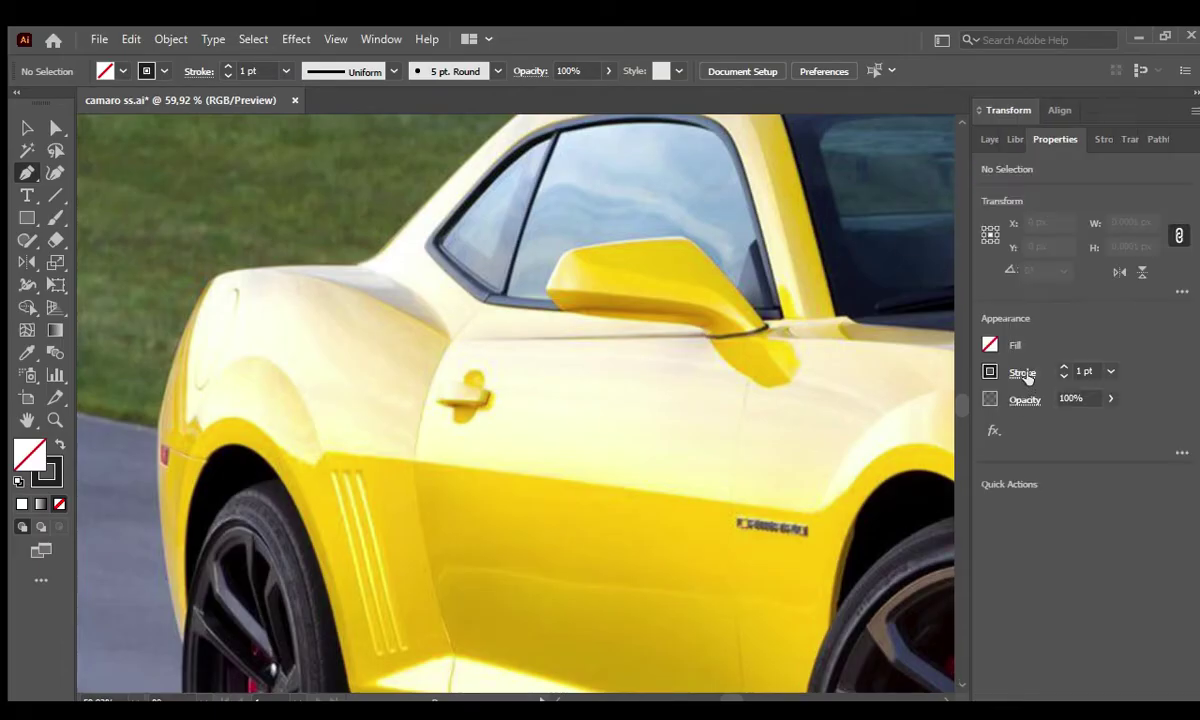
Trace the body outline from the rear corner along the curved roof line to the mirror.
click(182, 640)
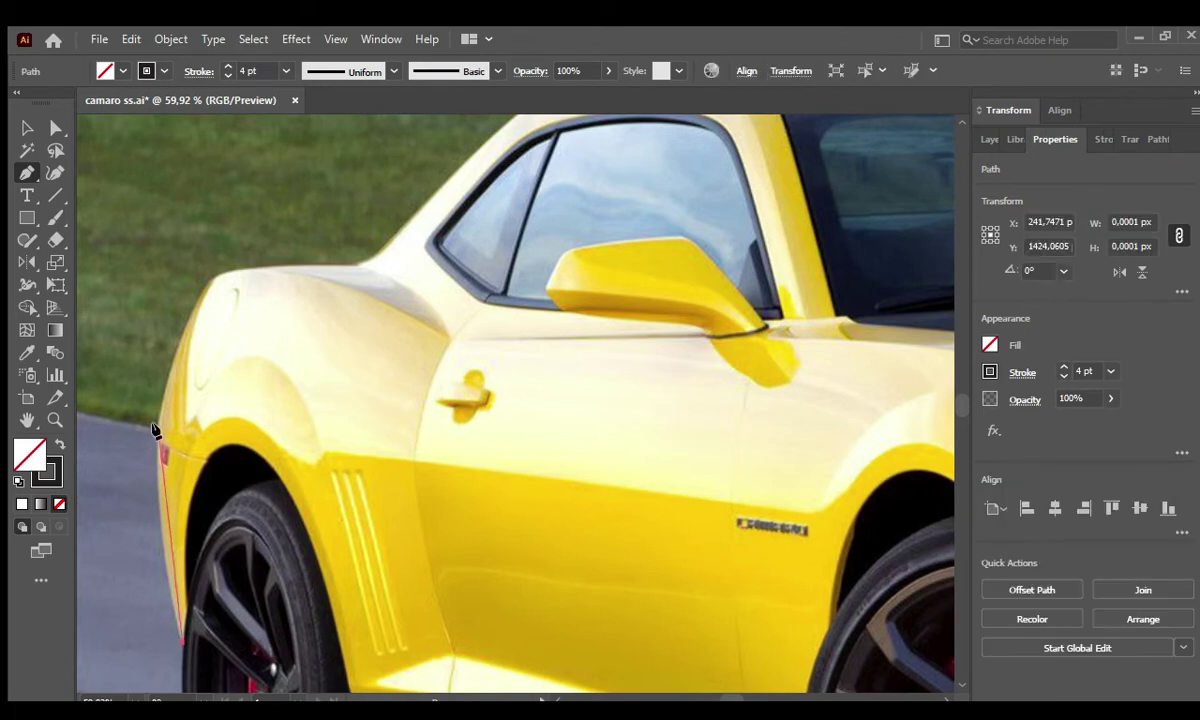
click(200, 283)
scroll(254, 420, up, 4)
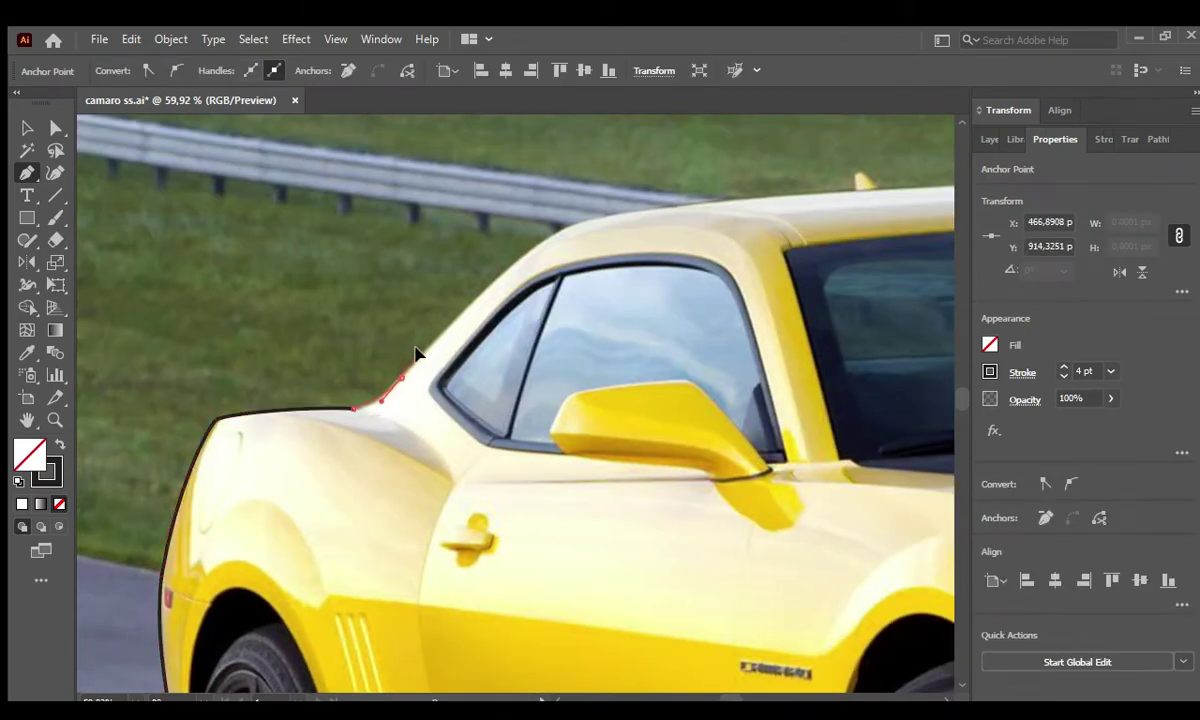
scroll(419, 350, right, 2)
scroll(493, 380, right, 2)
click(547, 372)
scroll(447, 368, right, 5)
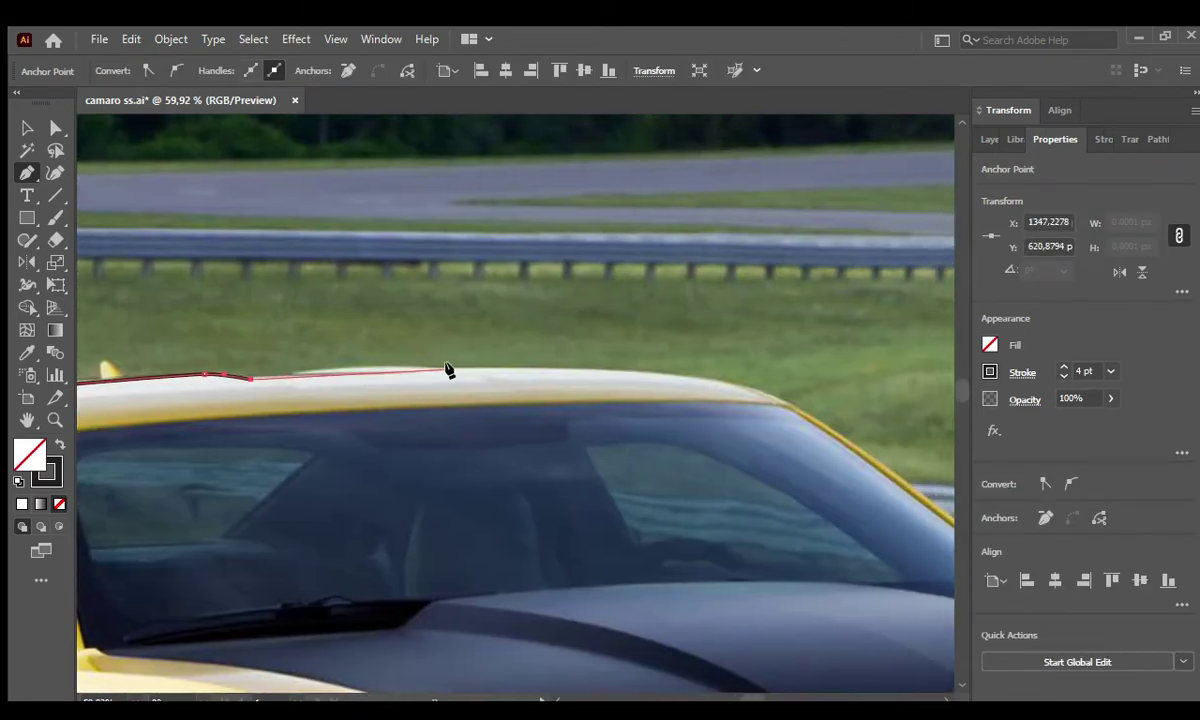
drag(771, 403, 768, 401)
scroll(600, 385, right, 6)
scroll(455, 367, down, 1)
scroll(398, 402, right, 2)
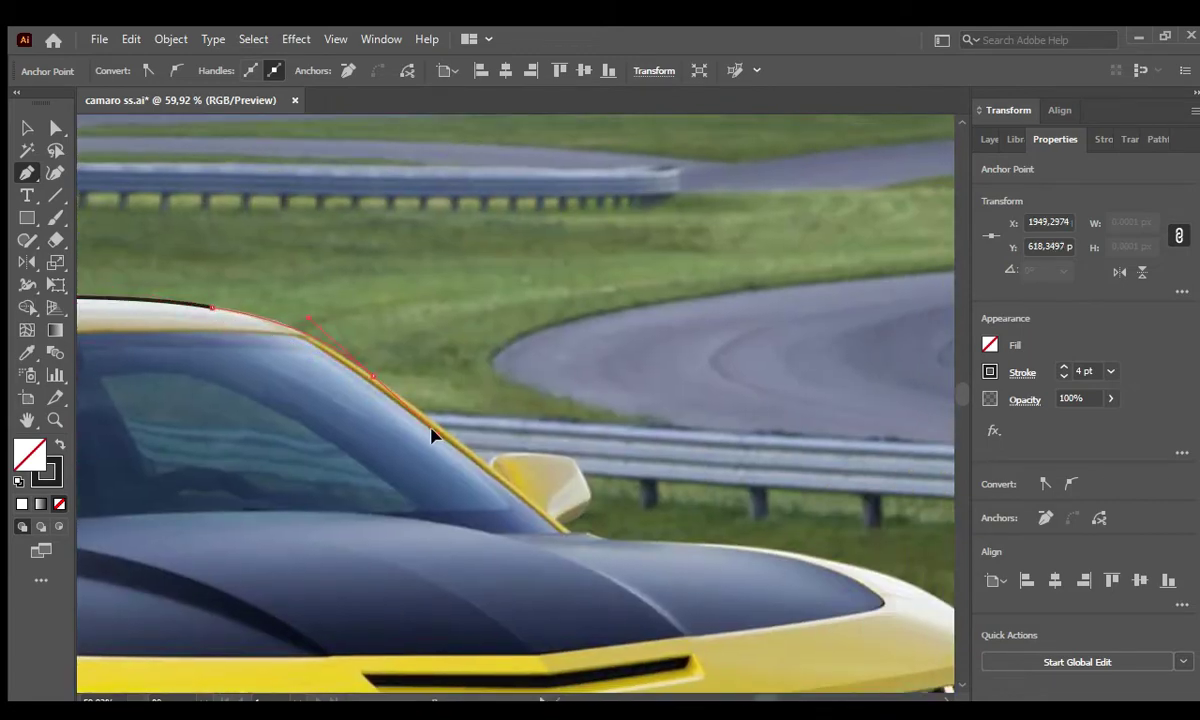
click(575, 456)
scroll(580, 440, down, 2)
Continue the outline around the side mirror, hood front corner and along the front bumper.
click(595, 352)
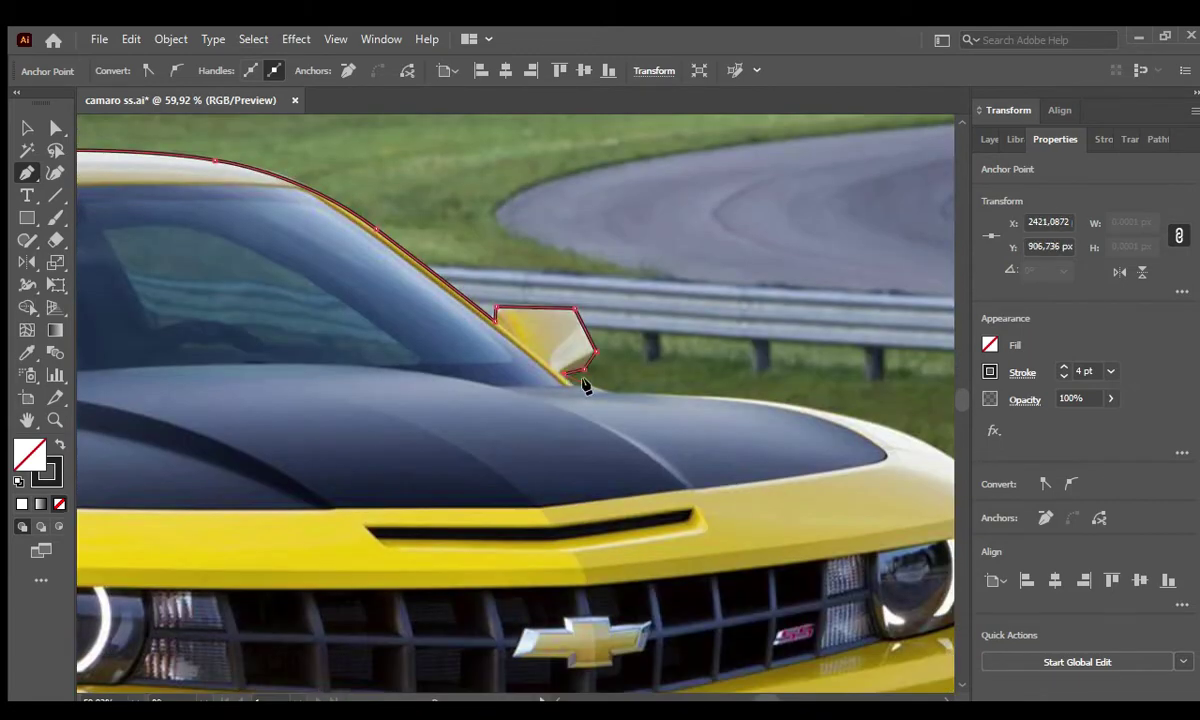
scroll(634, 403, right, 3)
scroll(634, 403, up, 1)
scroll(655, 458, right, 2)
scroll(655, 458, down, 1)
drag(655, 458, 703, 551)
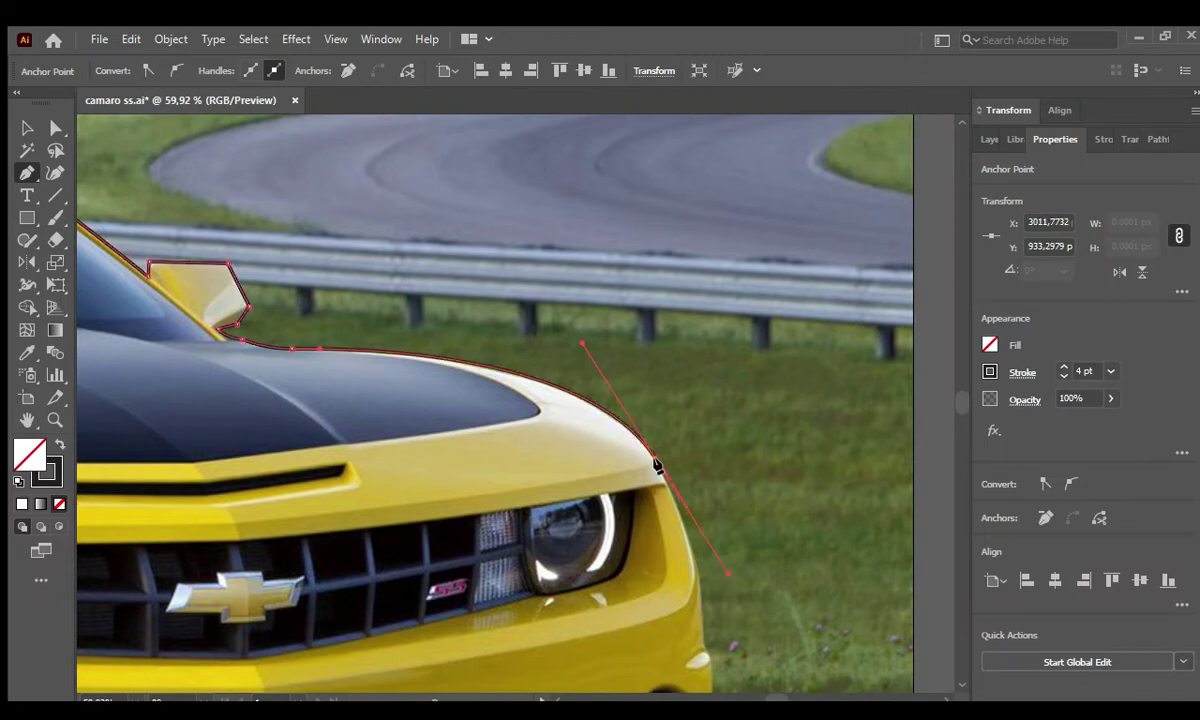
scroll(657, 466, down, 2)
scroll(660, 480, right, 1)
click(662, 510)
scroll(651, 450, down, 3)
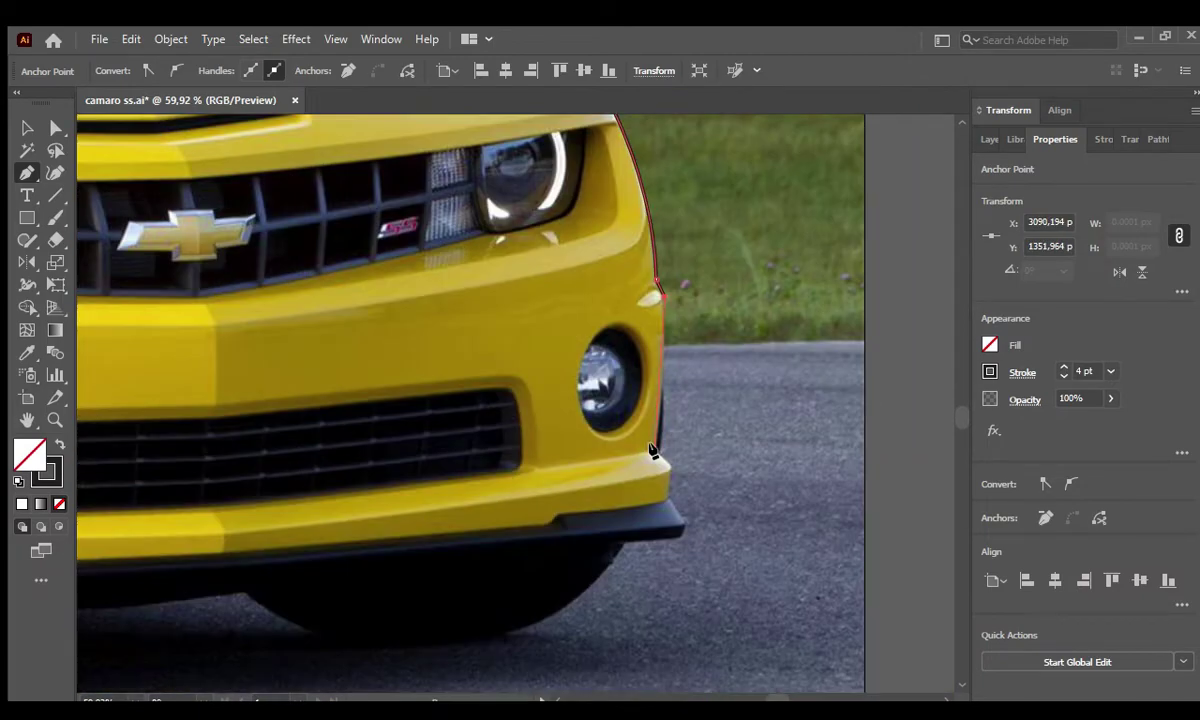
scroll(560, 500, left, 4)
scroll(250, 470, left, 7)
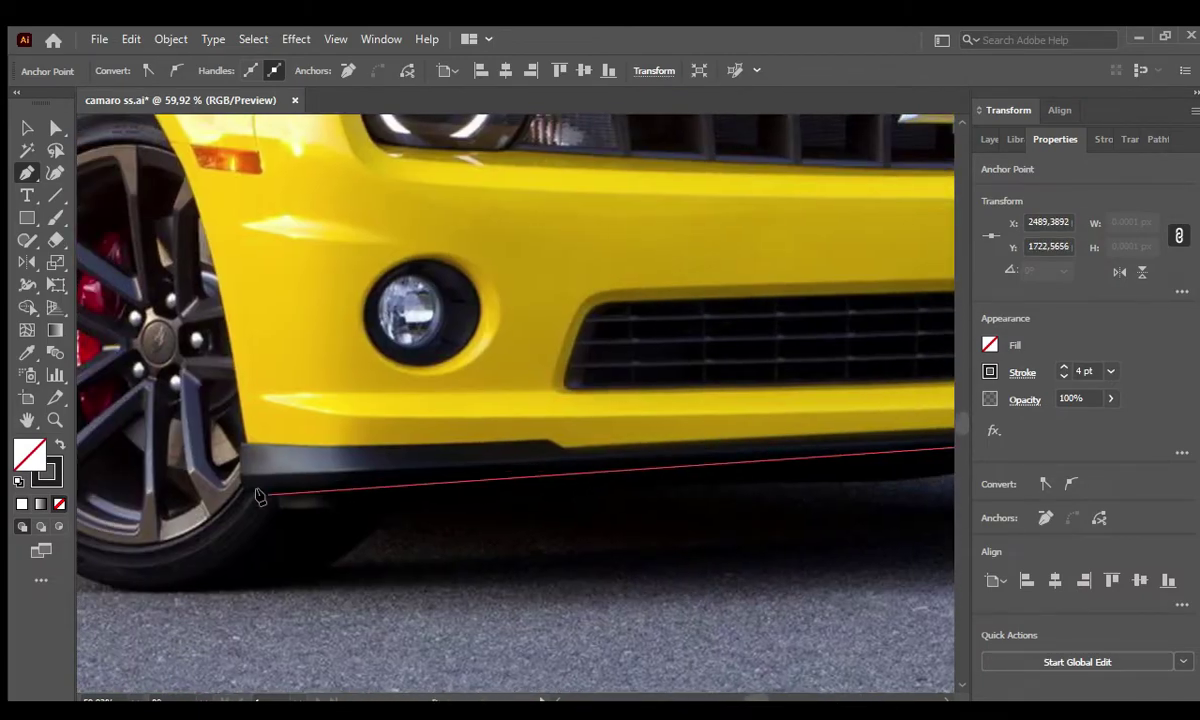
click(243, 488)
click(243, 440)
scroll(243, 440, left, 5)
scroll(243, 440, up, 2)
Curve the outline around the front and rear wheel arches and close the body path.
drag(316, 183, 310, 162)
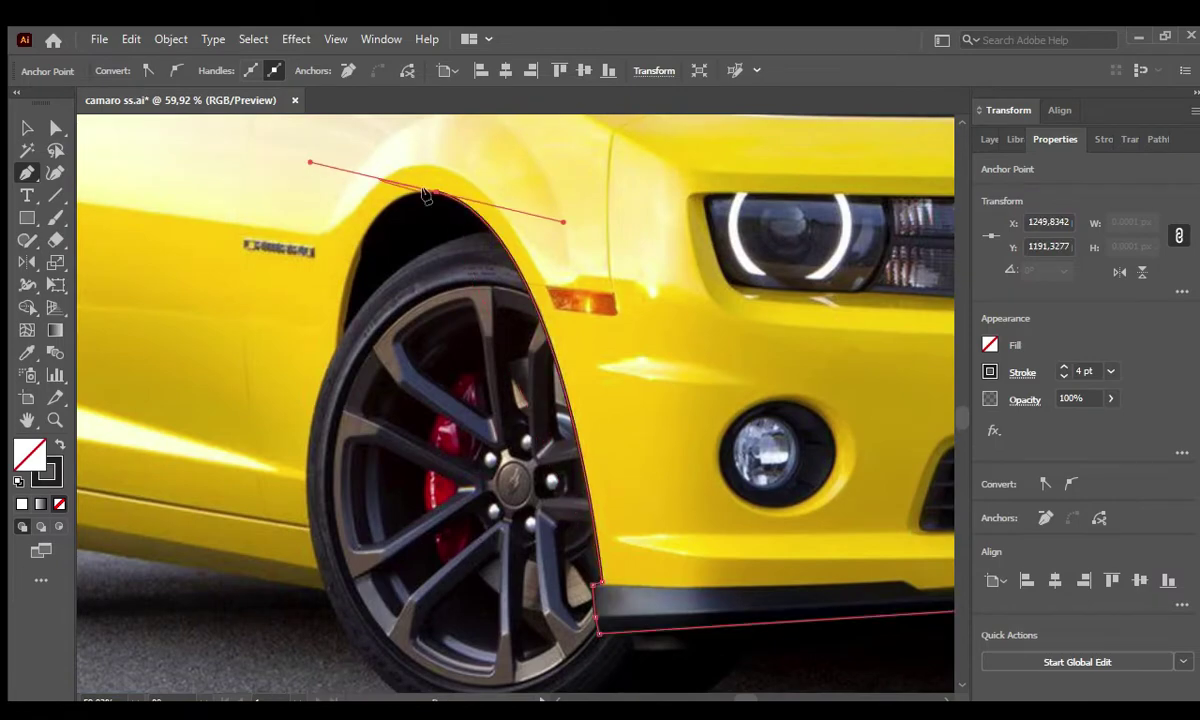
drag(360, 257, 348, 324)
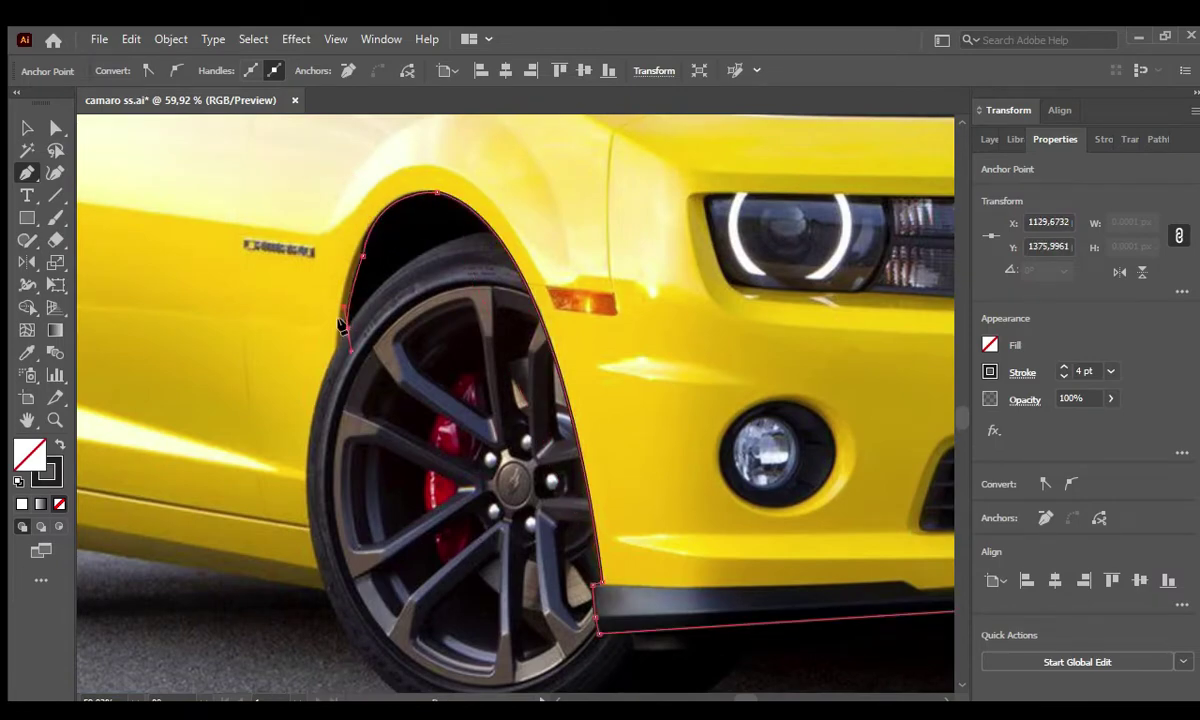
scroll(352, 305, down, 3)
drag(342, 427, 397, 571)
scroll(550, 435, left, 5)
scroll(550, 435, left, 5)
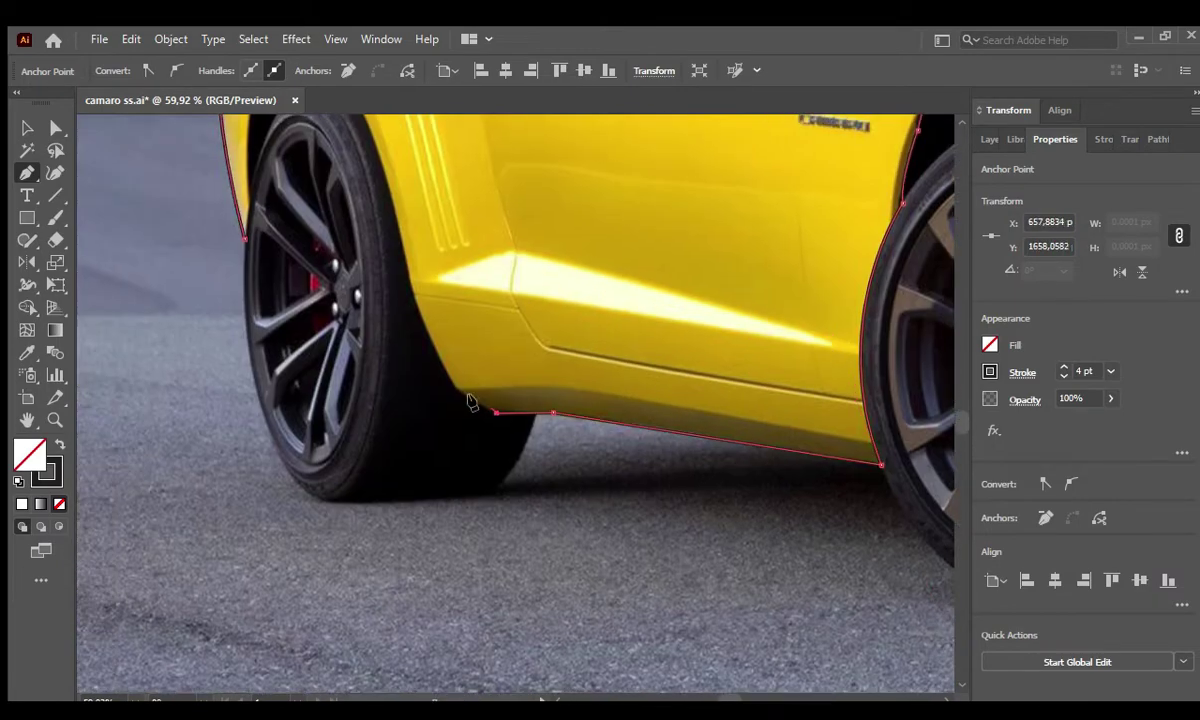
scroll(400, 400, up, 3)
drag(432, 522, 426, 498)
drag(292, 296, 205, 350)
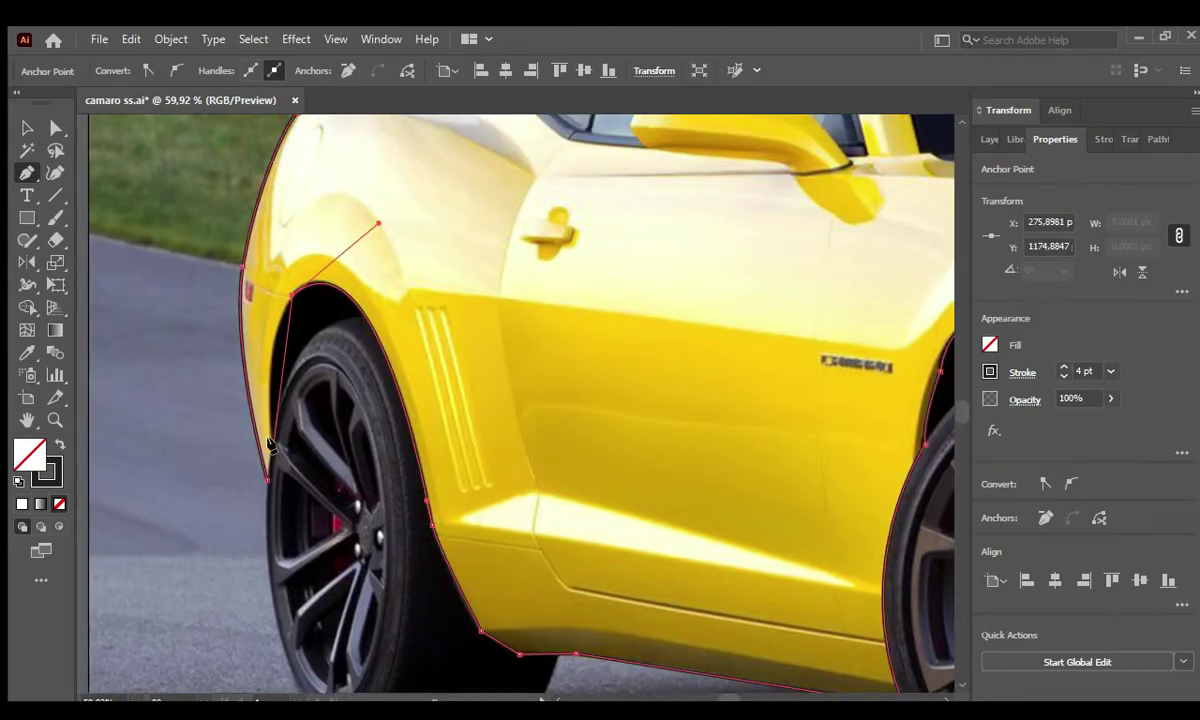
ctrl+click(281, 305)
Reposition the outline's corner points at the mirror base and front bumper, then deselect.
scroll(281, 305, up, 4)
click(281, 305)
scroll(281, 305, up, 3)
scroll(281, 305, right, 3)
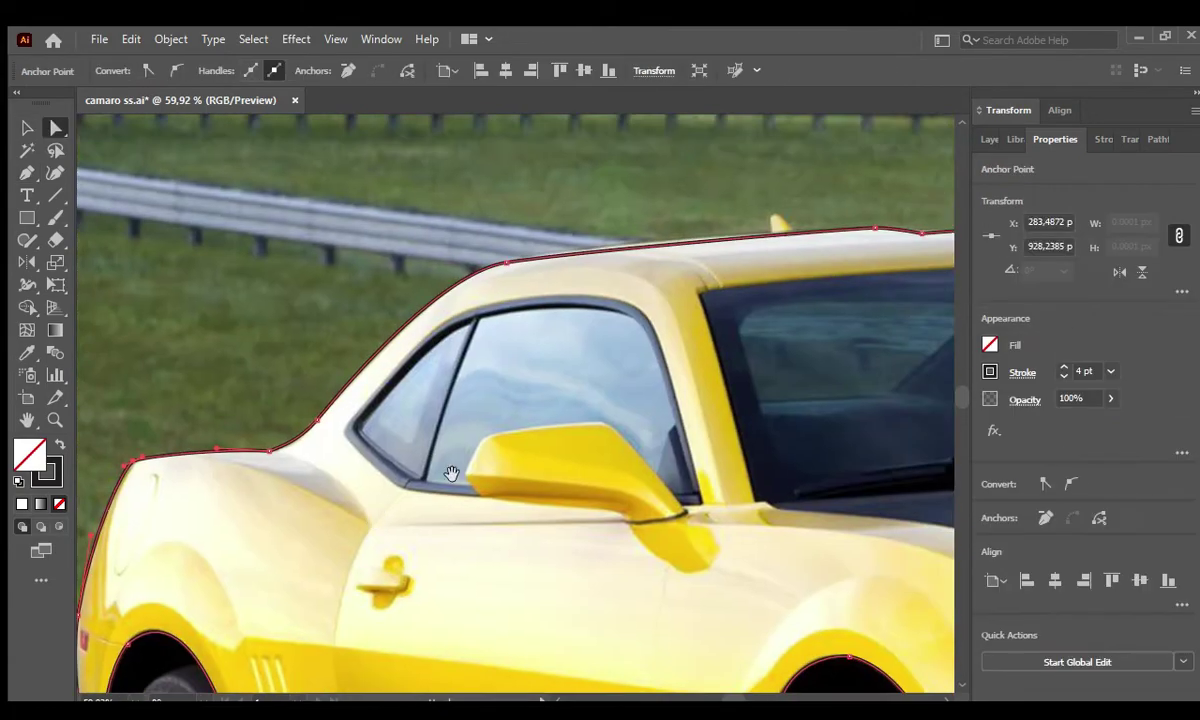
scroll(244, 388, right, 5)
click(494, 348)
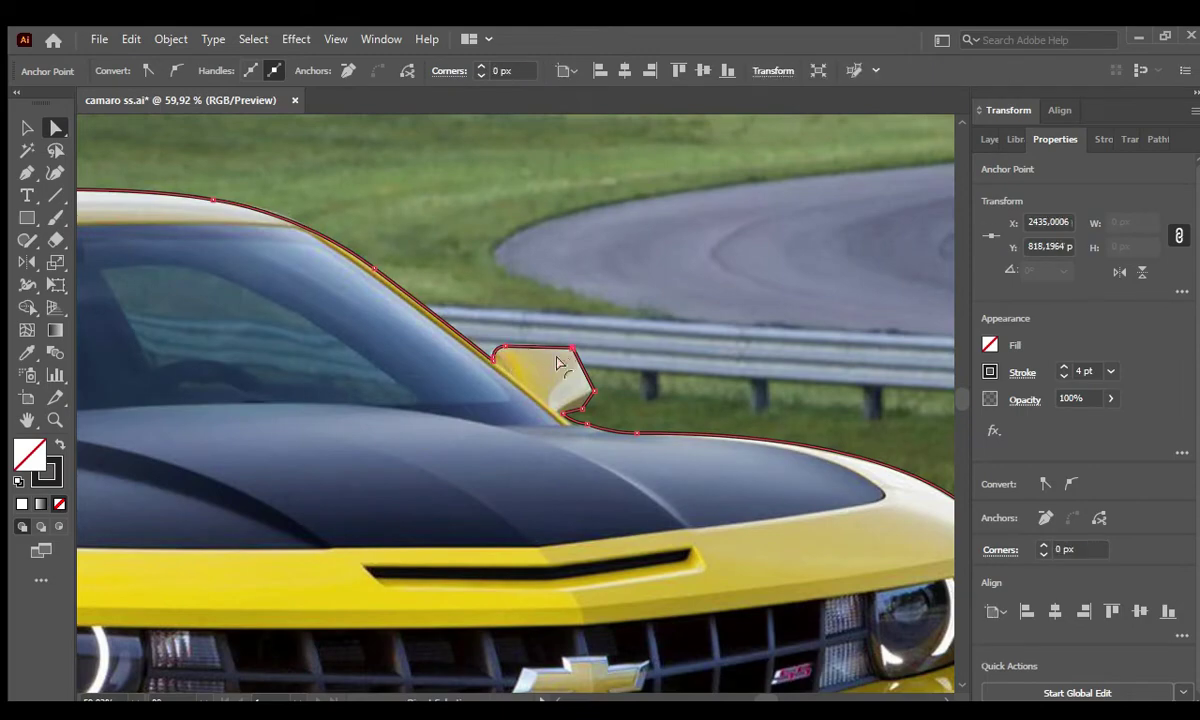
drag(558, 363, 572, 388)
scroll(567, 397, down, 5)
scroll(567, 397, right, 5)
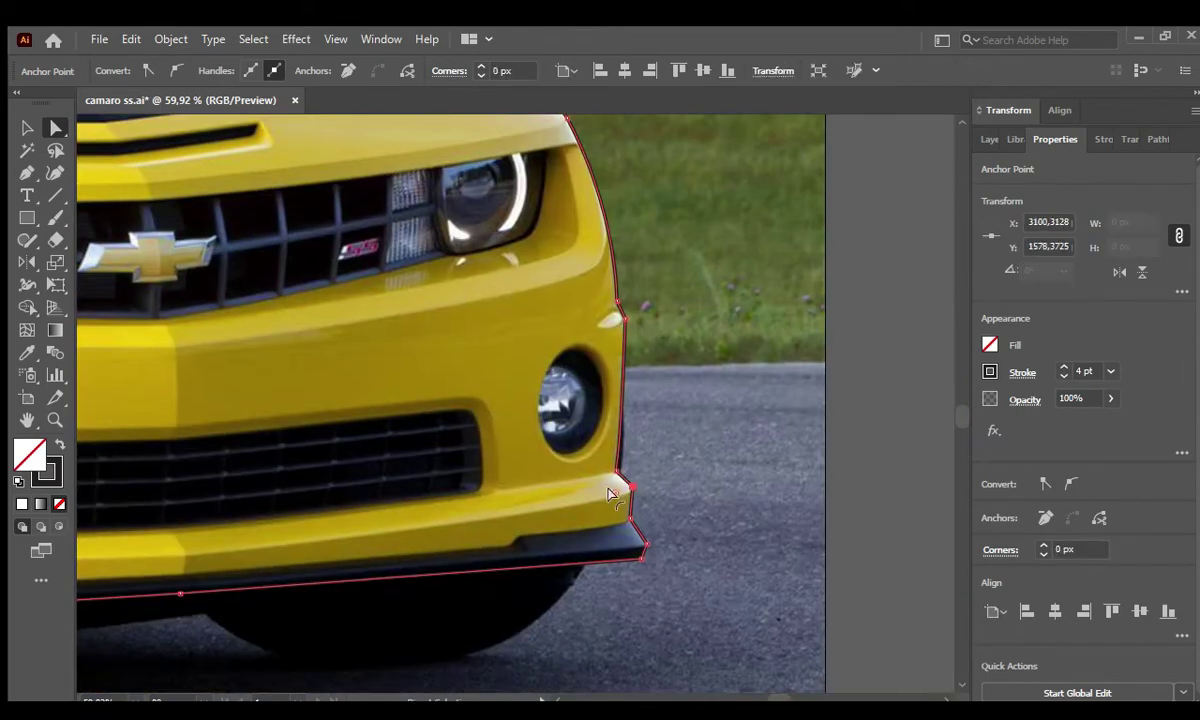
click(640, 548)
scroll(638, 548, left, 5)
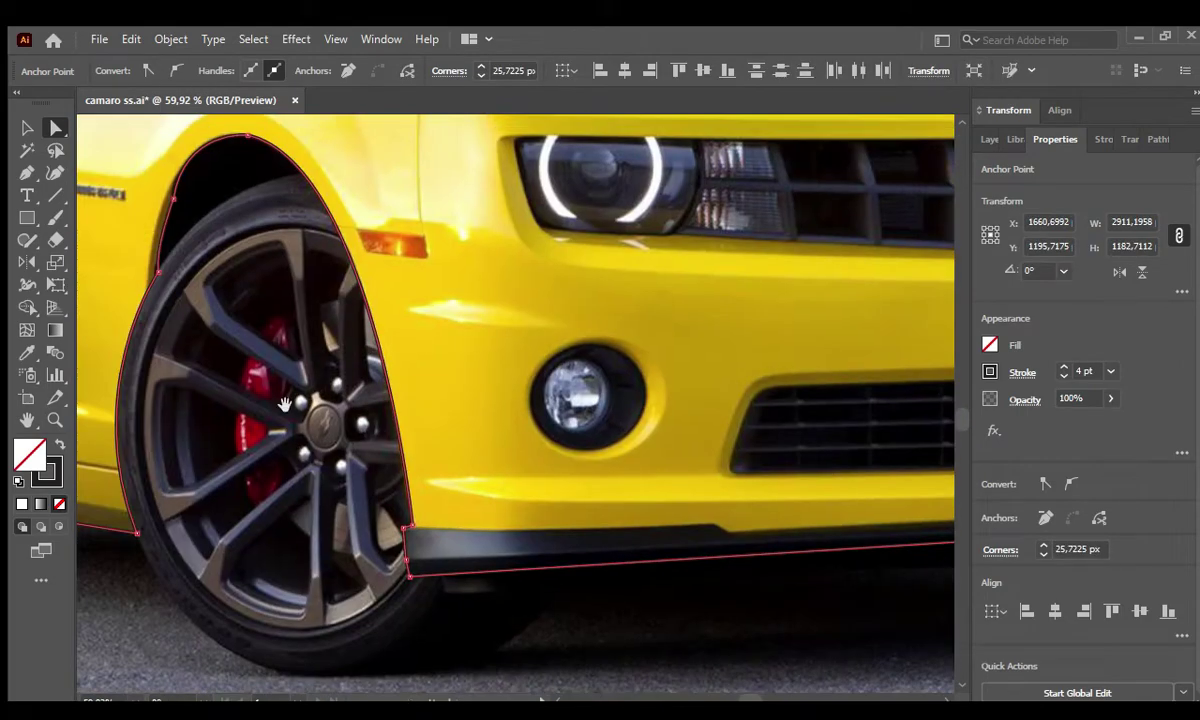
scroll(301, 537, left, 5)
key(v)
click(378, 605)
Outline the side window around the mirror as a closed path and round its corners.
key(ctrl+0)
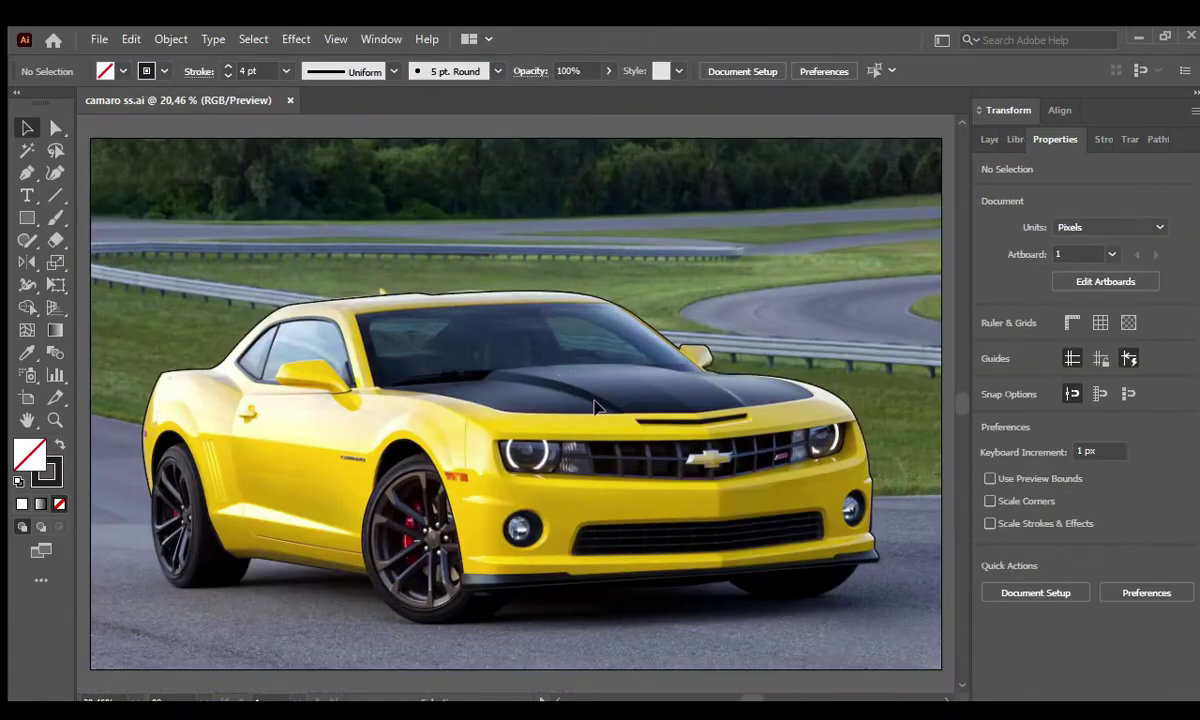
scroll(300, 350, up, 5)
key(p)
click(350, 497)
click(252, 489)
click(183, 421)
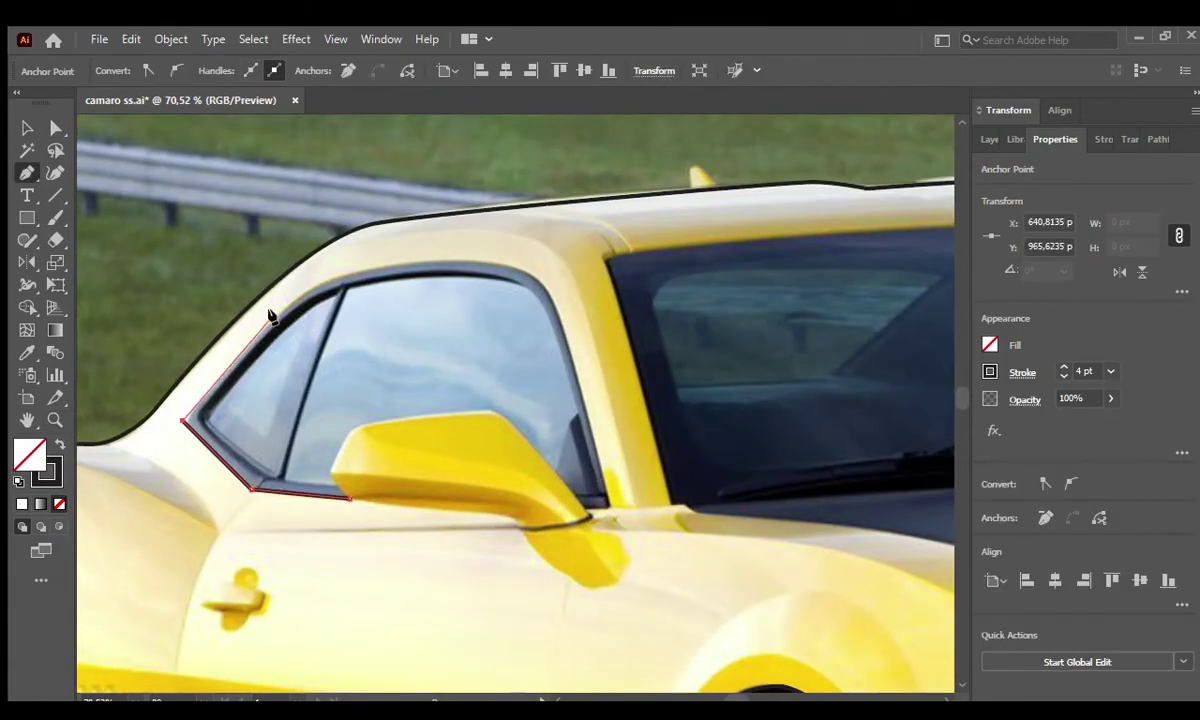
drag(463, 260, 606, 257)
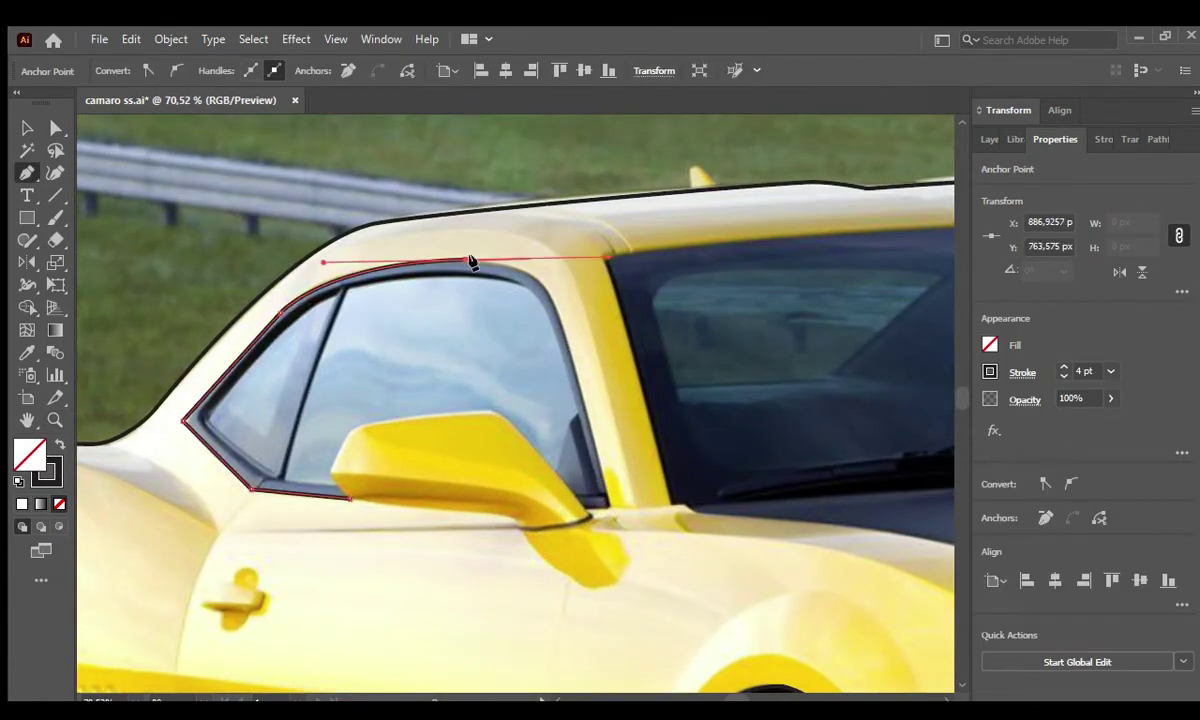
click(606, 507)
click(500, 408)
click(352, 425)
click(330, 472)
click(350, 497)
key(a)
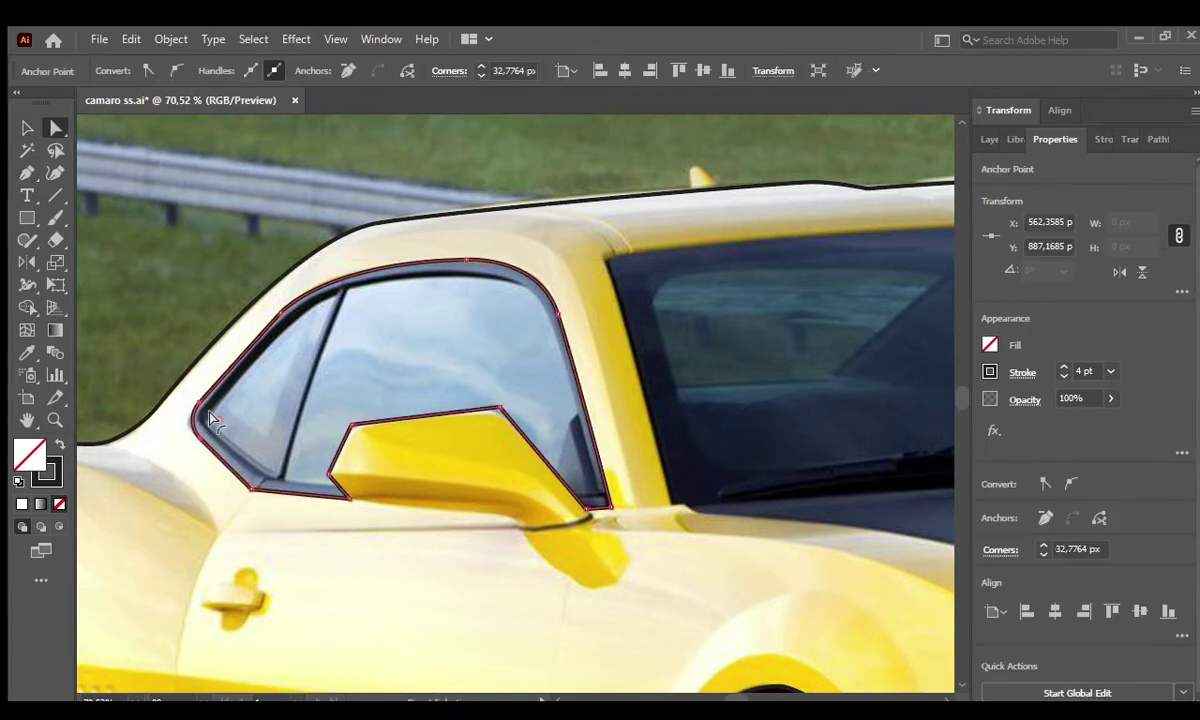
drag(210, 418, 492, 414)
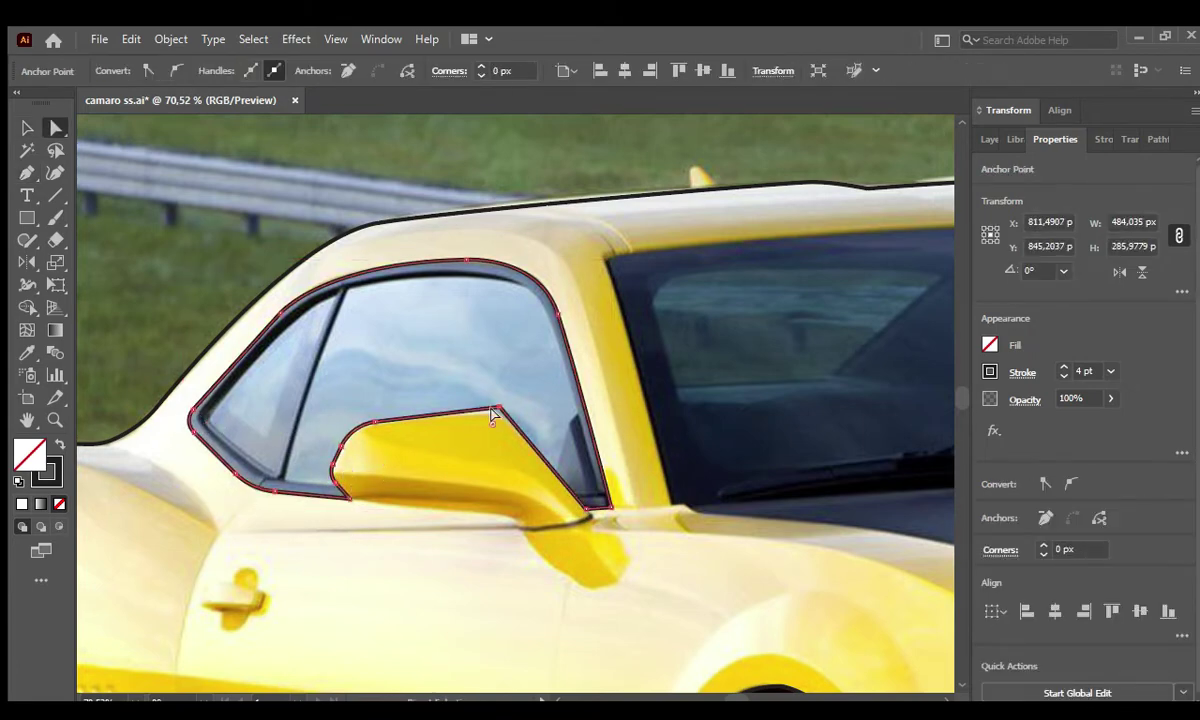
Trace the windshield outline along the pillar to its base.
key(p)
drag(718, 434, 308, 454)
click(265, 527)
click(188, 265)
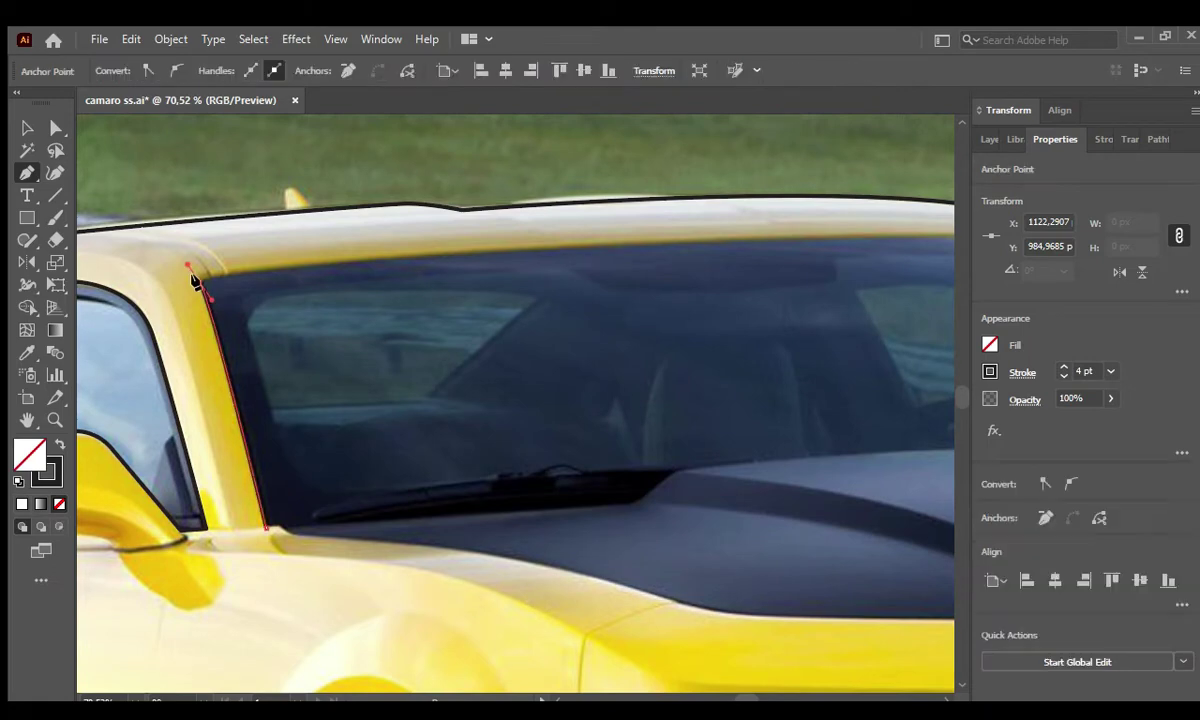
drag(836, 266, 536, 316)
drag(716, 335, 466, 335)
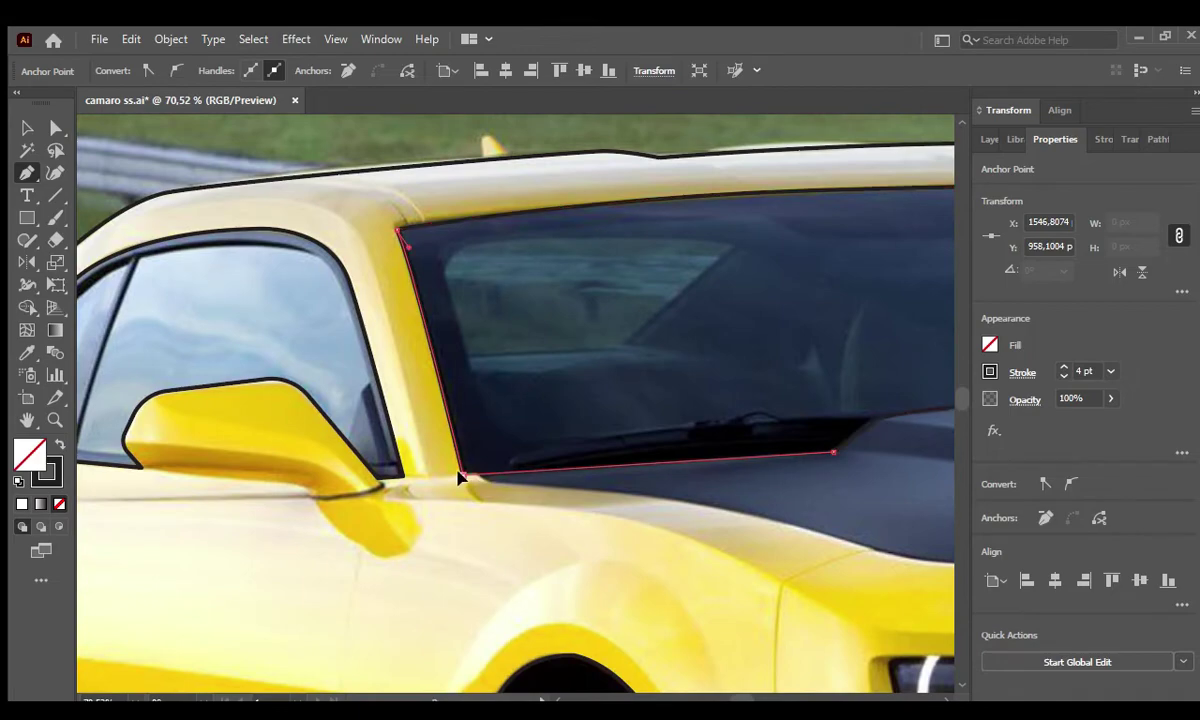
ctrl+click(465, 503)
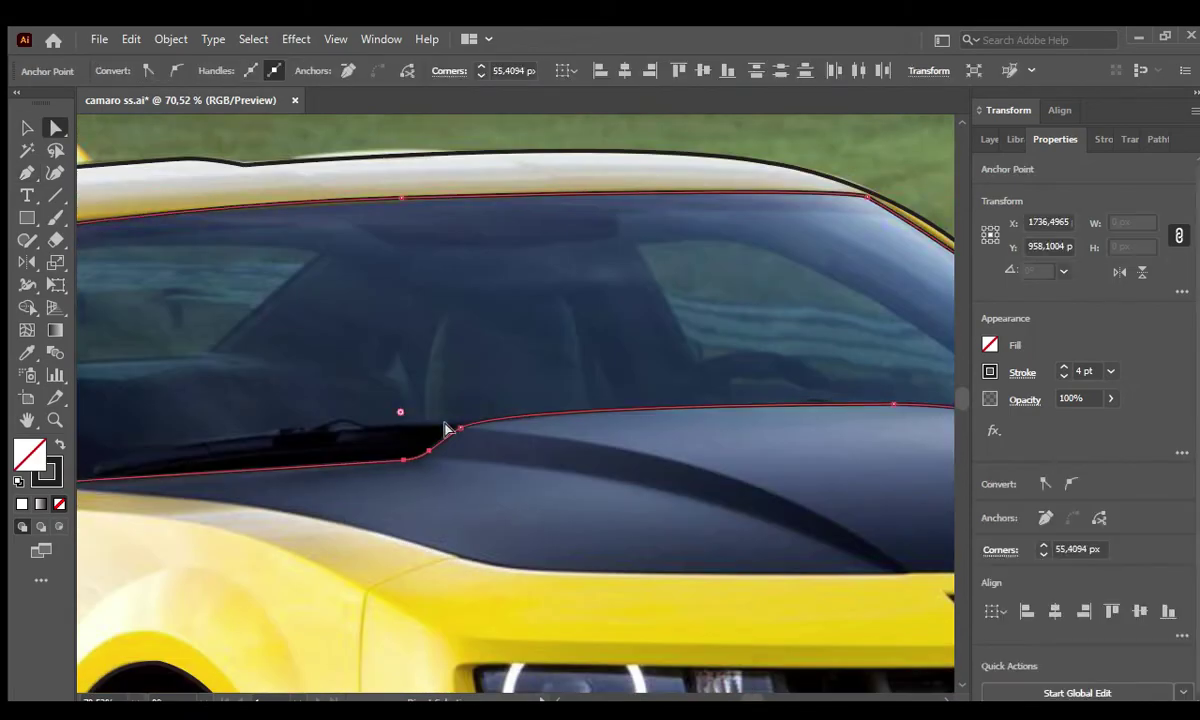
Extend the outline along the mirror base, hood edge and cowl below the windshield.
scroll(390, 495, right, 5)
key(p)
click(473, 403)
scroll(470, 400, down, 2)
scroll(470, 400, right, 3)
click(392, 333)
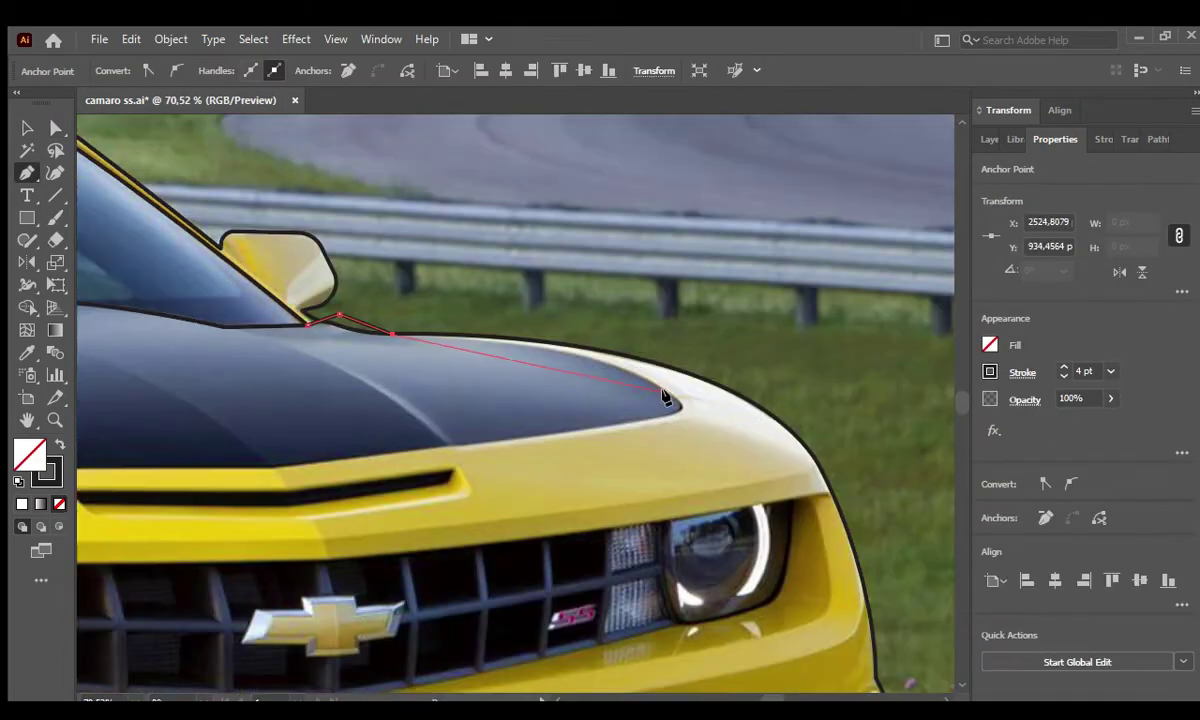
scroll(750, 440, left, 5)
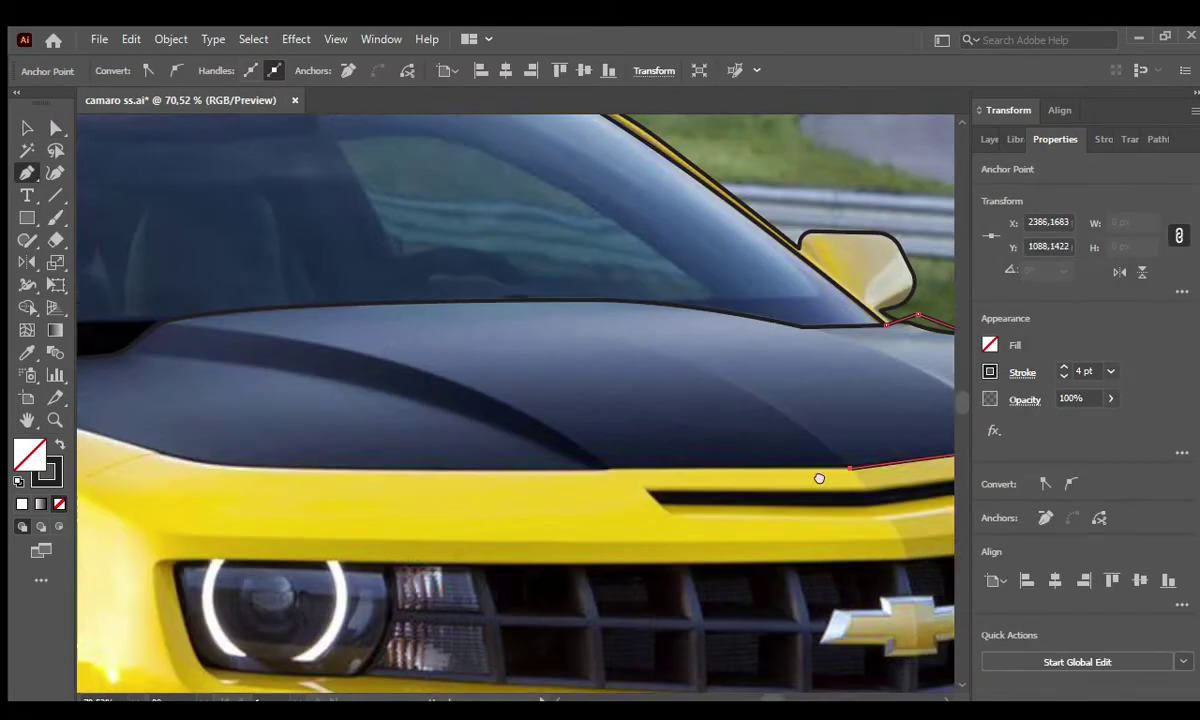
scroll(300, 480, left, 2)
click(456, 487)
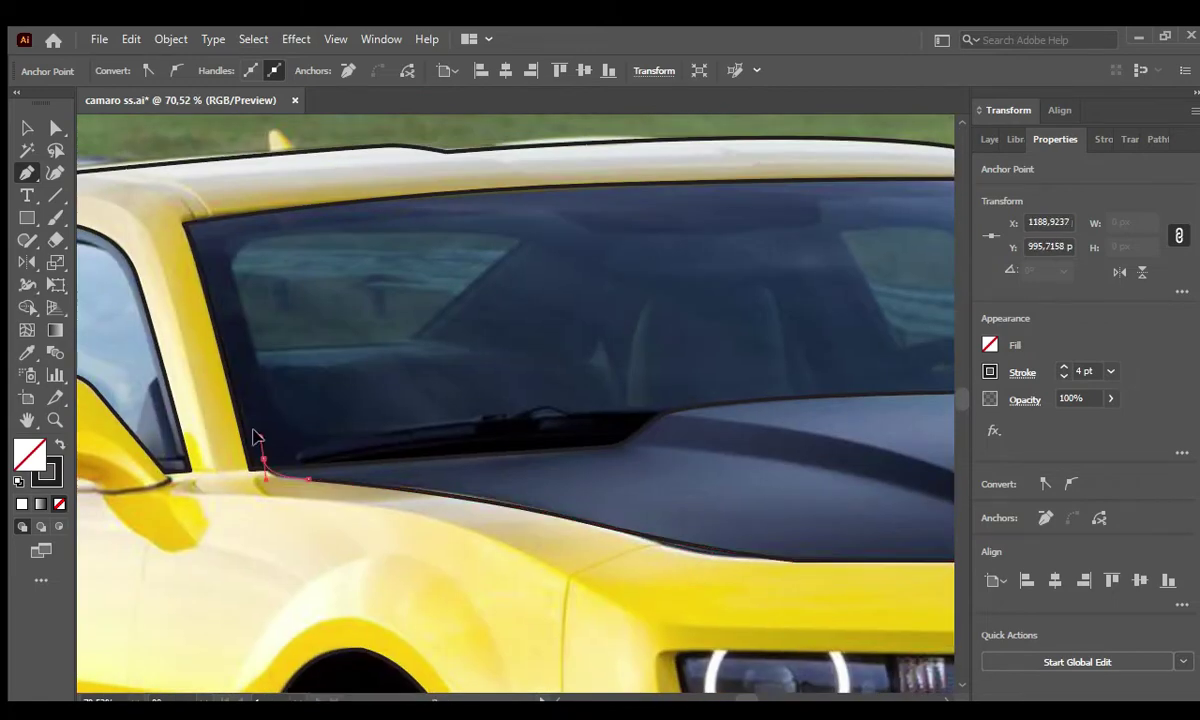
scroll(255, 437, right, 5)
click(808, 444)
key(v)
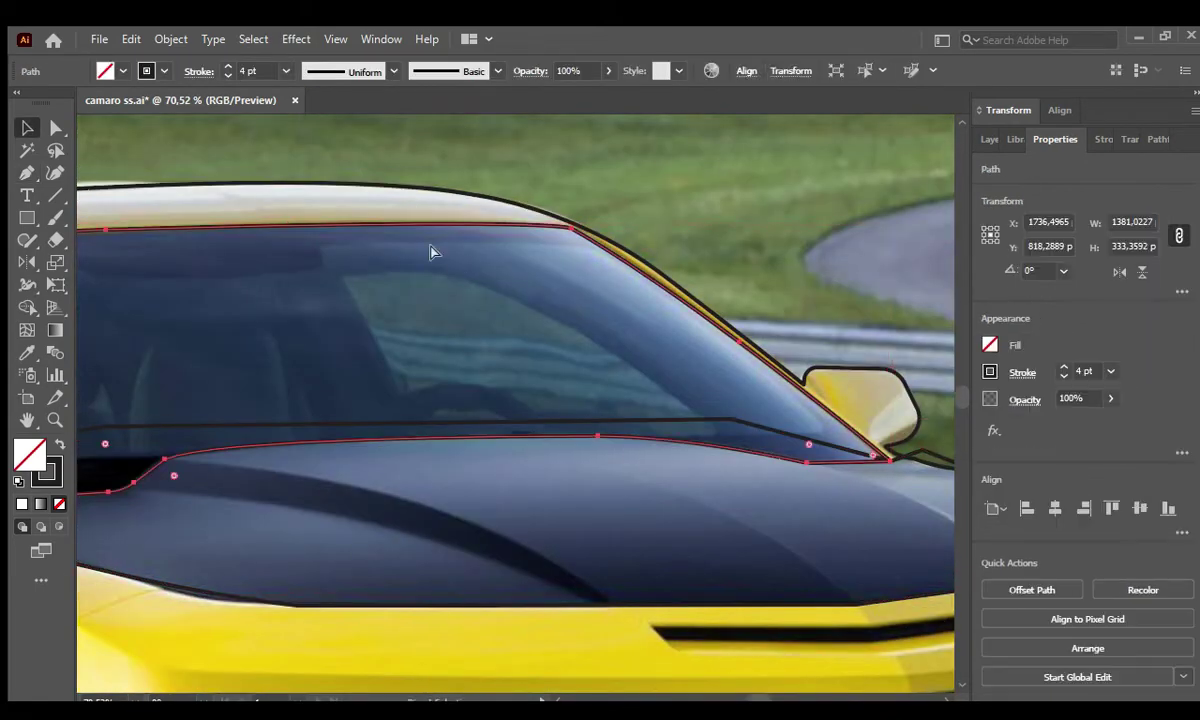
Merge the traced paths with Shape Builder and adjust the hood stripe's anchors.
scroll(780, 320, right, 5)
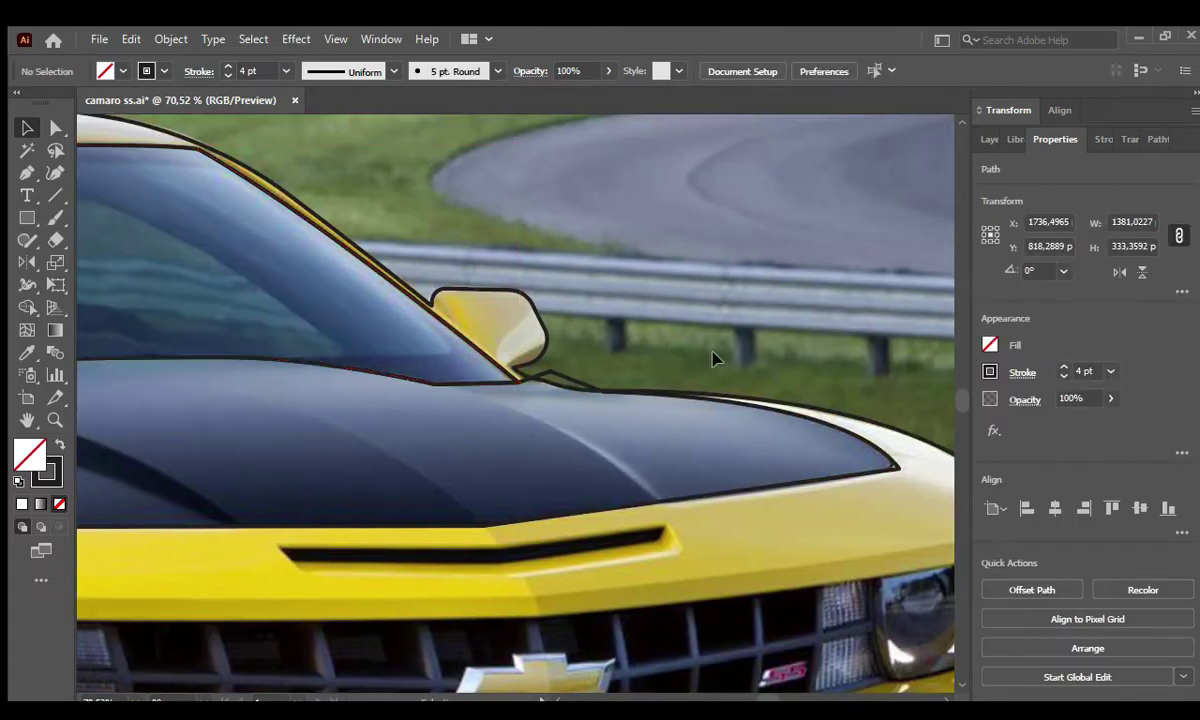
key(ctrl+a)
key(shift+m)
key(ctrl+shift+a)
key(a)
click(808, 428)
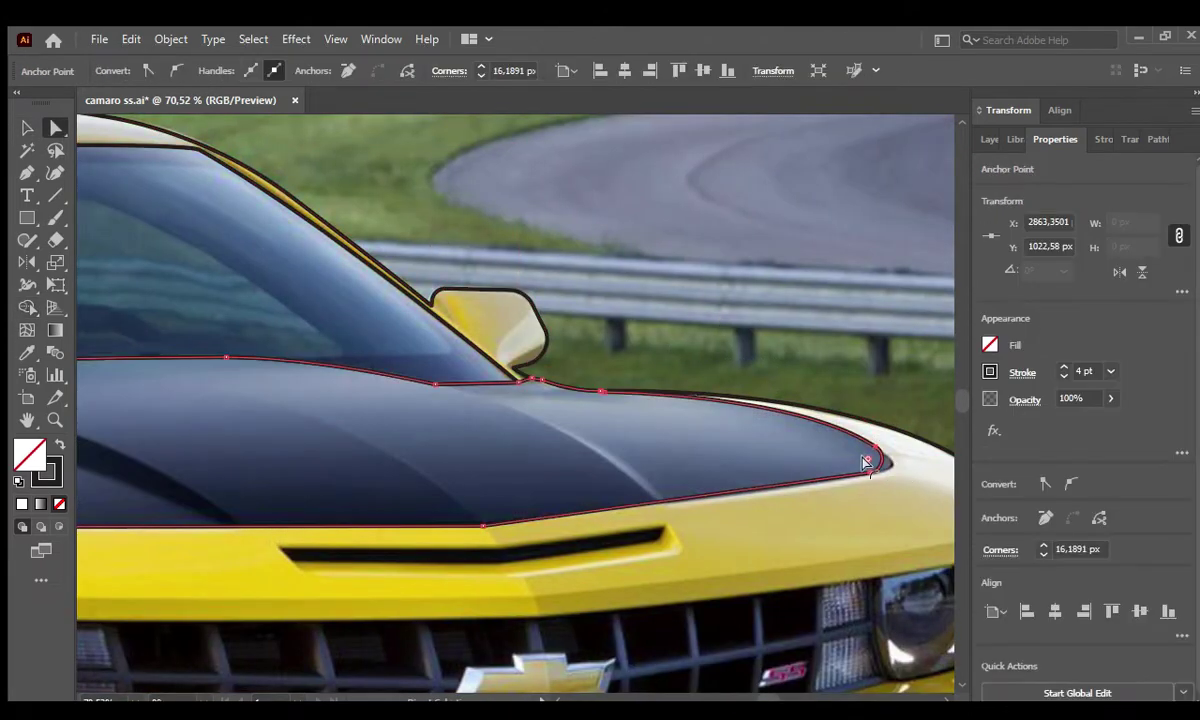
scroll(495, 437, left, 5)
scroll(450, 447, left, 2)
click(452, 445)
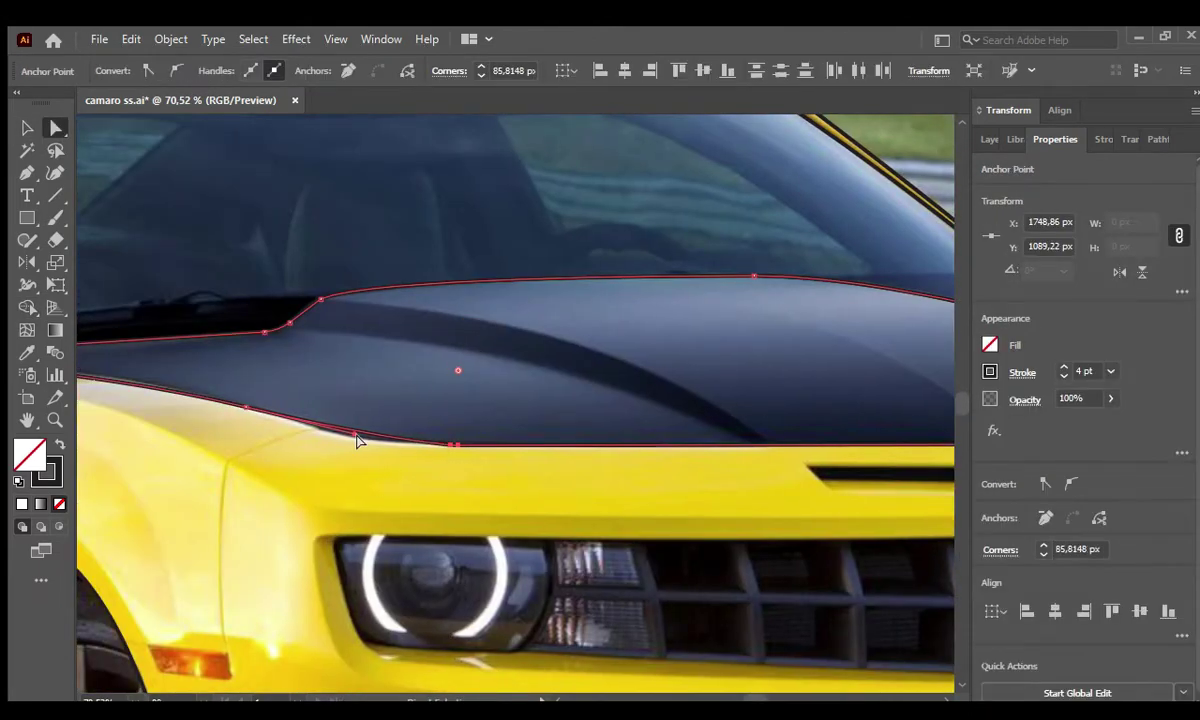
key(ctrl+shift+a)
key(p)
scroll(817, 509, right, 5)
Trace the hood vent outline and adjust its right end anchor.
click(238, 480)
click(215, 456)
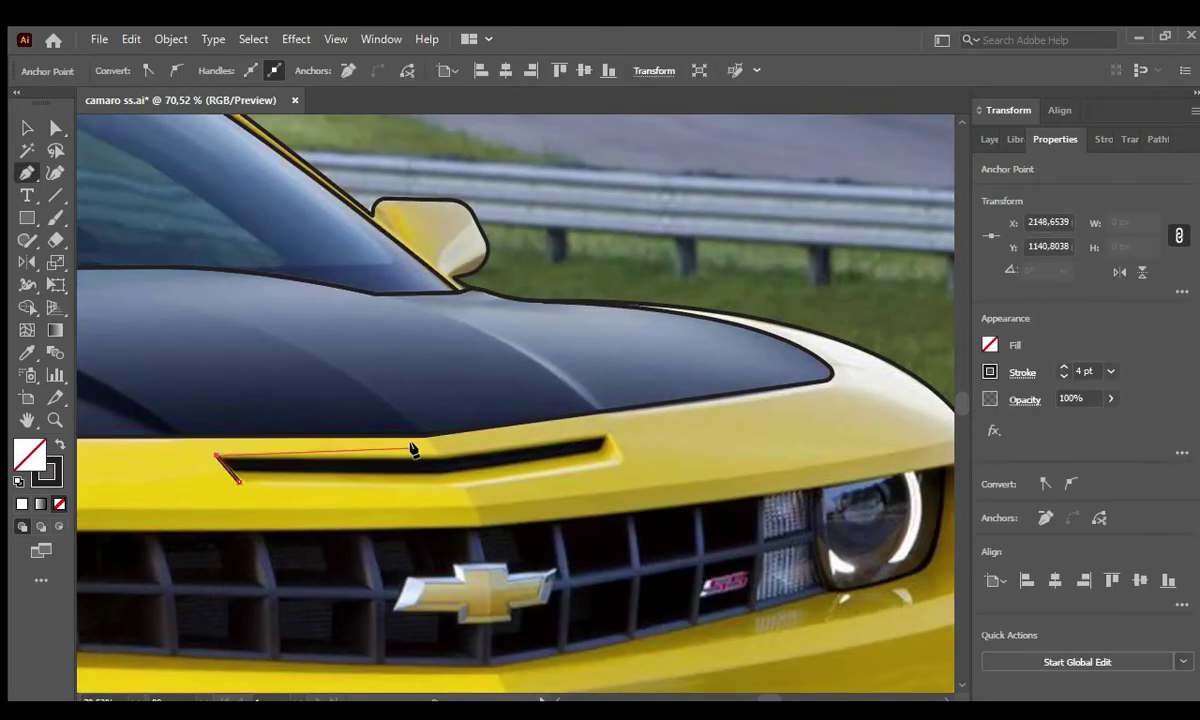
key(ctrl+shift+a)
scroll(551, 400, up, 2)
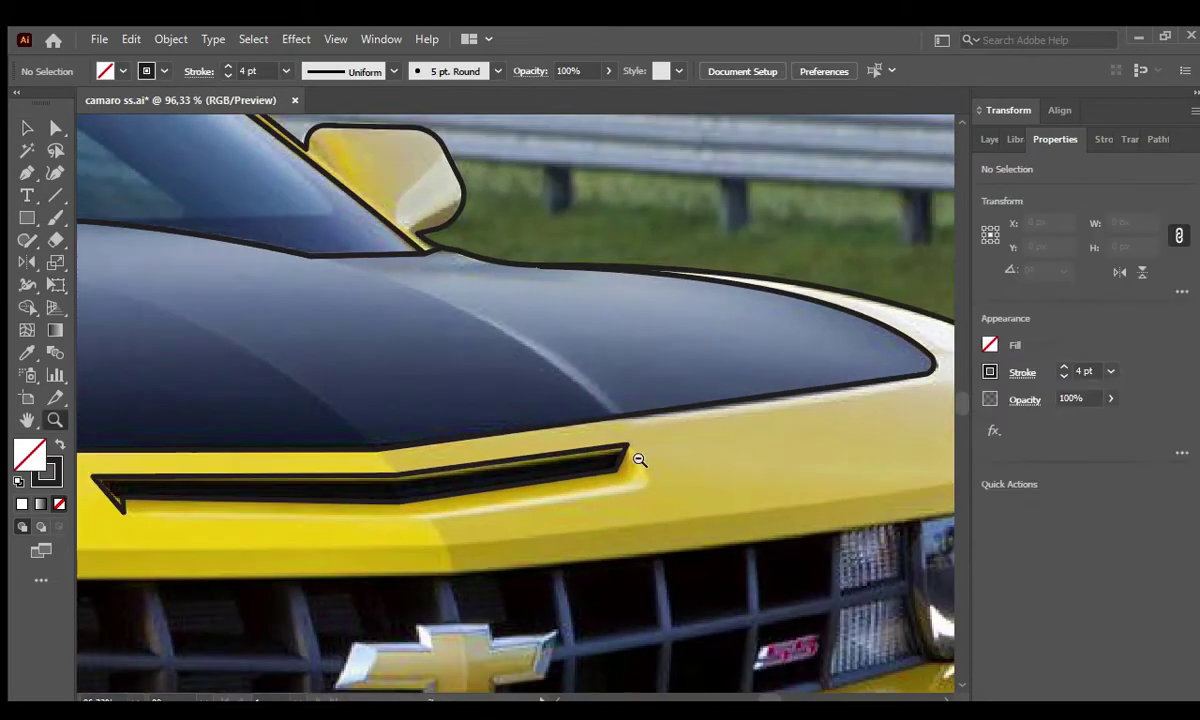
key(a)
click(612, 456)
key(ctrl+shift+a)
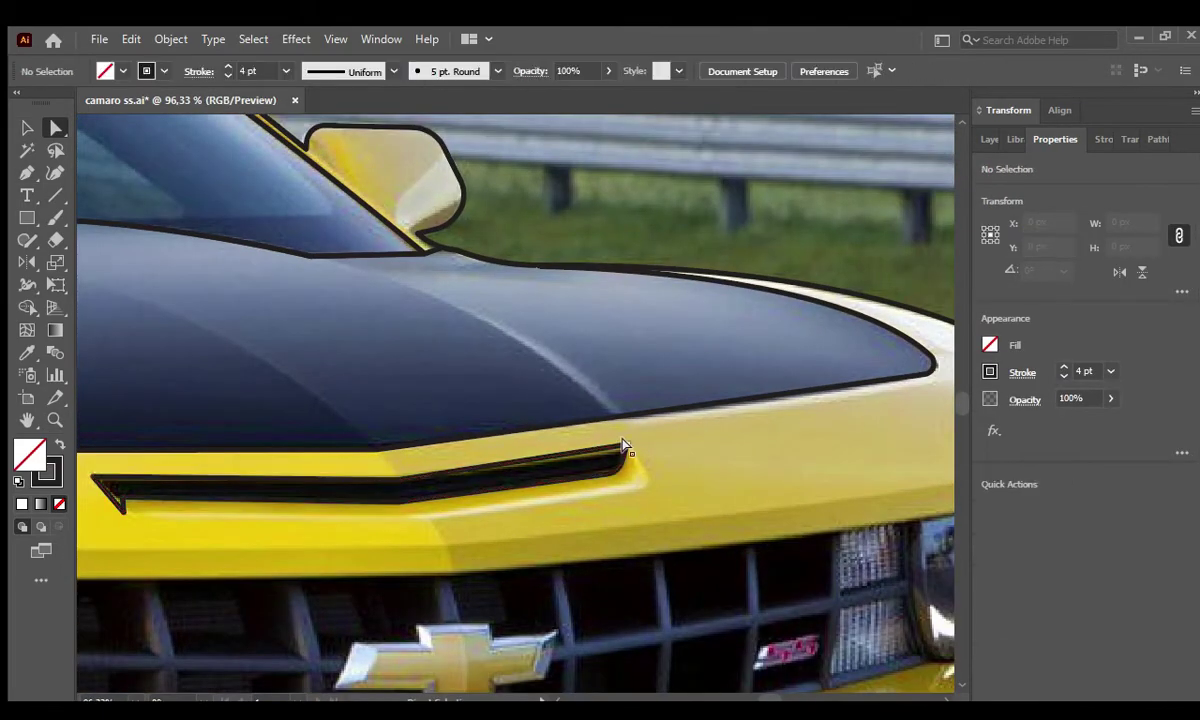
key(v)
key(ctrl+minus)
key(ctrl+minus)
Outline the grille and headlight opening from the grille top to the left headlight and close it.
key(p)
scroll(352, 456, up, 2)
click(795, 452)
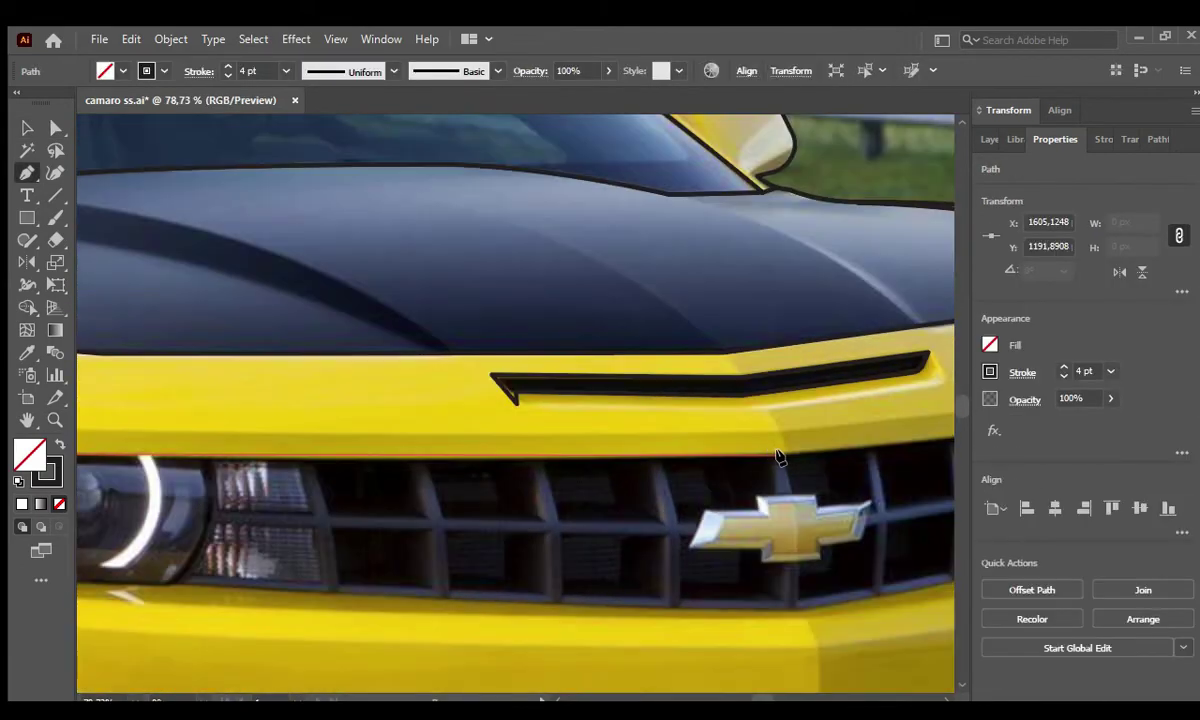
scroll(795, 452, right, 5)
click(797, 414)
scroll(440, 556, left, 8)
click(233, 556)
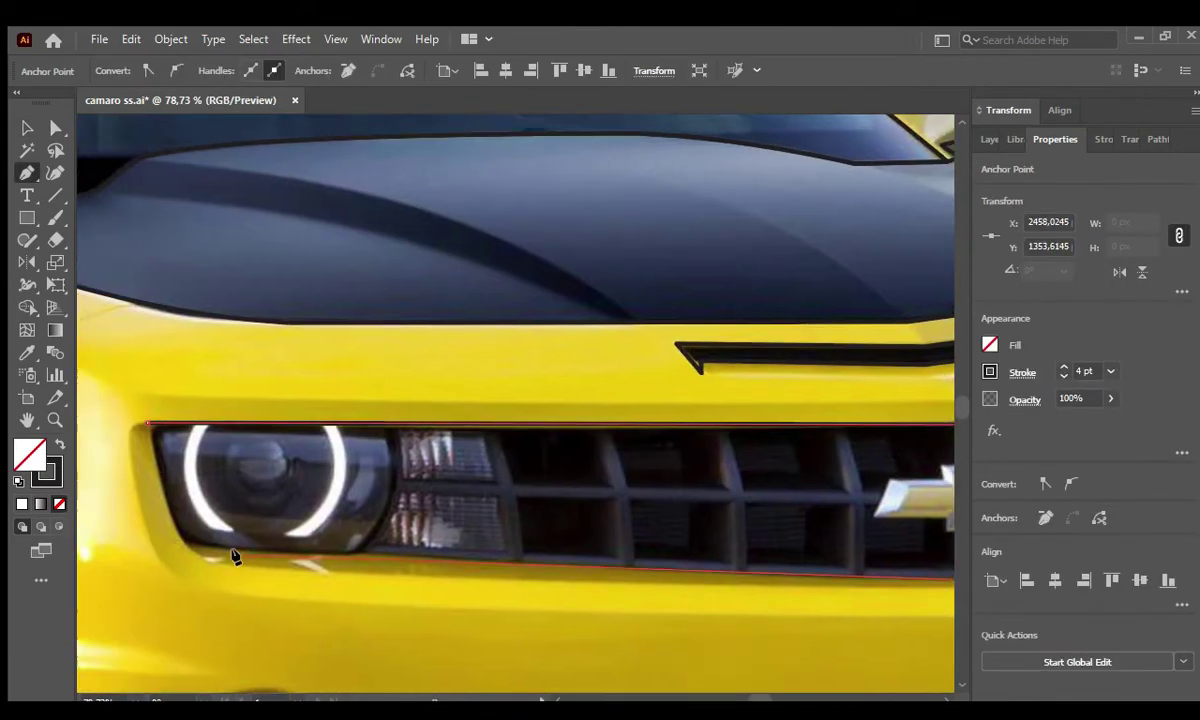
click(145, 424)
key(a)
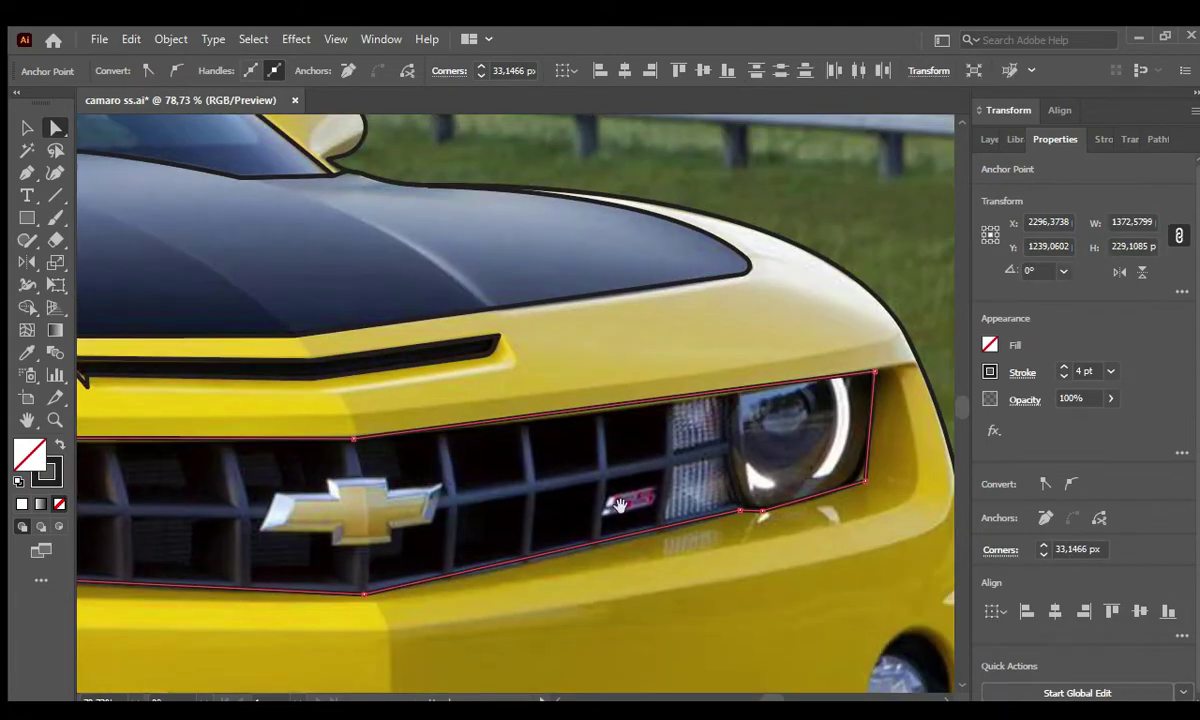
scroll(500, 450, right, 8)
Deselect the grille outline and move the view to the left fog light for its ellipse.
key(ctrl+shift+a)
key(p)
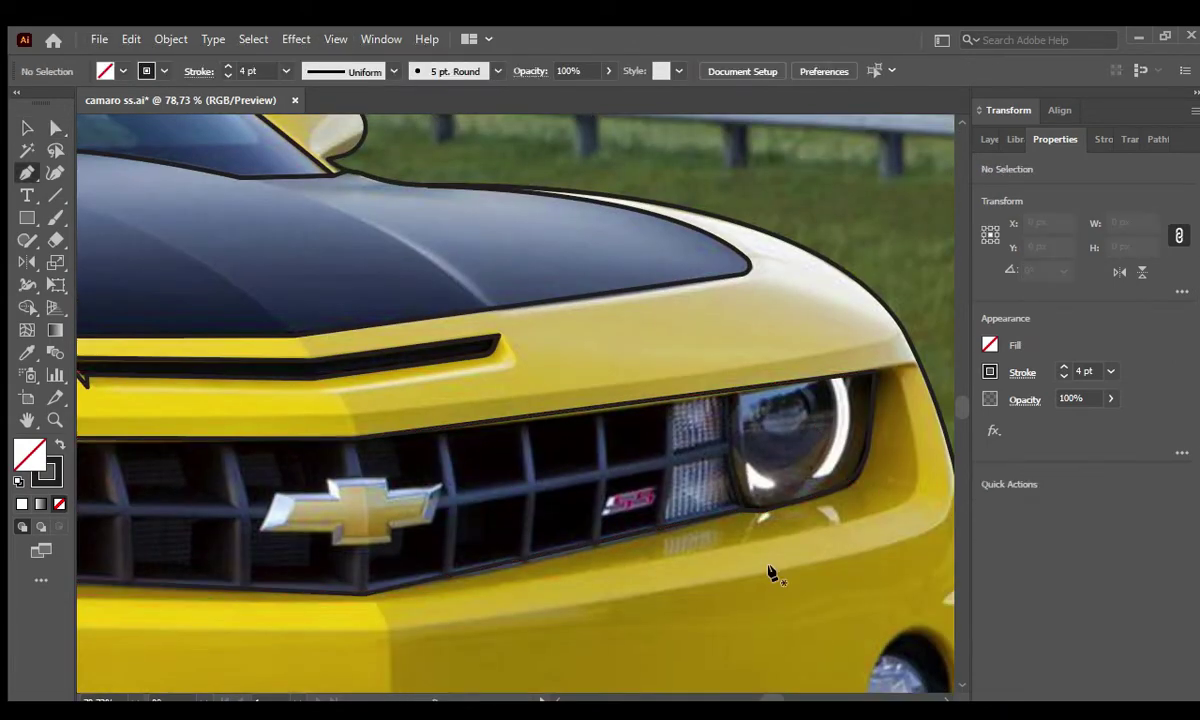
scroll(660, 490, down, 3)
scroll(600, 440, right, 8)
scroll(480, 412, down, 2)
scroll(440, 415, left, 4)
key(ctrl+s)
Draw an ellipse over the left fog light and resize it to fit.
drag(498, 522, 526, 524)
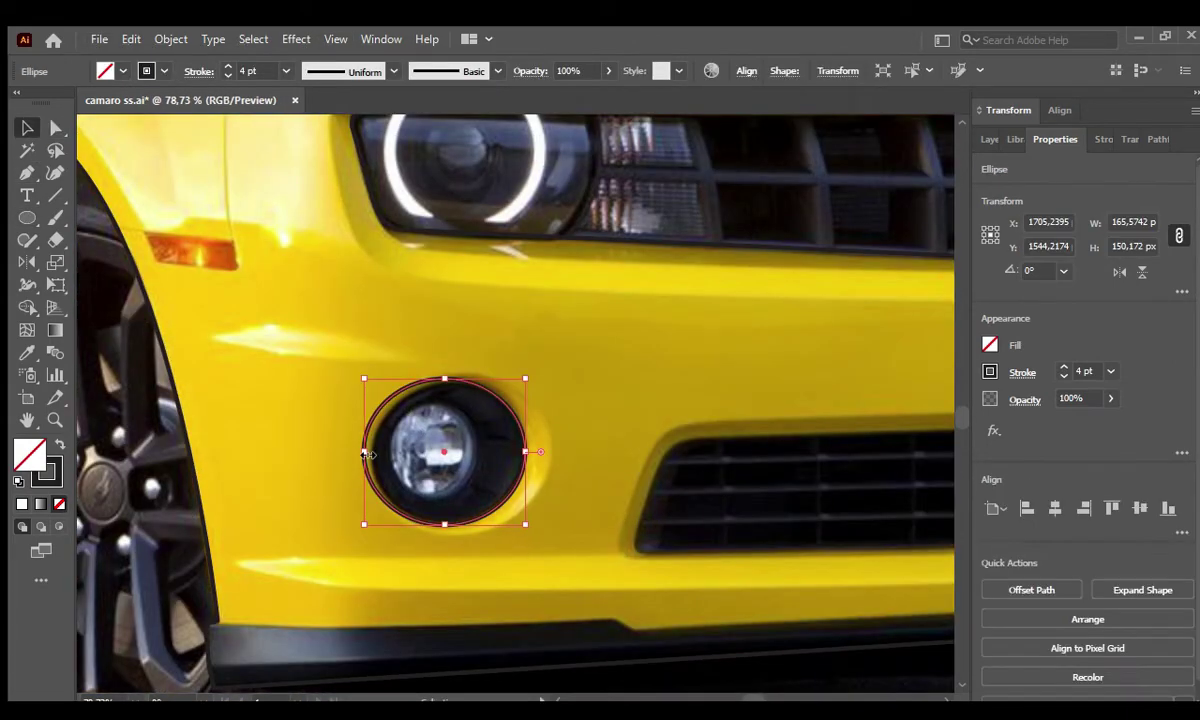
key(v)
drag(438, 470, 455, 475)
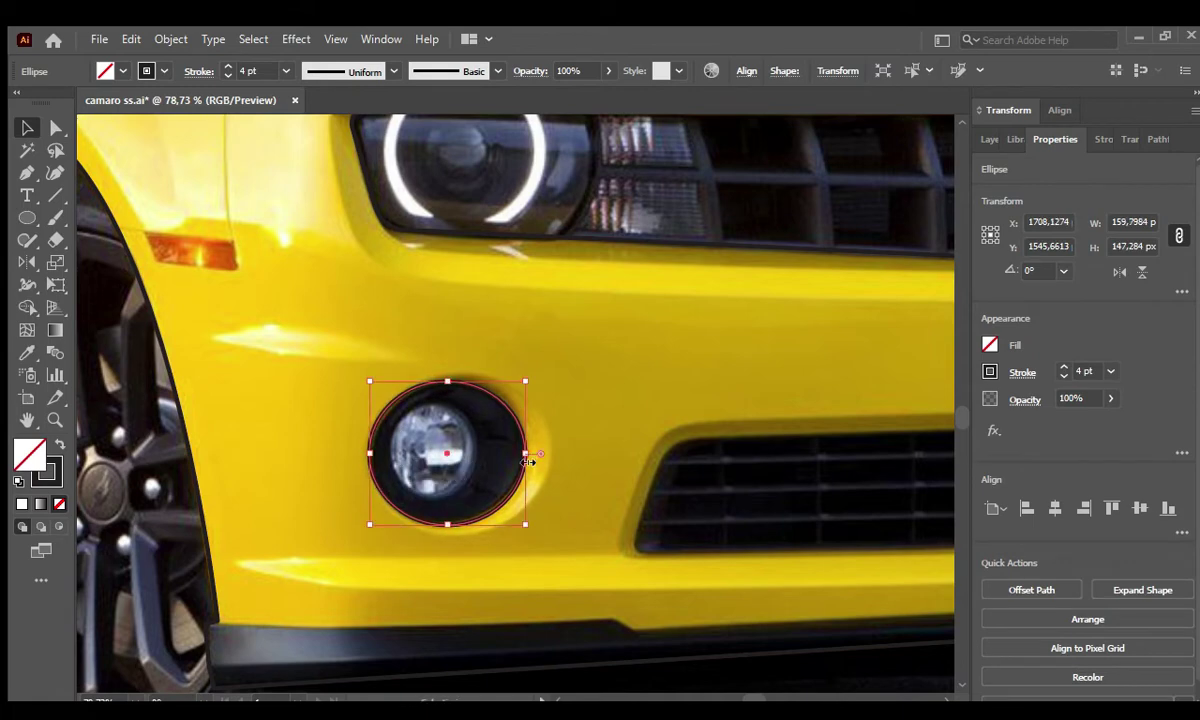
drag(528, 462, 483, 450)
drag(436, 388, 436, 403)
key(ctrl+shift+a)
Pen-trace the lower grille intake and round the corners at its right end.
scroll(378, 477, right, 5)
key(p)
click(251, 408)
click(211, 523)
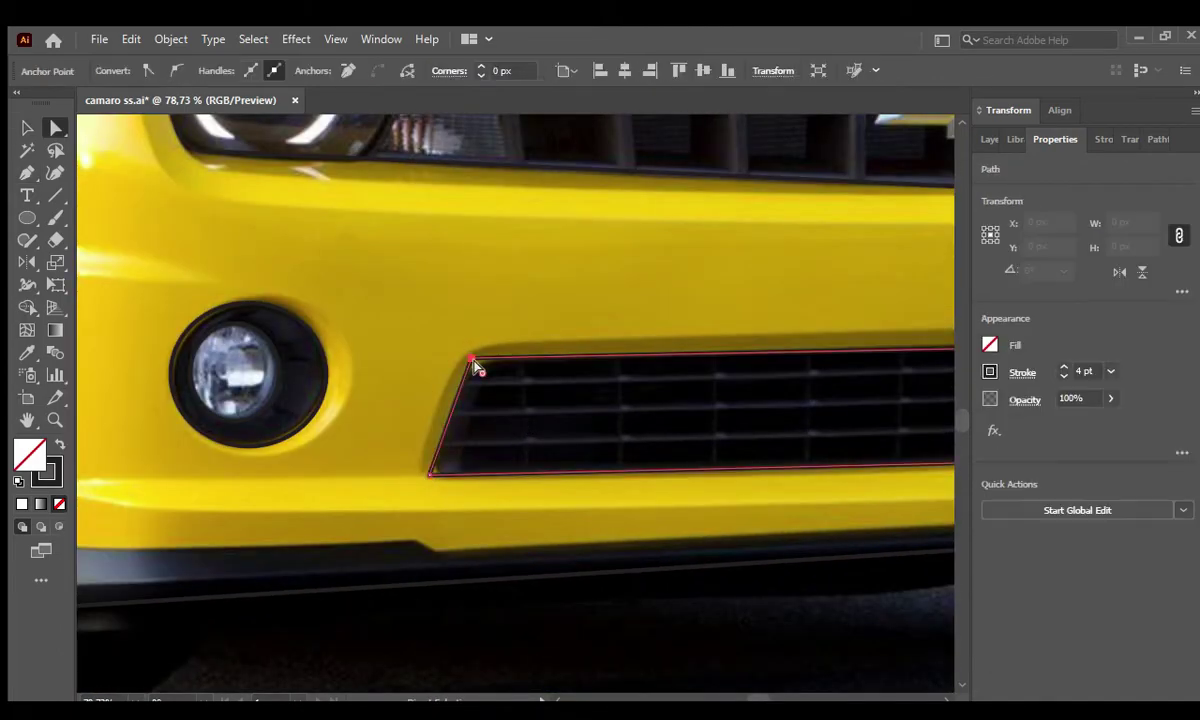
click(472, 358)
mouse_move(643, 428)
mouse_down()
mouse_move(772, 378)
mouse_move(770, 432)
mouse_up()
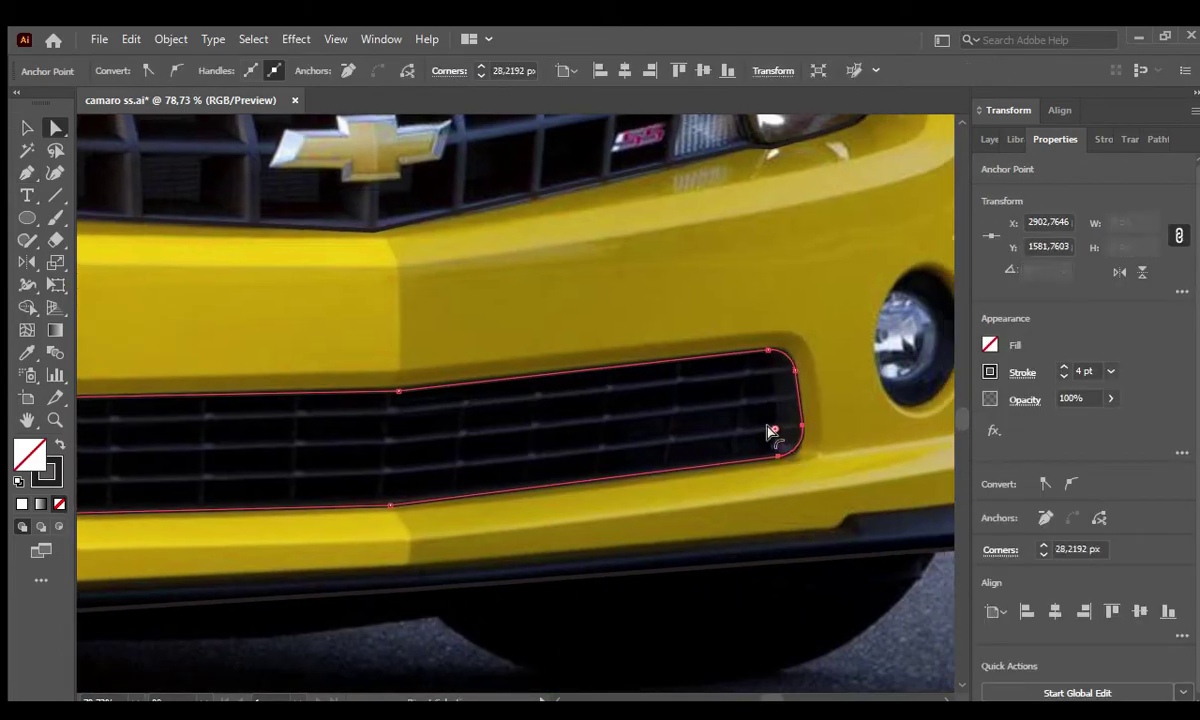
Draw an ellipse on the right fog light and move it into place.
drag(453, 468, 502, 484)
key(v)
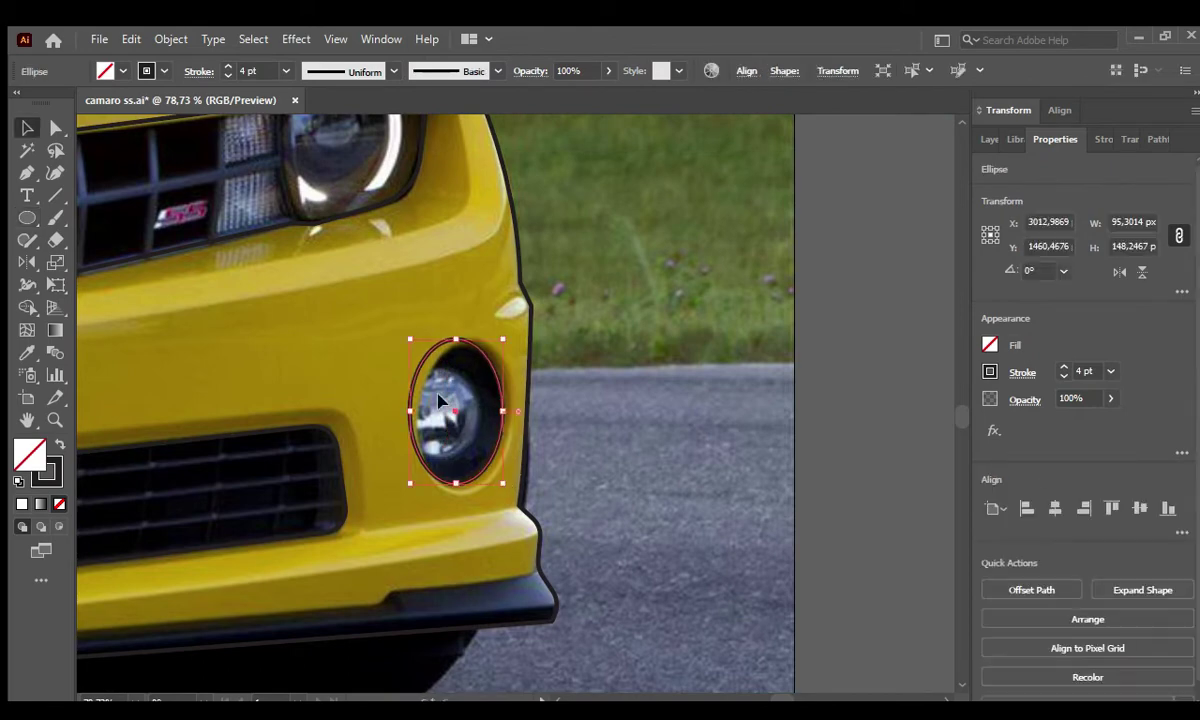
click(455, 452)
click(455, 452)
drag(455, 445, 486, 398)
click(394, 471)
Trace the front bumper lip's lower edge with four Pen points, then save.
key(ctrl+s)
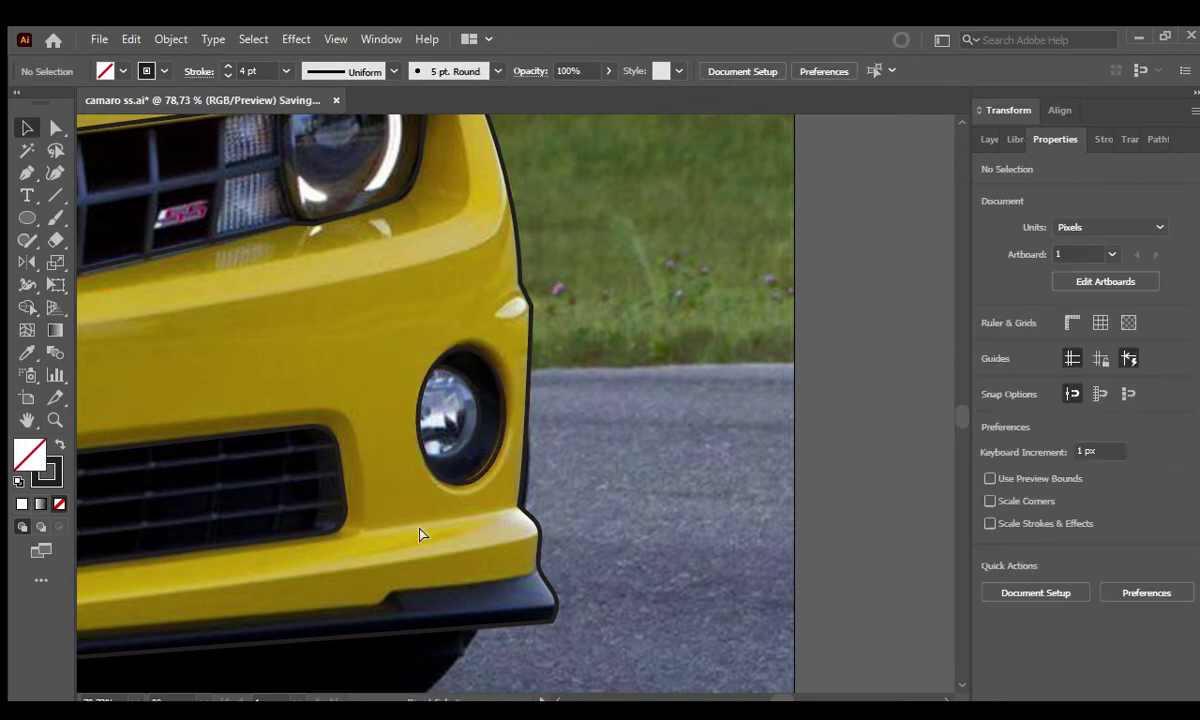
key(ctrl+minus)
key(ctrl+minus)
key(ctrl+minus)
key(p)
click(256, 591)
click(420, 592)
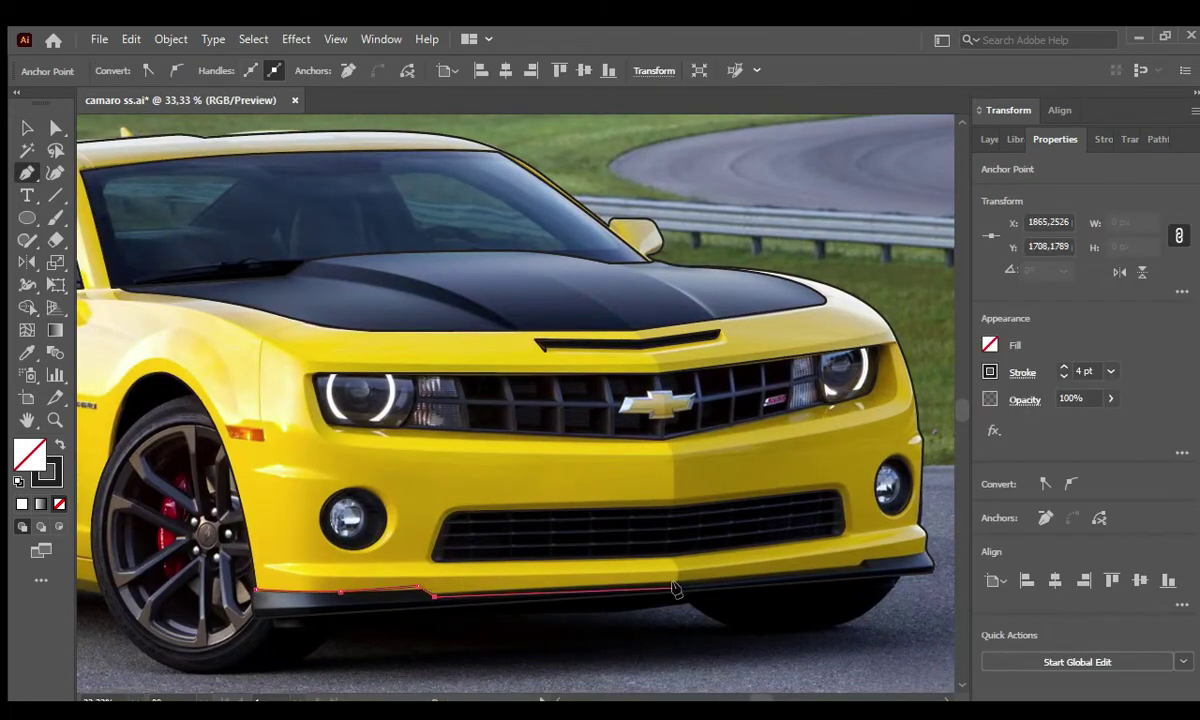
click(680, 585)
click(533, 632)
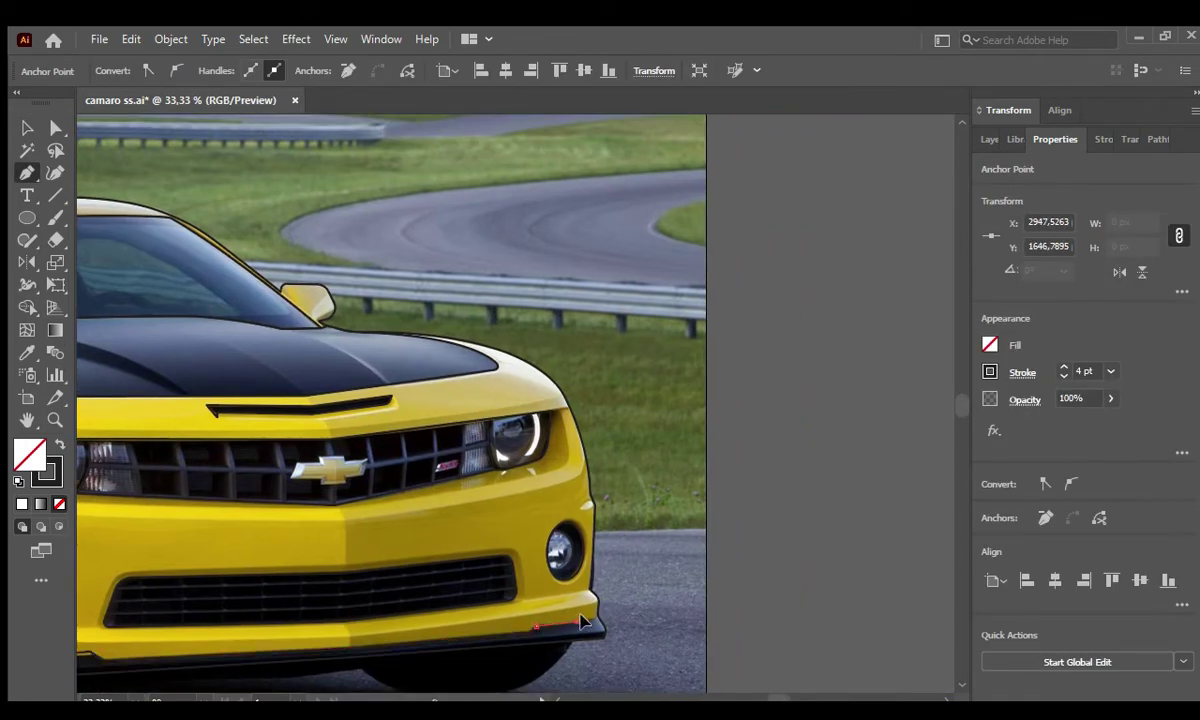
drag(414, 678, 822, 610)
key(v)
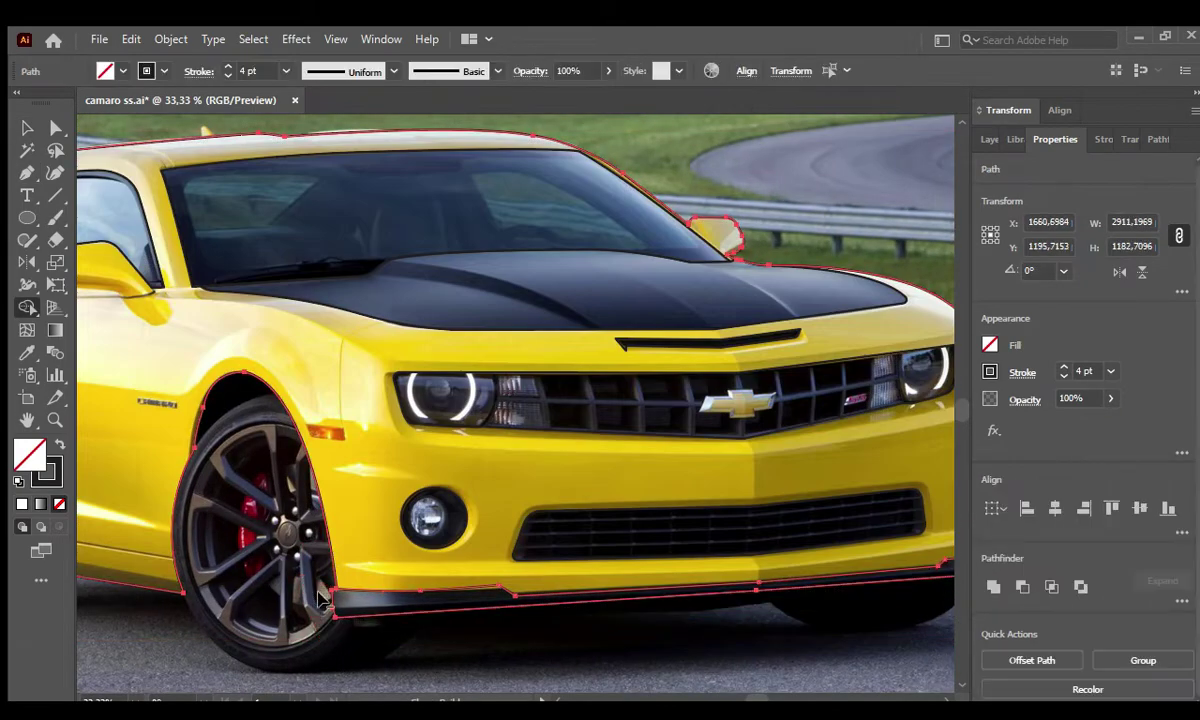
key(ctrl+shift+a)
key(ctrl+s)
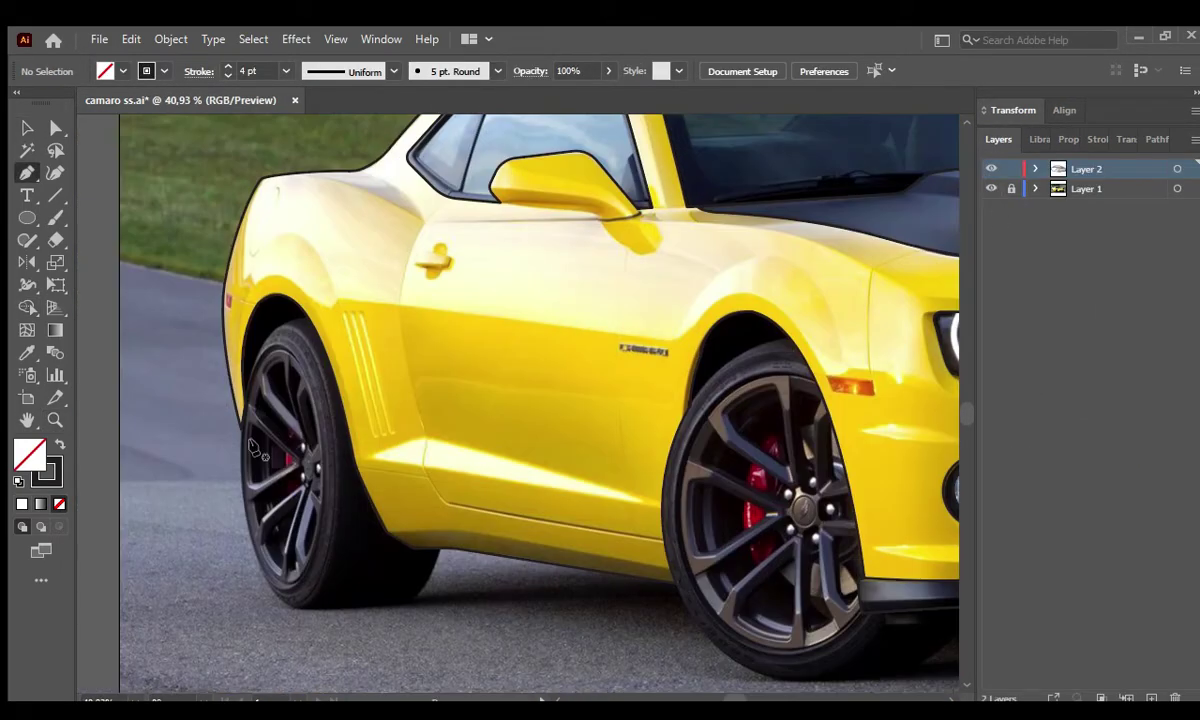
Pen-trace the ground shadow beneath the car, starting at the rear wheel's edge.
click(240, 428)
click(360, 613)
scroll(480, 548, down, 2)
scroll(480, 548, right, 4)
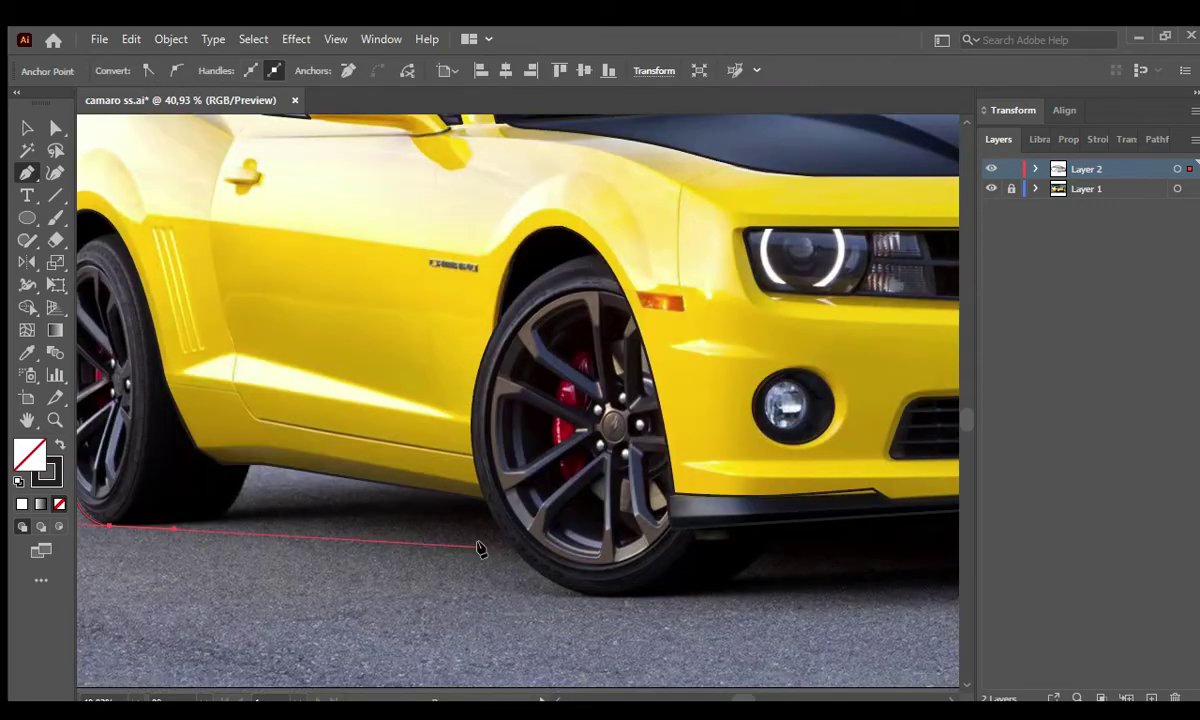
scroll(583, 601, right, 4)
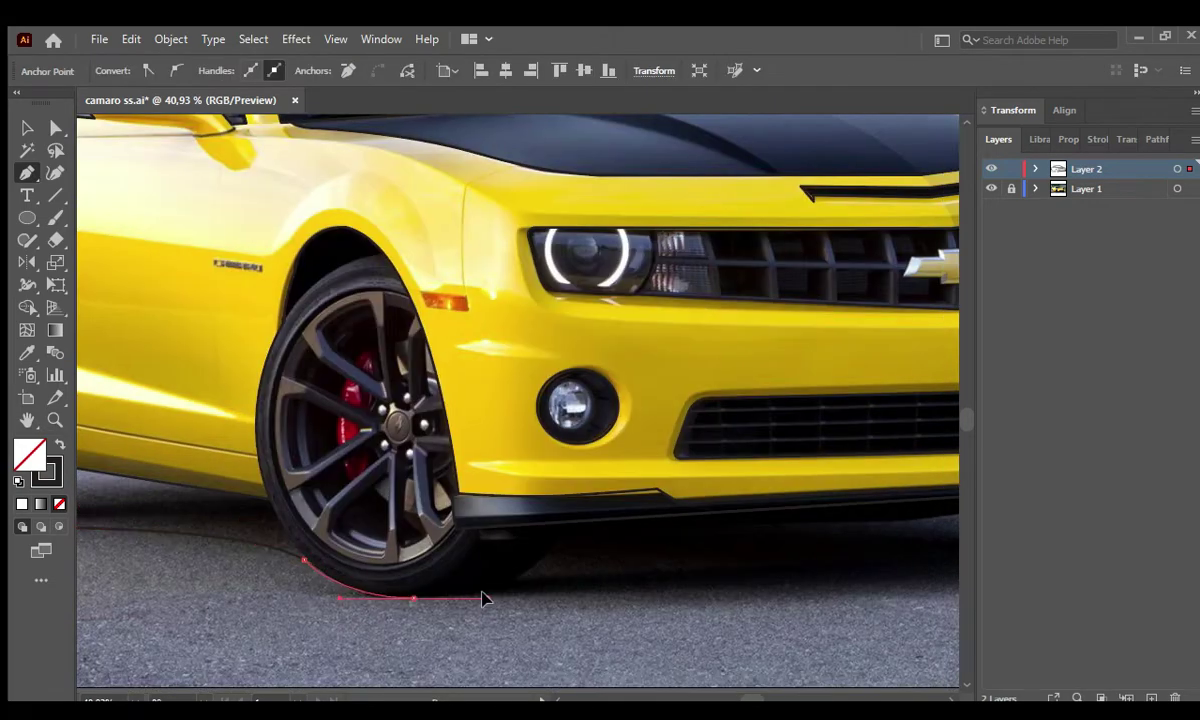
scroll(481, 598, right, 9)
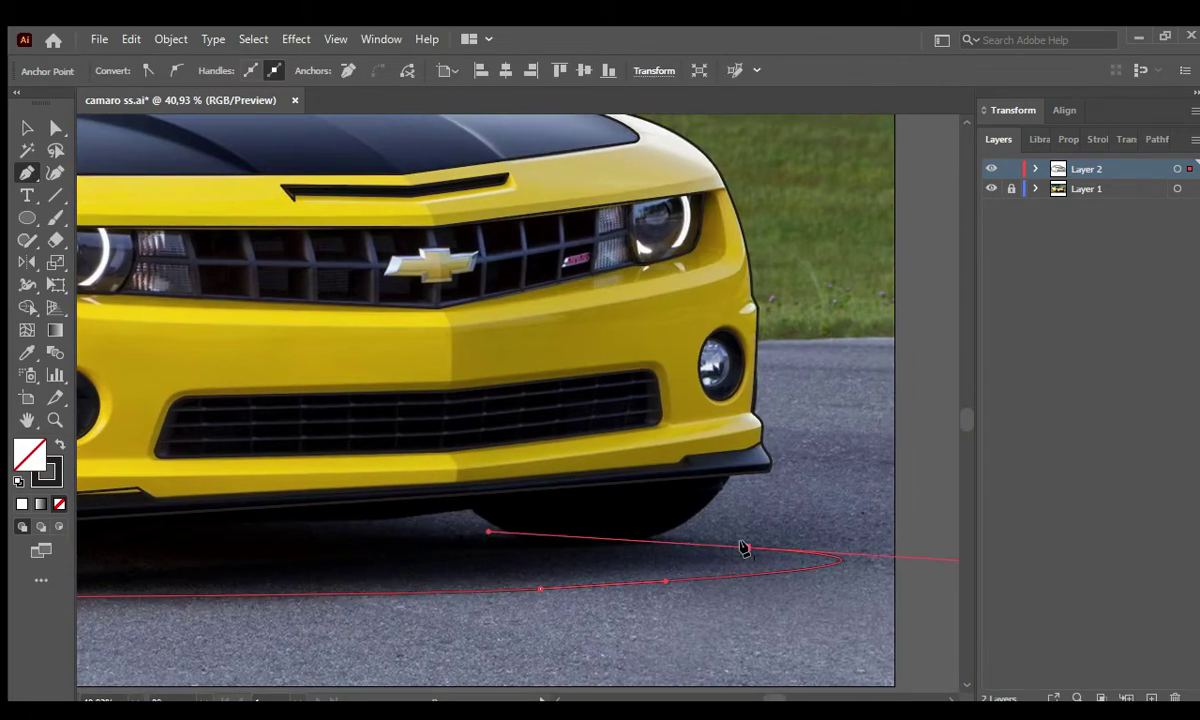
scroll(738, 373, left, 10)
scroll(483, 356, left, 10)
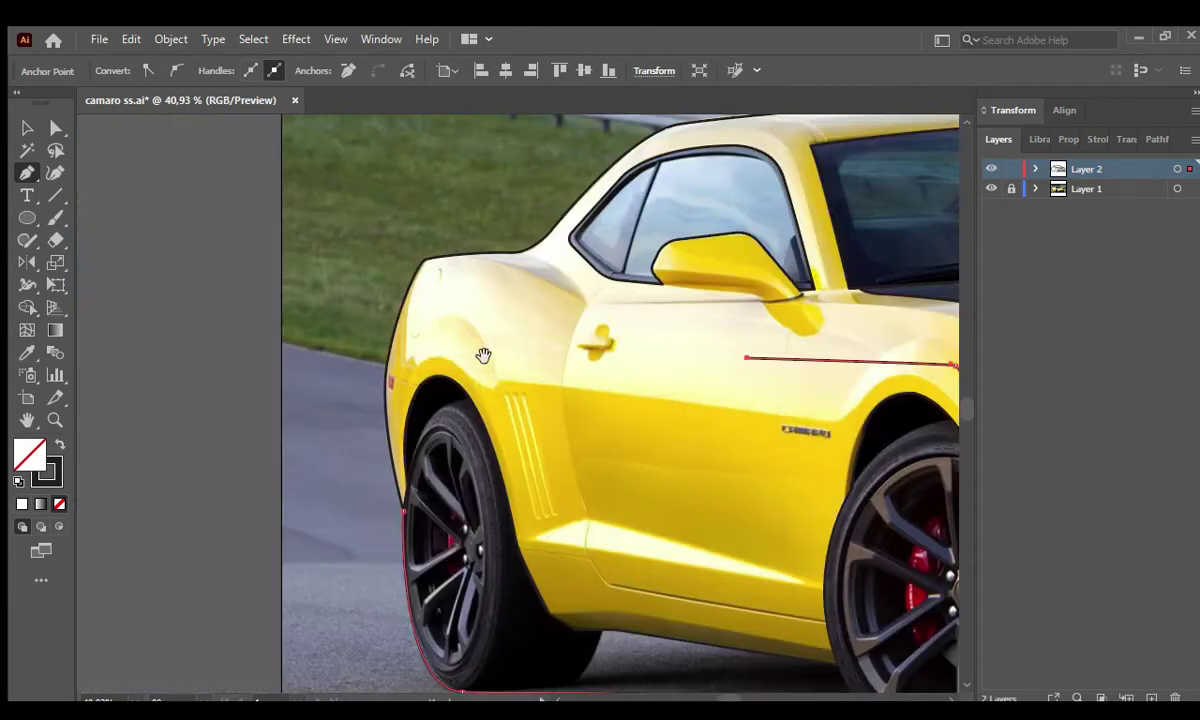
key(v)
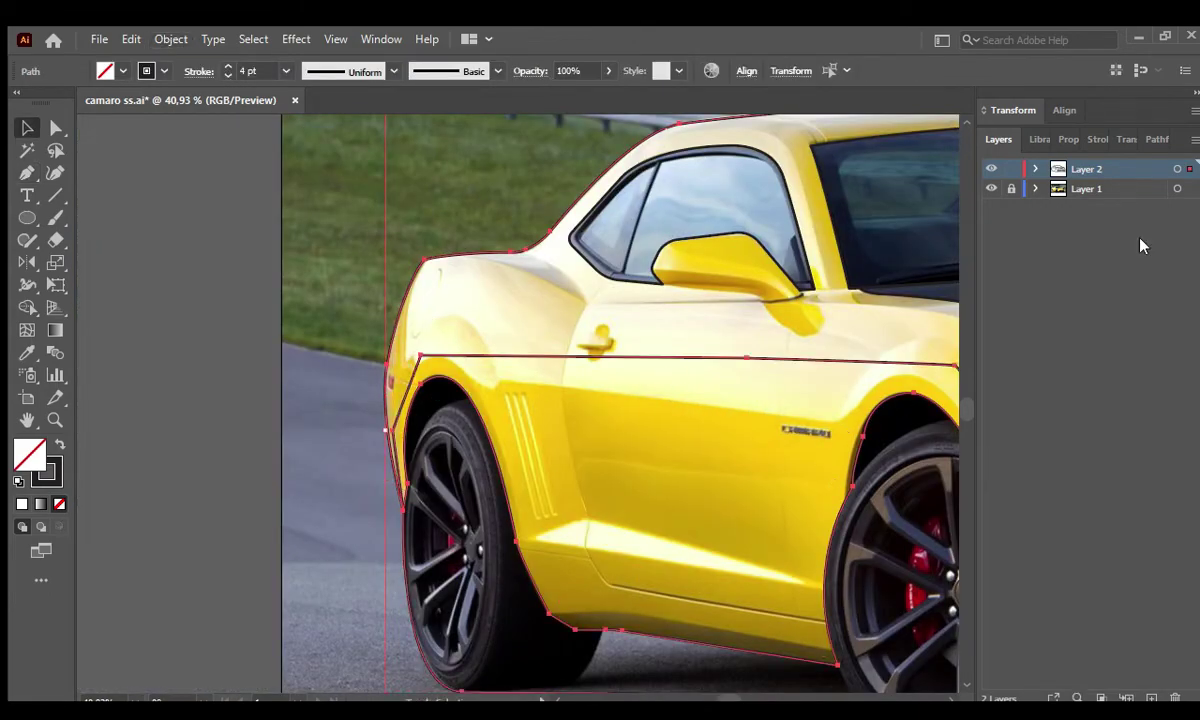
Open Pathfinder, then start a small shading shape under the side sill.
key(ctrl+shift+F9)
scroll(480, 540, down, 5)
scroll(480, 540, right, 5)
key(b)
key(p)
alt+scroll(512, 493, up, 1)
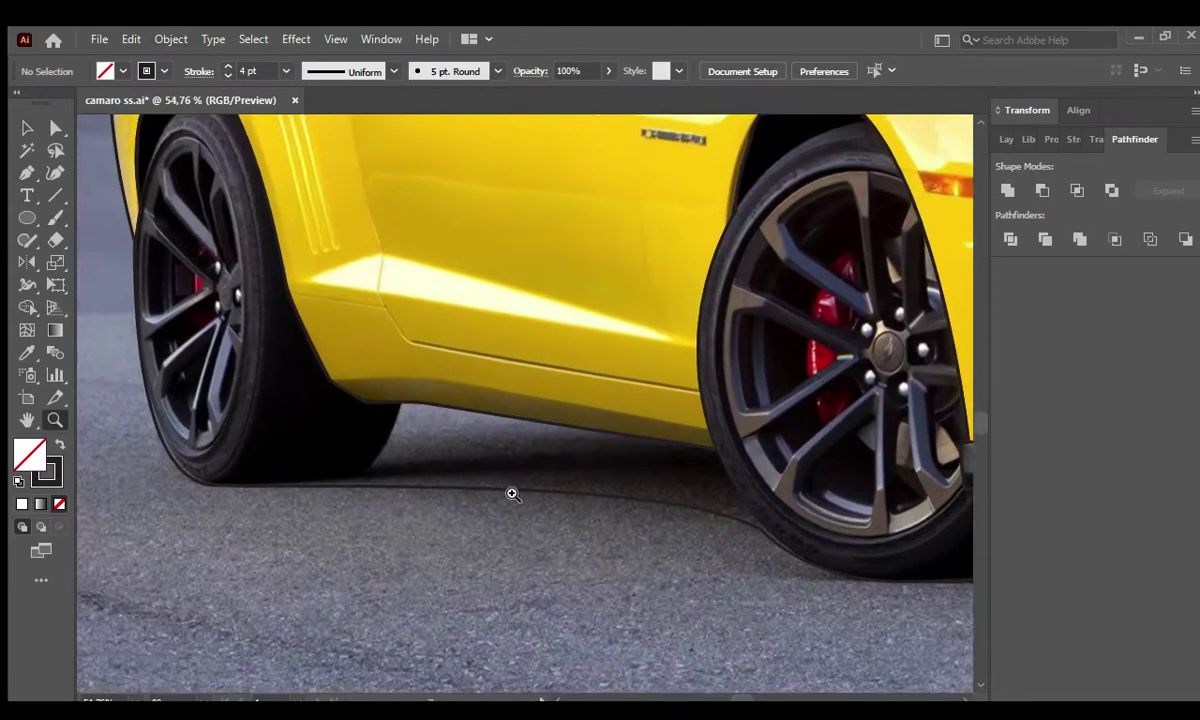
click(409, 387)
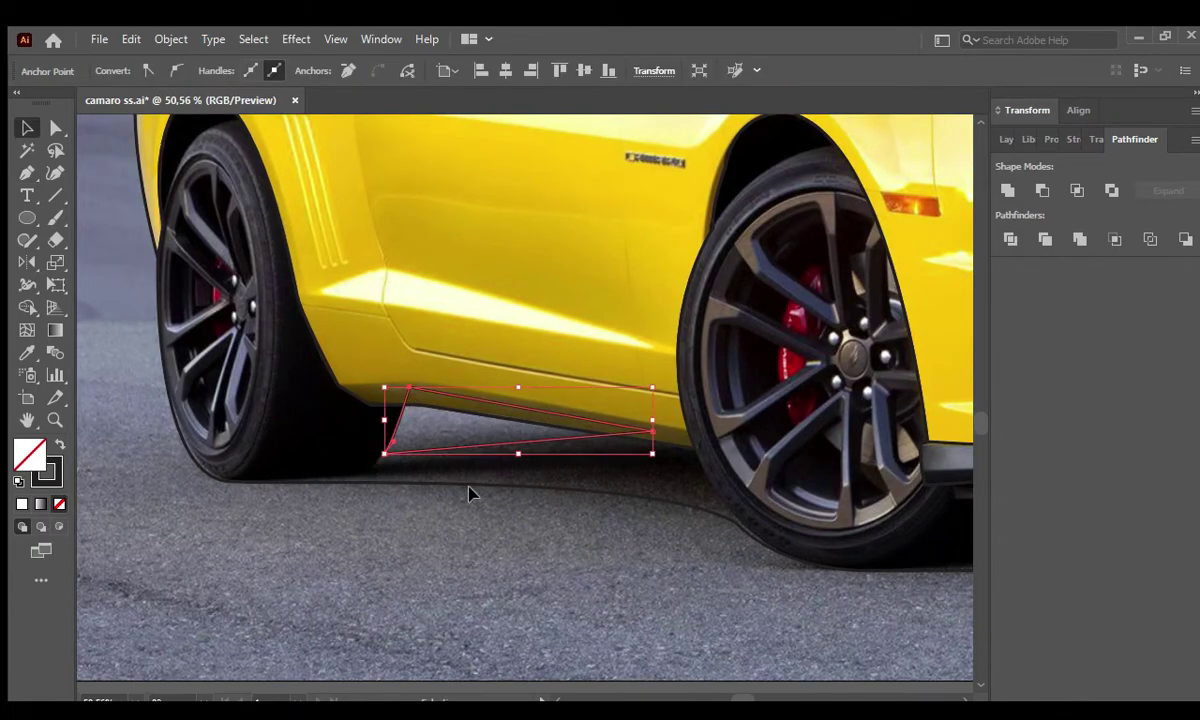
key(ctrl+shift+a)
Draw a closed triangular shading shape under the front bumper, then select all outlines.
scroll(600, 450, down, 10)
key(p)
click(743, 432)
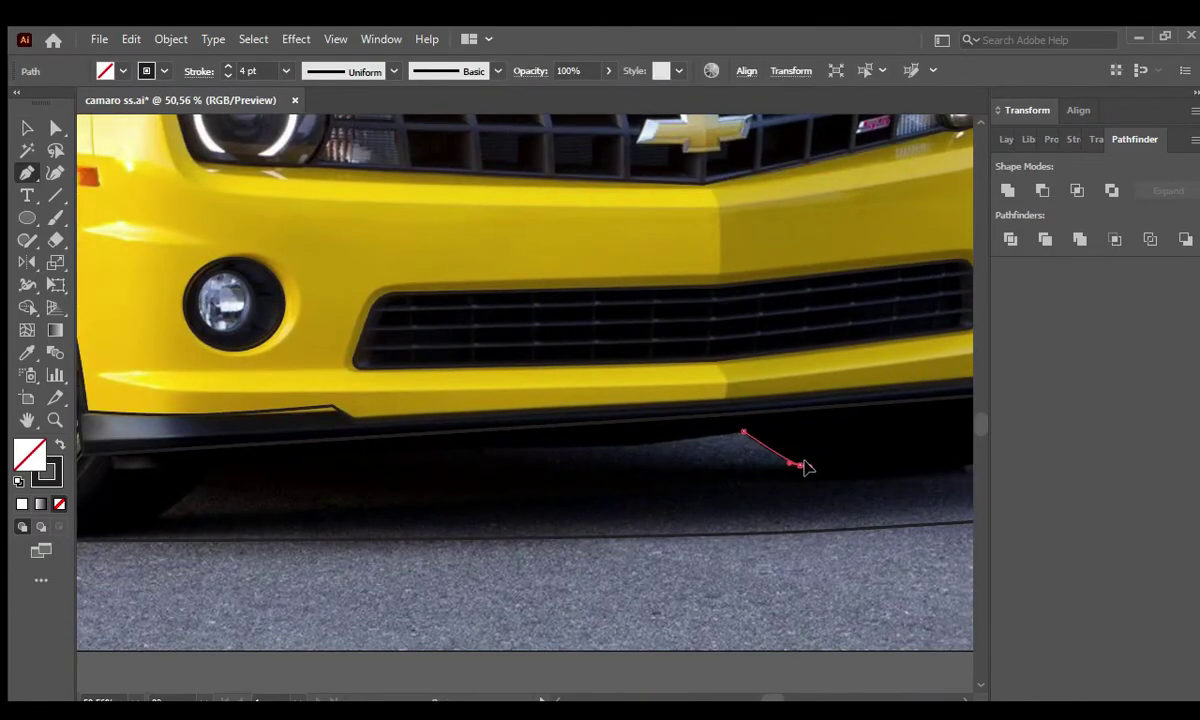
click(540, 452)
click(743, 432)
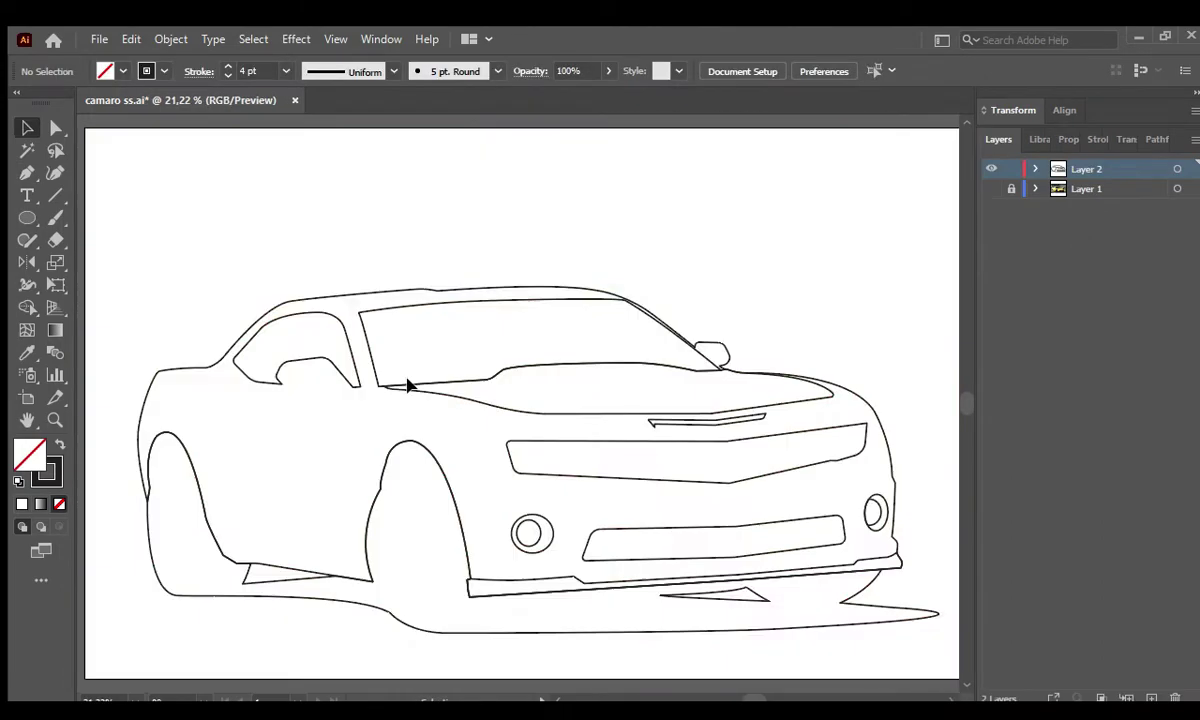
key(ctrl+a)
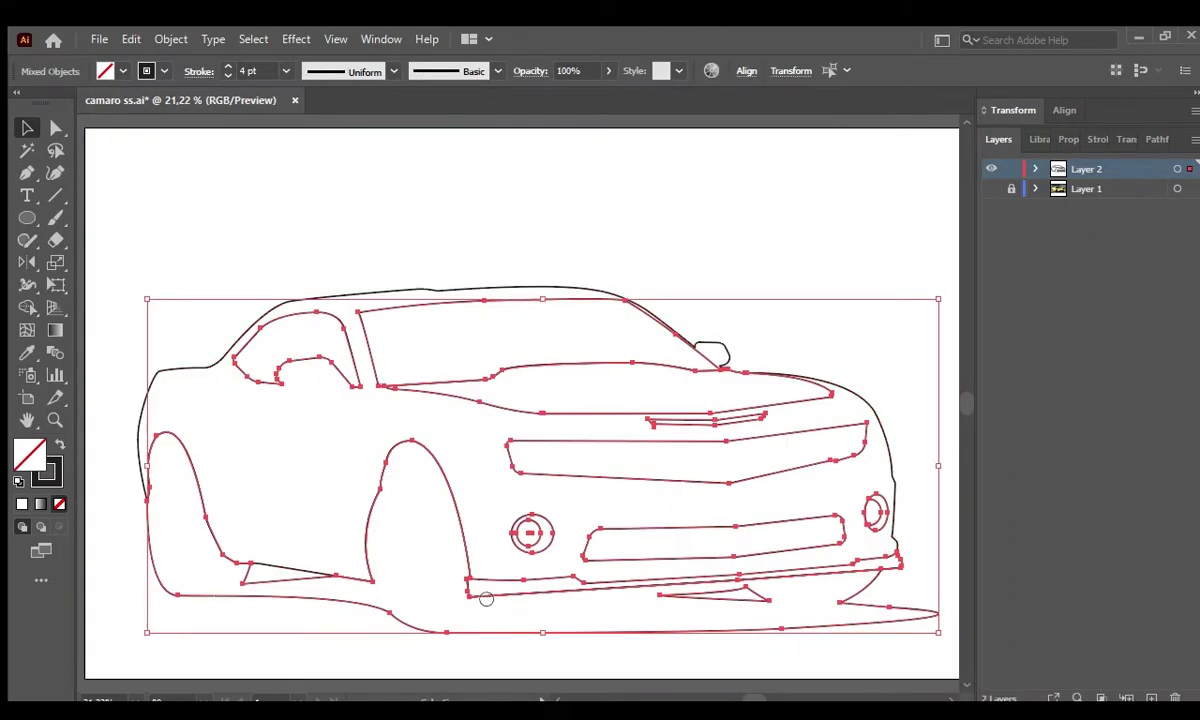
Return to colour preview with the car photo layer visible again.
key(ctrl+y)
click(812, 308)
click(991, 188)
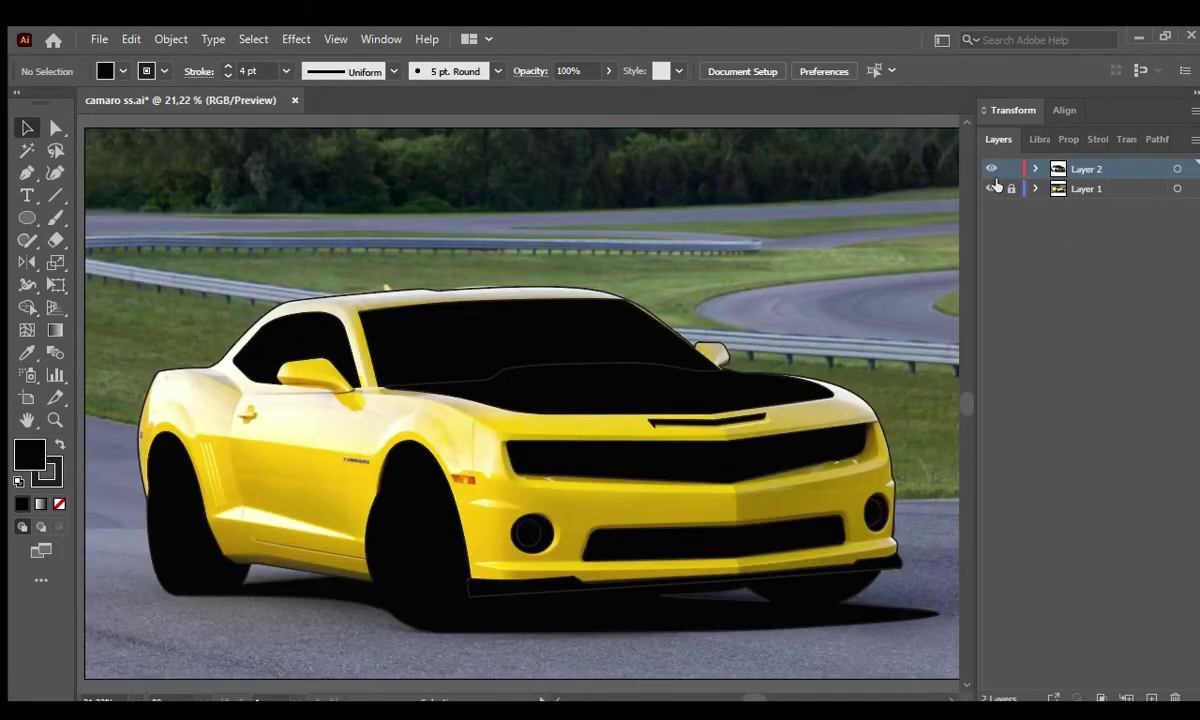
Draw a fog light ring and Alt-drag a copy onto the right fog light.
drag(512, 512, 552, 552)
scroll(550, 535, up, 3)
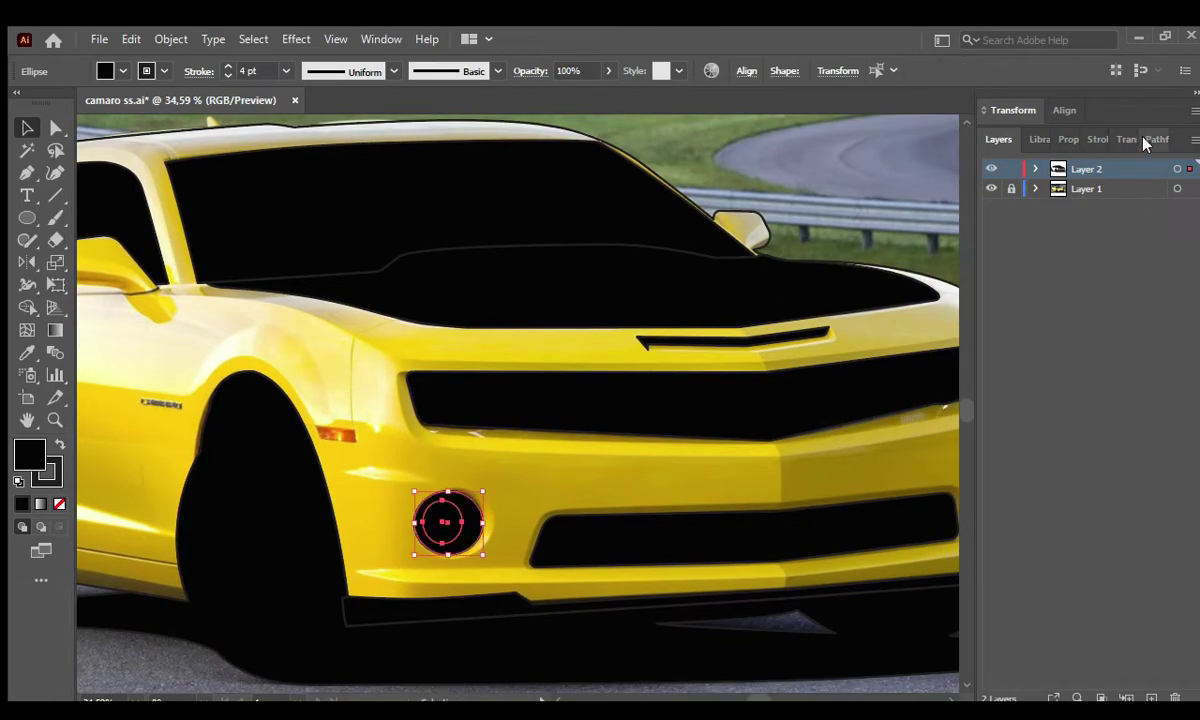
click(1155, 139)
drag(447, 521, 661, 485)
click(878, 485)
Zoom out to the whole car and set the fill to none for outlining.
key(ctrl+0)
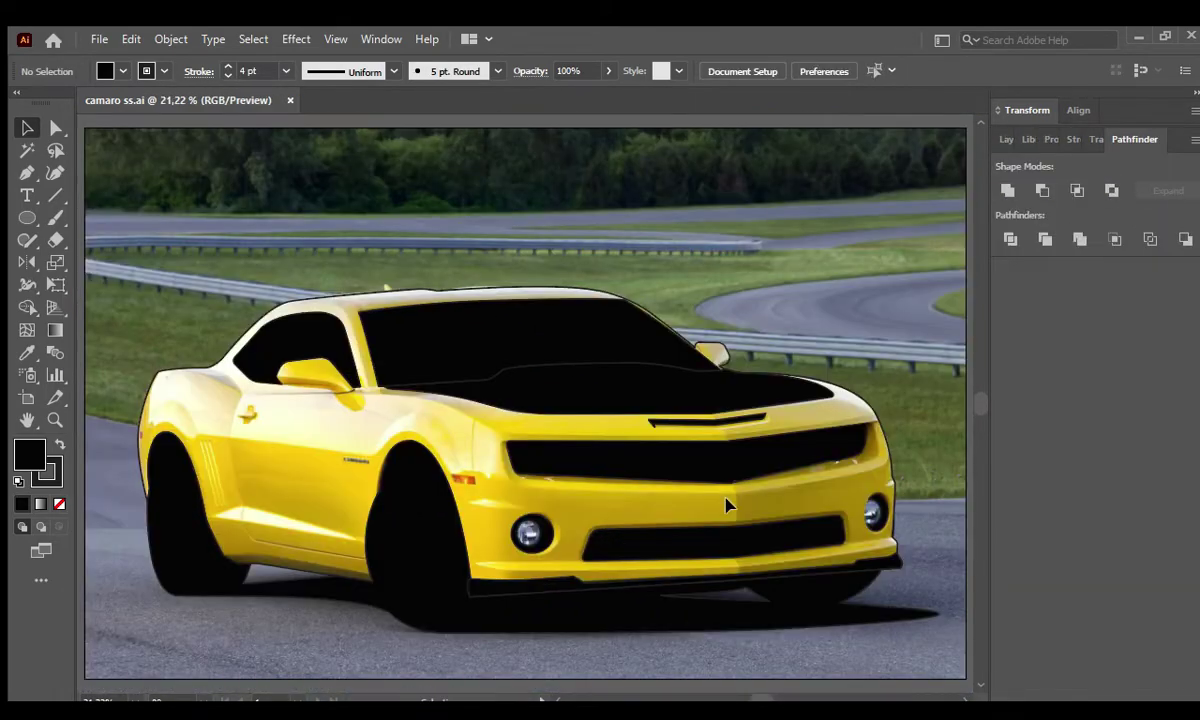
click(1006, 139)
click(995, 190)
Draw a short line at the front fender's edge.
key(p)
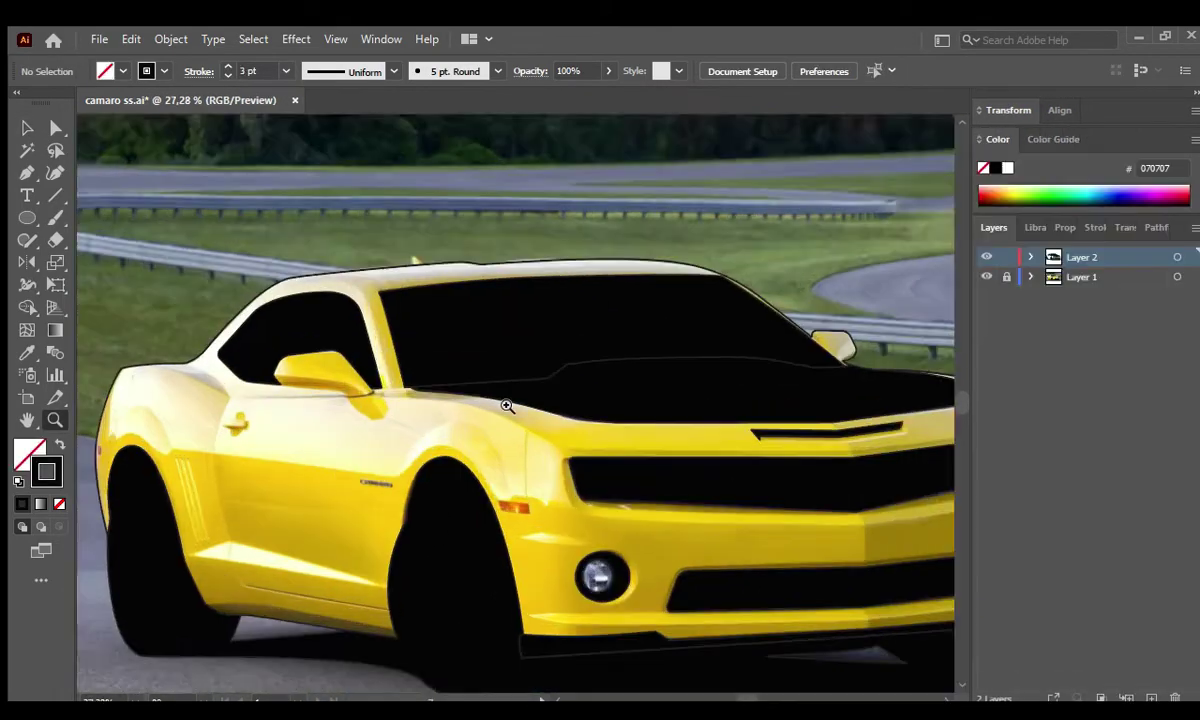
scroll(498, 397, up, 3)
scroll(289, 450, up, 3)
click(320, 458)
click(358, 464)
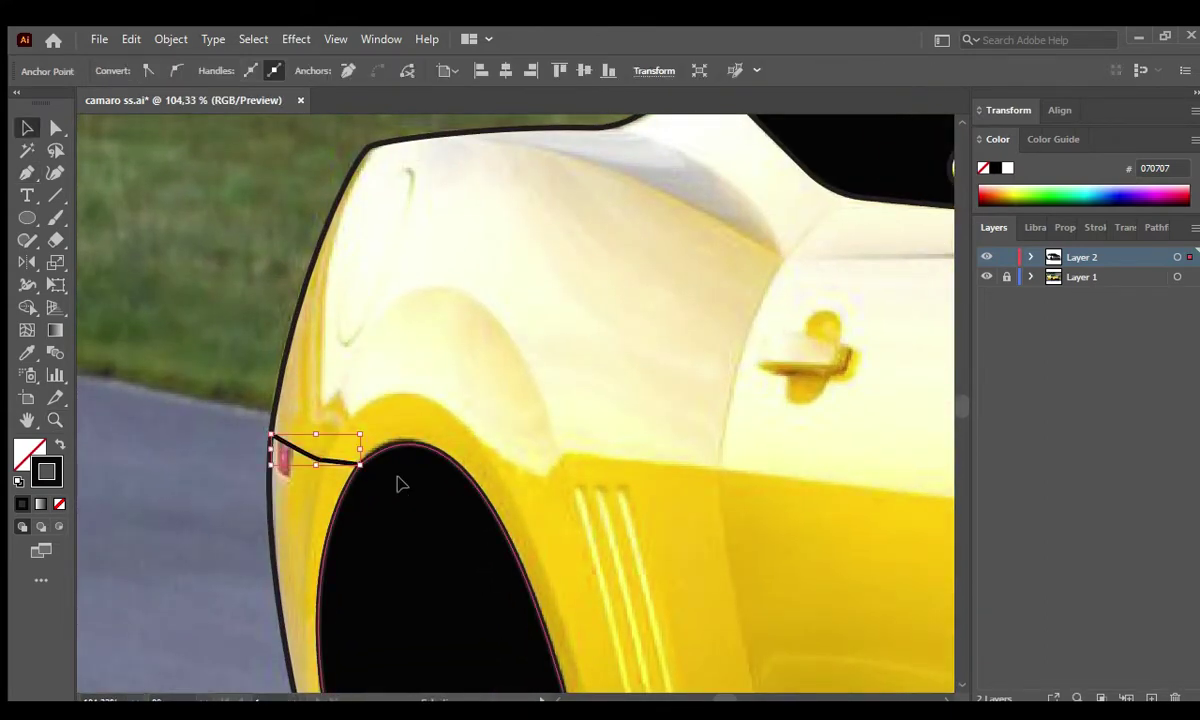
key(i)
Trace the door edge from the window corner down to a bend at the sill.
scroll(412, 374, right, 5)
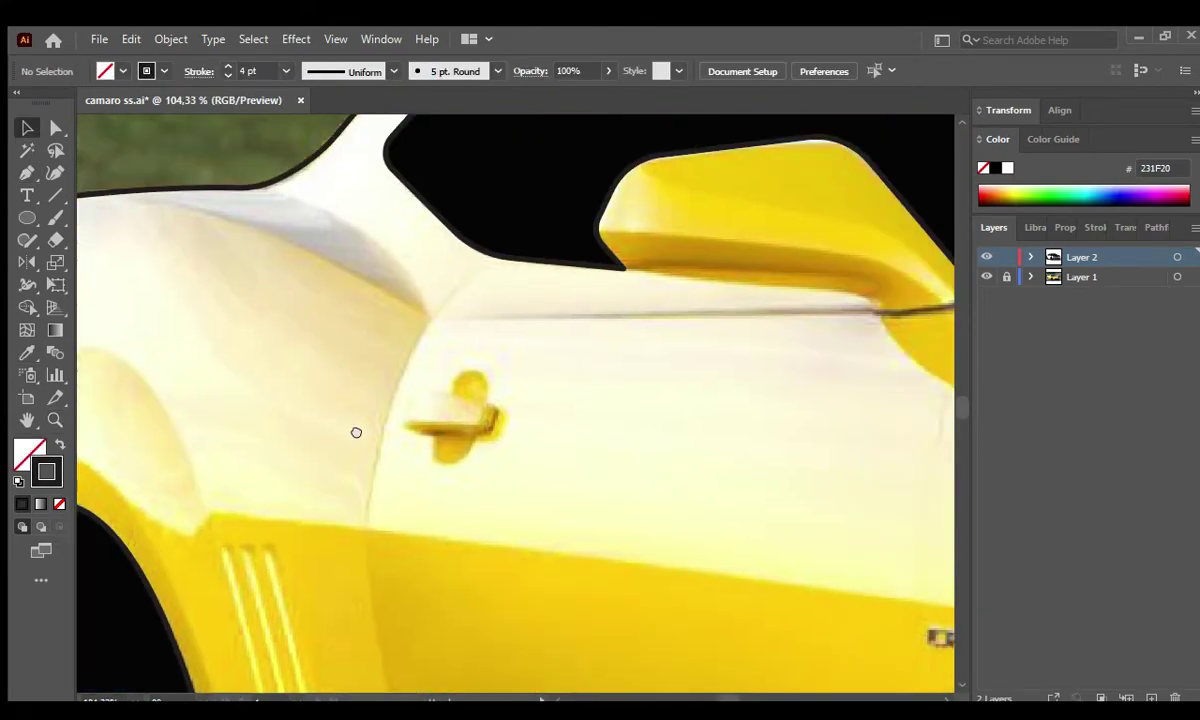
key(p)
click(481, 256)
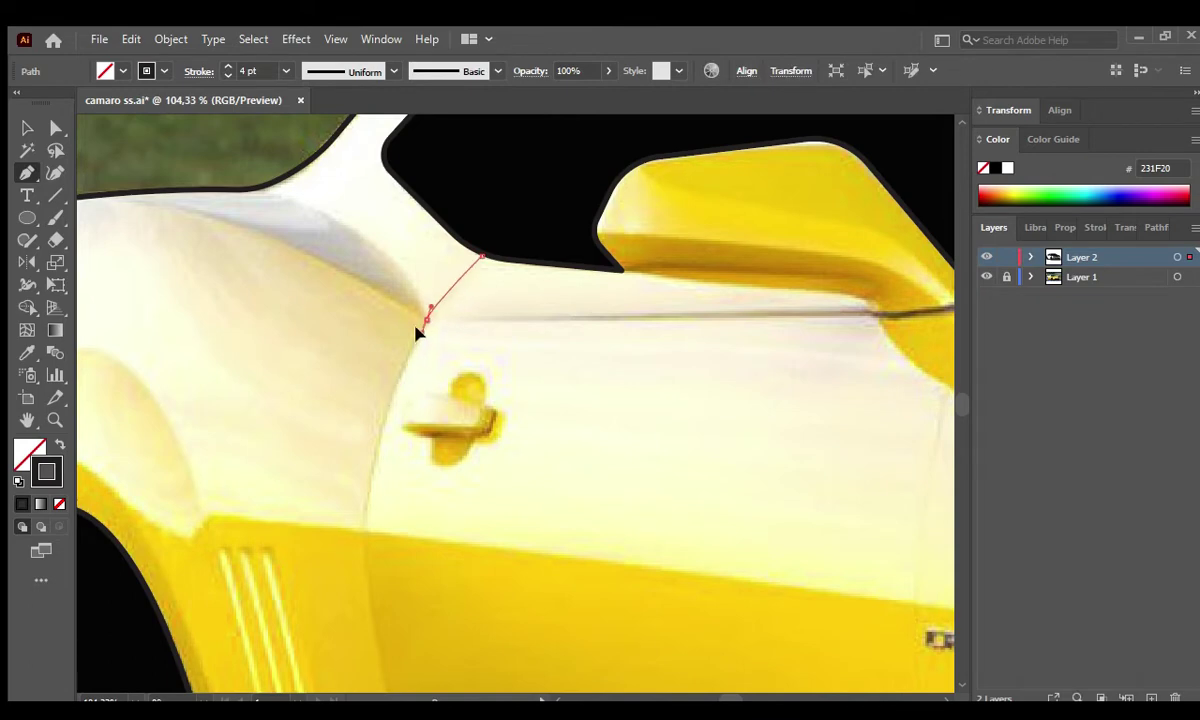
click(367, 461)
scroll(359, 603, down, 5)
click(372, 458)
scroll(368, 364, down, 3)
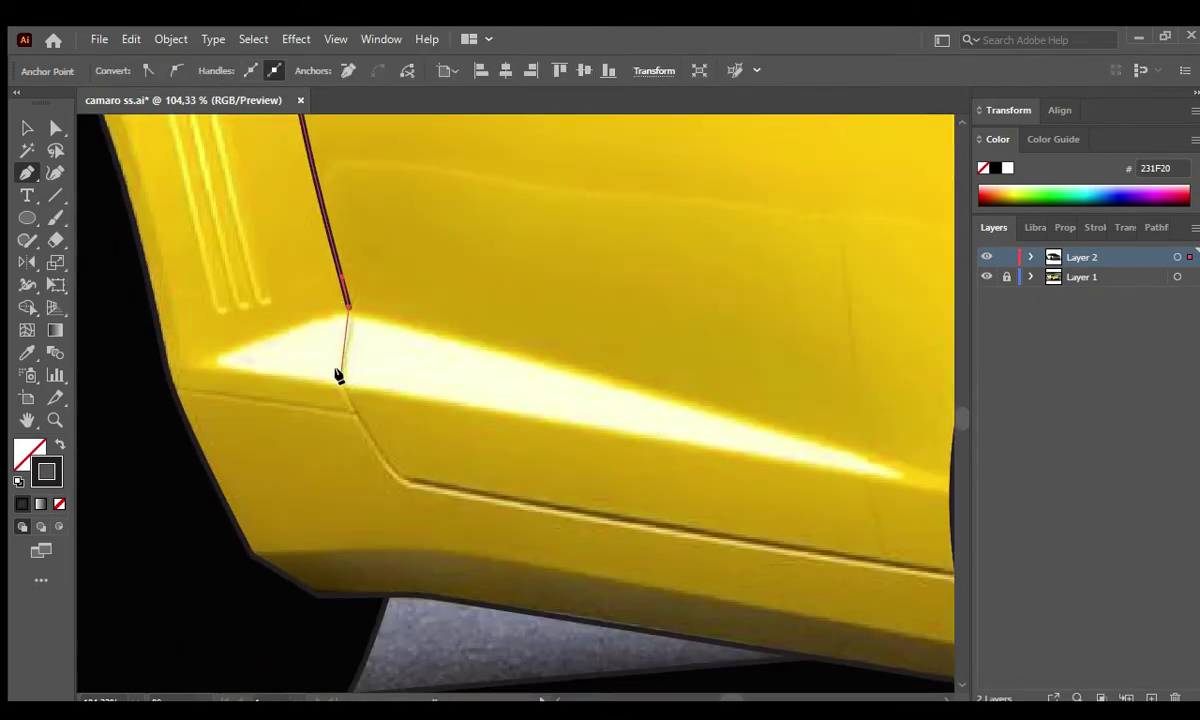
click(392, 480)
scroll(392, 480, right, 5)
scroll(552, 450, left, 6)
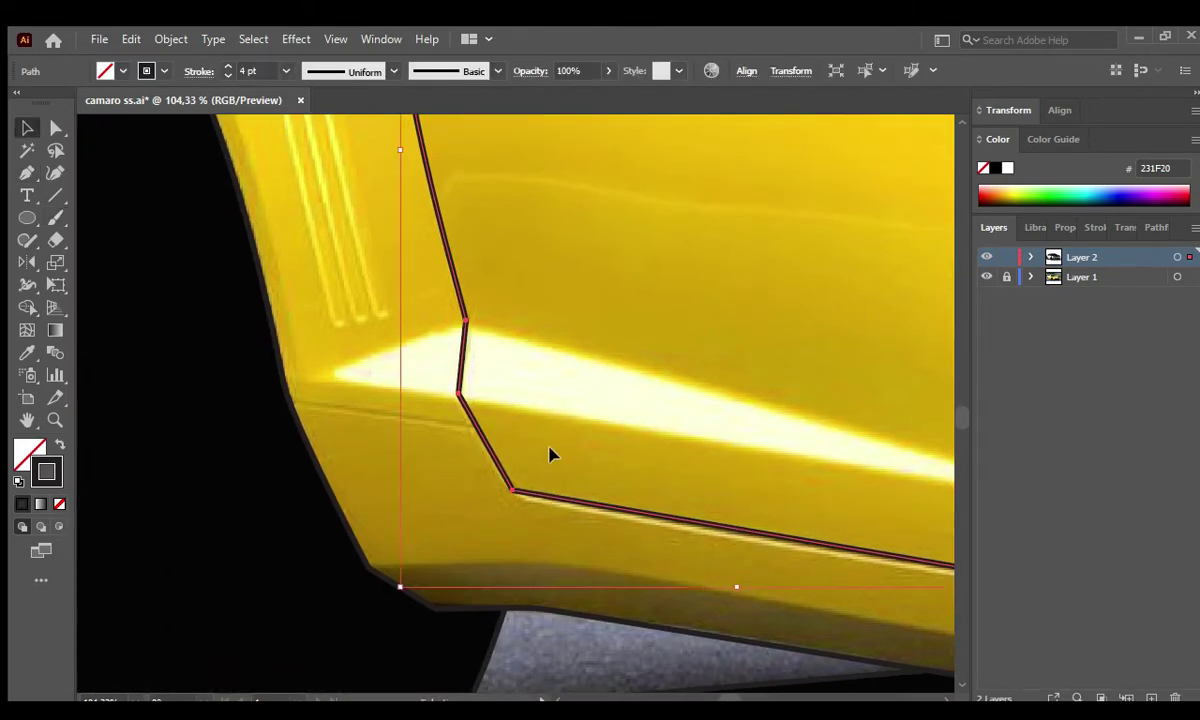
key(a)
key(p)
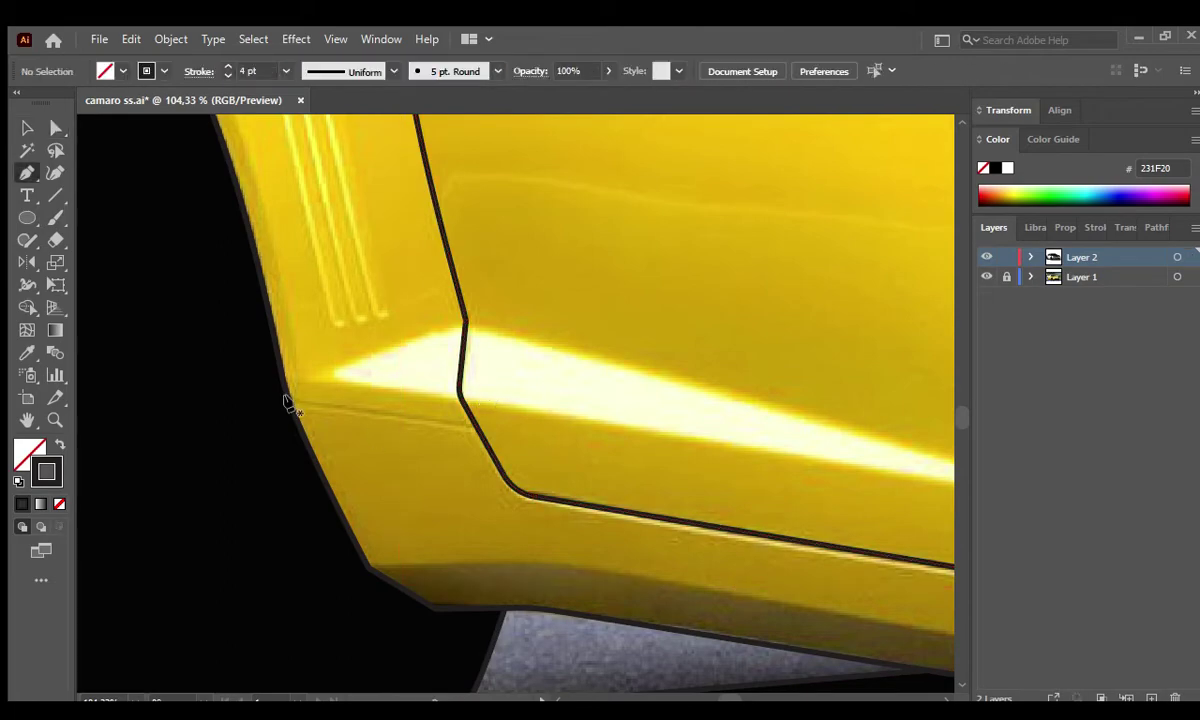
Draw a line along the sill.
click(287, 402)
click(477, 420)
scroll(755, 324, down, 5)
scroll(622, 356, up, 5)
scroll(622, 356, down, 5)
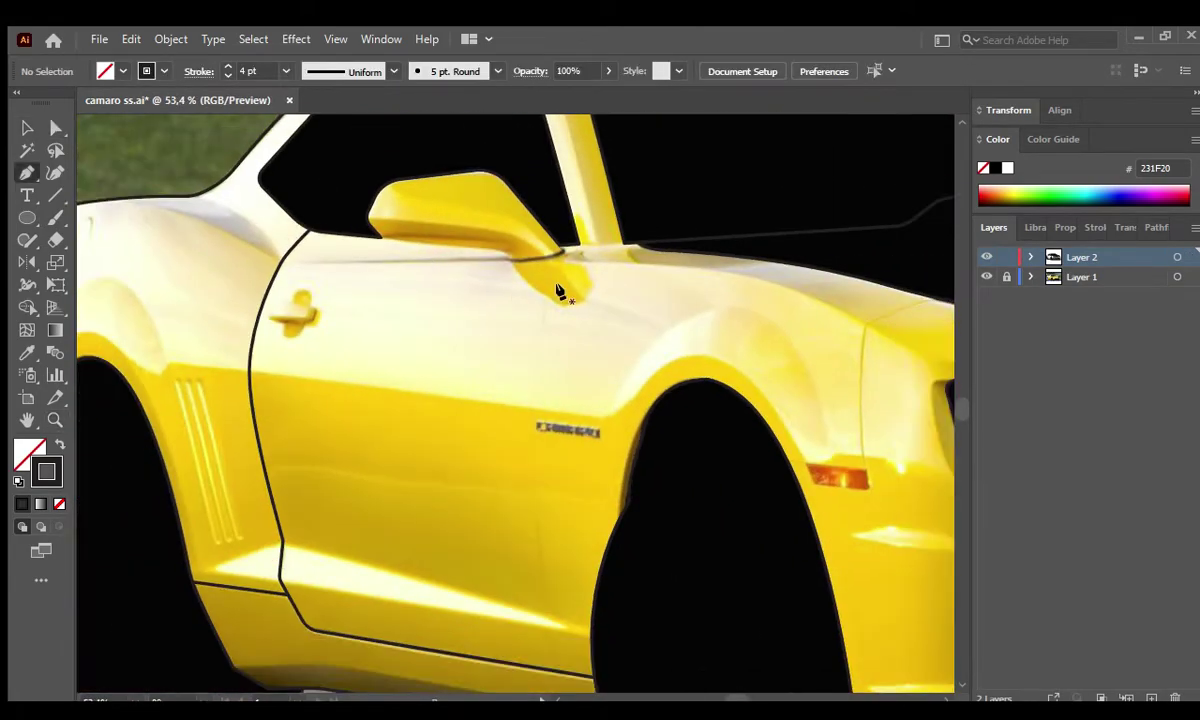
scroll(664, 330, up, 5)
key(v)
scroll(598, 340, up, 2)
scroll(598, 340, left, 3)
Draw the belt line along the door top, ending where it meets the mirror.
key(p)
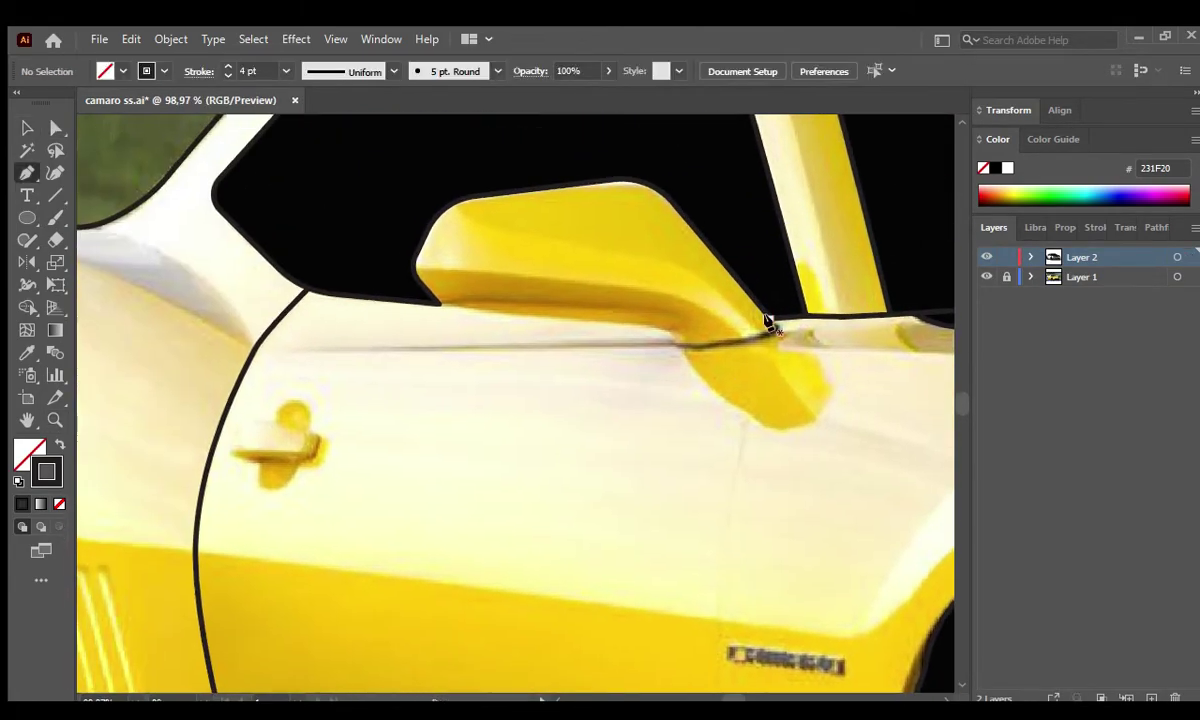
click(671, 346)
scroll(334, 335, up, 3)
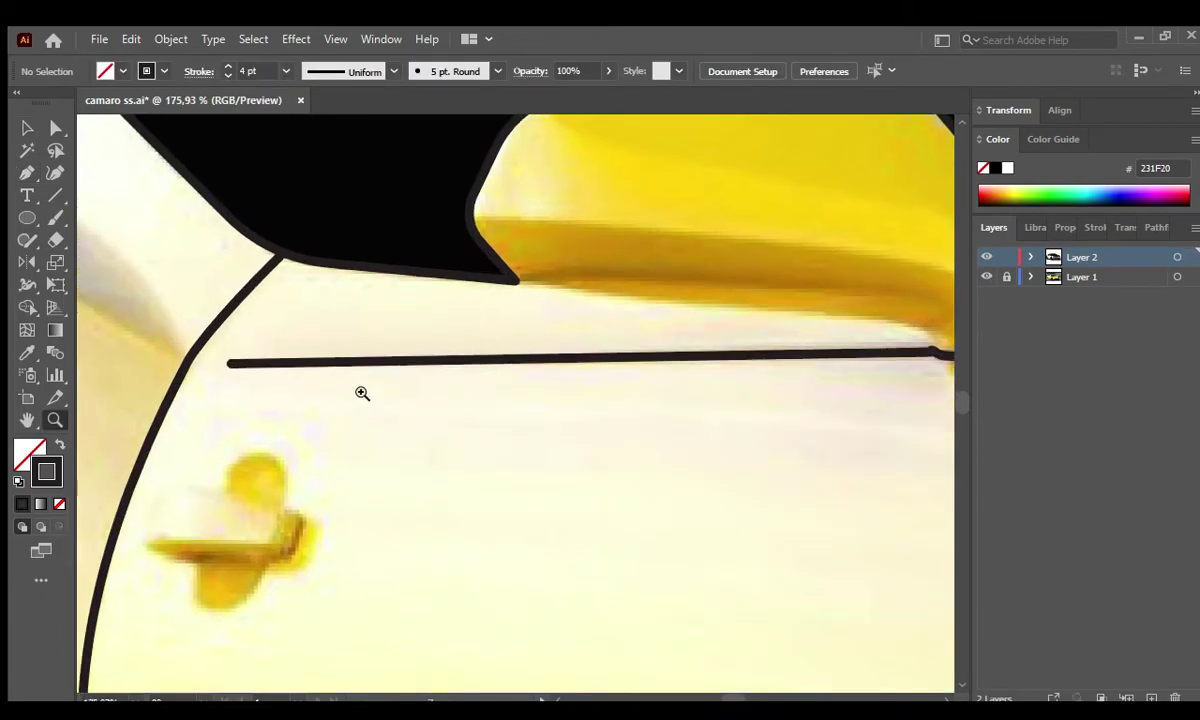
key(v)
scroll(745, 386, down, 2)
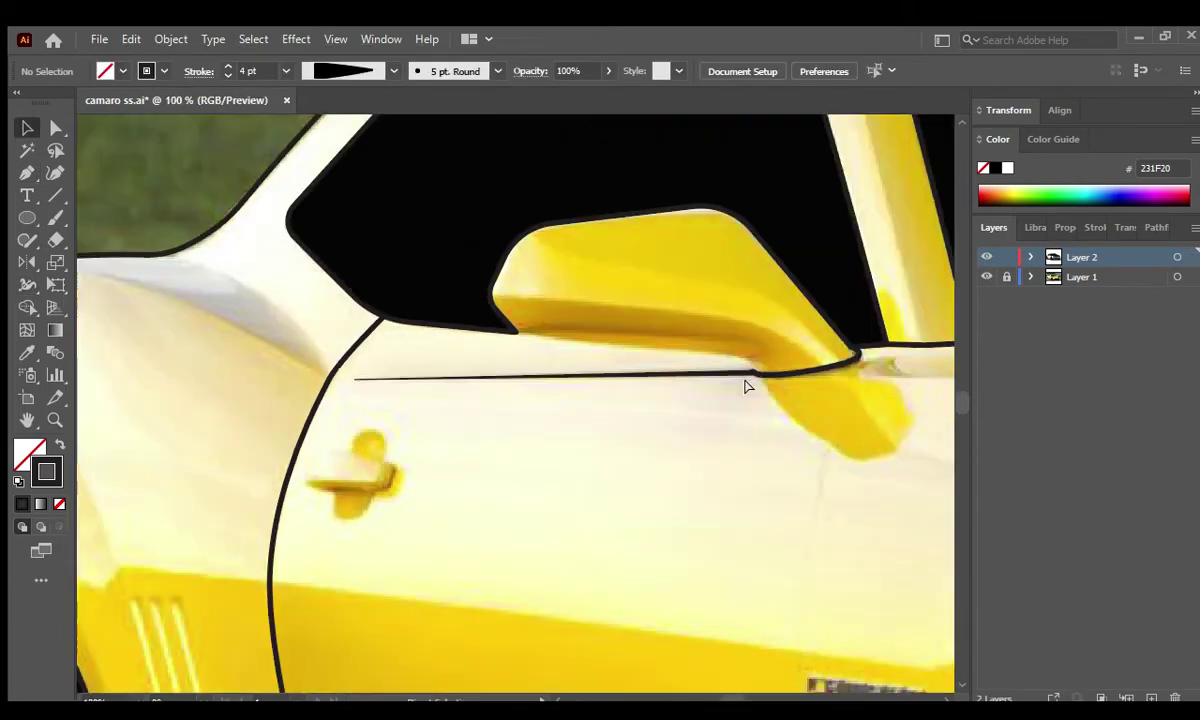
scroll(878, 524, up, 2)
key(a)
click(789, 398)
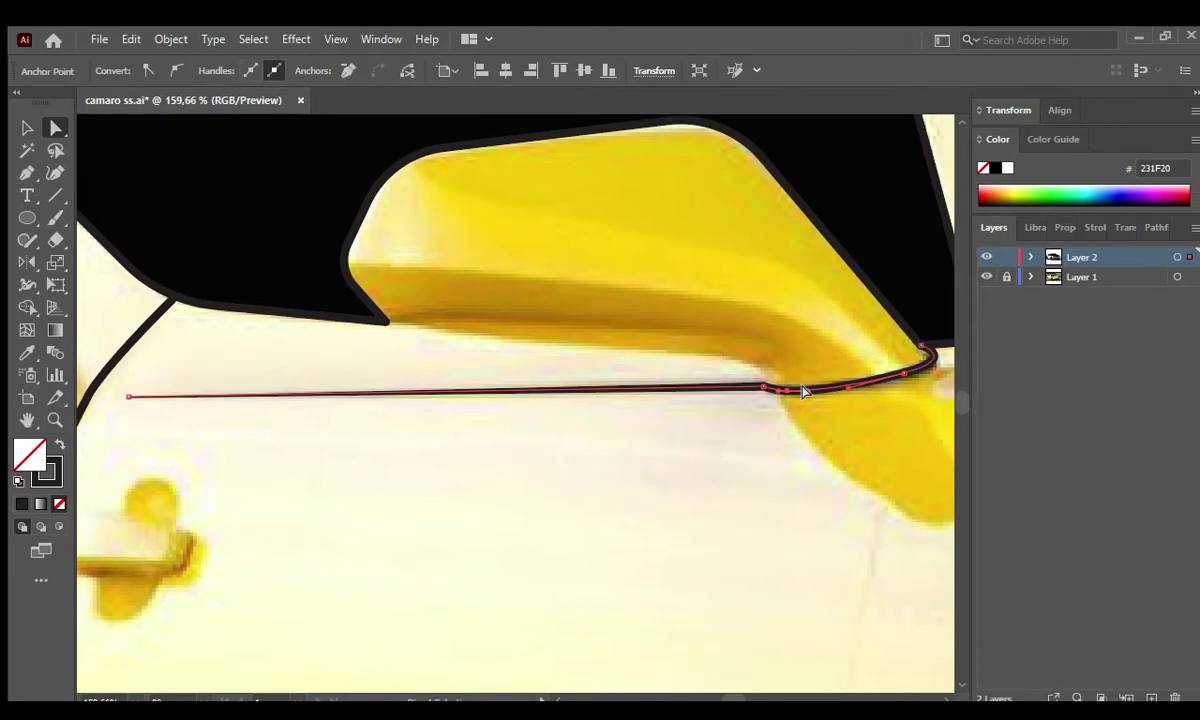
Draw the mirror base line and nudge its end onto the belt line.
key(p)
scroll(700, 405, down, 4)
scroll(785, 471, up, 3)
click(458, 397)
click(748, 425)
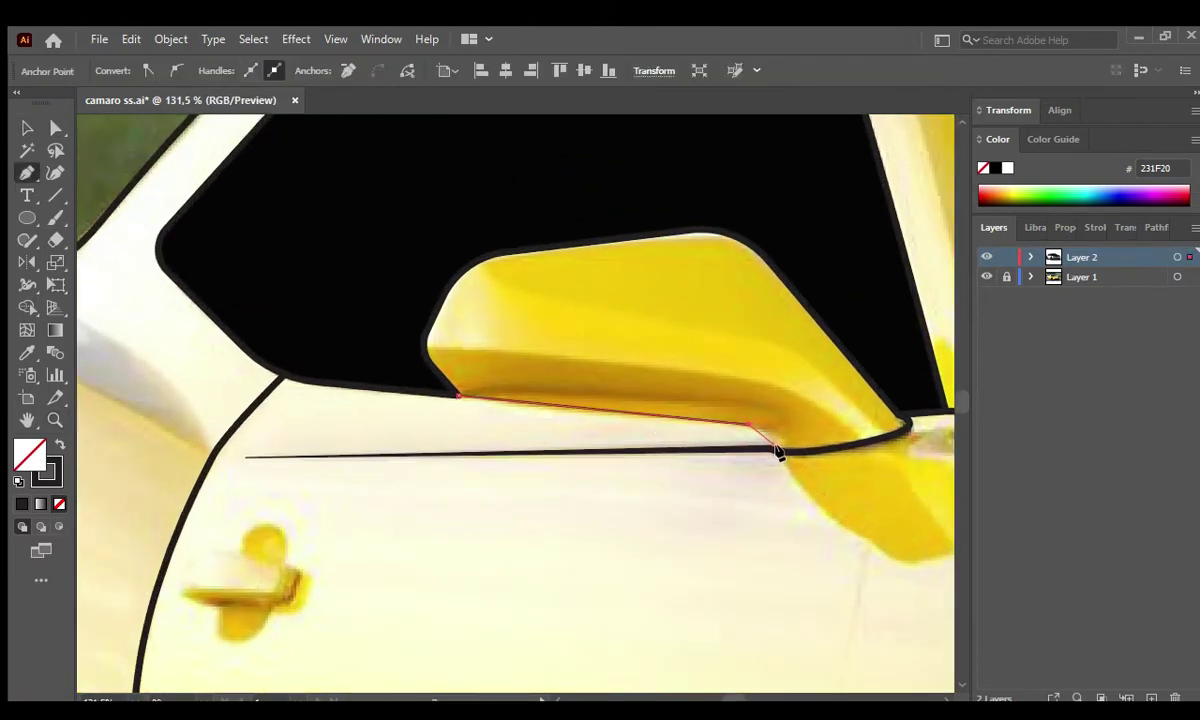
key(a)
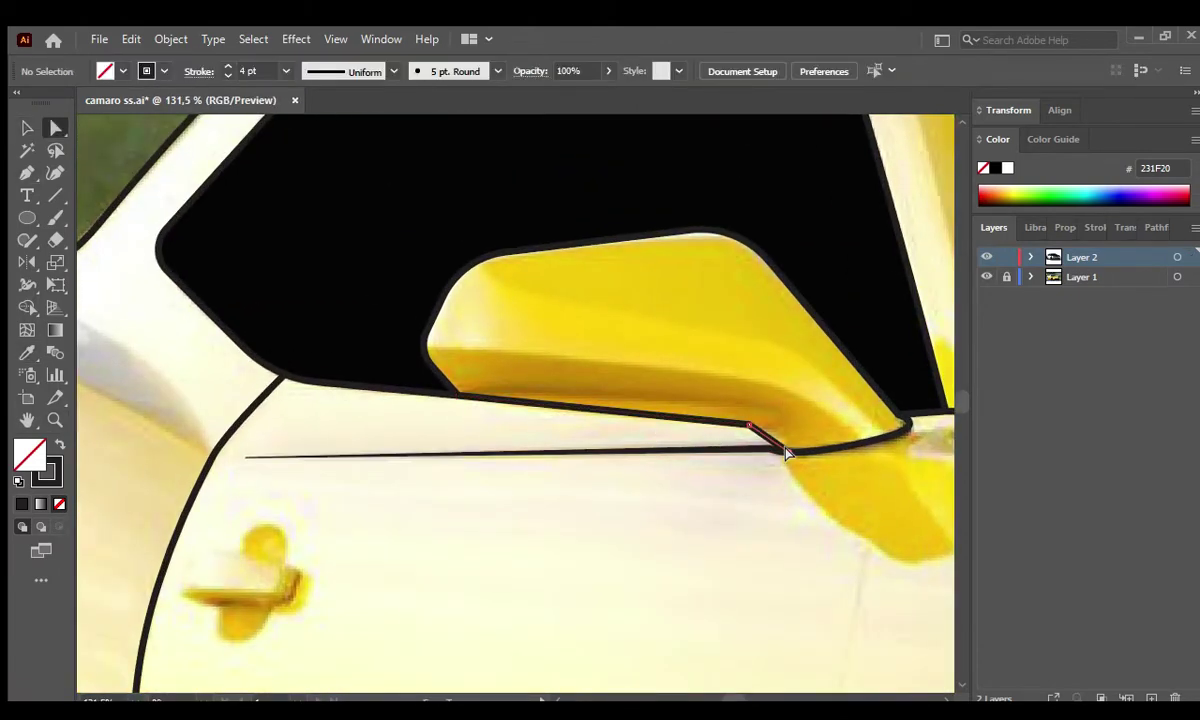
drag(748, 425, 757, 429)
click(713, 510)
Draw the roof curve from the pillar corner bending up along the roof.
scroll(817, 477, up, 1)
scroll(803, 465, up, 2)
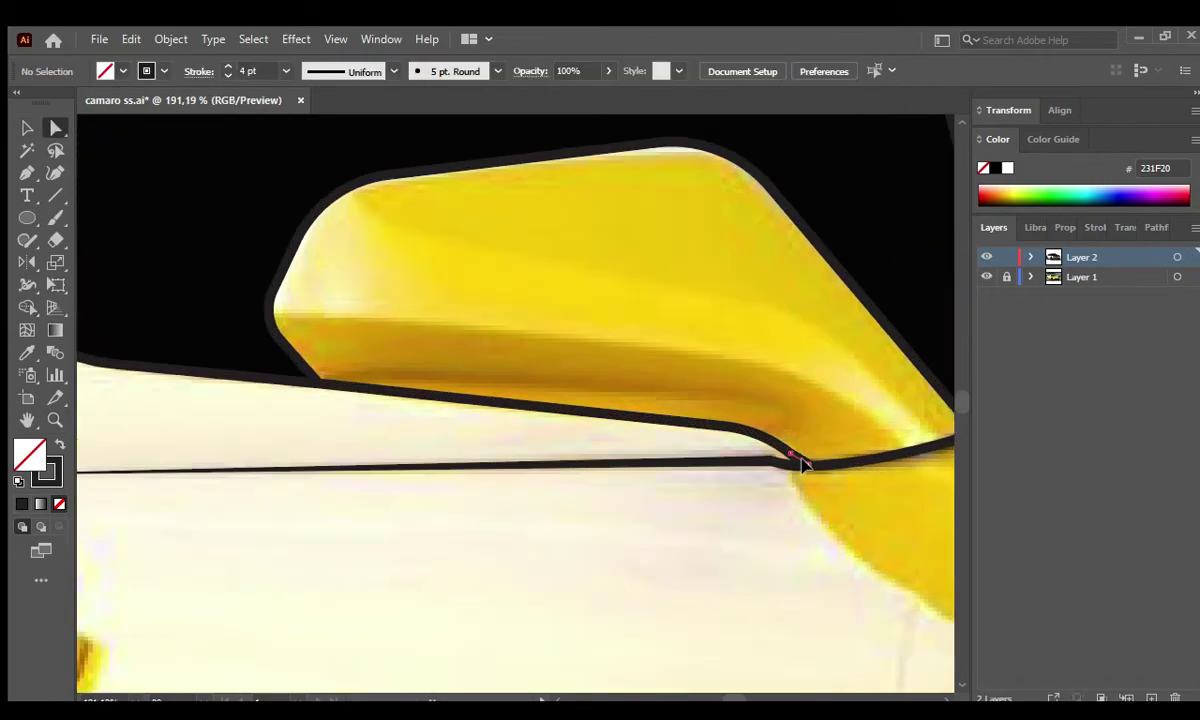
scroll(713, 512, down, 3)
scroll(713, 512, down, 2)
key(p)
scroll(801, 552, up, 4)
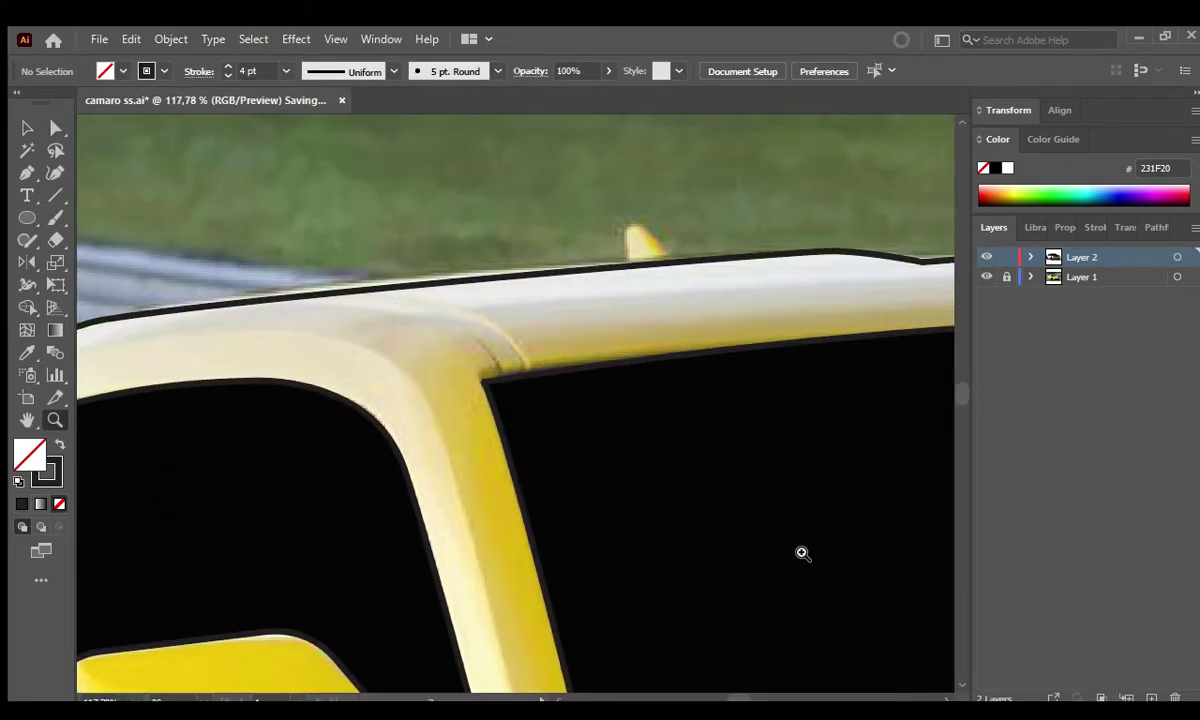
scroll(672, 410, down, 1)
click(672, 410)
drag(570, 360, 465, 355)
scroll(567, 360, up, 5)
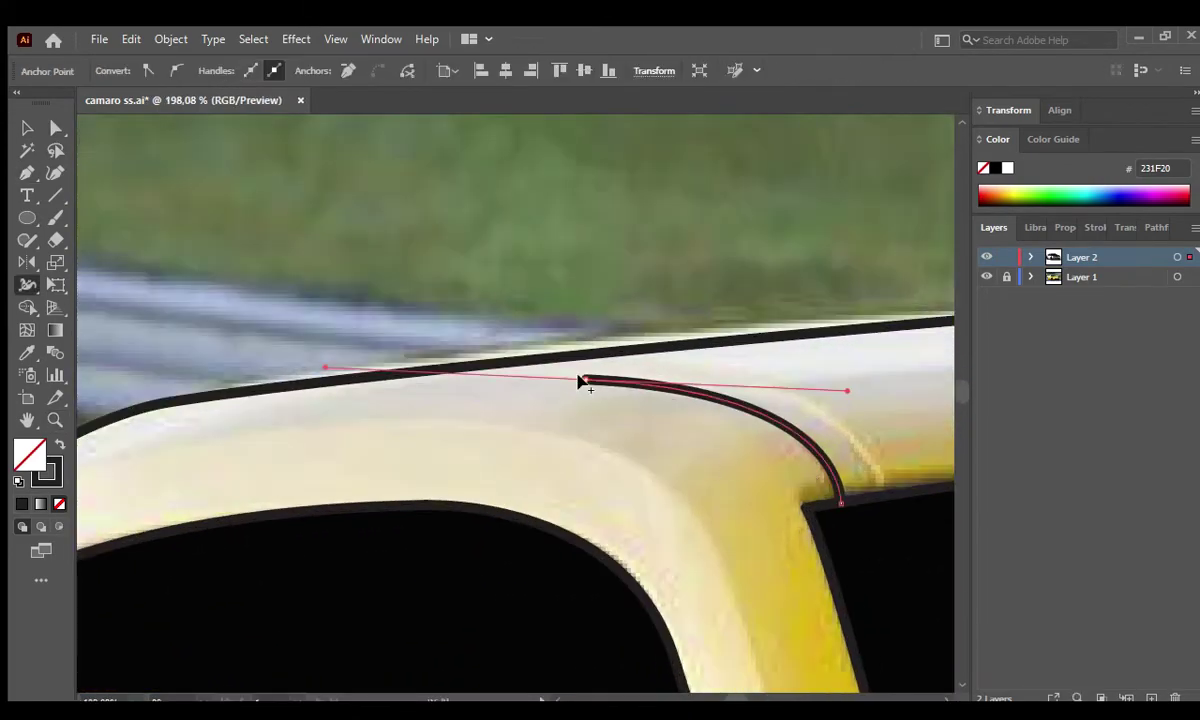
key(Escape)
Inspect the roof curve's points, then deselect and adjust the zoom.
key(a)
click(840, 505)
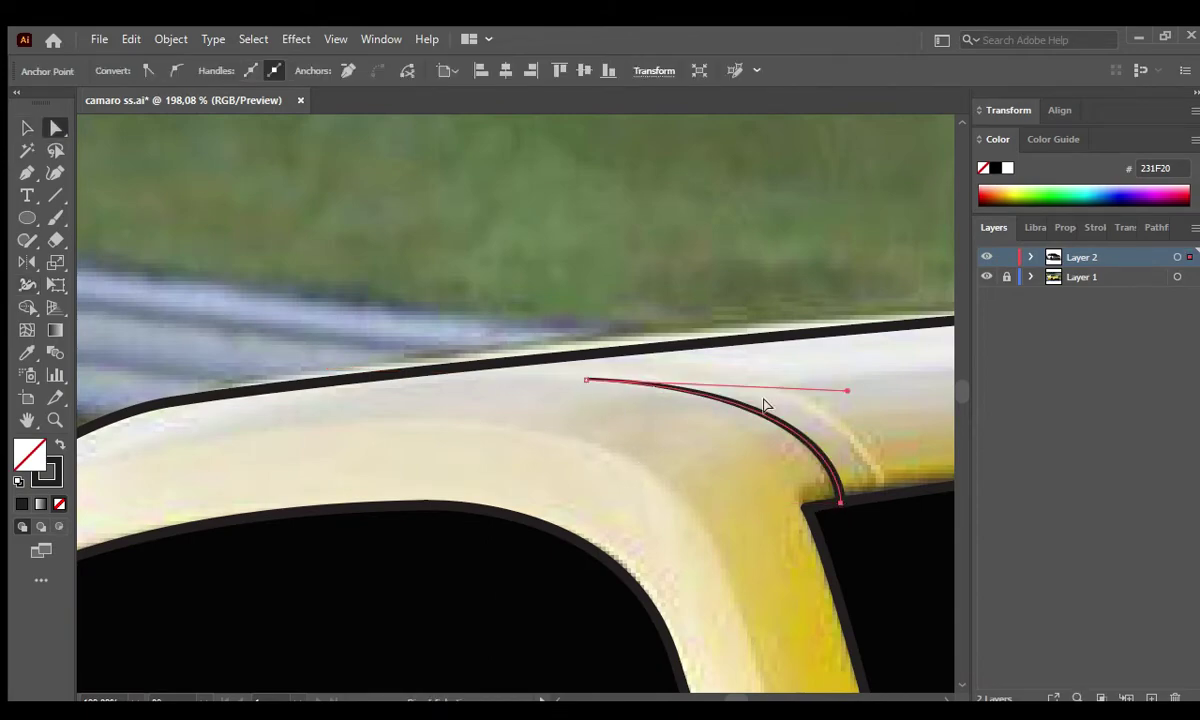
key(ctrl+shift+a)
key(z)
scroll(662, 452, down, 5)
scroll(691, 512, up, 2)
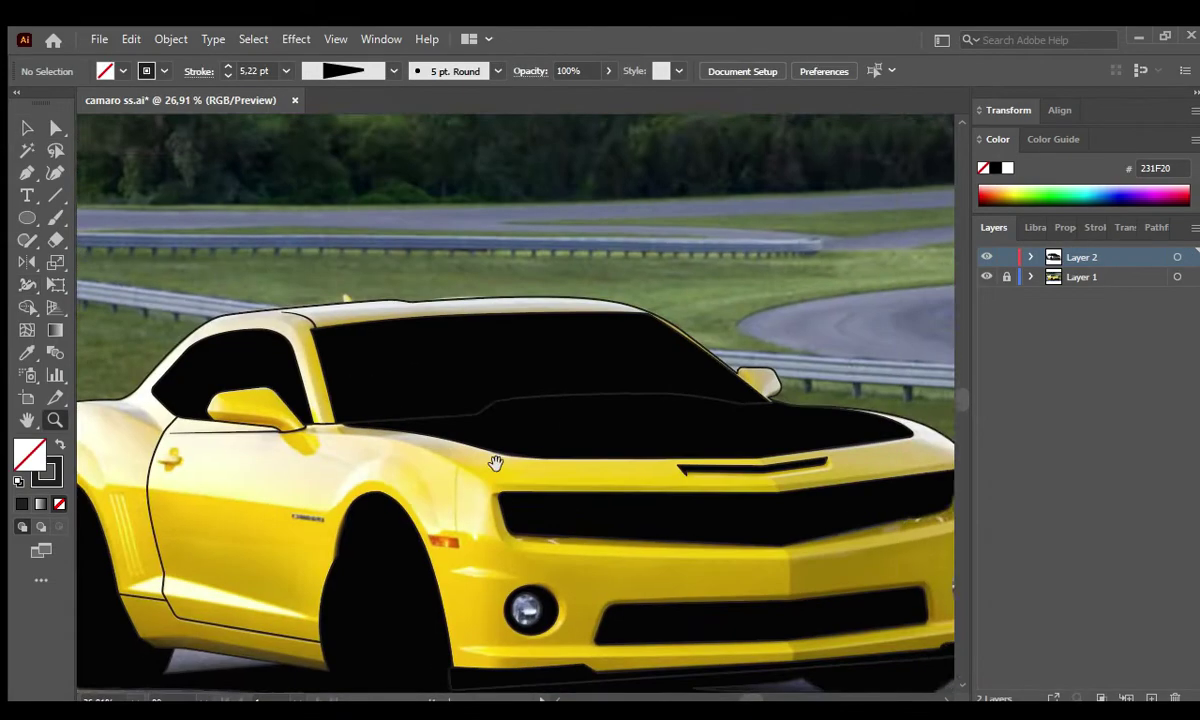
scroll(495, 460, up, 2)
Pen-draw the fender seam line above the front wheel.
scroll(549, 340, up, 1)
key(p)
click(565, 300)
click(476, 333)
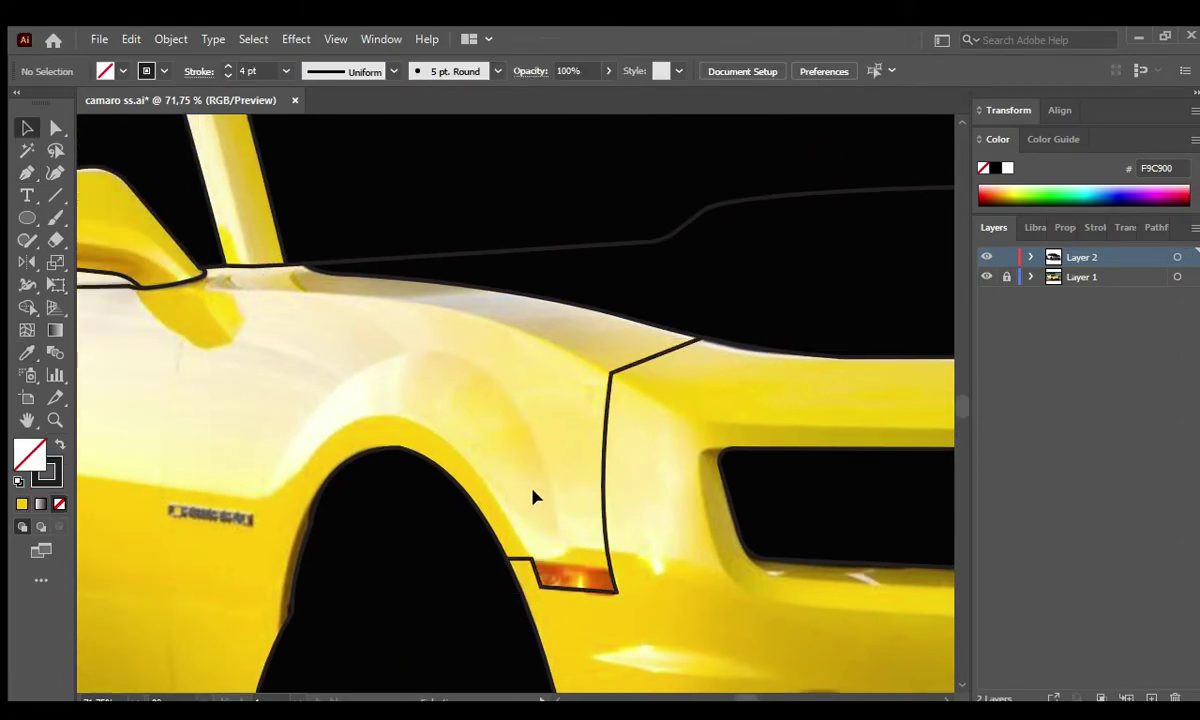
click(612, 378)
key(ctrl+shift+a)
Draw the rear door edge line running down from below the mirror.
key(p)
scroll(638, 445, down, 2)
scroll(614, 415, left, 4)
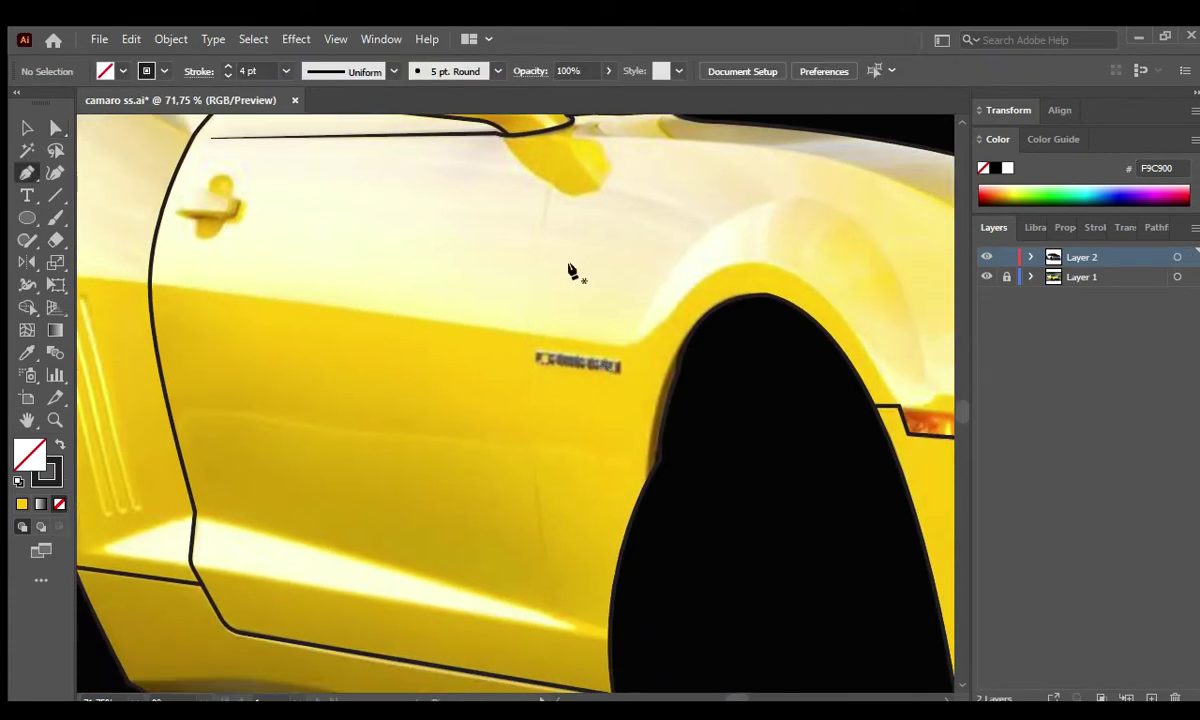
click(549, 163)
drag(526, 482, 490, 254)
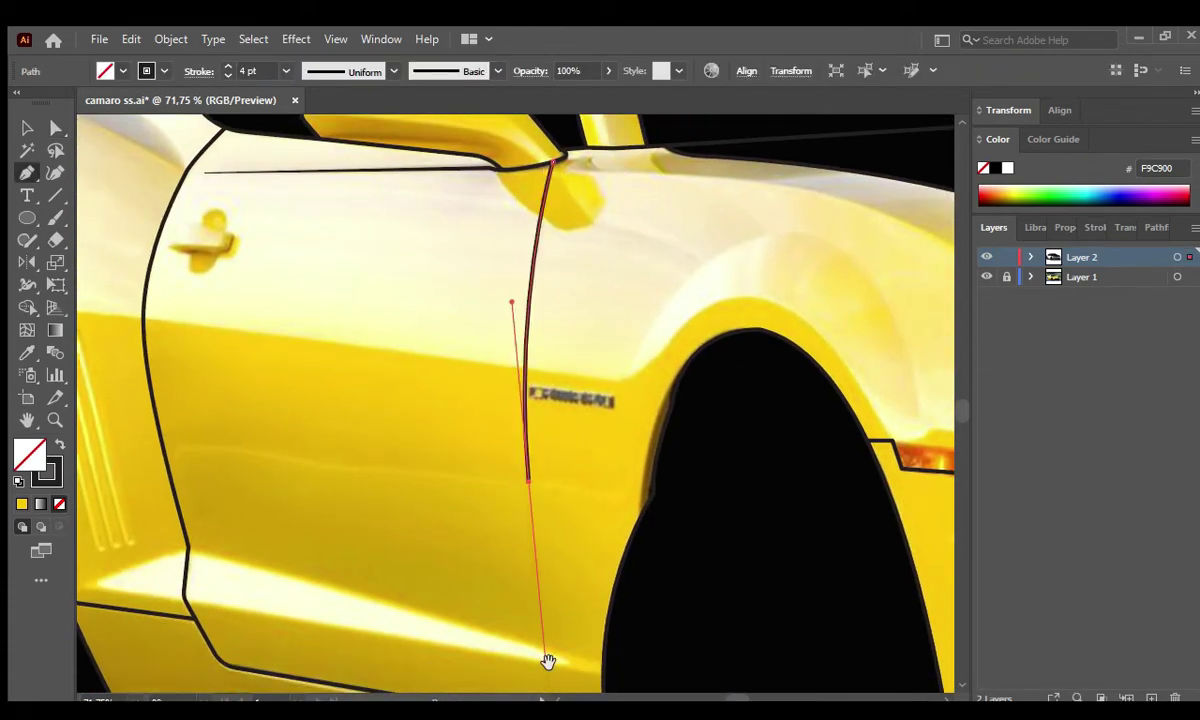
key(ctrl+shift+a)
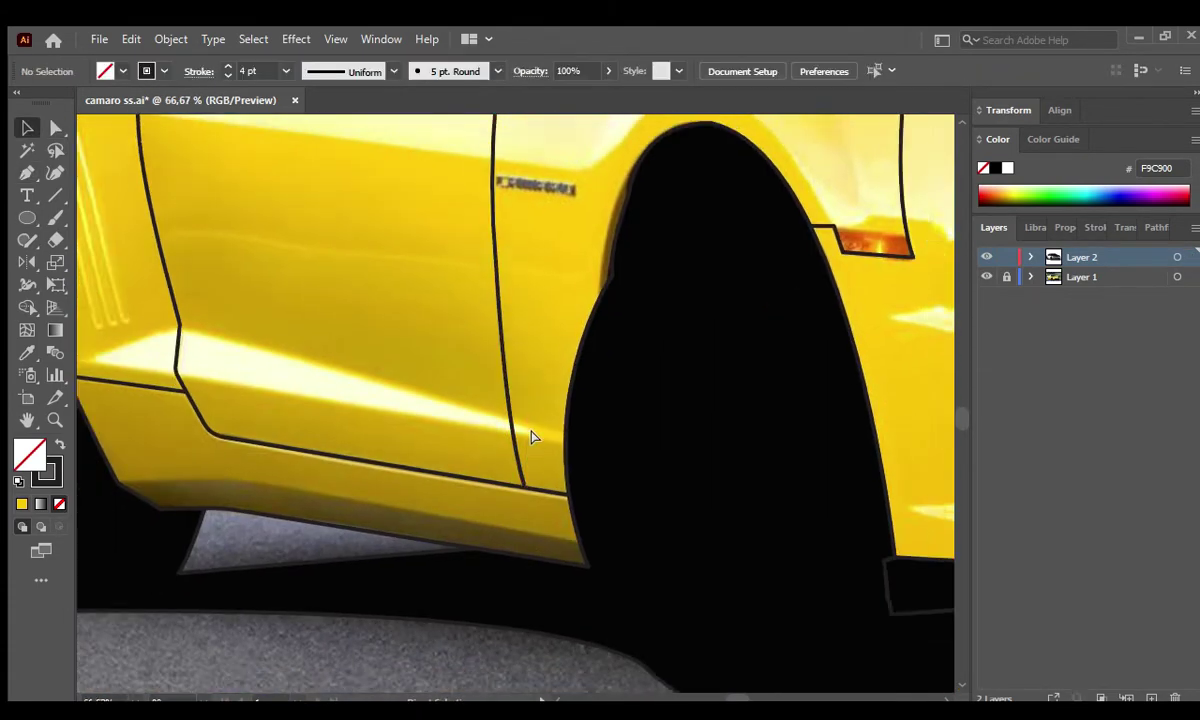
Zoom in and trace the door handle outline, then view the whole car.
key(z)
drag(624, 377, 356, 436)
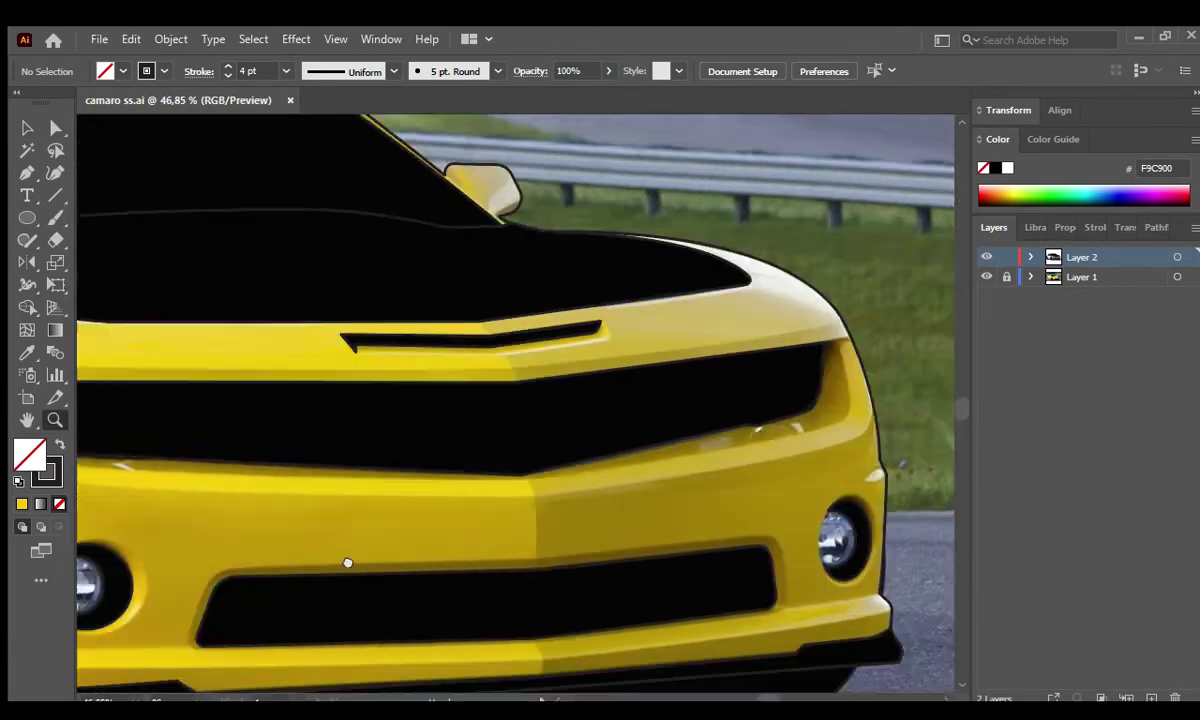
scroll(817, 276, left, 5)
drag(817, 276, 691, 417)
click(449, 341)
click(478, 348)
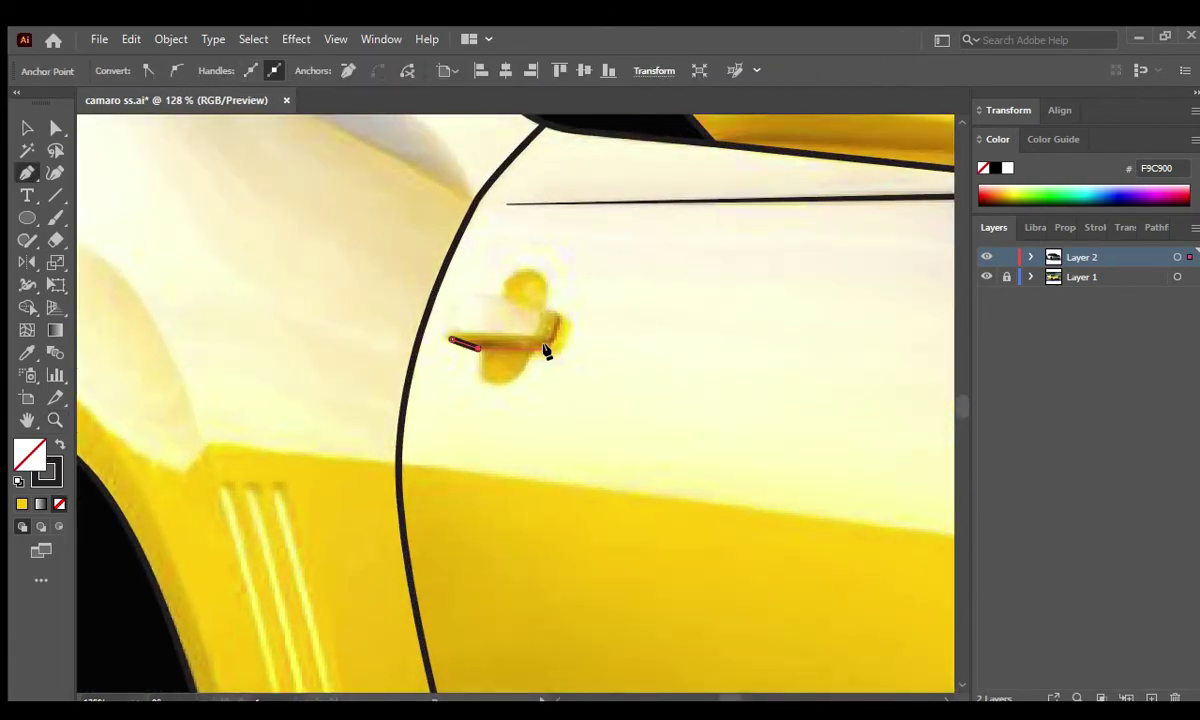
click(576, 364)
key(a)
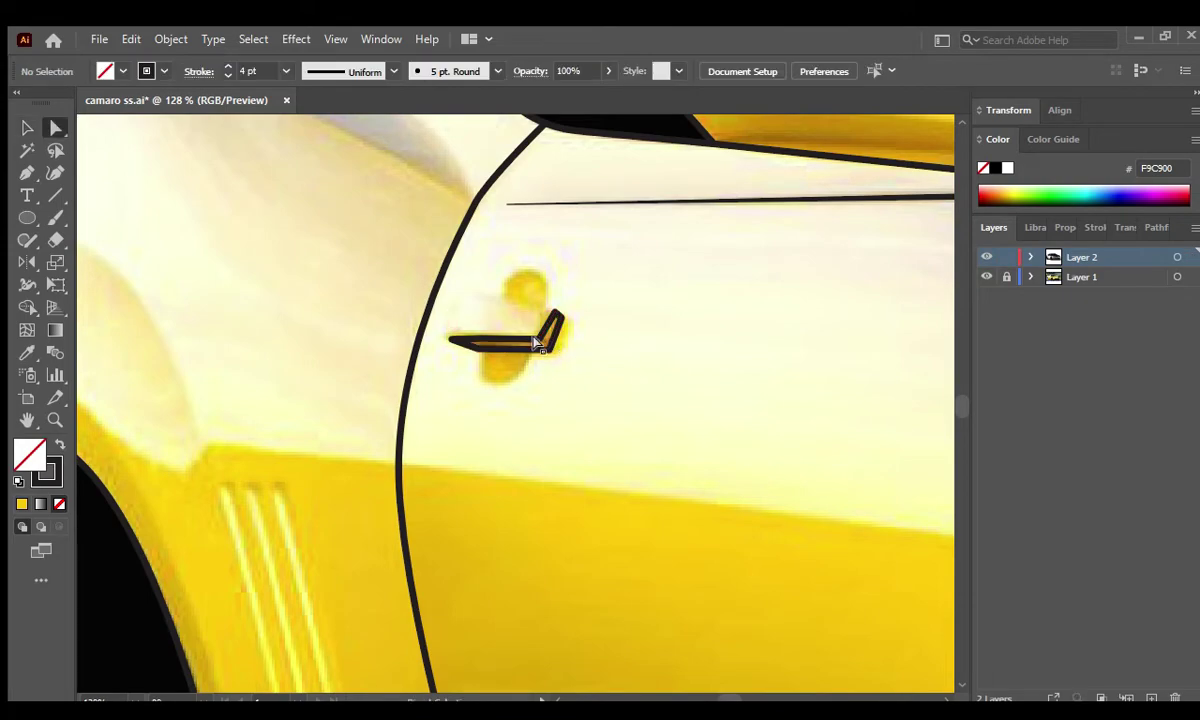
click(545, 346)
click(587, 369)
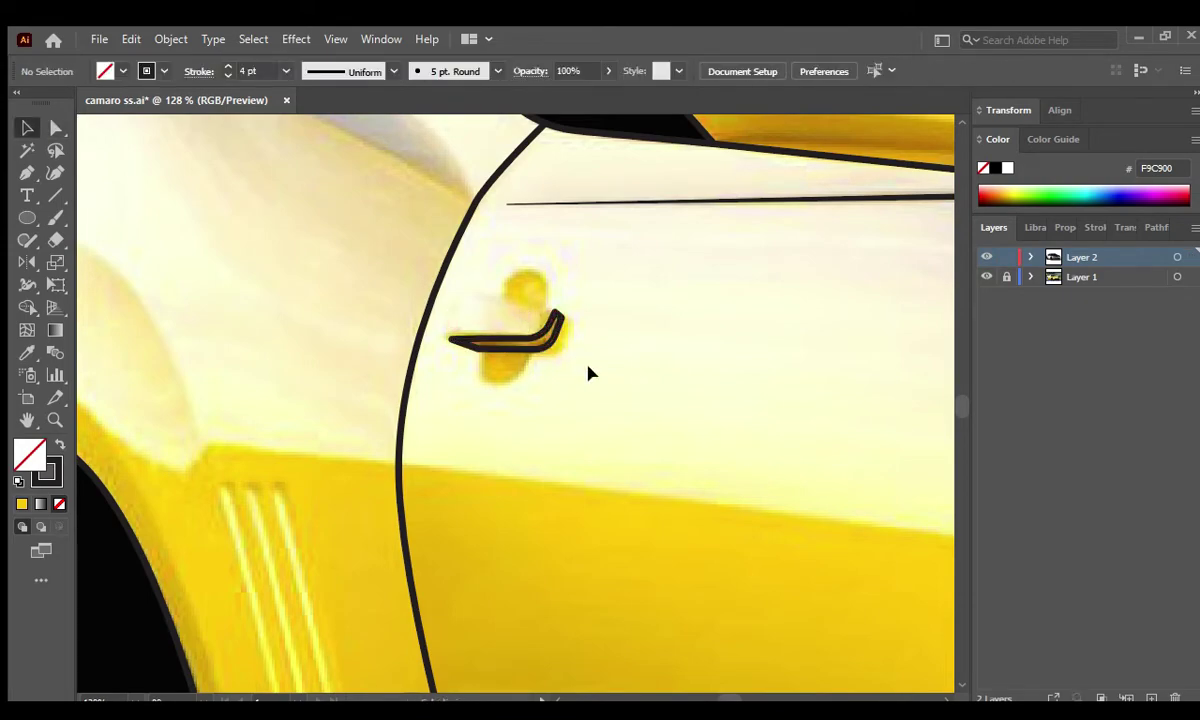
key(ctrl+0)
Close the skirt path under the door and Shape Builder-merge it into the black shape.
key(v)
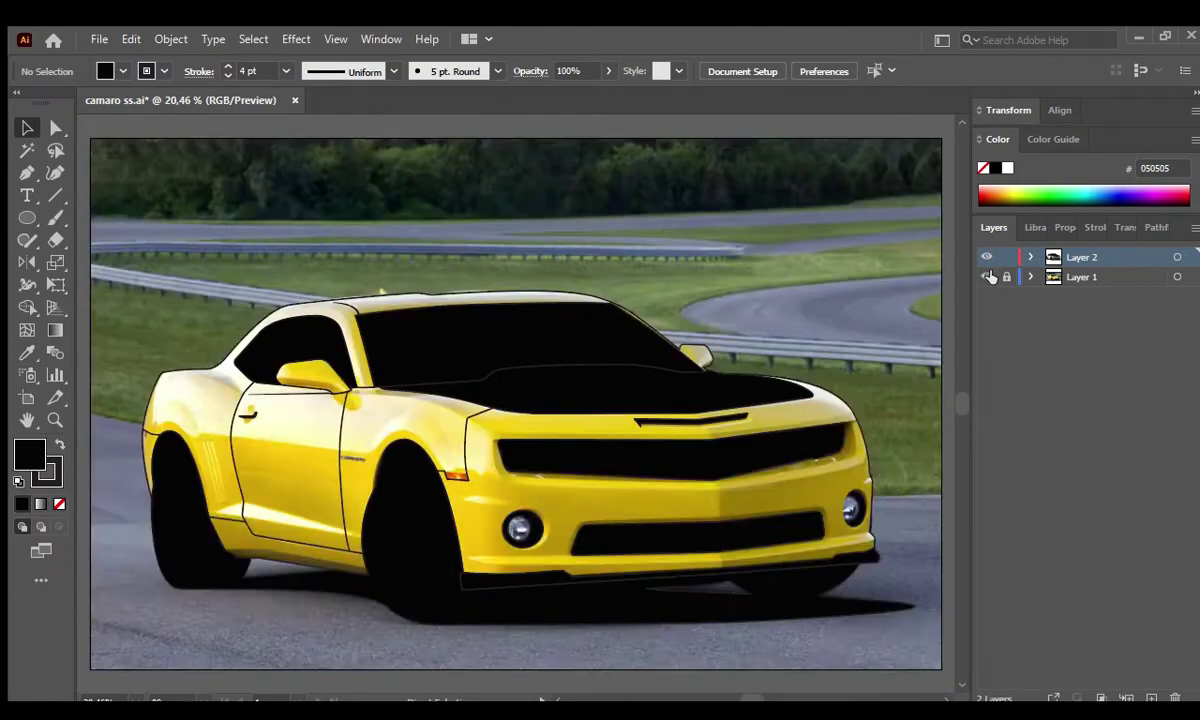
key(z)
drag(185, 477, 300, 470)
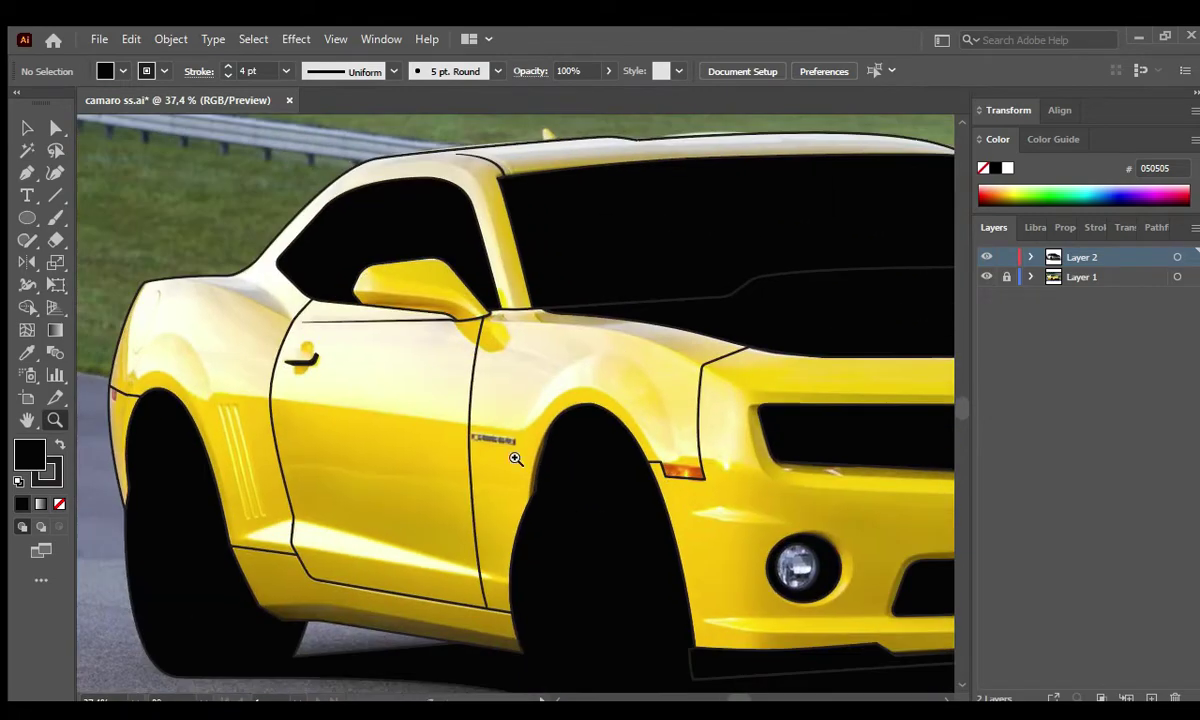
drag(515, 458, 226, 414)
key(p)
click(235, 412)
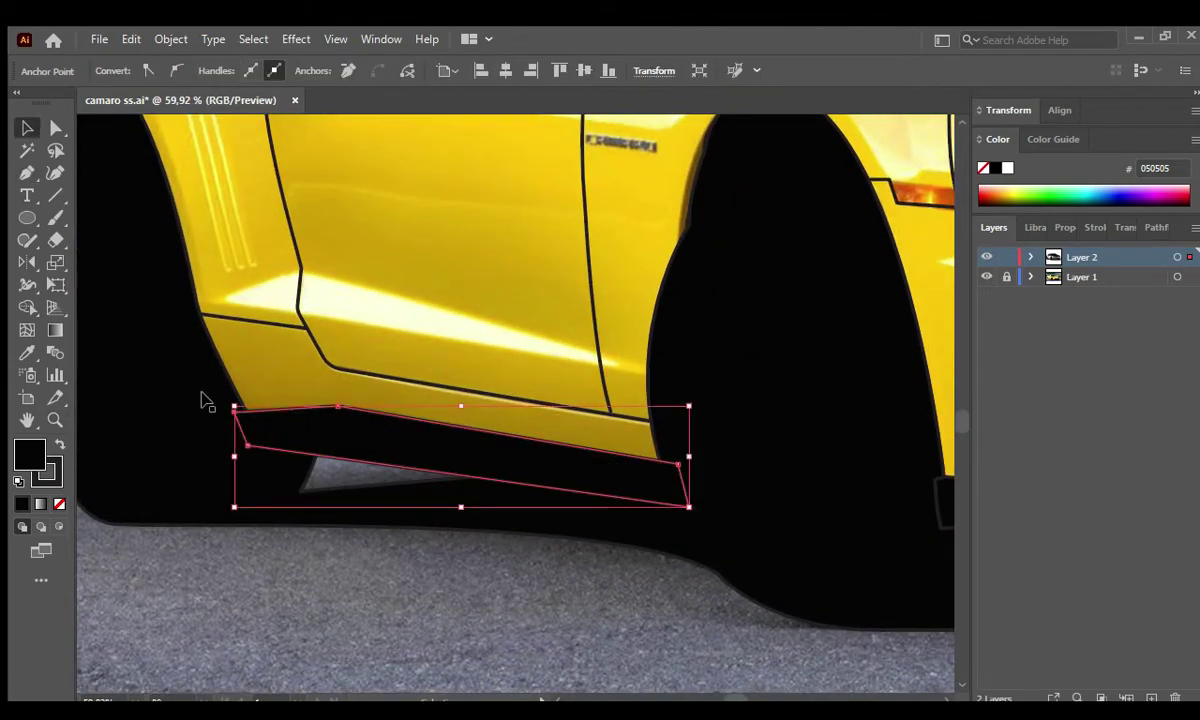
shift+click(643, 375)
key(shift+m)
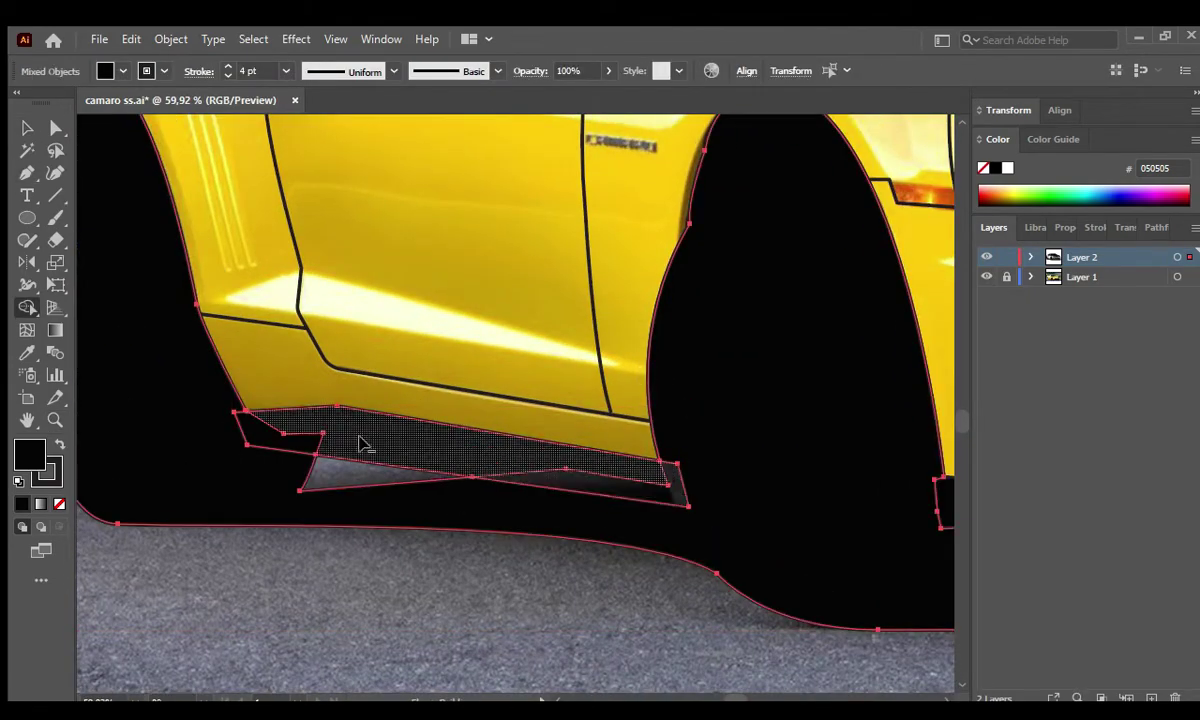
click(362, 441)
Select the merged black body shape and fit the artboard in view.
key(v)
scroll(316, 455, left, 3)
click(322, 258)
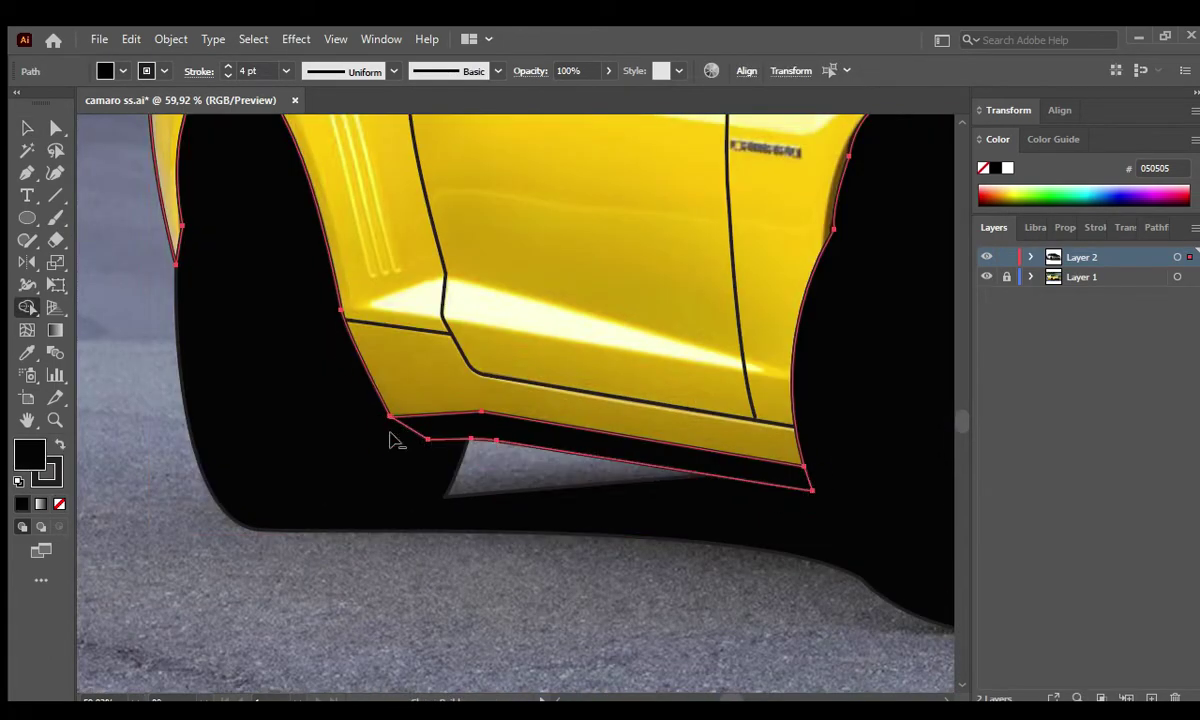
key(ctrl+0)
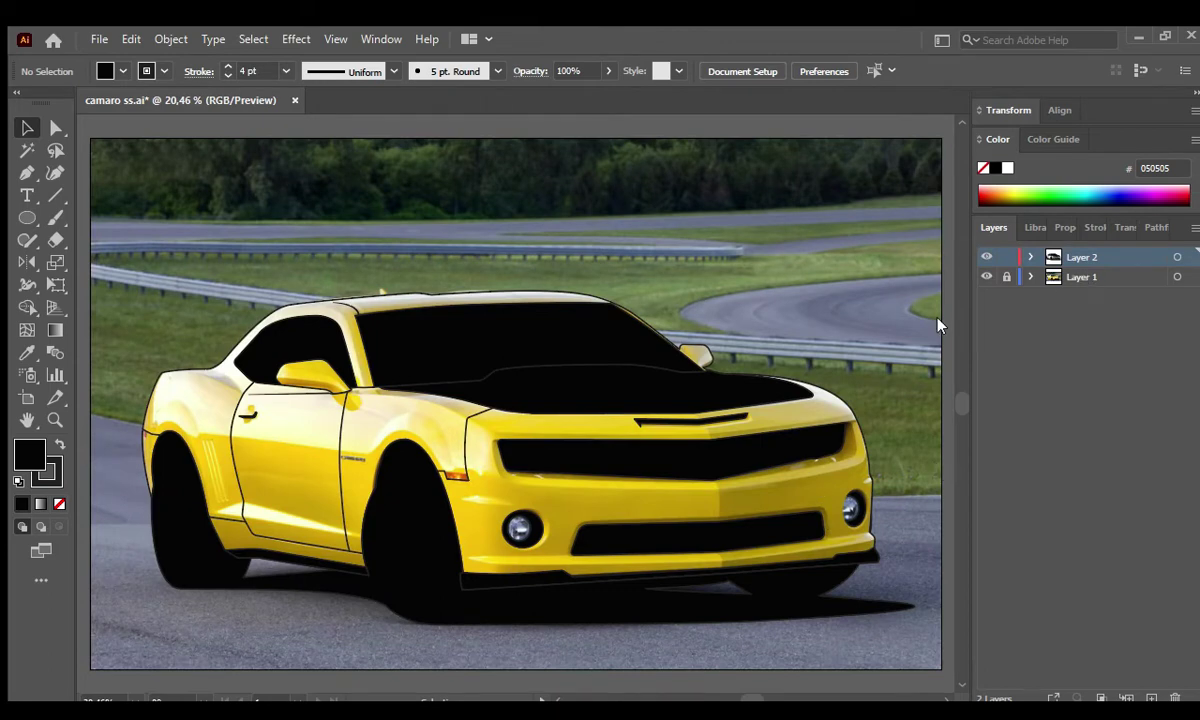
key(ctrl+l)
key(ctrl+a)
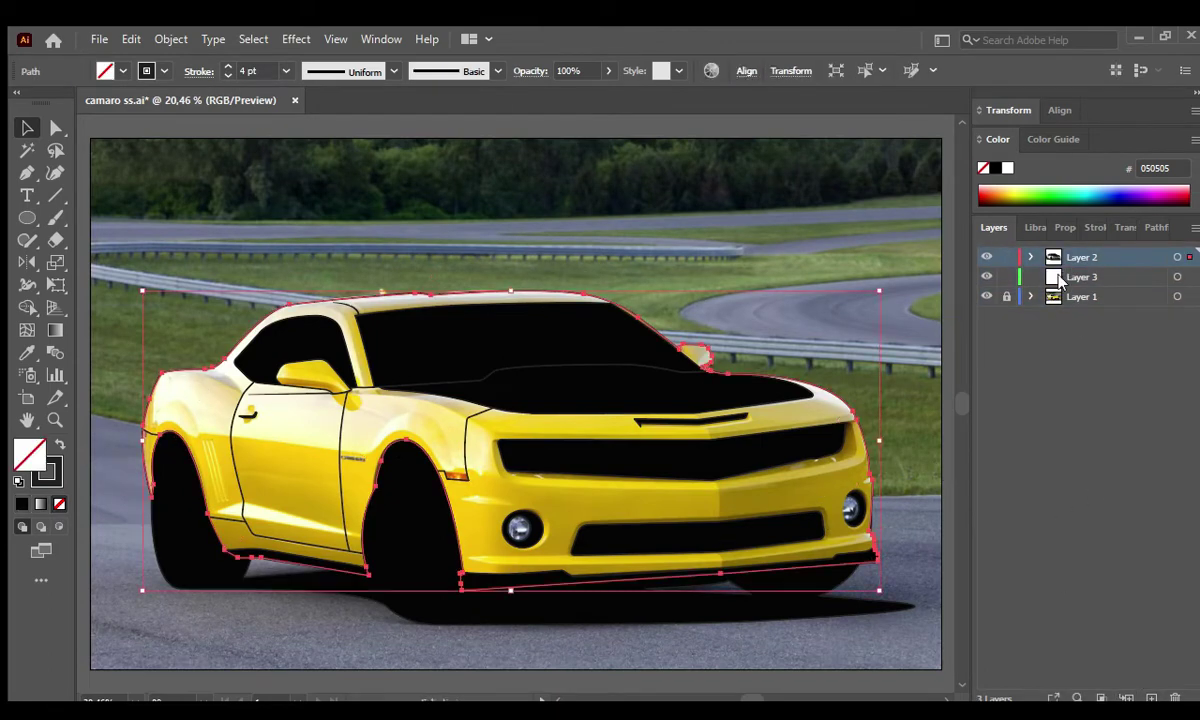
Add Layer 3 and fill the car silhouette with the photo's yellow (FFD400).
click(1006, 257)
click(987, 259)
key(ctrl+f)
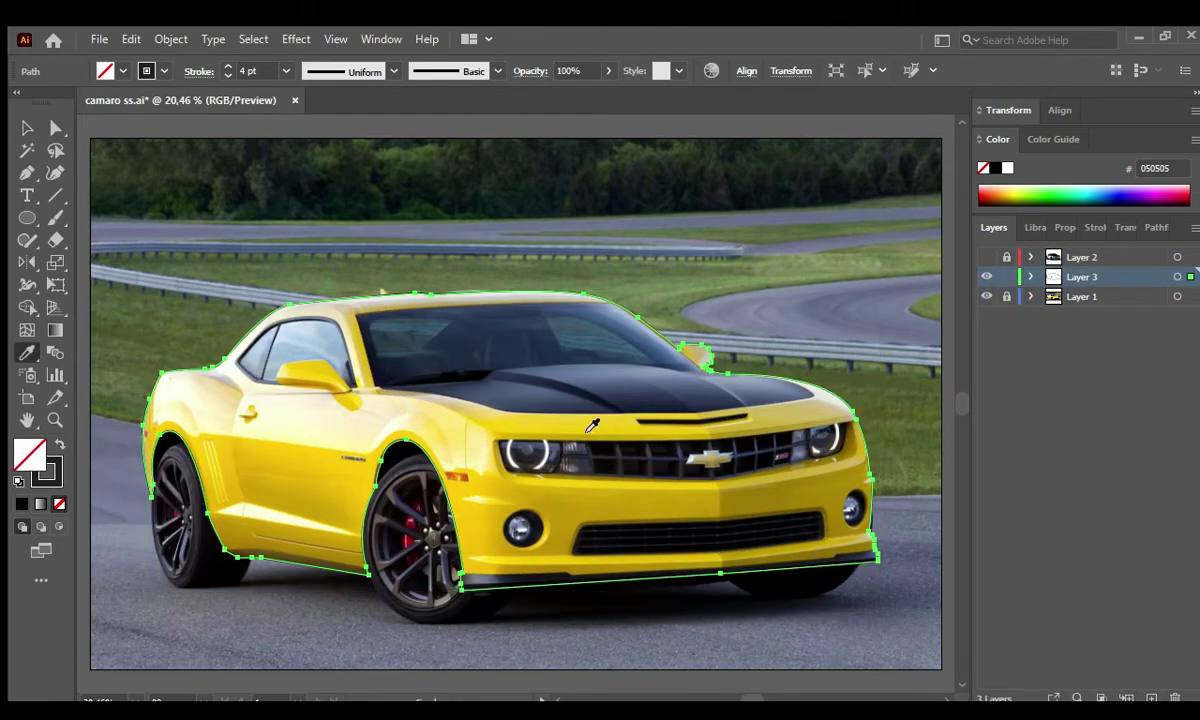
key(i)
click(554, 400)
key(v)
Toggle layer visibility, leaving the yellow silhouette layer hidden.
click(870, 383)
click(987, 257)
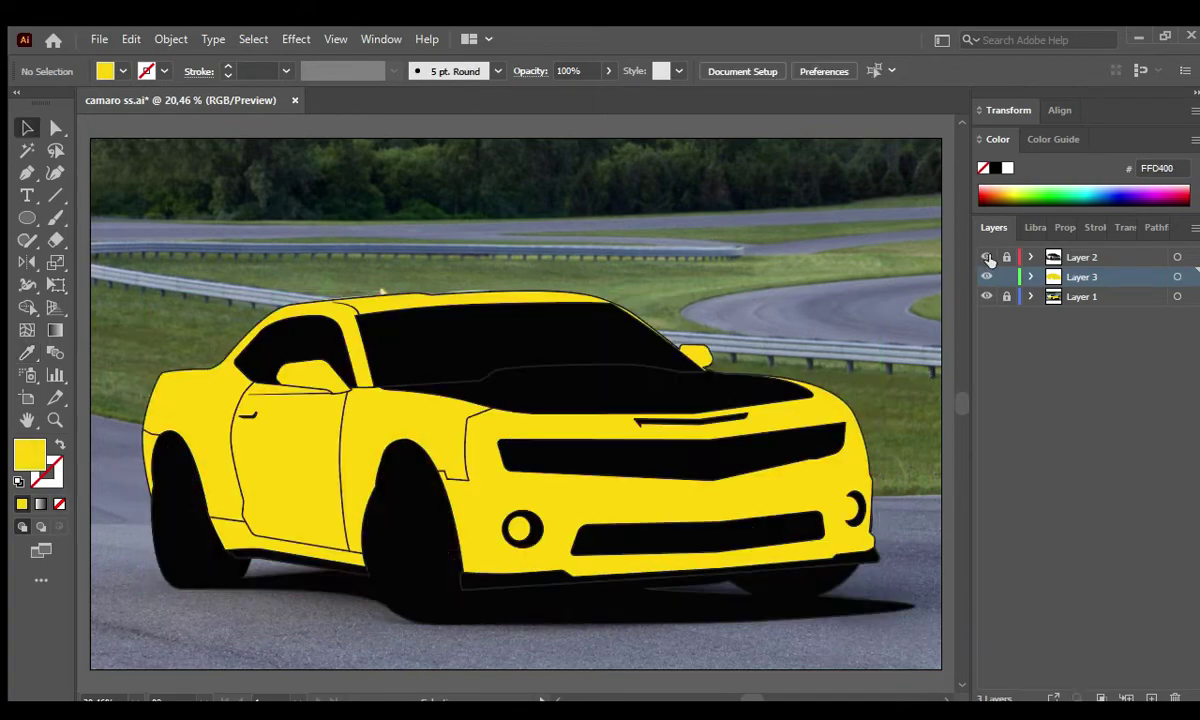
click(987, 296)
click(987, 296)
click(987, 276)
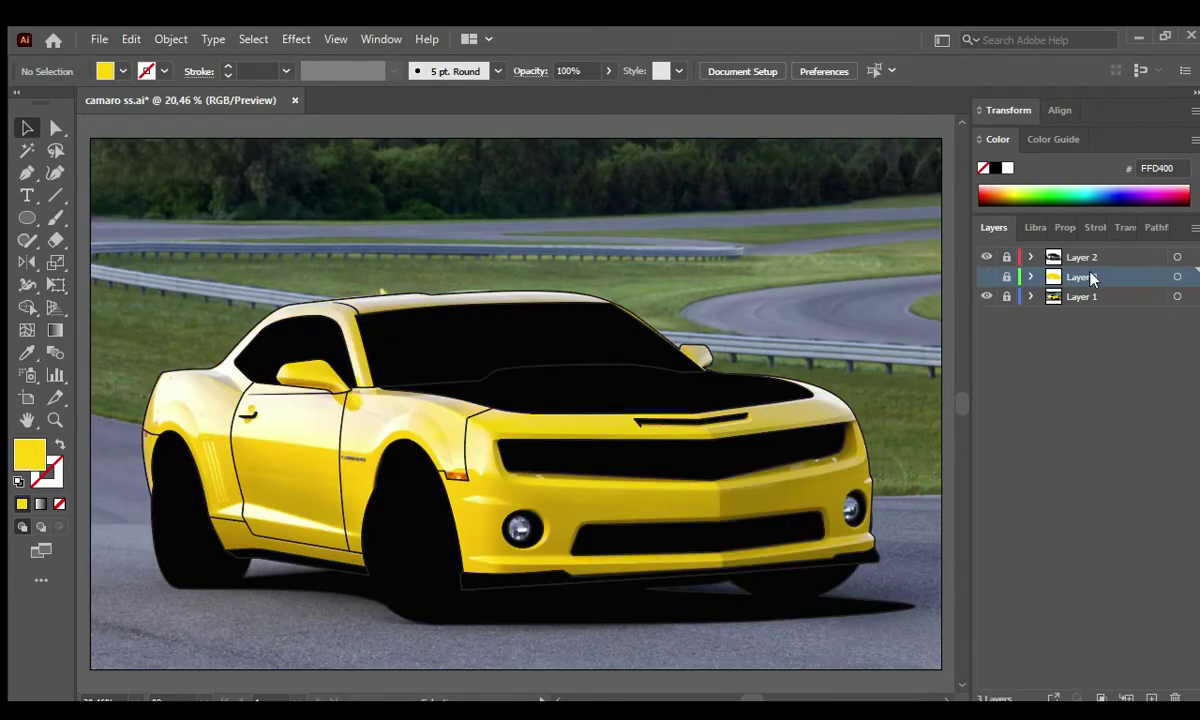
Set new shapes to a red 3 pt stroke with no fill.
key(z)
drag(137, 423, 420, 410)
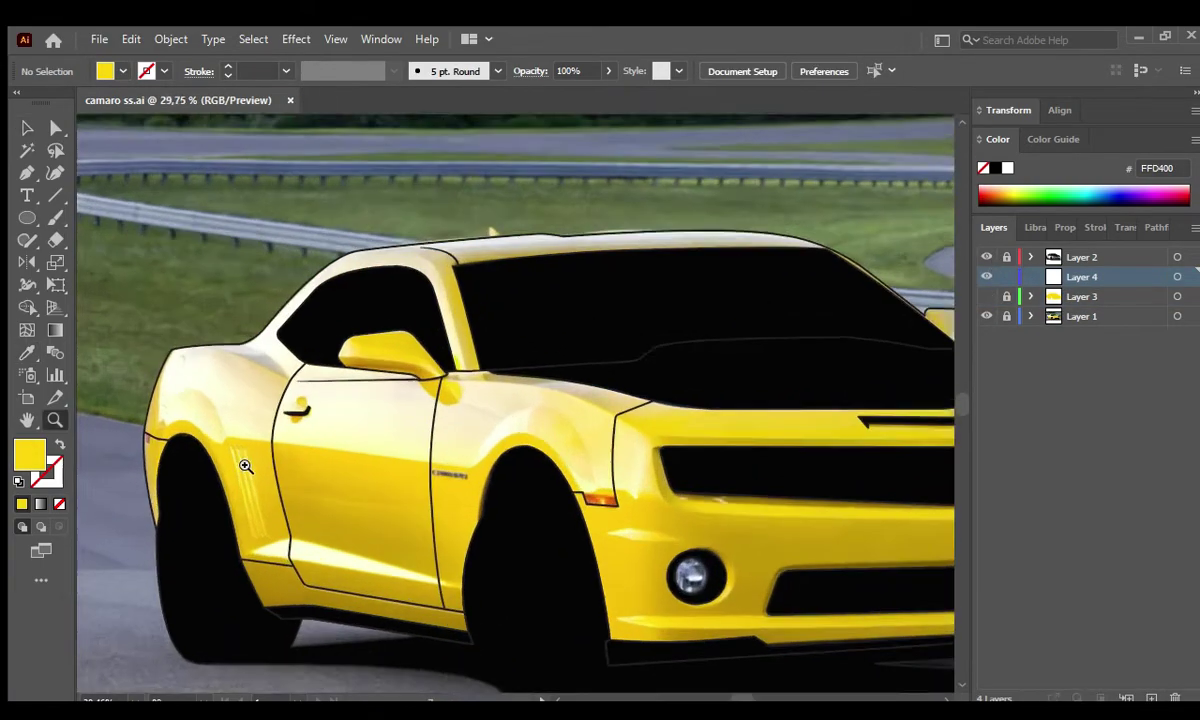
click(1055, 227)
key(comma)
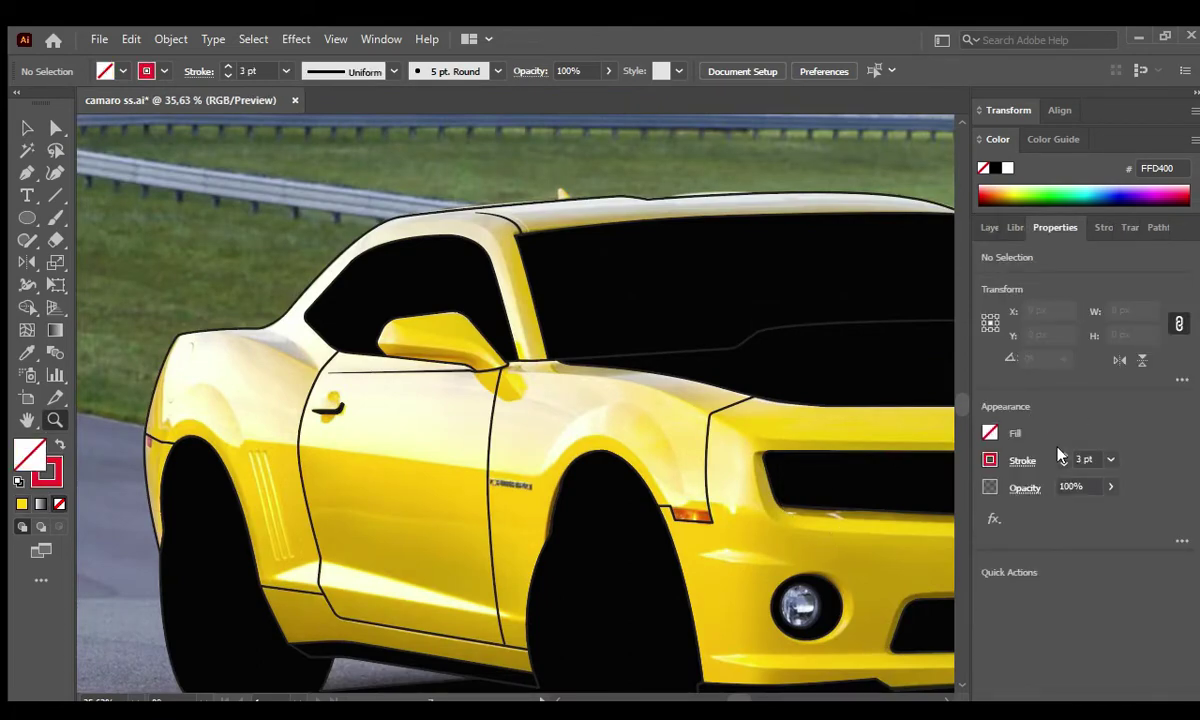
key(ctrl+0)
drag(488, 320, 560, 320)
Draw a closed shading path along the side crease over the front wheel arch.
key(p)
click(118, 395)
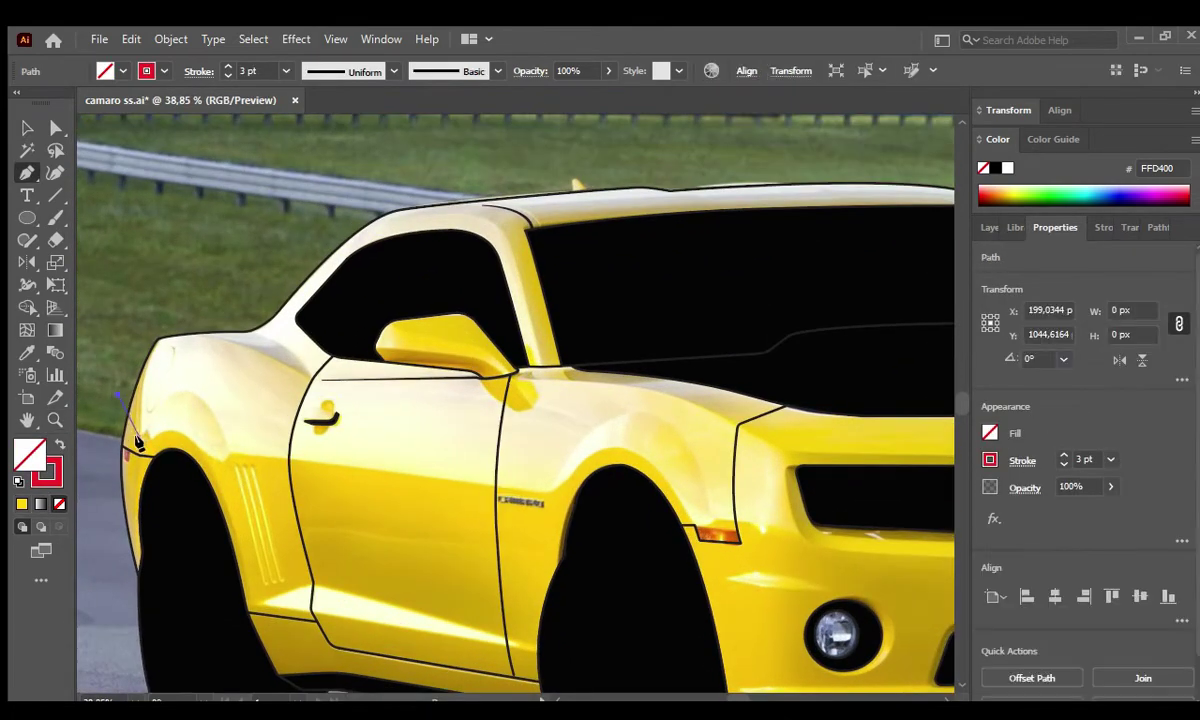
click(145, 441)
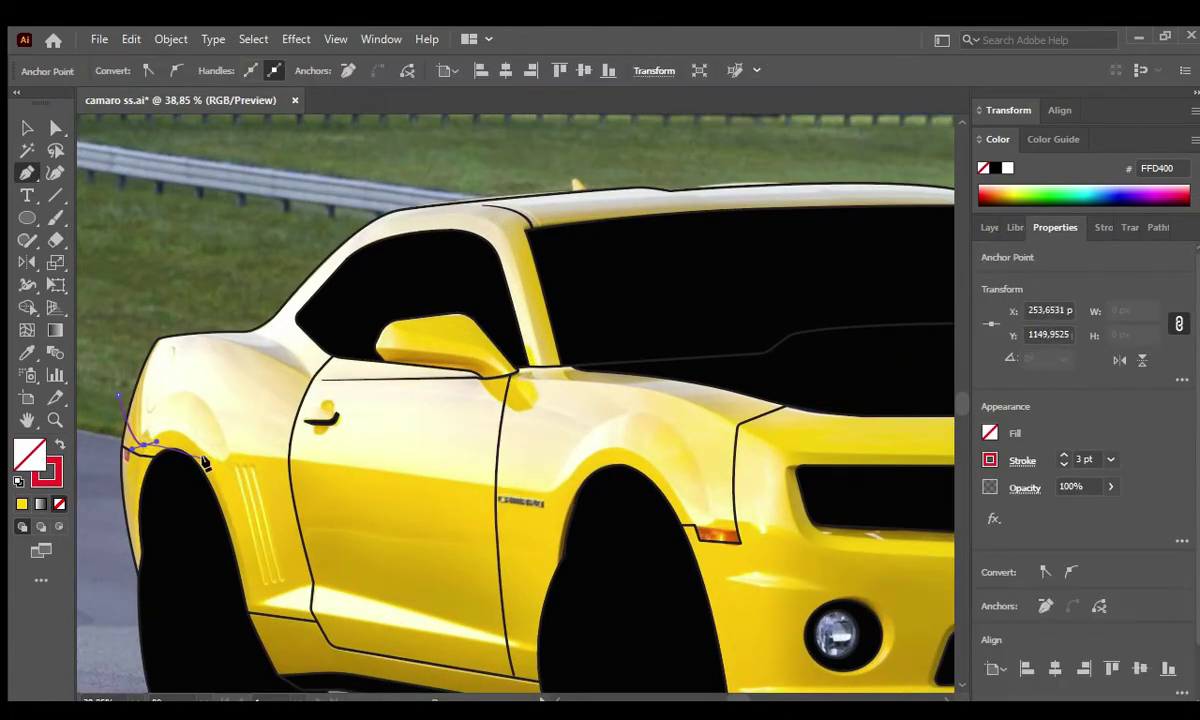
click(555, 493)
drag(692, 528, 490, 480)
drag(573, 500, 293, 549)
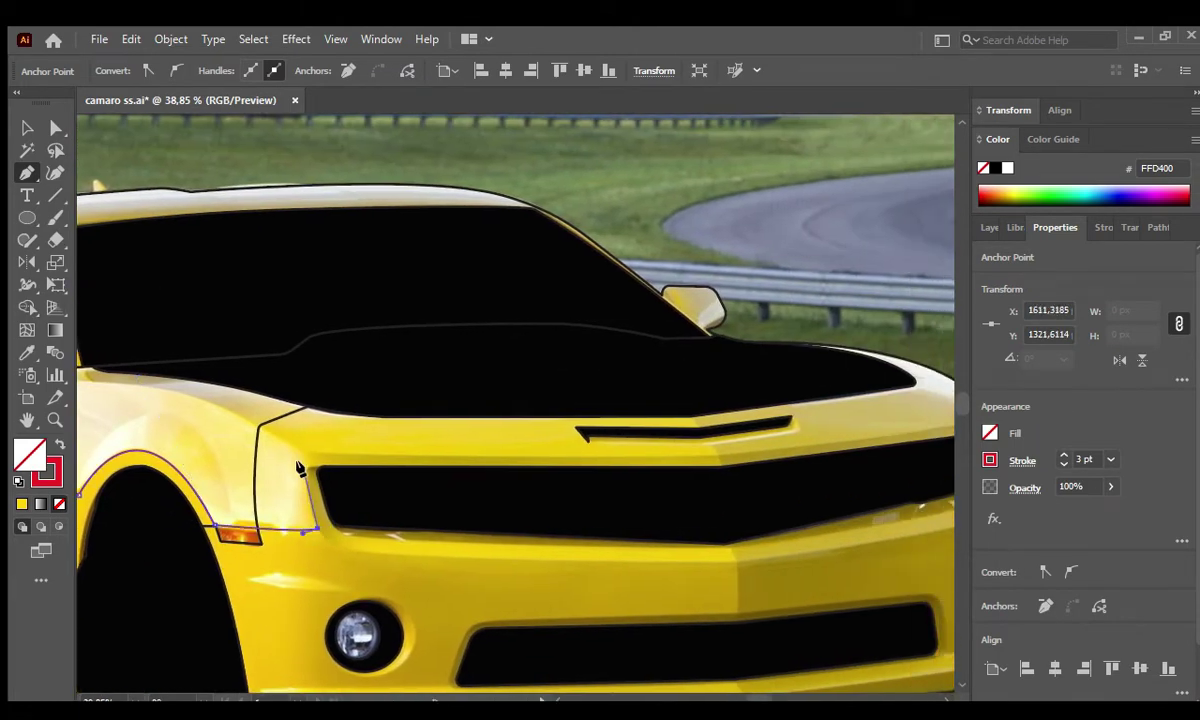
click(298, 468)
drag(718, 473, 470, 473)
click(817, 532)
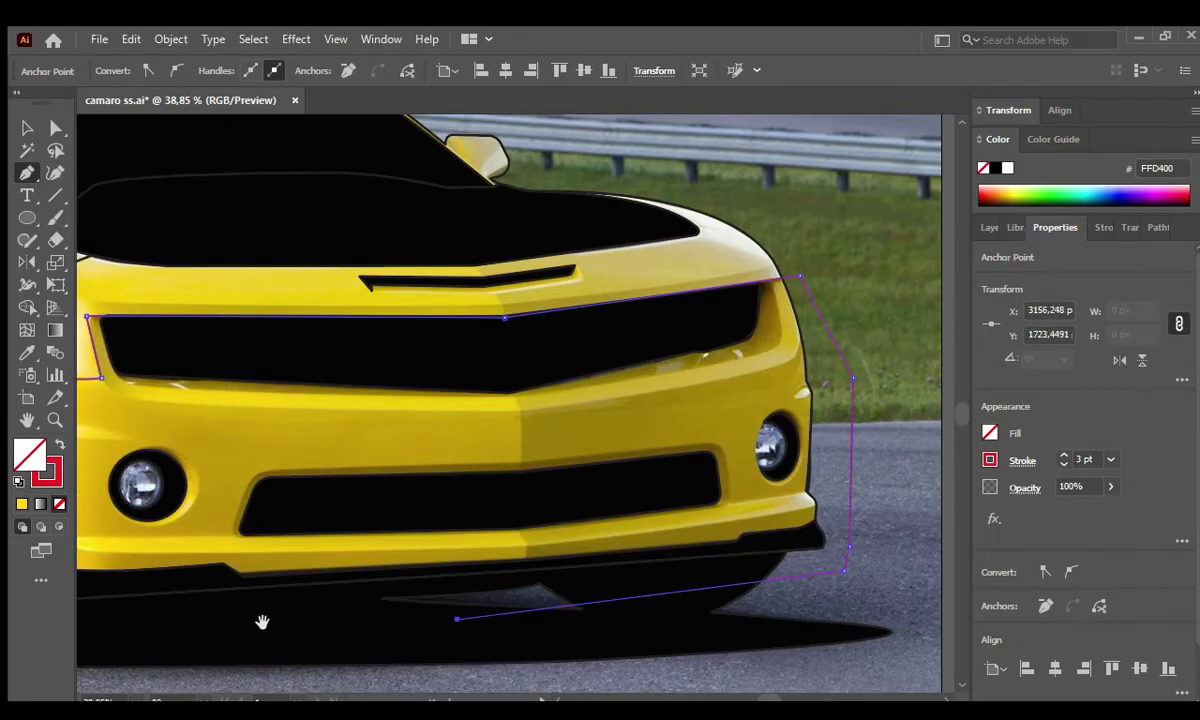
drag(260, 621, 537, 600)
click(270, 260)
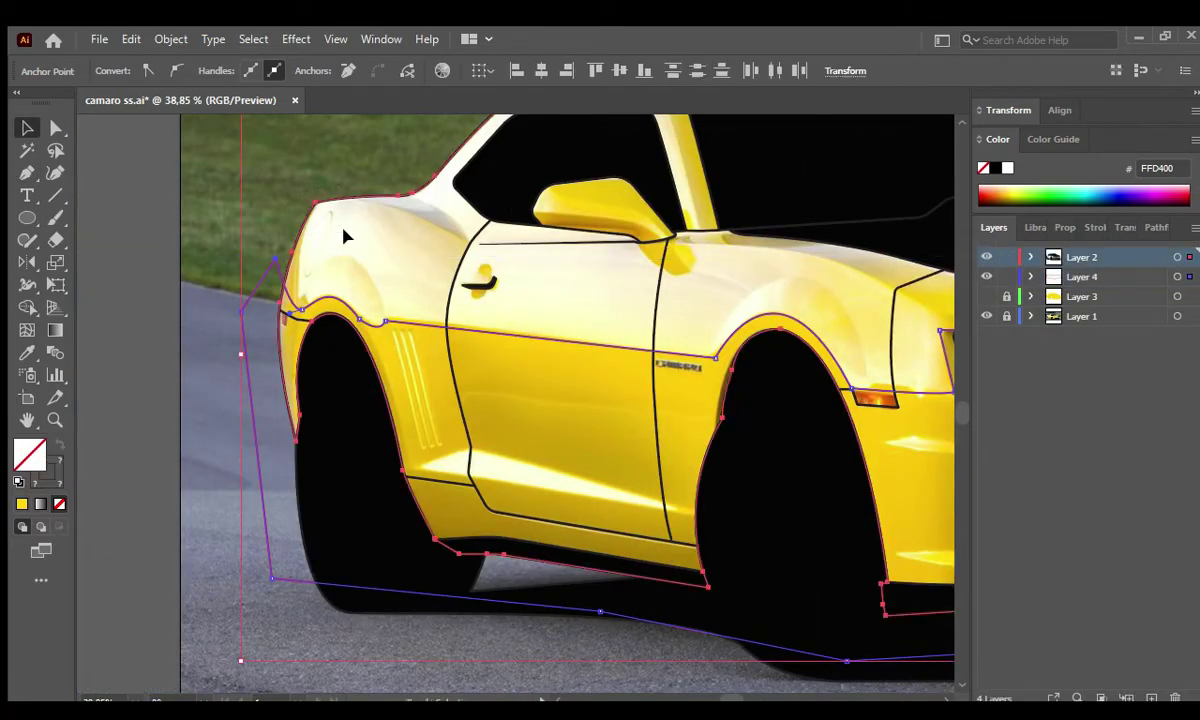
key(v)
key(ctrl+shift+a)
Lock the outline layer and adjust anchors of the crease shading path.
click(1007, 257)
drag(748, 367, 611, 408)
key(a)
click(560, 362)
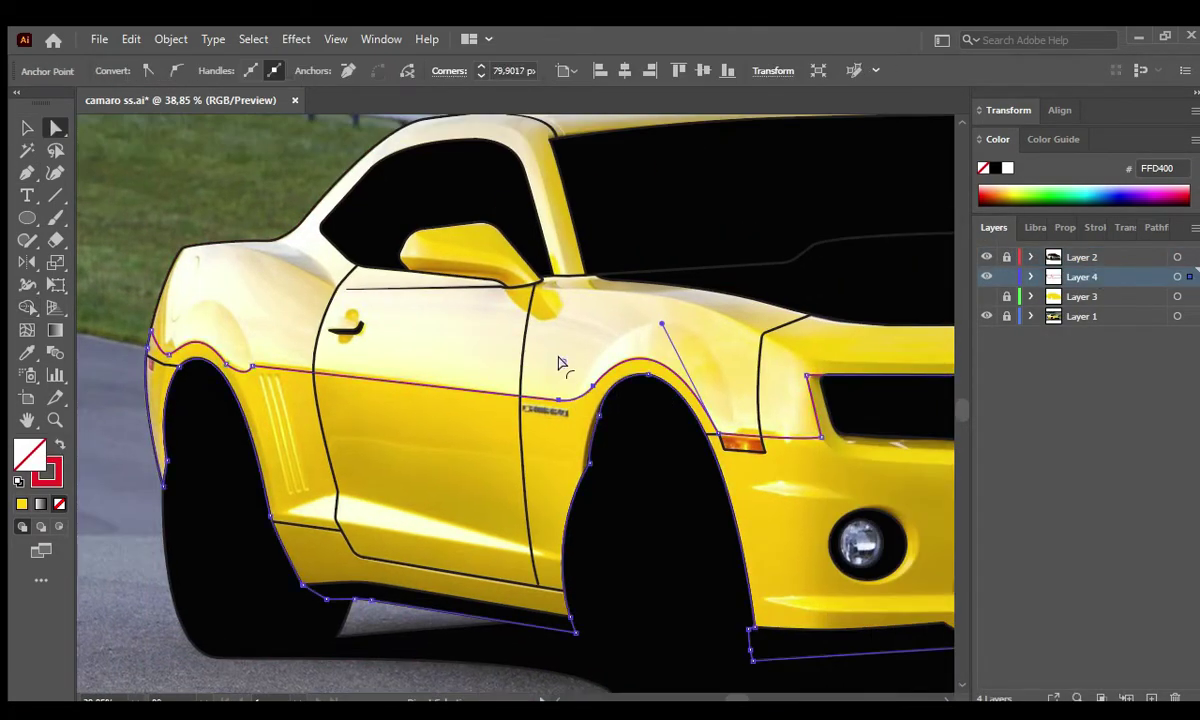
drag(726, 418, 423, 351)
drag(503, 319, 481, 333)
key(ctrl+shift+a)
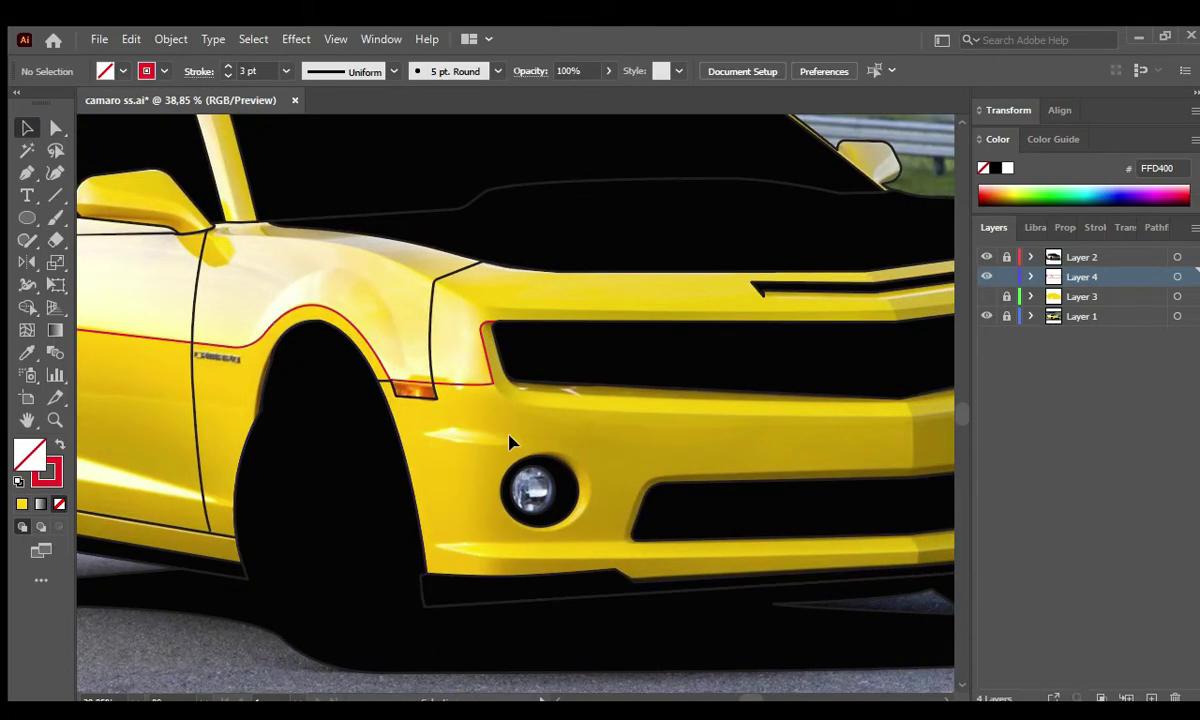
key(ctrl+0)
Draw a closed six-point shape just below the side mirror.
key(z)
click(450, 535)
alt+click(450, 535)
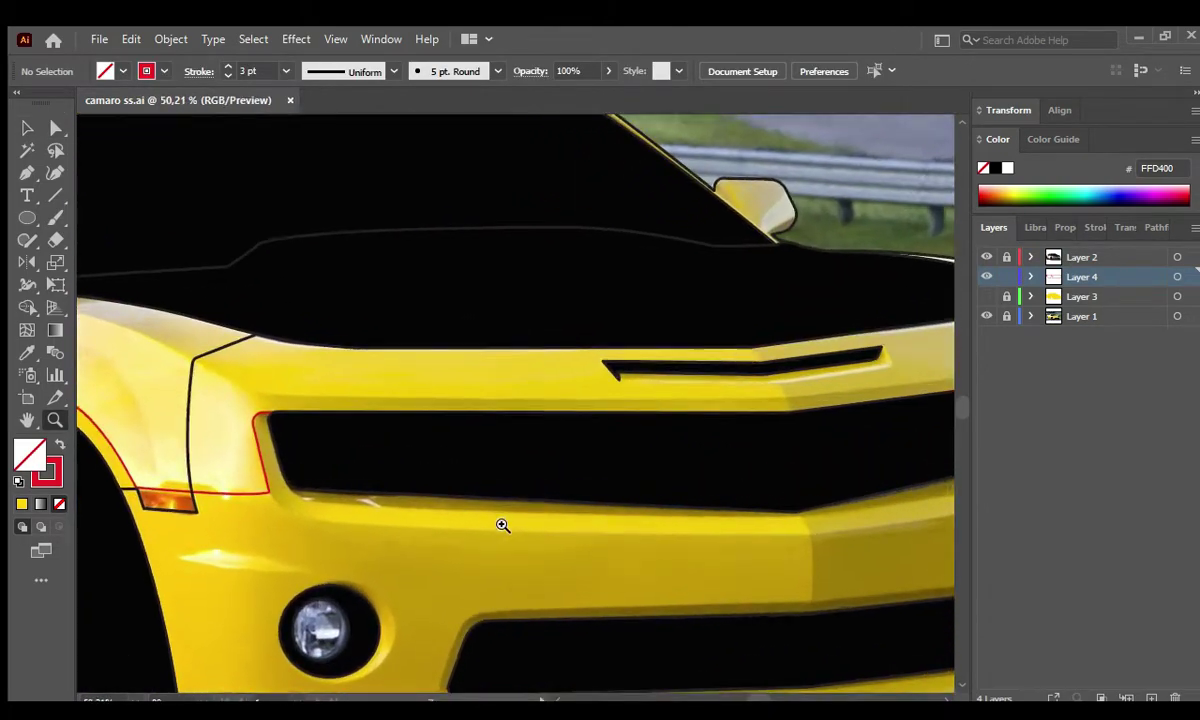
mouse_move(399, 434)
mouse_down()
mouse_move(443, 495)
mouse_move(402, 415)
mouse_move(440, 432)
mouse_up()
key(p)
click(217, 373)
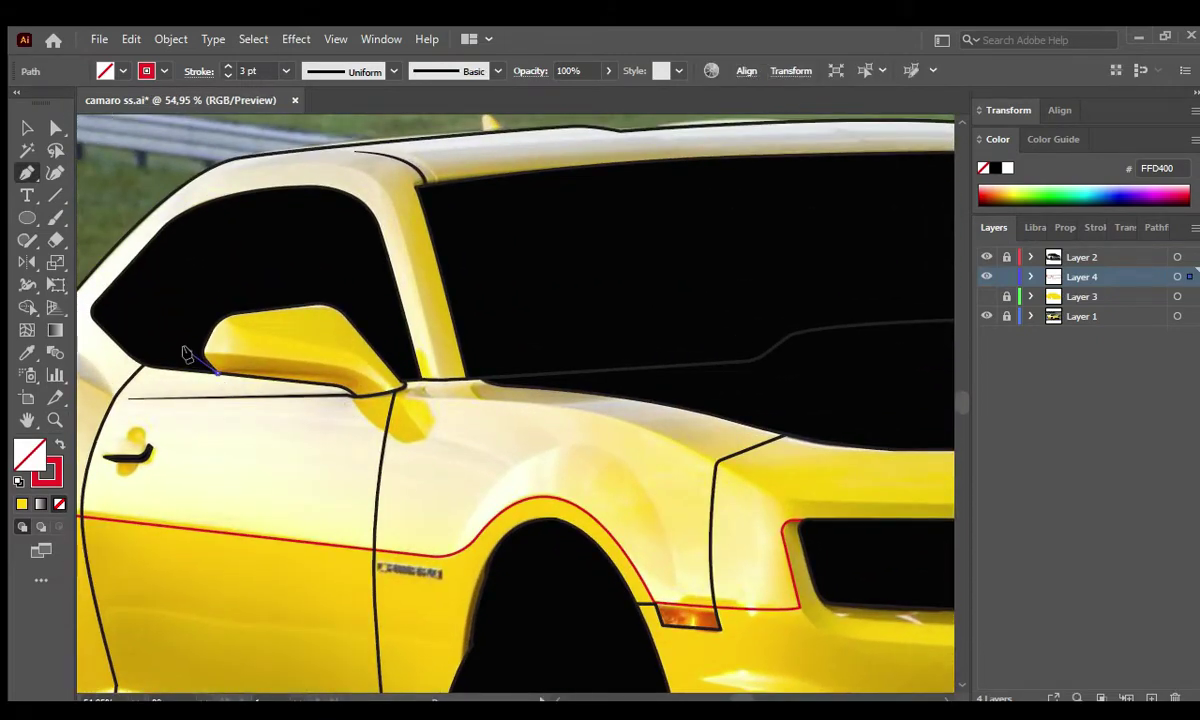
click(190, 352)
click(200, 317)
click(276, 288)
click(345, 288)
click(398, 368)
drag(348, 395, 573, 503)
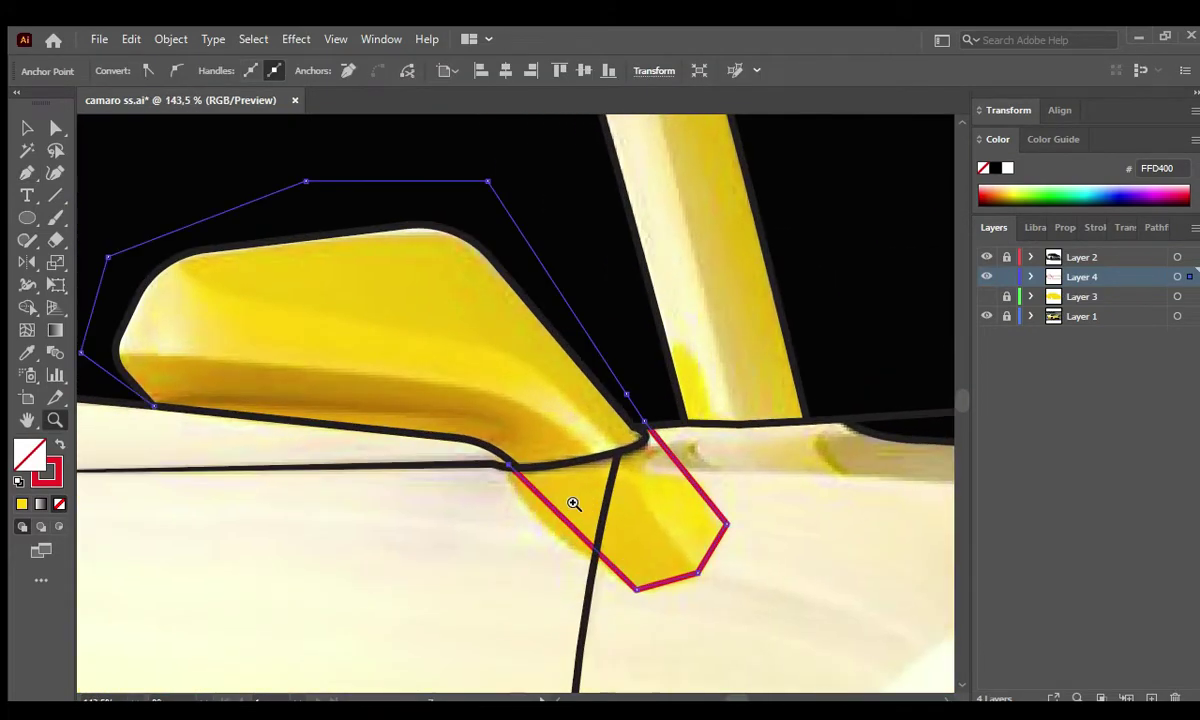
Move the rounded oval onto the door-handle recess.
key(ctrl+0)
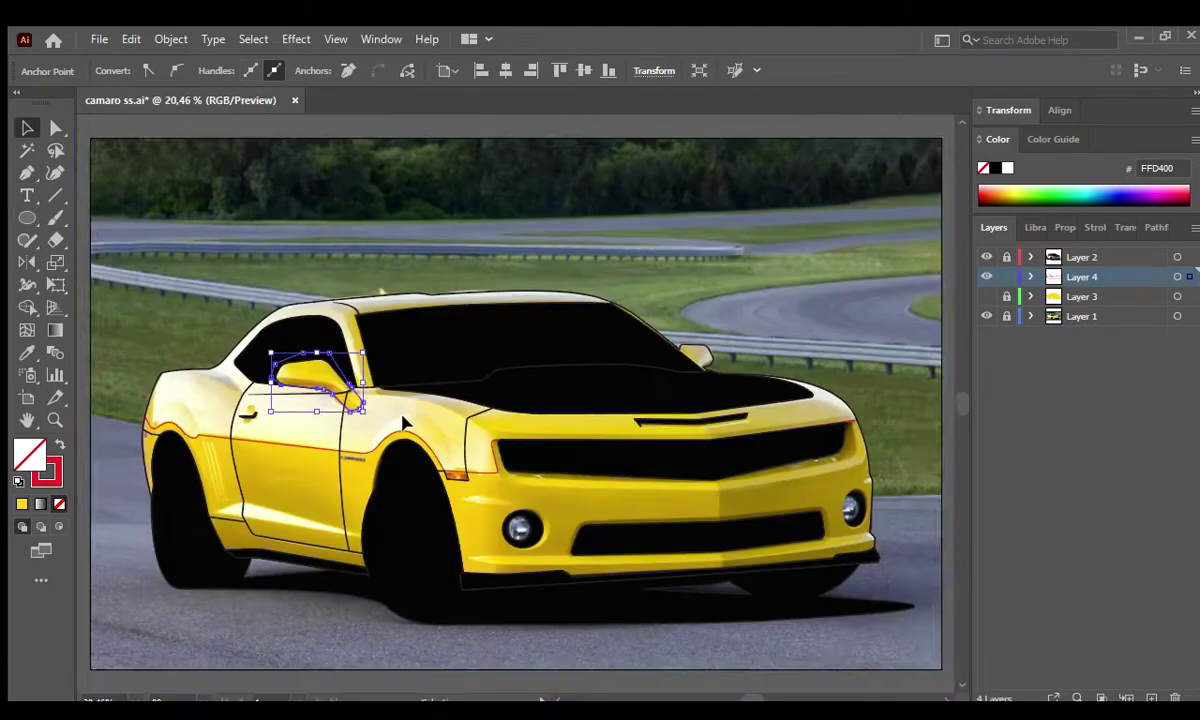
drag(402, 420, 455, 515)
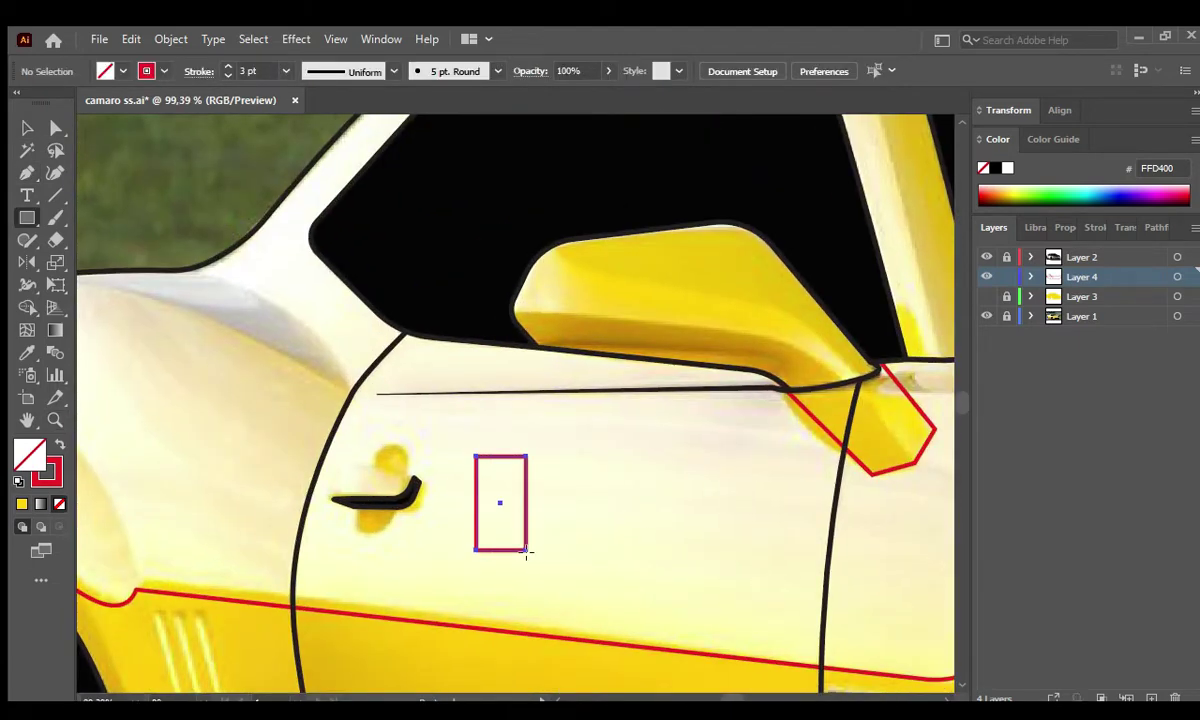
key(v)
mouse_move(490, 472)
mouse_down()
mouse_move(500, 492)
mouse_move(367, 483)
mouse_up()
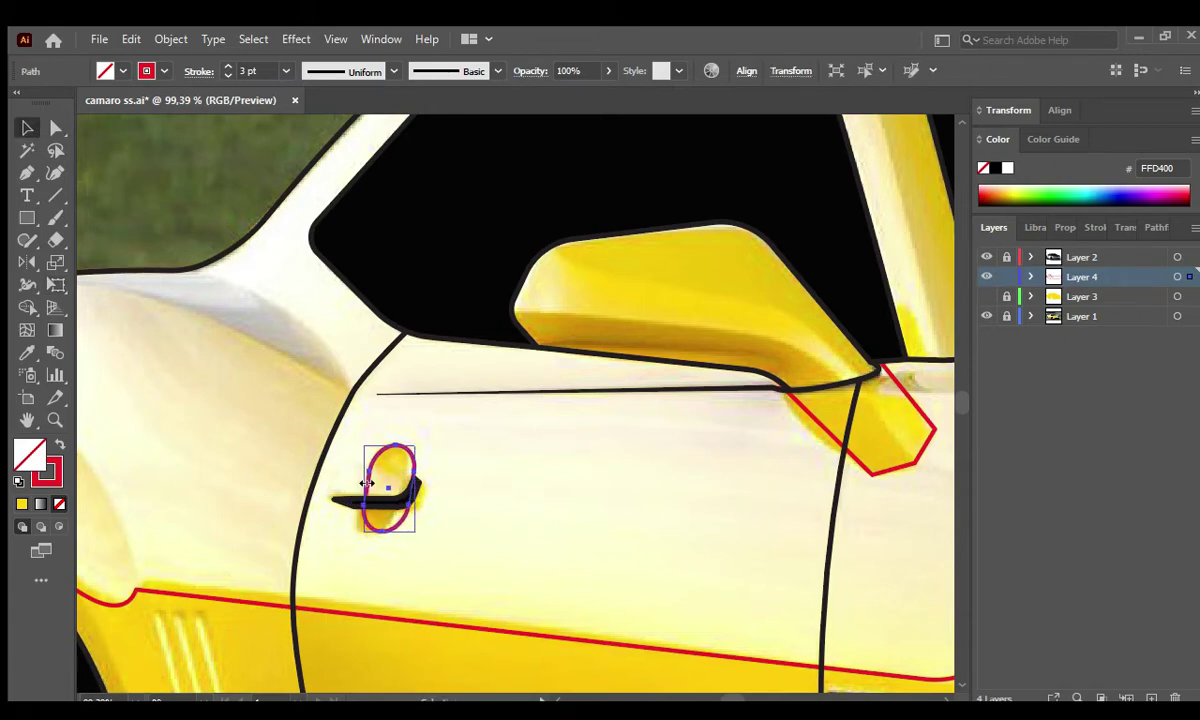
click(430, 528)
key(z)
mouse_move(430, 528)
mouse_down()
mouse_move(517, 557)
mouse_move(392, 488)
mouse_up()
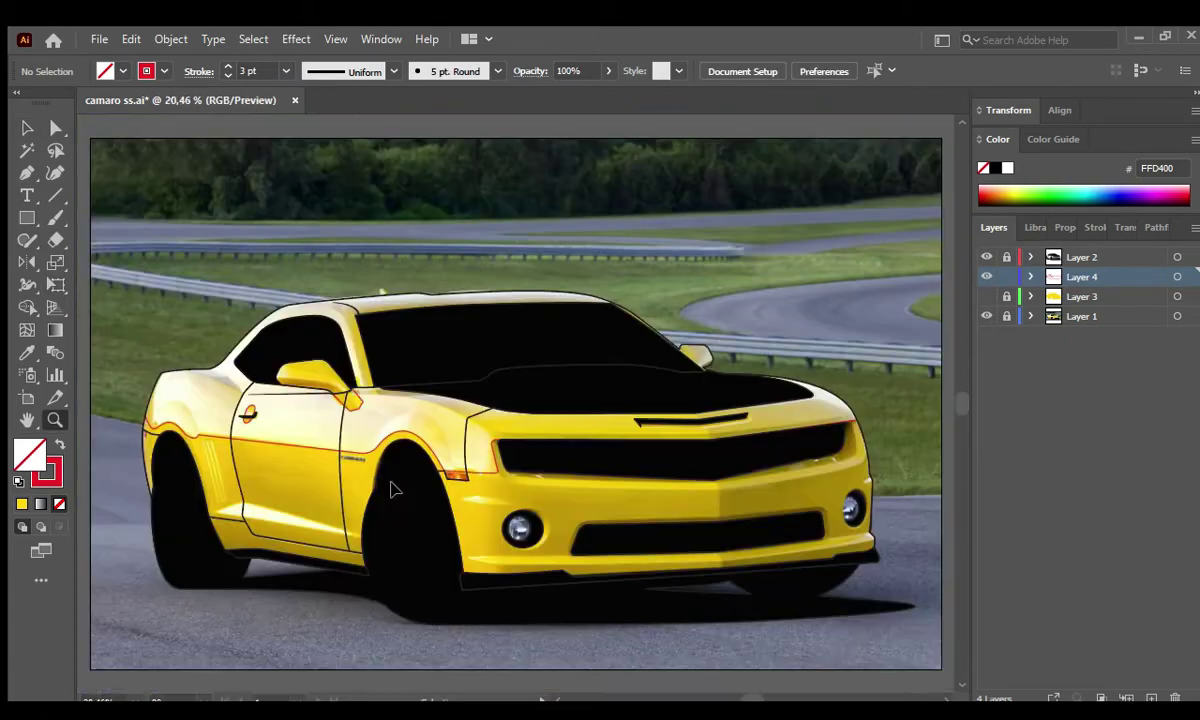
Draw a closed strip along the windshield pillar and roofline.
drag(547, 515, 664, 543)
key(p)
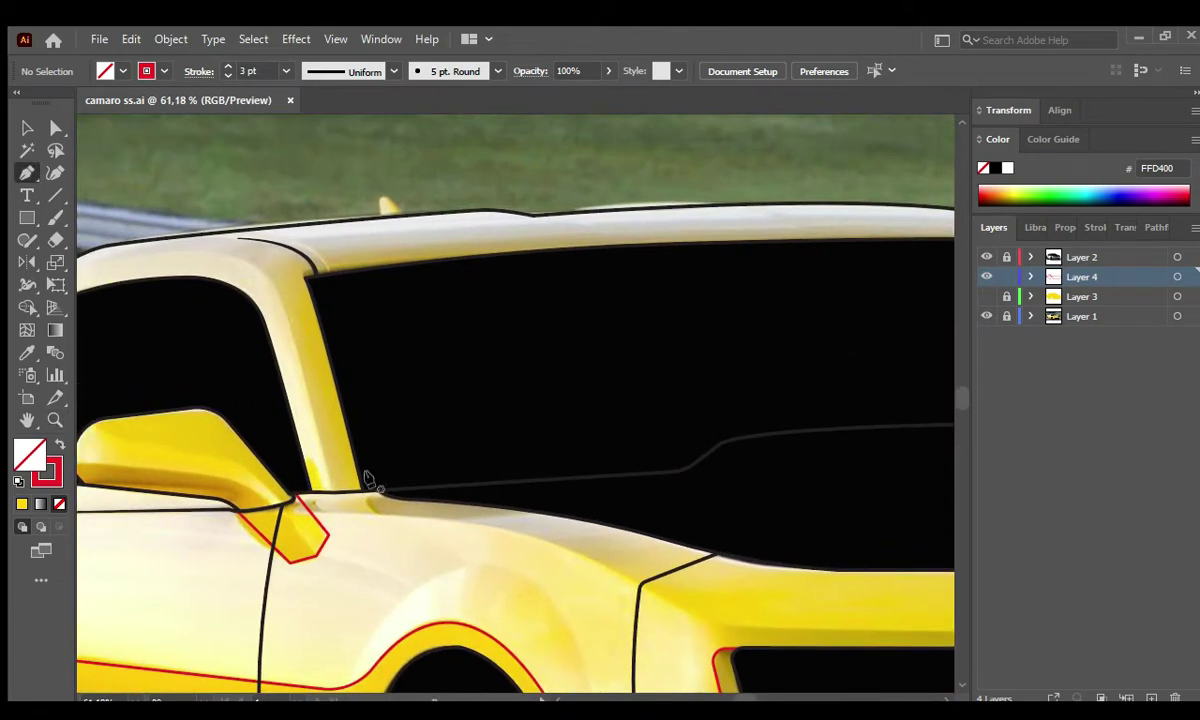
click(364, 490)
click(325, 490)
scroll(350, 398, up, 3)
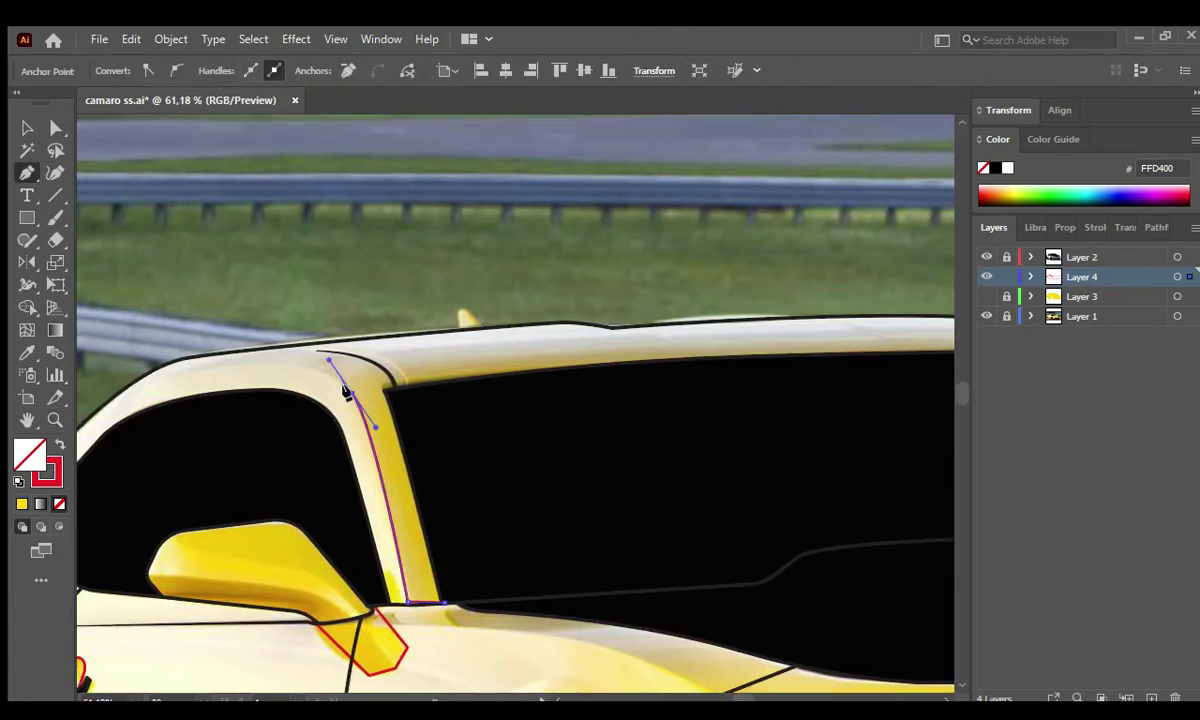
scroll(500, 370, right, 3)
drag(692, 353, 930, 372)
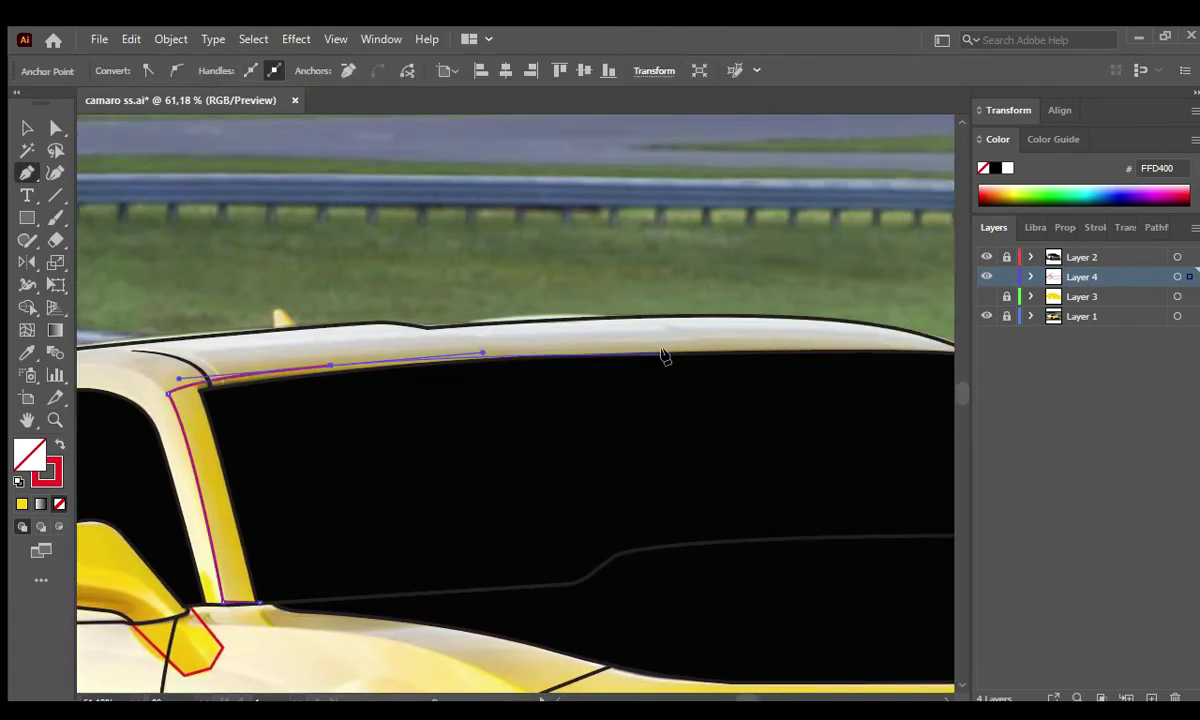
click(262, 603)
key(ctrl+0)
Inspect the hood, then fit the car in view and show the yellow silhouette layer.
key(z)
drag(745, 471, 308, 423)
key(p)
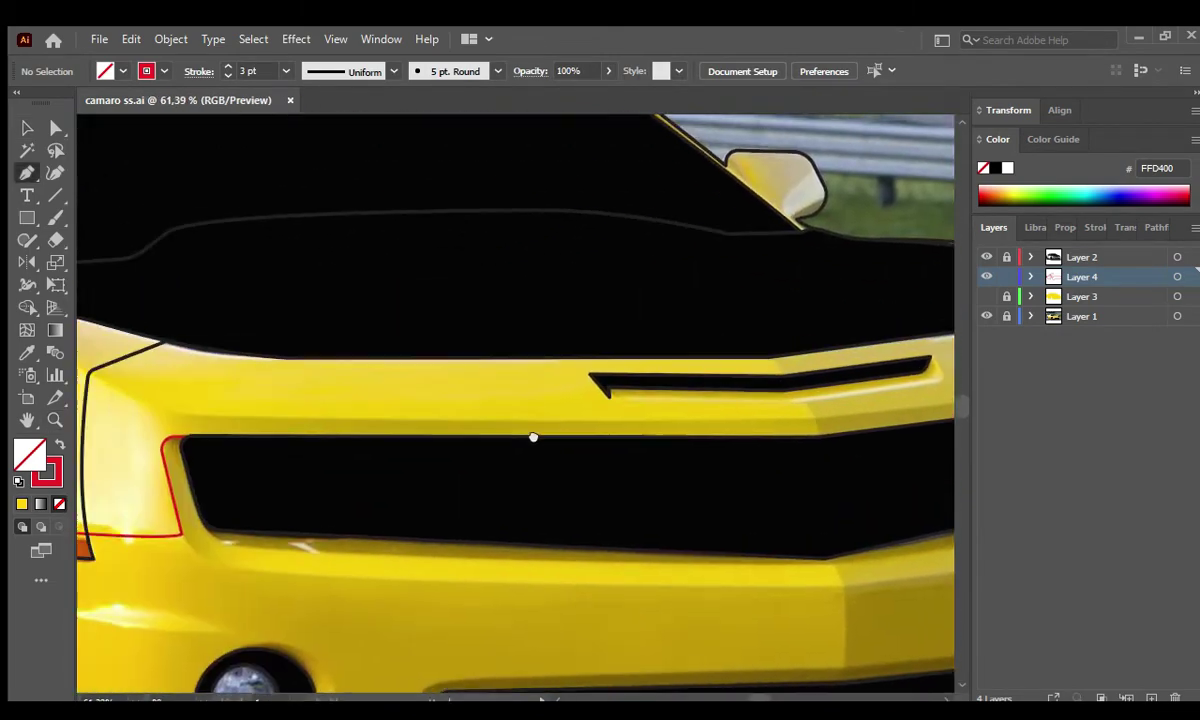
scroll(165, 443, up, 1)
key(ctrl+0)
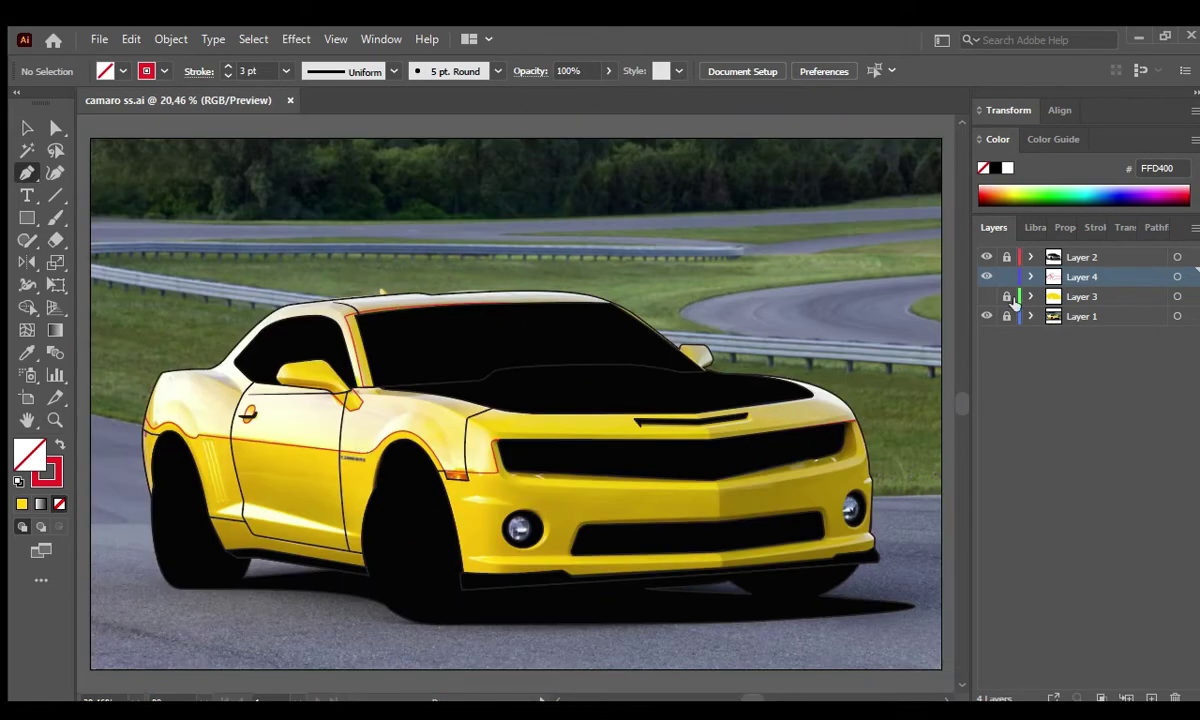
key(v)
key(ctrl+a)
Fill the body shapes with the photo's darker yellow, no outline, and save.
click(986, 296)
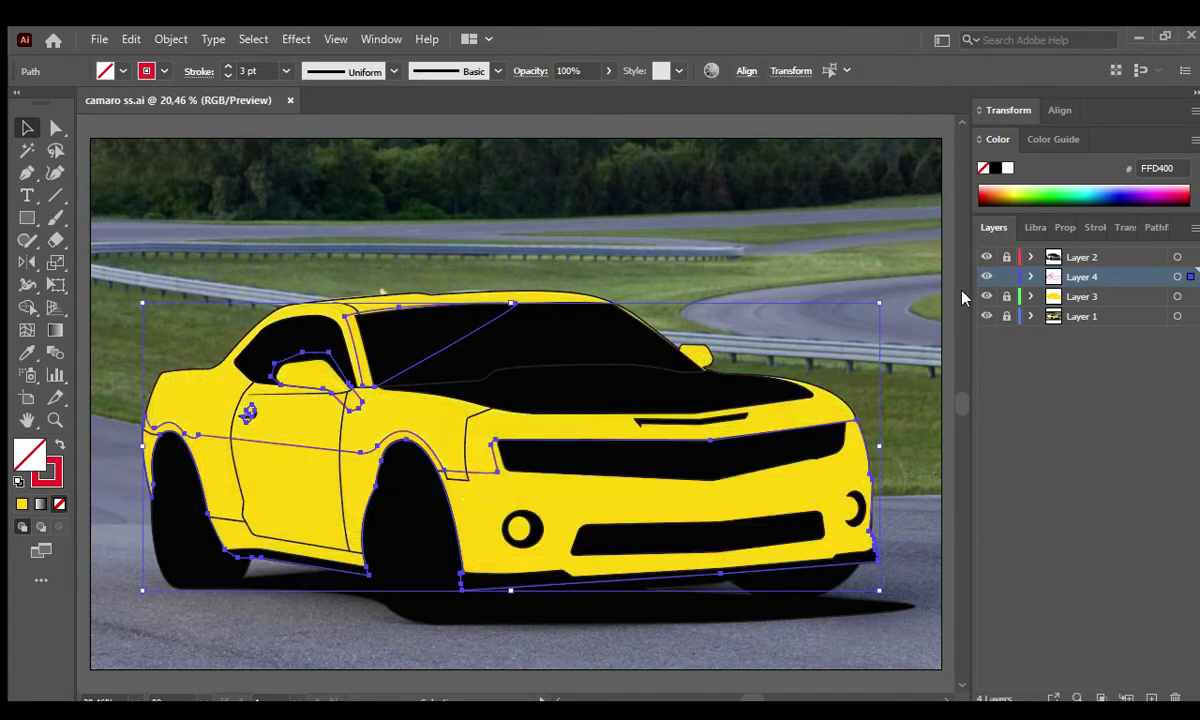
click(59, 447)
key(i)
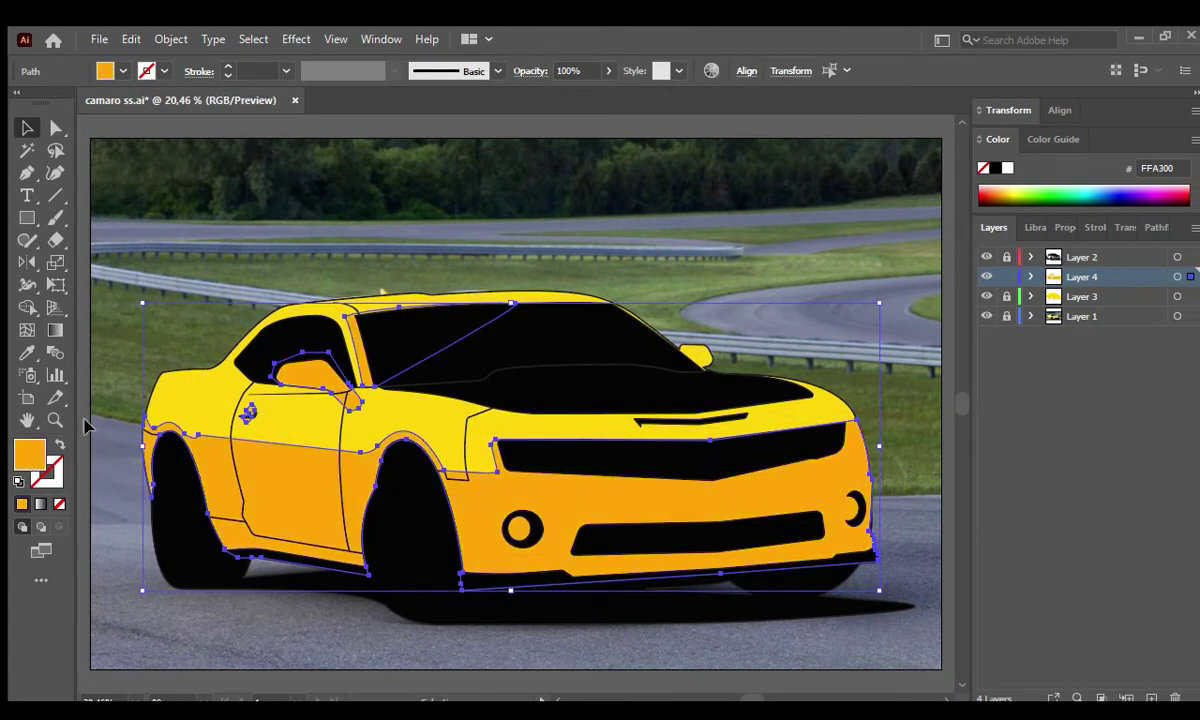
click(769, 390)
key(v)
click(849, 347)
key(ctrl+s)
Hide the flat base layer and draw a shading path along the hood stripe edge.
click(987, 296)
key(p)
scroll(263, 428, up, 5)
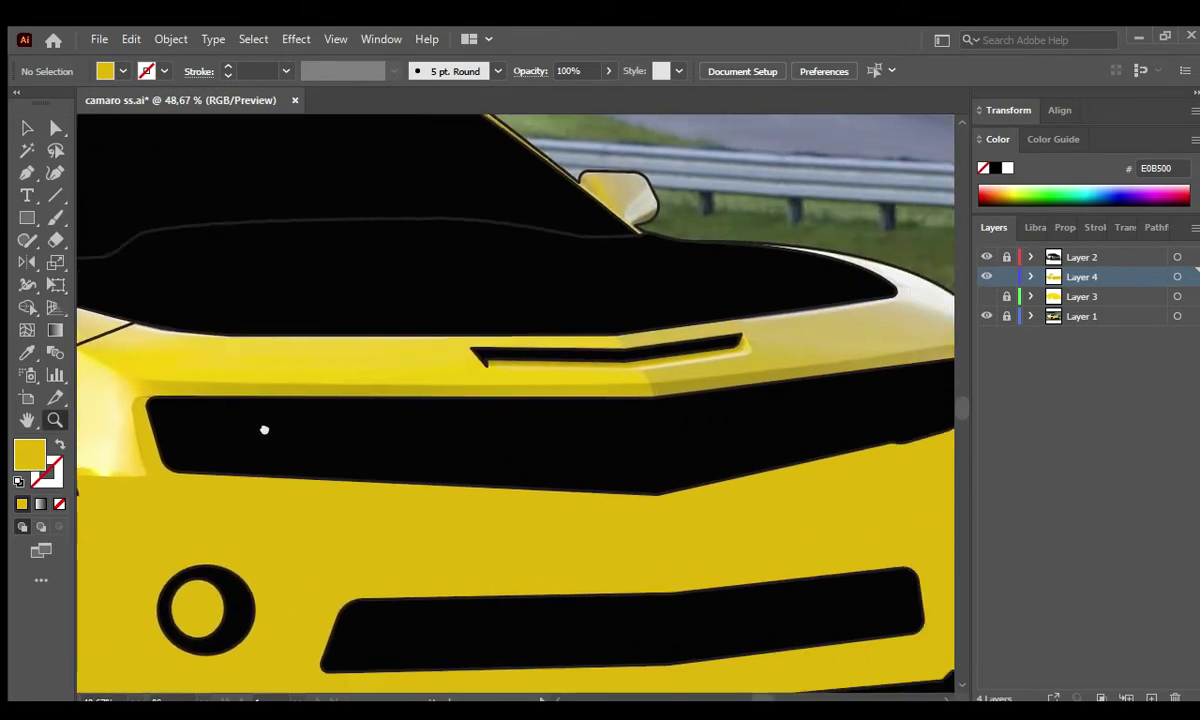
drag(369, 458, 615, 483)
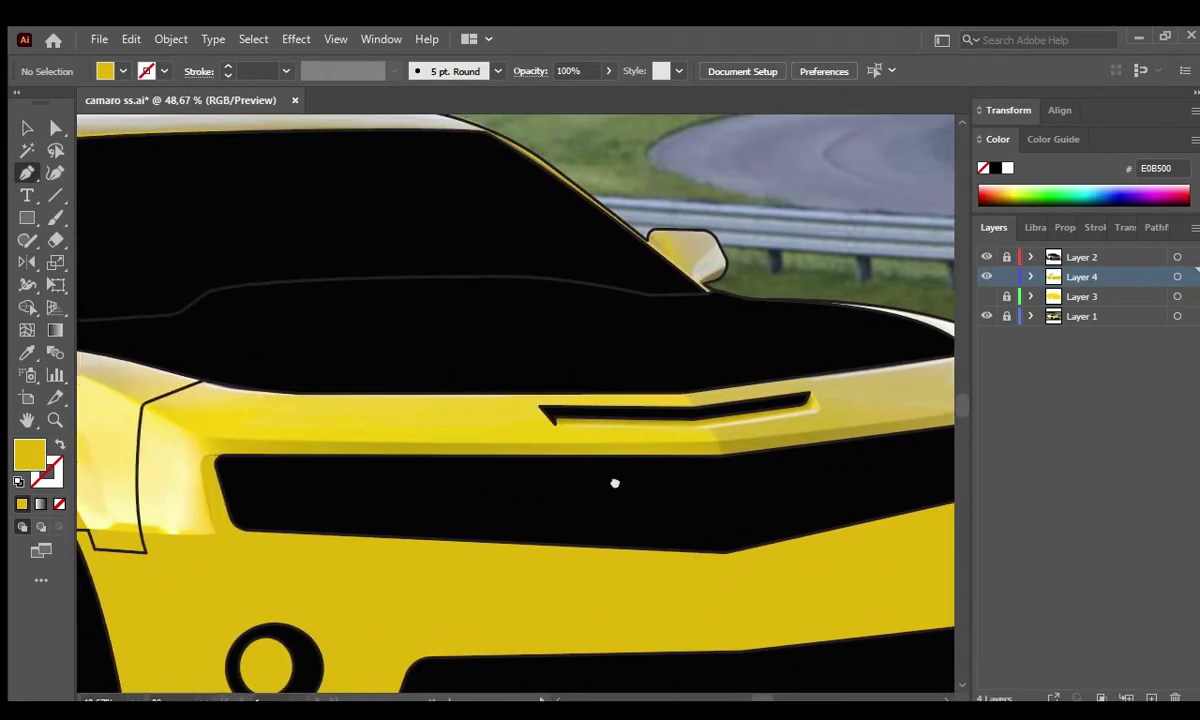
click(216, 452)
drag(560, 450, 315, 470)
click(473, 466)
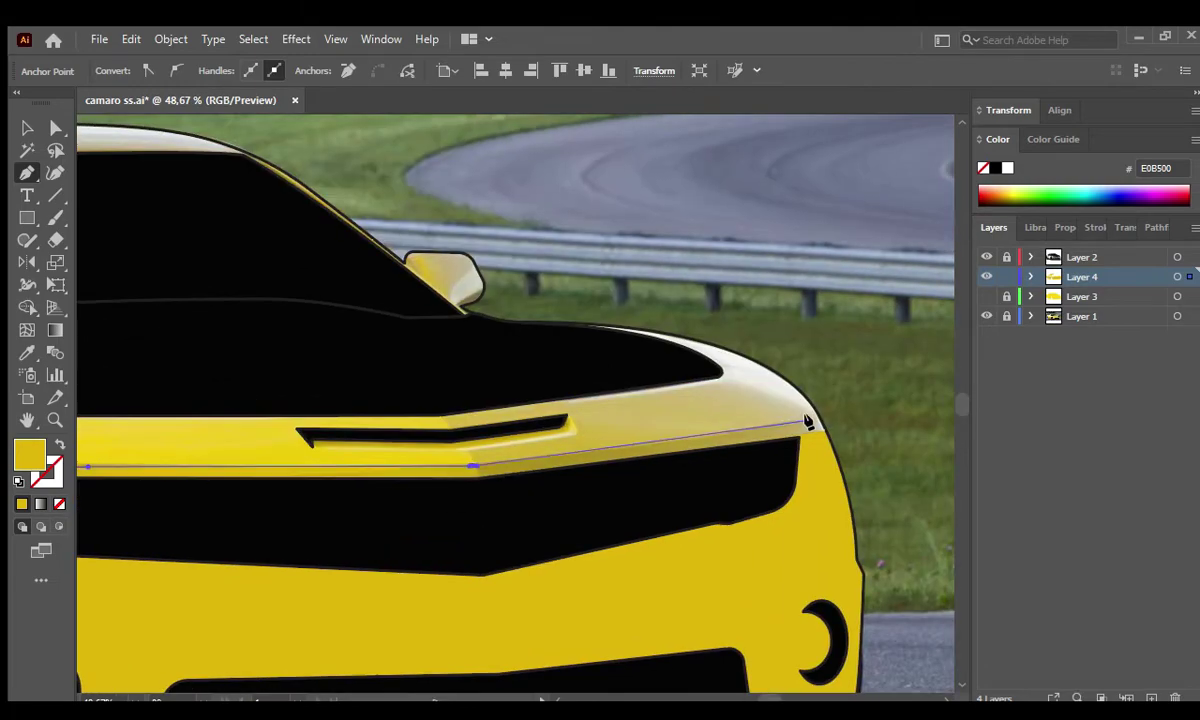
drag(810, 418, 822, 443)
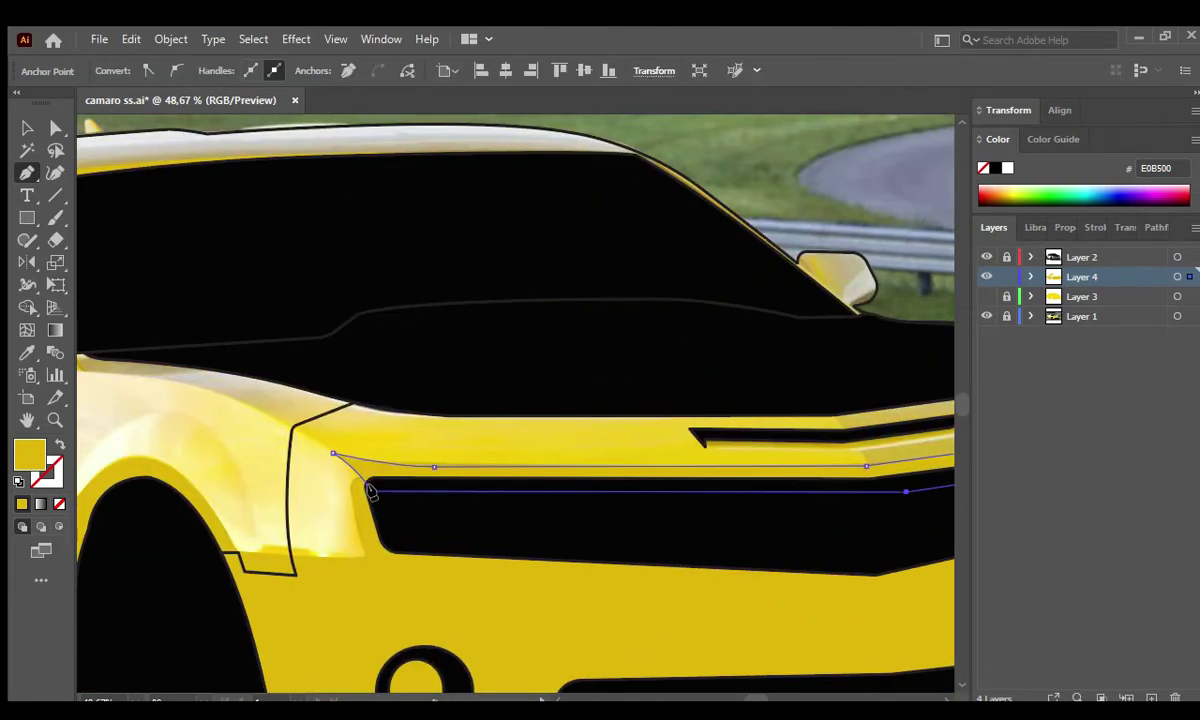
key(v)
Start a path at the mirror's base, then toggle a layer to compare with the photo.
key(ctrl+0)
key(z)
click(478, 455)
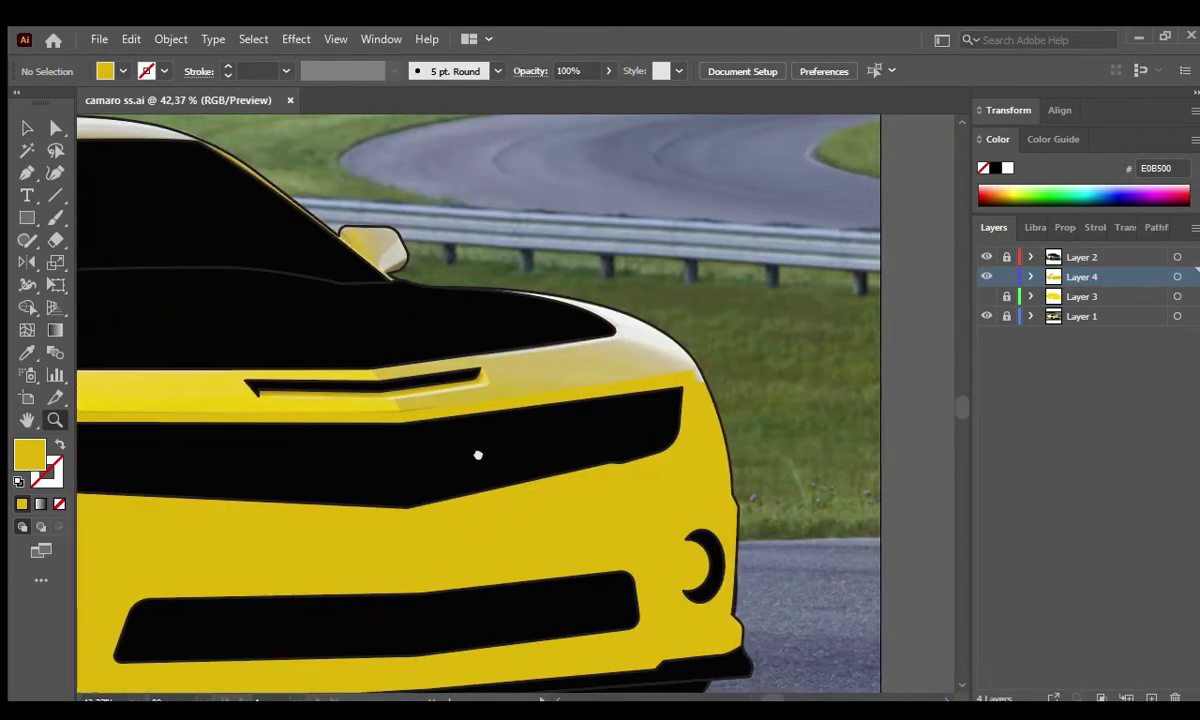
drag(478, 455, 595, 415)
key(p)
click(762, 455)
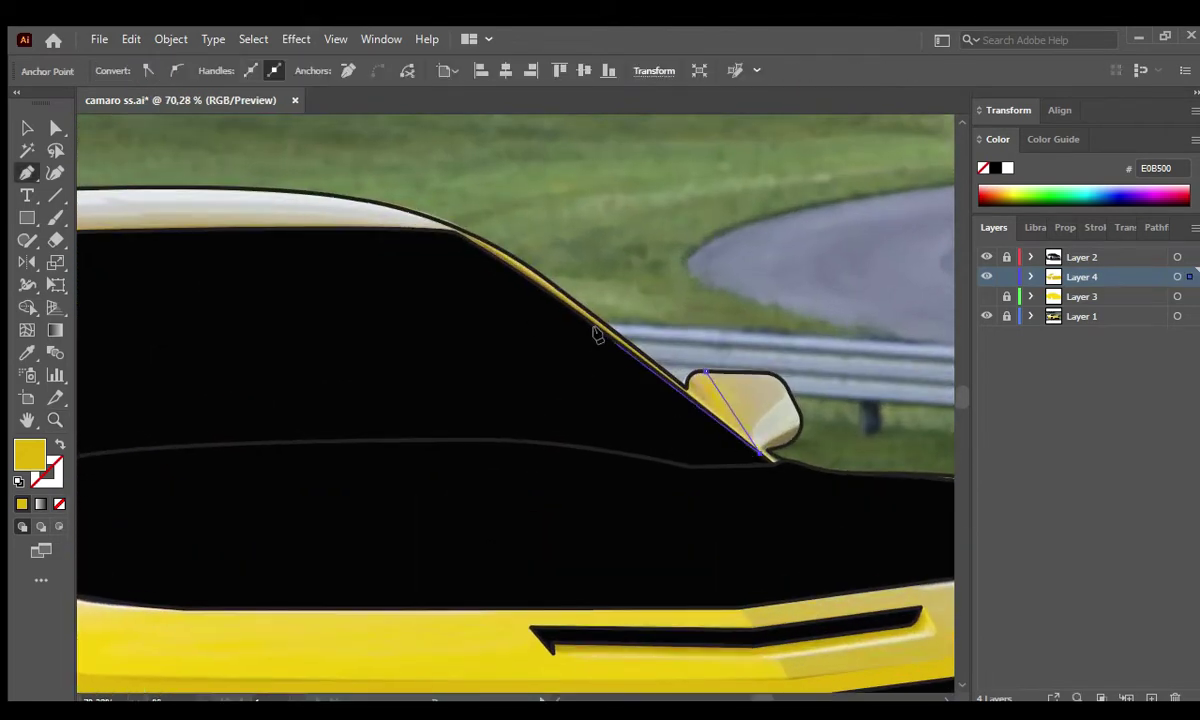
key(v)
key(ctrl+0)
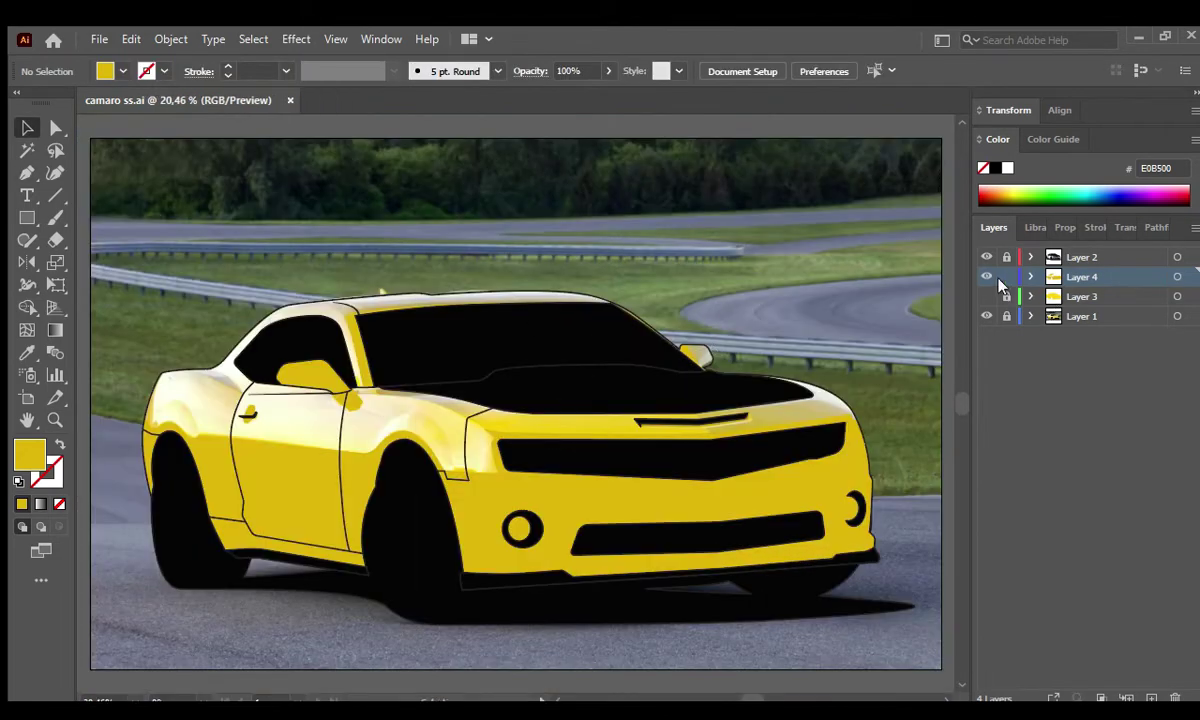
click(984, 277)
click(984, 277)
click(984, 277)
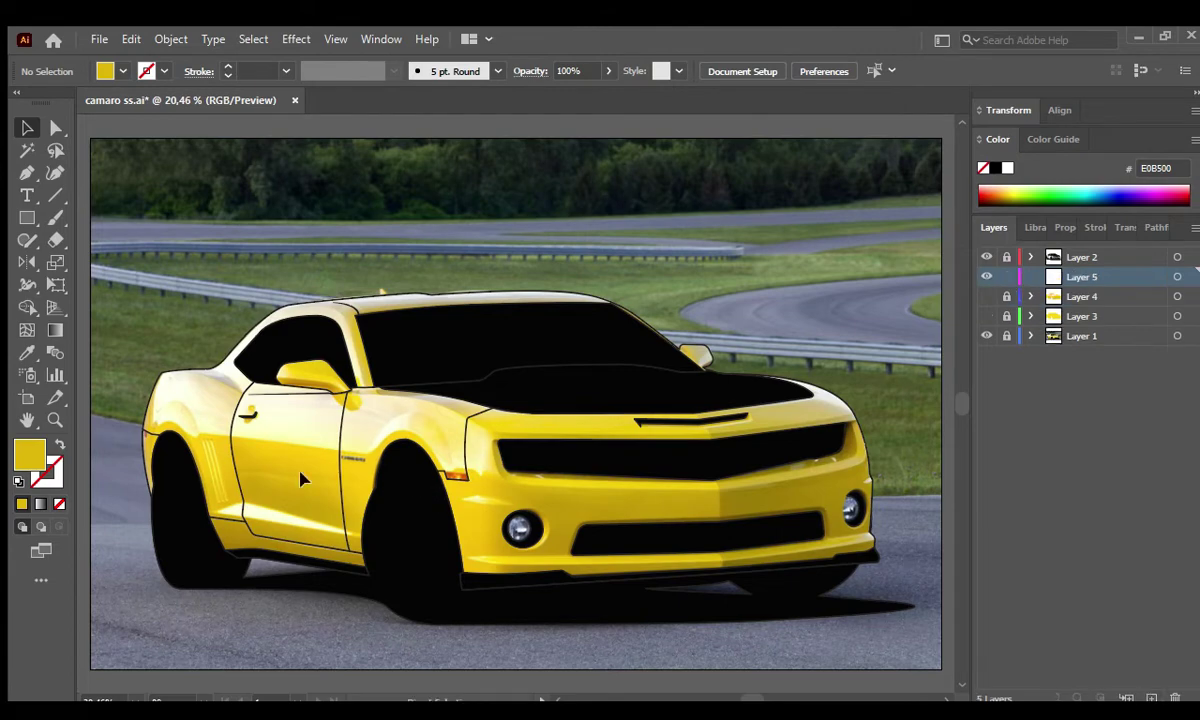
Zoom in on the door vents and outline a yellow vent stripe ahead of the rear wheel.
click(984, 277)
scroll(843, 485, up, 3)
scroll(691, 471, down, 3)
click(984, 277)
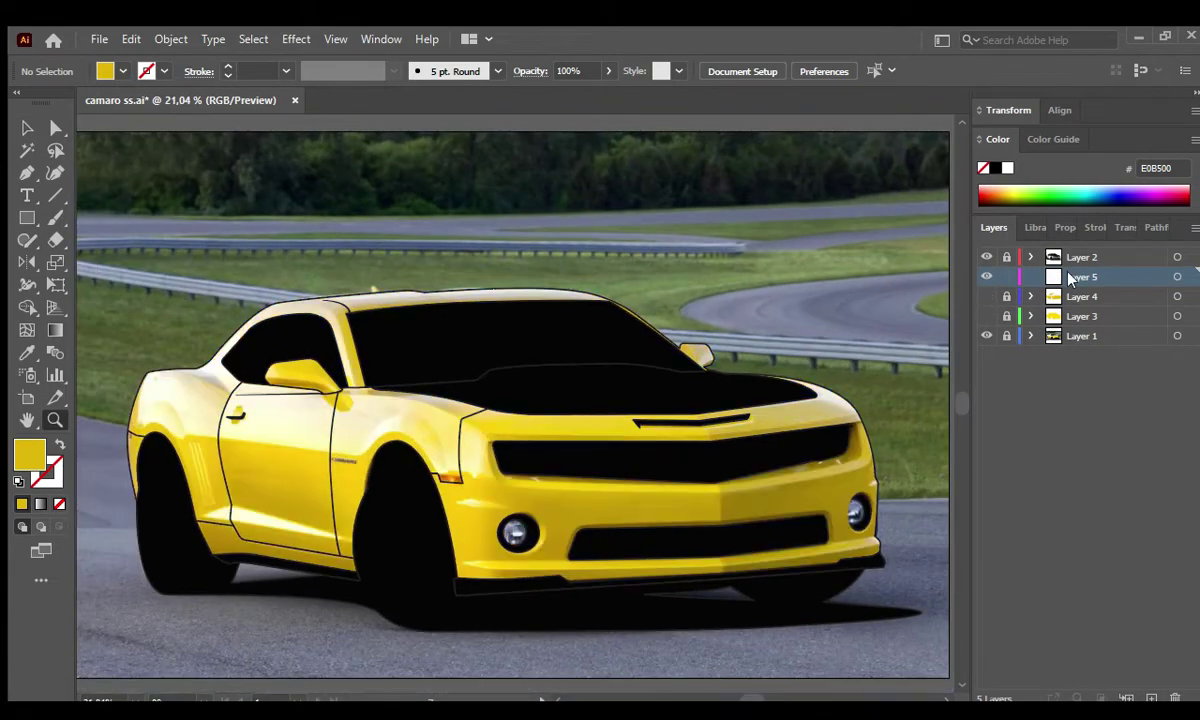
drag(200, 465, 587, 621)
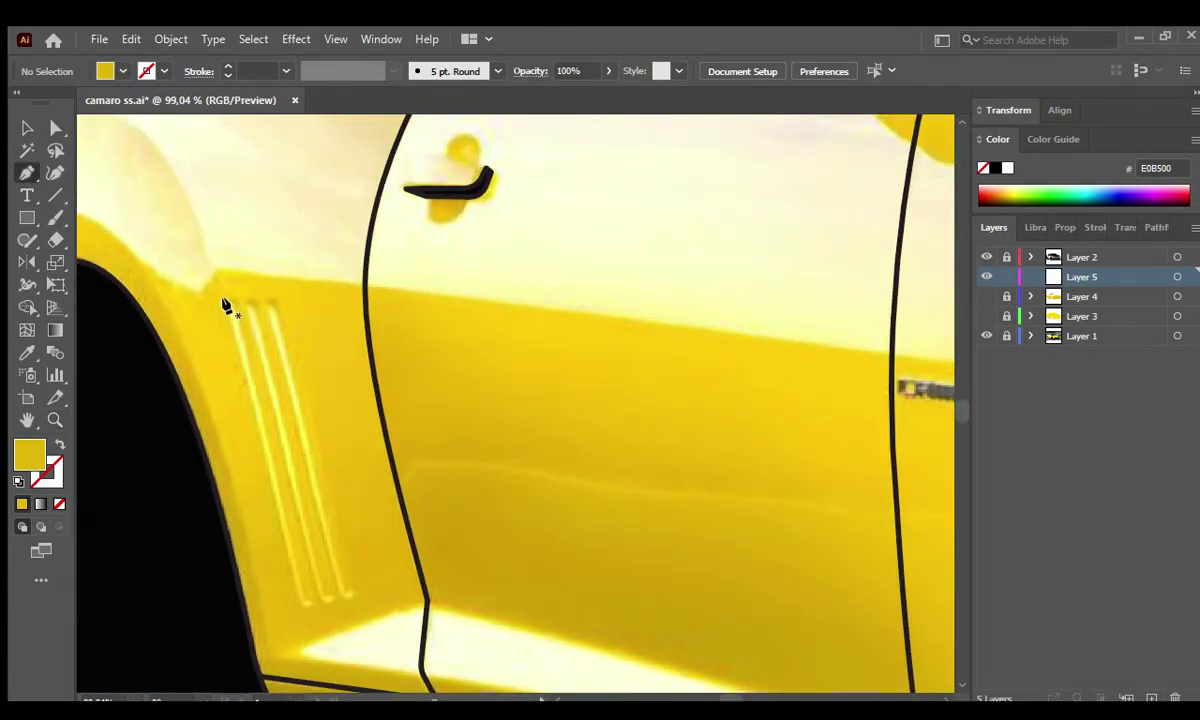
click(228, 303)
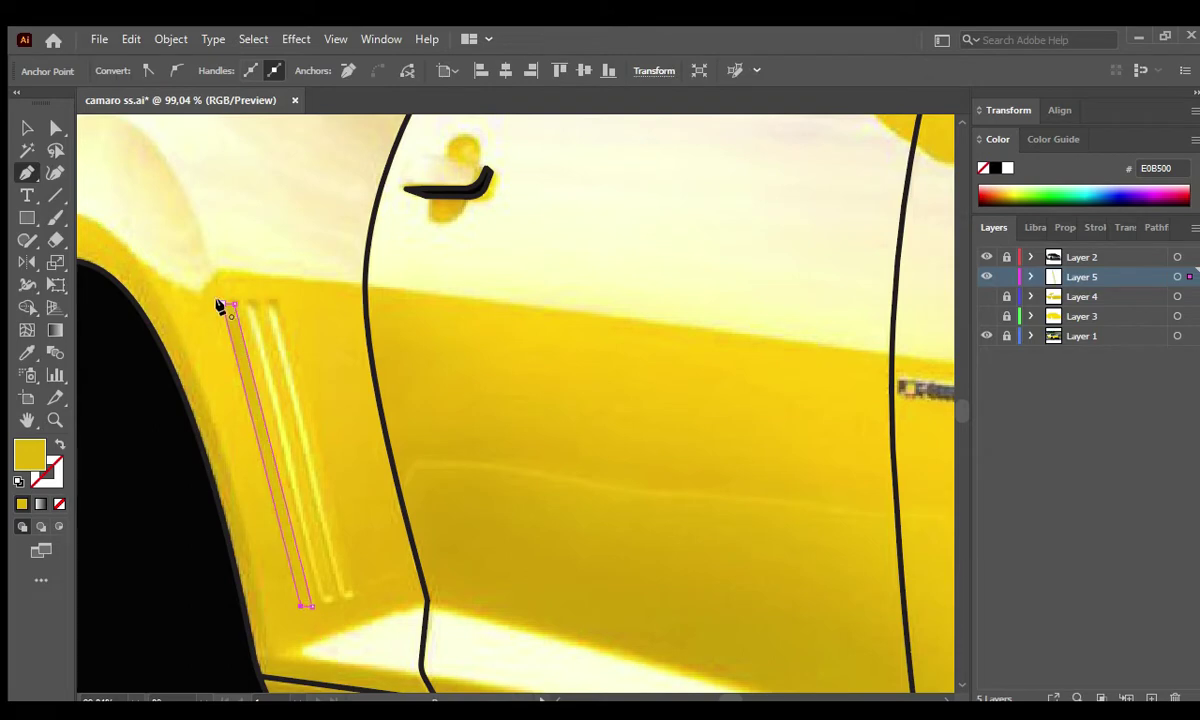
click(229, 304)
Check the stripe against the flat yellow layers and nudge it slightly to the right.
click(986, 316)
click(986, 296)
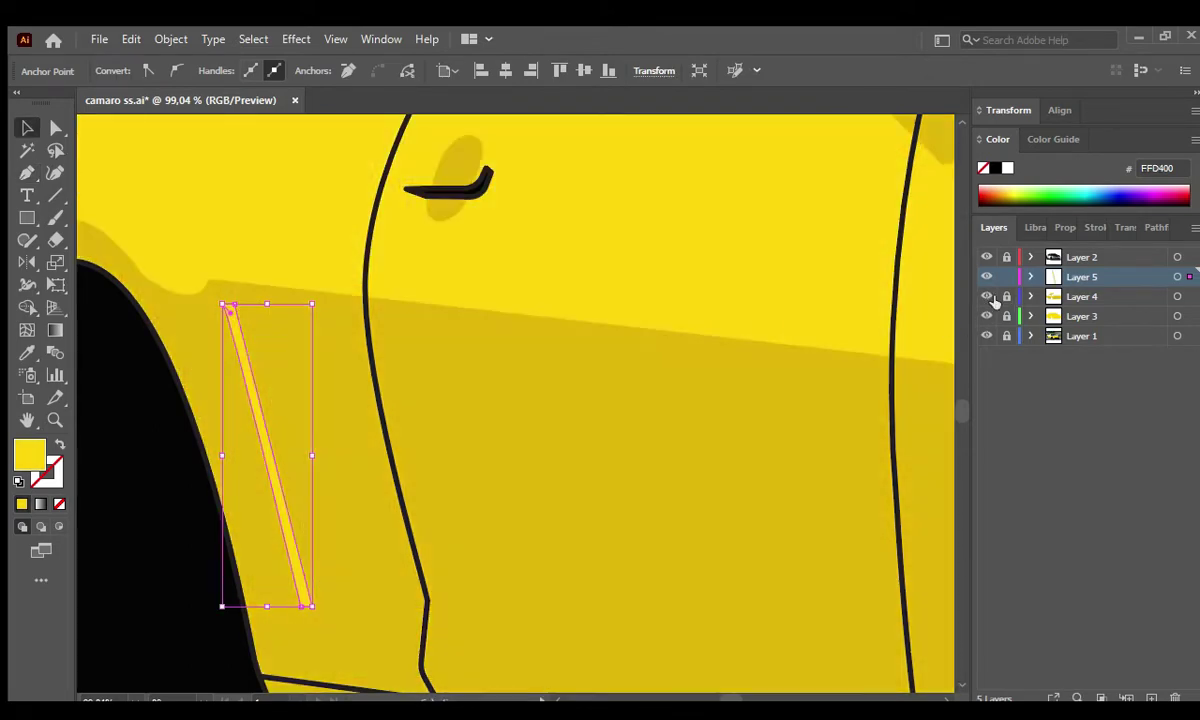
click(987, 297)
click(986, 316)
click(297, 509)
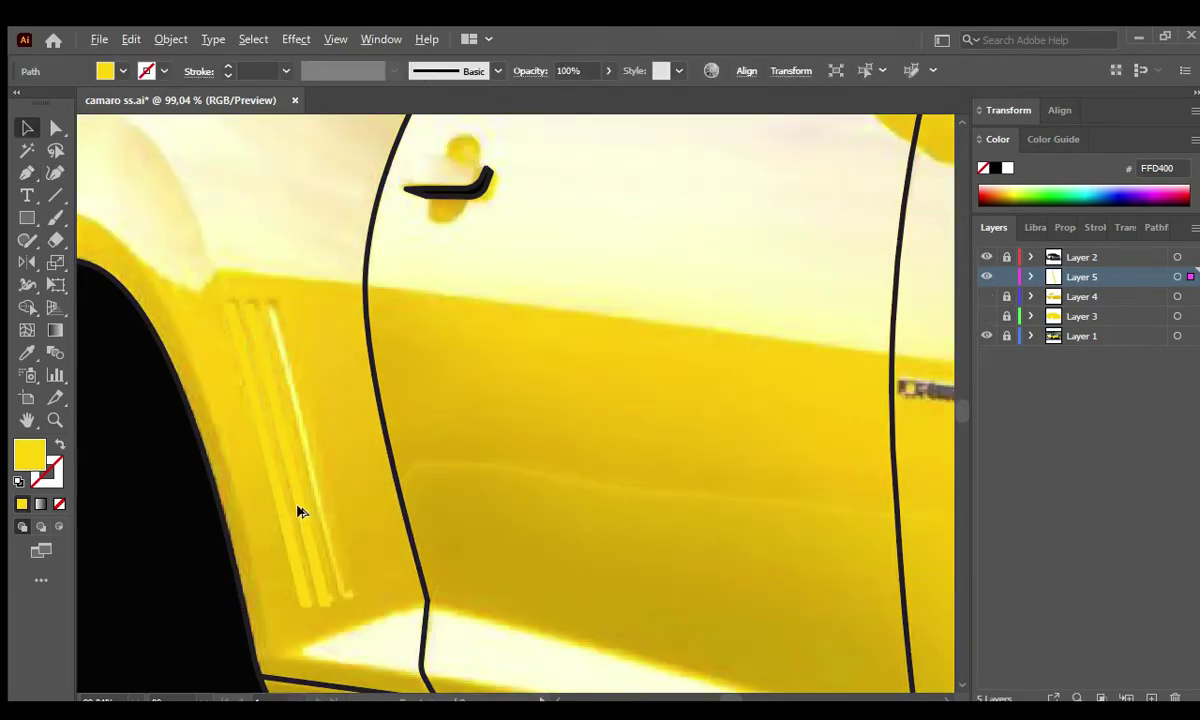
drag(297, 509, 337, 517)
Draw a triangular highlight shape along the lower door below the vents.
key(ctrl+minus)
key(ctrl+minus)
scroll(412, 472, up, 2)
scroll(520, 522, right, 3)
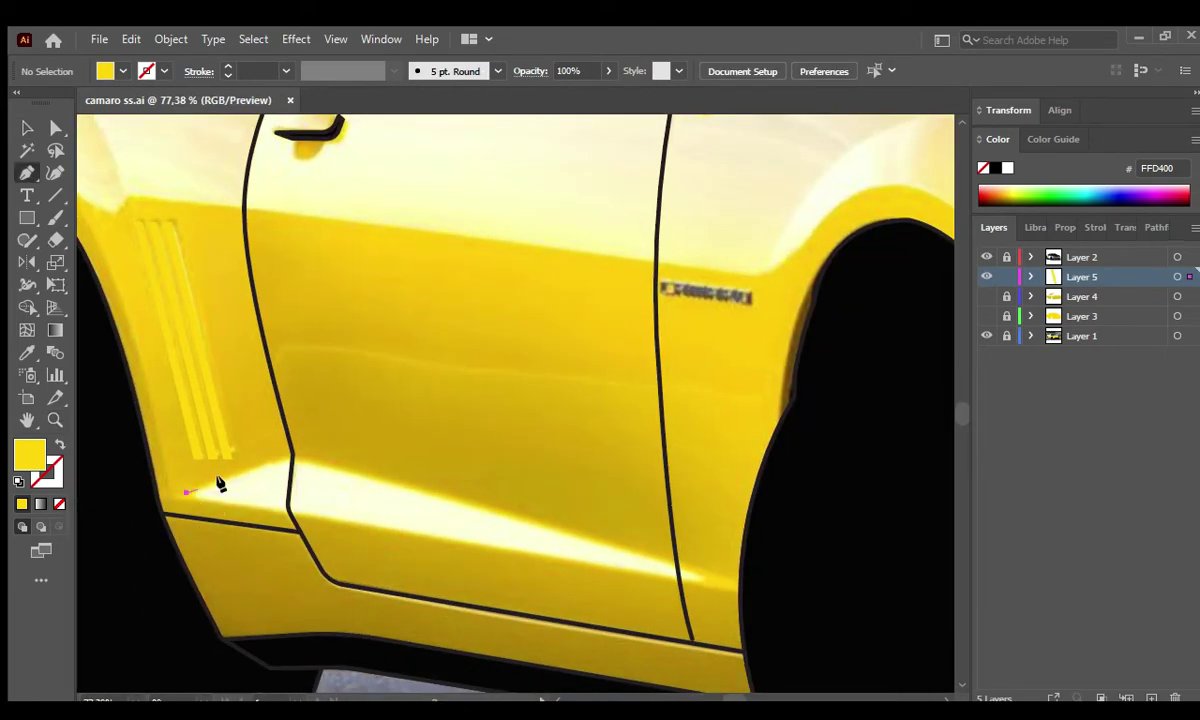
key(p)
click(185, 493)
click(295, 457)
click(713, 580)
click(185, 493)
Reshape the highlight's left tip and rear-door corner, then fill it pale yellow #FFE576.
key(a)
drag(185, 493, 198, 493)
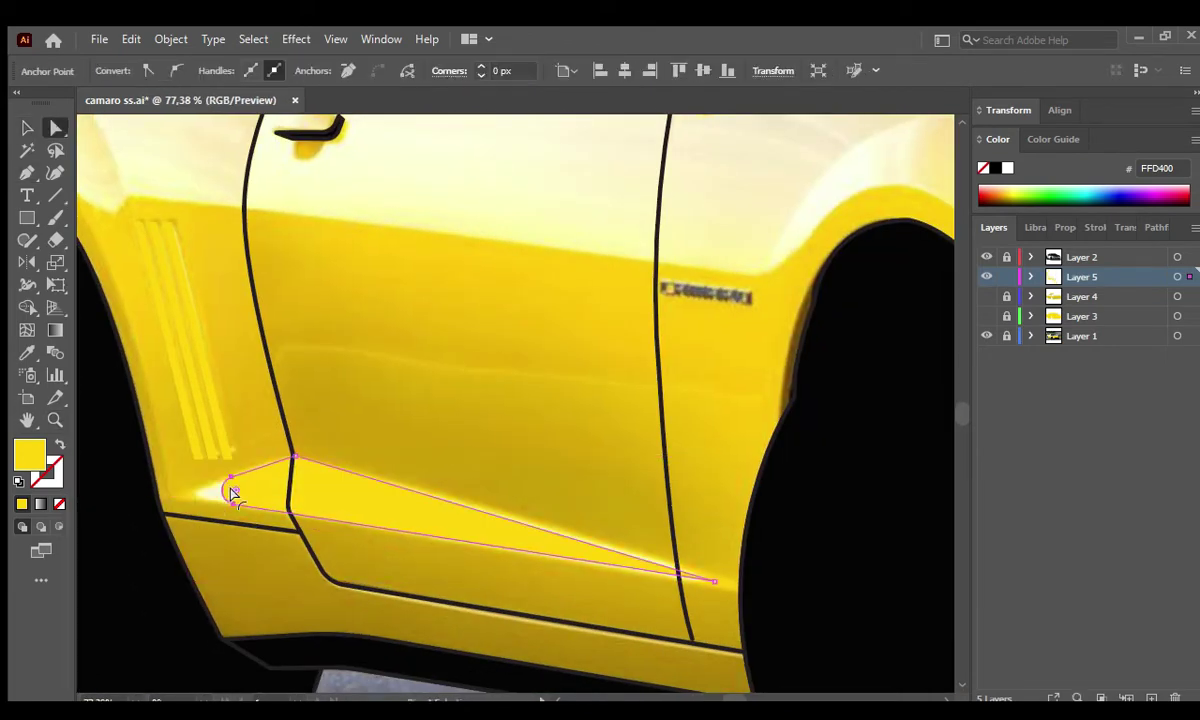
drag(713, 580, 686, 573)
key(v)
scroll(367, 488, up, 2)
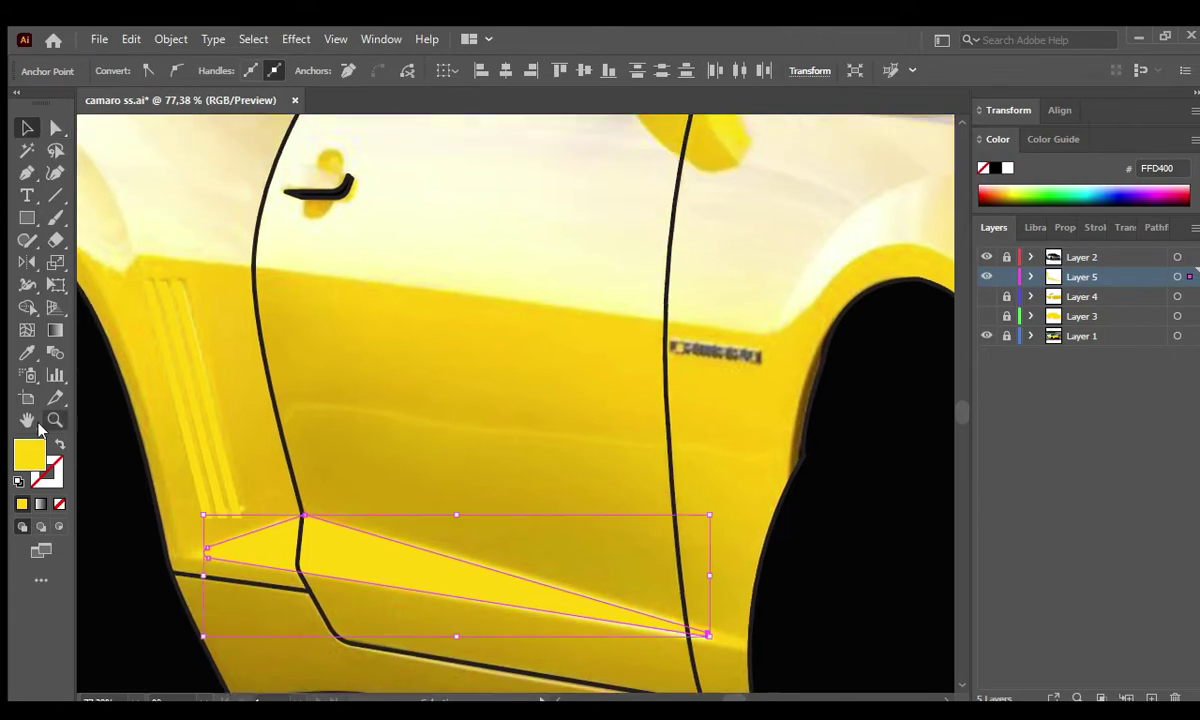
click(455, 375)
Fit the whole car in view, showing the flat shading layer and hiding the base layer.
key(ctrl+0)
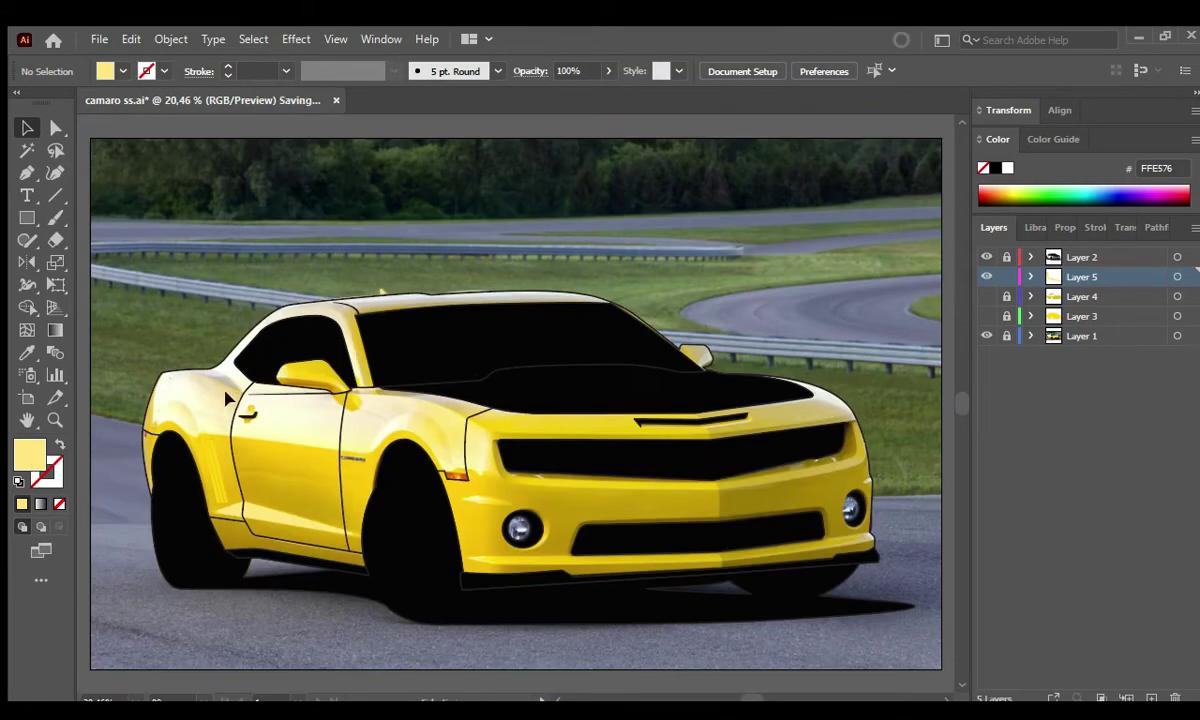
click(987, 296)
click(987, 316)
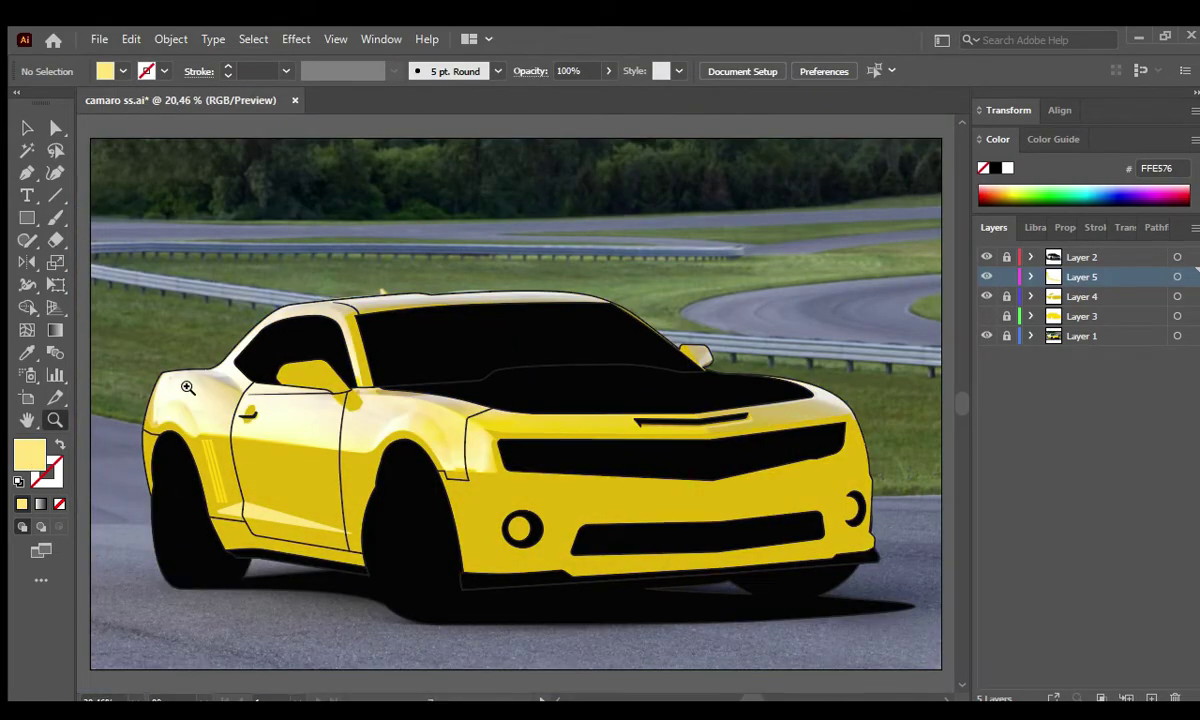
scroll(295, 455, up, 1)
scroll(180, 433, up, 1)
scroll(180, 433, left, 2)
Start a side highlight path from the rear fender edge, over the wheel arch.
key(p)
click(200, 337)
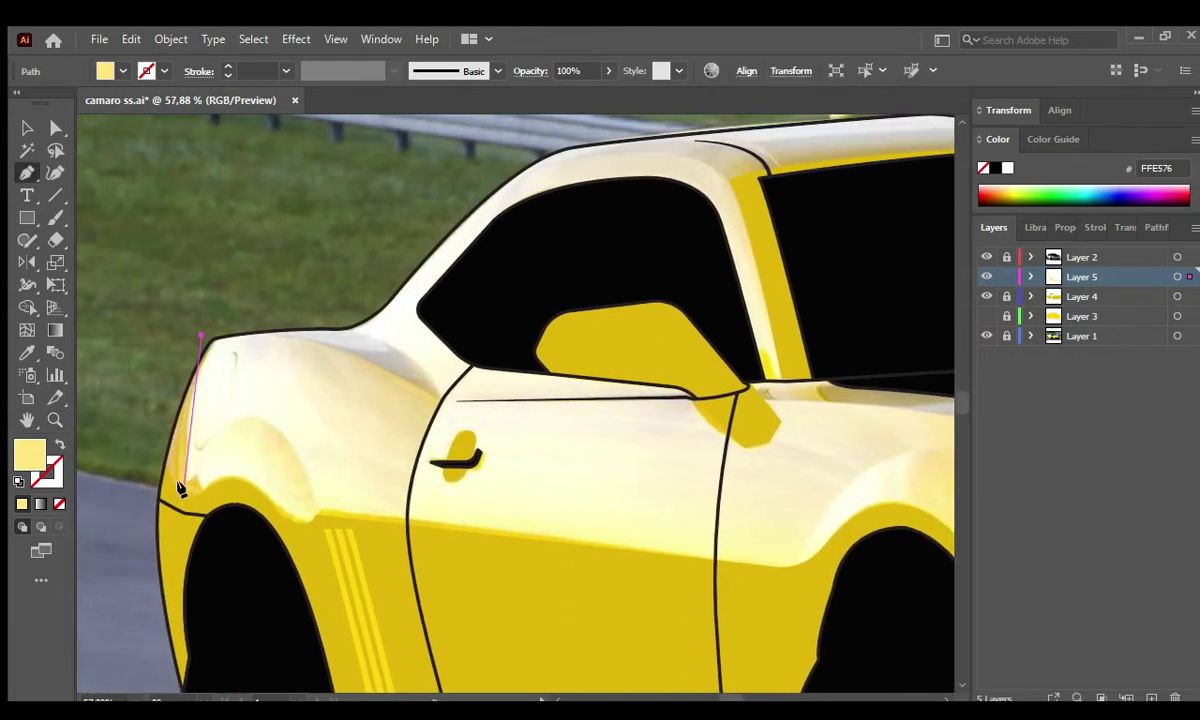
click(183, 480)
scroll(187, 474, down, 1)
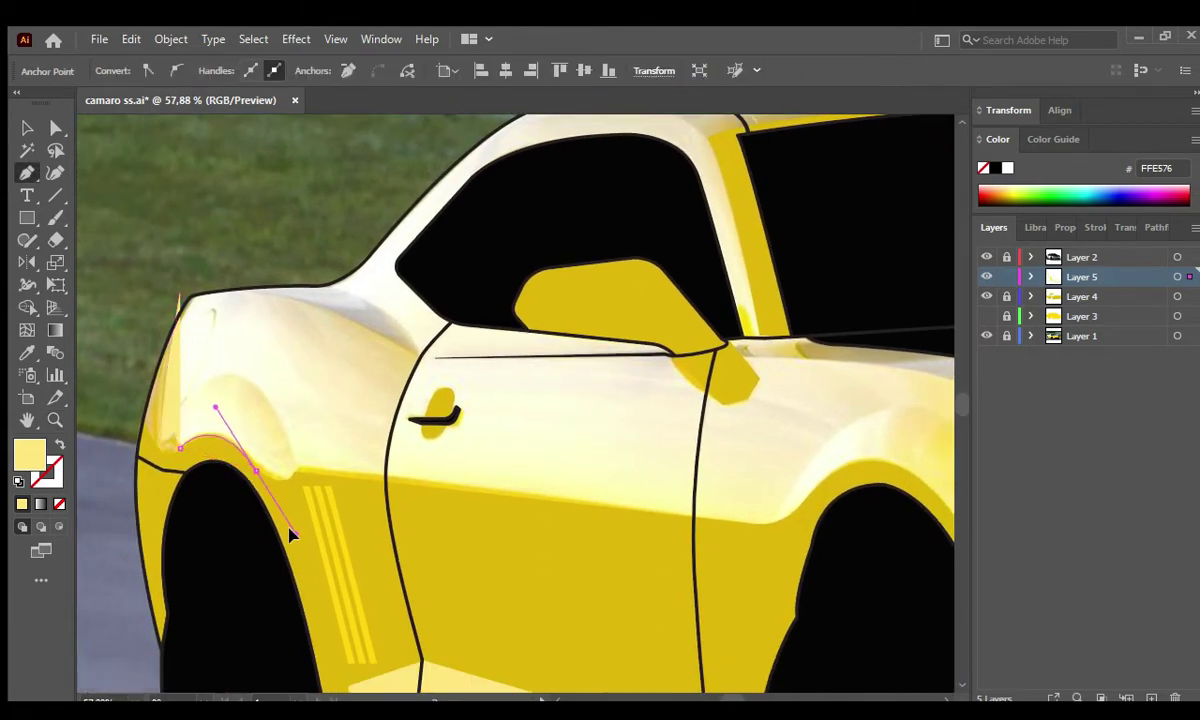
click(295, 472)
scroll(453, 489, right, 5)
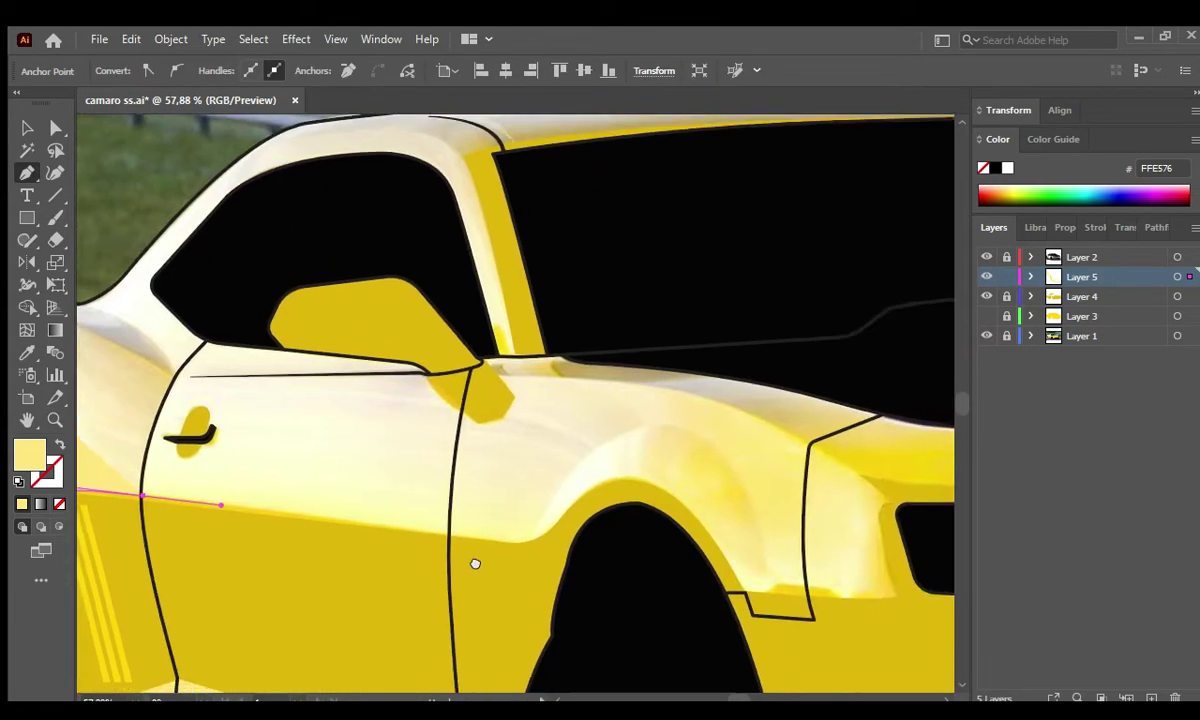
scroll(474, 565, left, 4)
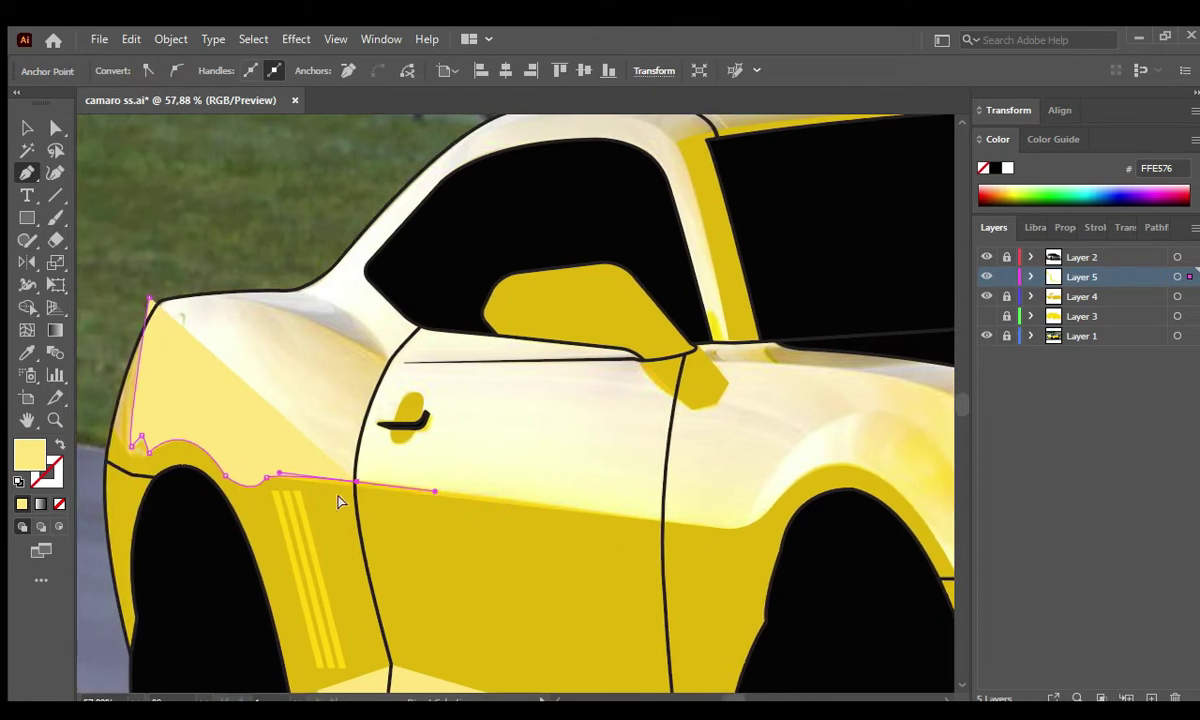
Extend the side highlight along the door, curve it around the front wheel arch, and close it.
click(741, 535)
scroll(427, 551, right, 5)
scroll(427, 551, up, 1)
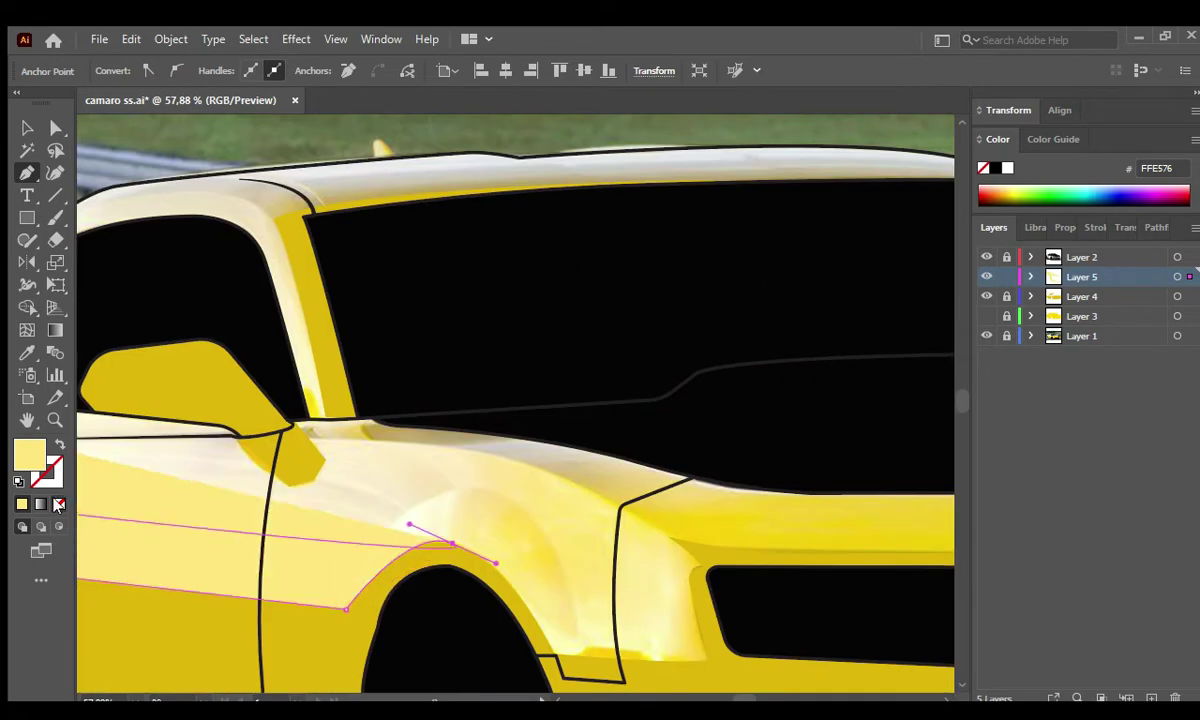
scroll(455, 600, up, 1)
drag(452, 527, 472, 495)
scroll(500, 545, left, 3)
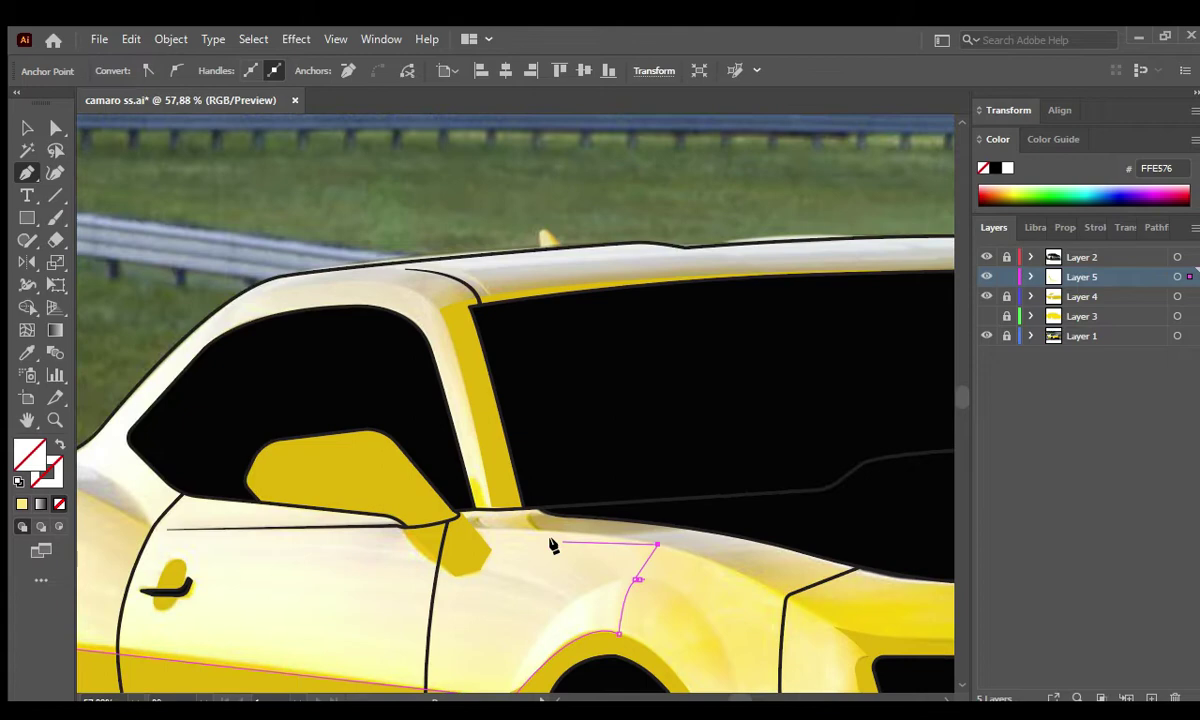
click(398, 524)
scroll(558, 533, left, 3)
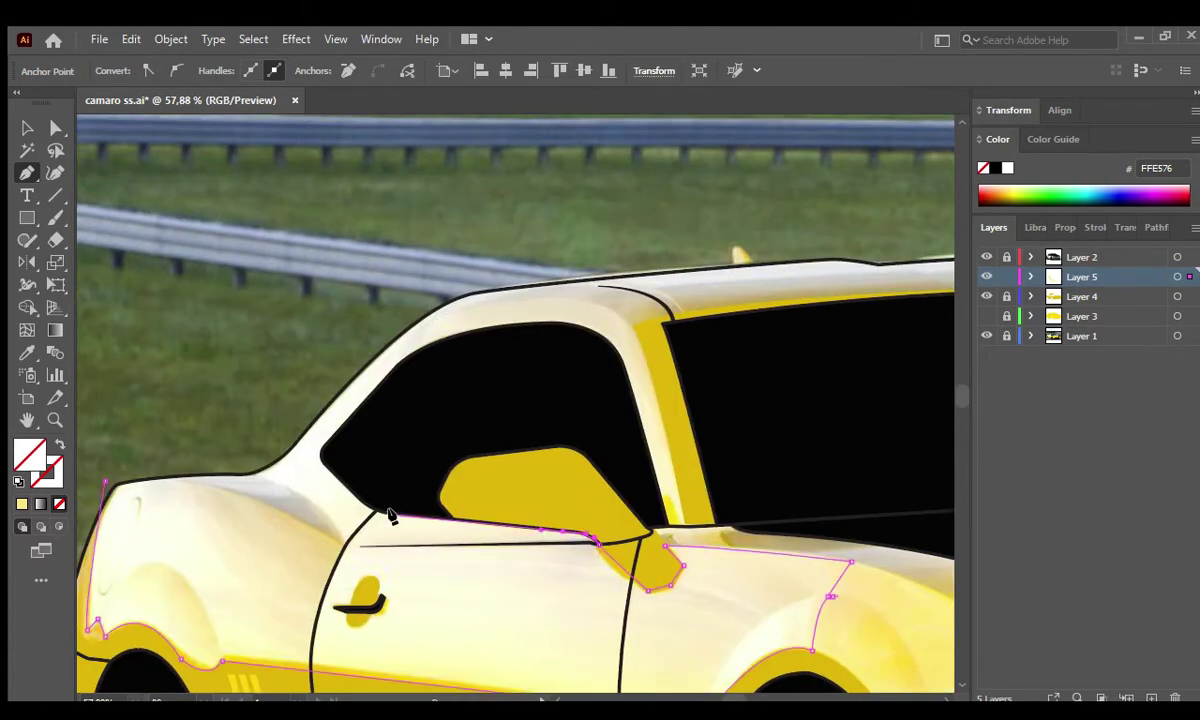
click(469, 434)
Start a roof highlight path at the roof edge and curve it along the roofline.
click(592, 437)
click(635, 482)
scroll(662, 415, up, 1)
click(647, 371)
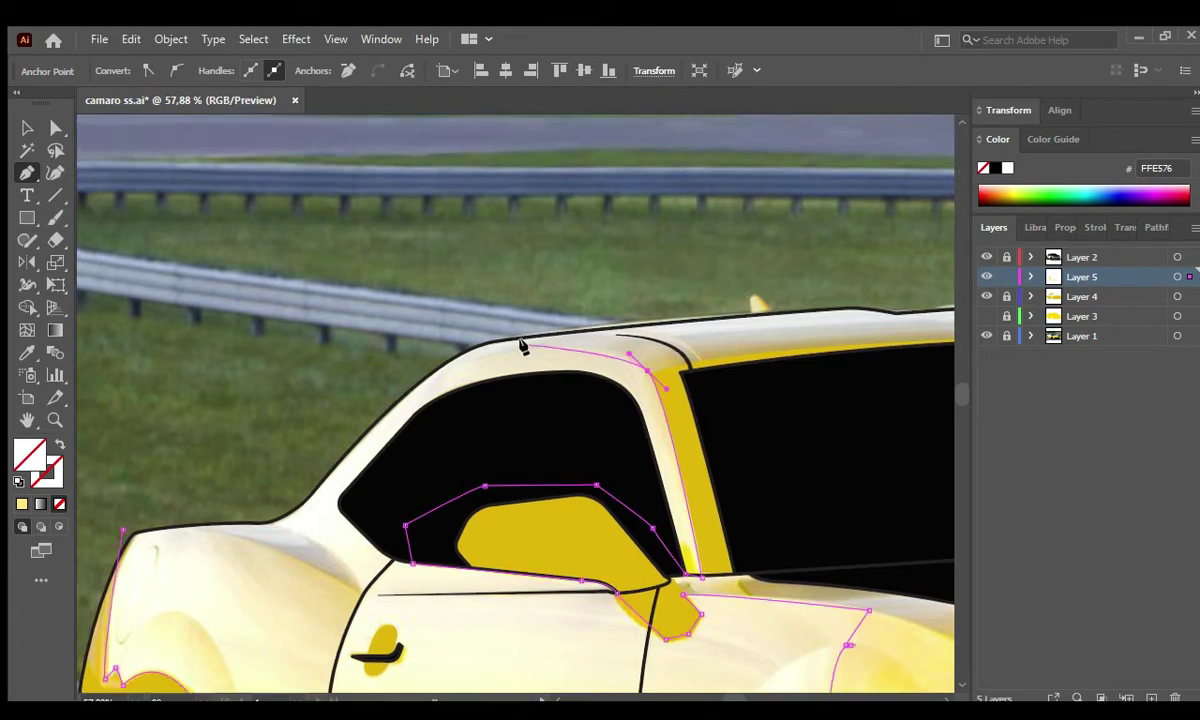
drag(592, 347, 335, 402)
scroll(474, 394, right, 5)
Add the remaining roof-line anchors to finish the roof highlight path.
click(348, 375)
click(622, 416)
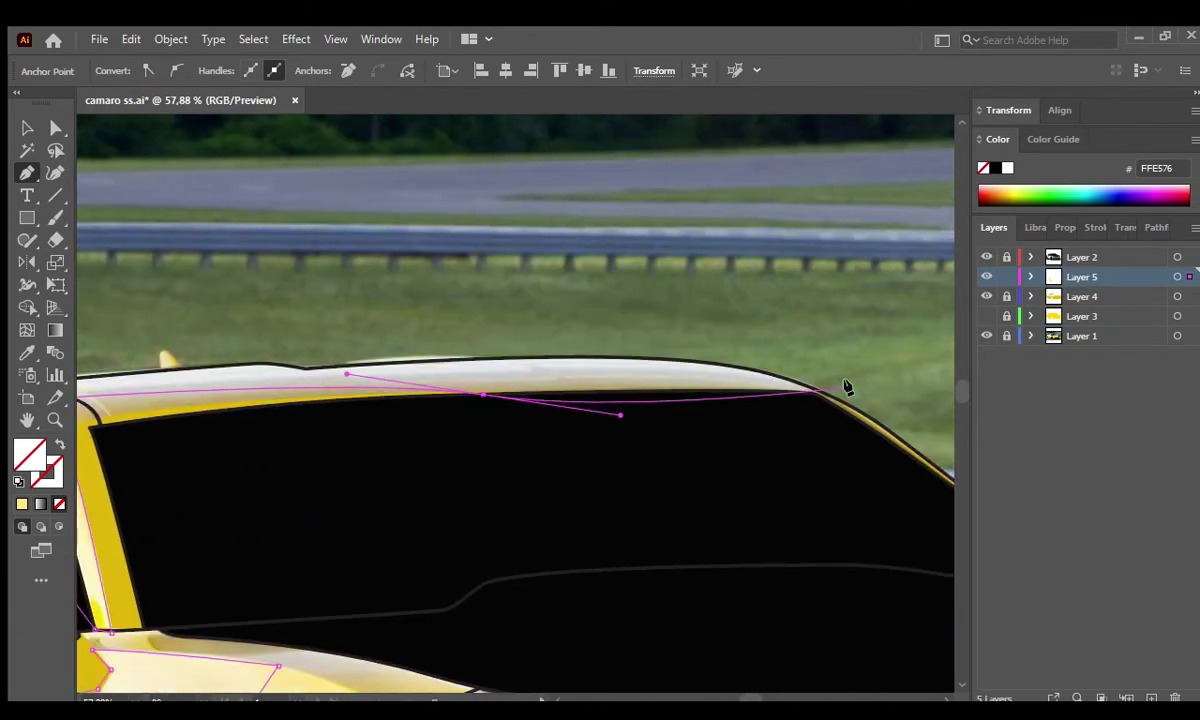
scroll(449, 345, left, 8)
scroll(449, 345, down, 2)
click(179, 506)
key(v)
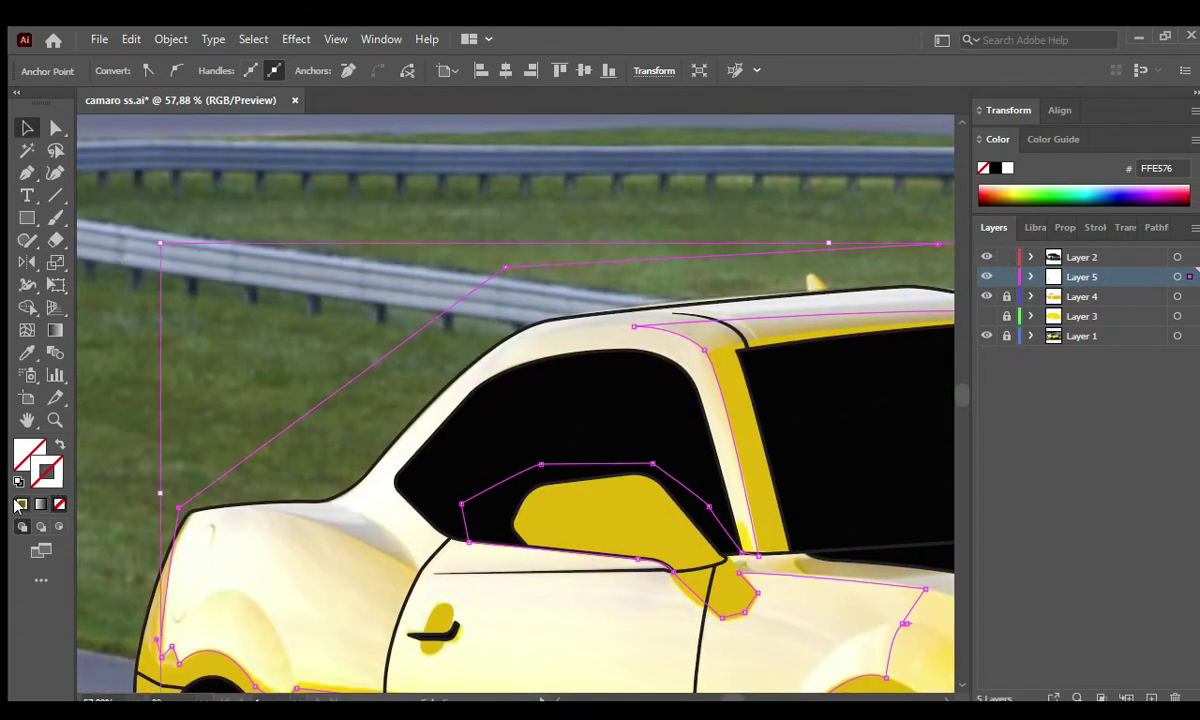
Select the side shading outline and drag its fender corner anchor onto the body line.
scroll(311, 509, down, 2)
click(321, 471)
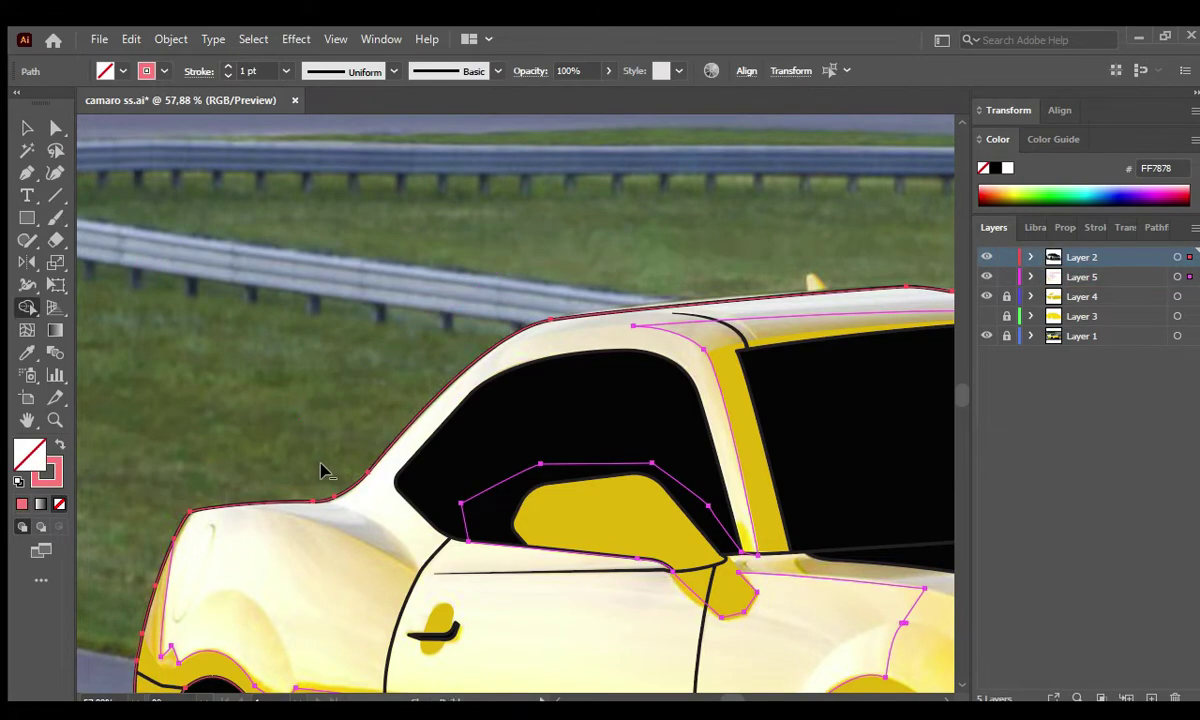
scroll(268, 383, down, 3)
scroll(216, 385, up, 3)
key(v)
click(598, 460)
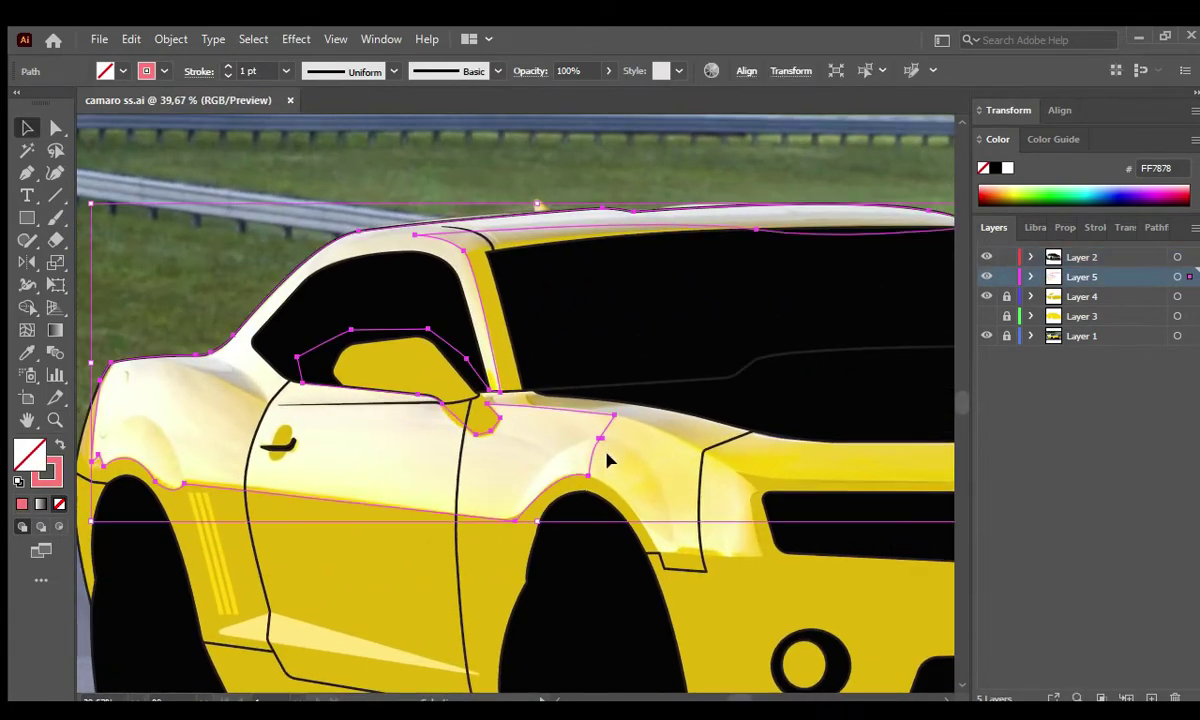
key(a)
click(568, 455)
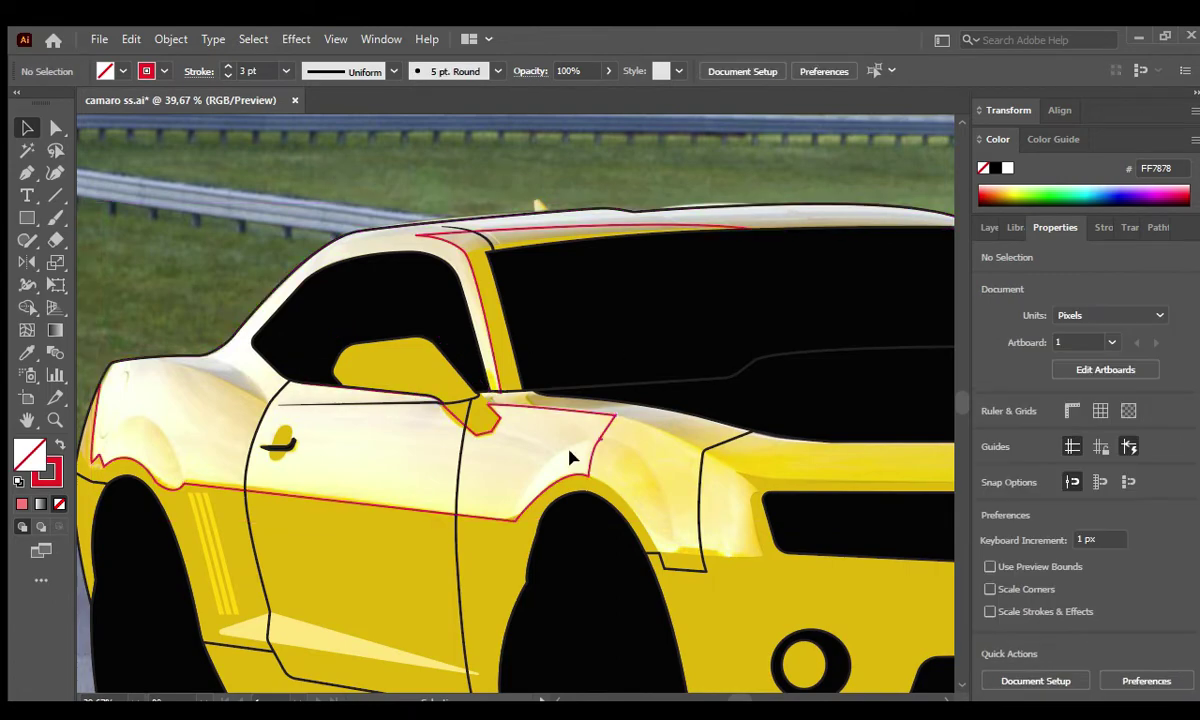
scroll(734, 560, up, 4)
scroll(645, 483, up, 4)
drag(645, 483, 659, 455)
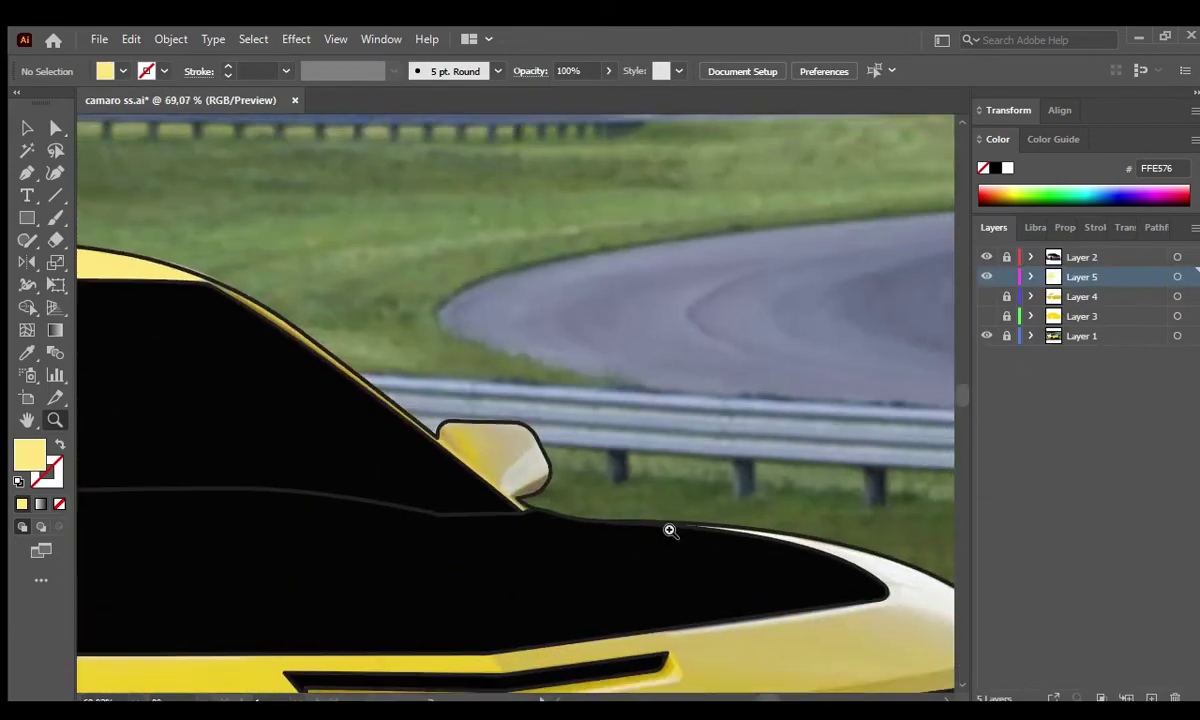
scroll(670, 530, up, 1)
Draw a closed #FFE576 highlight shape on the side mirror.
key(p)
click(541, 447)
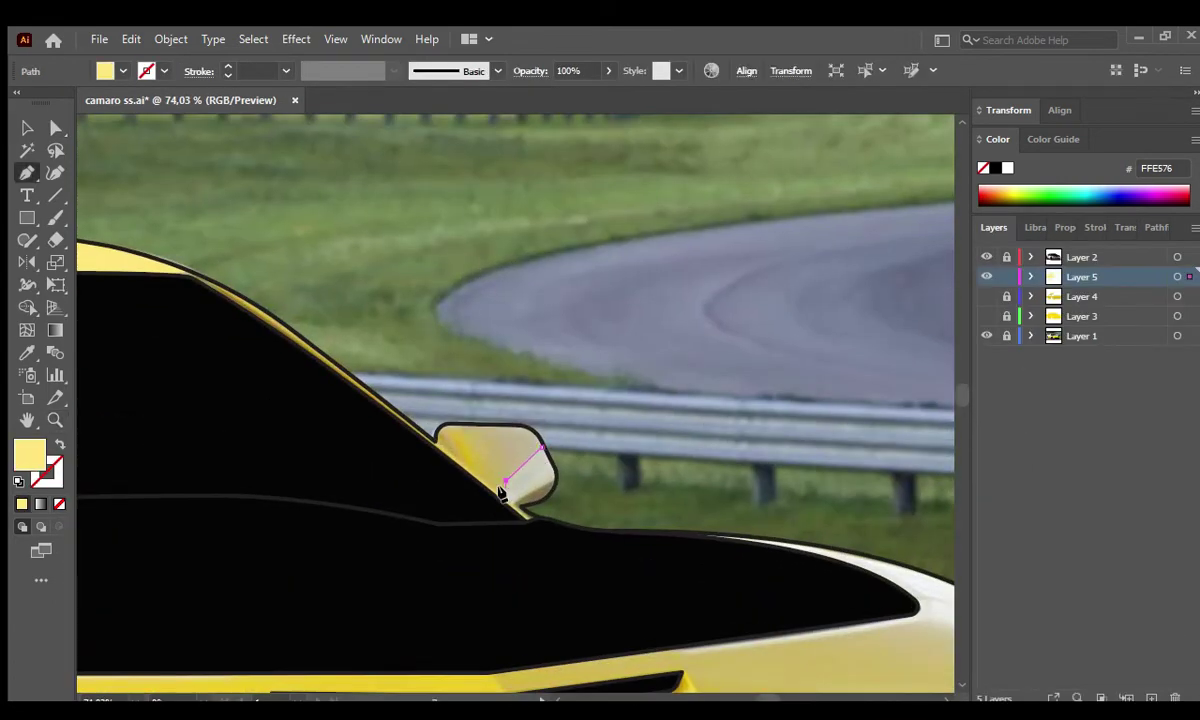
click(506, 481)
click(505, 500)
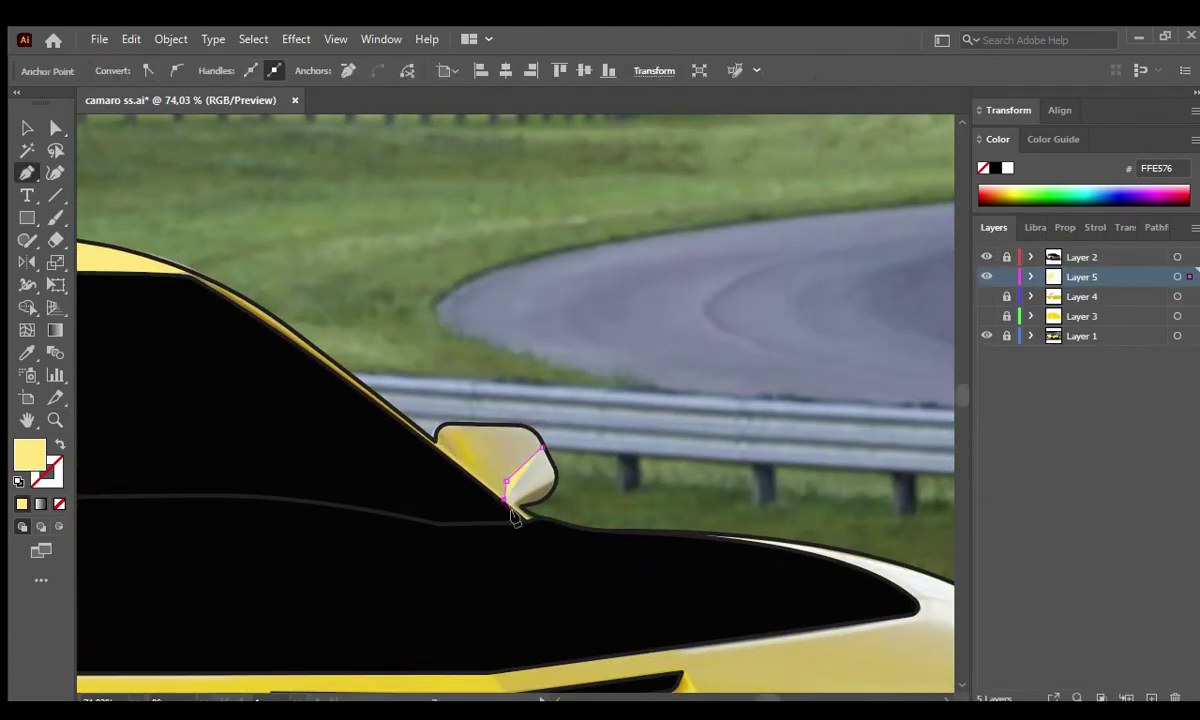
click(541, 447)
Trace a closed pale yellow highlight along the hood and fender edge.
drag(734, 461, 349, 351)
click(210, 419)
click(421, 468)
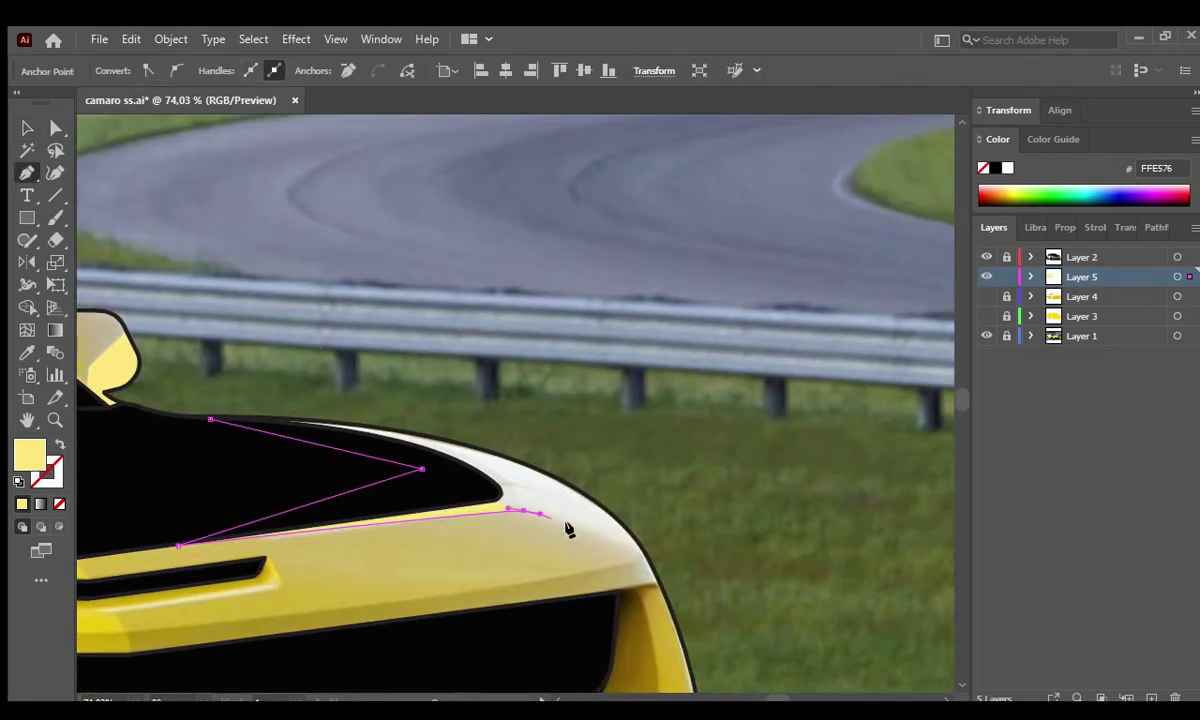
scroll(632, 549, up, 2)
drag(630, 519, 580, 497)
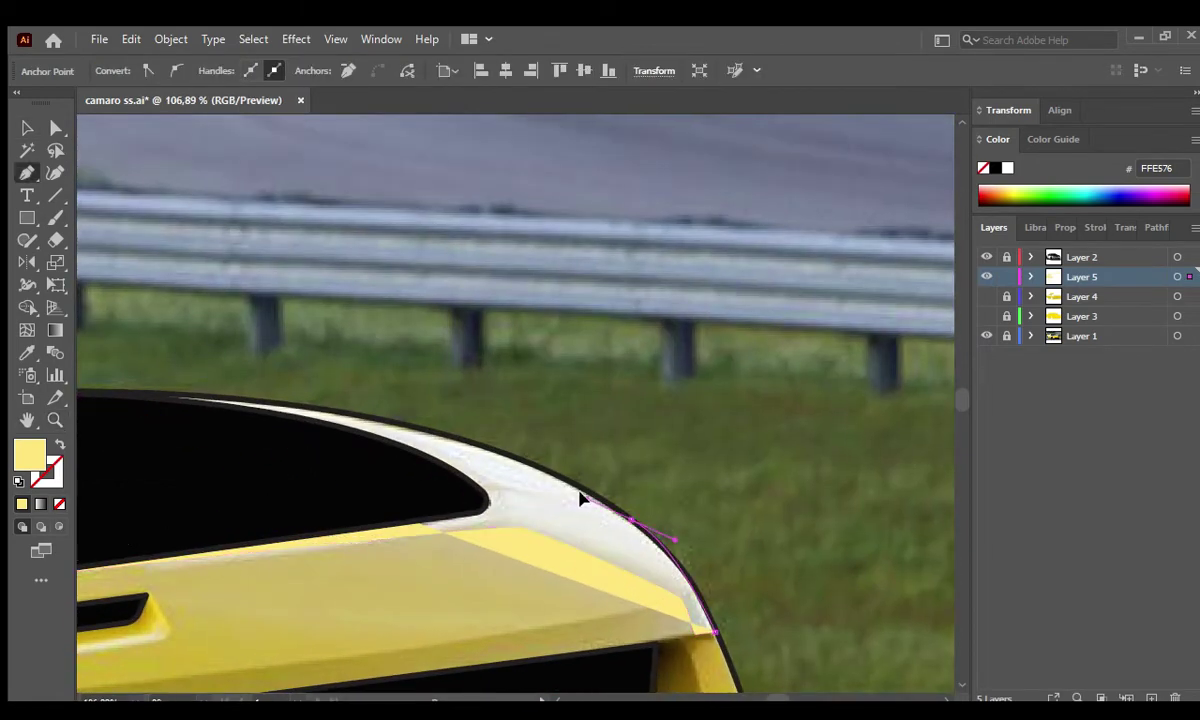
click(402, 423)
drag(402, 423, 740, 450)
key(v)
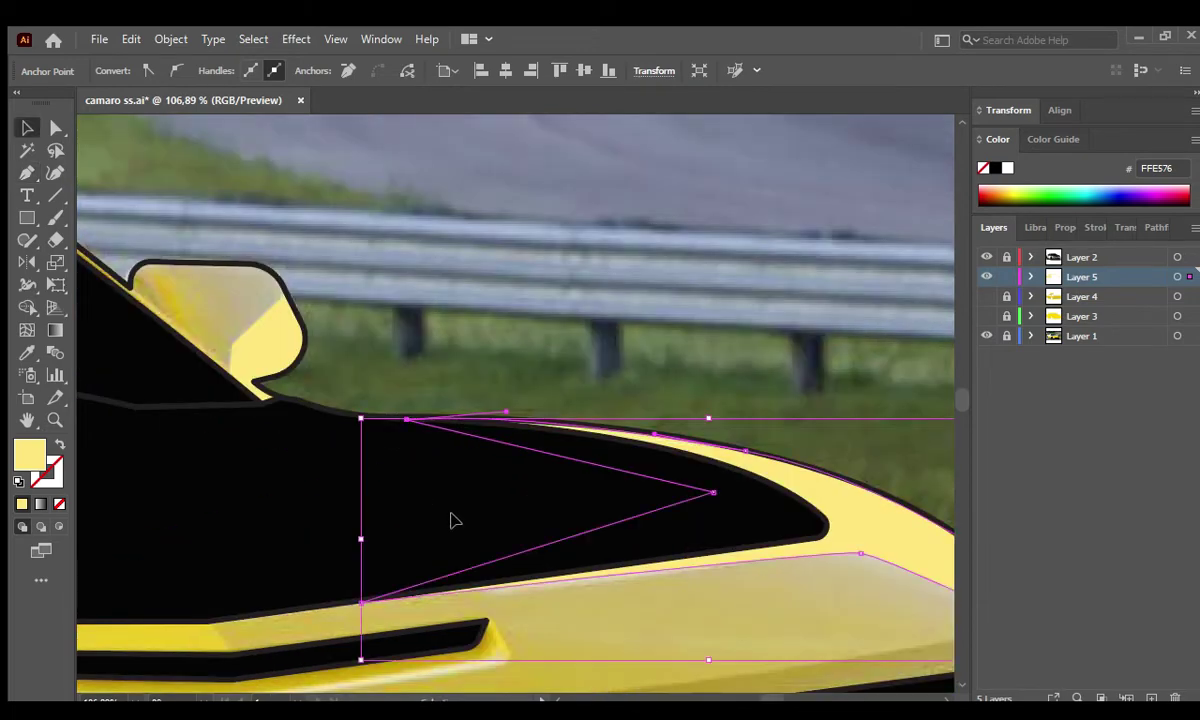
Add a closed highlight shape just below the bumper vent.
key(p)
scroll(450, 520, up, 2)
click(612, 452)
click(630, 484)
click(313, 526)
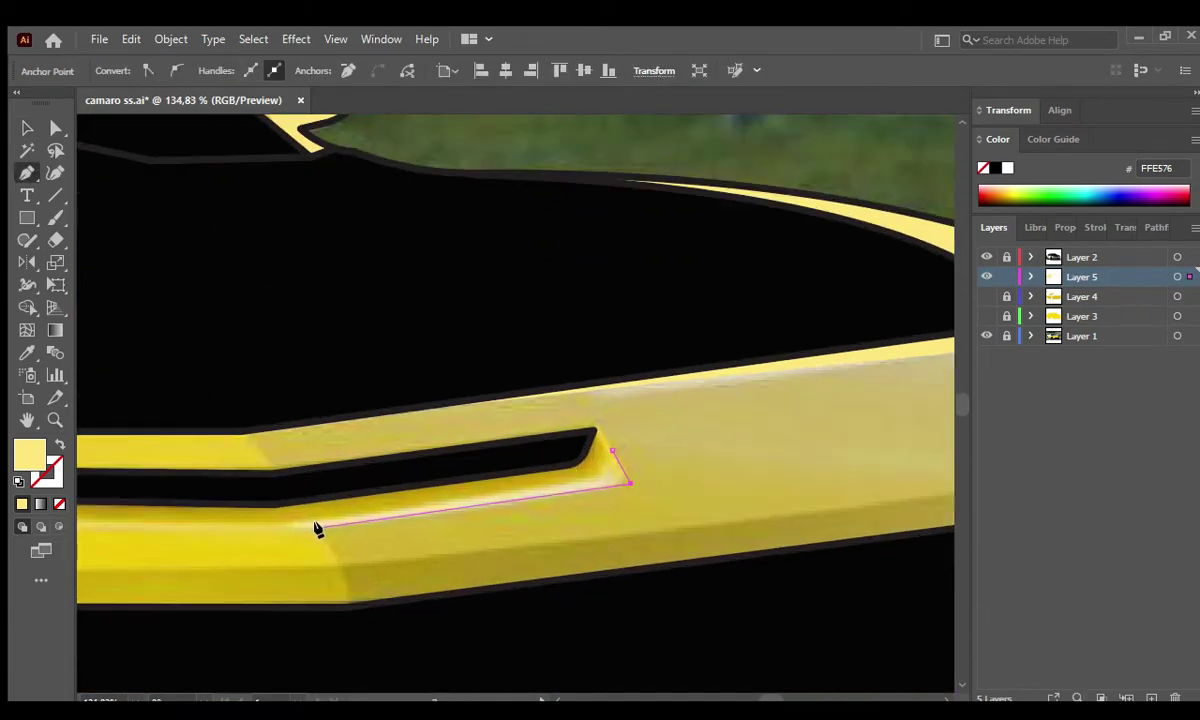
click(612, 452)
key(v)
key(ctrl+shift+a)
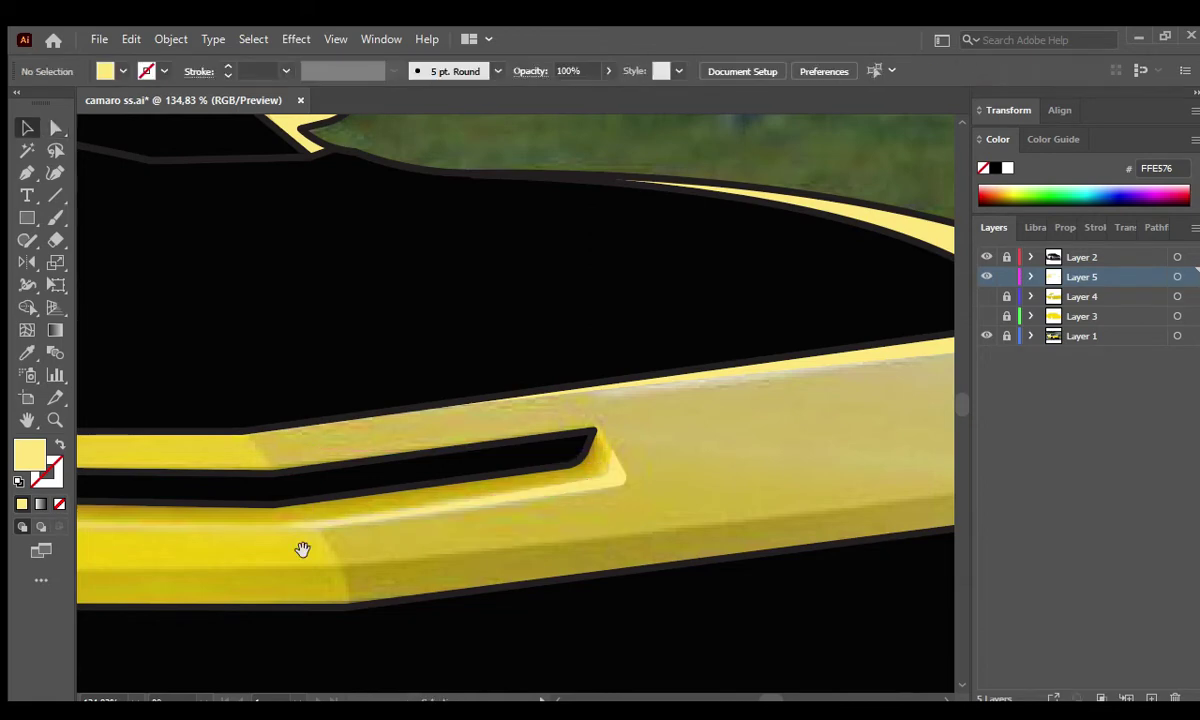
Add a second highlight along the lower bumper vent edge.
drag(303, 549, 586, 546)
click(192, 519)
click(593, 519)
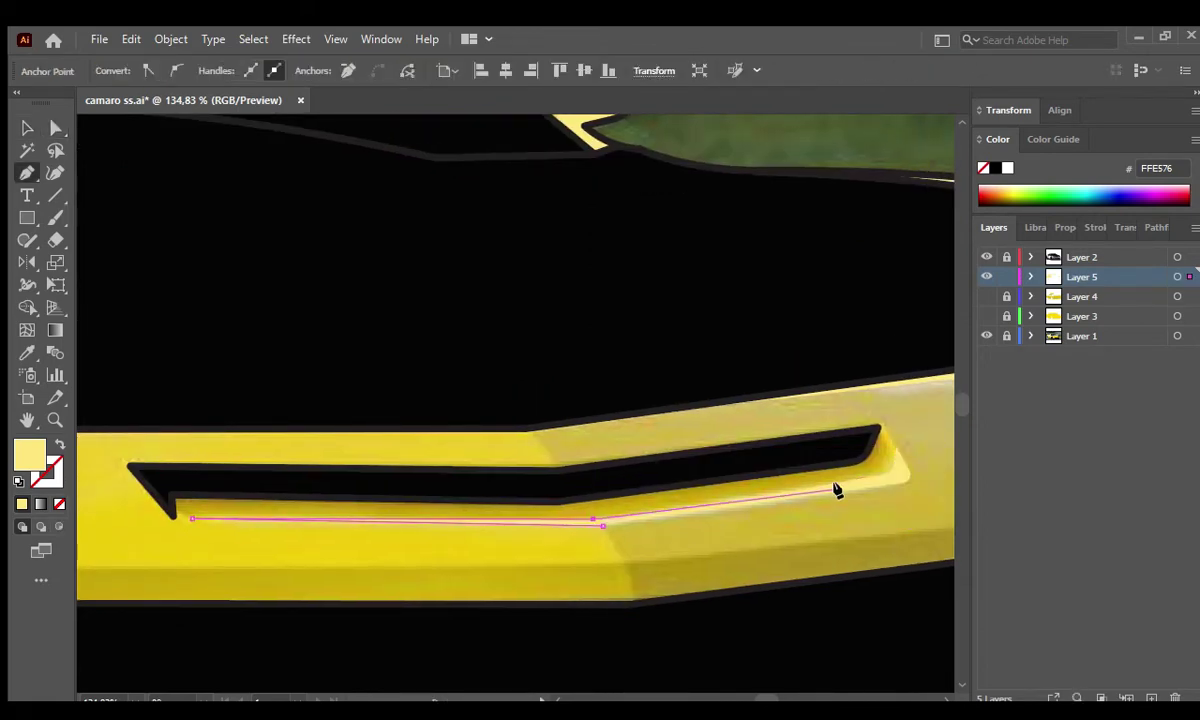
click(897, 468)
key(v)
key(ctrl+shift+a)
key(ctrl+0)
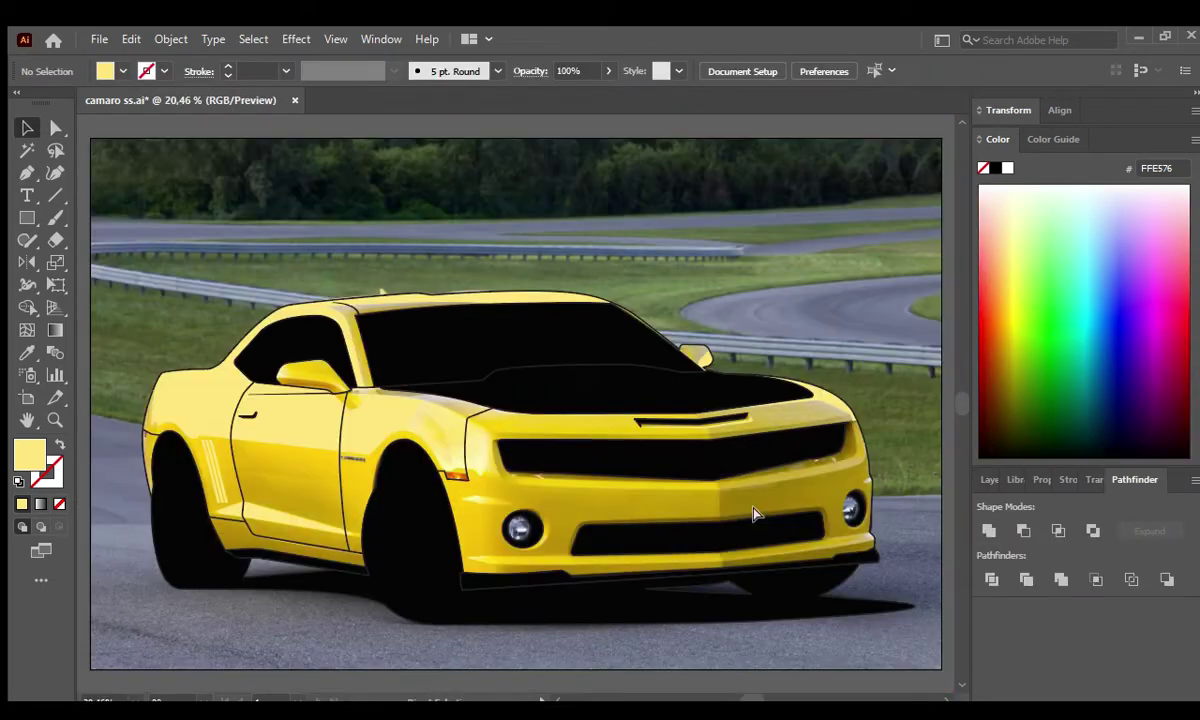
Draw a pale yellow highlight on the front fender.
scroll(477, 522, up, 3)
key(p)
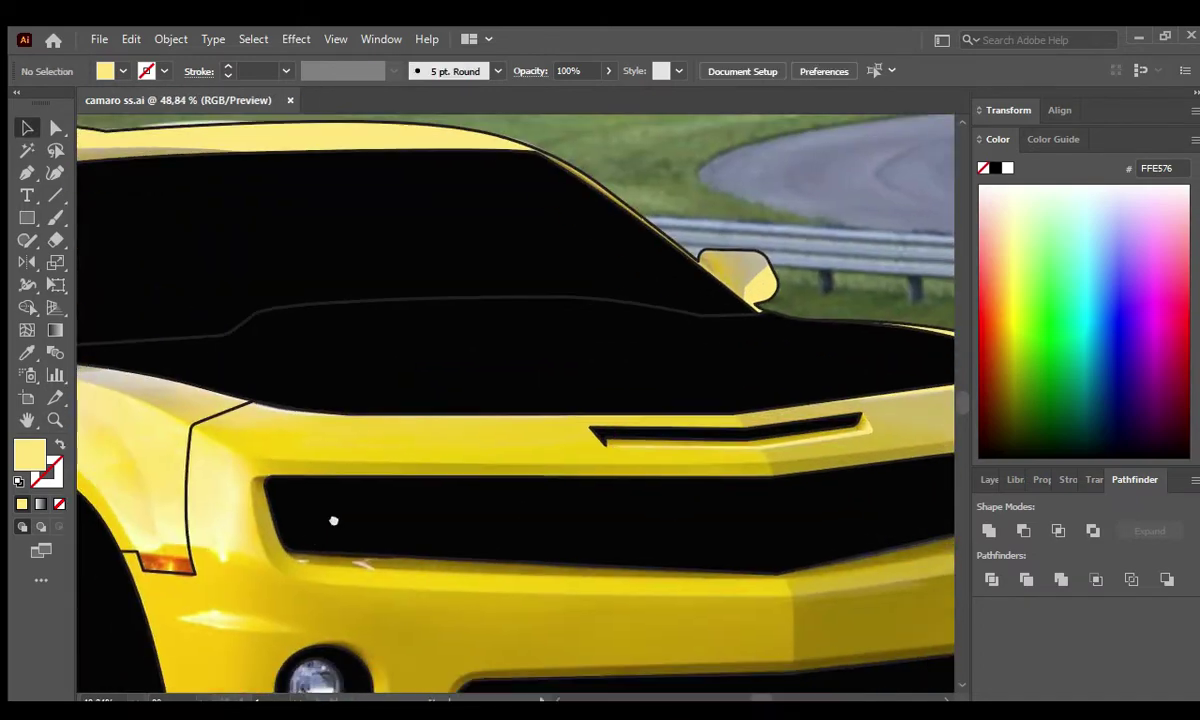
scroll(403, 531, up, 3)
click(406, 529)
click(464, 516)
click(605, 554)
ctrl+click(450, 590)
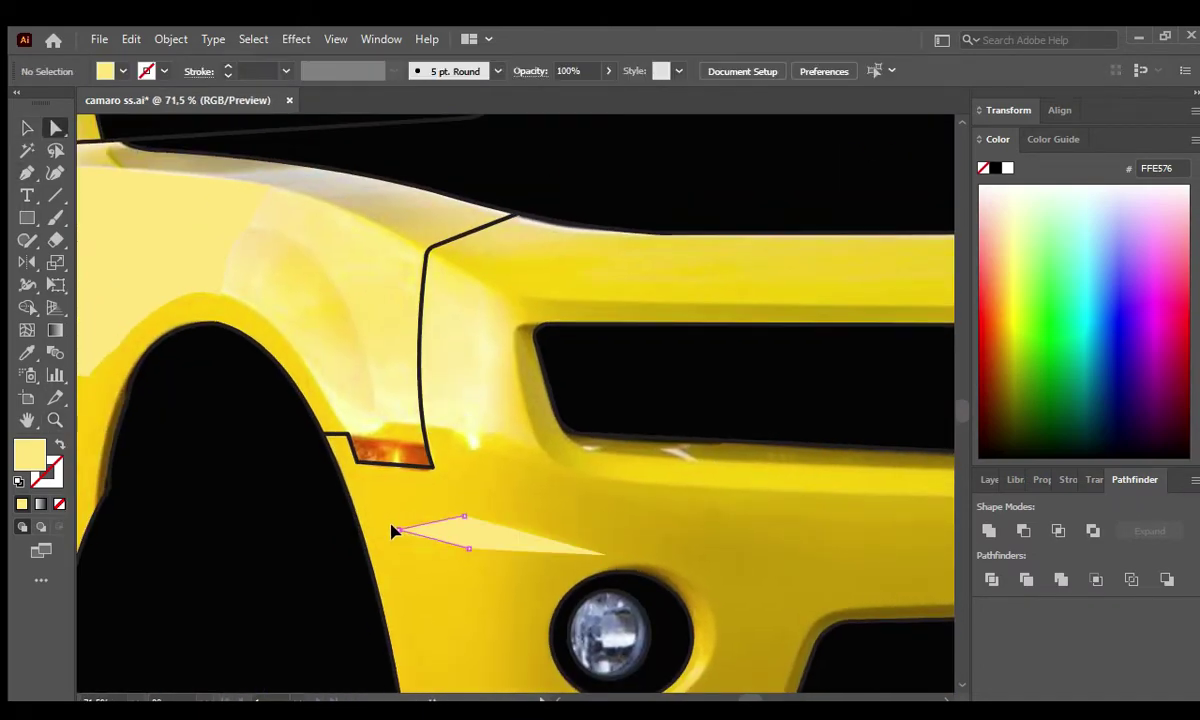
Trace a closed highlight strip along the lower bumper lip.
drag(394, 530, 490, 429)
click(458, 621)
drag(502, 633, 324, 375)
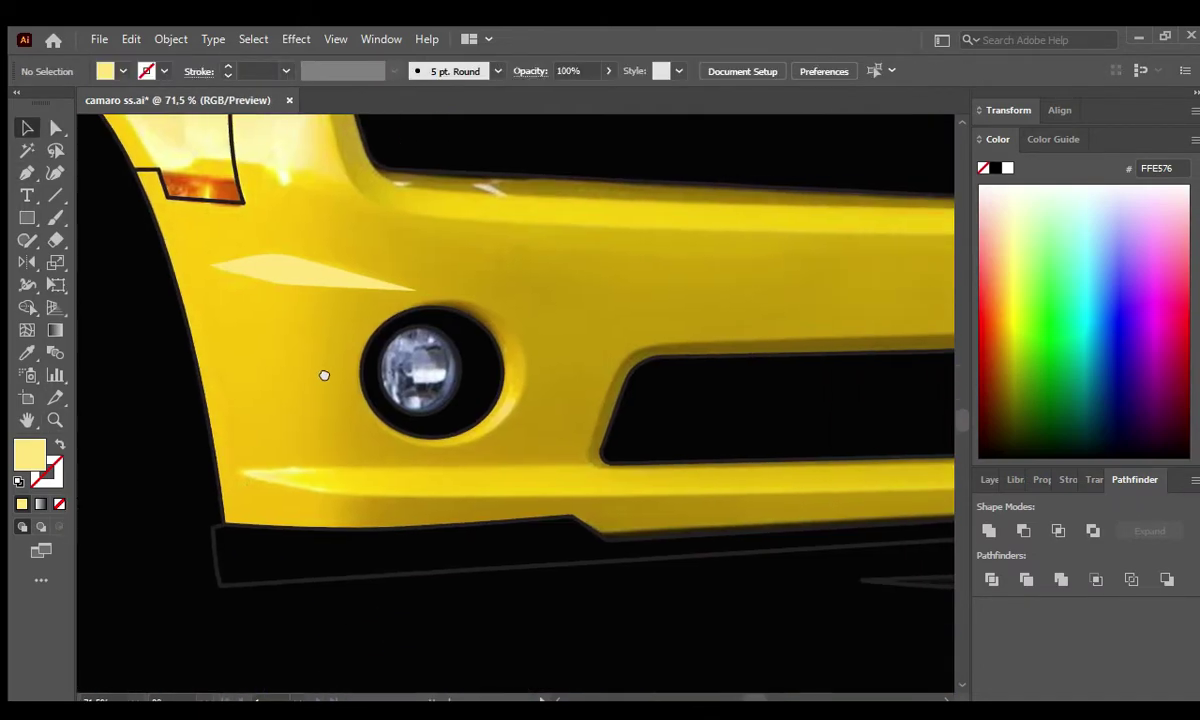
click(338, 467)
click(387, 467)
click(438, 467)
scroll(440, 468, left, 1)
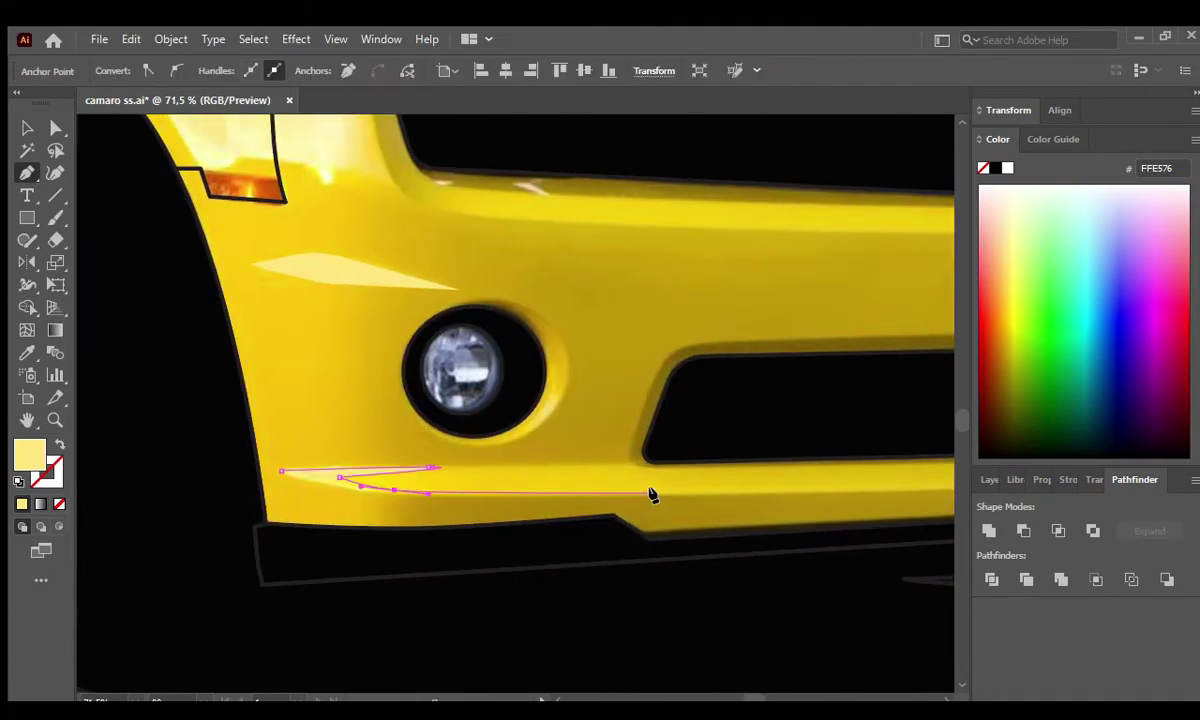
click(281, 470)
ctrl+click(362, 432)
Draw a curved highlight beside the fog light.
alt+scroll(643, 463, up, 2)
alt+scroll(643, 463, up, 2)
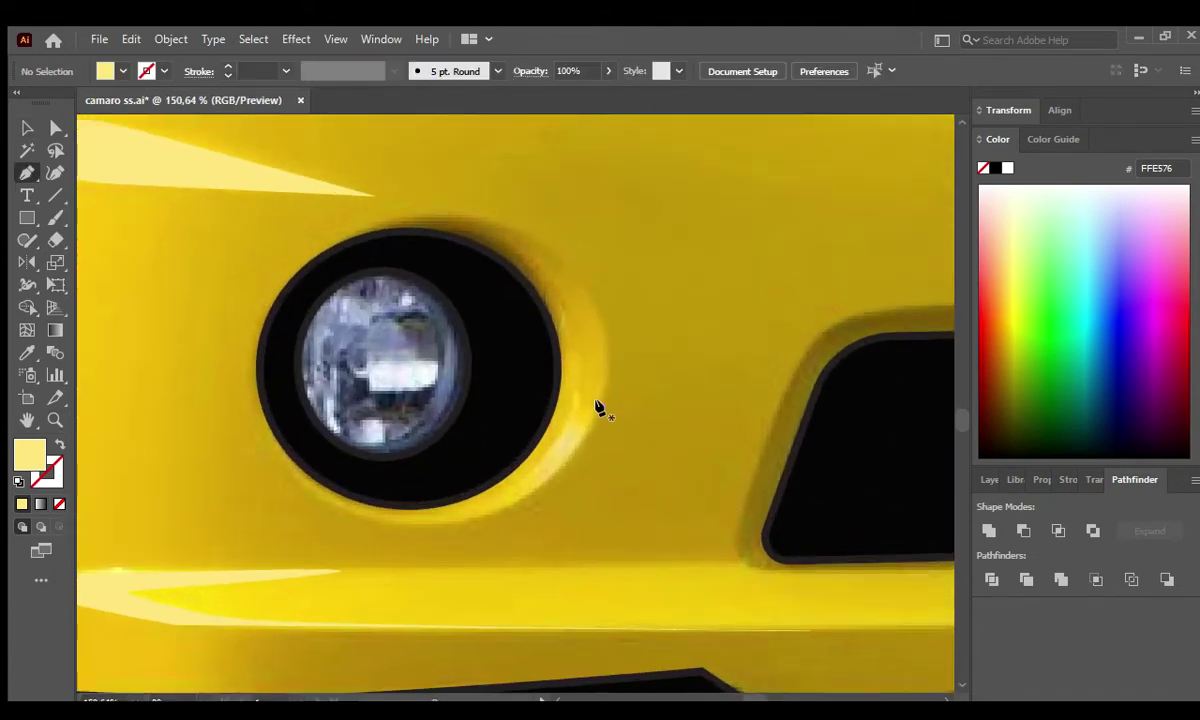
click(597, 408)
drag(540, 490, 487, 525)
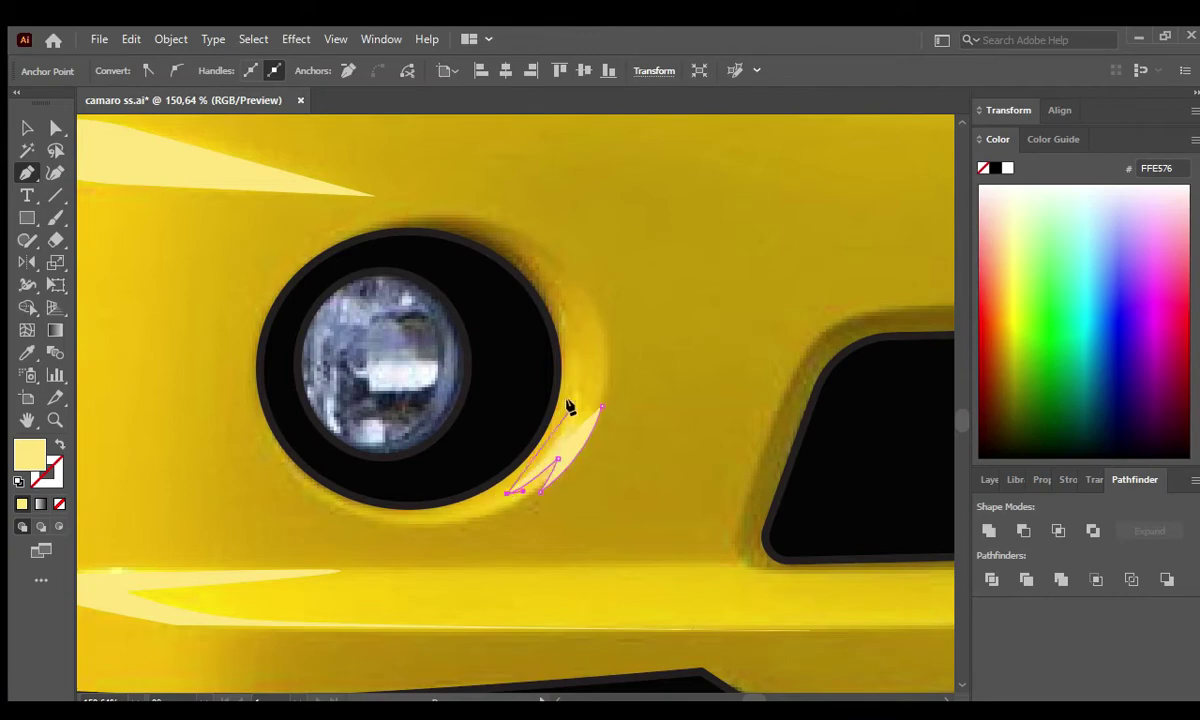
click(605, 390)
Add a closed highlight on the right bumper corner.
alt+scroll(718, 490, down, 4)
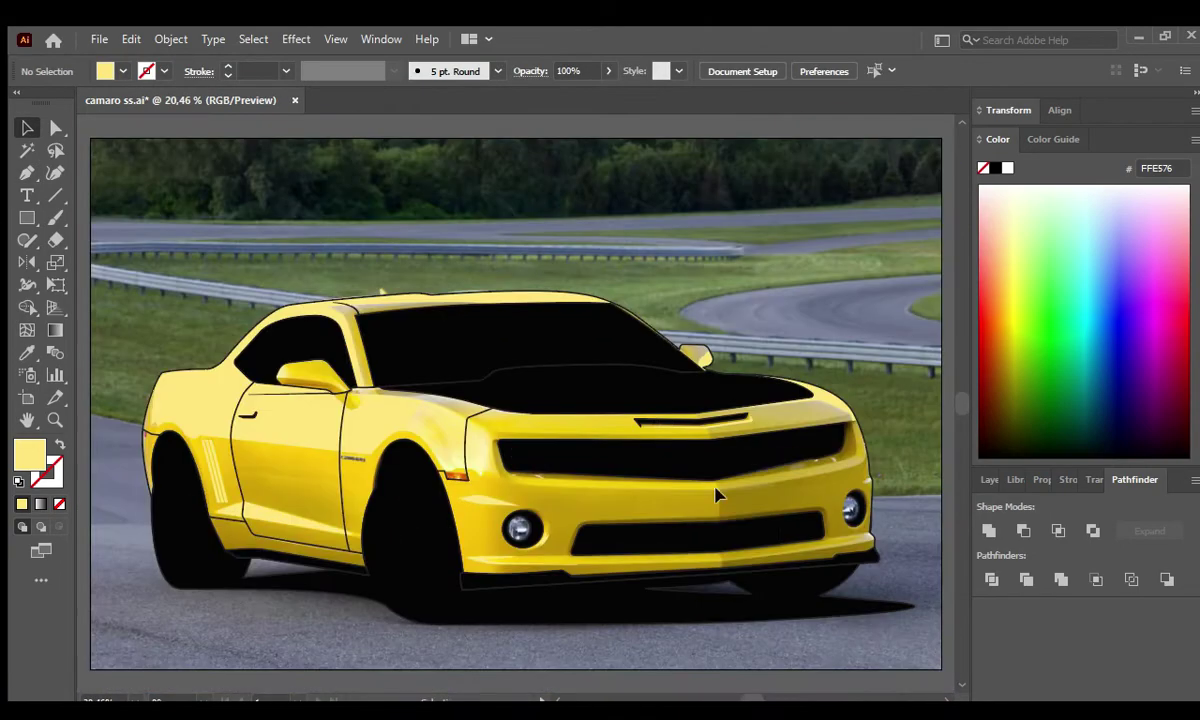
alt+scroll(903, 573, up, 1)
alt+scroll(718, 552, up, 1)
click(615, 538)
click(748, 517)
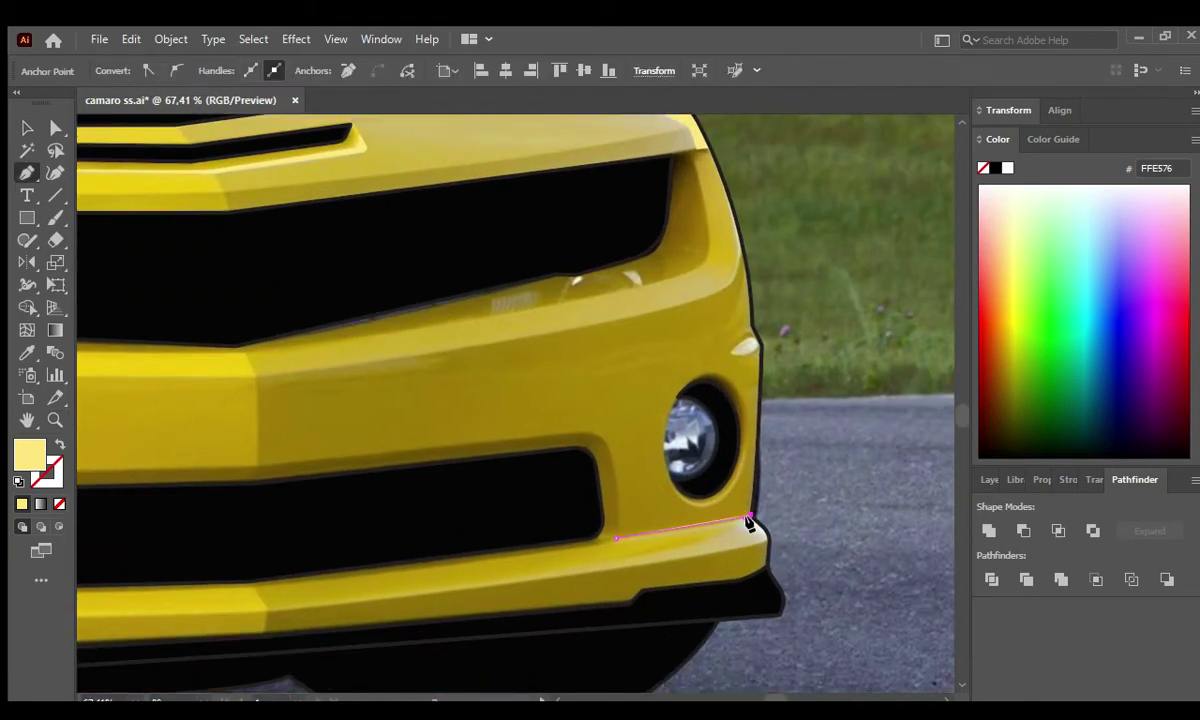
click(364, 601)
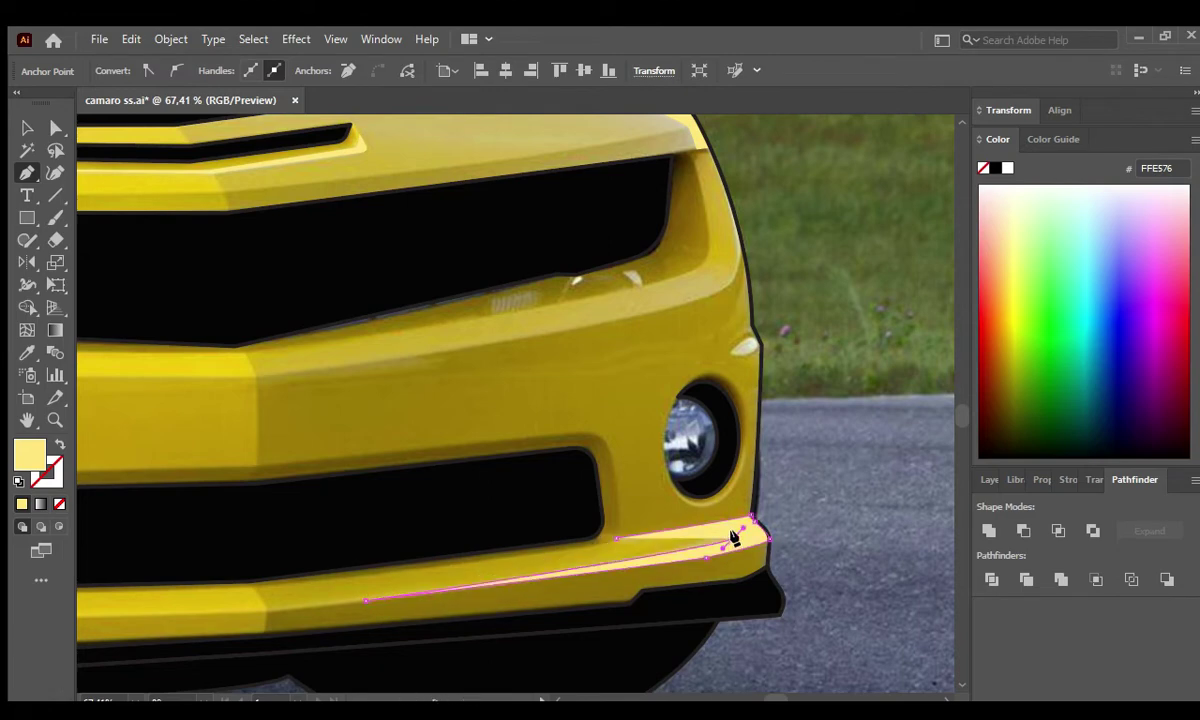
click(615, 538)
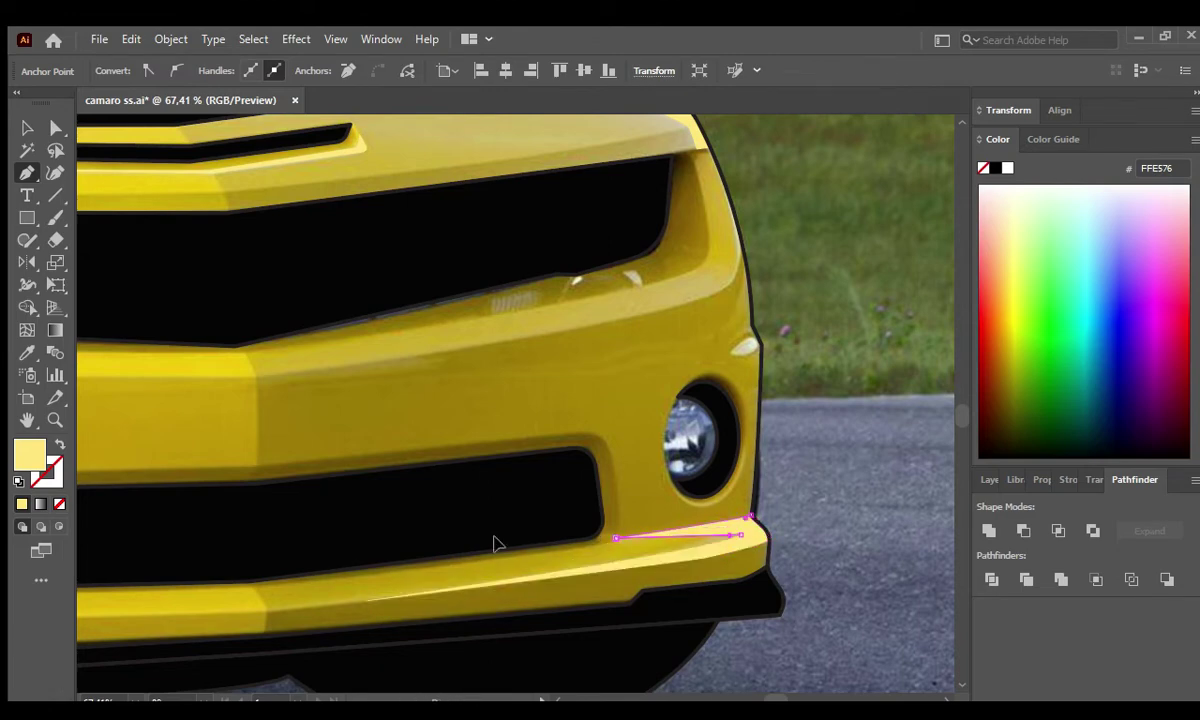
ctrl+click(737, 536)
Zoom in and close a small highlight above the right fog light.
key(z)
click(713, 333)
key(p)
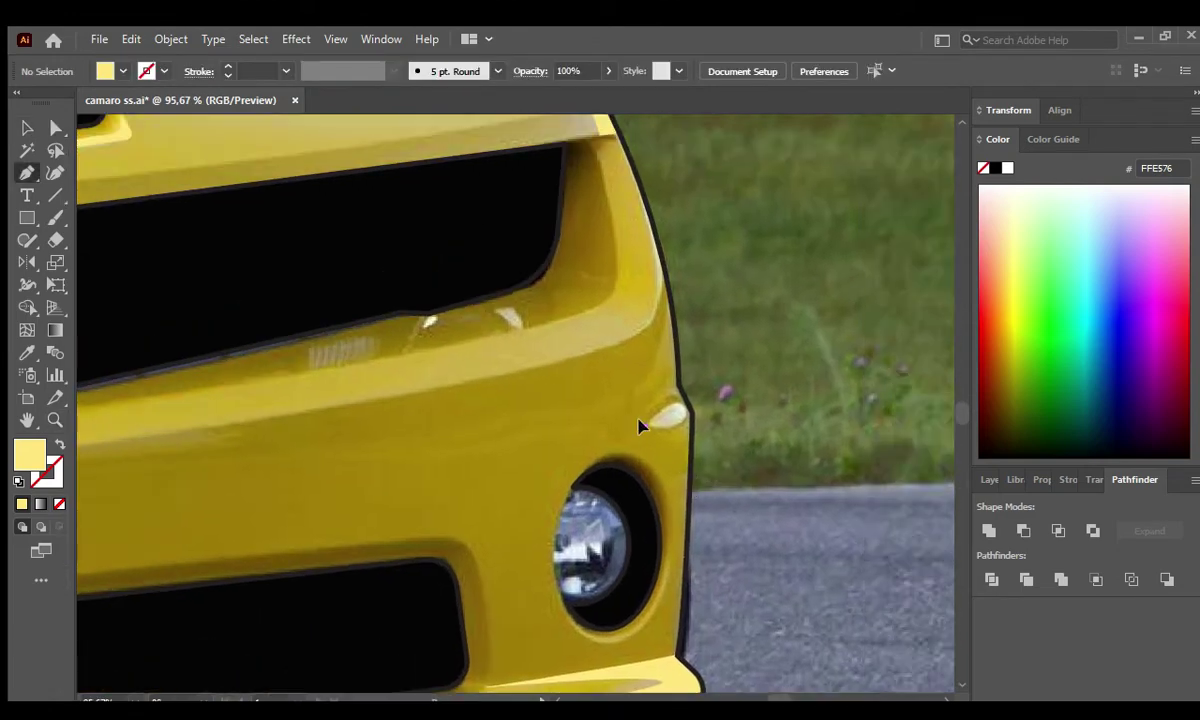
click(685, 408)
ctrl+click(585, 424)
Draw a crescent highlight around the fog light and refine its lower curve.
scroll(590, 540, up, 2)
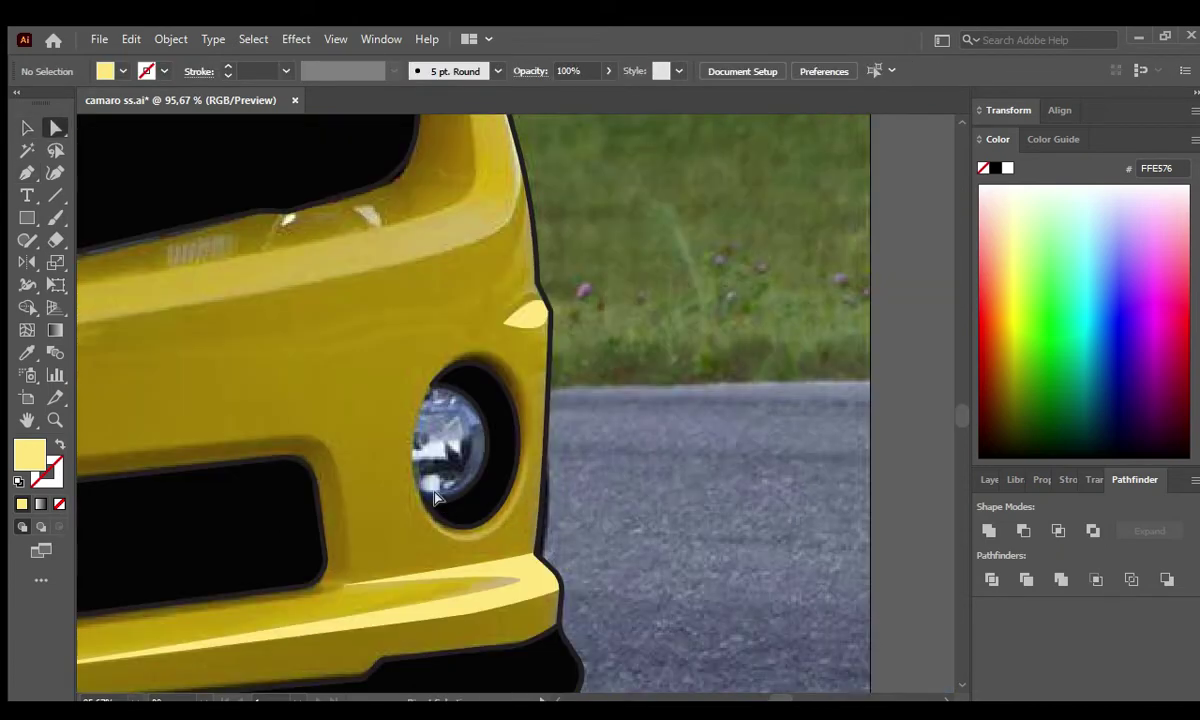
scroll(450, 425, up, 2)
click(413, 528)
drag(503, 568, 540, 550)
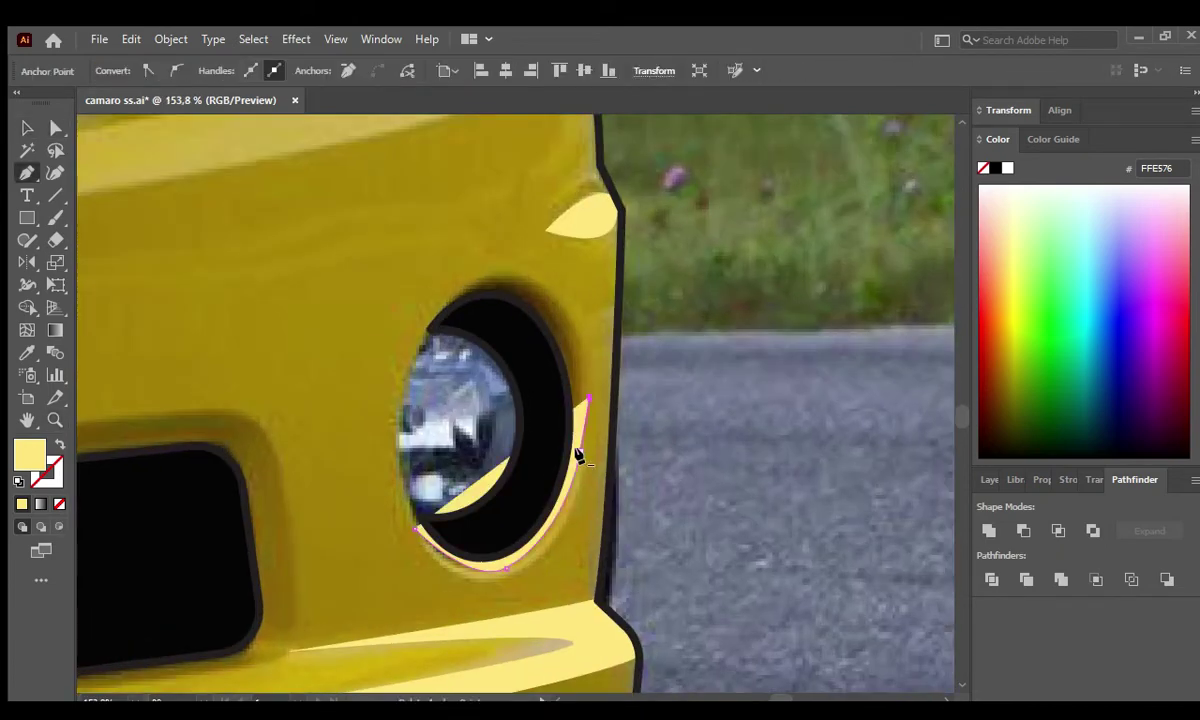
click(415, 530)
ctrl+click(363, 455)
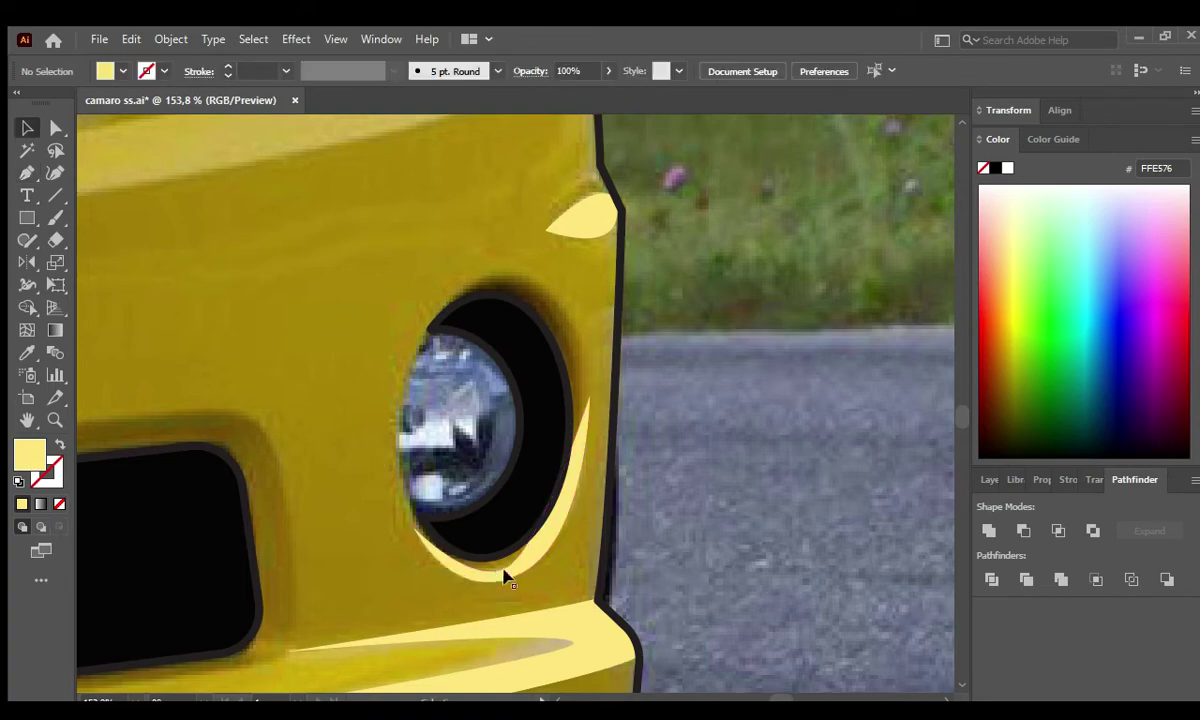
drag(508, 566, 565, 537)
ctrl+click(370, 549)
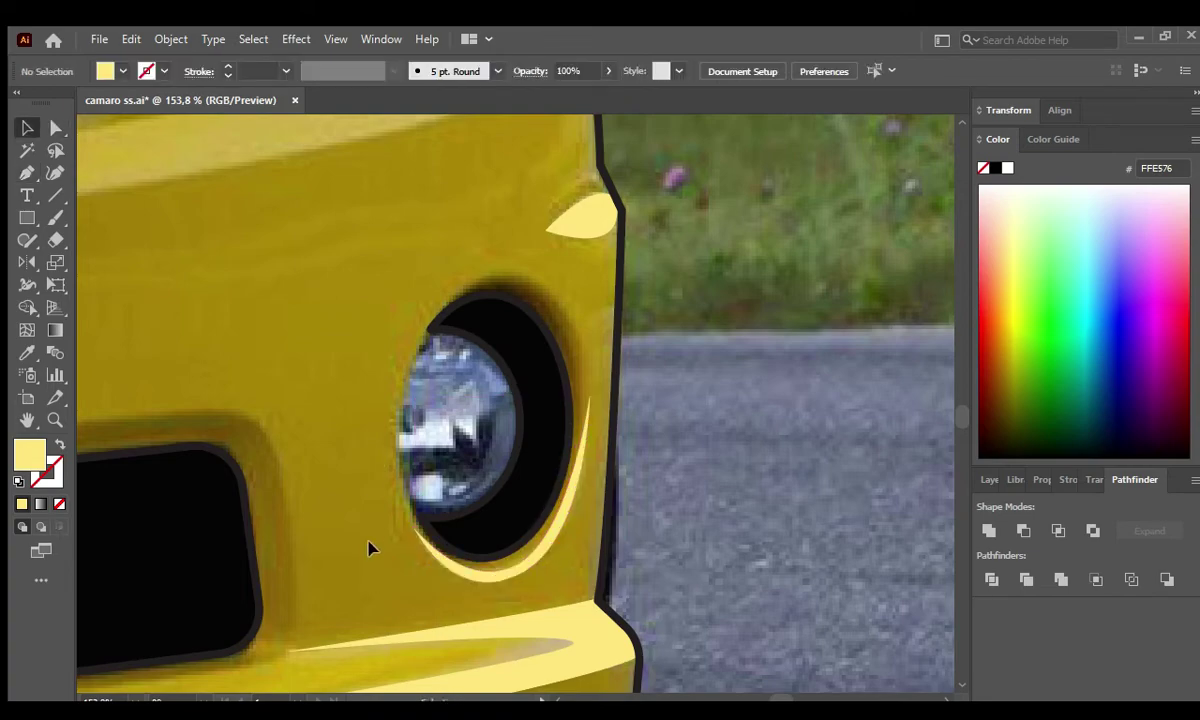
key(ctrl+0)
key(p)
scroll(256, 363, up, 5)
Complete the curved mirror highlight outline and finish the path.
drag(397, 396, 412, 440)
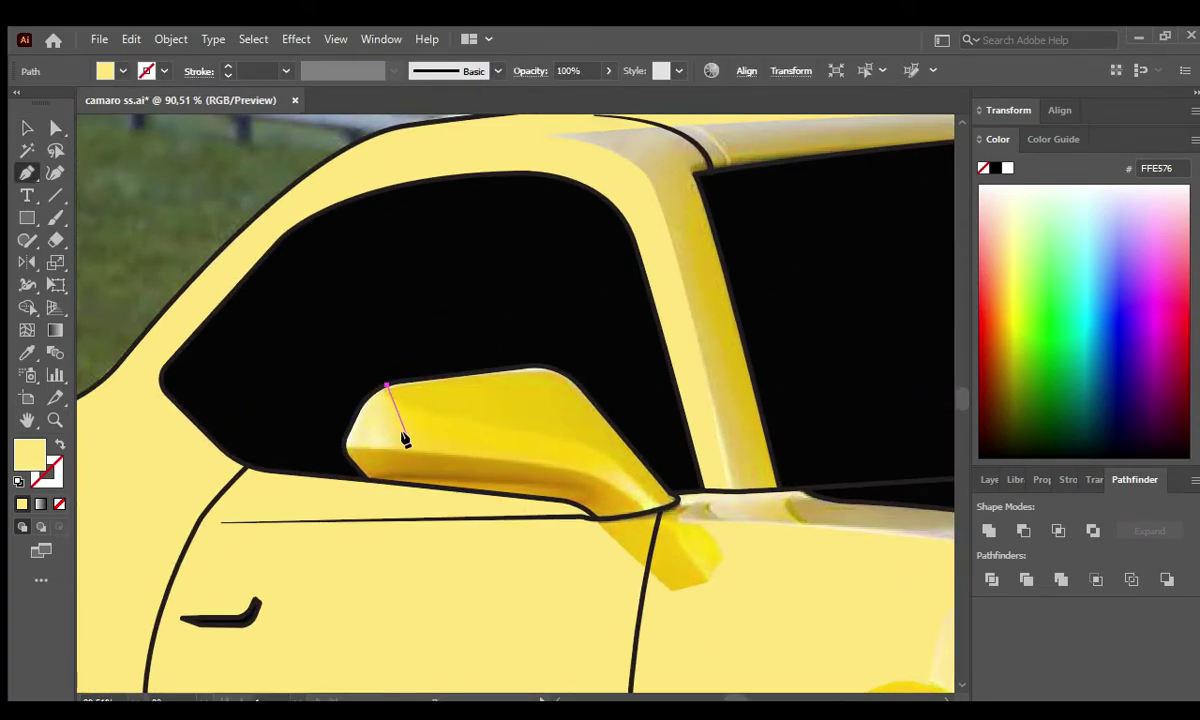
drag(336, 448, 487, 456)
click(385, 388)
key(v)
key(ctrl+shift+a)
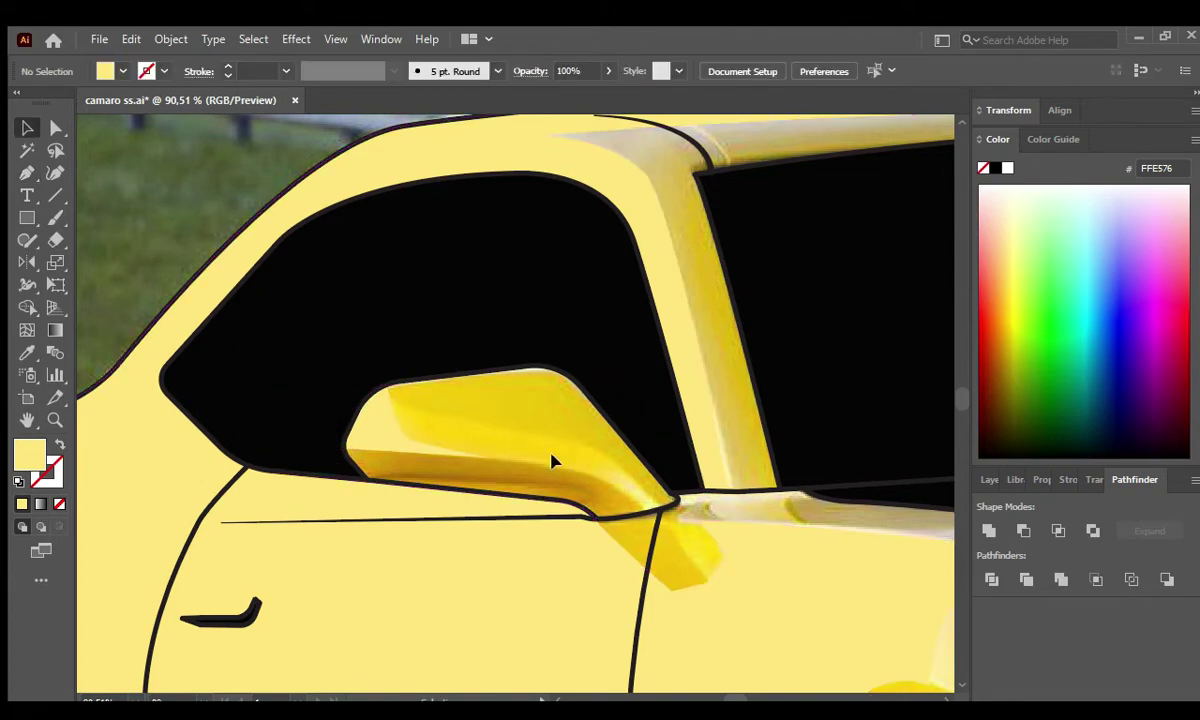
drag(643, 512, 590, 478)
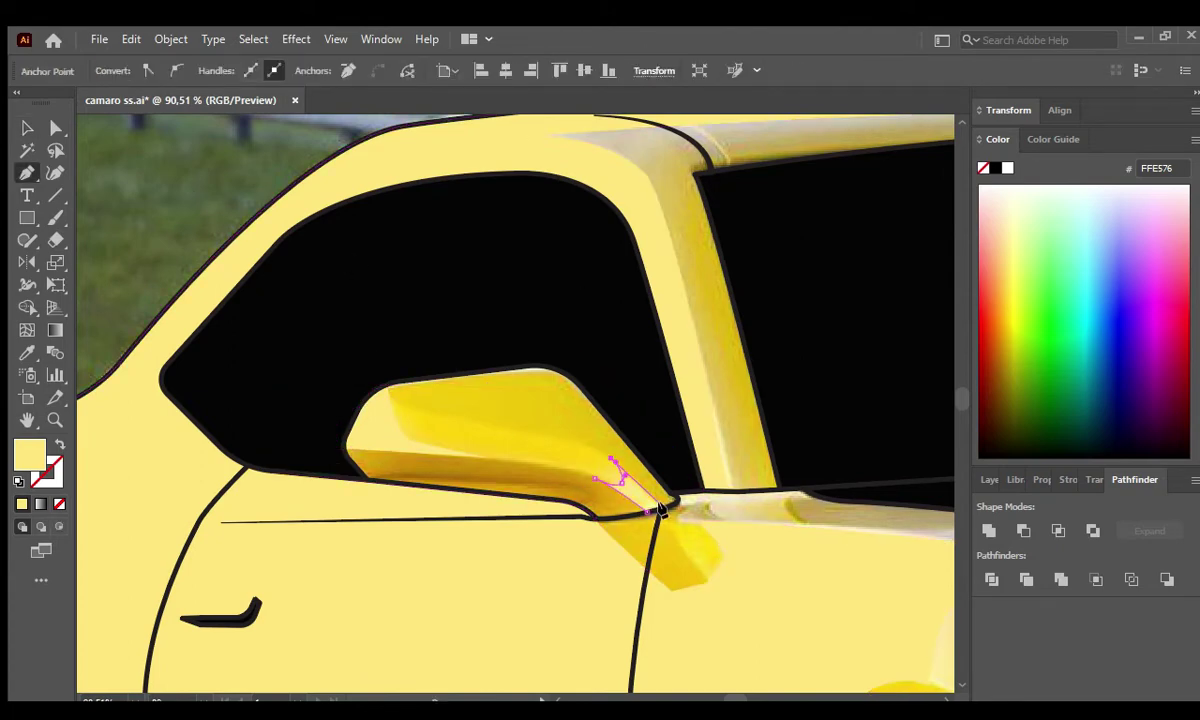
key(Escape)
key(ctrl+0)
key(ctrl+shift+a)
Trace a closed pale yellow strip along the body line below the windows.
key(z)
scroll(823, 530, up, 3)
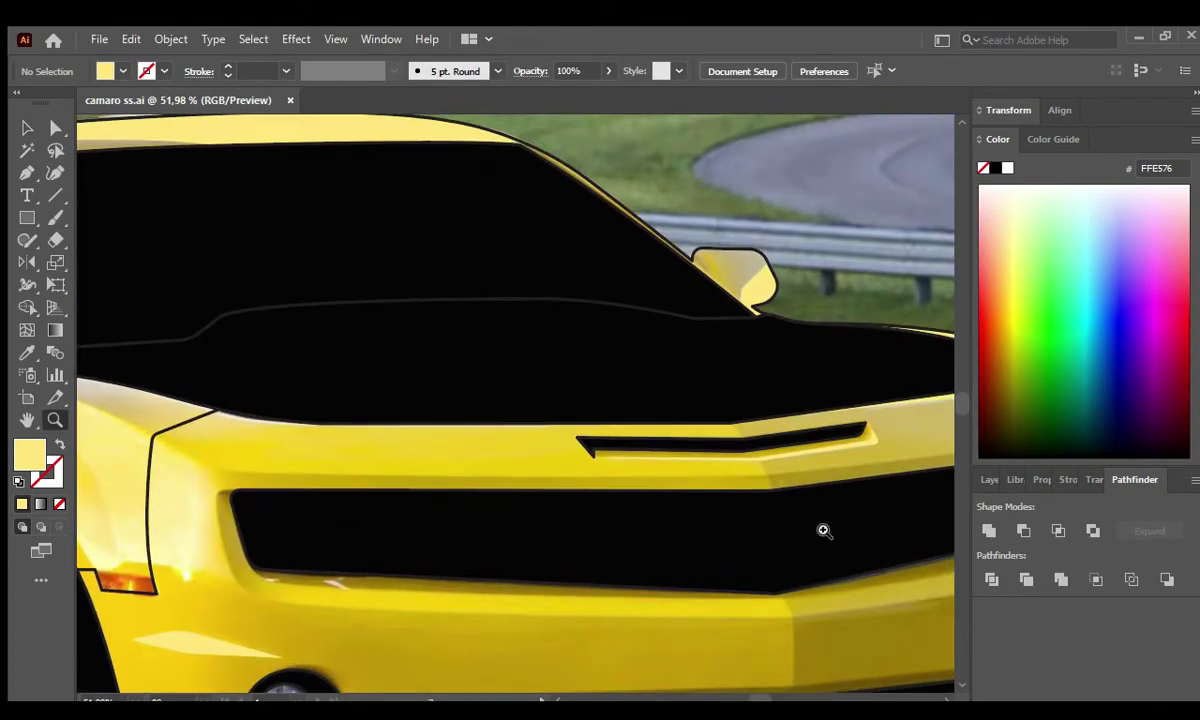
key(ctrl+0)
scroll(670, 508, up, 3)
scroll(442, 495, up, 3)
key(p)
click(323, 478)
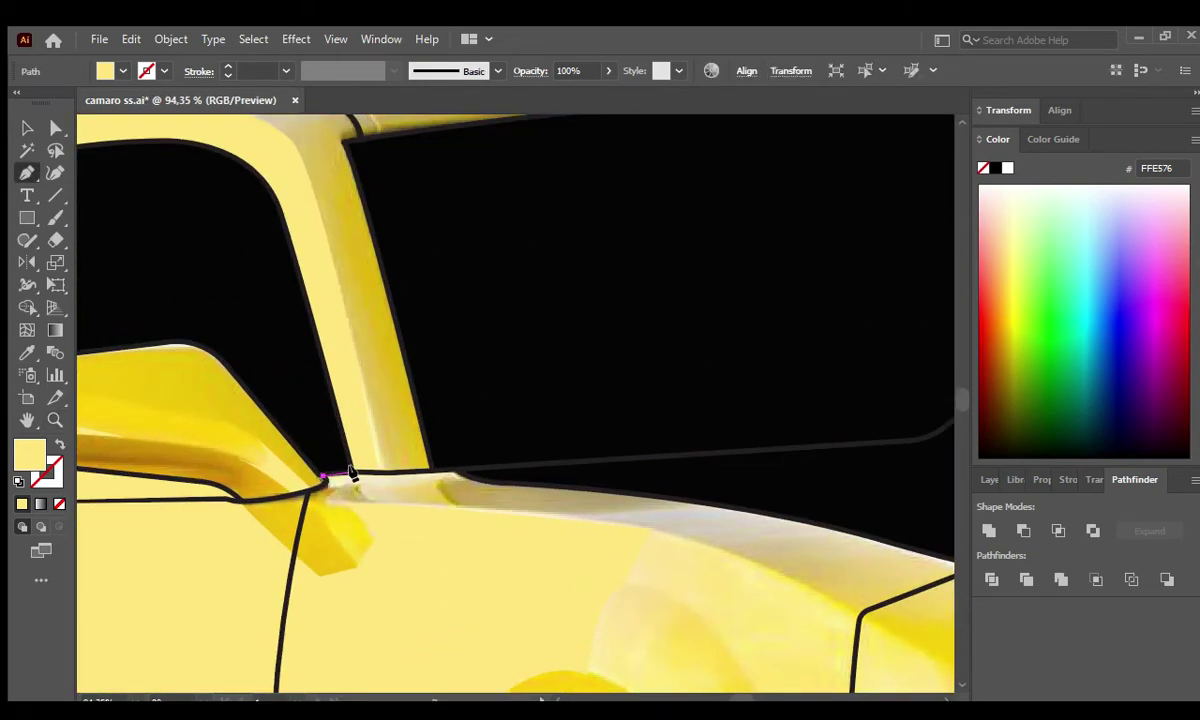
drag(352, 473, 391, 477)
drag(472, 480, 455, 434)
mouse_move(544, 437)
mouse_down()
mouse_move(611, 455)
mouse_move(552, 461)
mouse_move(581, 482)
mouse_up()
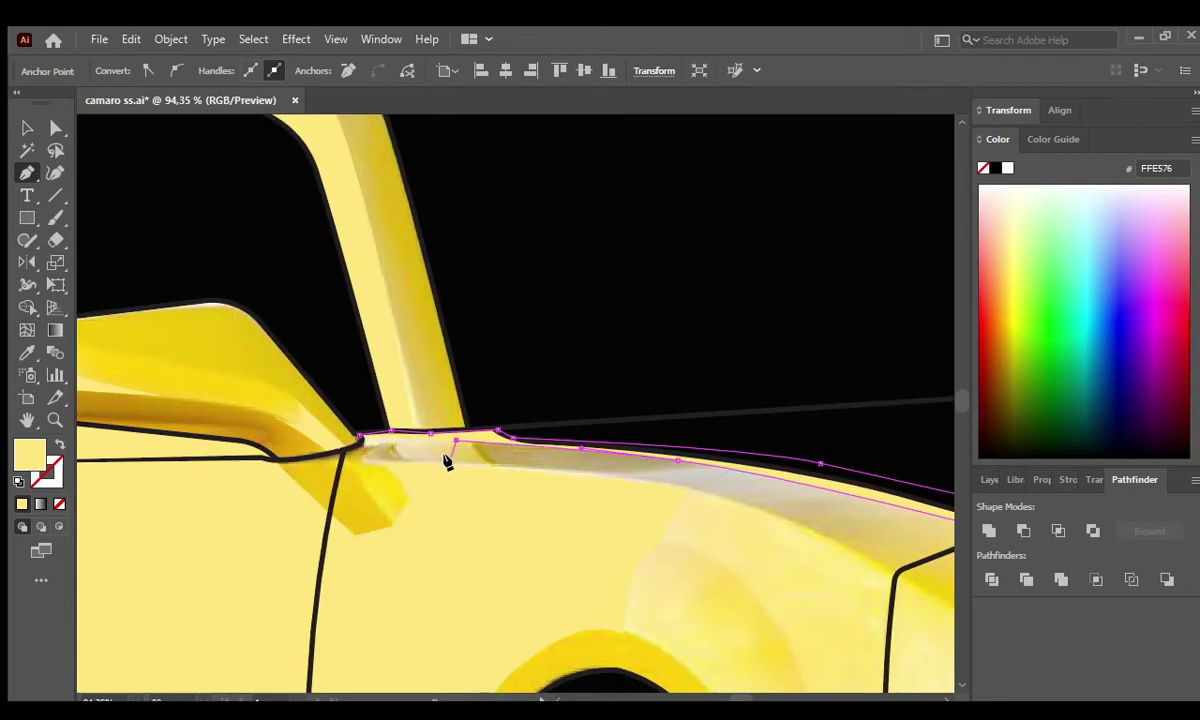
click(448, 460)
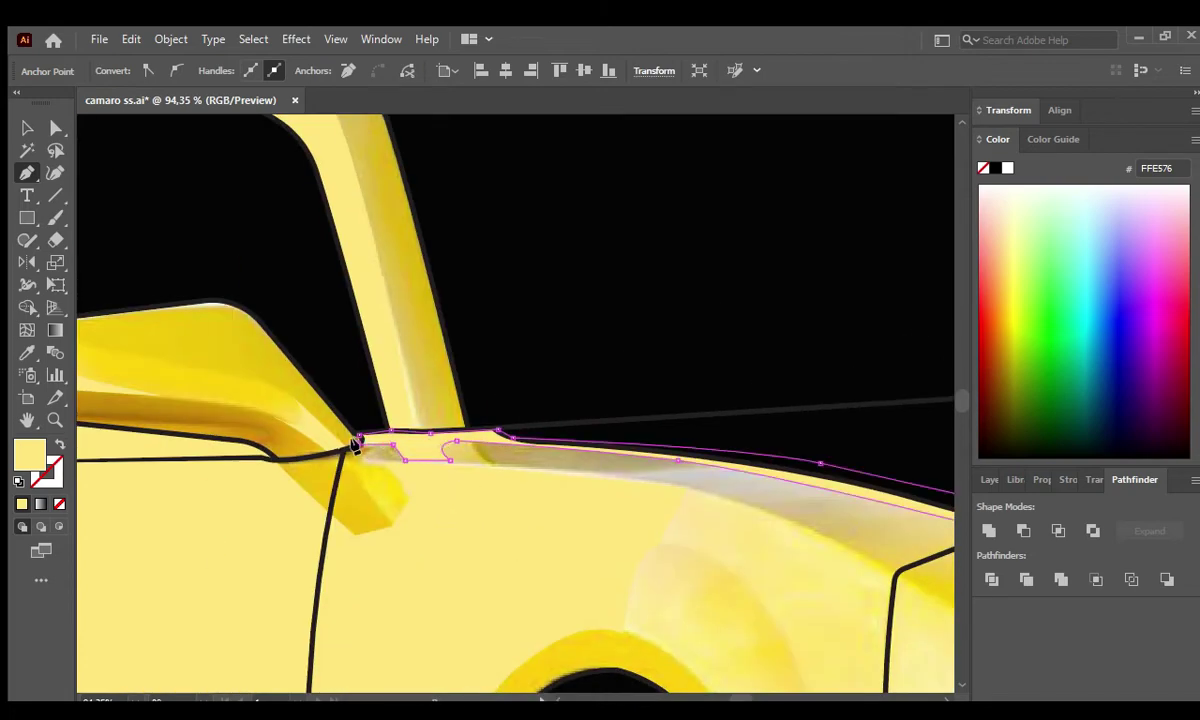
click(355, 447)
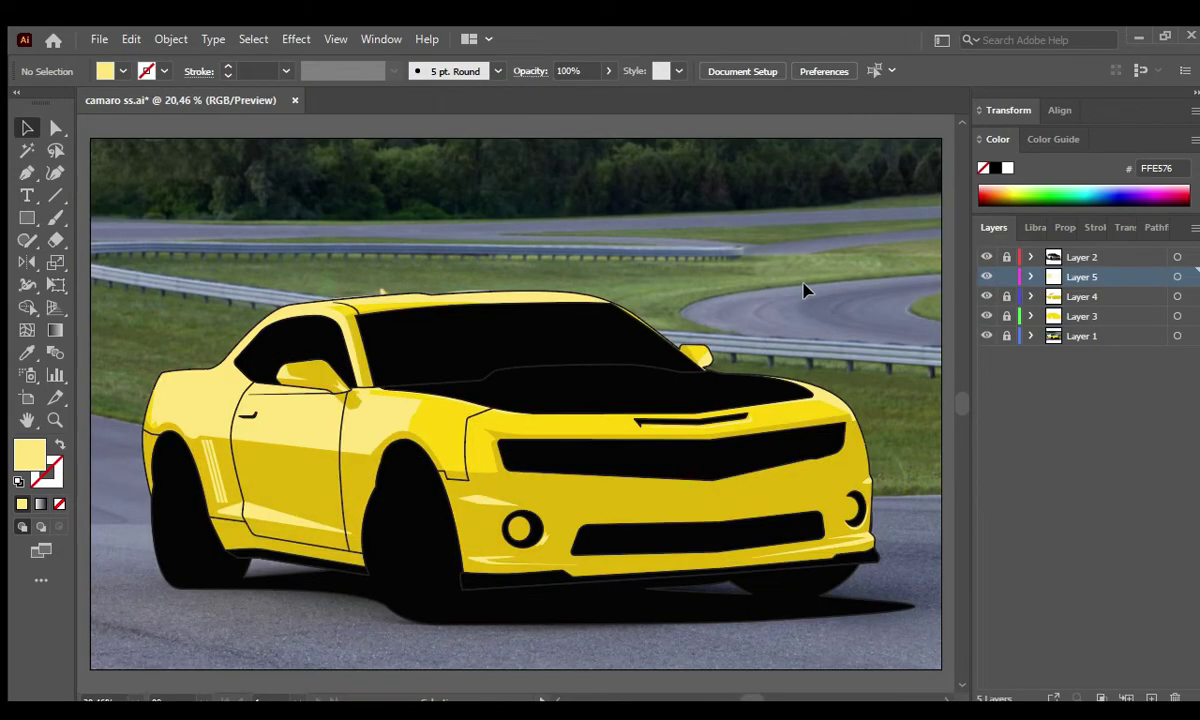
Hide the traced body layers to reveal the track photo and zoom in on the car's front grille.
click(987, 336)
drag(986, 316, 986, 277)
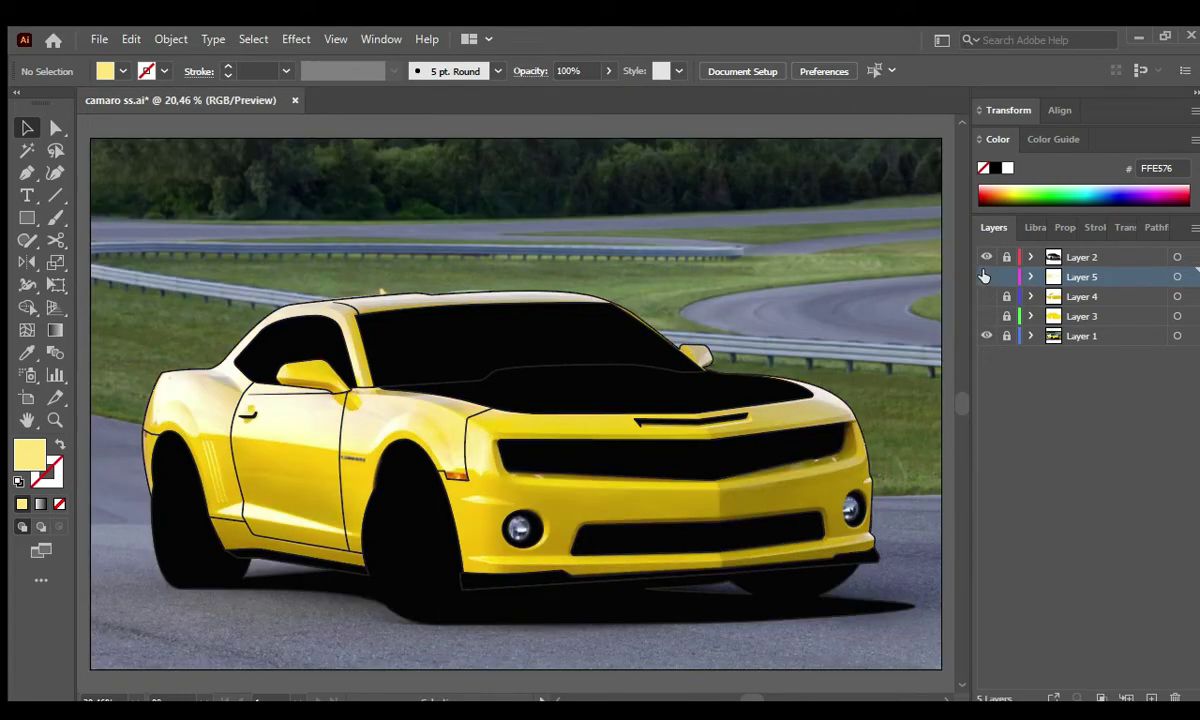
key(z)
click(375, 454)
click(375, 454)
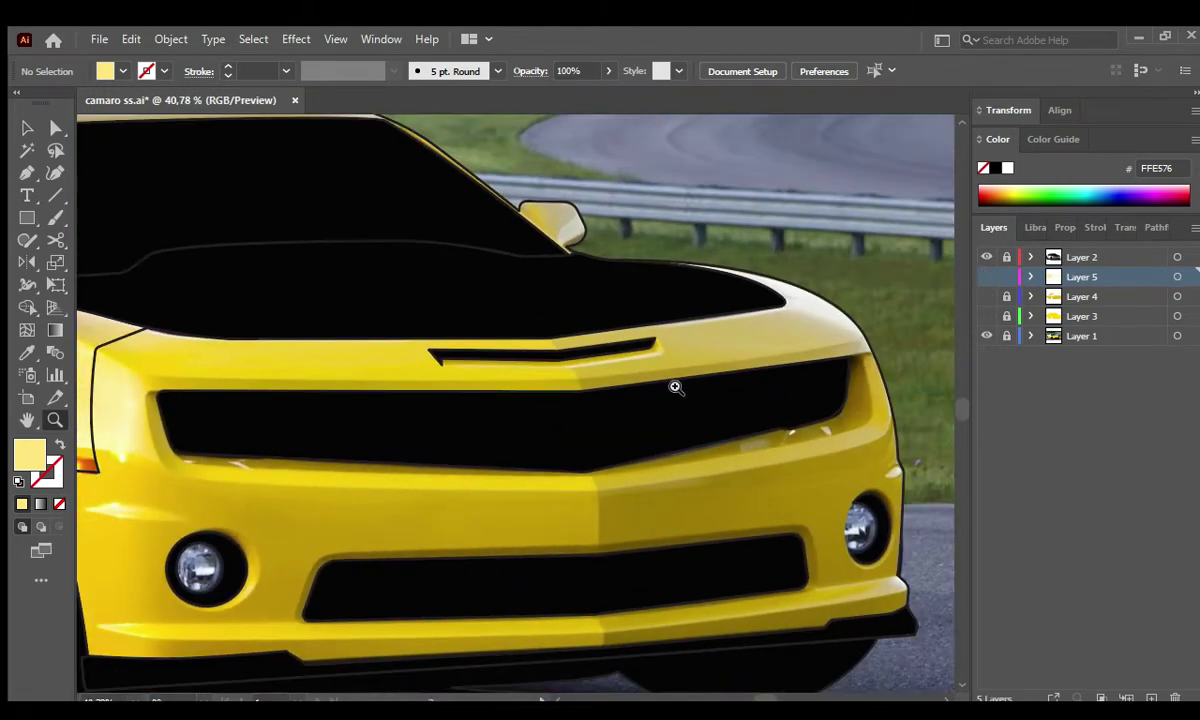
click(1070, 298)
click(178, 415)
key(p)
click(987, 297)
click(987, 297)
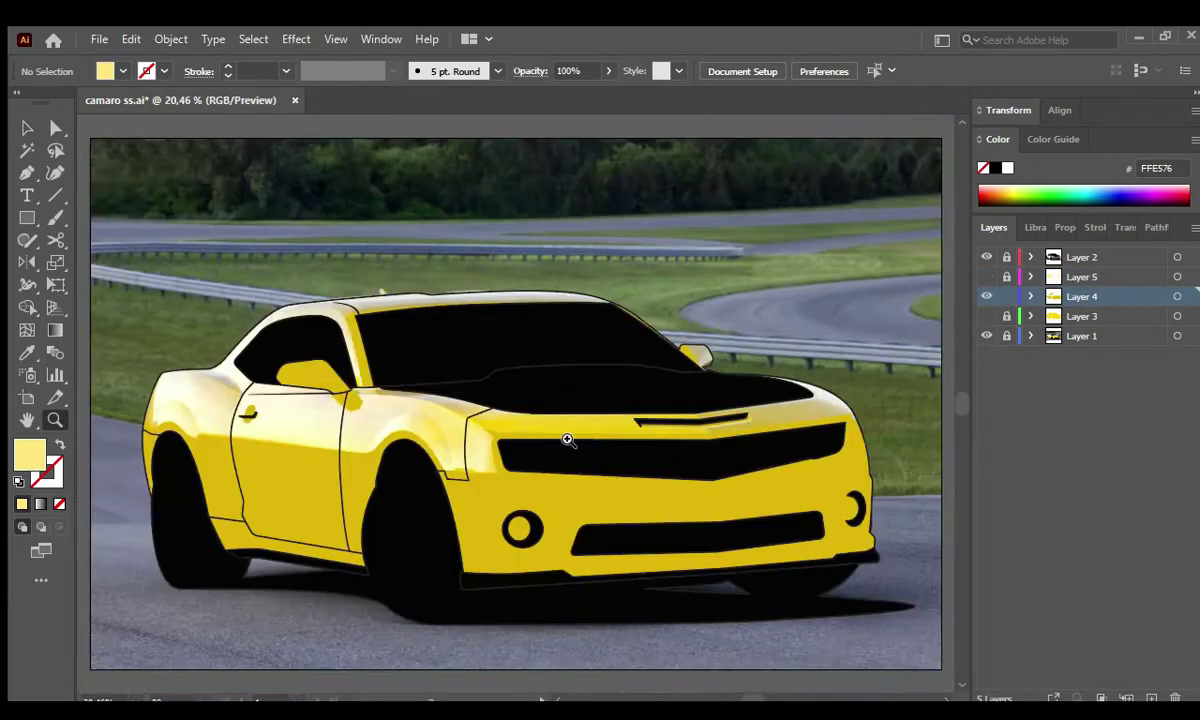
key(ctrl+0)
key(z)
click(552, 426)
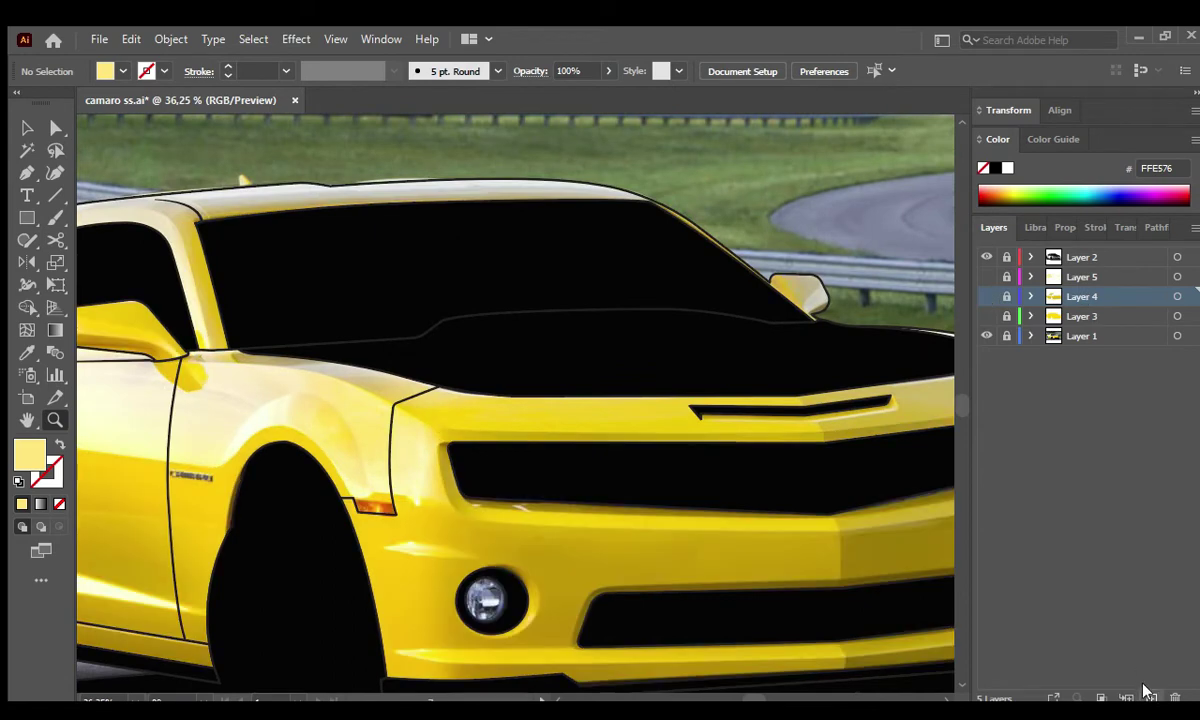
Add Layer 6 and trace a shading shape down the upper grille's left side edge.
click(1127, 697)
click(490, 495)
key(p)
click(447, 428)
click(203, 392)
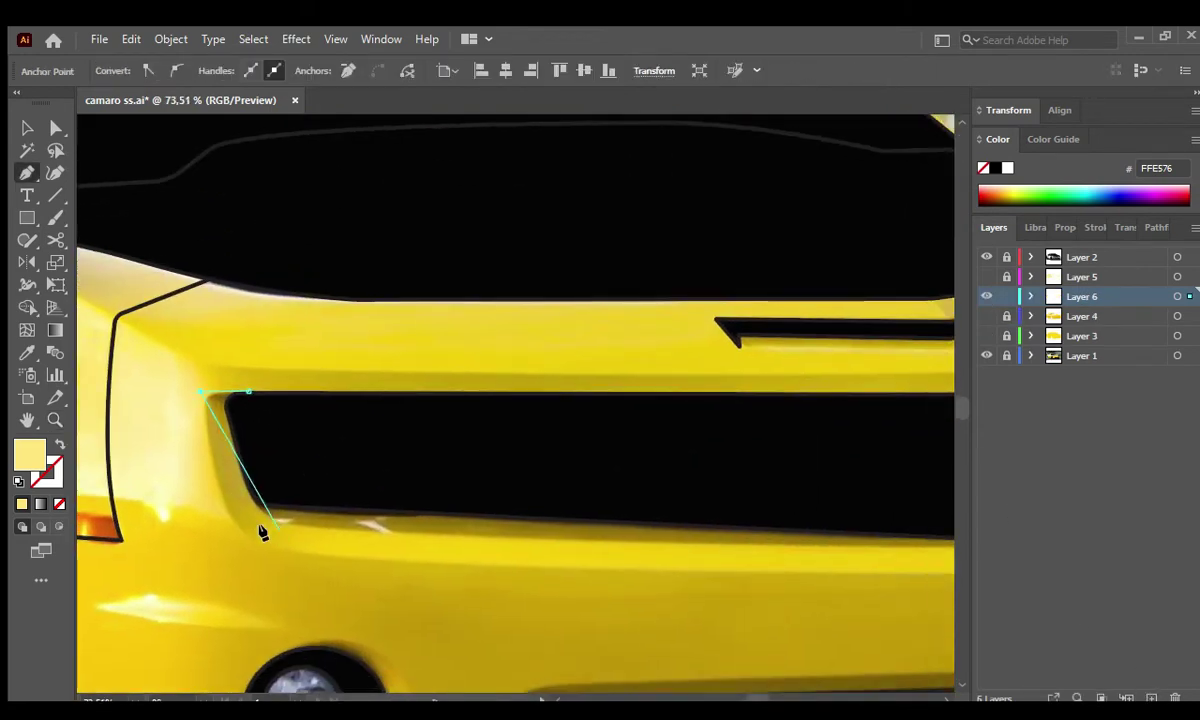
drag(252, 487, 255, 475)
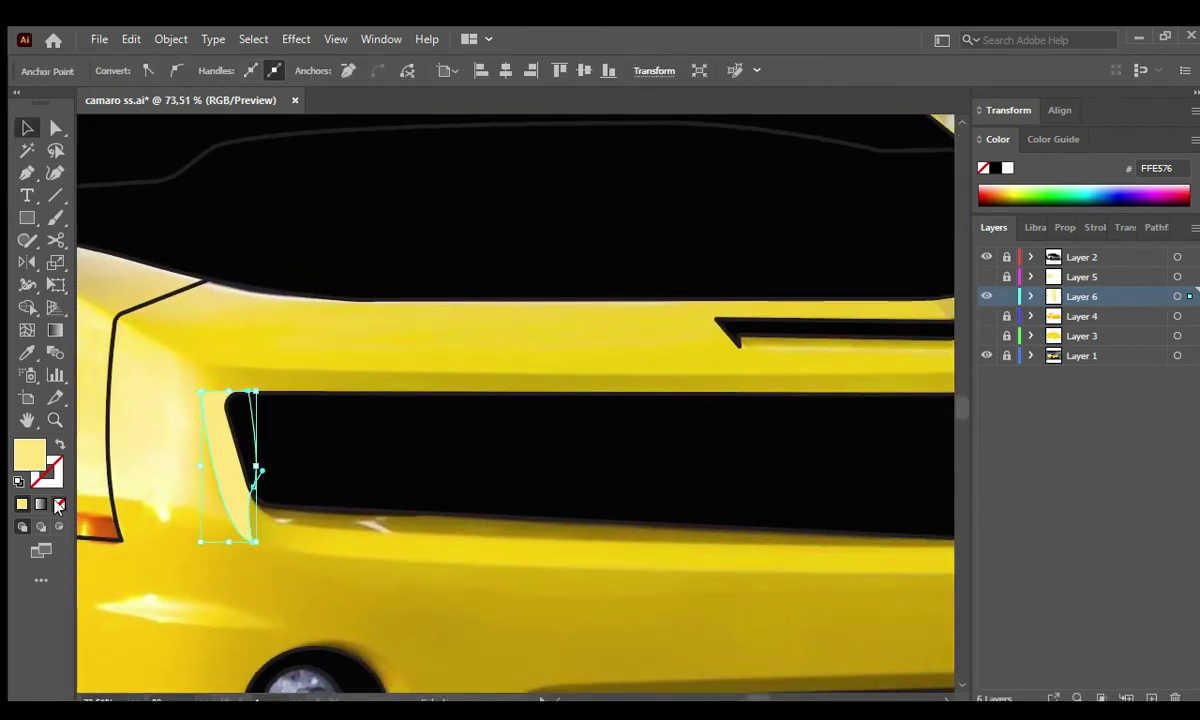
key(i)
click(214, 420)
key(a)
click(222, 397)
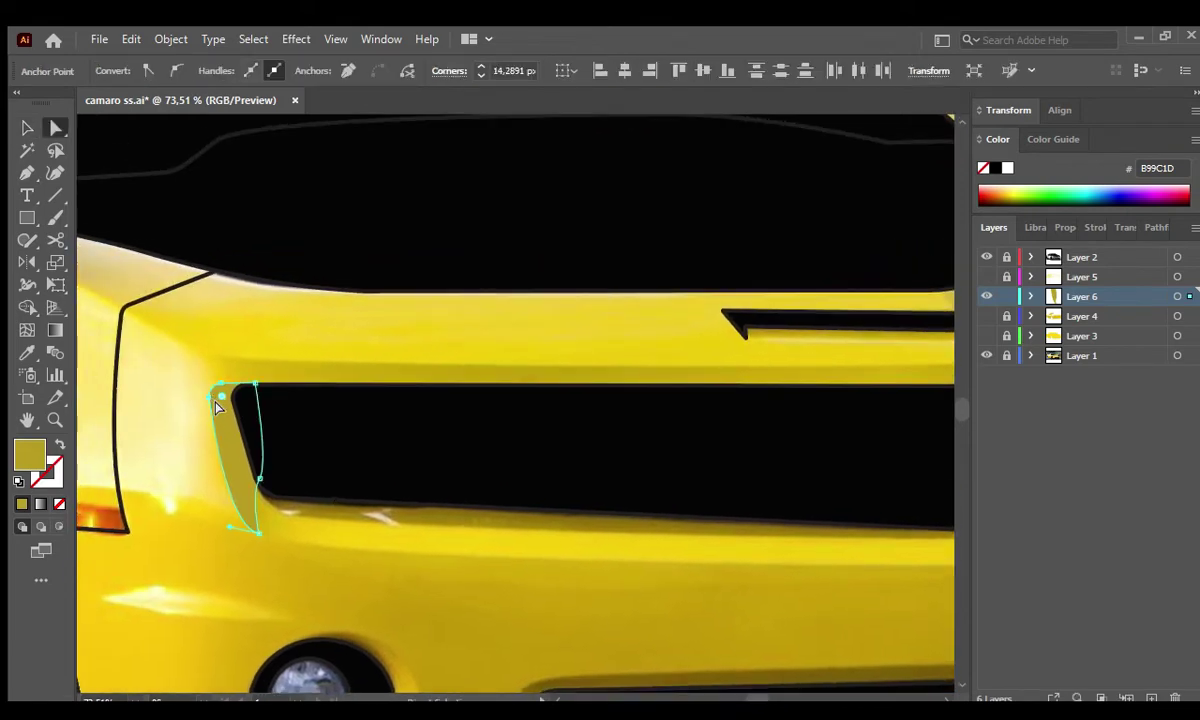
key(p)
Trace a shading shape around the grille surround, curving around its right corner.
click(255, 477)
scroll(600, 540, right, 5)
scroll(650, 500, right, 5)
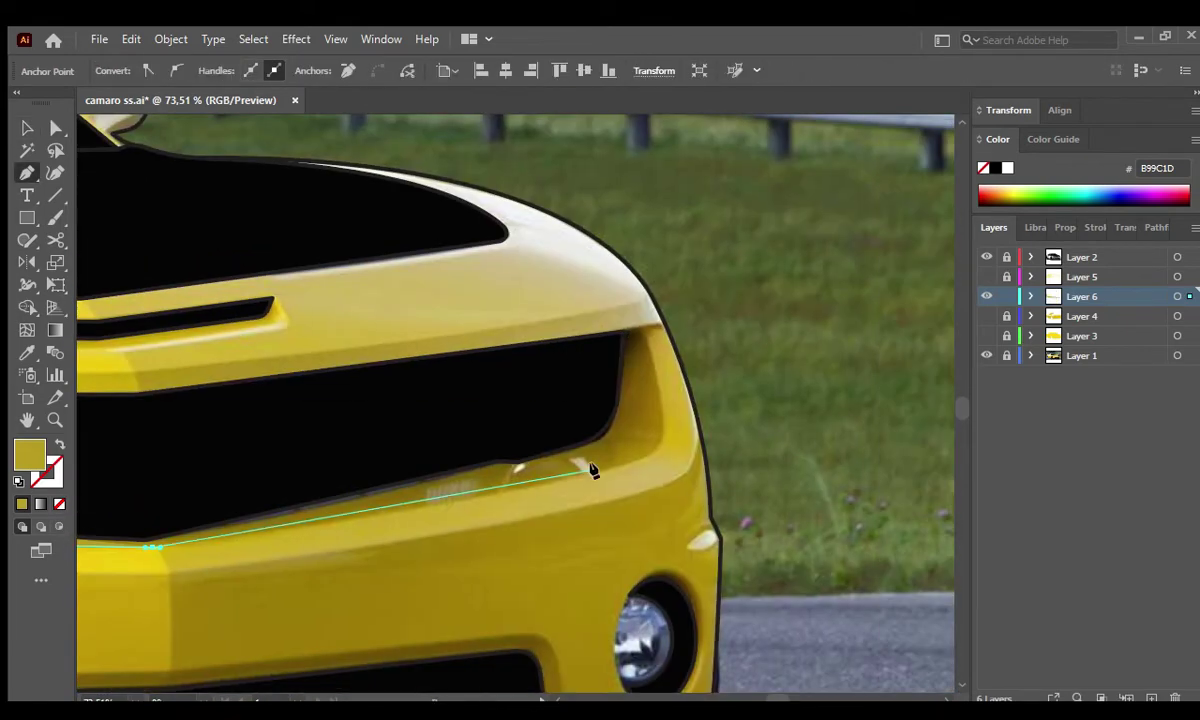
click(610, 474)
click(665, 448)
drag(647, 343, 621, 296)
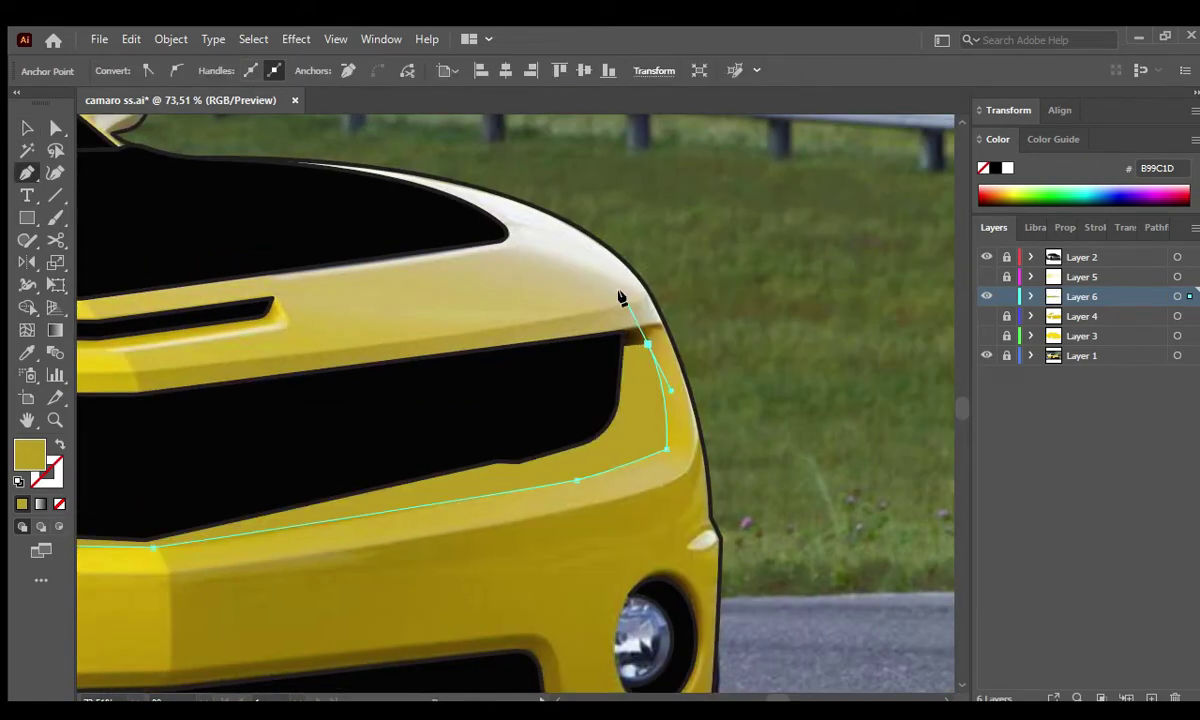
scroll(500, 360, left, 3)
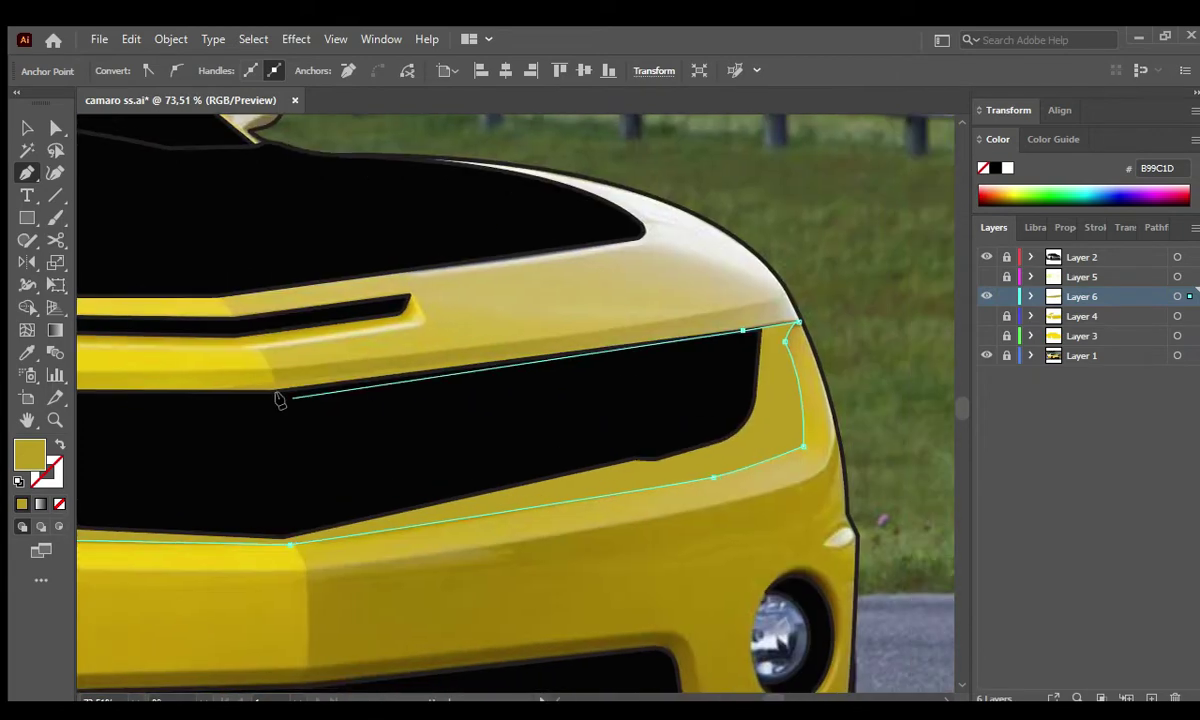
scroll(276, 397, left, 8)
click(211, 468)
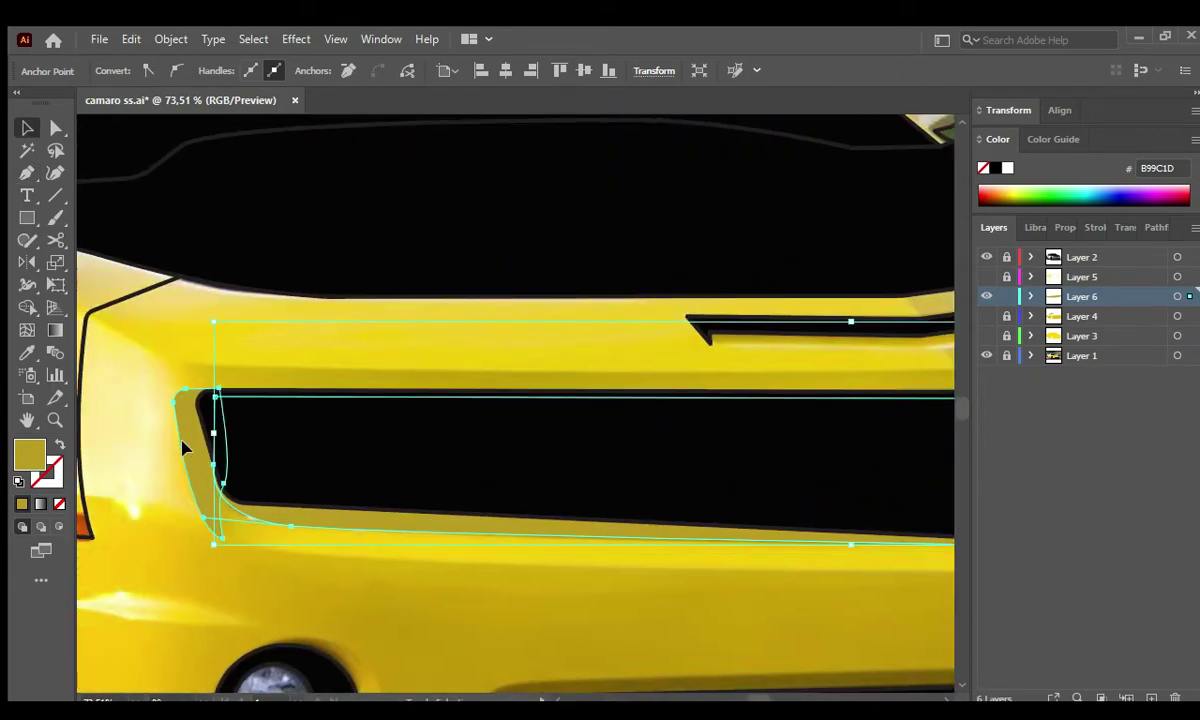
Fill the grille shading with the photo's dark olive yellow (806100) and deselect it.
scroll(500, 400, right, 10)
key(i)
click(868, 345)
scroll(761, 418, down, 3)
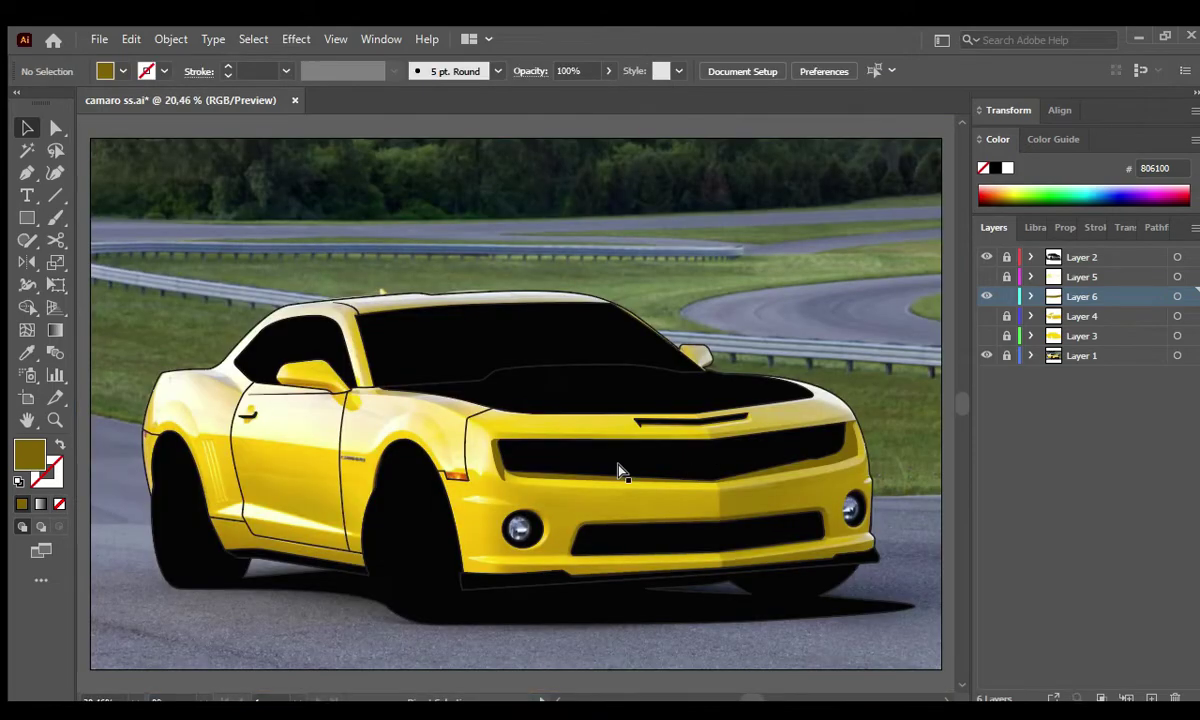
scroll(796, 581, up, 3)
key(a)
key(v)
key(ctrl+shift+a)
scroll(736, 347, left, 8)
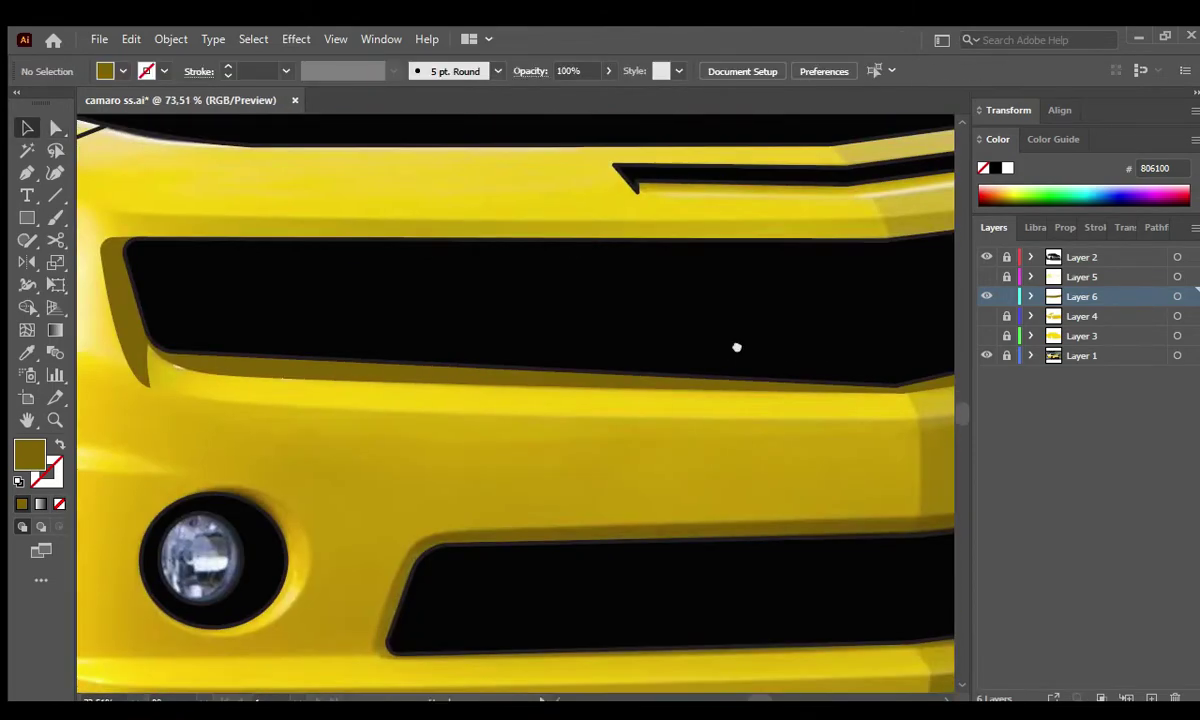
scroll(395, 498, down, 3)
Draw a shading shape around the lower grille intake.
key(p)
click(381, 517)
scroll(330, 520, up, 2)
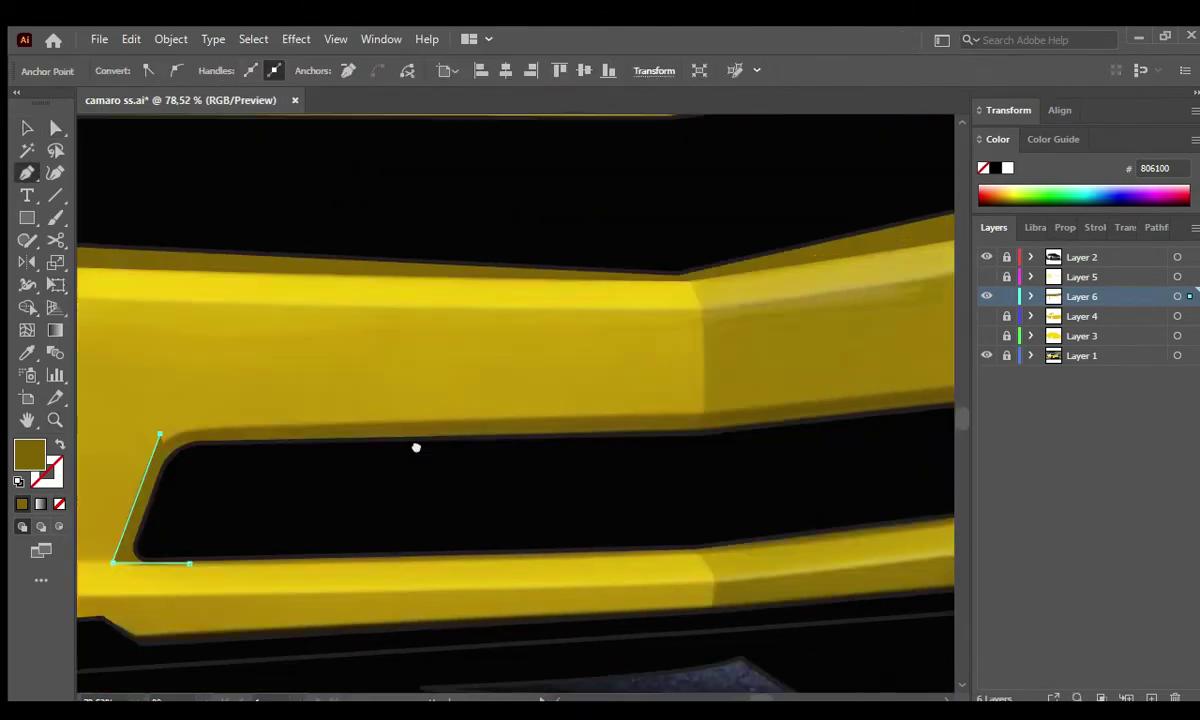
scroll(415, 447, right, 5)
click(522, 384)
scroll(531, 523, left, 5)
scroll(456, 528, left, 5)
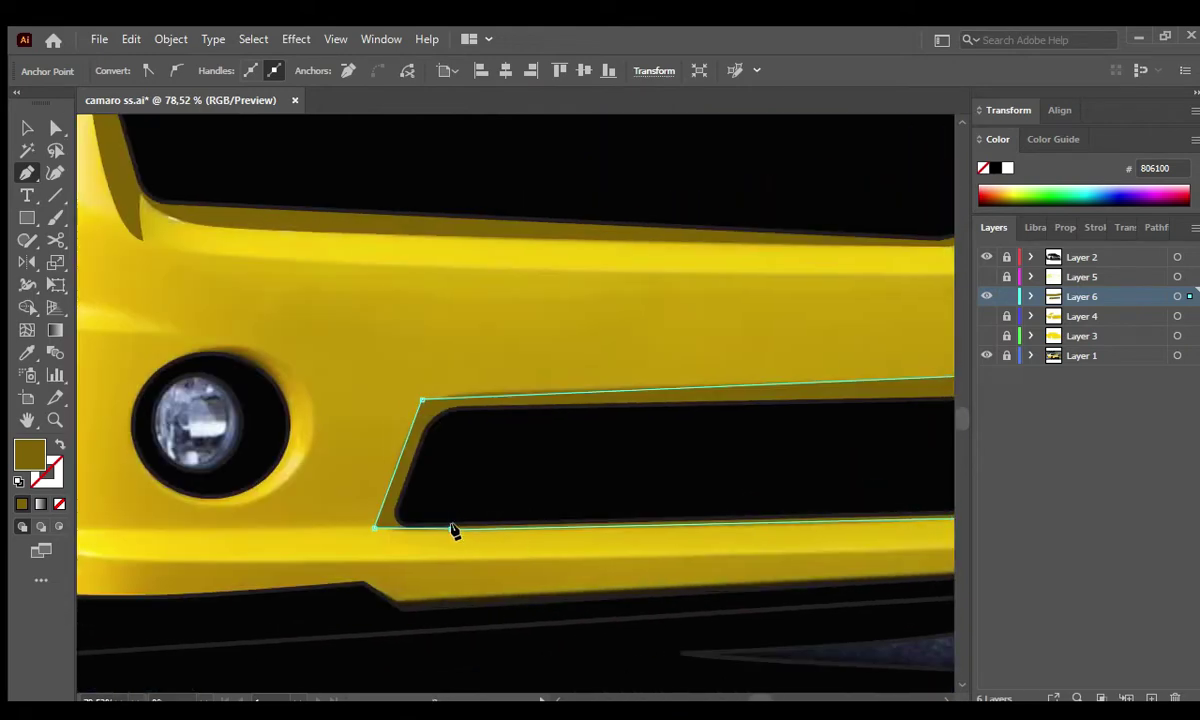
click(369, 530)
key(ctrl+shift+a)
Round the lower grille shape's corners and deselect it.
drag(369, 530, 418, 428)
scroll(458, 445, right, 10)
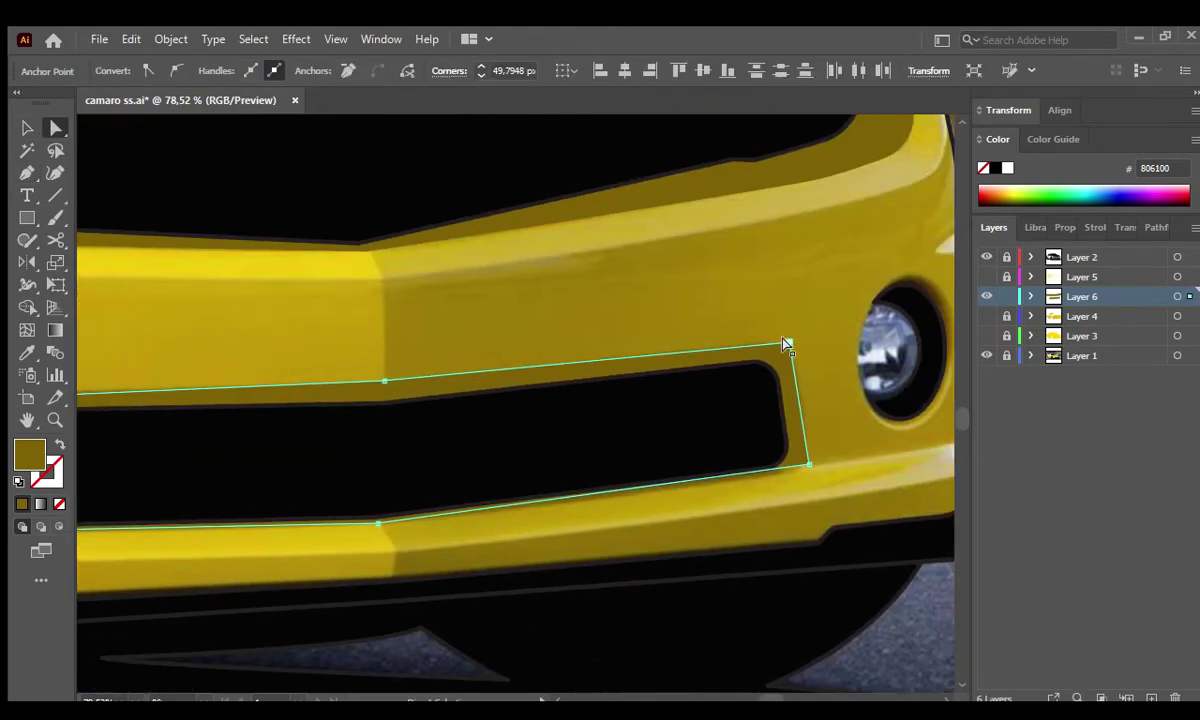
drag(769, 375, 753, 421)
key(v)
click(835, 438)
scroll(835, 438, down, 5)
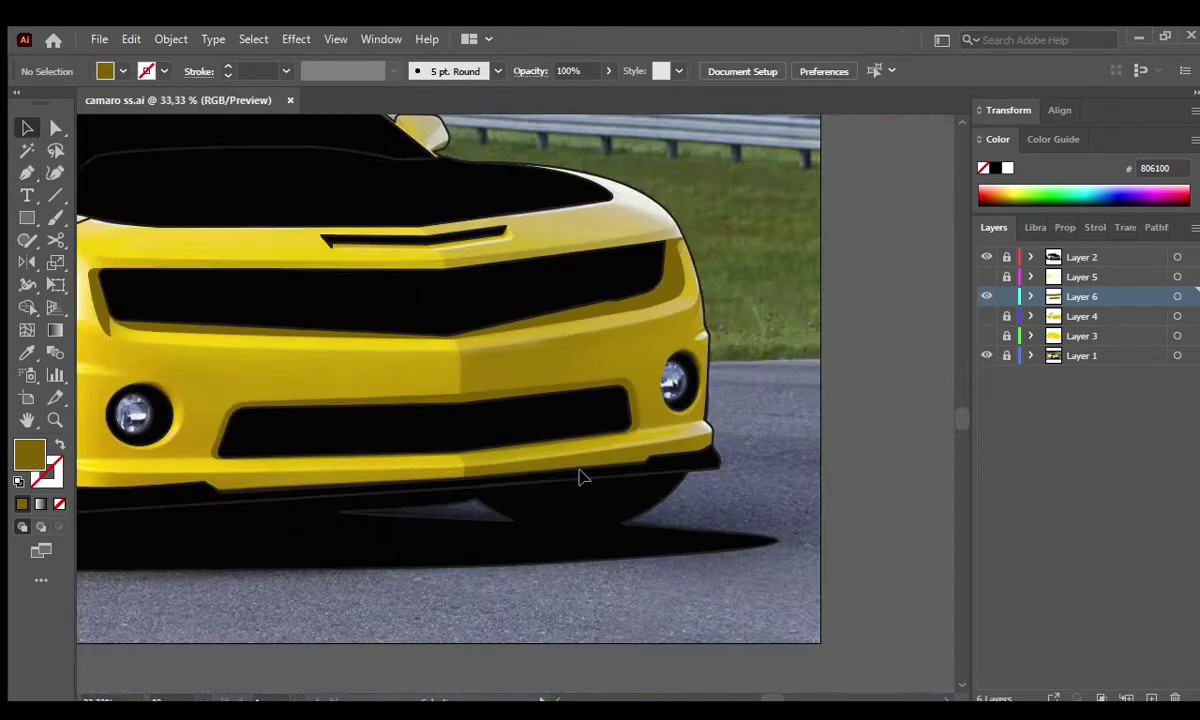
scroll(578, 477, up, 4)
mouse_move(471, 517)
mouse_down()
mouse_move(434, 430)
mouse_move(482, 445)
mouse_up()
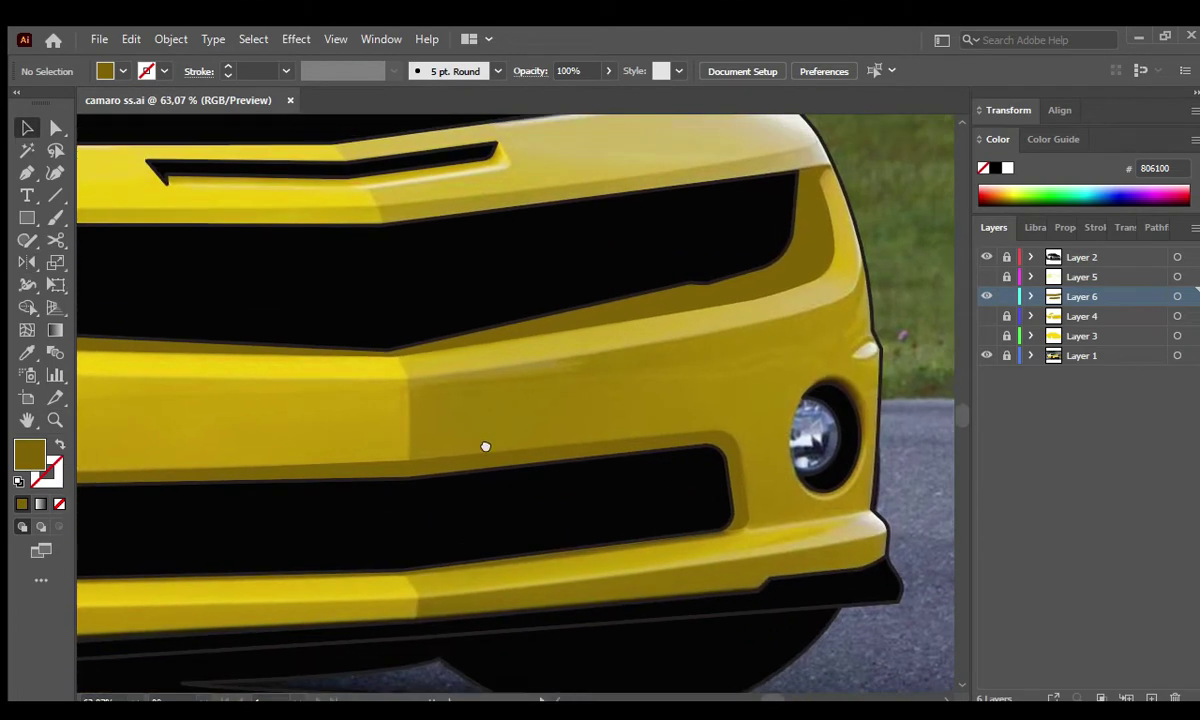
Draw a closed shading shape along the lower bumper lip, then show Layers 3 and 4 again.
key(p)
click(461, 591)
click(467, 567)
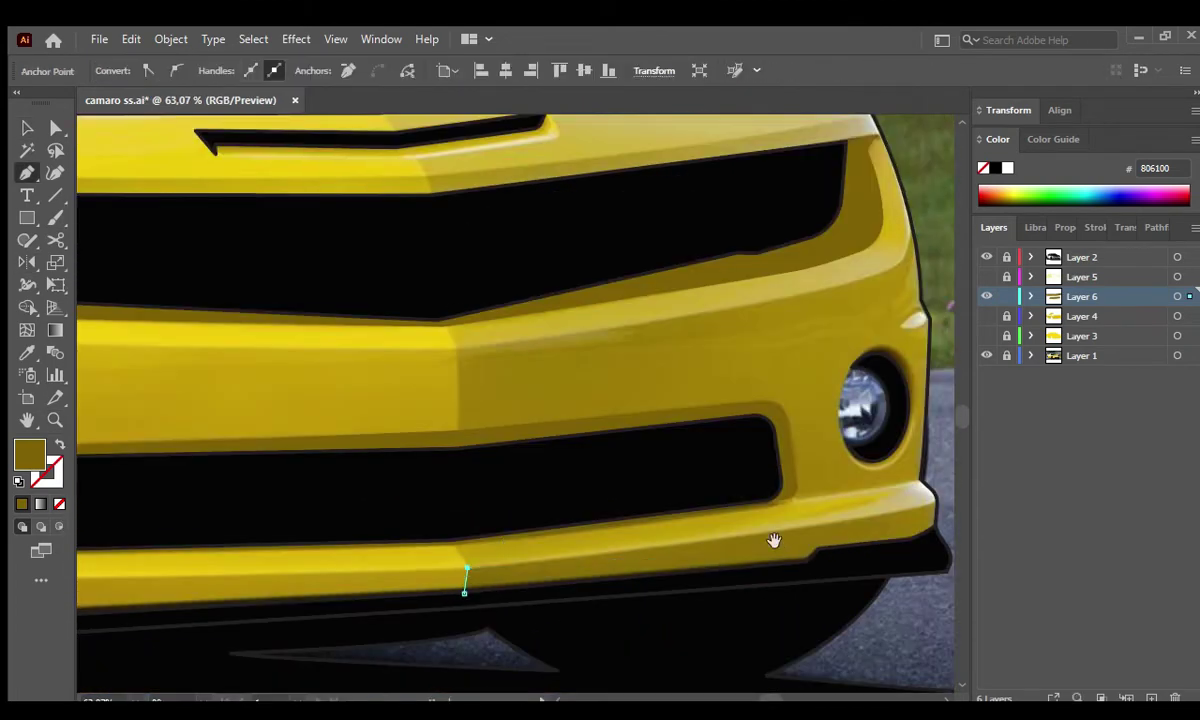
click(785, 533)
click(831, 521)
click(831, 548)
click(362, 613)
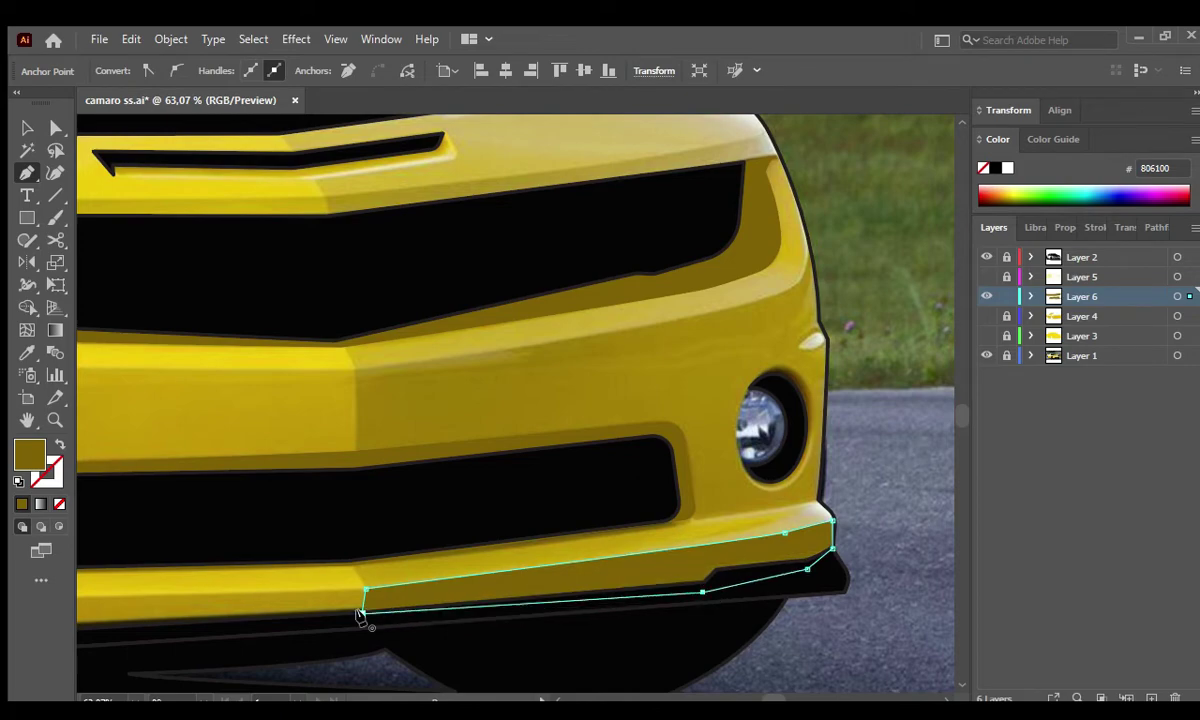
key(v)
click(343, 546)
key(ctrl+0)
click(986, 316)
click(986, 336)
Hide Layers 3 and 4, leaving only the shading layer visible over the photo.
click(986, 296)
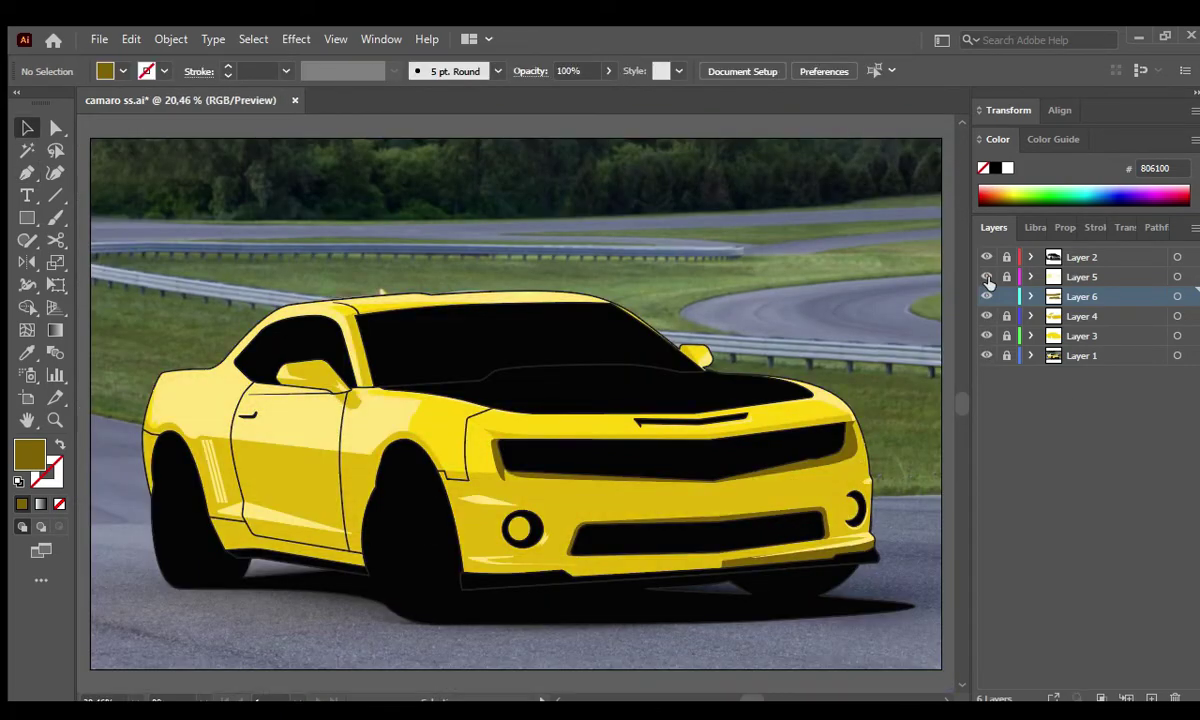
click(986, 316)
click(986, 336)
key(p)
scroll(524, 440, up, 3)
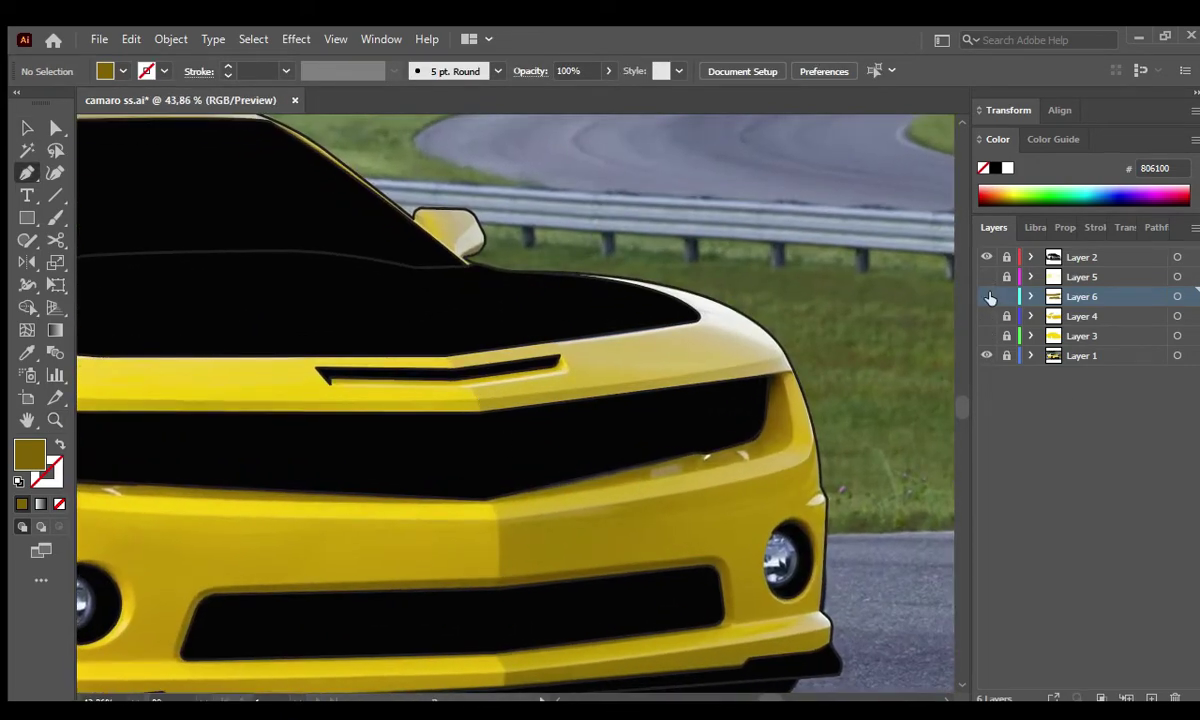
click(986, 296)
Outline a shading path from above the grille down the front centre line to the bumper.
click(443, 350)
click(477, 405)
scroll(476, 410, down, 1)
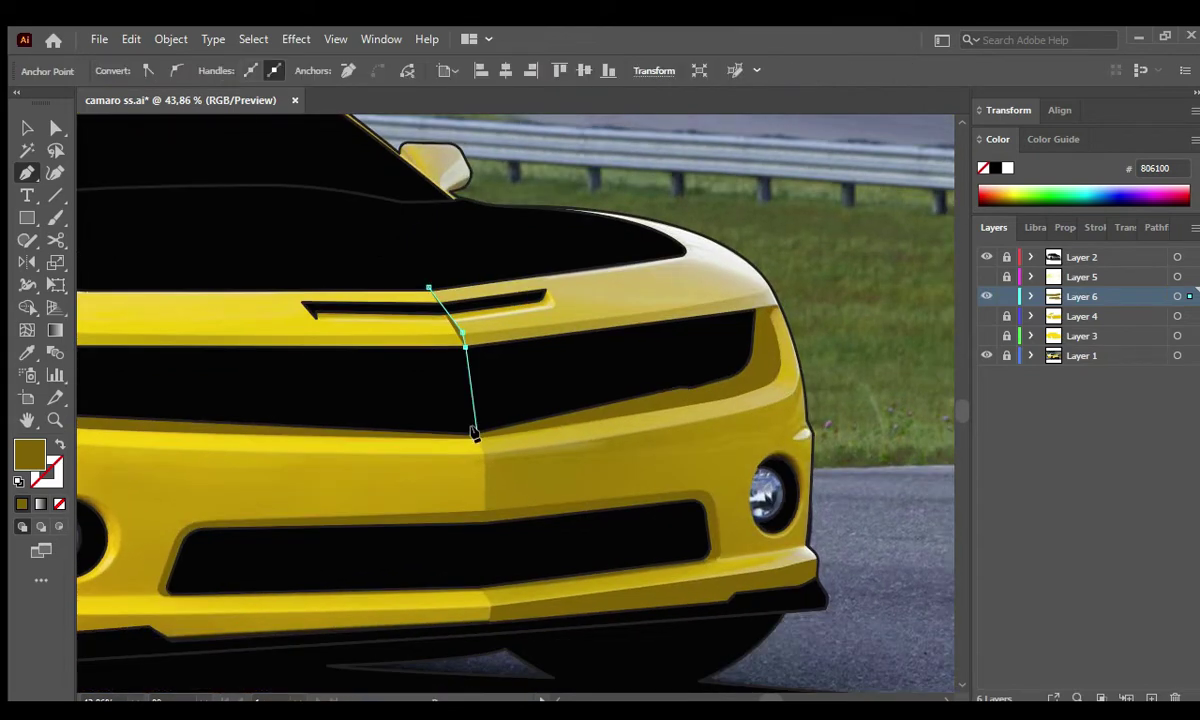
click(483, 531)
scroll(440, 443, down, 2)
click(450, 480)
click(704, 462)
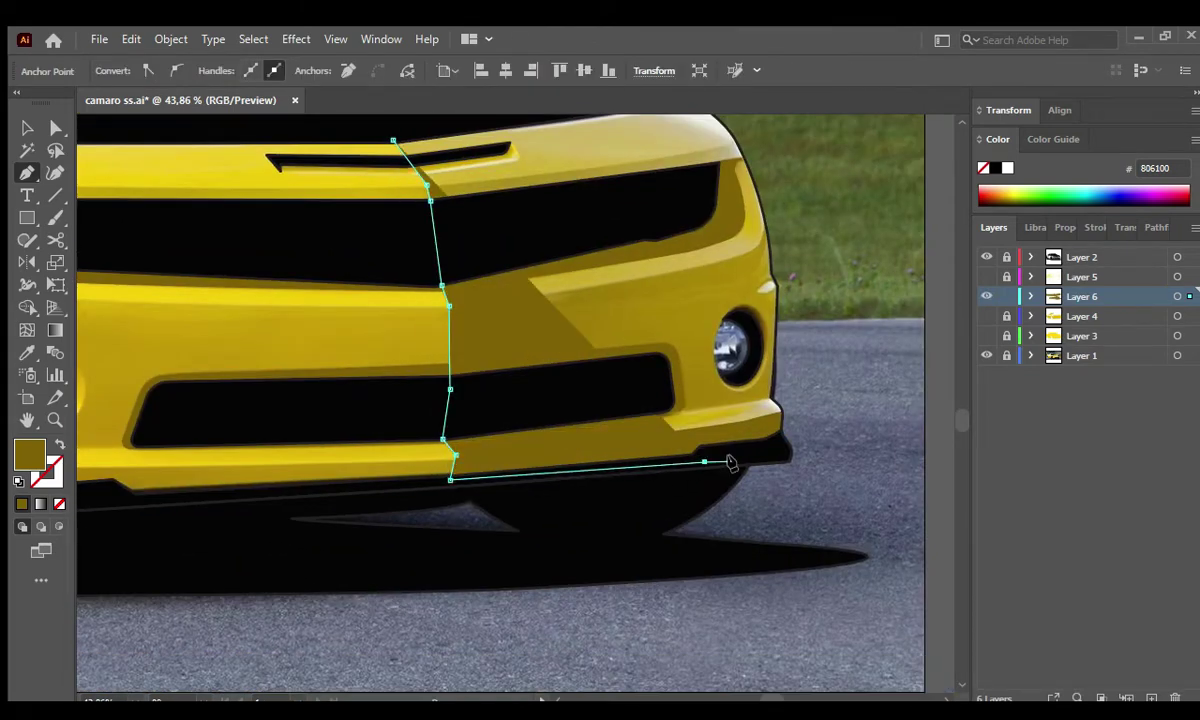
key(i)
click(662, 316)
ctrl+click(777, 450)
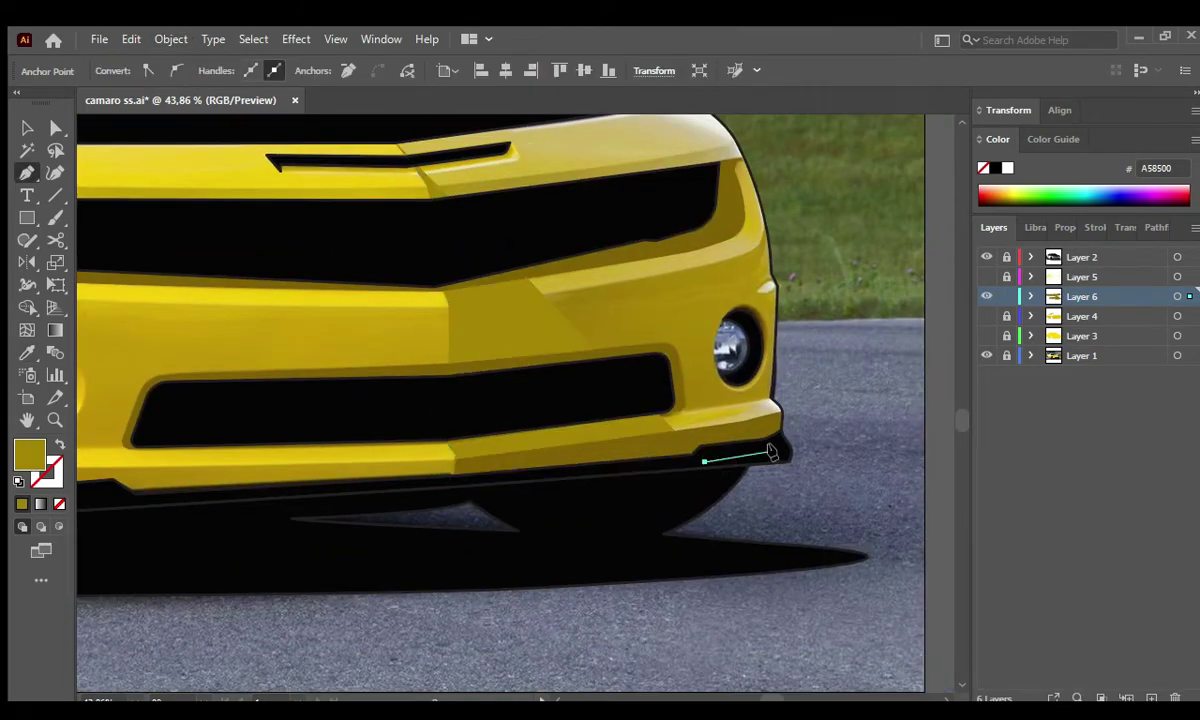
Continue the outline around the bumper corner, up the fender and across the fascia top, closing it.
scroll(770, 445, up, 3)
click(670, 501)
click(786, 472)
click(792, 451)
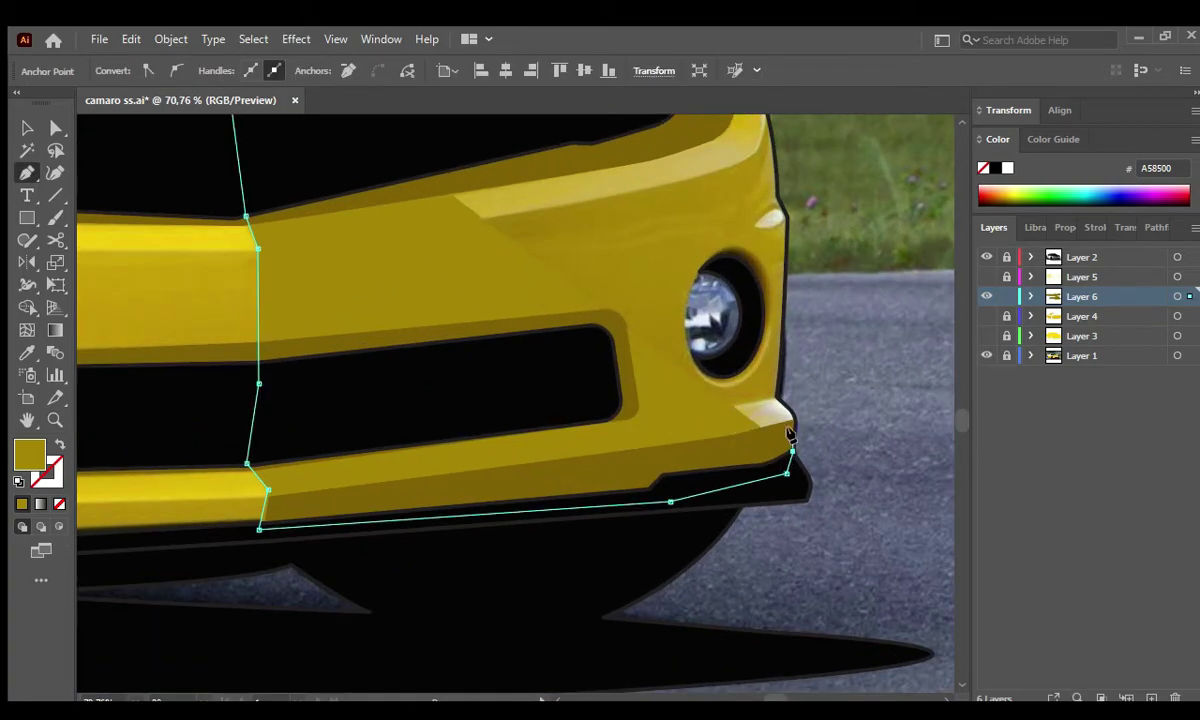
scroll(793, 422, up, 2)
click(795, 382)
click(782, 354)
scroll(782, 354, up, 2)
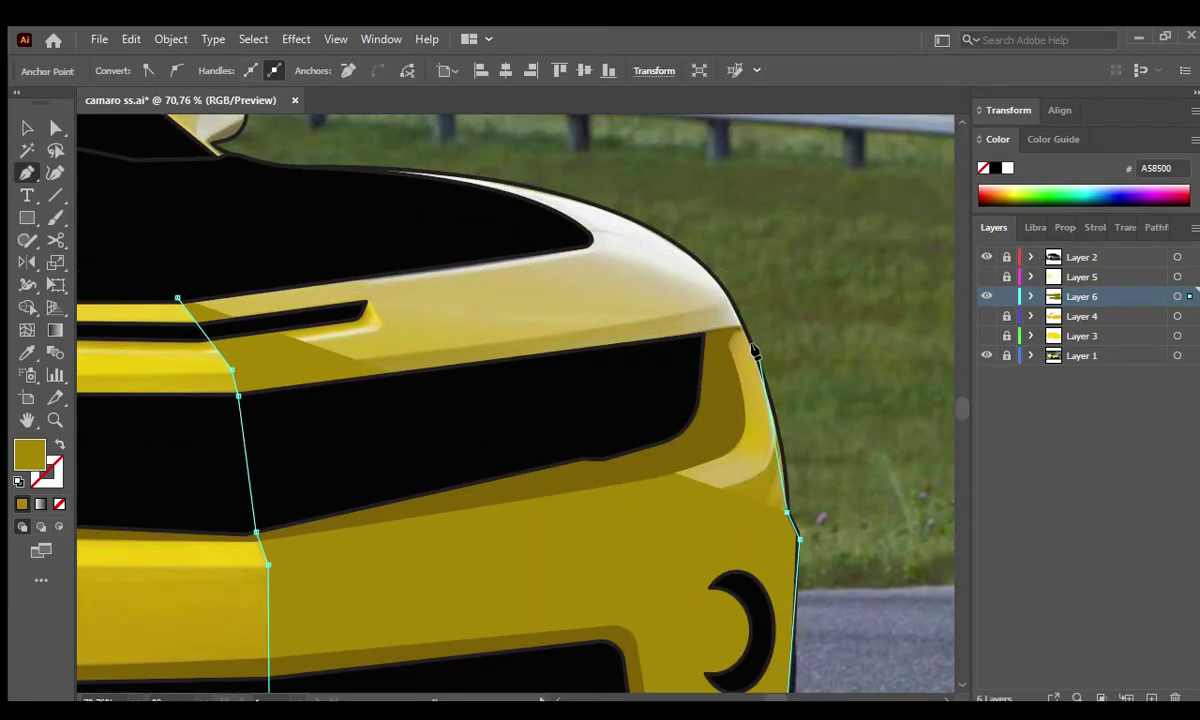
click(571, 242)
click(177, 297)
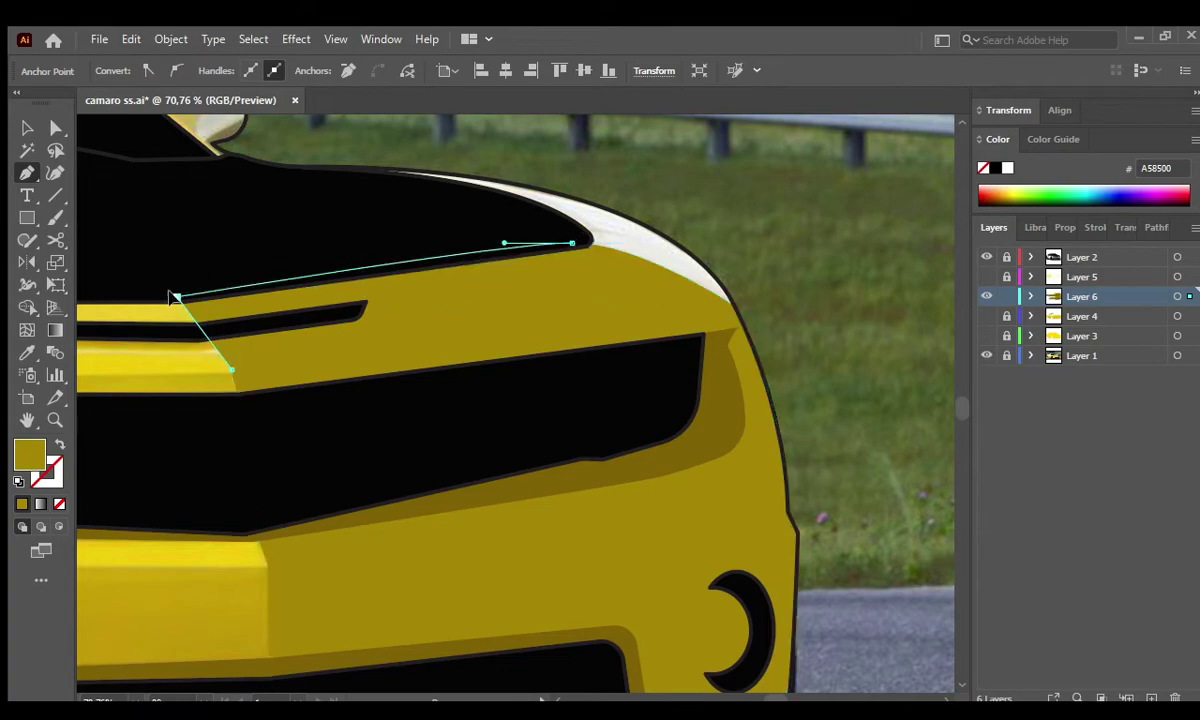
Deselect the new A58500 fascia shading and zoom out, then back in on the front.
key(v)
key(ctrl+shift+a)
key(ctrl+0)
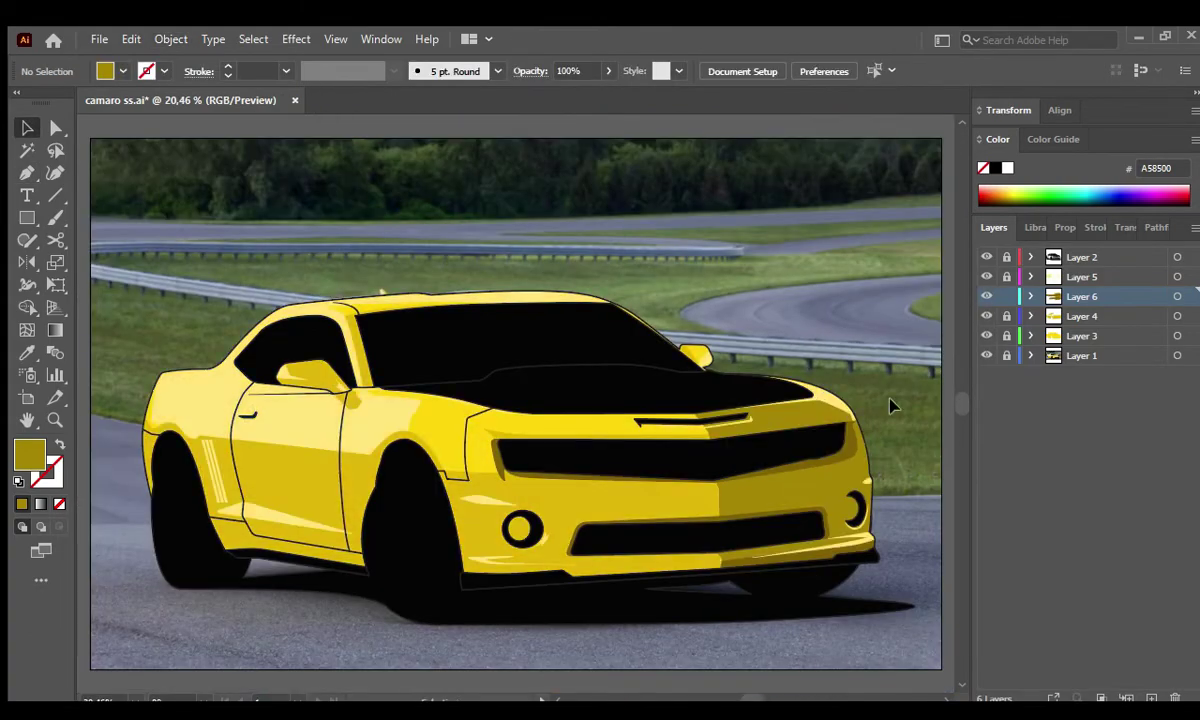
key(z)
click(753, 490)
scroll(713, 413, down, 2)
Hide the shading layers to compare the doors against the track photo.
scroll(713, 413, up, 1)
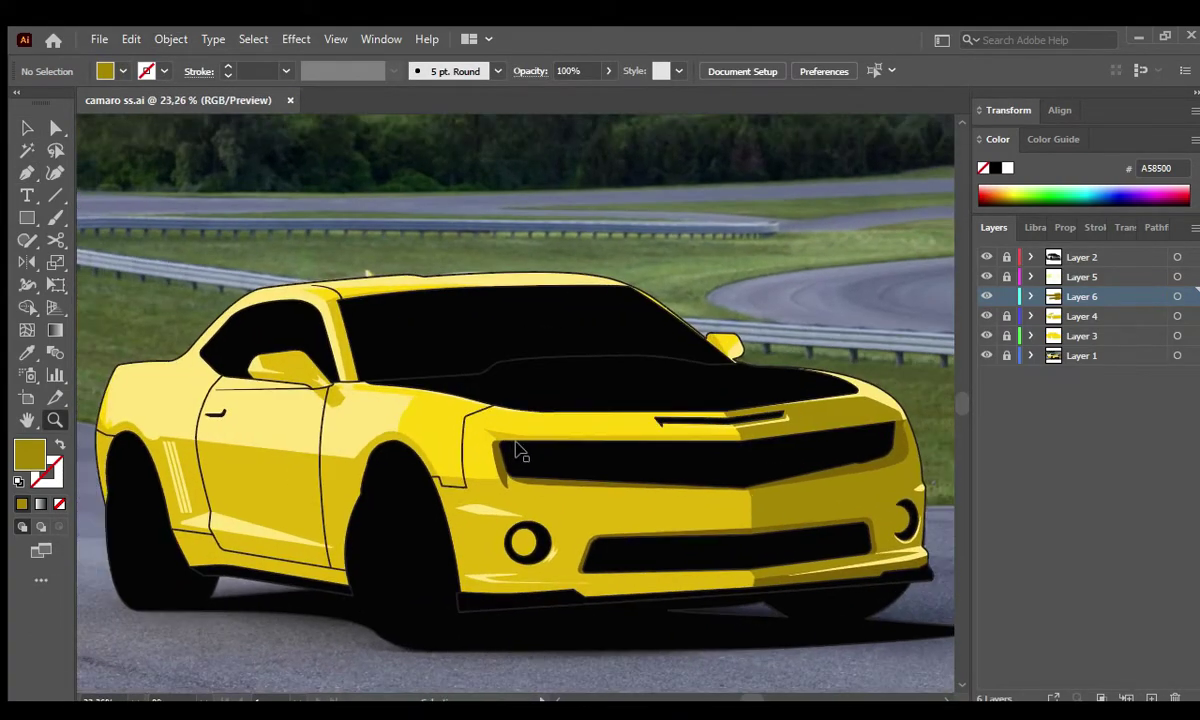
drag(986, 336, 986, 297)
scroll(276, 535, up, 1)
scroll(276, 535, up, 1)
key(p)
scroll(240, 525, up, 3)
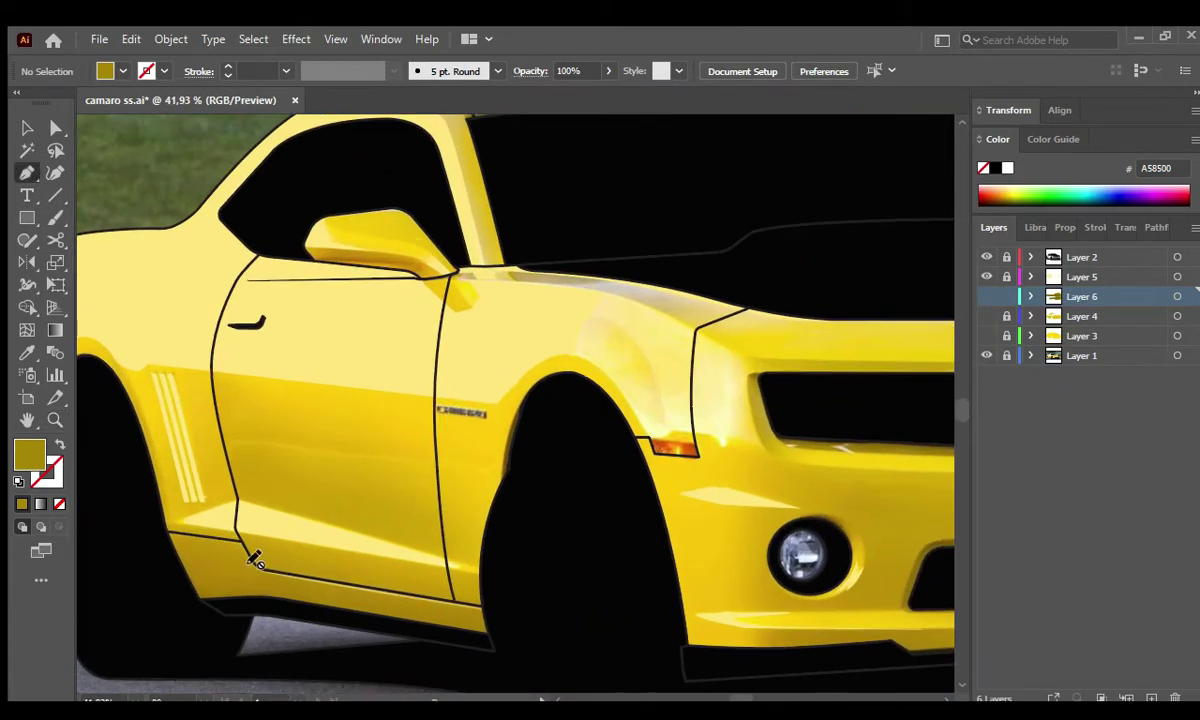
Draw a closed darker yellow shading strip along the rocker panel below the doors.
click(986, 296)
click(484, 576)
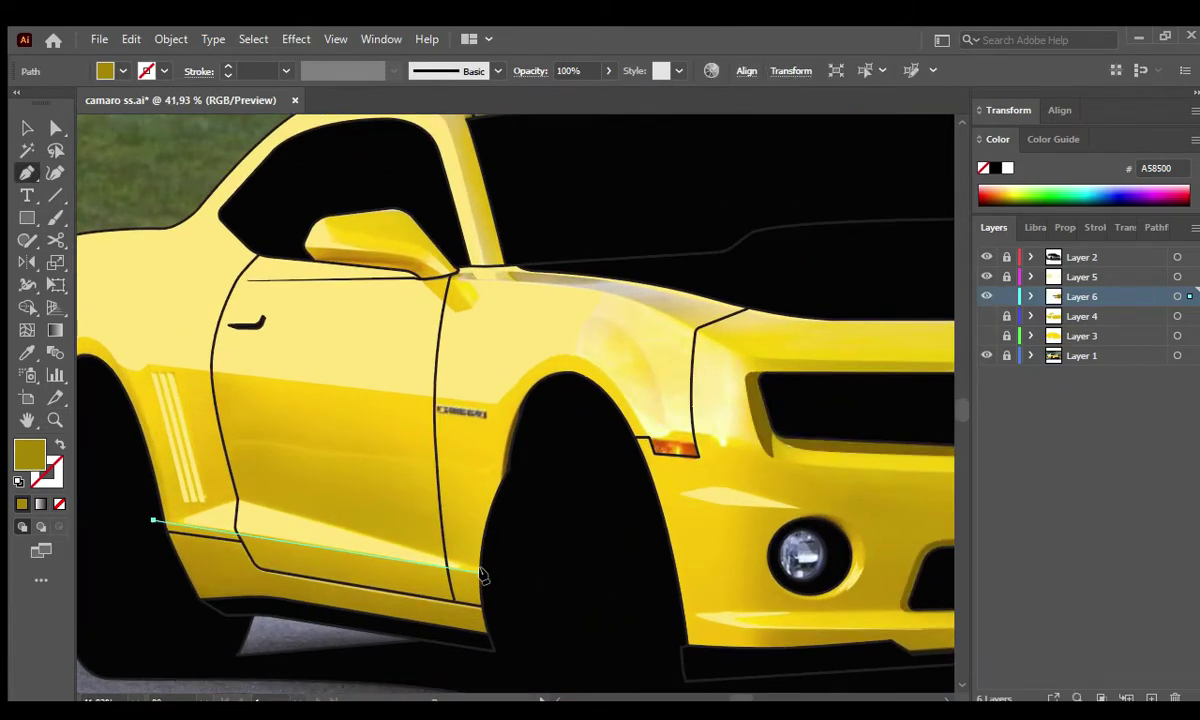
click(503, 640)
click(245, 600)
click(190, 607)
click(153, 520)
key(v)
click(313, 513)
Save camaro ss.ai.
key(ctrl+s)
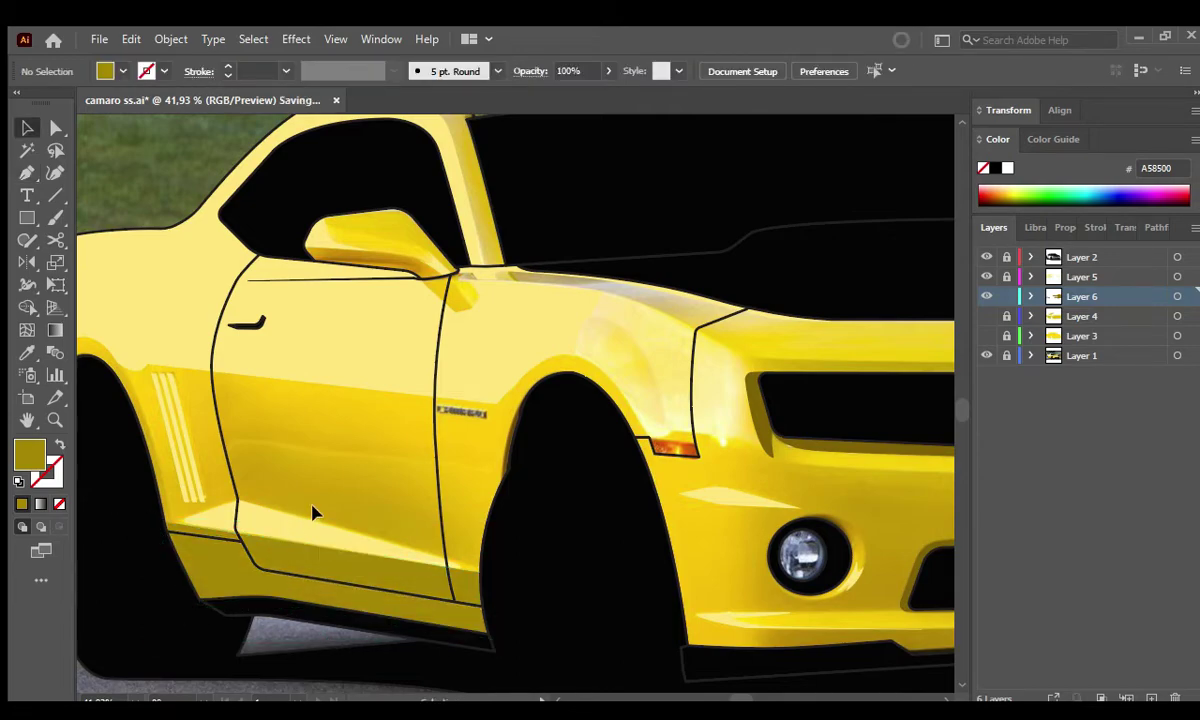
scroll(476, 575, down, 3)
scroll(643, 521, up, 2)
scroll(718, 562, up, 2)
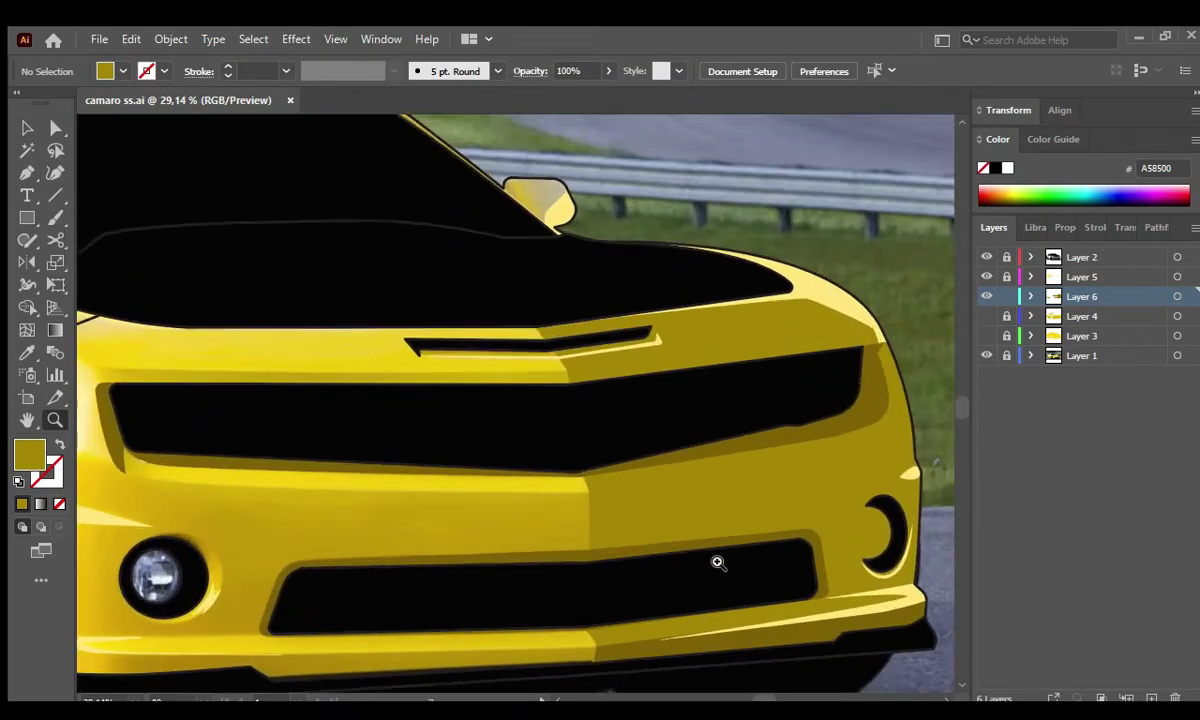
scroll(718, 562, up, 1)
Zoom out to the whole car, hide Layers 3 and 4, and make Layer 4 active.
key(ctrl+0)
drag(988, 317, 988, 336)
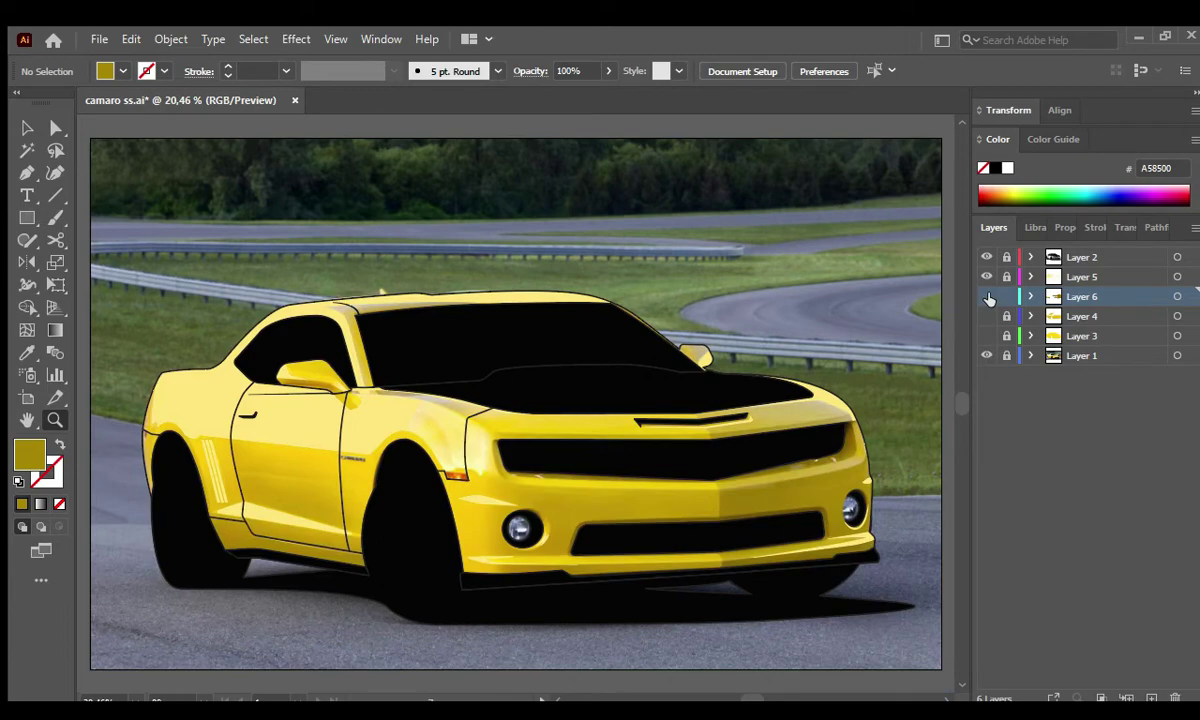
click(987, 297)
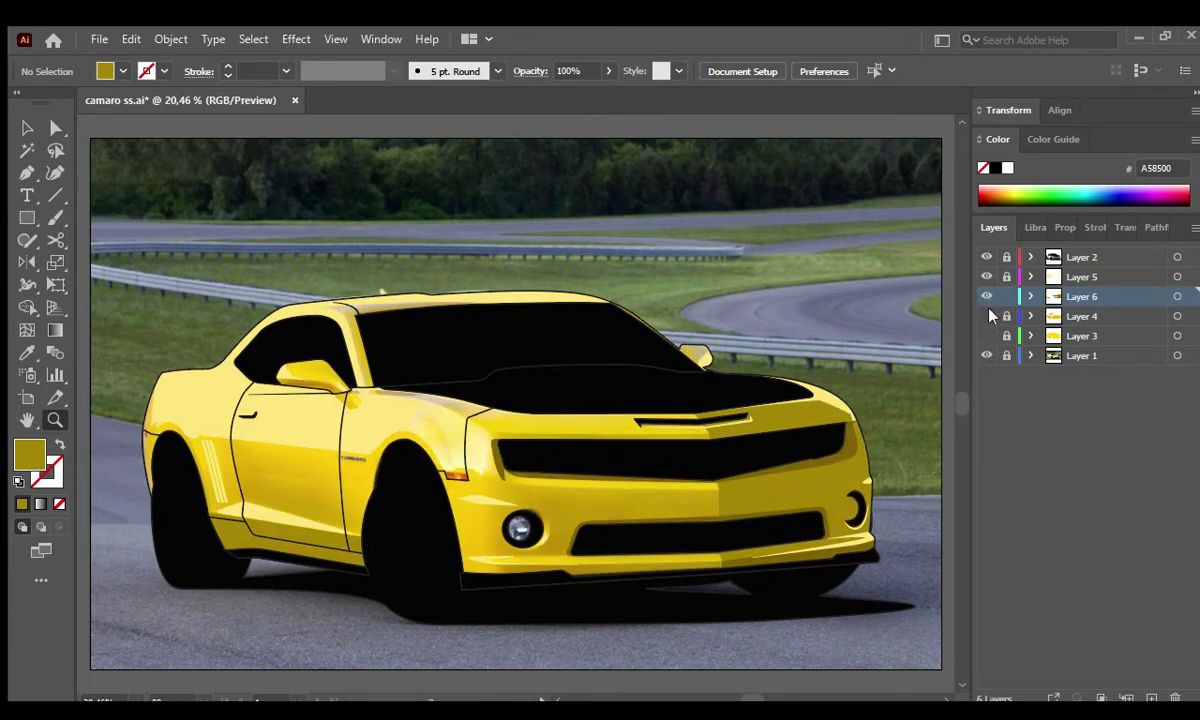
click(990, 316)
scroll(748, 464, up, 4)
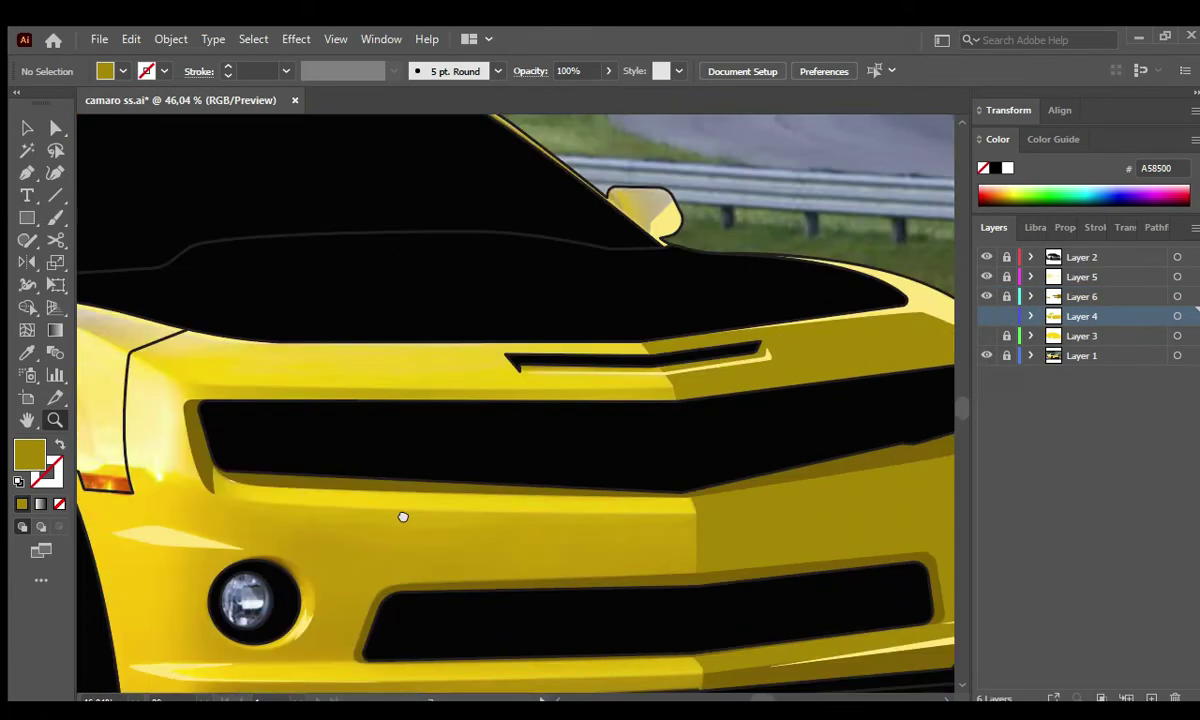
Toggle Layer 4 on and off to compare the artwork with the photo, ending visible.
click(987, 316)
click(987, 316)
click(987, 316)
click(987, 316)
scroll(265, 510, up, 2)
click(987, 316)
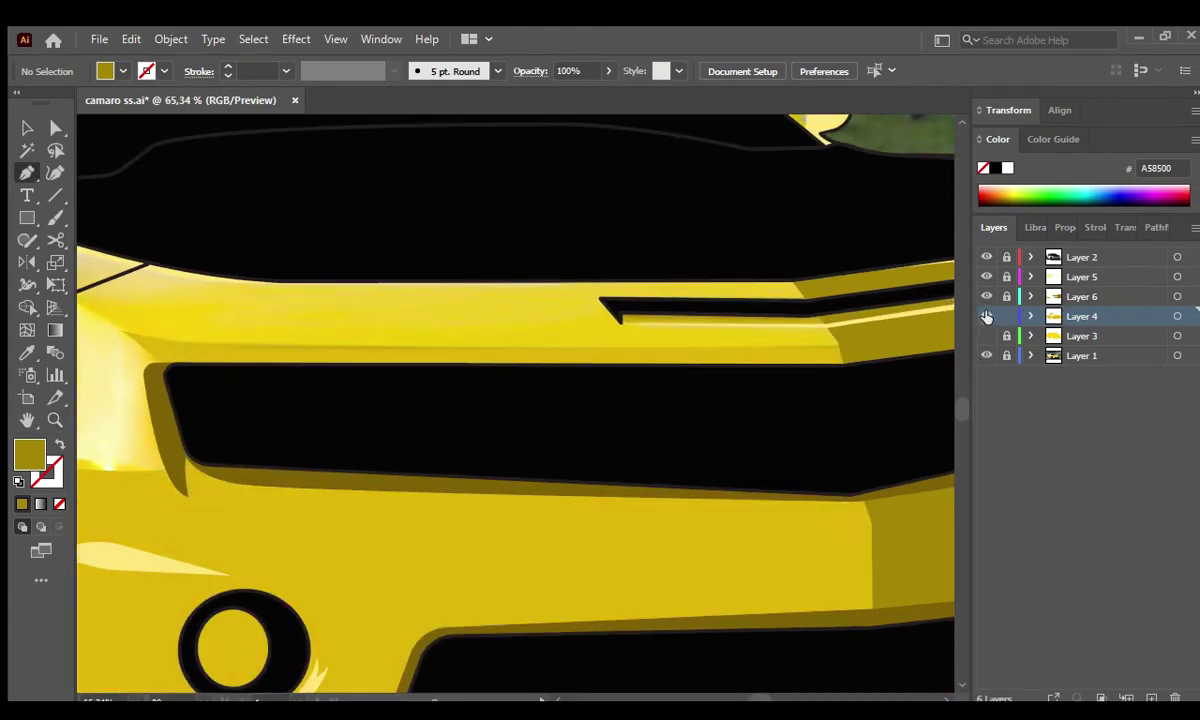
click(987, 316)
click(987, 316)
Pen-draw a closed ledge shape along the lower edge of the upper grille.
click(190, 497)
drag(536, 522, 593, 525)
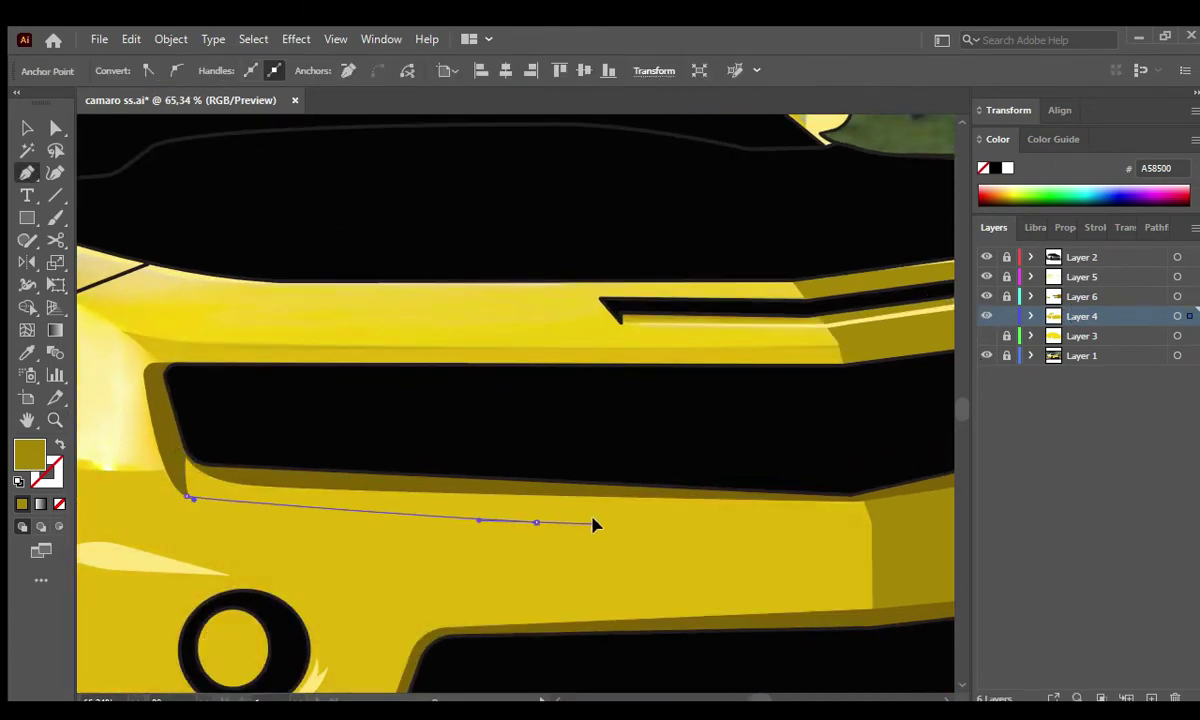
click(987, 316)
click(987, 316)
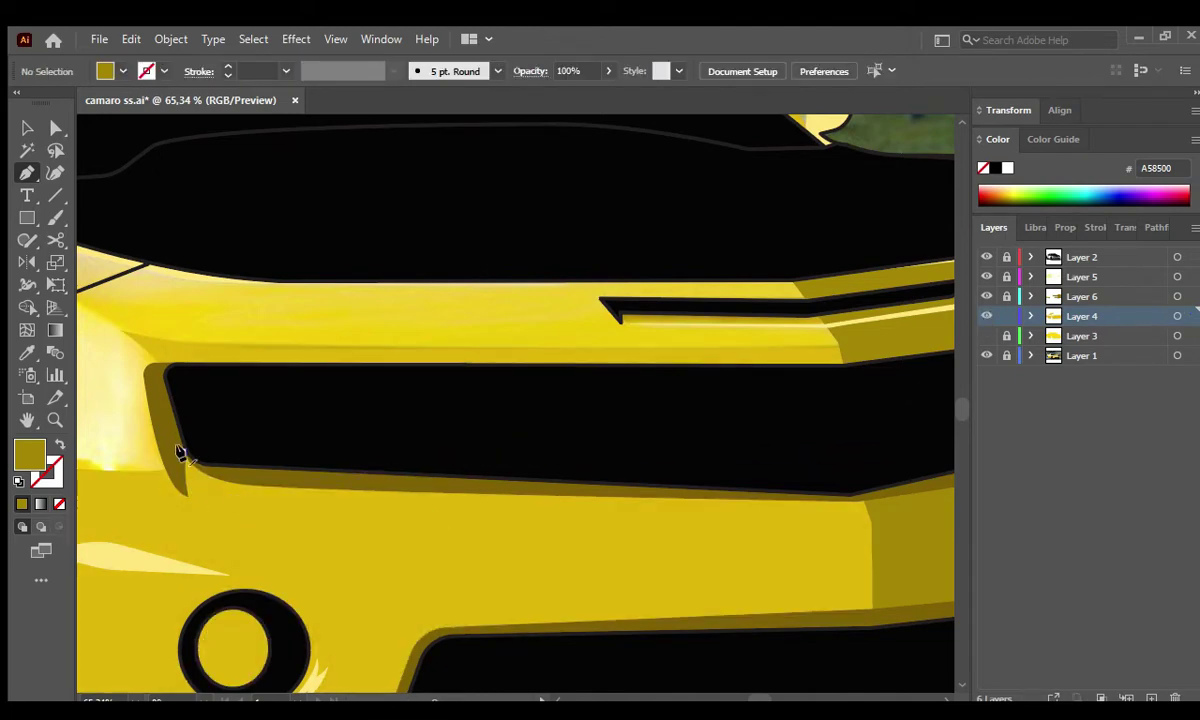
click(183, 497)
click(873, 524)
click(857, 476)
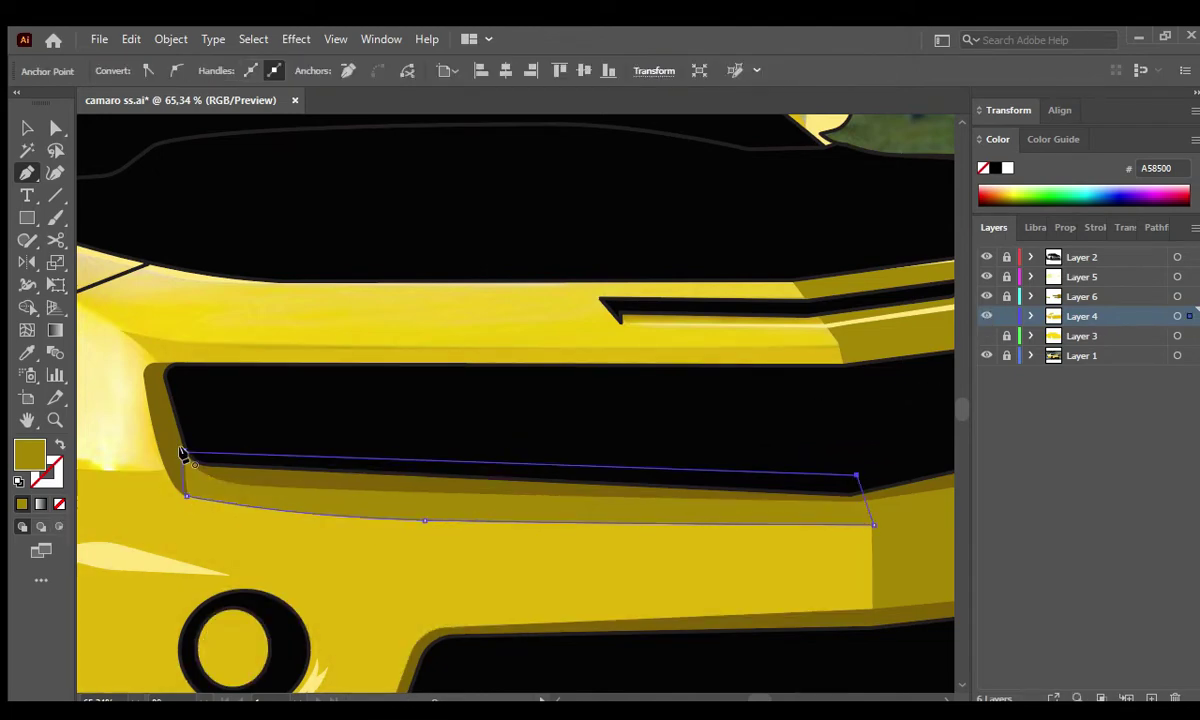
click(183, 455)
click(186, 496)
key(v)
Merge the ledge and body into a compound path, fill it E0B500, and hide the photo.
click(322, 569)
key(ctrl+8)
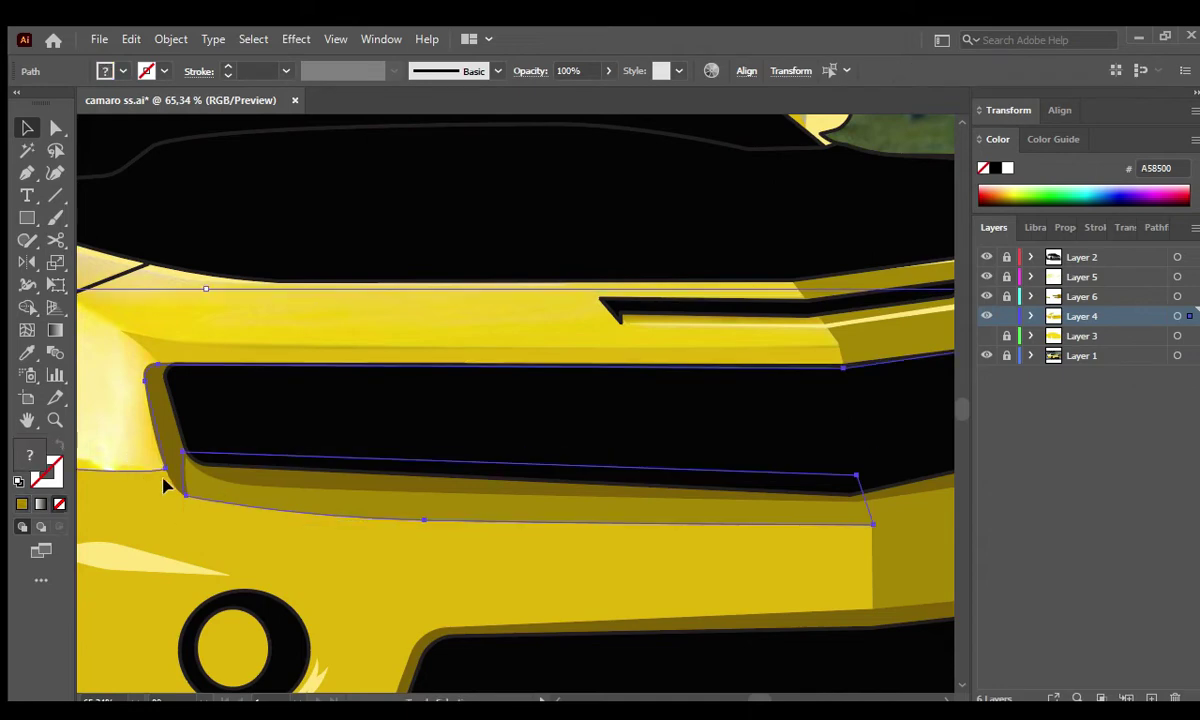
key(ctrl+shift+F9)
key(ctrl+0)
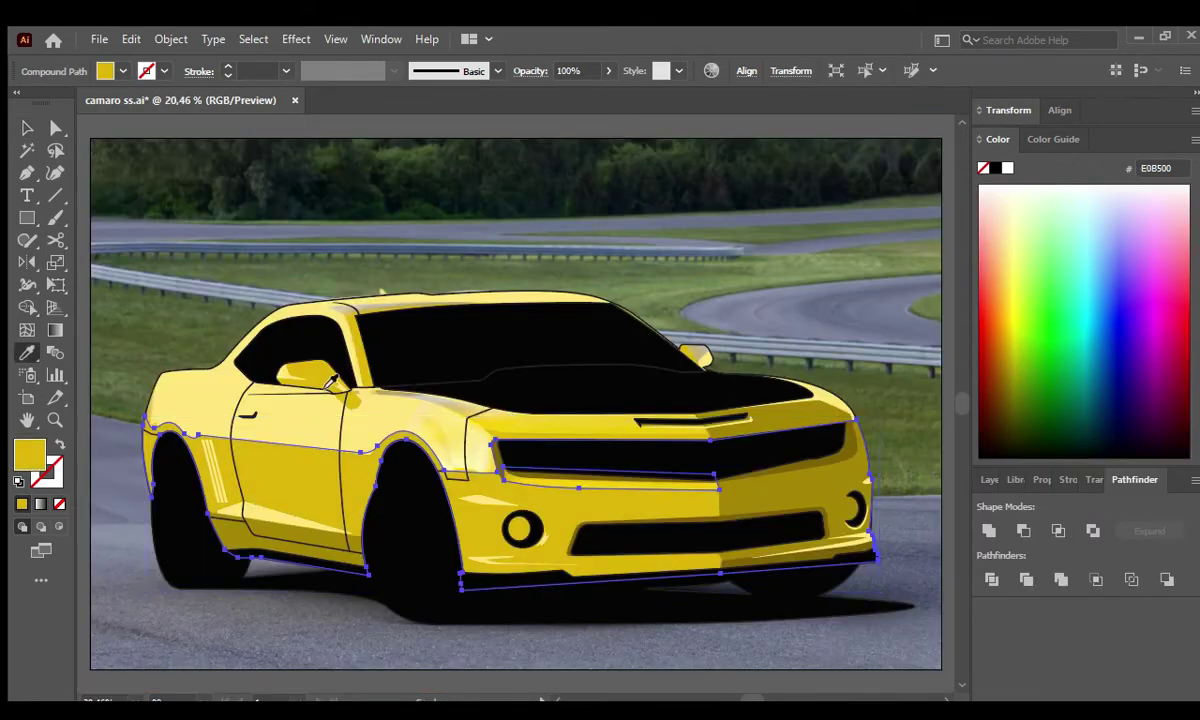
click(932, 473)
click(989, 479)
click(986, 356)
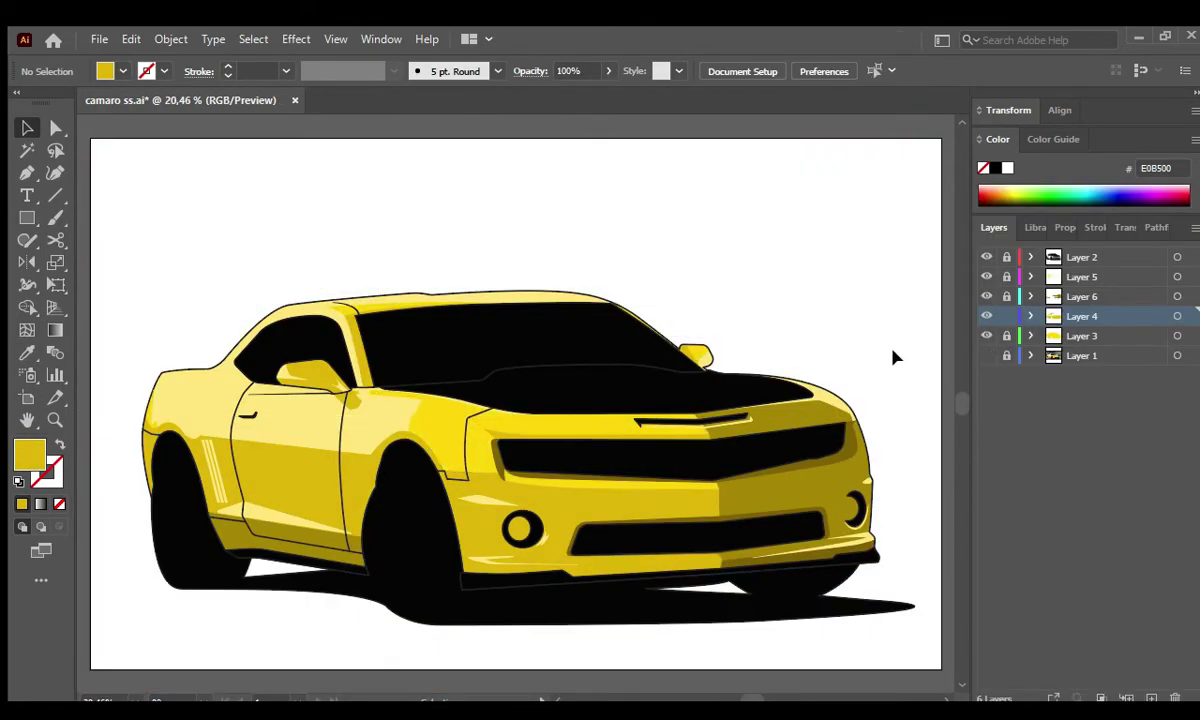
Show the racetrack photo and hide Layers 3 and 4 to reveal it.
click(987, 356)
click(987, 356)
click(987, 356)
click(987, 336)
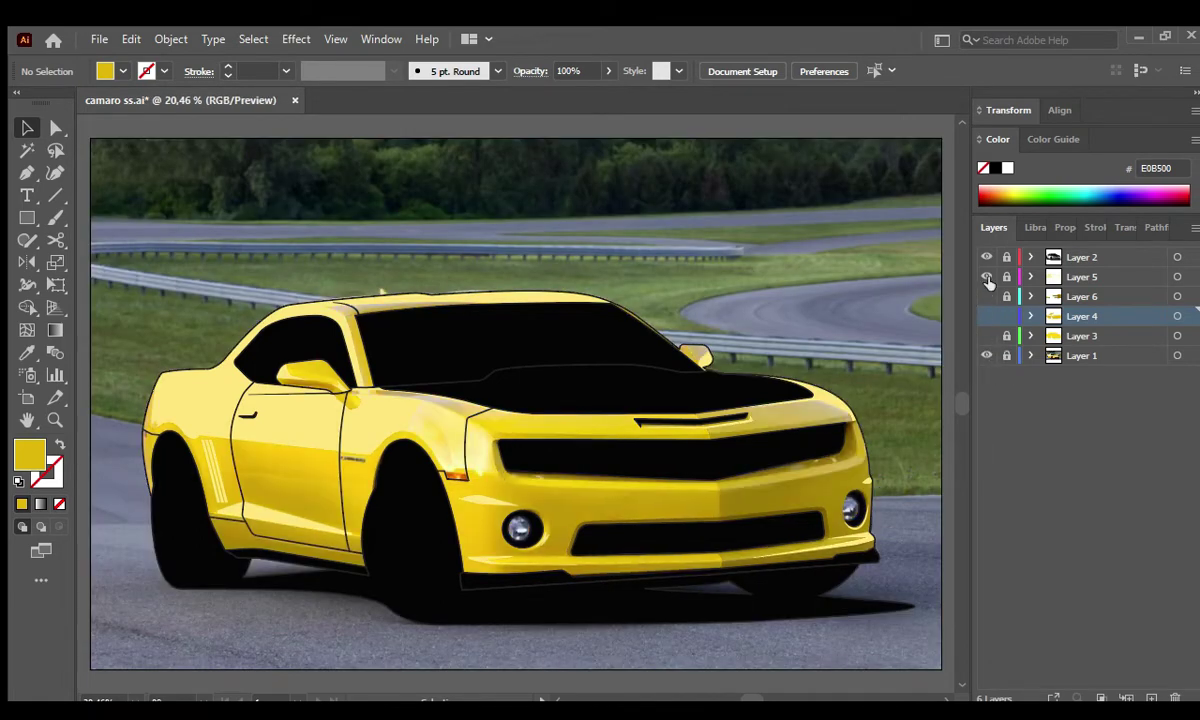
click(987, 336)
click(987, 336)
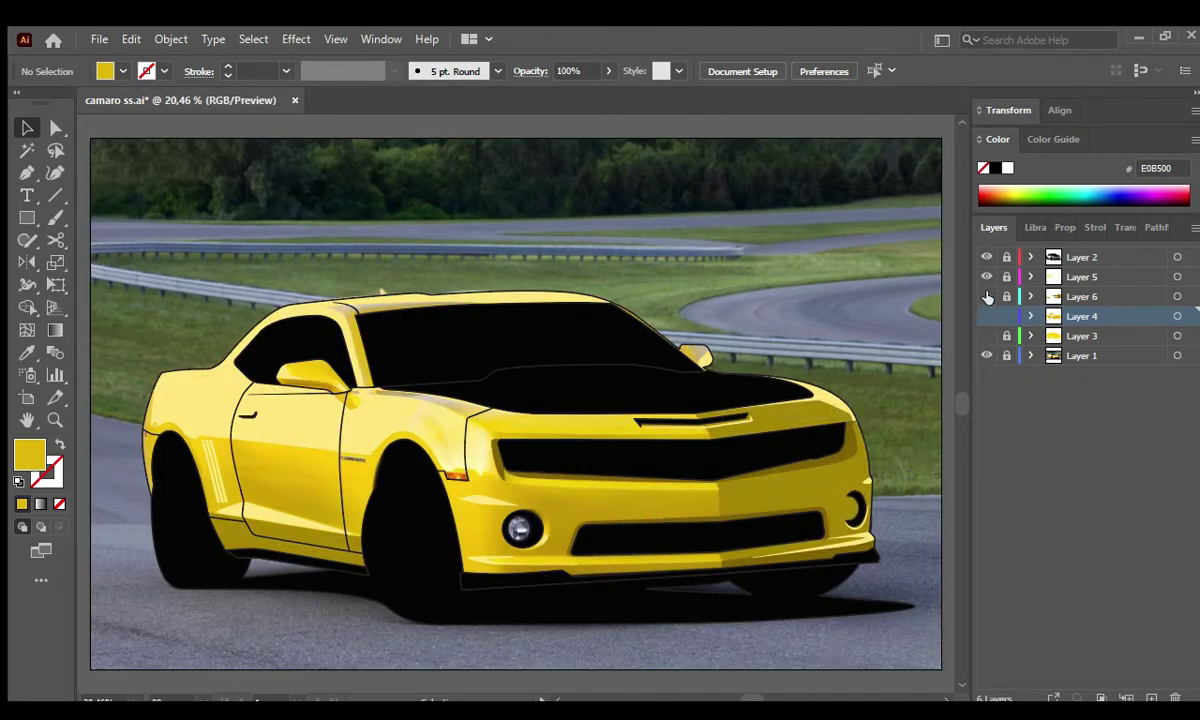
click(987, 316)
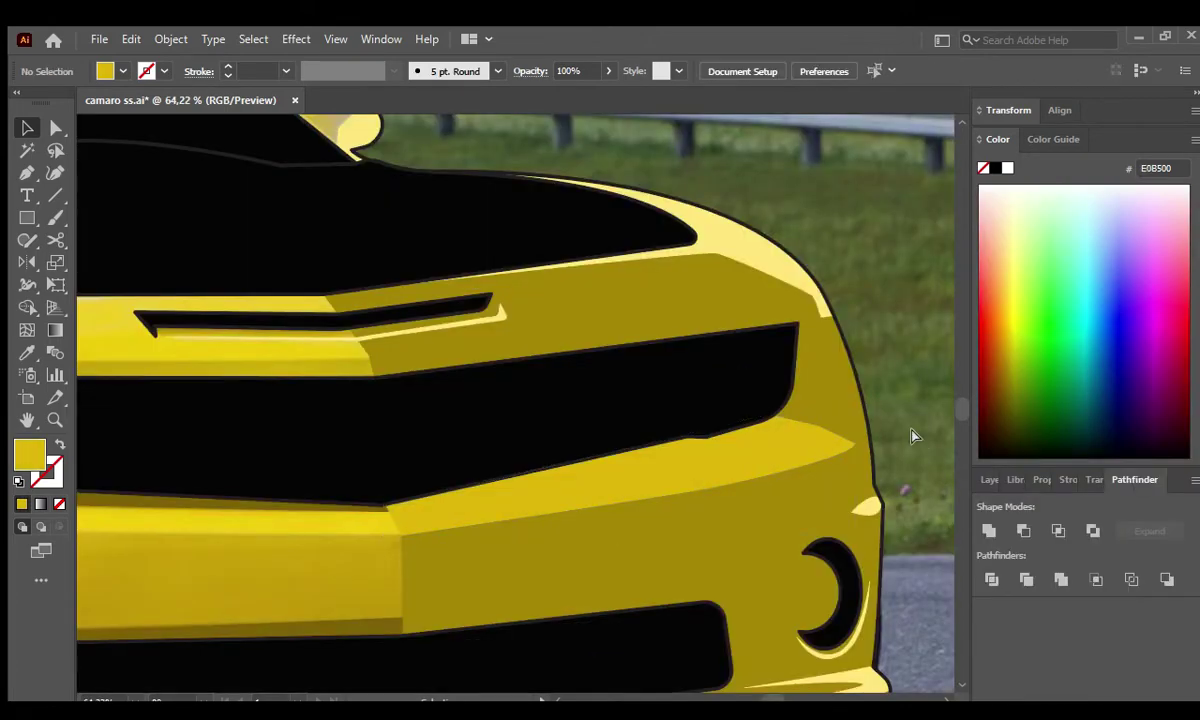
Zoom in on the front bumper and draw a thin strip beneath the upper grille.
key(z)
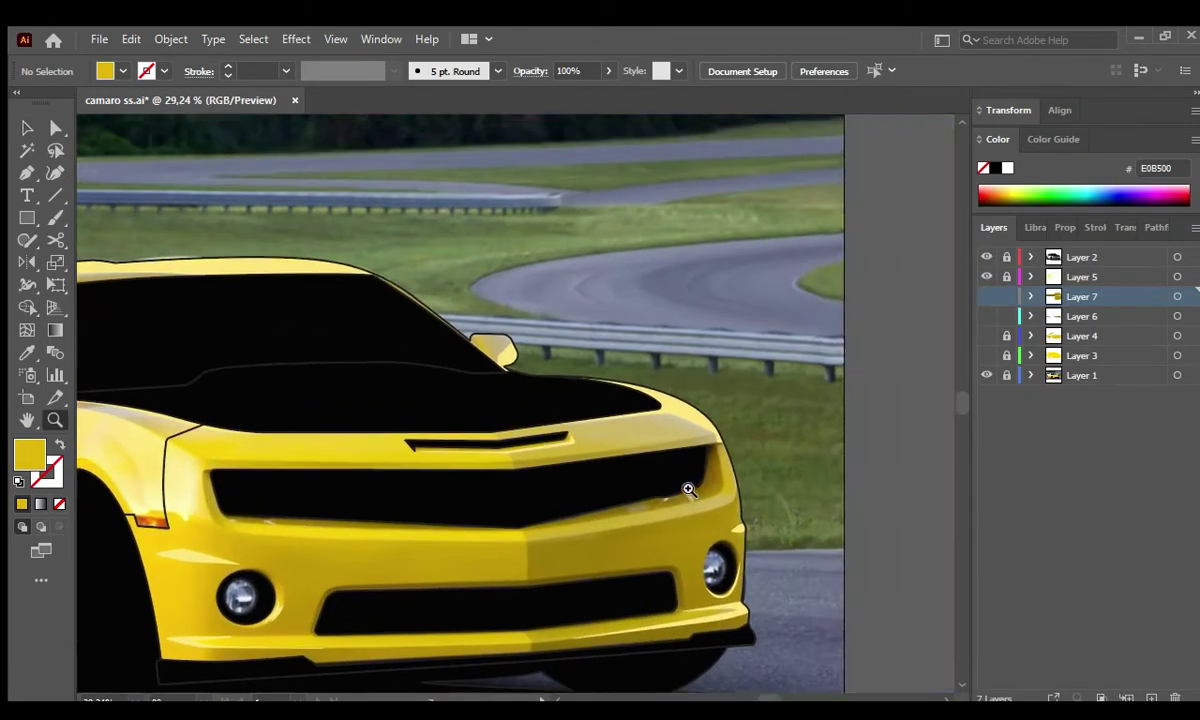
drag(928, 430, 815, 510)
key(ctrl+a)
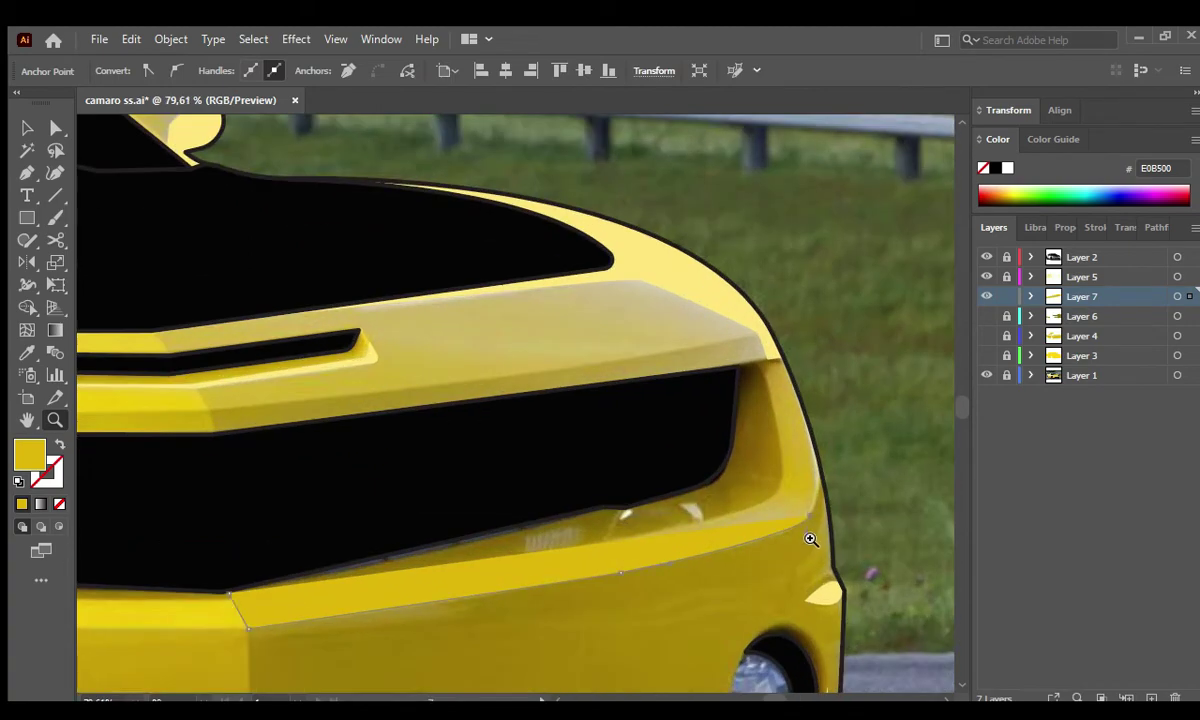
scroll(805, 515, left, 3)
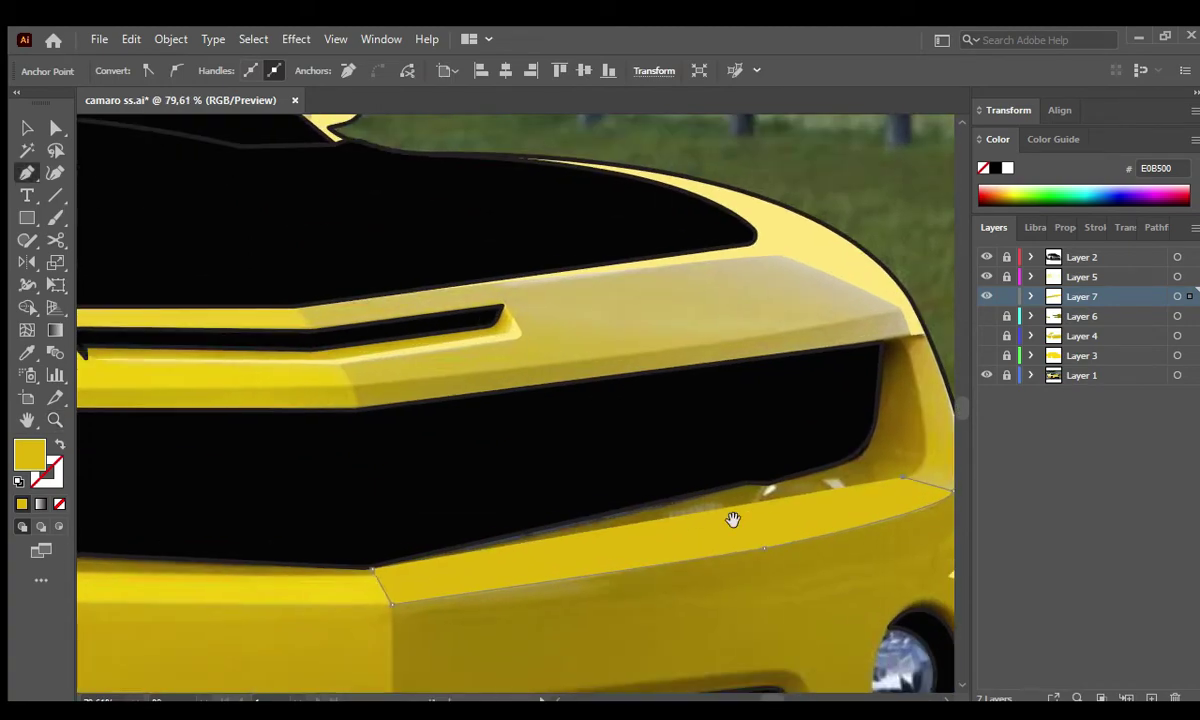
click(387, 577)
key(v)
Show the hidden shading layers, deselect the strip, and hide the racetrack photo.
scroll(420, 500, up, 2)
scroll(448, 461, down, 6)
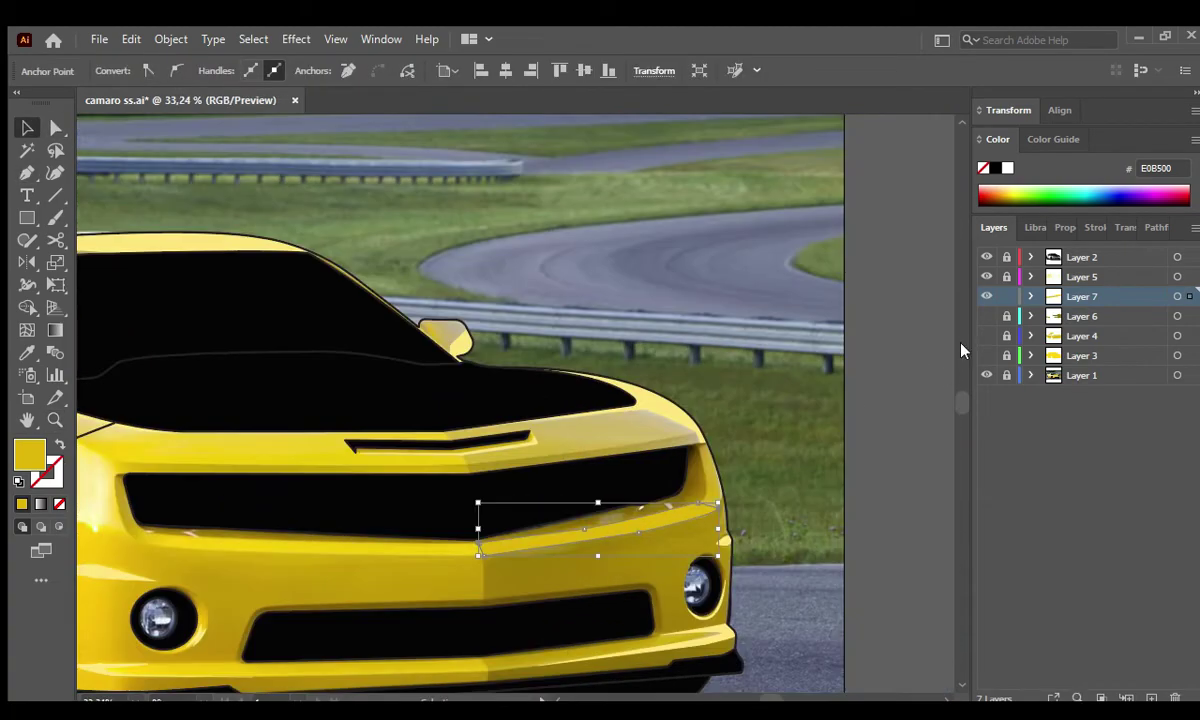
click(986, 316)
scroll(700, 420, up, 2)
click(986, 336)
click(986, 355)
scroll(862, 440, down, 4)
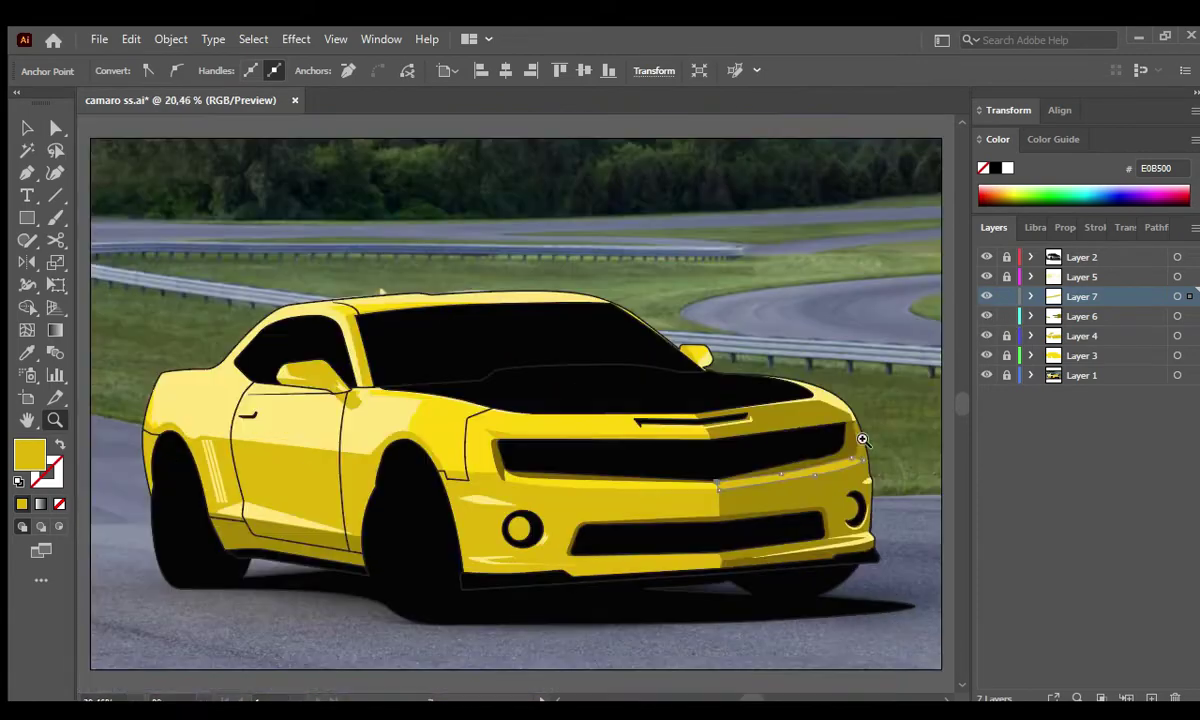
key(v)
click(897, 403)
click(986, 375)
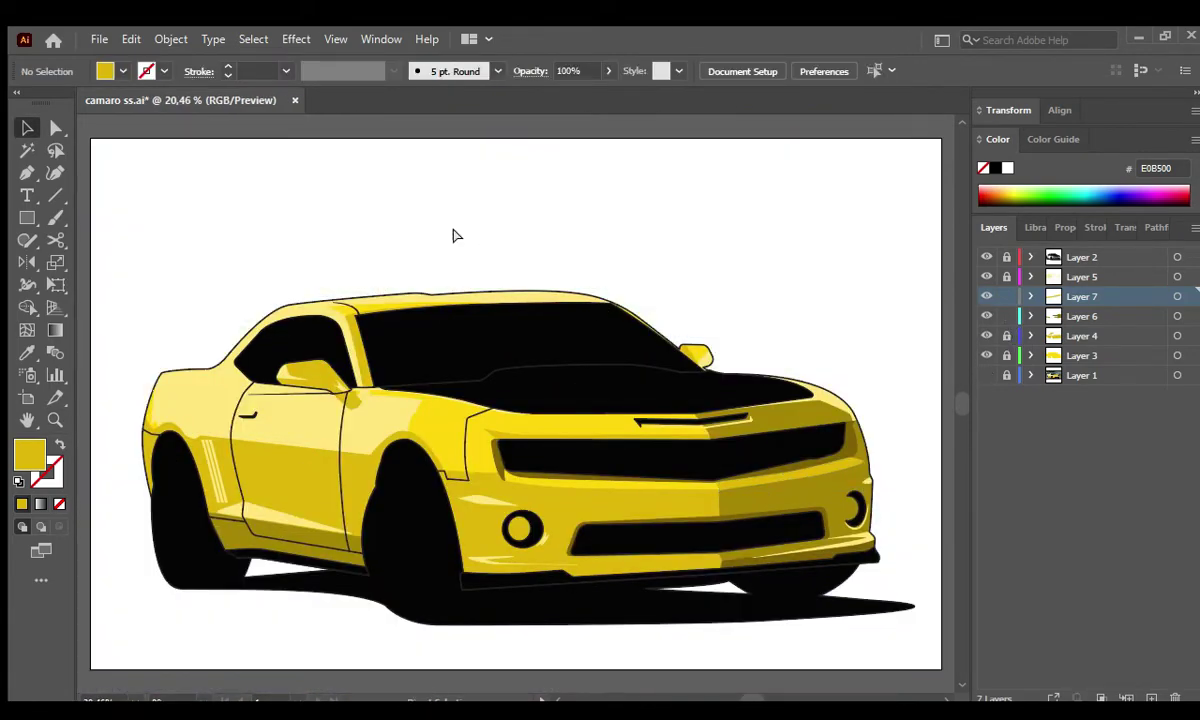
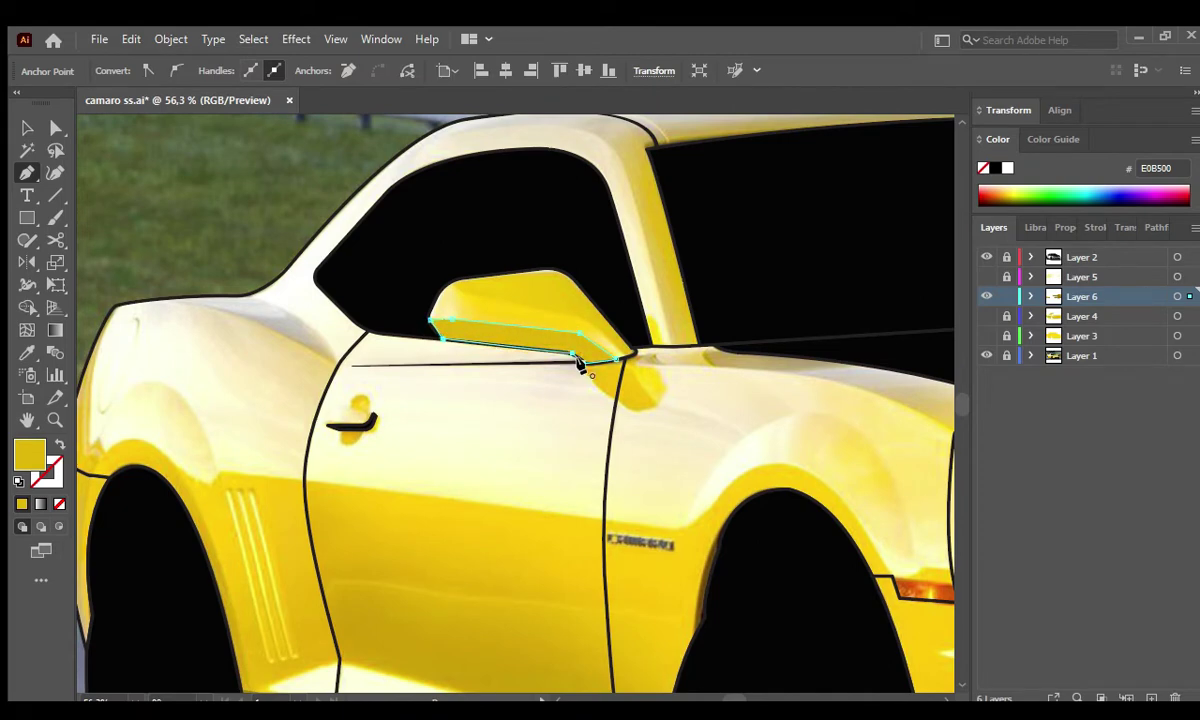
Close the side mirror path and adjust its anchors with Direct Selection.
click(580, 364)
drag(563, 418, 668, 377)
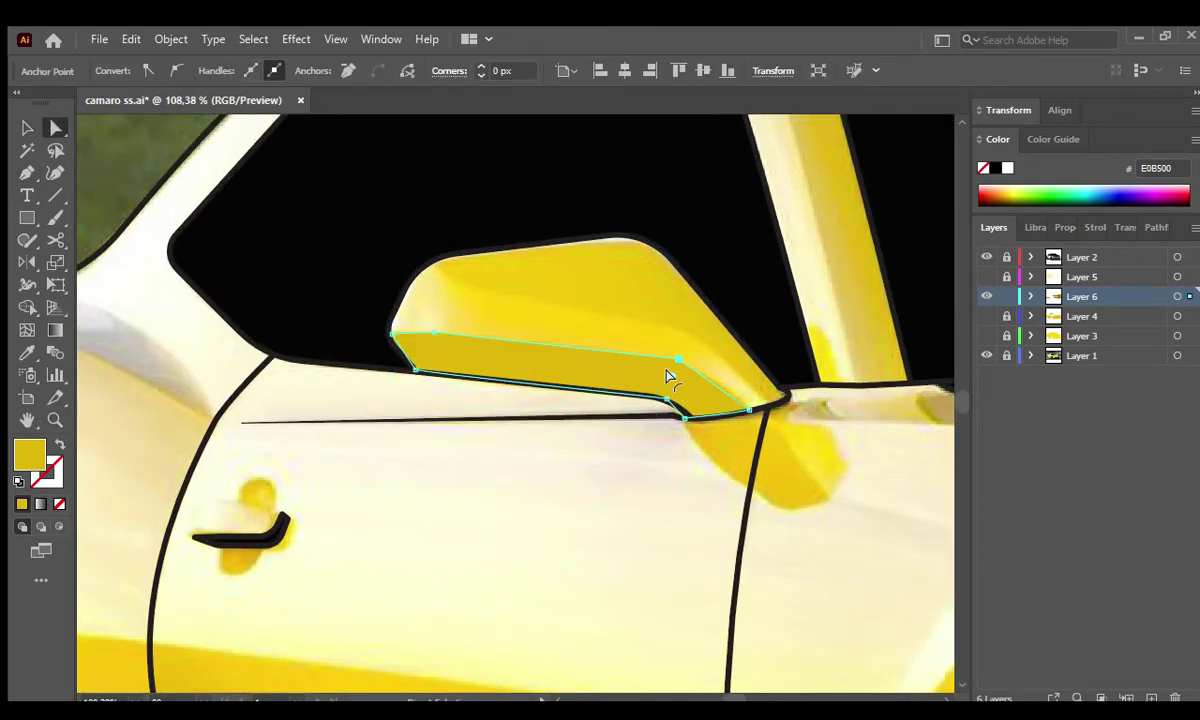
click(678, 447)
click(507, 380)
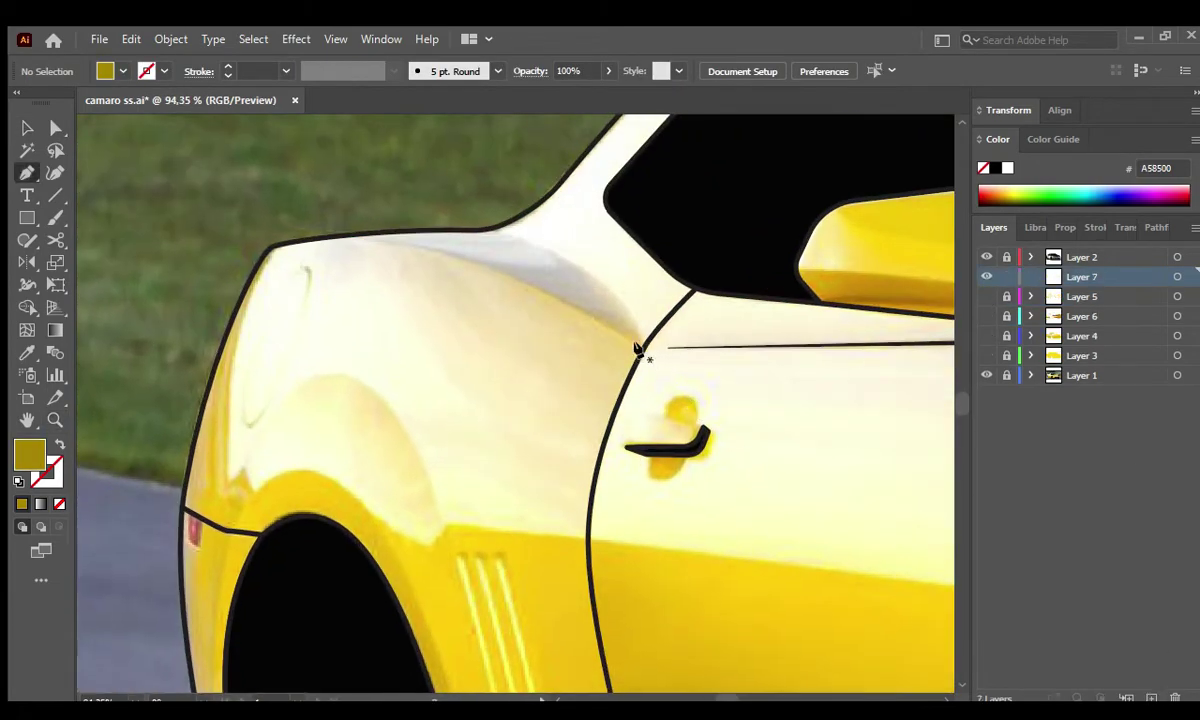
Draw the darker mirror shading on Layer 7 and fit the artboard in the window.
click(639, 348)
click(399, 245)
click(540, 244)
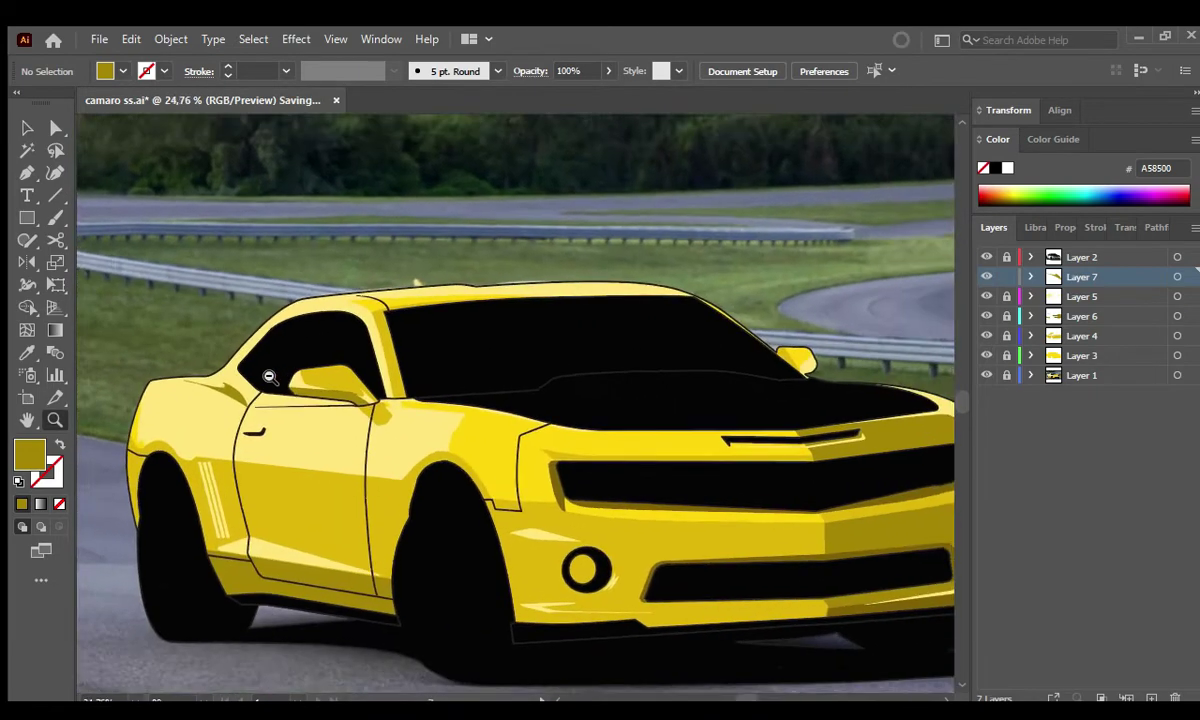
key(ctrl+0)
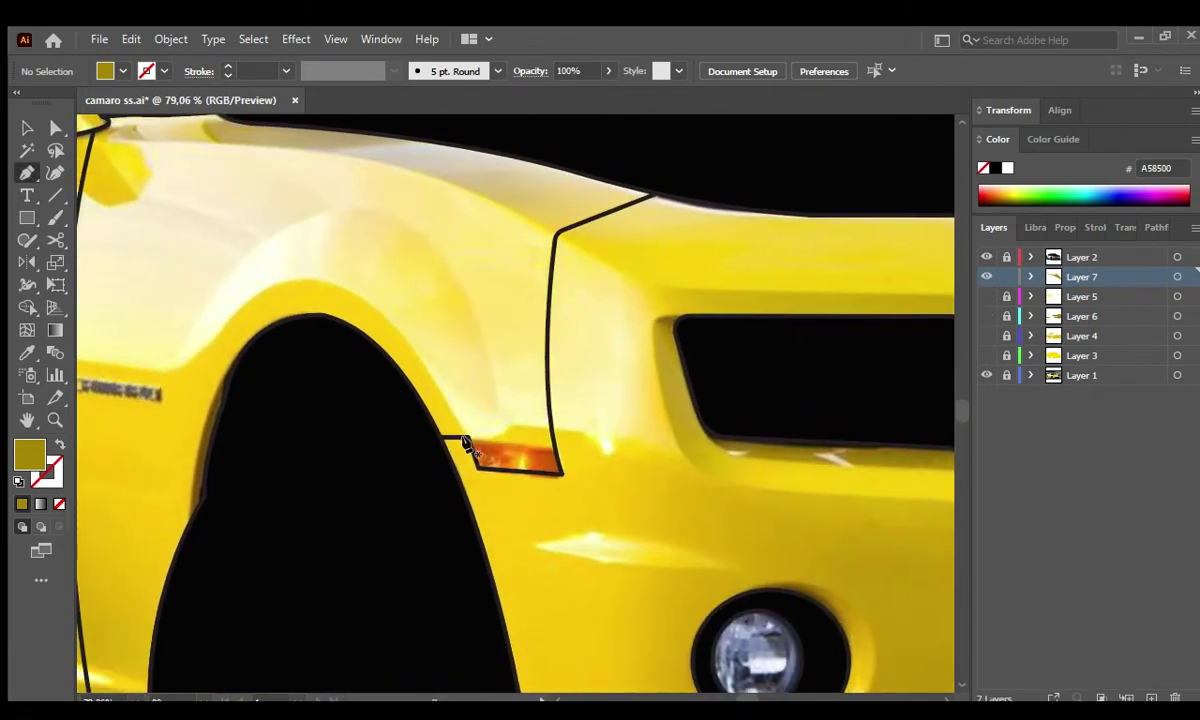
Trace the side marker light beside the front wheel and fill it with orange sampled from the photo.
click(466, 441)
click(478, 467)
click(558, 472)
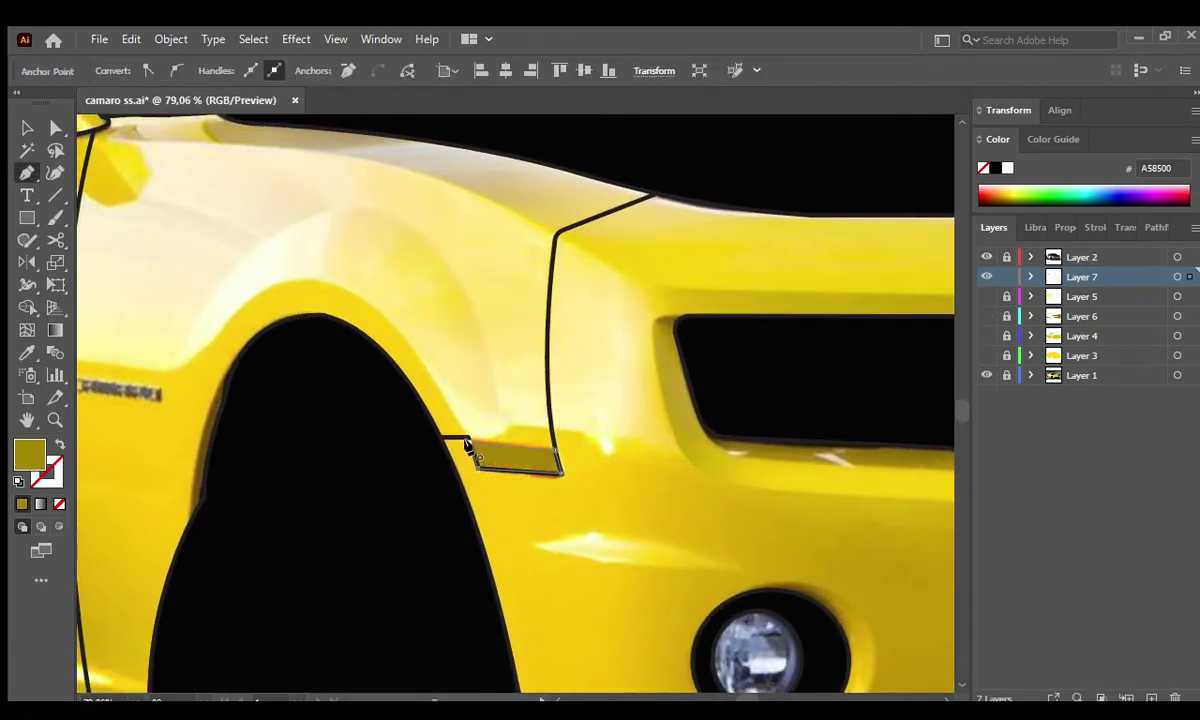
click(59, 503)
scroll(516, 455, up, 3)
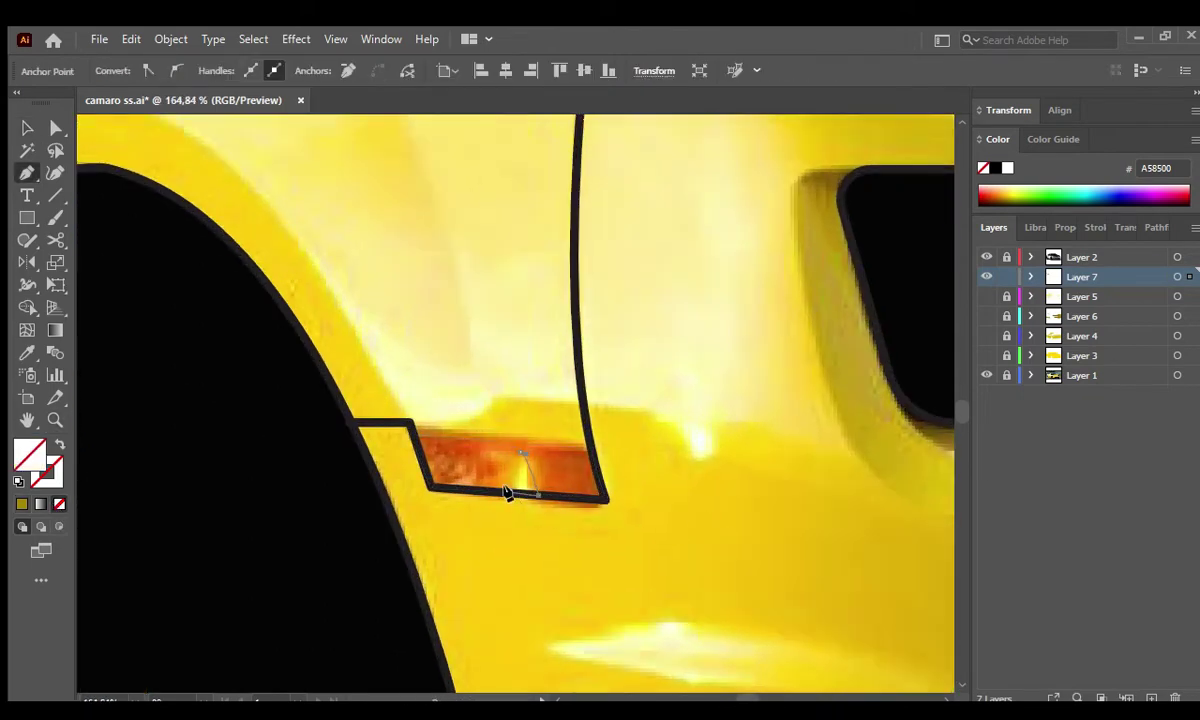
click(520, 452)
key(i)
click(560, 467)
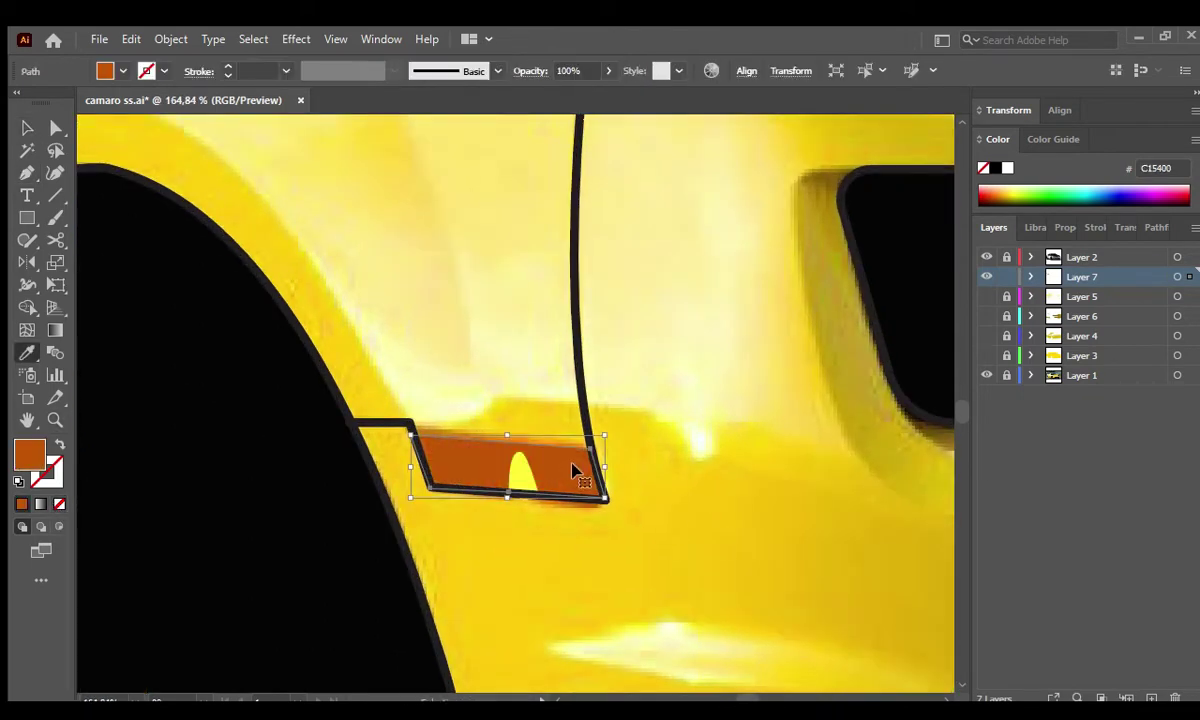
key(ctrl+shift+a)
Trace the small fender light, fill it with red sampled from the photo, and fit the artboard.
scroll(758, 552, up, 3)
key(p)
click(228, 487)
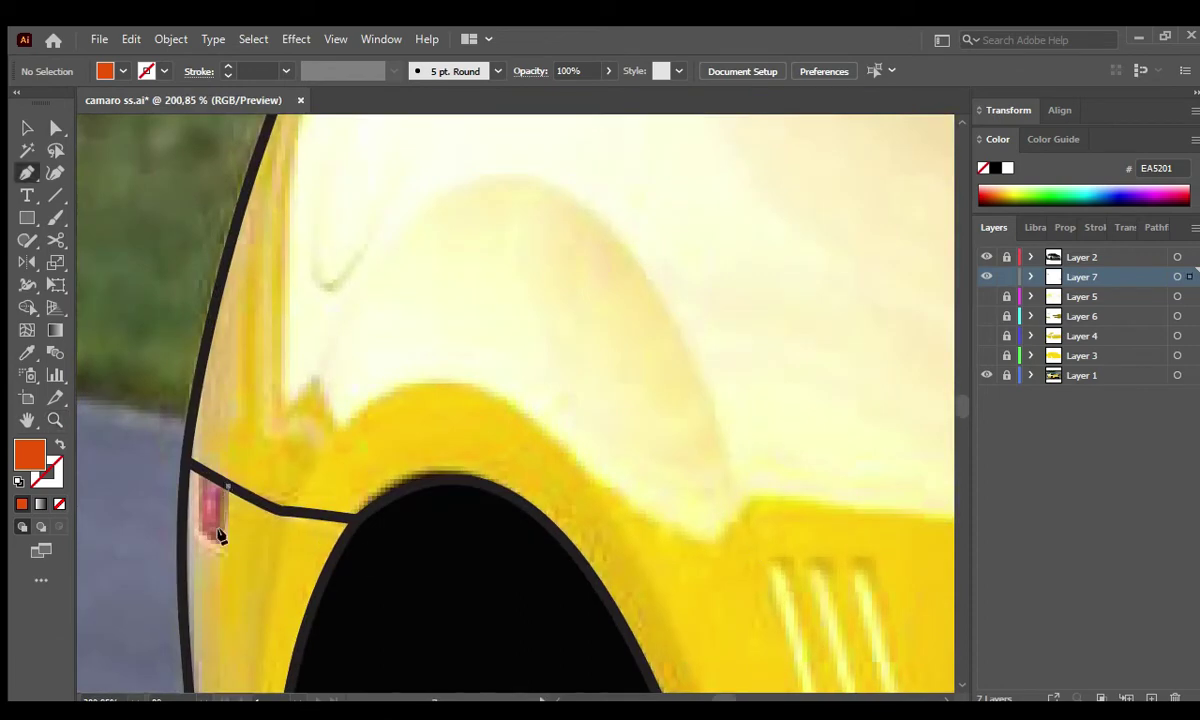
click(193, 467)
key(i)
click(208, 523)
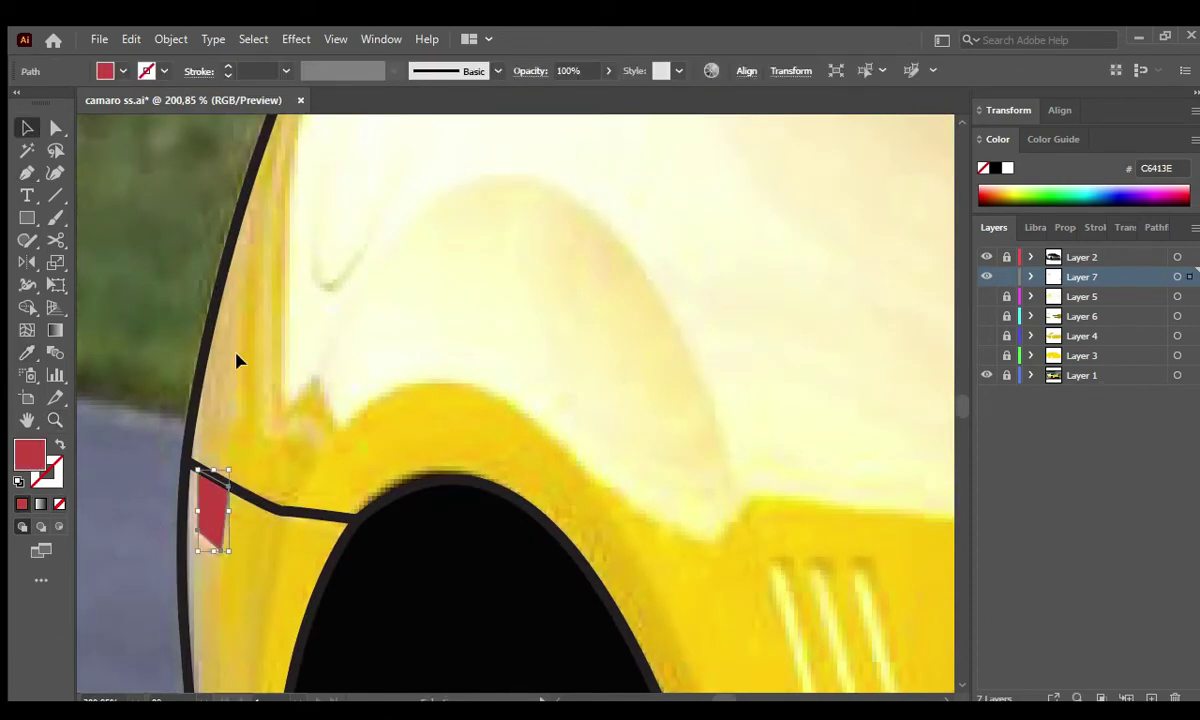
key(ctrl+shift+a)
key(ctrl+0)
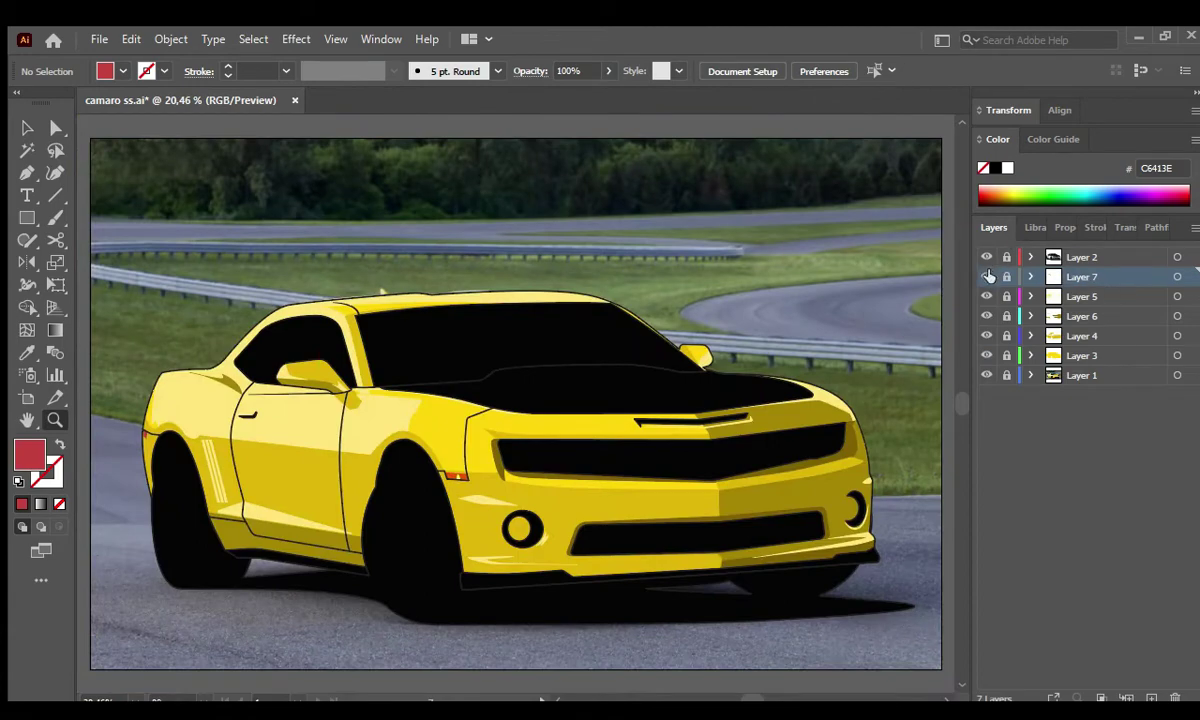
Hide and lock the finished layers, add Layer 8, and set a red 3 pt stroke.
drag(988, 276, 986, 355)
click(1127, 698)
drag(520, 502, 576, 502)
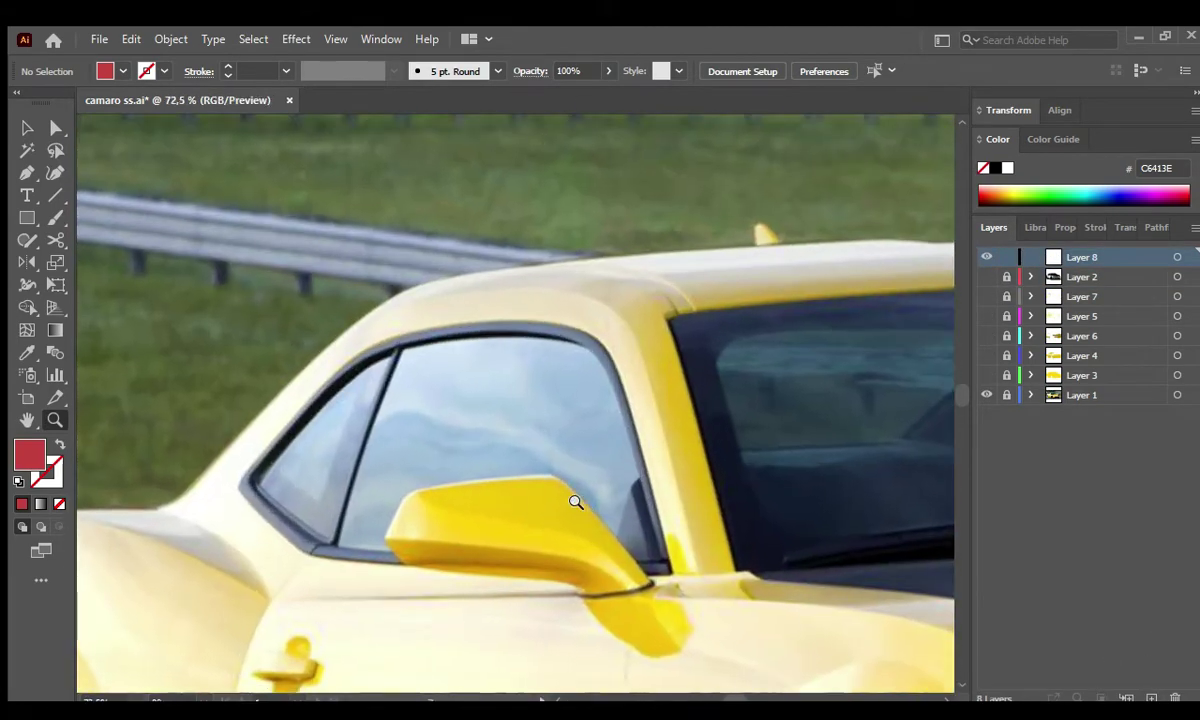
click(1063, 227)
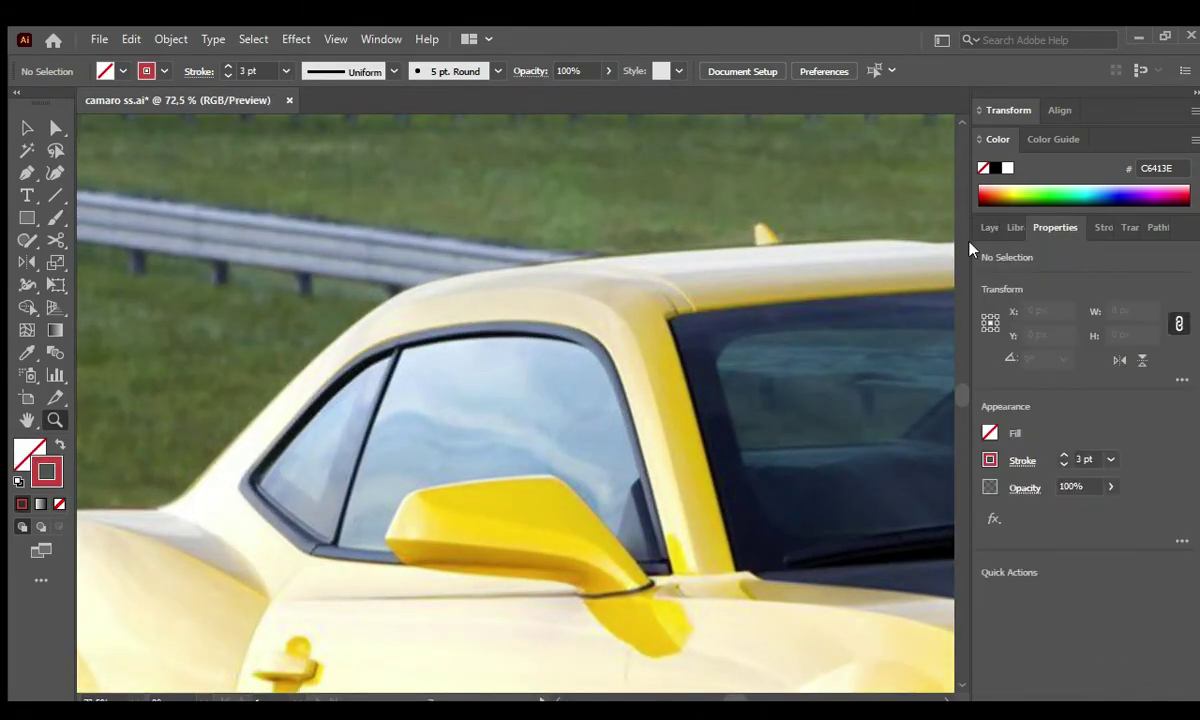
Outline the small quarter window and adjust its corner anchor.
click(325, 540)
click(257, 482)
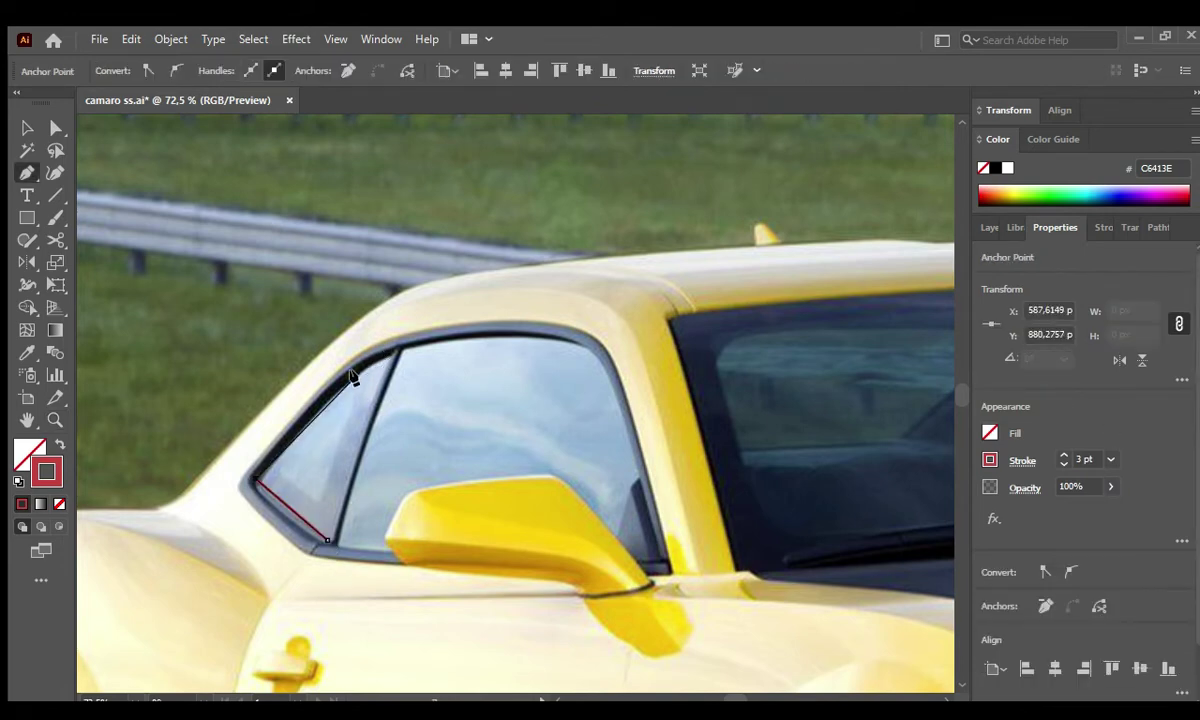
drag(298, 645, 325, 540)
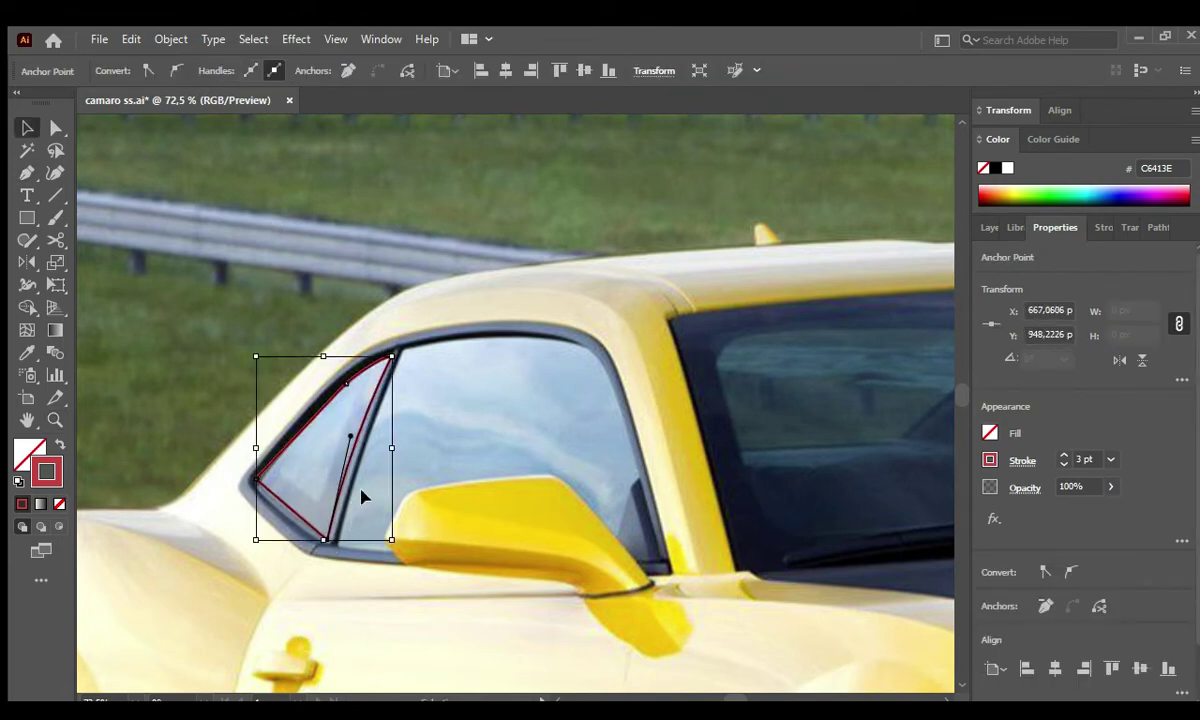
key(ctrl+shift+a)
key(a)
click(260, 482)
key(ctrl+shift+a)
Outline the door window, curving its upper rear corner and tracing around the mirror.
click(325, 540)
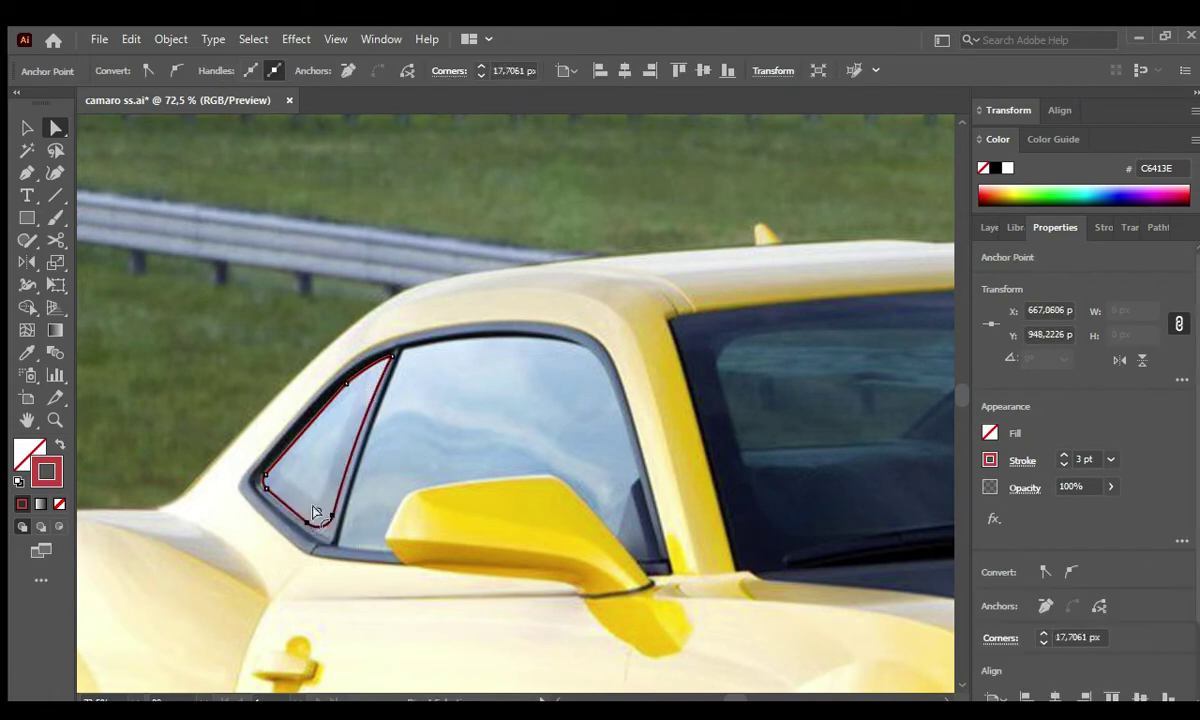
key(ctrl+shift+a)
key(p)
click(337, 545)
click(405, 348)
click(566, 350)
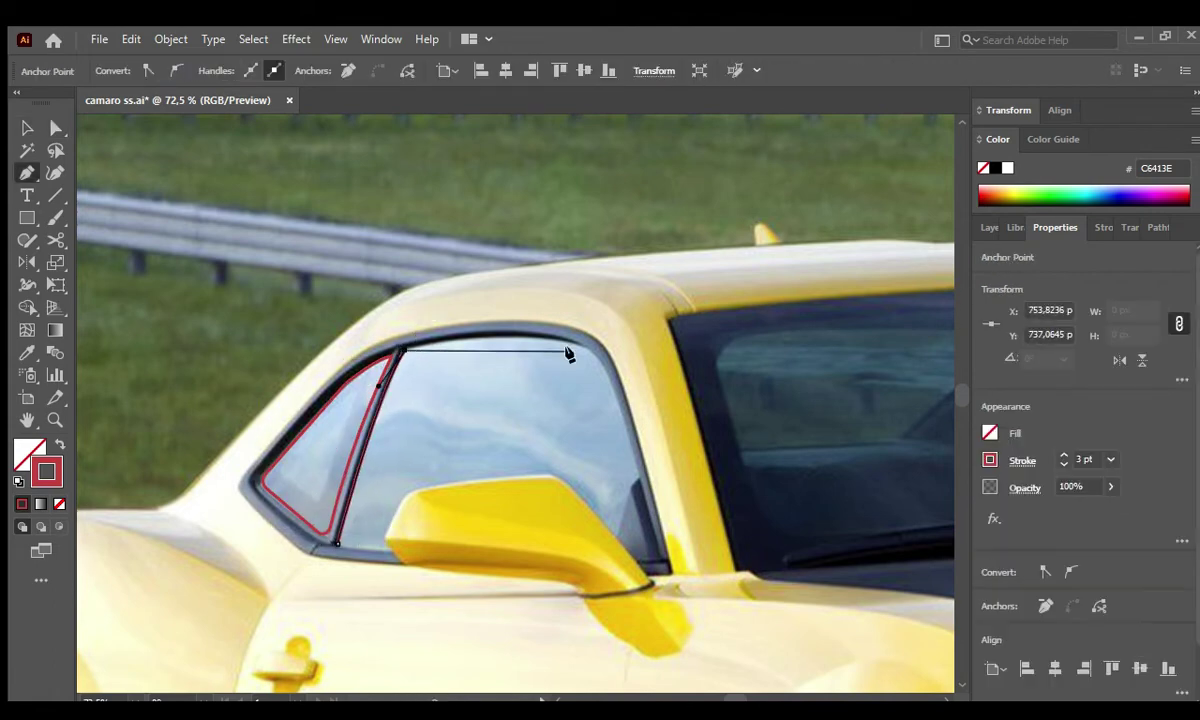
drag(608, 378, 632, 478)
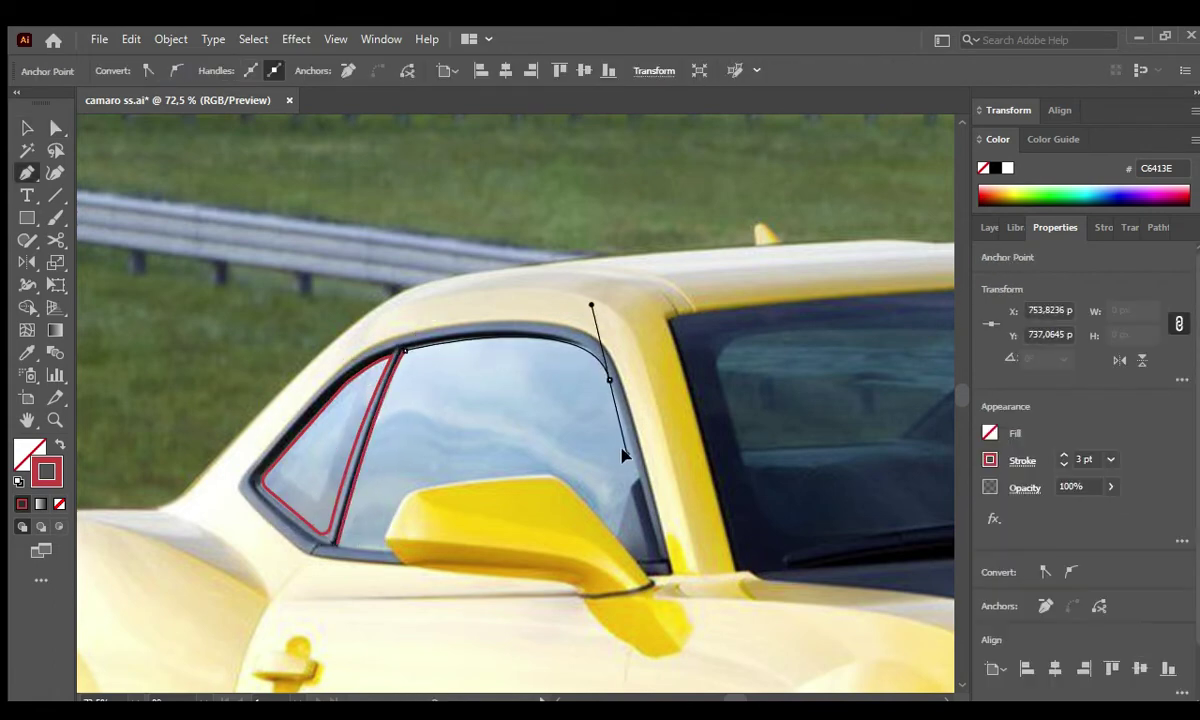
click(614, 537)
click(557, 472)
click(384, 541)
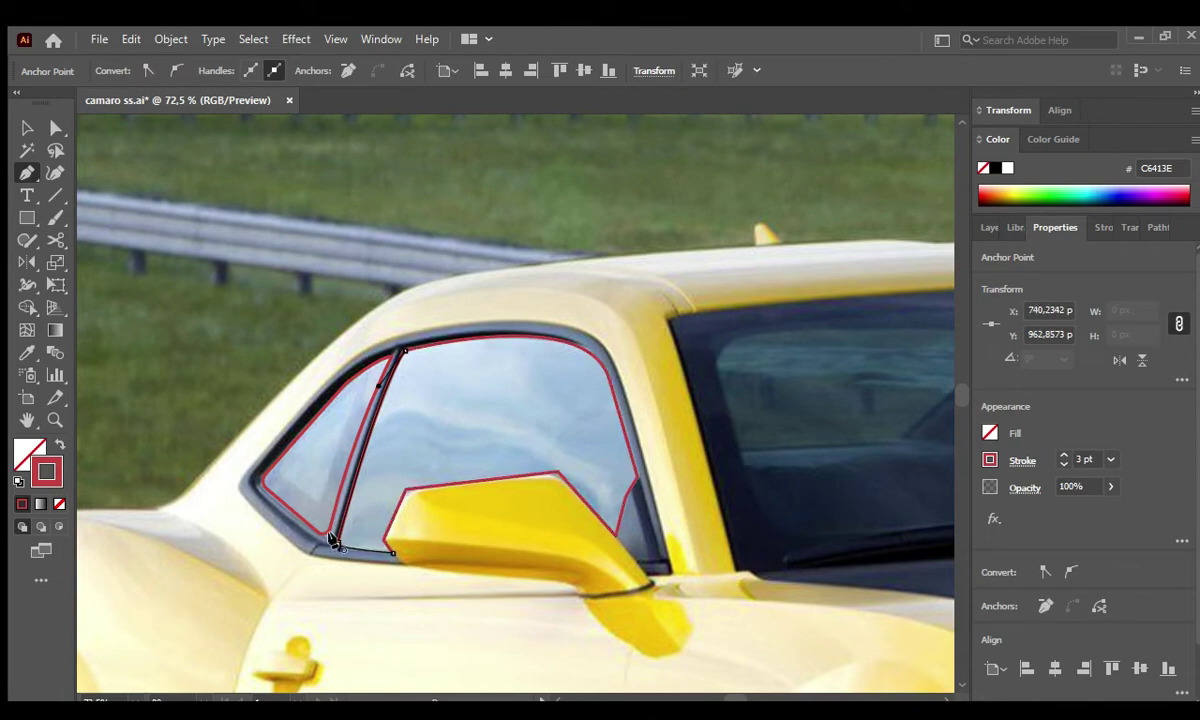
Group both window outlines and fill them light blue.
key(a)
key(v)
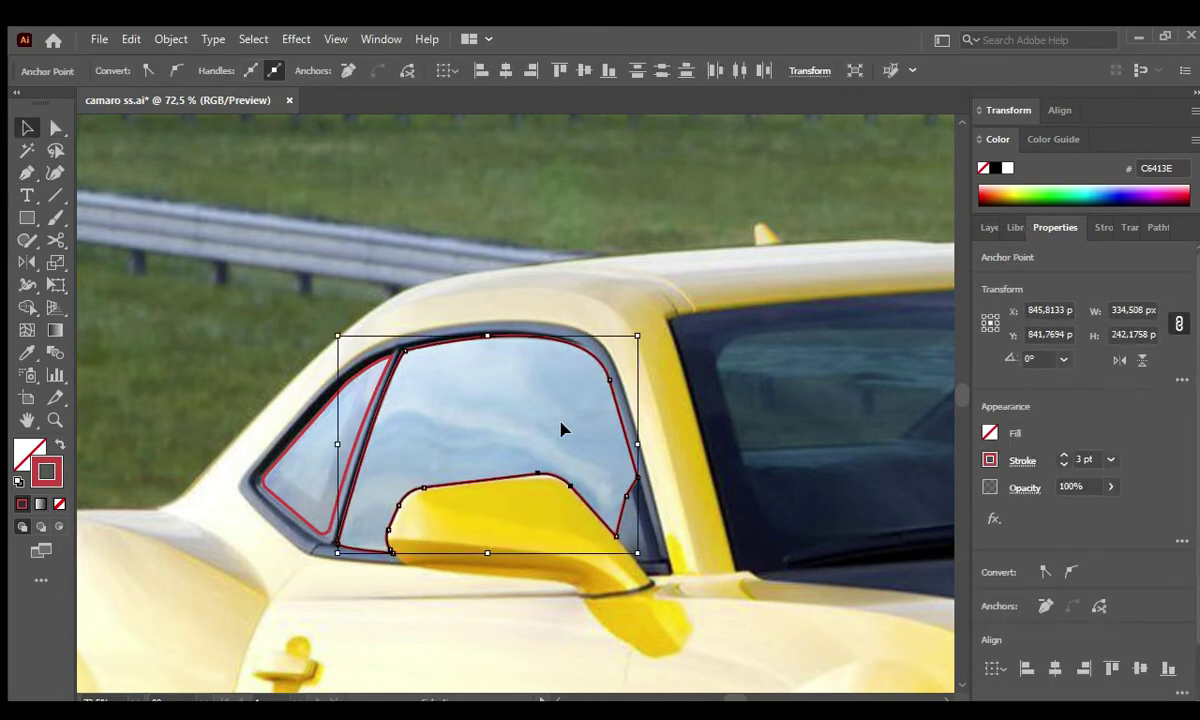
key(ctrl+a)
key(ctrl+shift+F9)
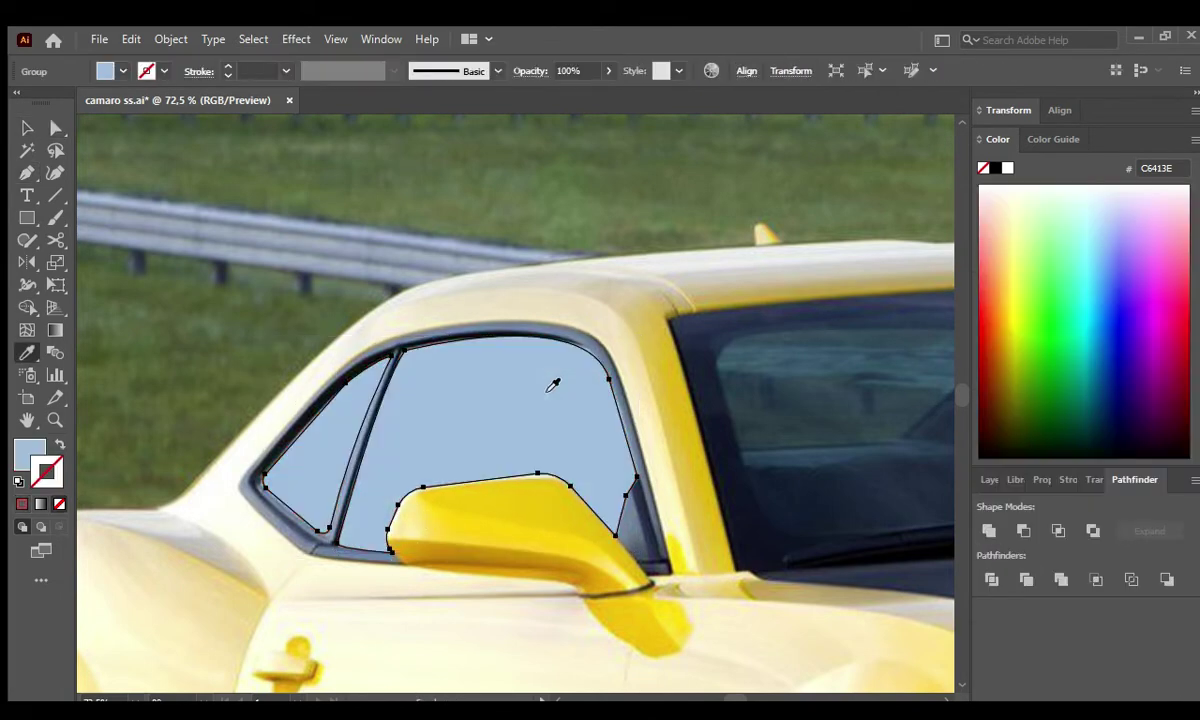
mouse_move(552, 383)
mouse_down()
mouse_move(324, 297)
mouse_move(285, 390)
mouse_move(292, 418)
mouse_up()
Trace the rear window glass with a curved top edge.
key(p)
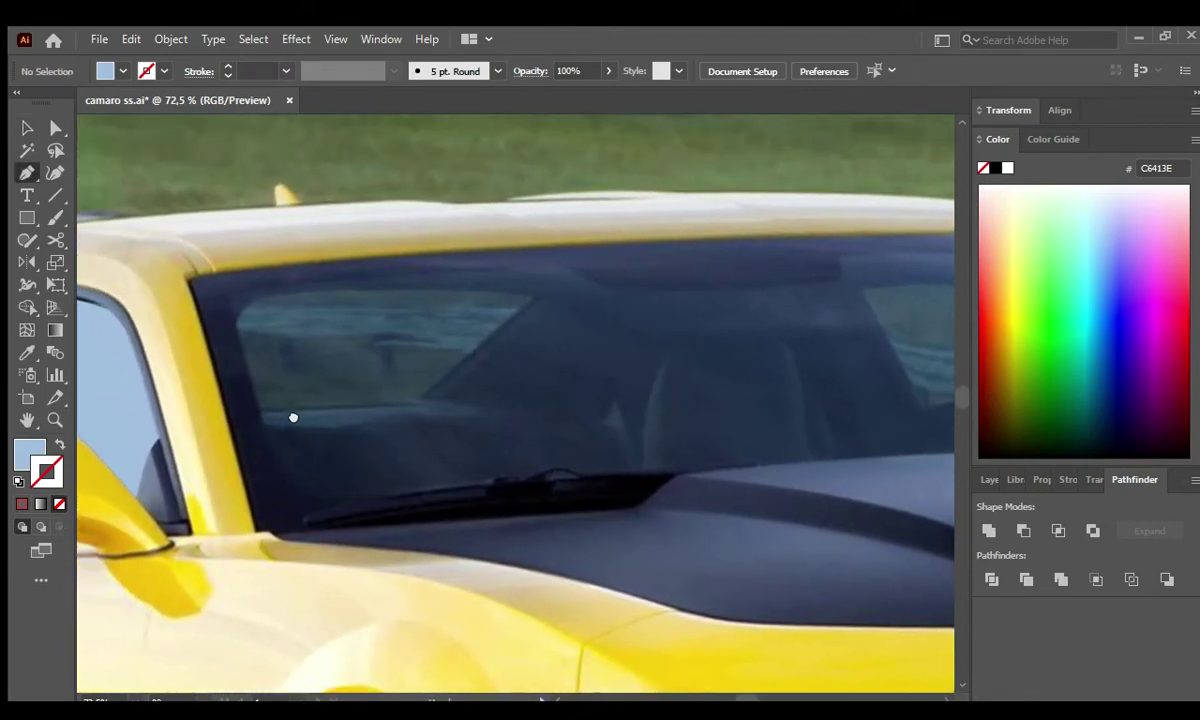
click(260, 418)
click(235, 337)
drag(288, 298, 345, 295)
drag(525, 299, 535, 308)
click(260, 418)
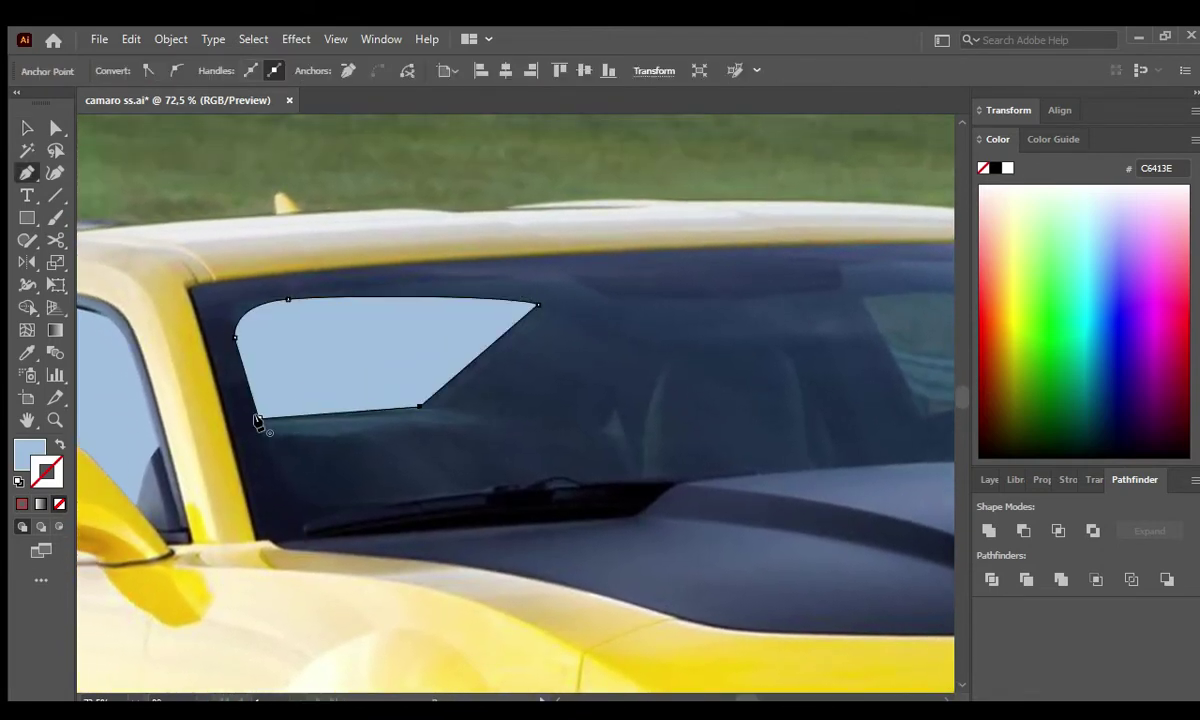
Trace a curved reflection shape across the windshield with no fill.
drag(487, 420, 345, 361)
click(467, 399)
click(399, 278)
drag(540, 282, 585, 302)
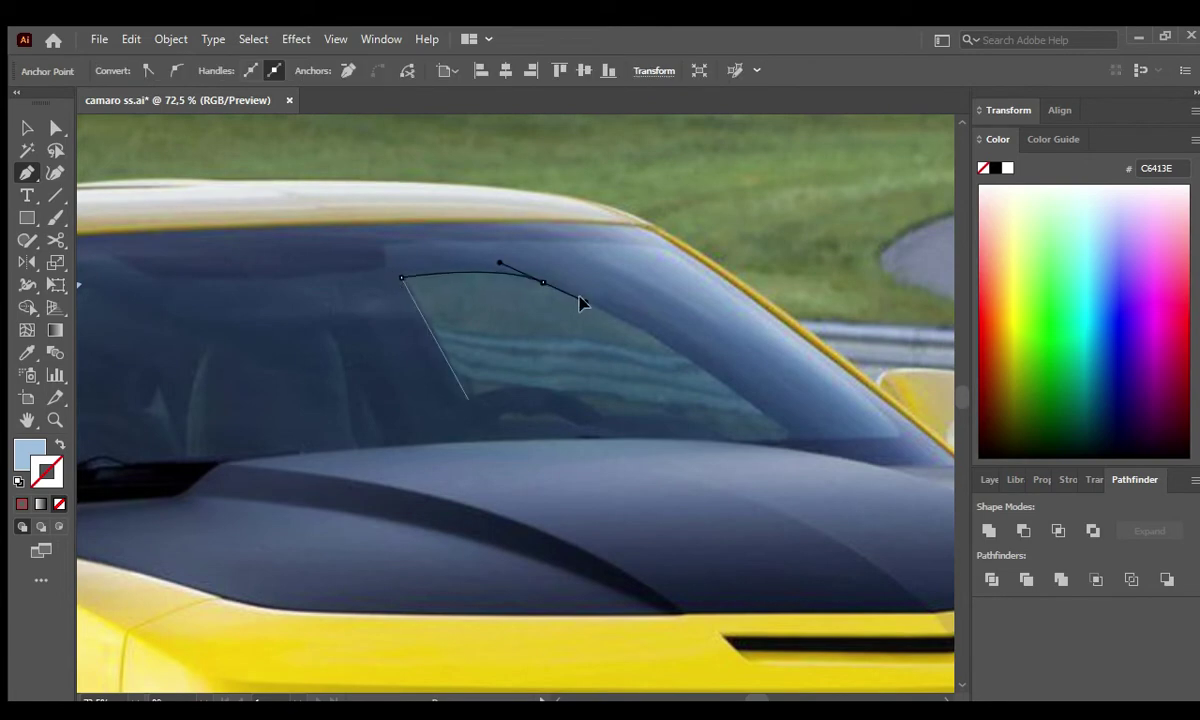
drag(704, 367, 708, 378)
click(794, 439)
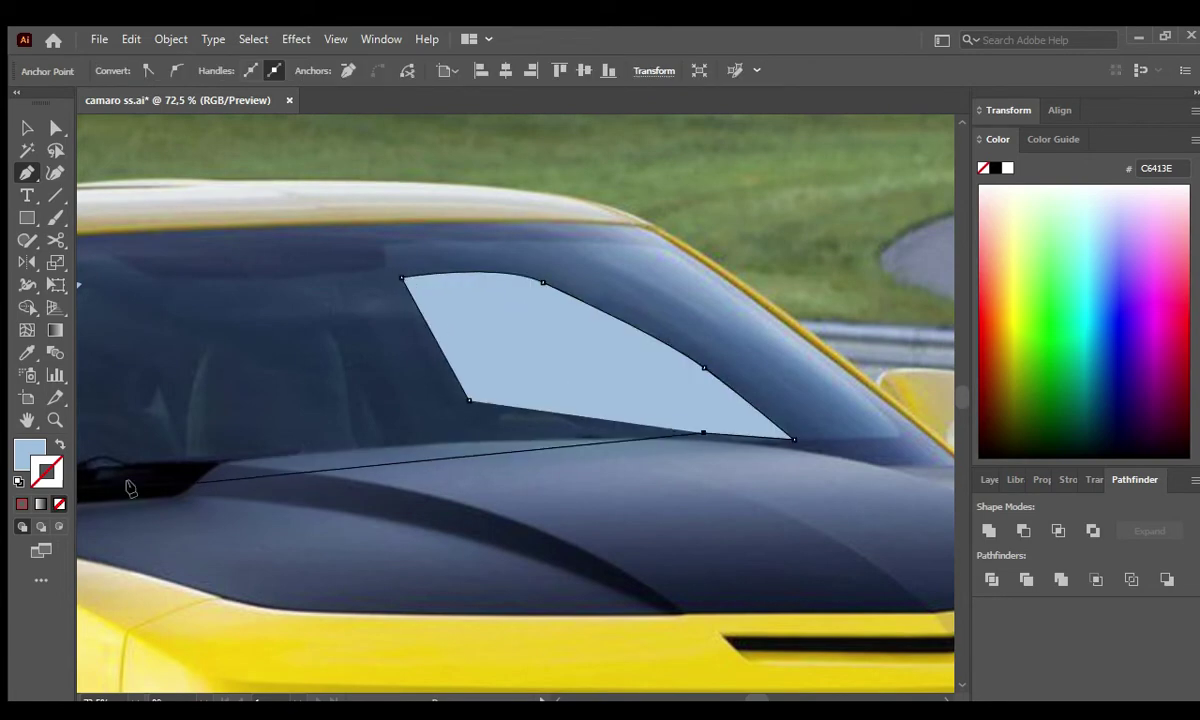
key(shift+x)
drag(703, 433, 688, 432)
Finish the windshield reflection path and fill the windows light blue.
key(z)
click(663, 467)
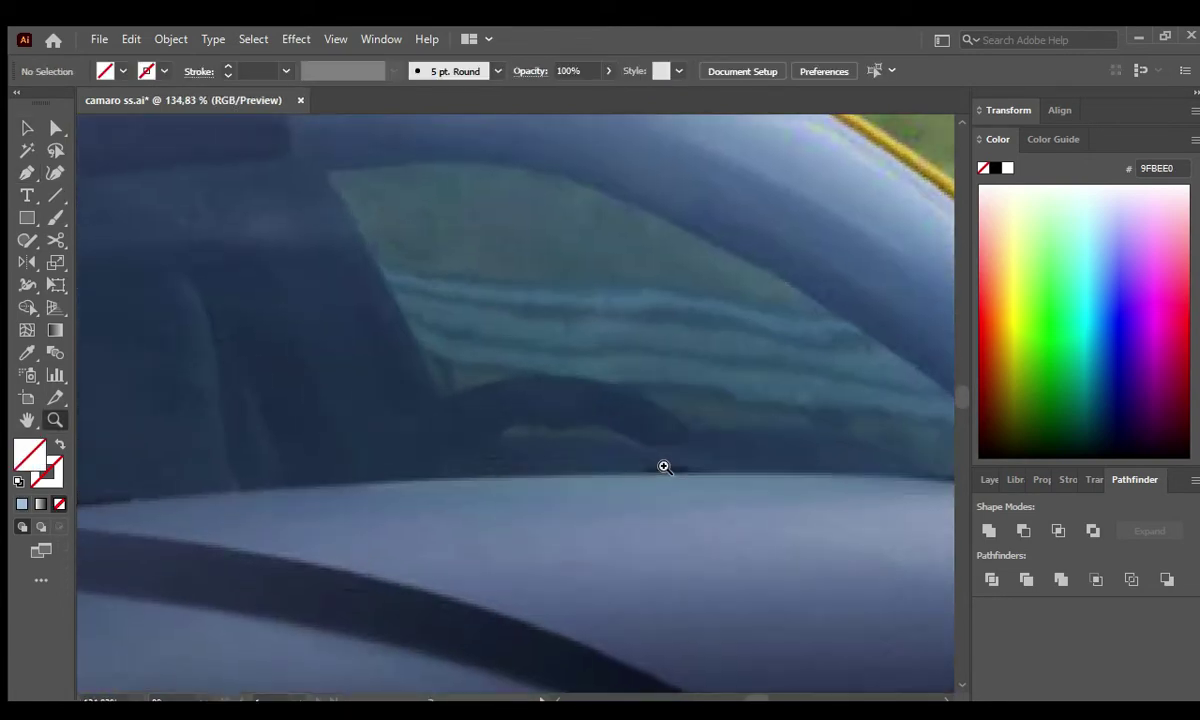
click(652, 452)
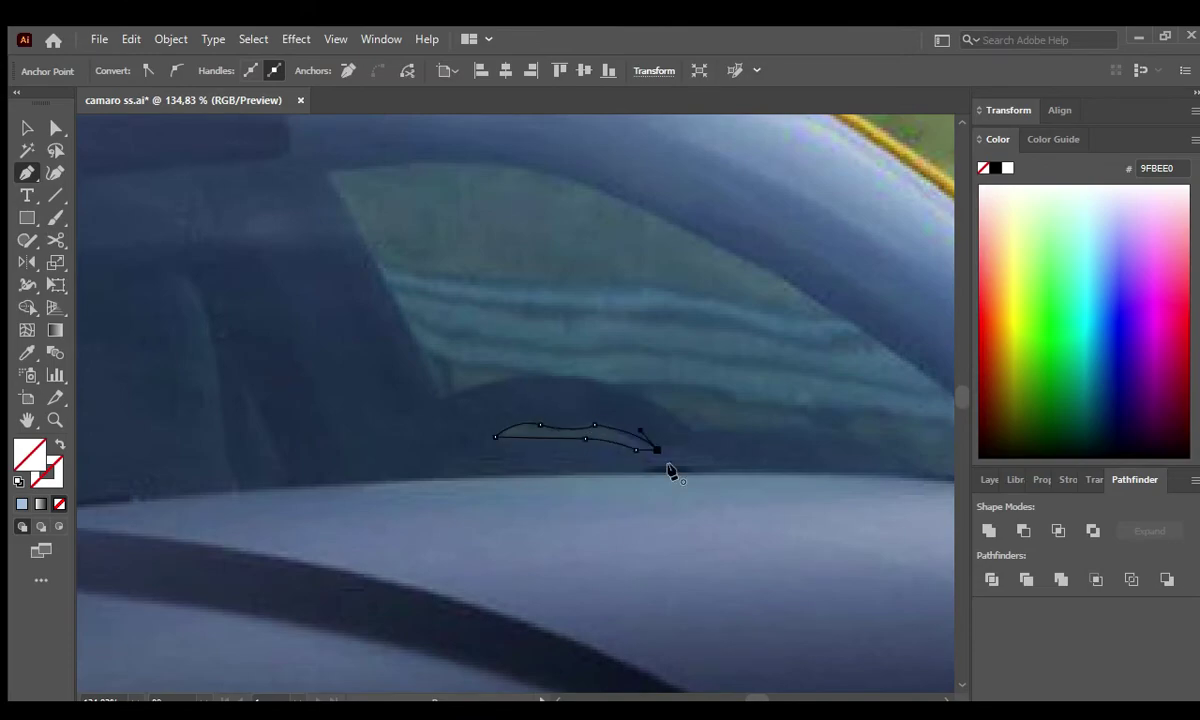
key(v)
key(ctrl+0)
key(shift+x)
key(z)
drag(590, 418, 718, 460)
Start the windshield outline with a grey 1 pt stroke along the curved cowl line.
key(p)
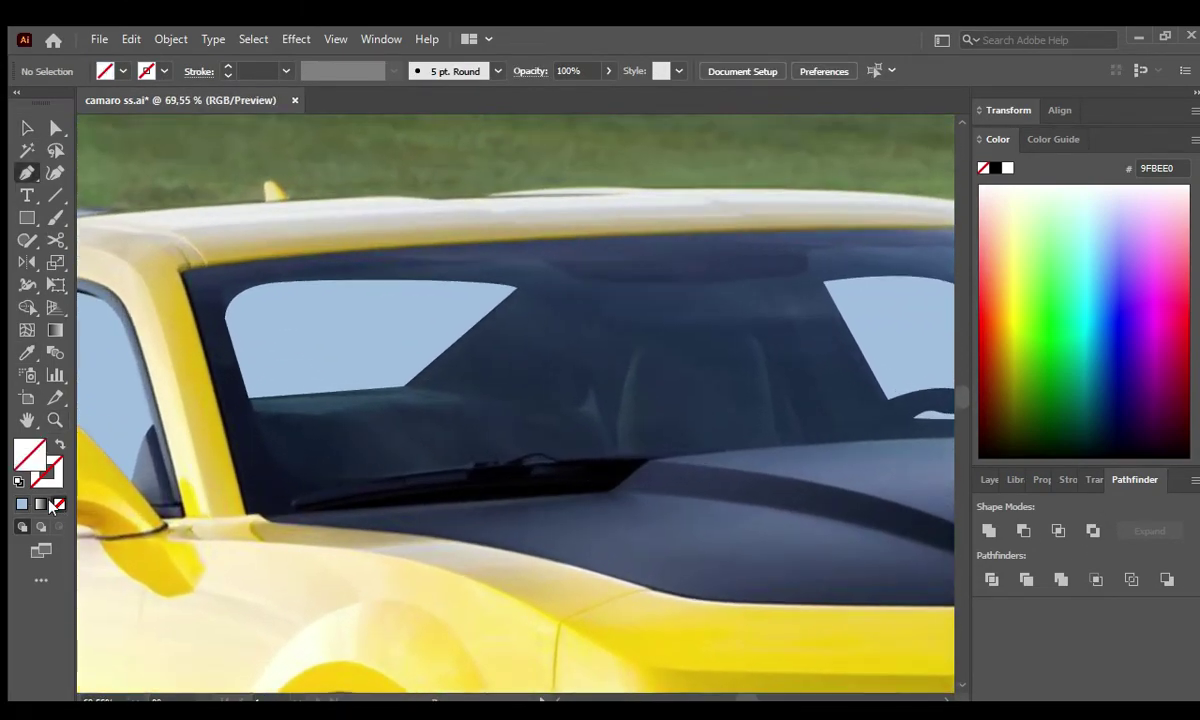
click(24, 503)
click(258, 452)
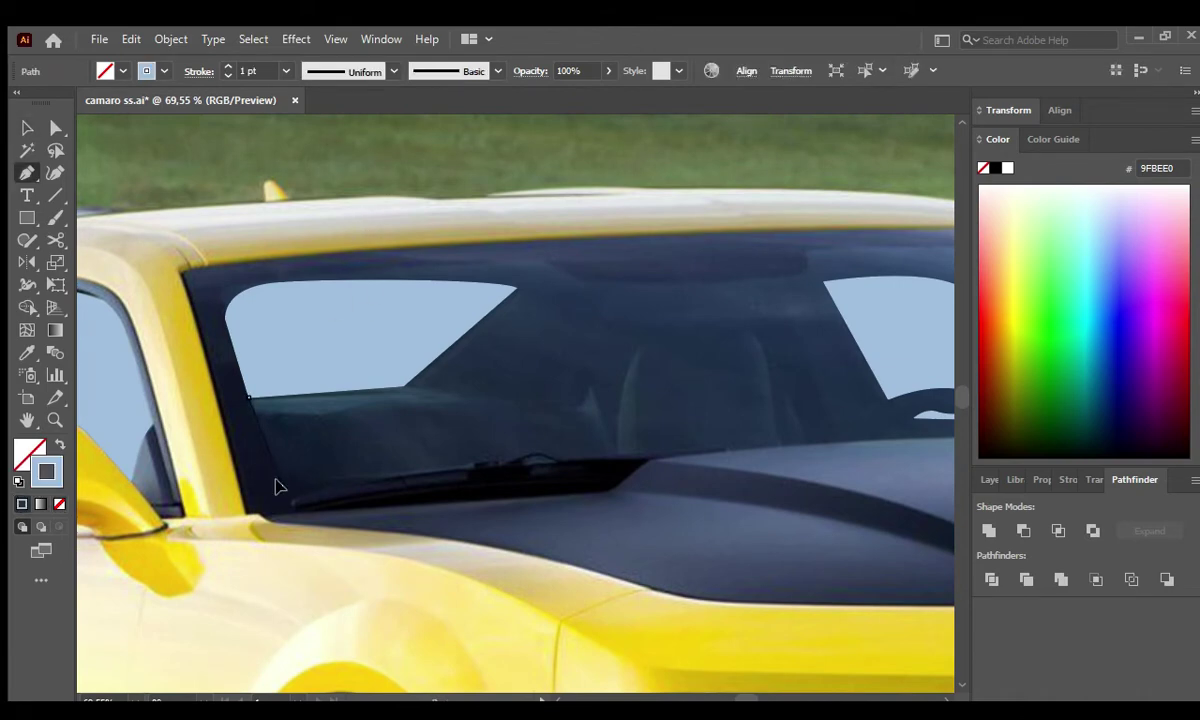
click(666, 455)
click(717, 451)
drag(860, 452, 388, 450)
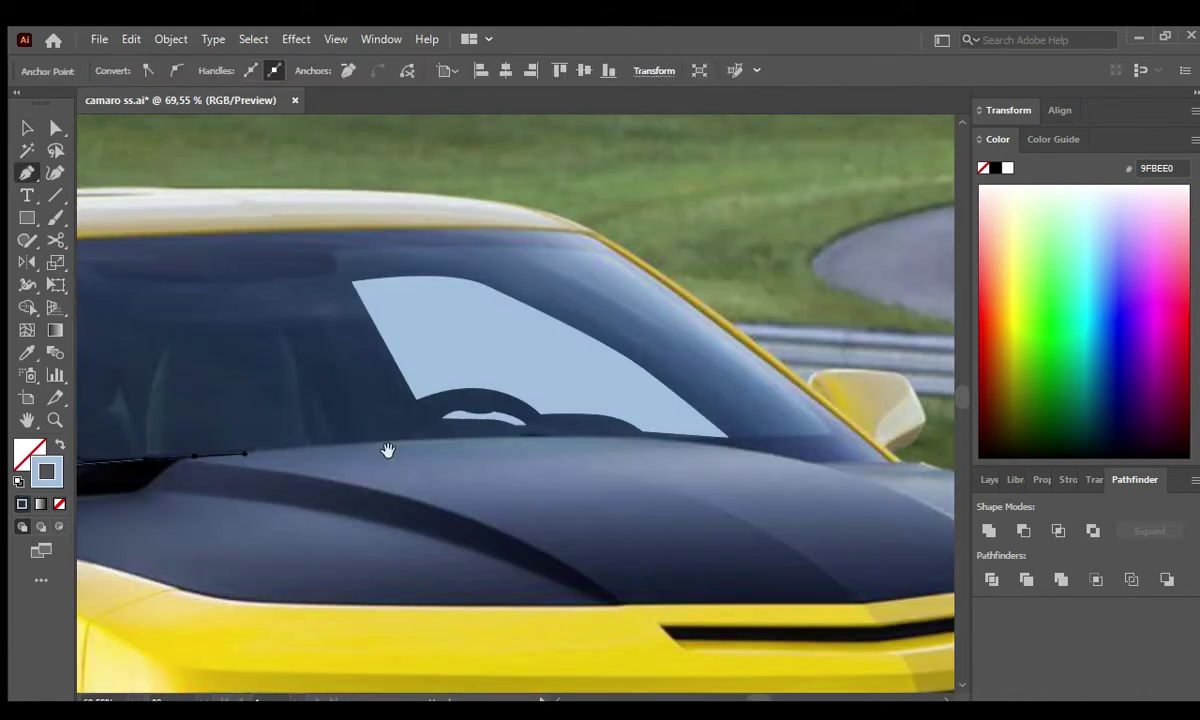
click(638, 435)
Continue the windshield outline up the A-pillar to the roofline and close it.
click(832, 440)
click(642, 270)
click(601, 252)
scroll(558, 252, left, 4)
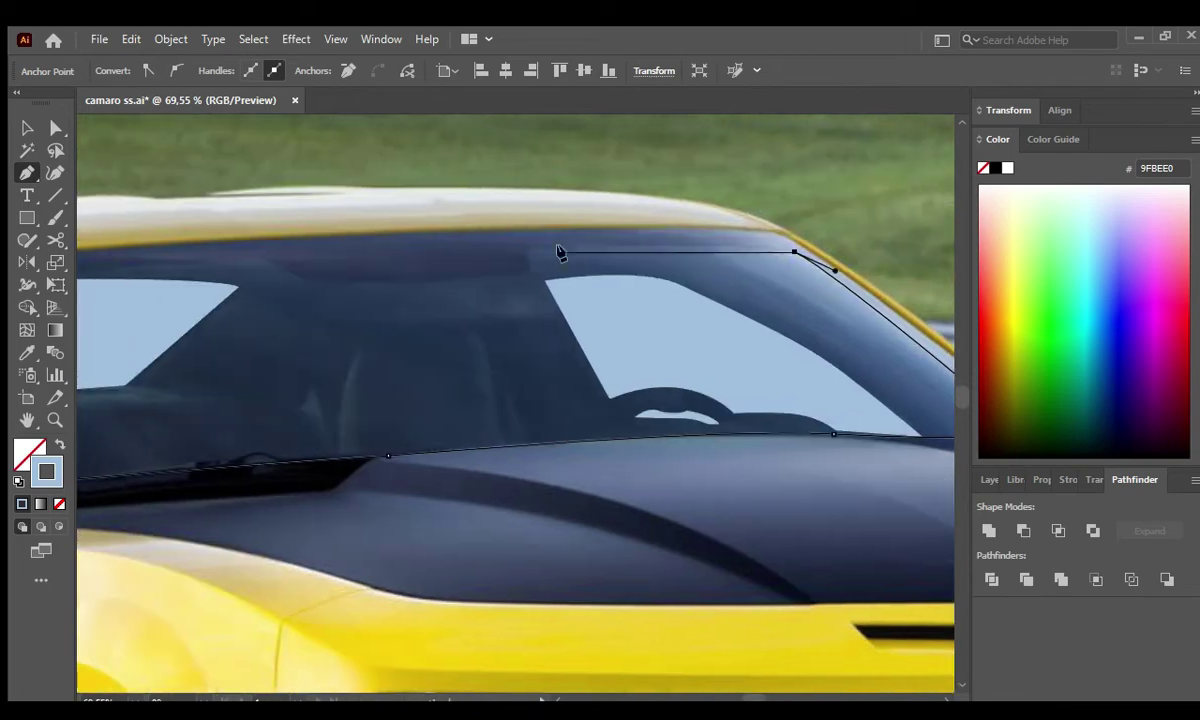
scroll(708, 291, left, 5)
scroll(708, 291, up, 1)
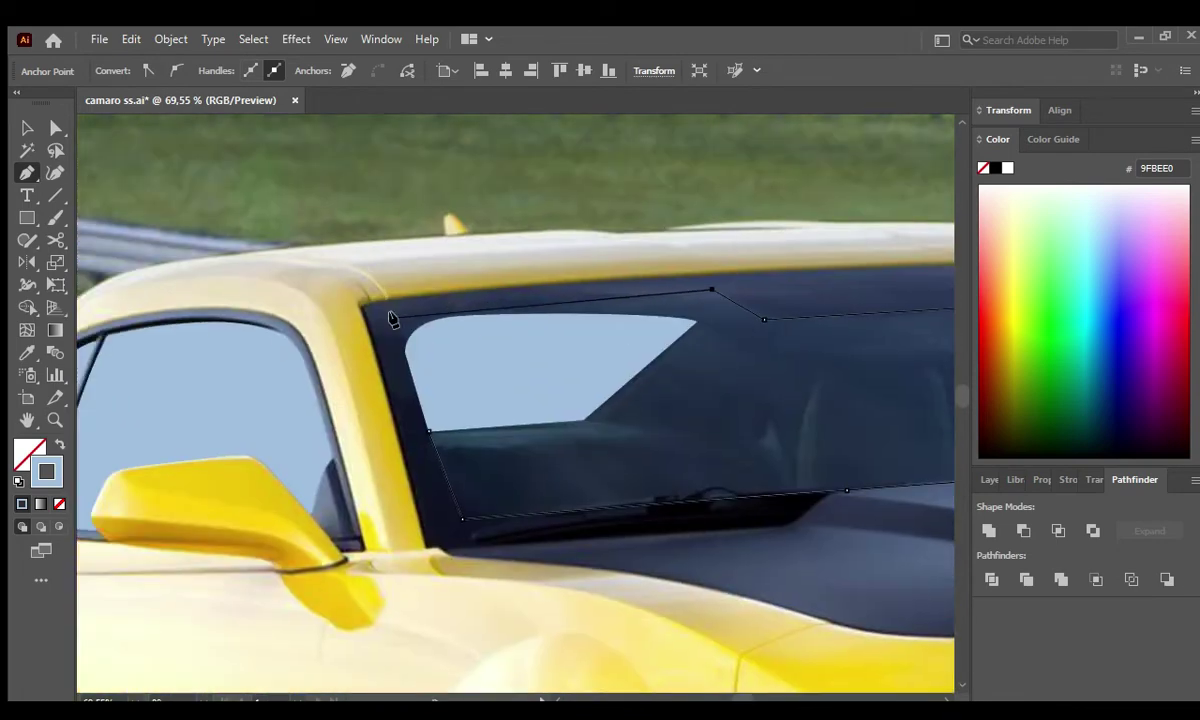
click(425, 432)
Round the windshield outline's corner anchors with the live corner widgets.
key(a)
click(390, 318)
scroll(400, 420, right, 2)
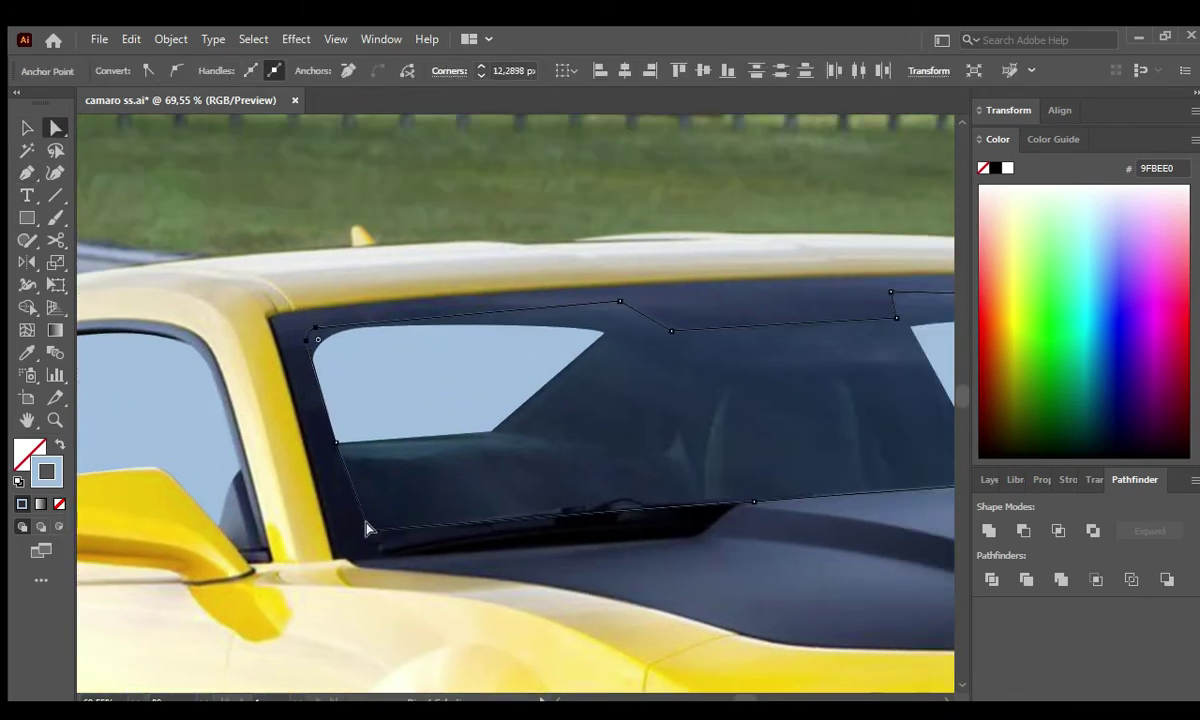
scroll(381, 505, right, 10)
click(866, 452)
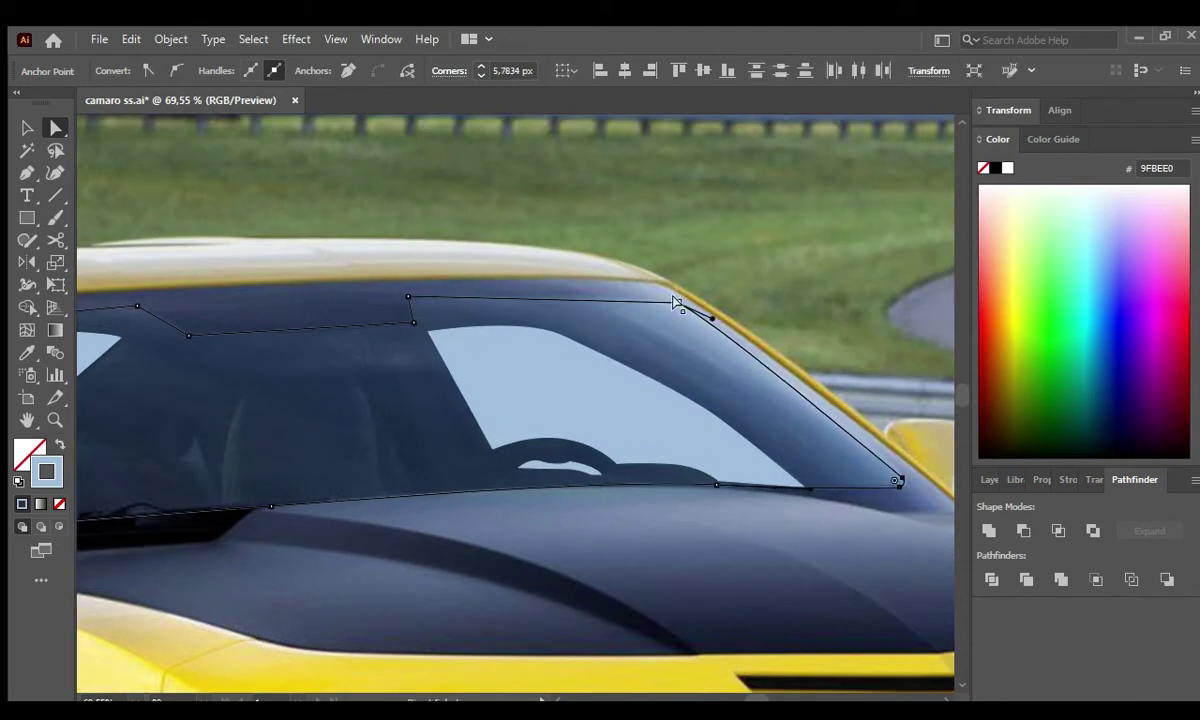
drag(684, 310, 648, 358)
key(v)
key(ctrl+minus)
key(ctrl+minus)
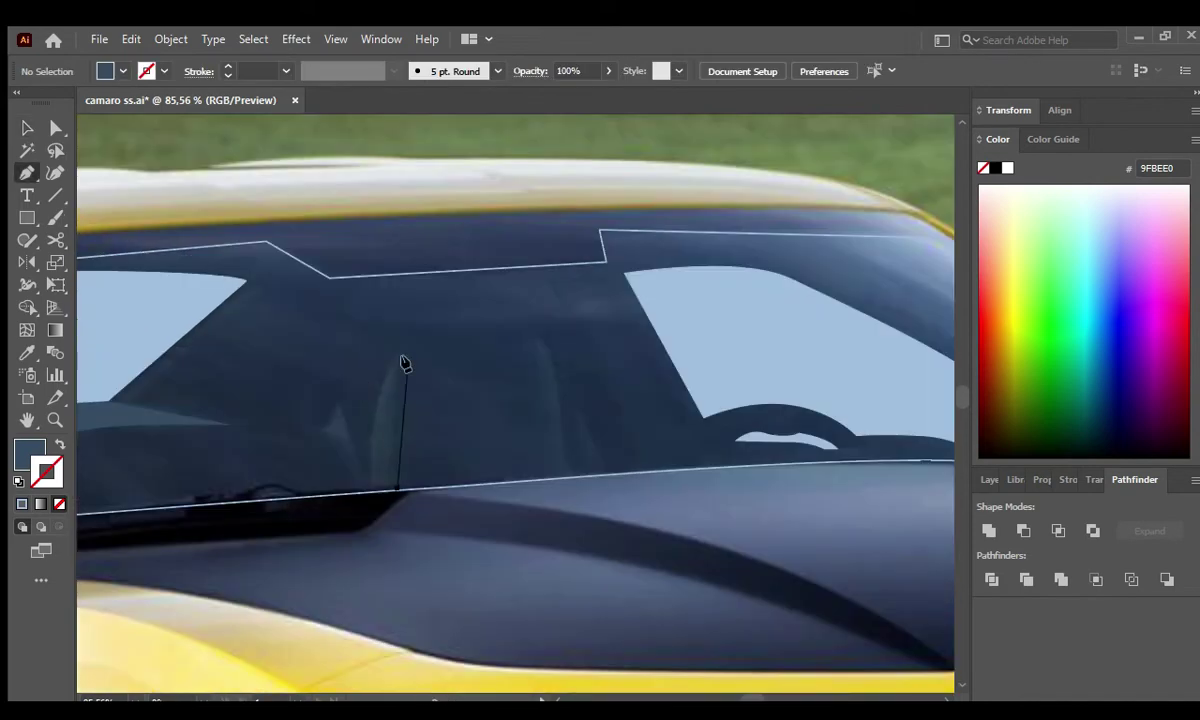
Draw the curved grey-blue seat shapes inside the cabin.
drag(407, 347, 368, 420)
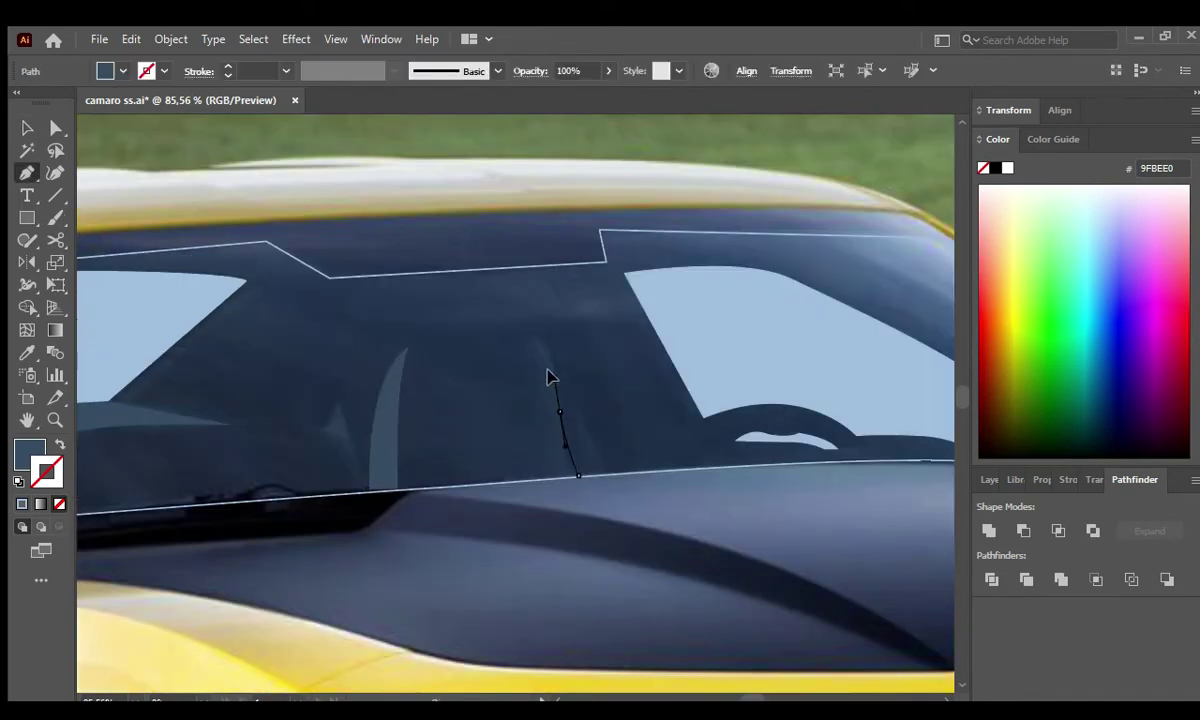
drag(517, 331, 478, 325)
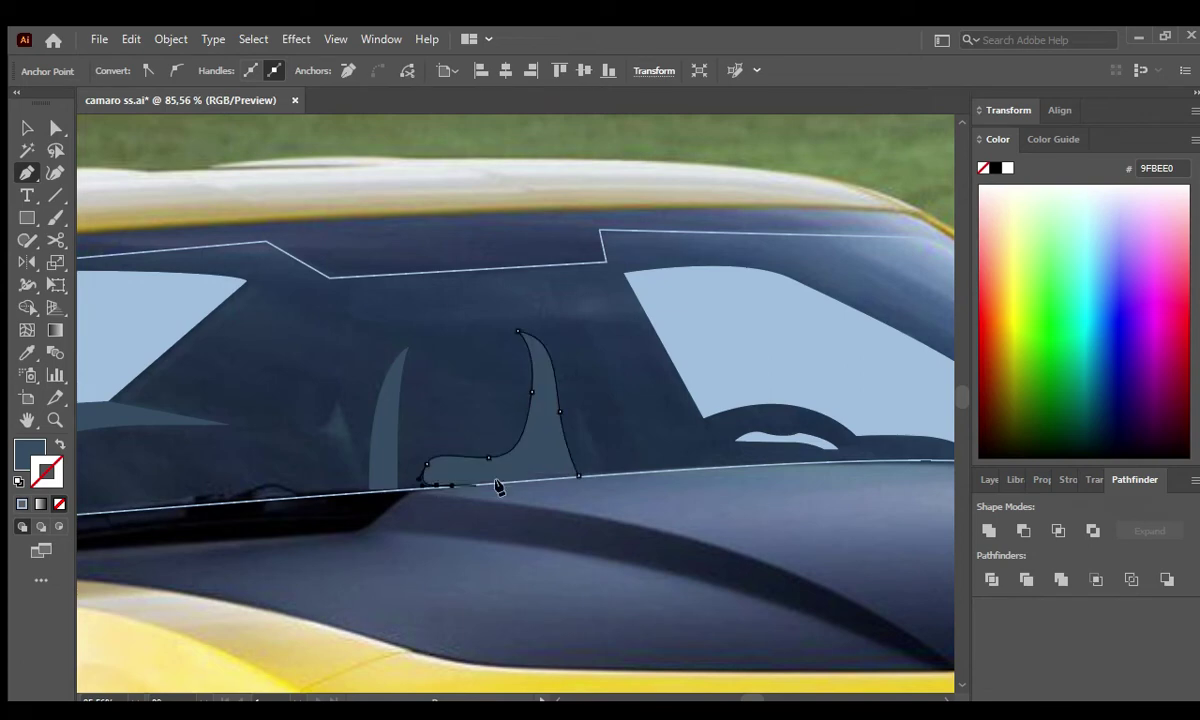
click(331, 397)
click(369, 490)
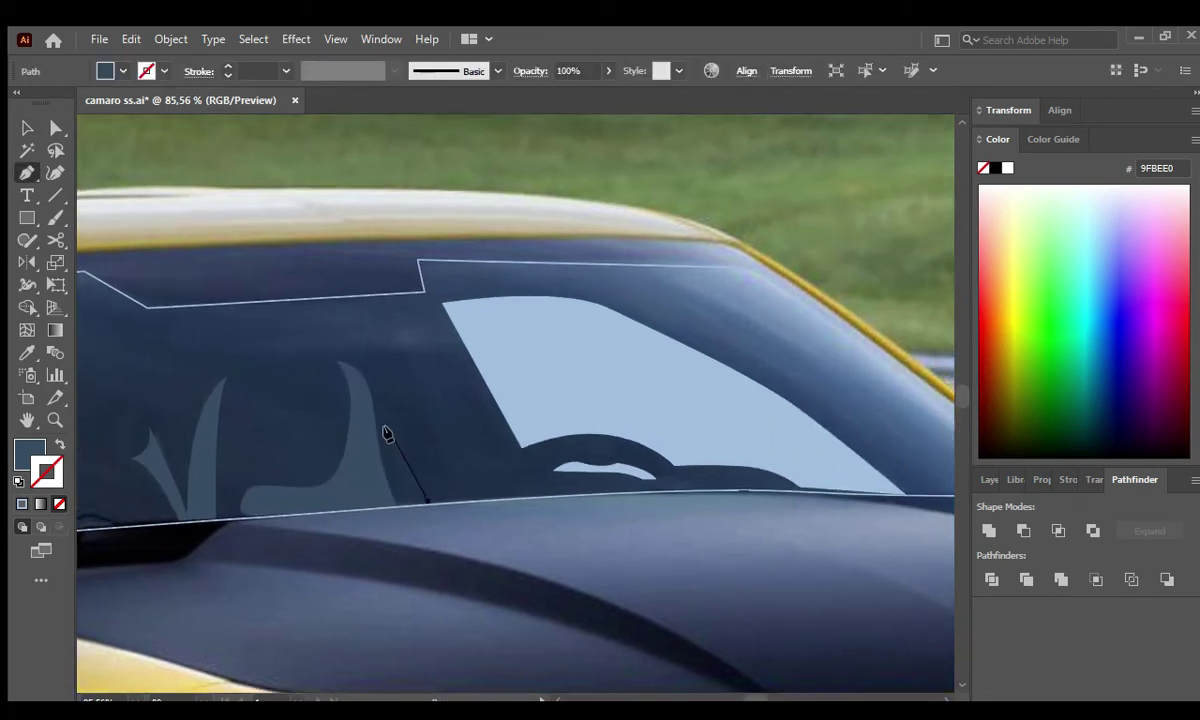
click(389, 430)
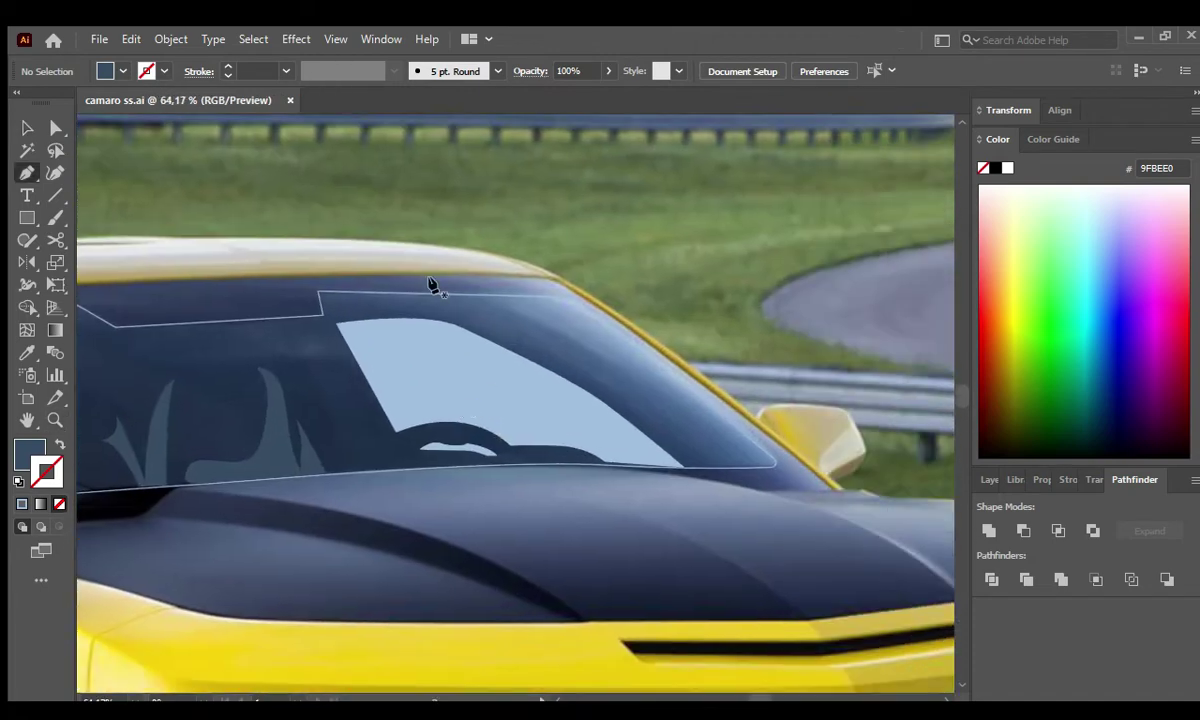
Draw a white windshield reflection and trim its excess outside the windshield with Shape Builder.
click(338, 284)
drag(691, 488, 780, 635)
click(851, 466)
click(630, 268)
click(338, 284)
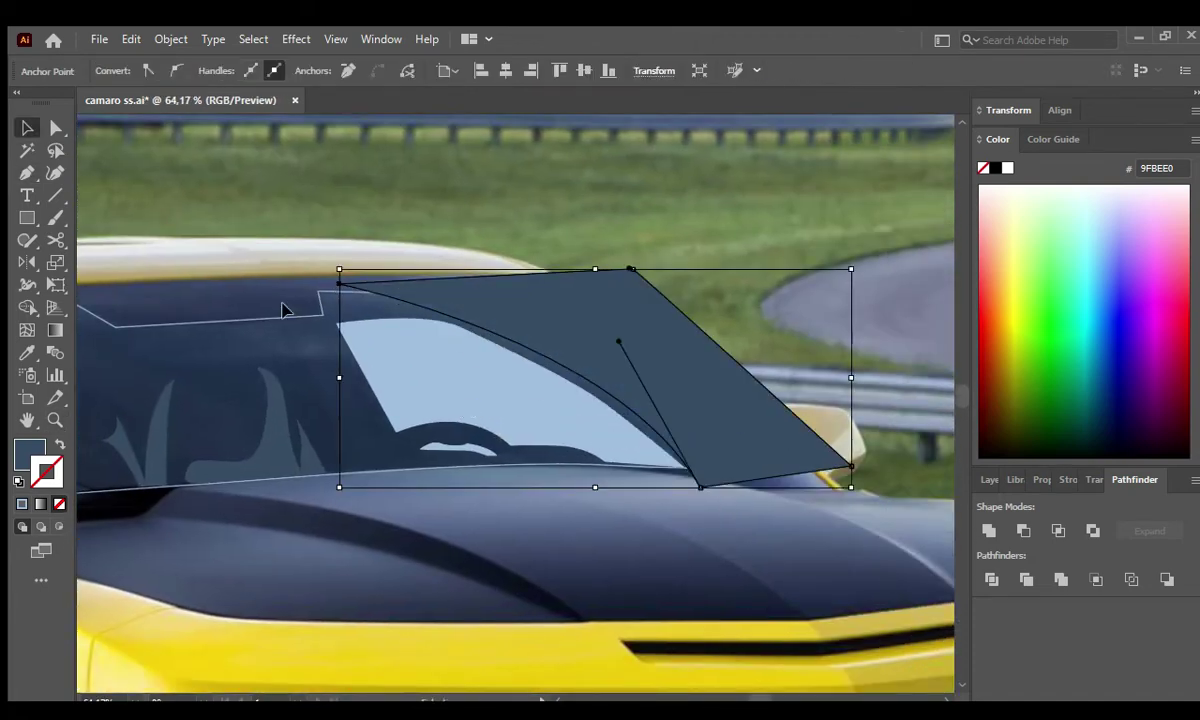
shift+click(281, 310)
key(shift+m)
alt+click(635, 388)
key(v)
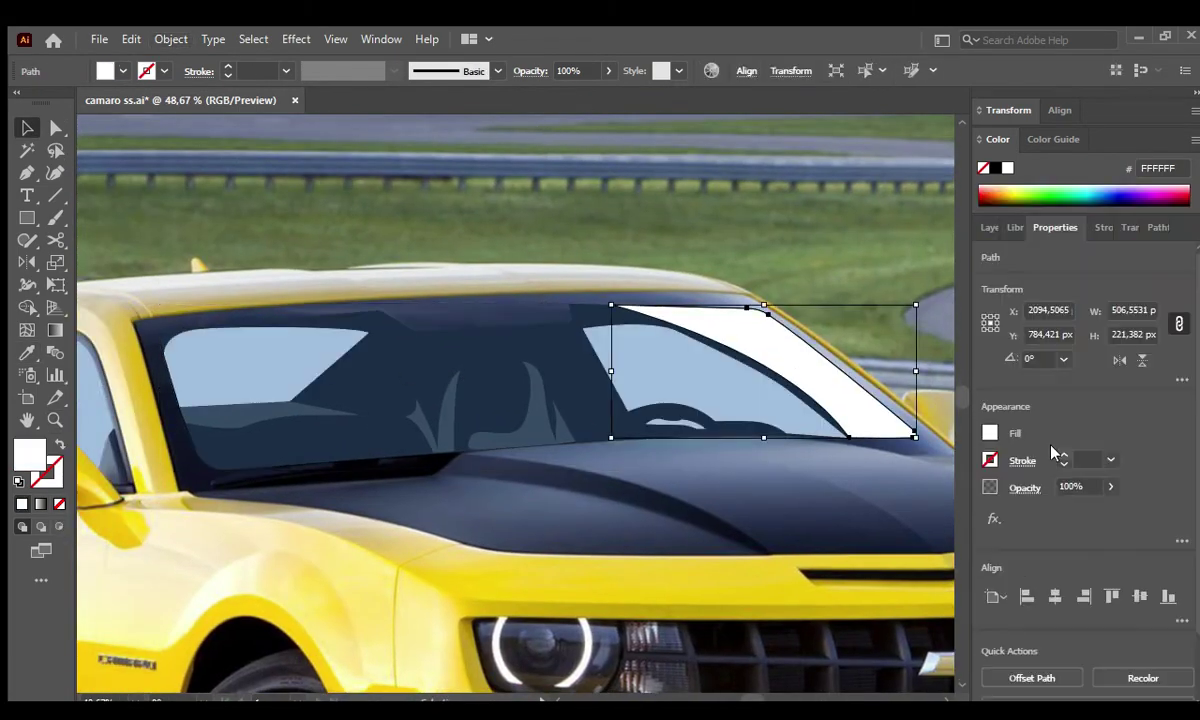
Set the reflection's opacity to 58% and reshape its curved inner edge.
drag(1110, 486, 1067, 513)
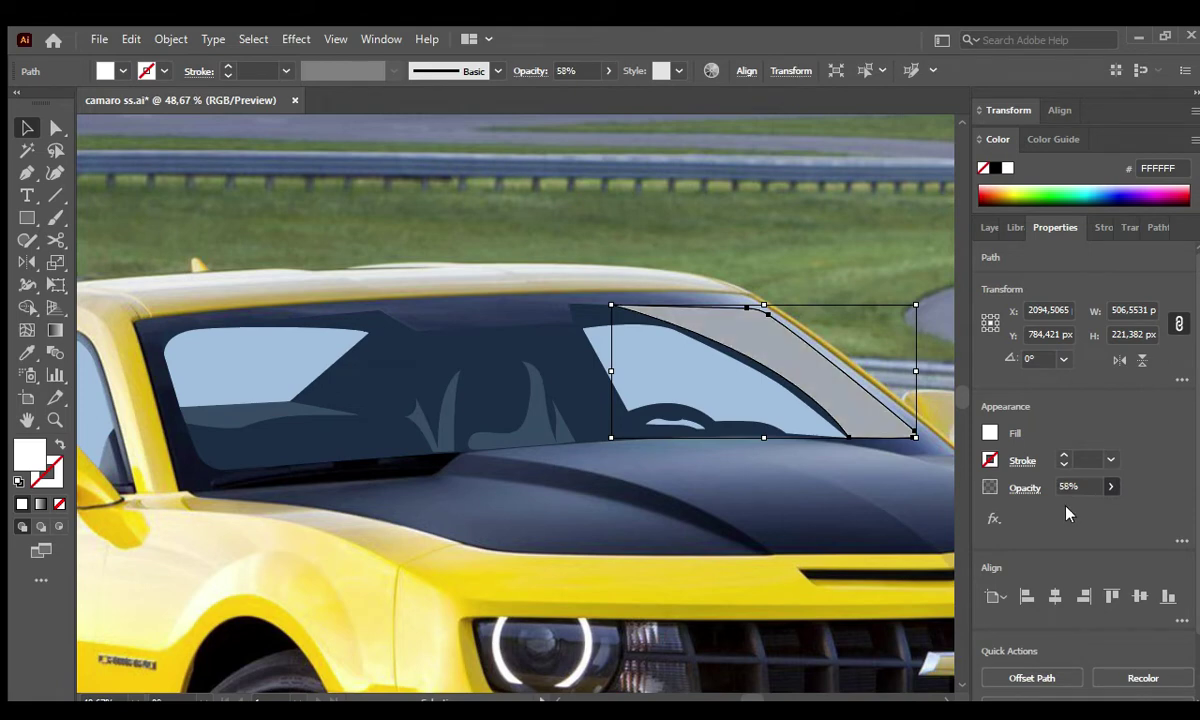
click(979, 228)
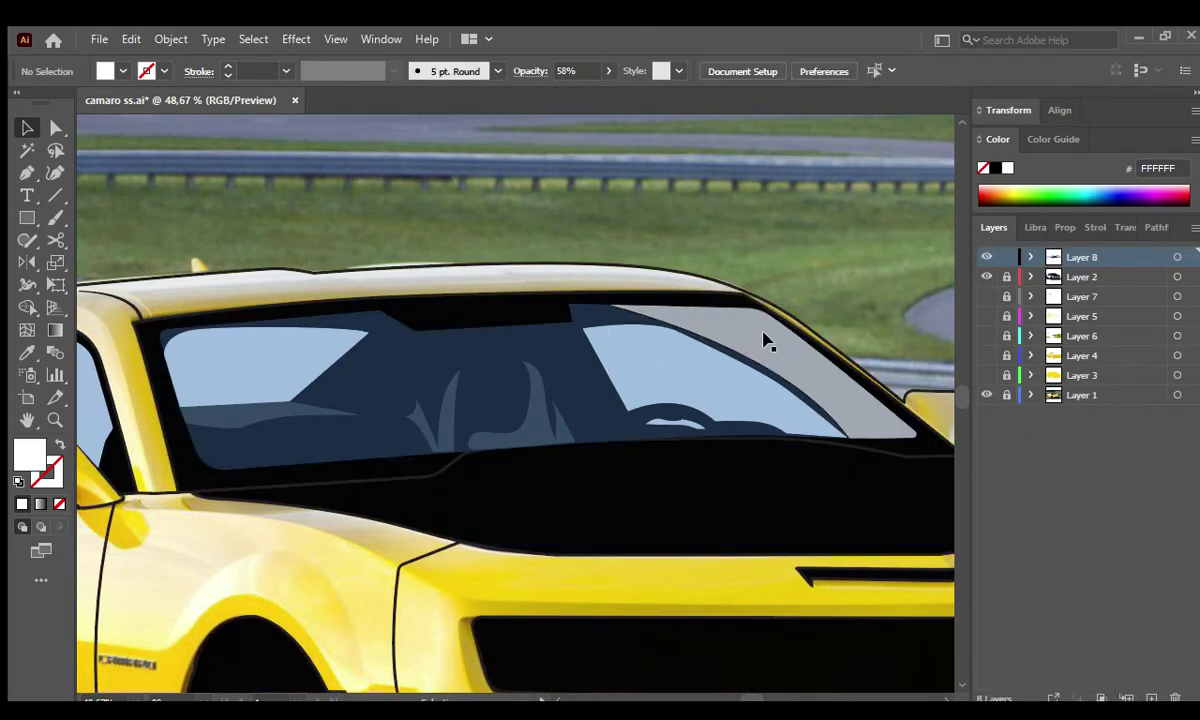
click(1063, 228)
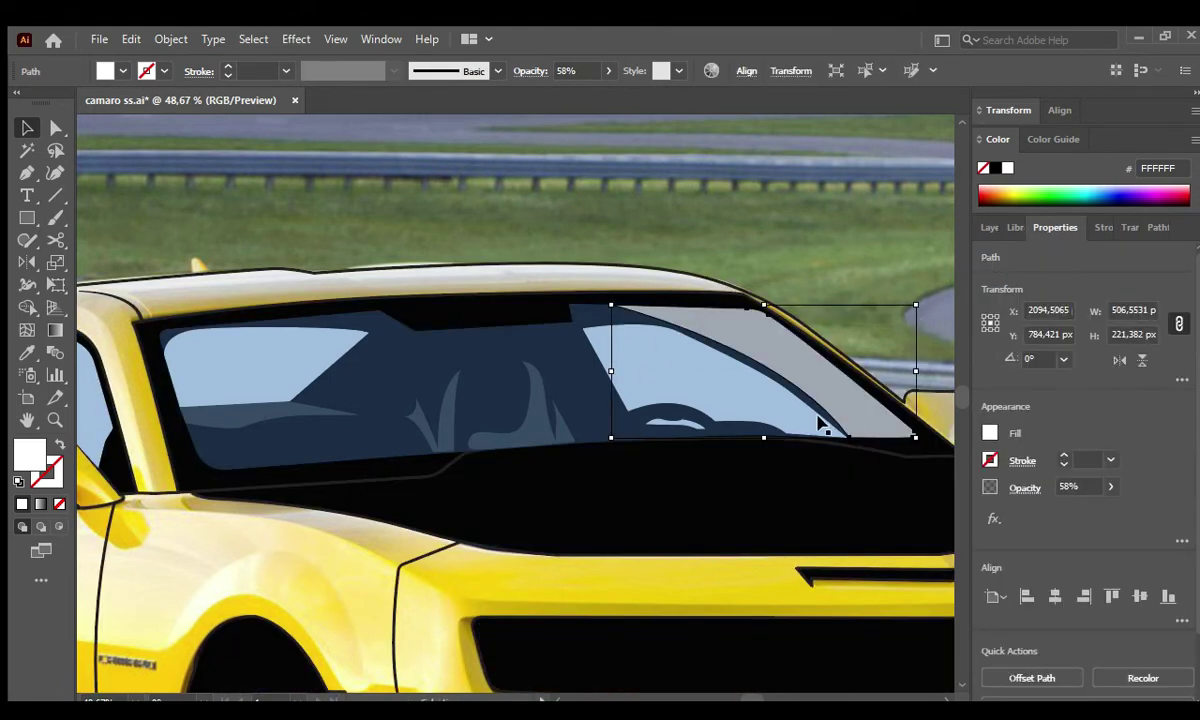
key(a)
click(576, 302)
click(818, 440)
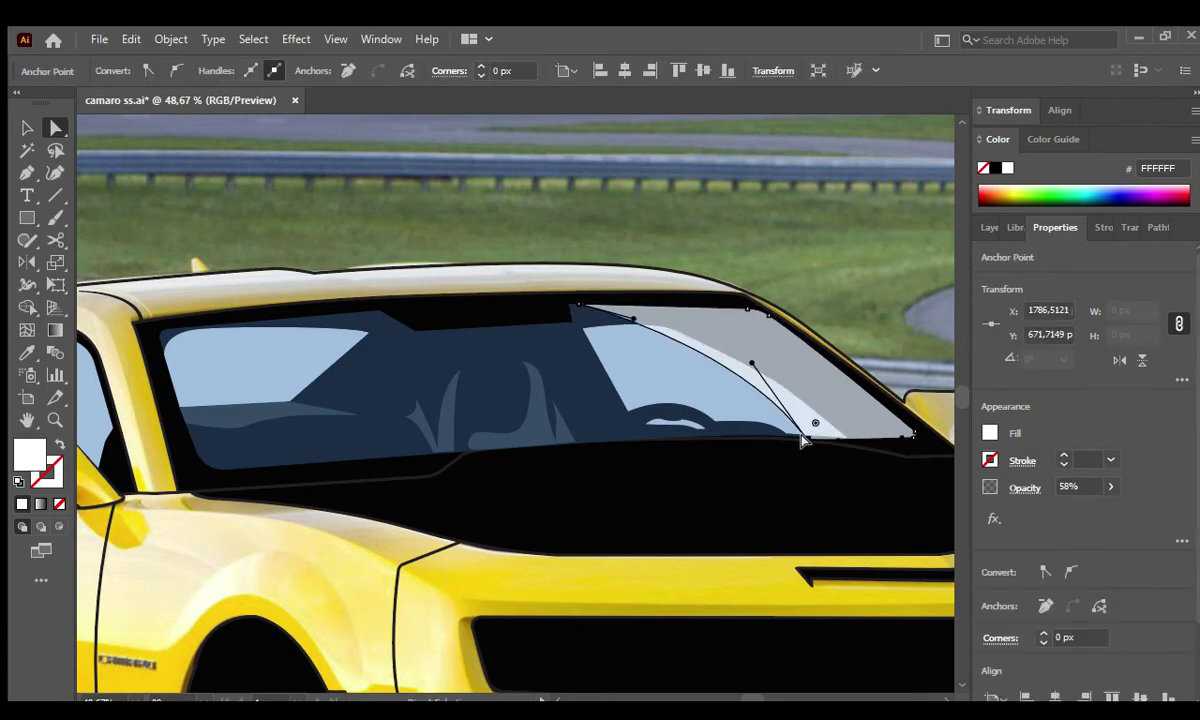
Select Layer 2 and begin a new outline along the hood.
key(ctrl+shift+a)
scroll(749, 307, down, 5)
scroll(736, 407, up, 3)
scroll(690, 375, down, 4)
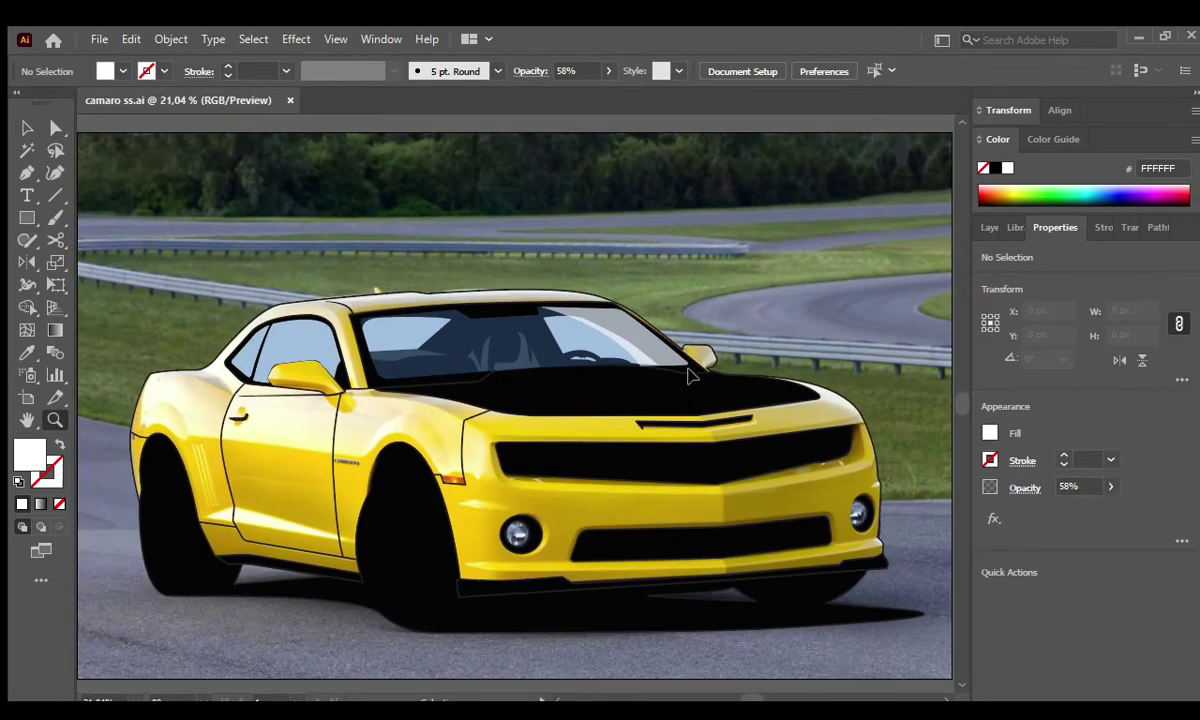
click(989, 228)
key(p)
scroll(500, 398, up, 3)
Close the hood stripe shape down to the grille and select it together with the hood.
drag(601, 422, 678, 504)
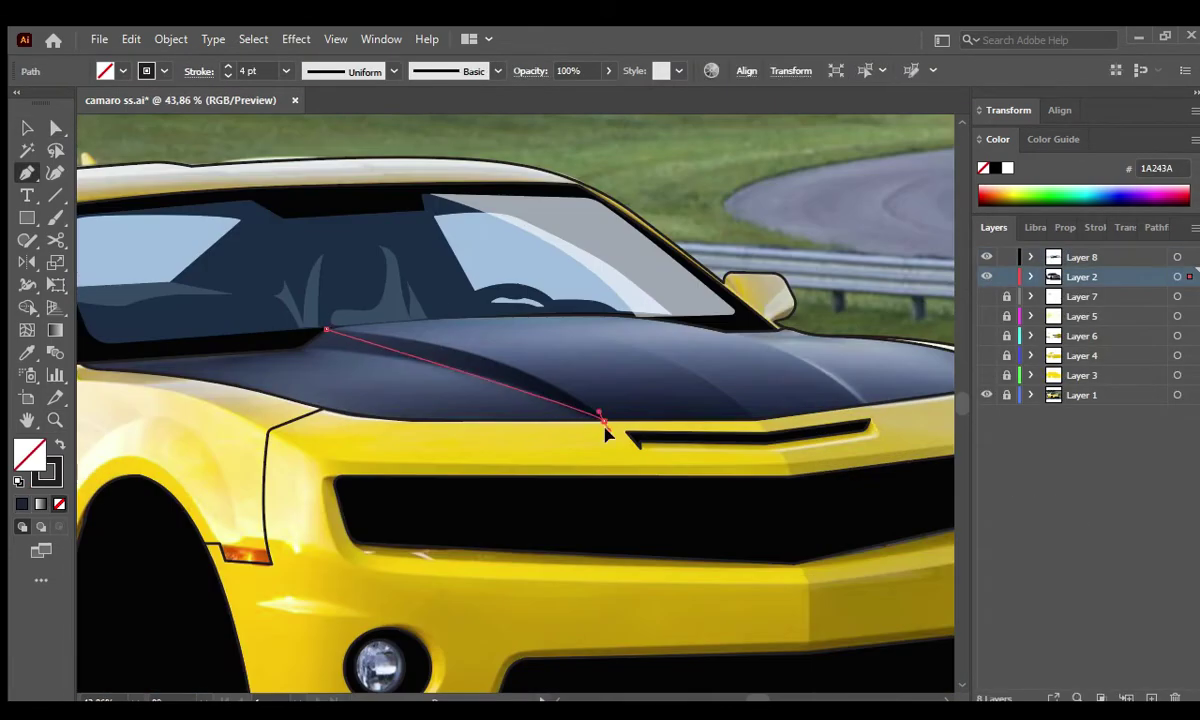
click(326, 329)
key(v)
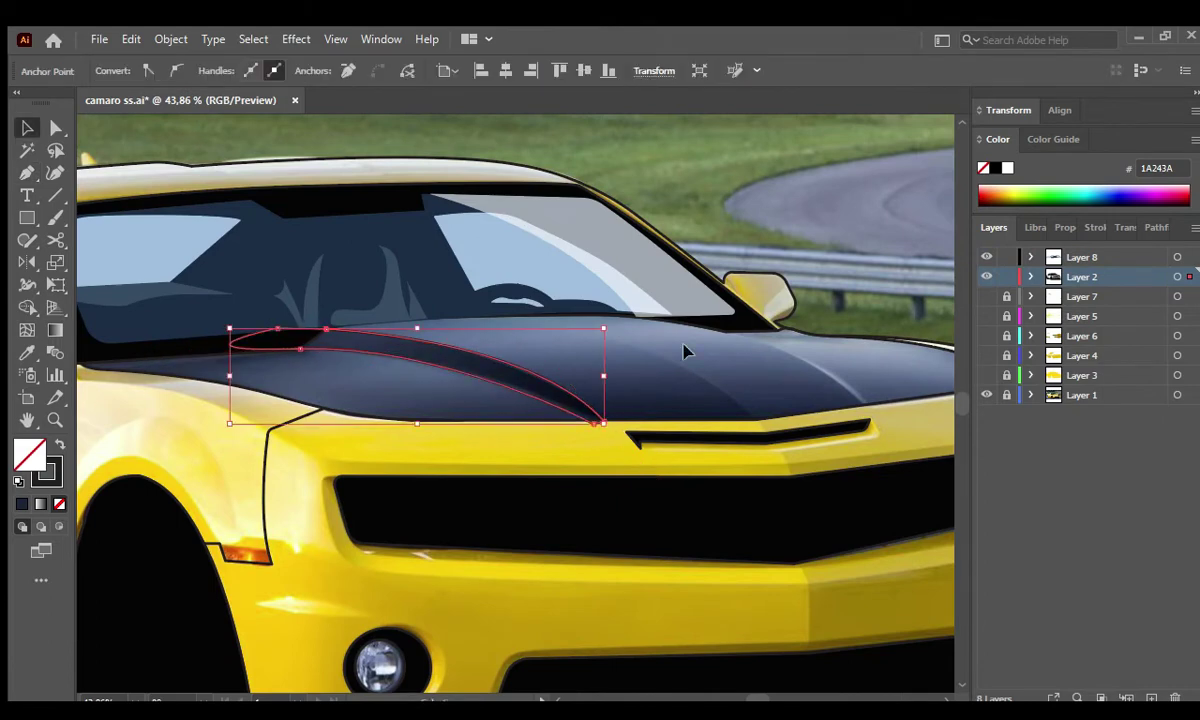
shift+click(876, 394)
key(shift+m)
scroll(321, 442, up, 3)
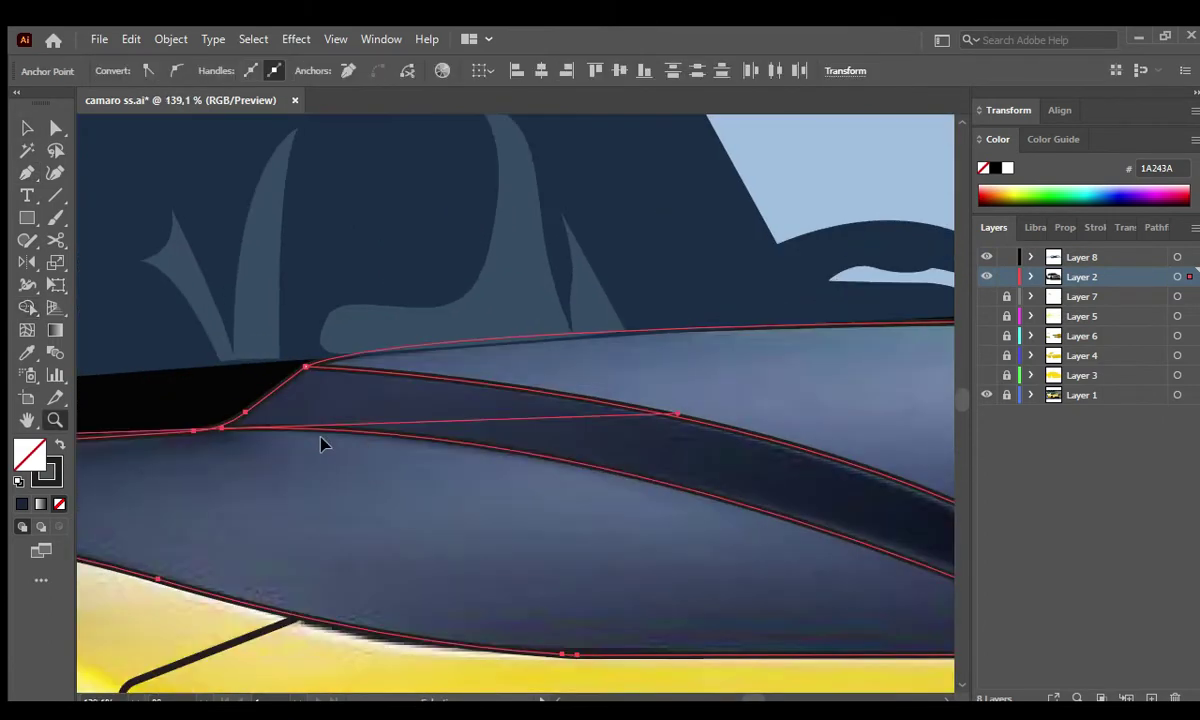
scroll(706, 397, up, 1)
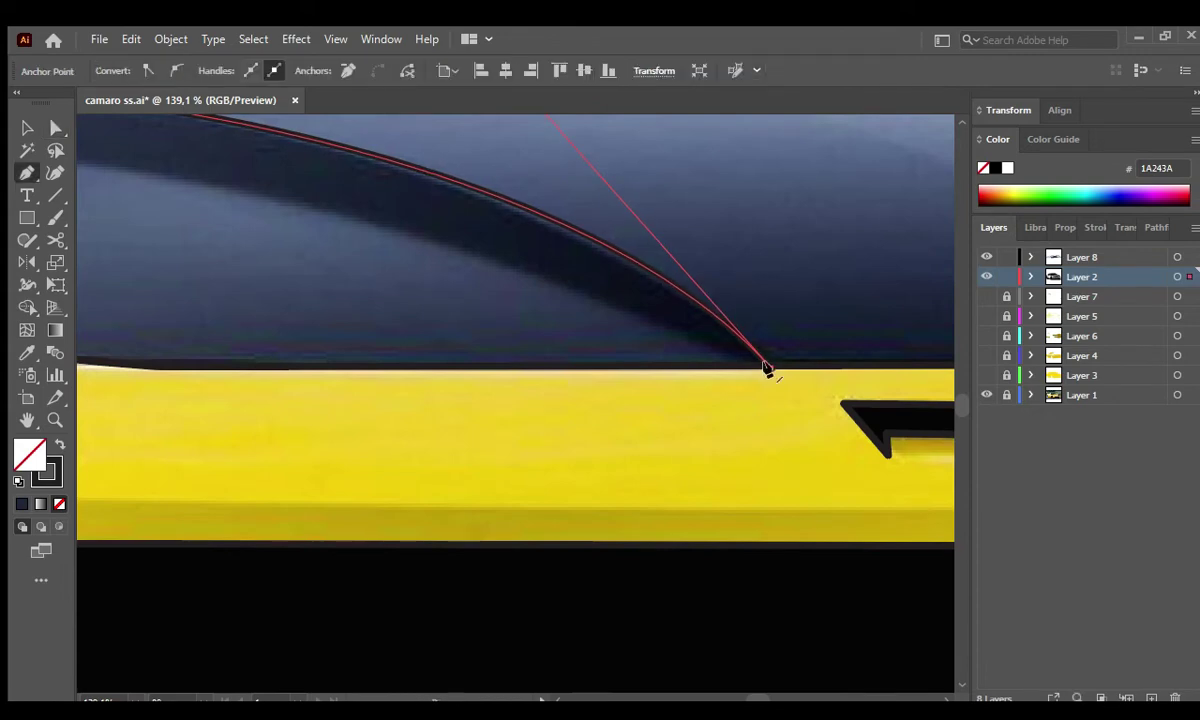
Extend the hood crease shape with a curved anchor and close it.
key(ctrl+minus)
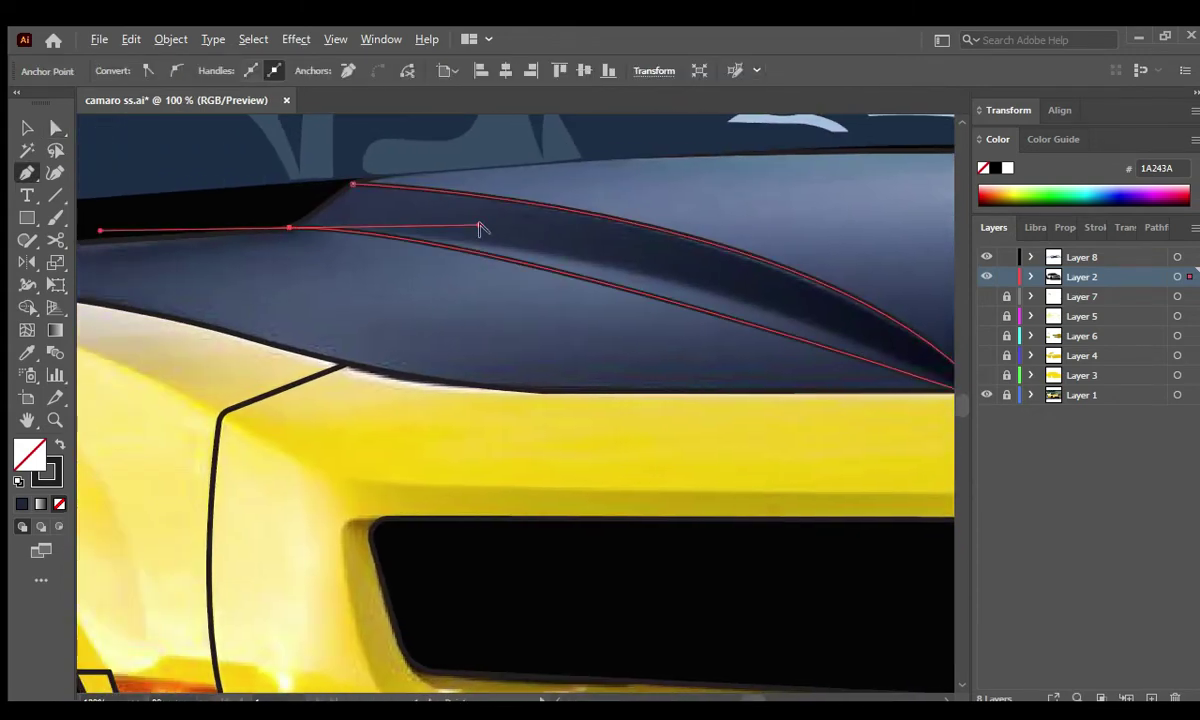
drag(348, 236, 702, 252)
click(428, 352)
scroll(503, 348, down, 1)
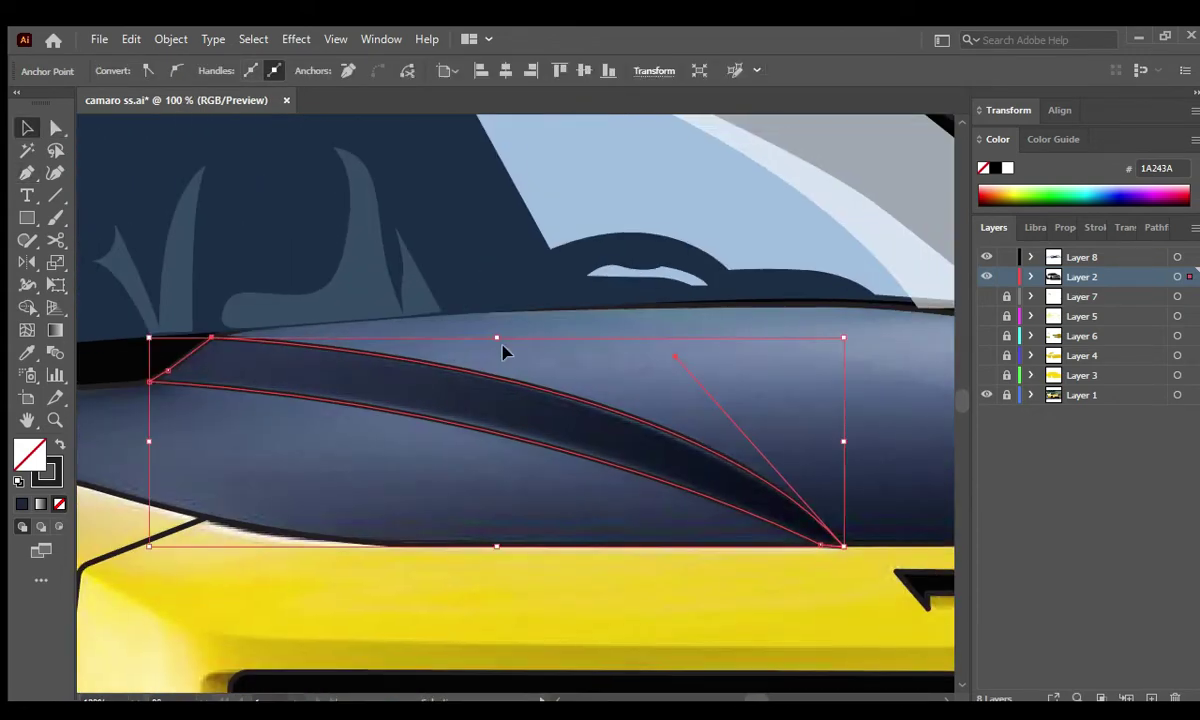
scroll(845, 511, down, 2)
scroll(845, 511, up, 2)
Draw a new four-point dark shading shape on the hood.
key(p)
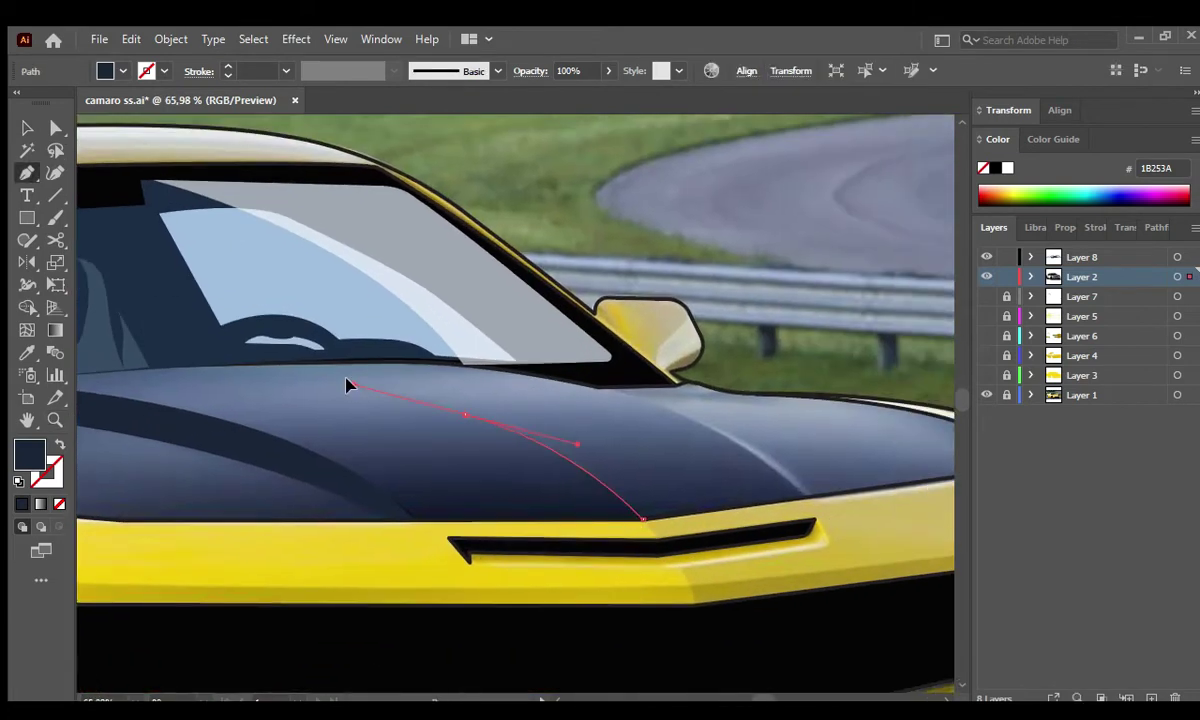
click(553, 483)
click(418, 498)
click(355, 481)
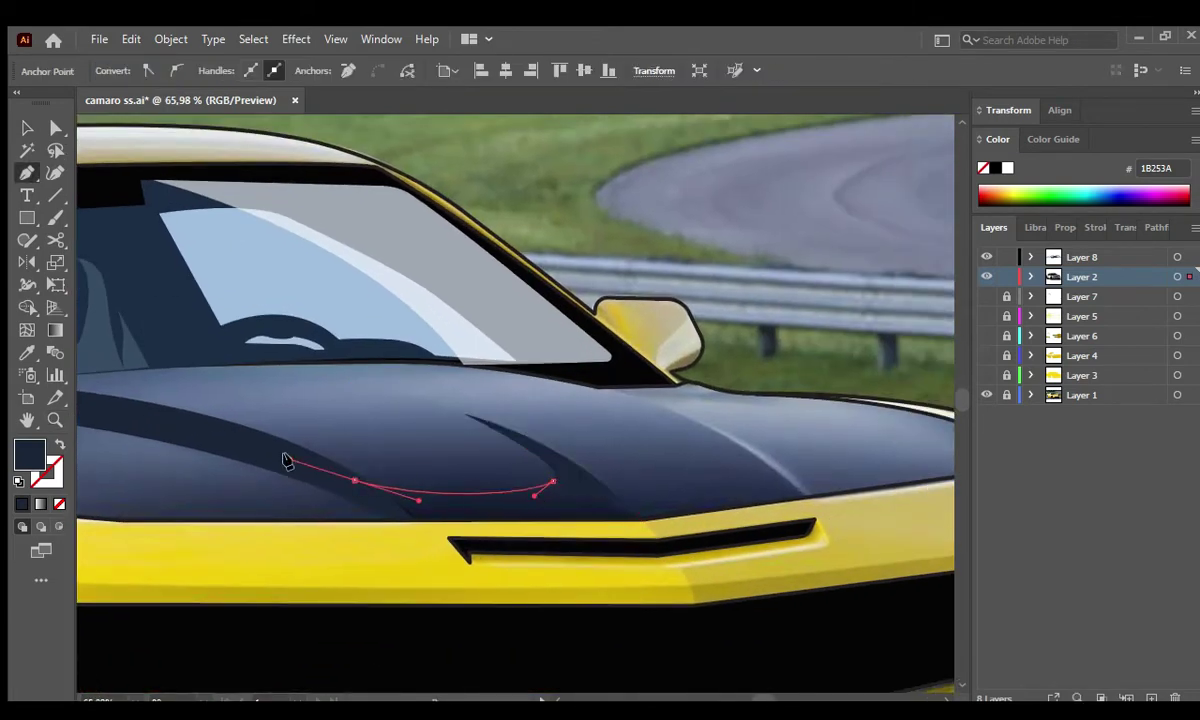
click(640, 521)
ctrl+click(480, 480)
scroll(480, 480, right, 3)
Draw another hood crease shape and reshape its lower curve.
drag(513, 504, 549, 501)
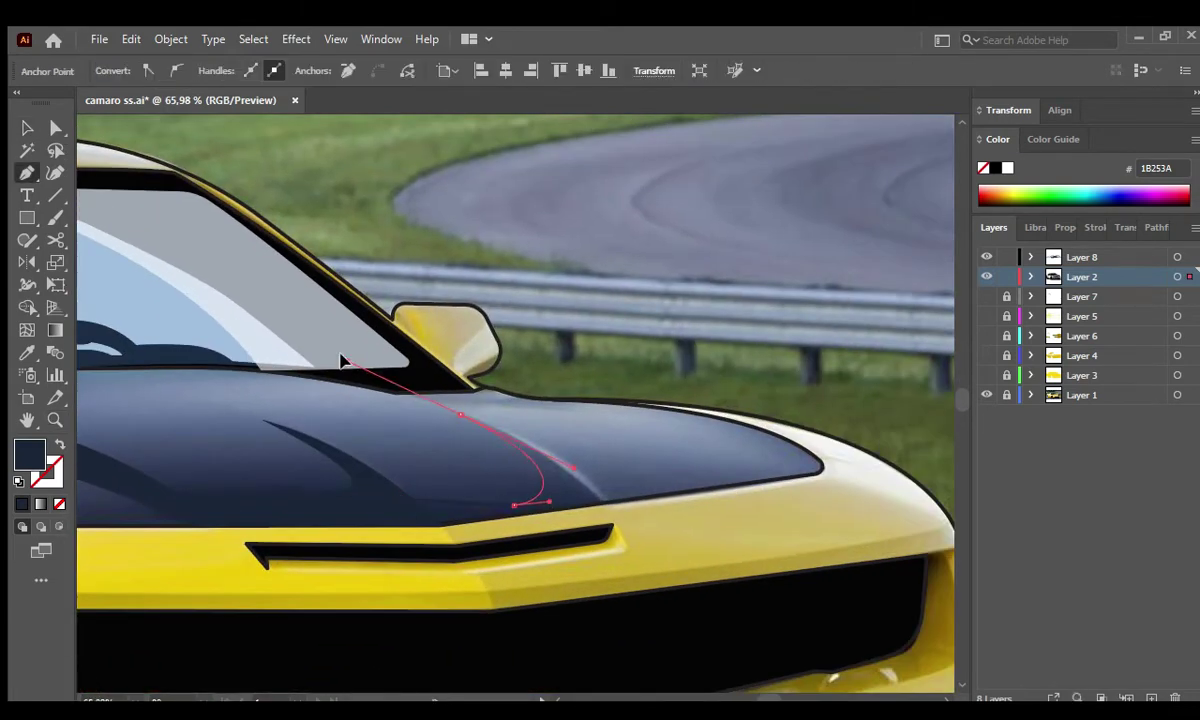
click(461, 414)
click(608, 503)
click(440, 524)
click(400, 497)
click(513, 505)
key(v)
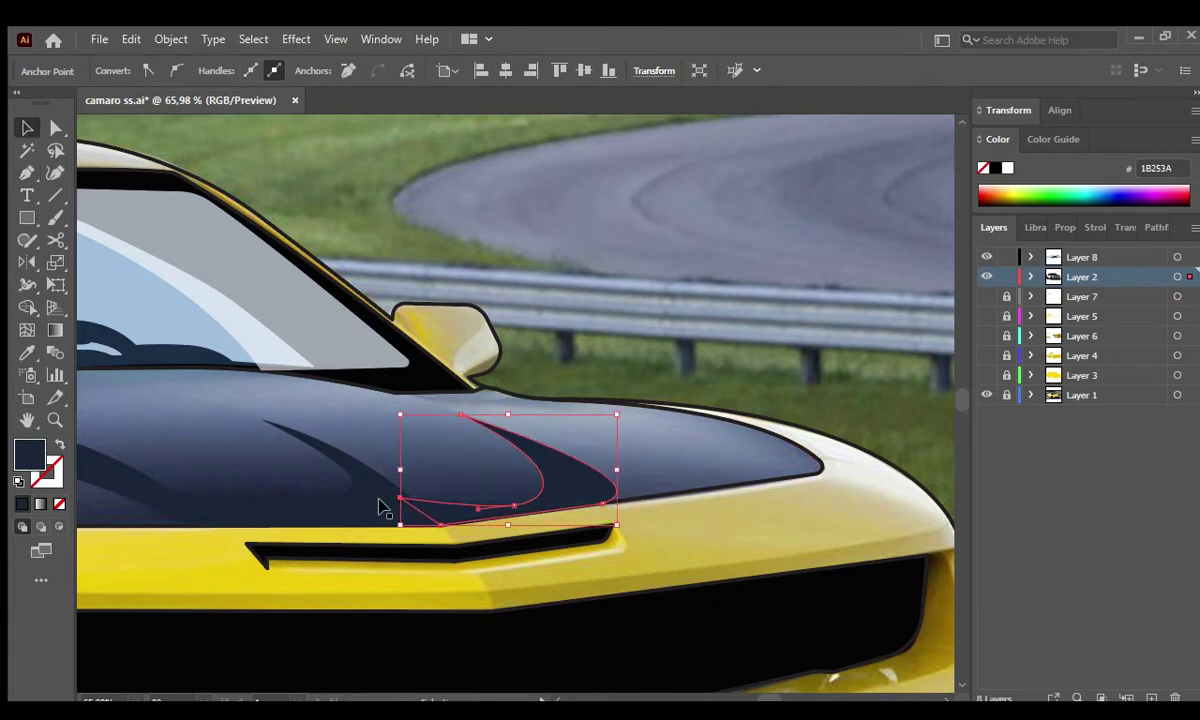
drag(603, 505, 651, 557)
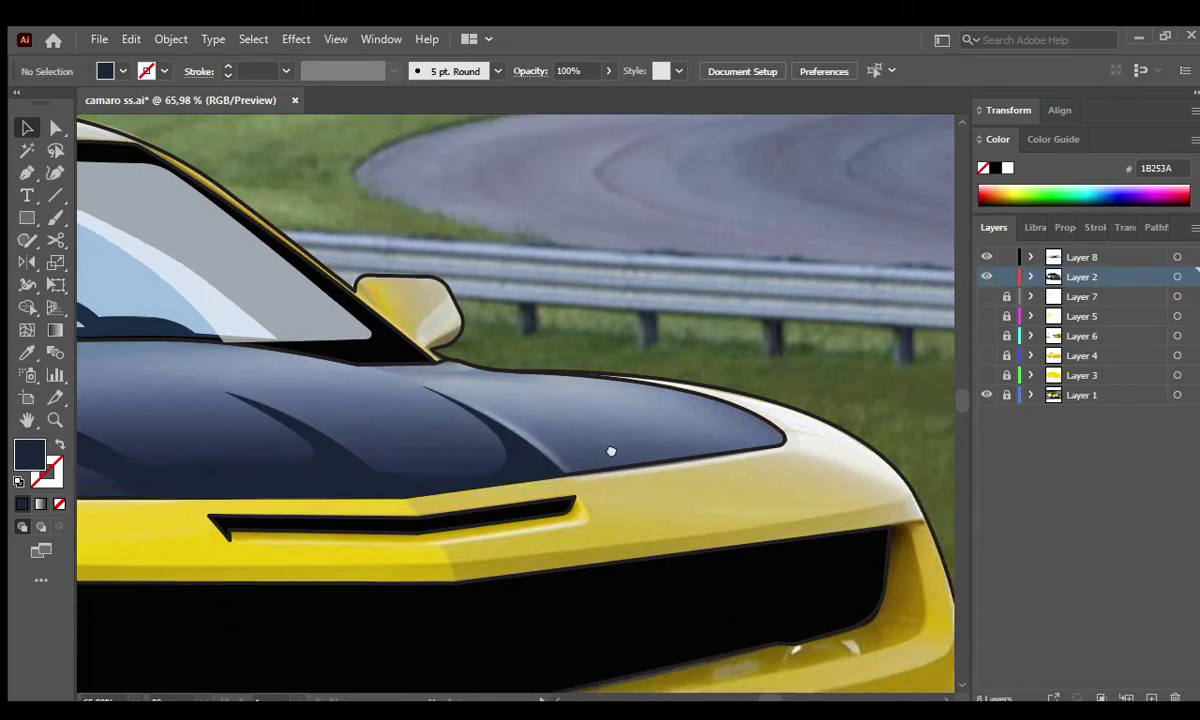
Start a further curved hood shading outline, then zoom out to check the car.
scroll(611, 451, up, 2)
key(p)
click(575, 497)
drag(466, 412, 527, 437)
key(ctrl+0)
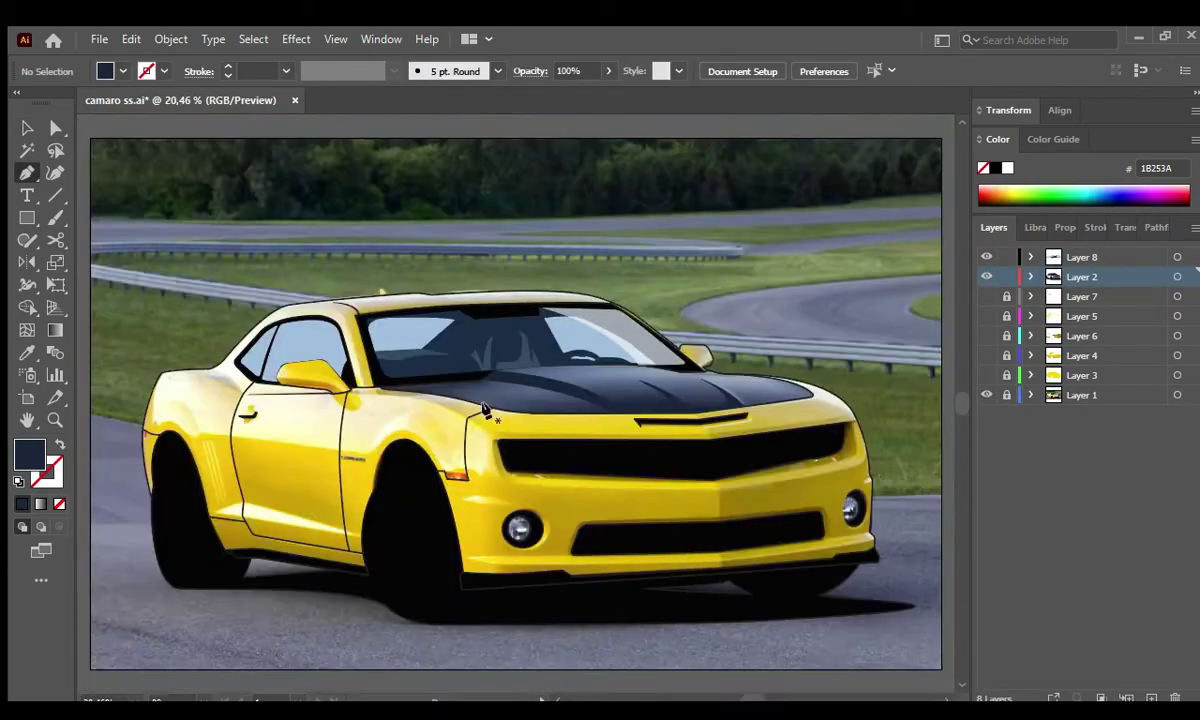
scroll(534, 443, up, 4)
Trace the hood highlight outline along the left edge, around the bulge to the mirror base.
scroll(534, 443, up, 2)
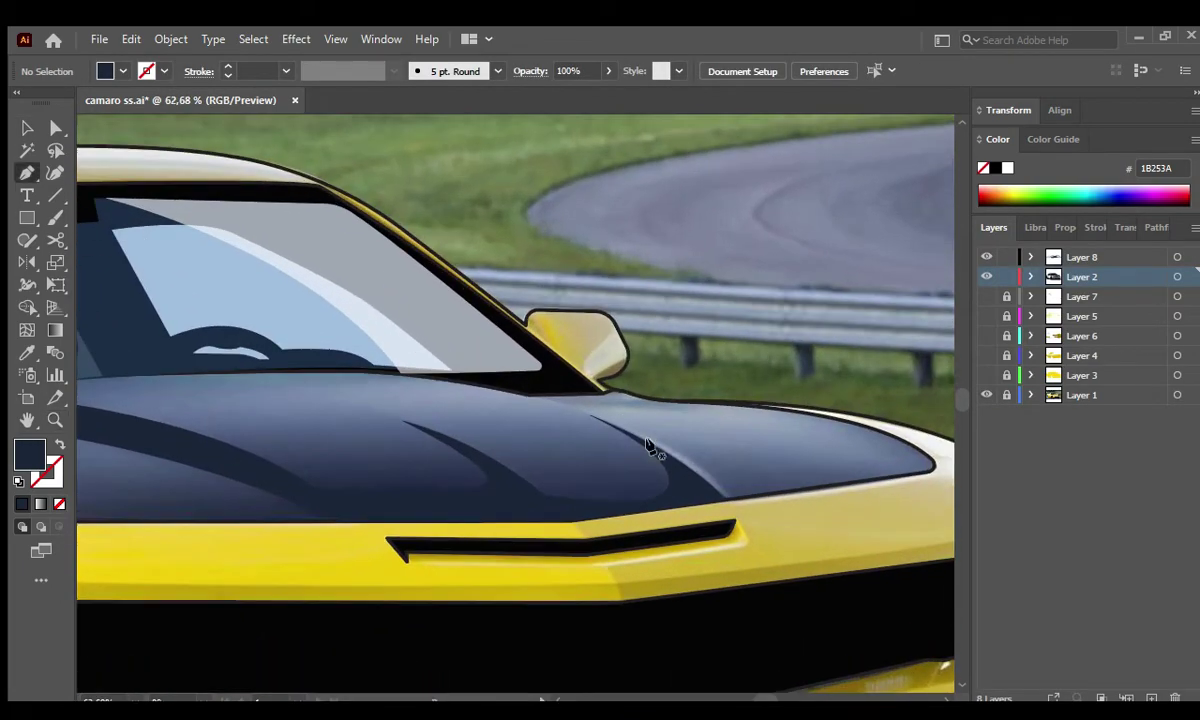
key(p)
drag(110, 362, 436, 334)
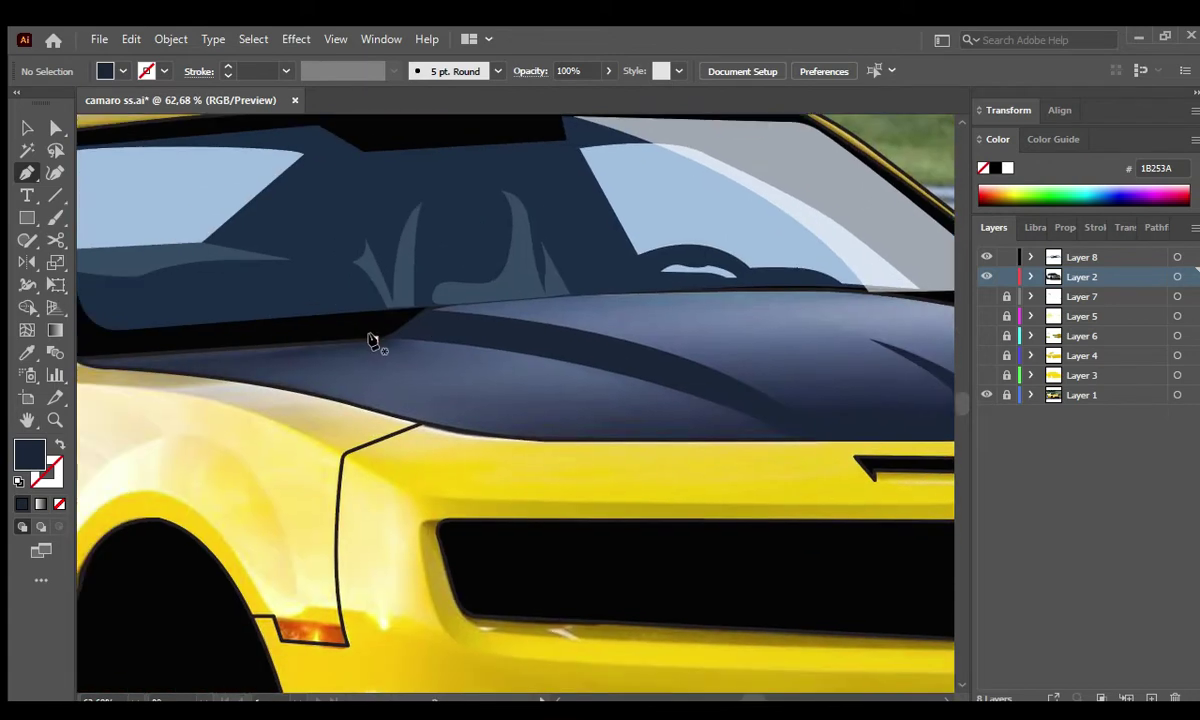
click(375, 340)
drag(268, 383, 322, 397)
mouse_move(433, 425)
mouse_down()
mouse_move(795, 428)
mouse_move(365, 425)
mouse_up()
click(365, 423)
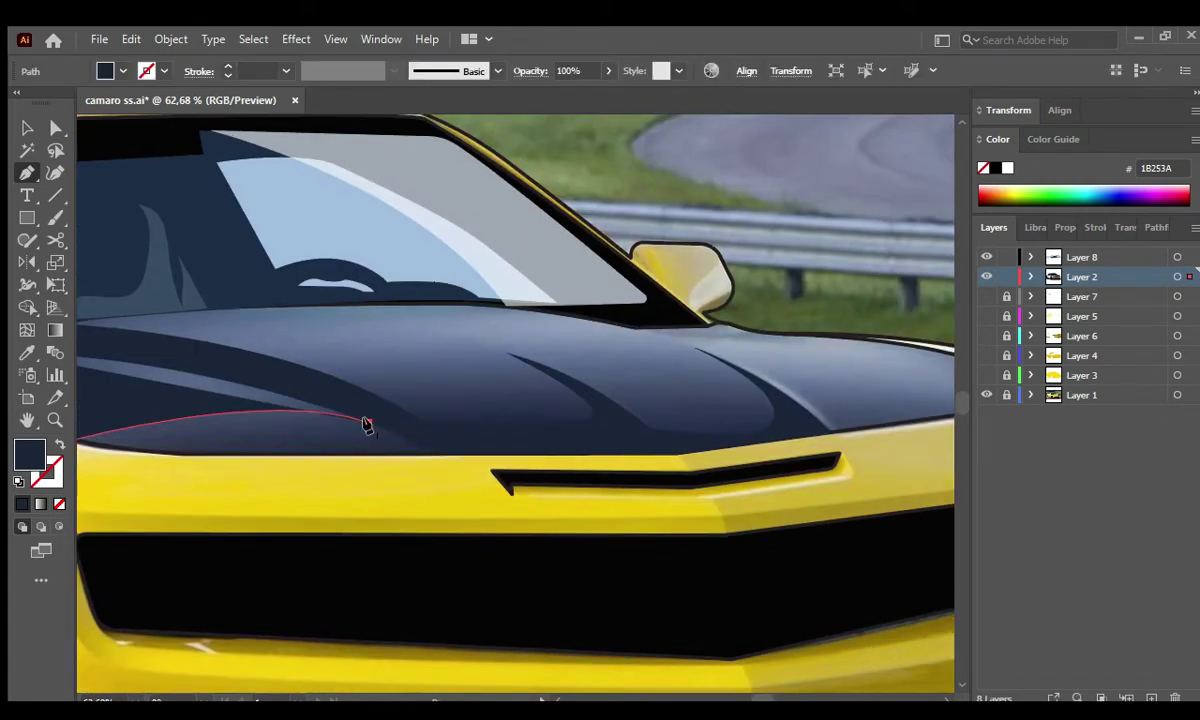
drag(627, 375, 405, 375)
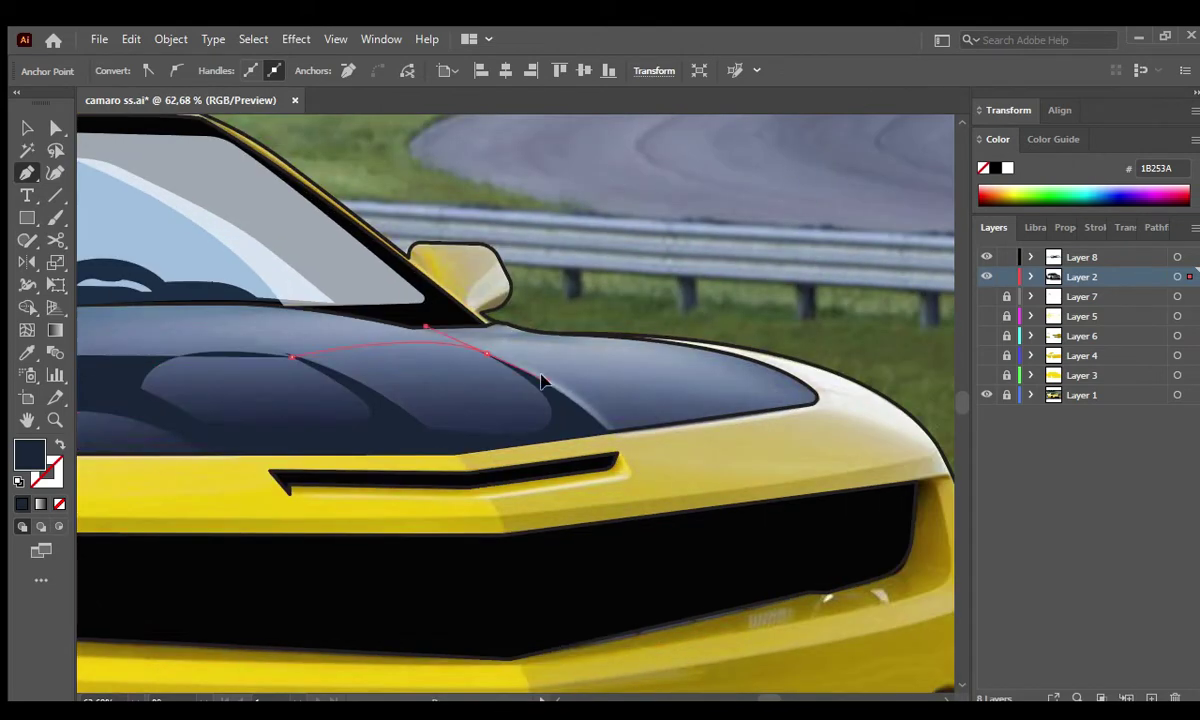
drag(605, 432, 656, 472)
drag(519, 370, 567, 380)
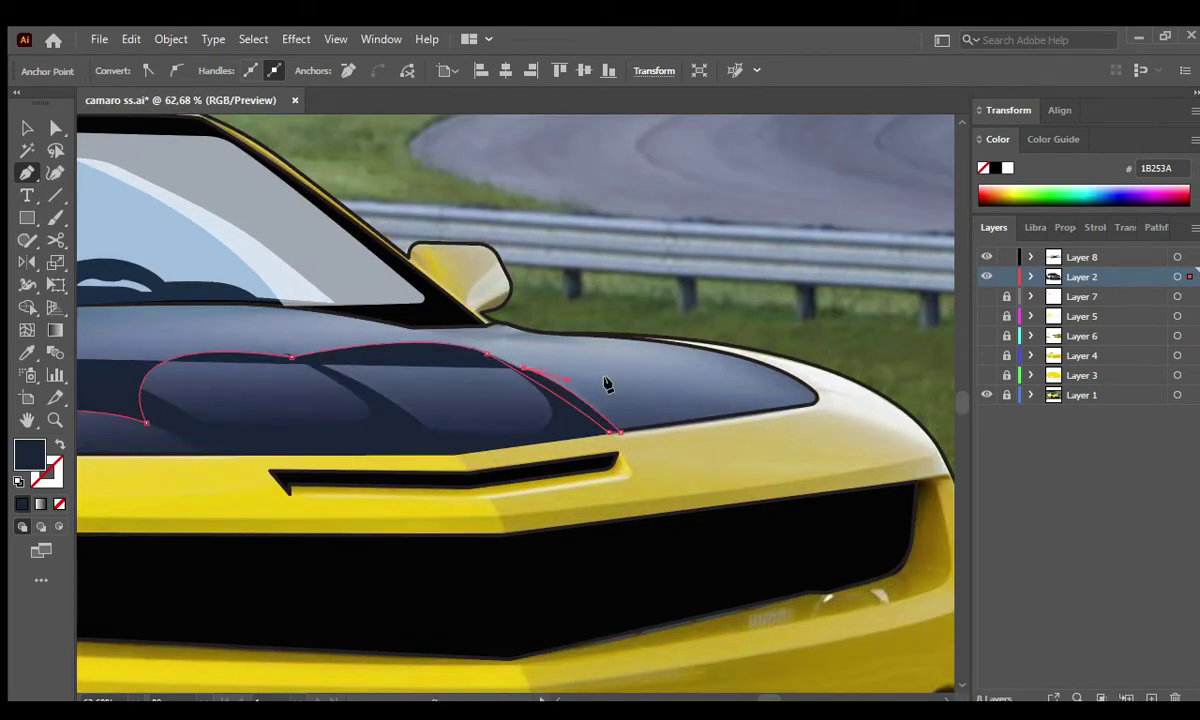
click(783, 375)
Close the hood highlight path and fill it with the sampled grey-blue.
scroll(729, 373, left, 3)
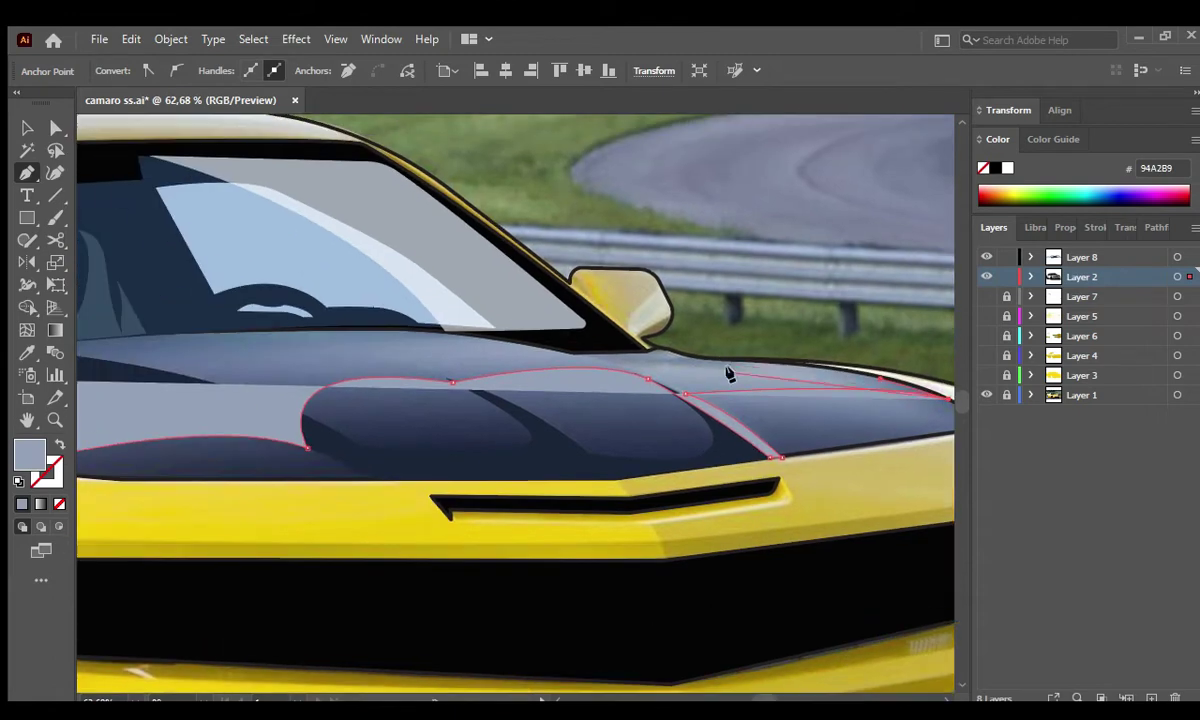
key(slash)
scroll(700, 370, left, 3)
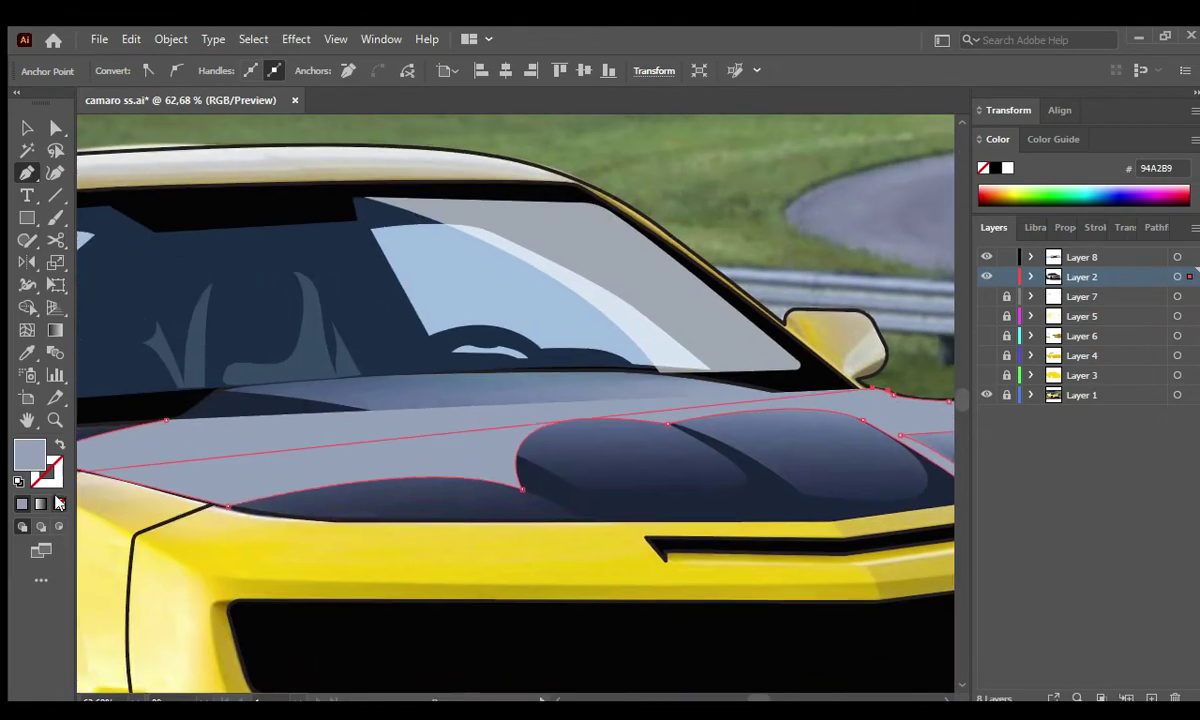
click(220, 390)
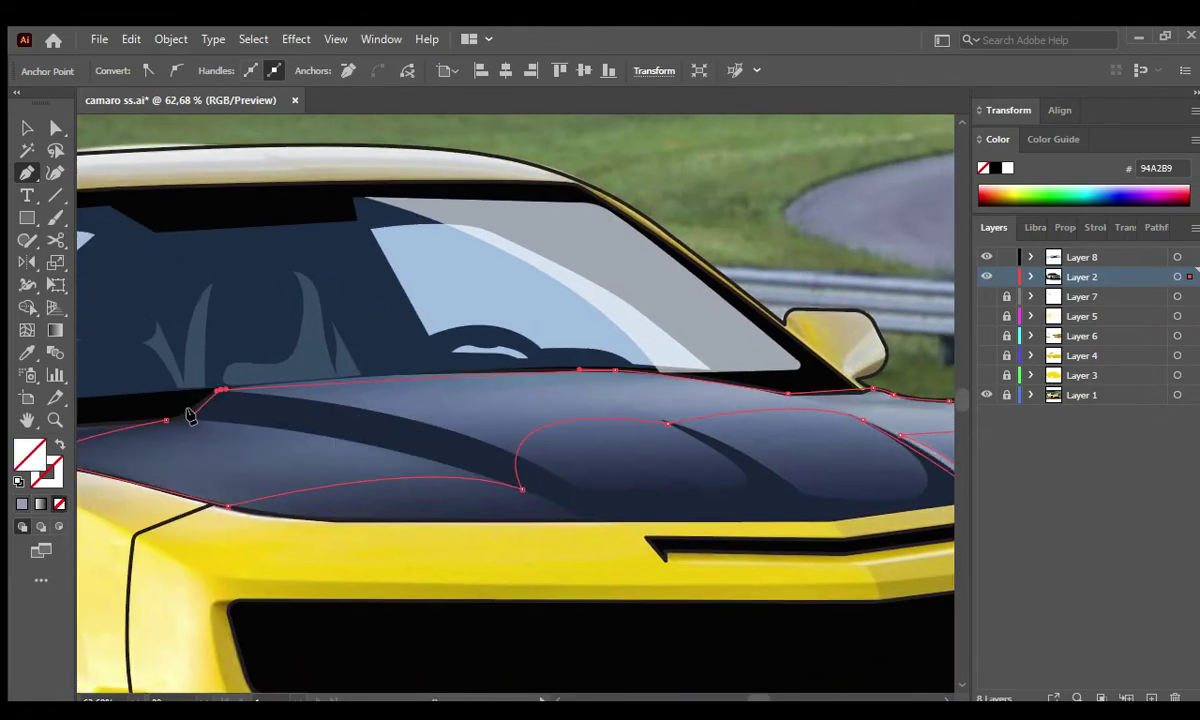
click(165, 420)
key(i)
click(653, 390)
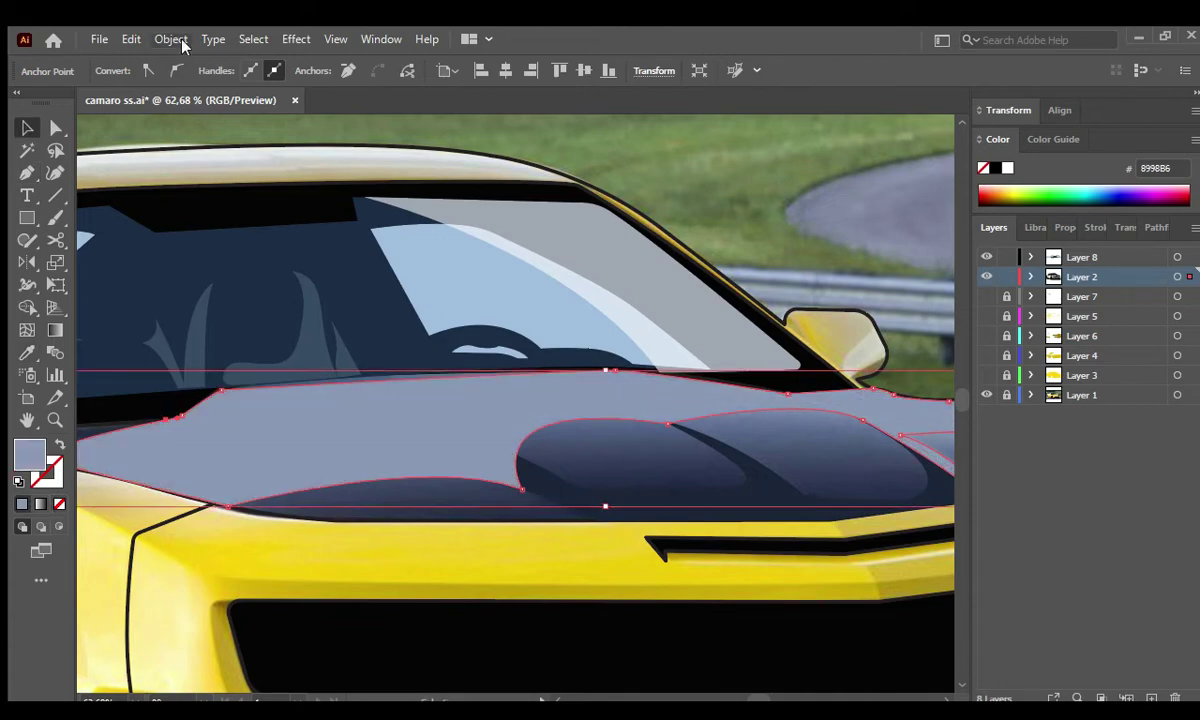
key(v)
click(825, 260)
key(ctrl+0)
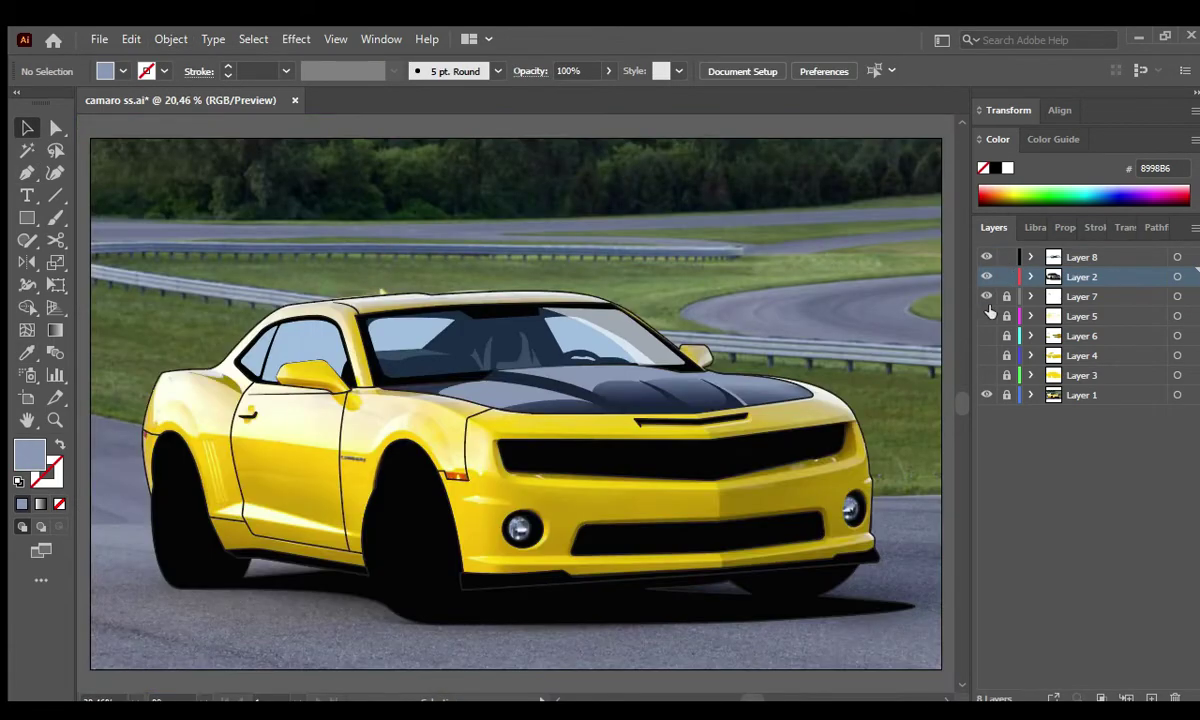
Recolour the hood shape with a sampled dark navy while comparing layer visibility.
drag(988, 313, 970, 373)
drag(986, 296, 986, 375)
scroll(490, 345, up, 3)
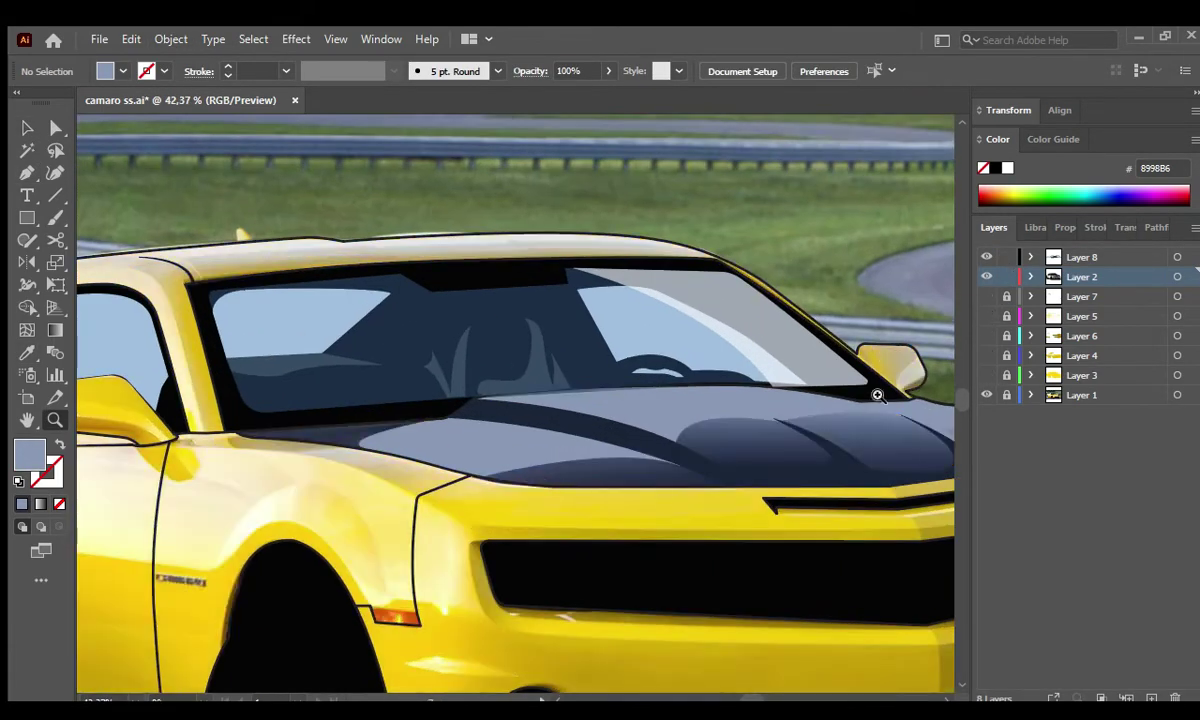
click(600, 440)
key(i)
click(744, 457)
key(v)
click(854, 254)
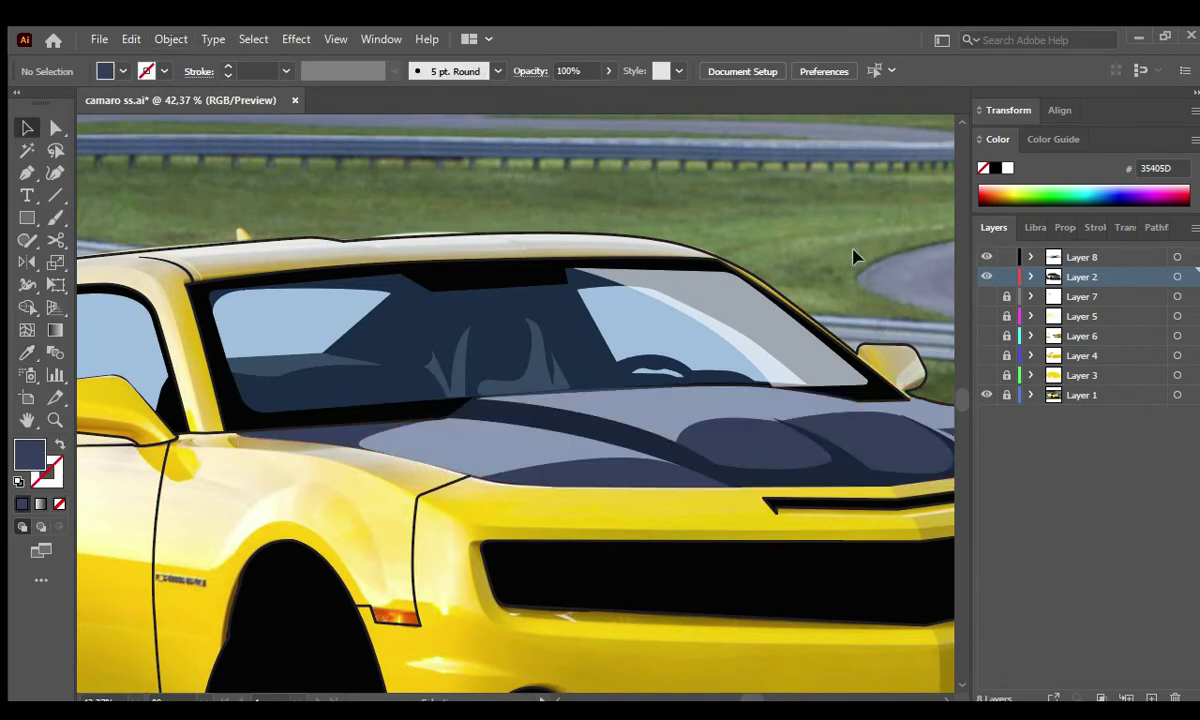
key(ctrl+0)
Save the drawing, compare the race-track photo, and hide the traced artwork layers.
drag(986, 296, 987, 374)
key(ctrl+s)
click(986, 395)
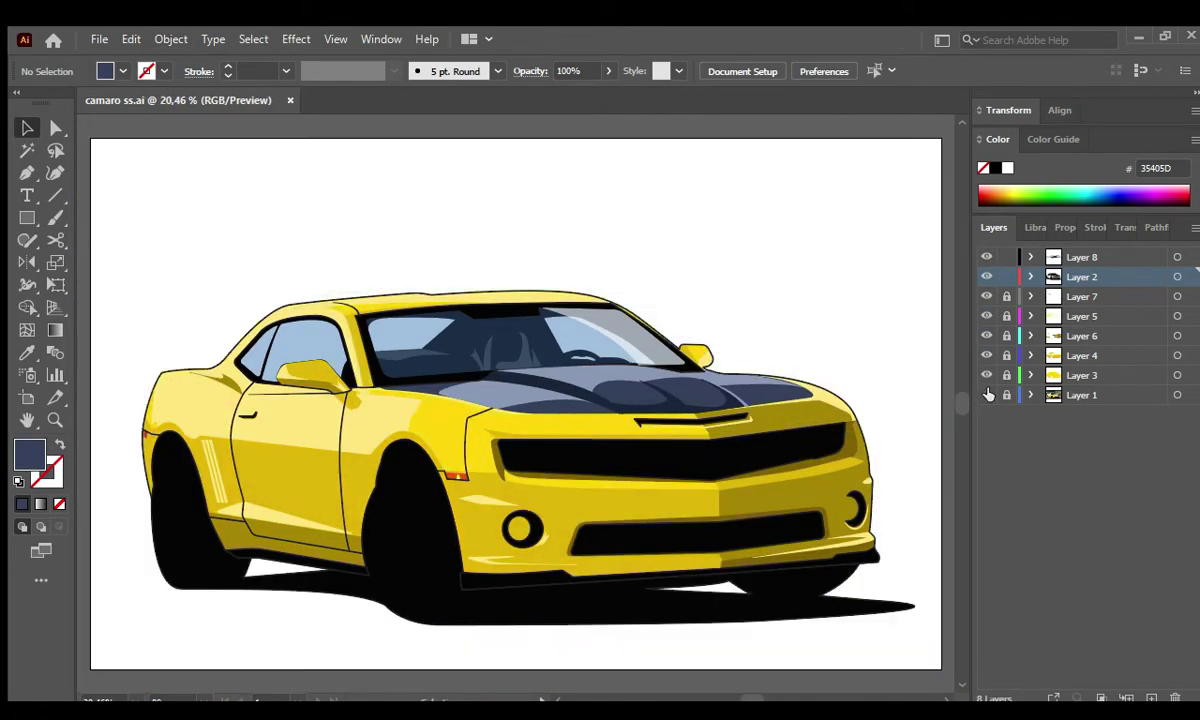
click(987, 395)
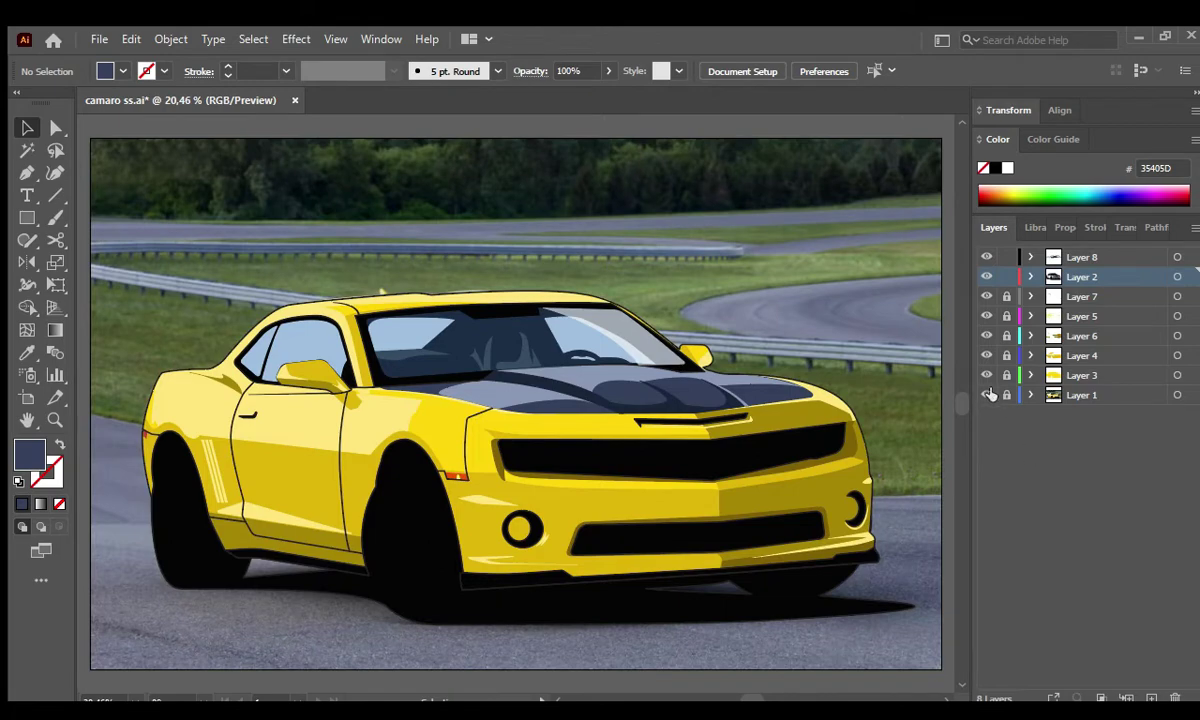
click(987, 395)
click(987, 395)
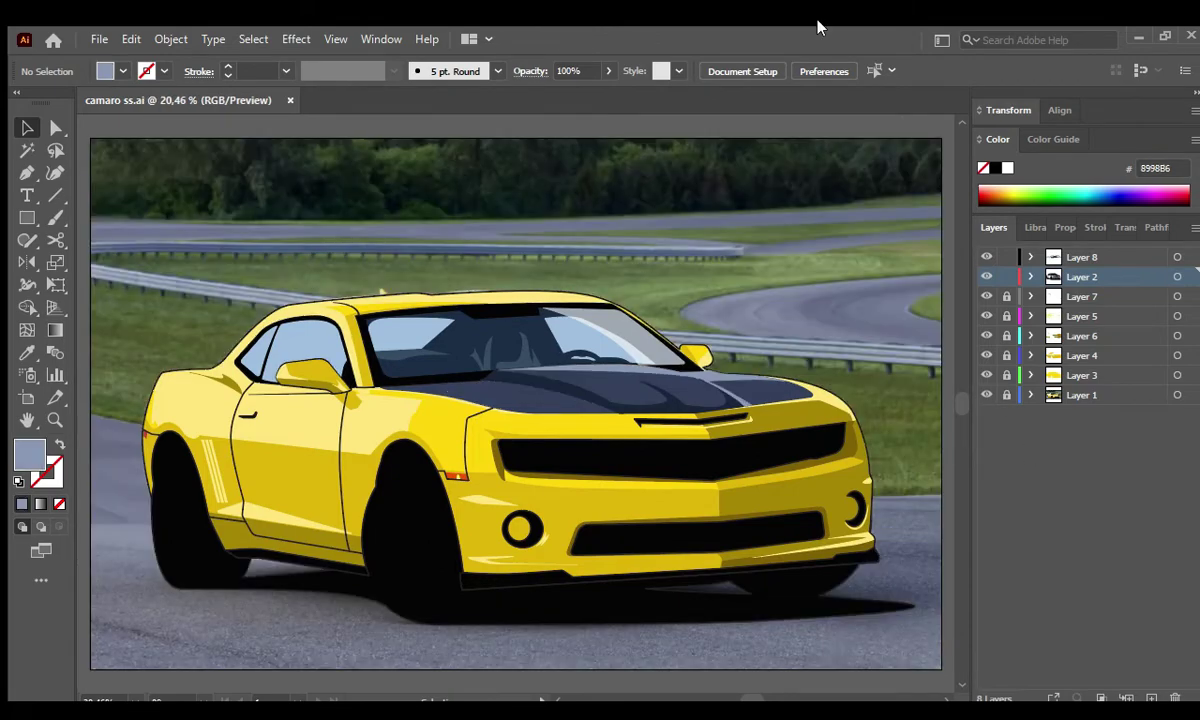
alt+click(988, 276)
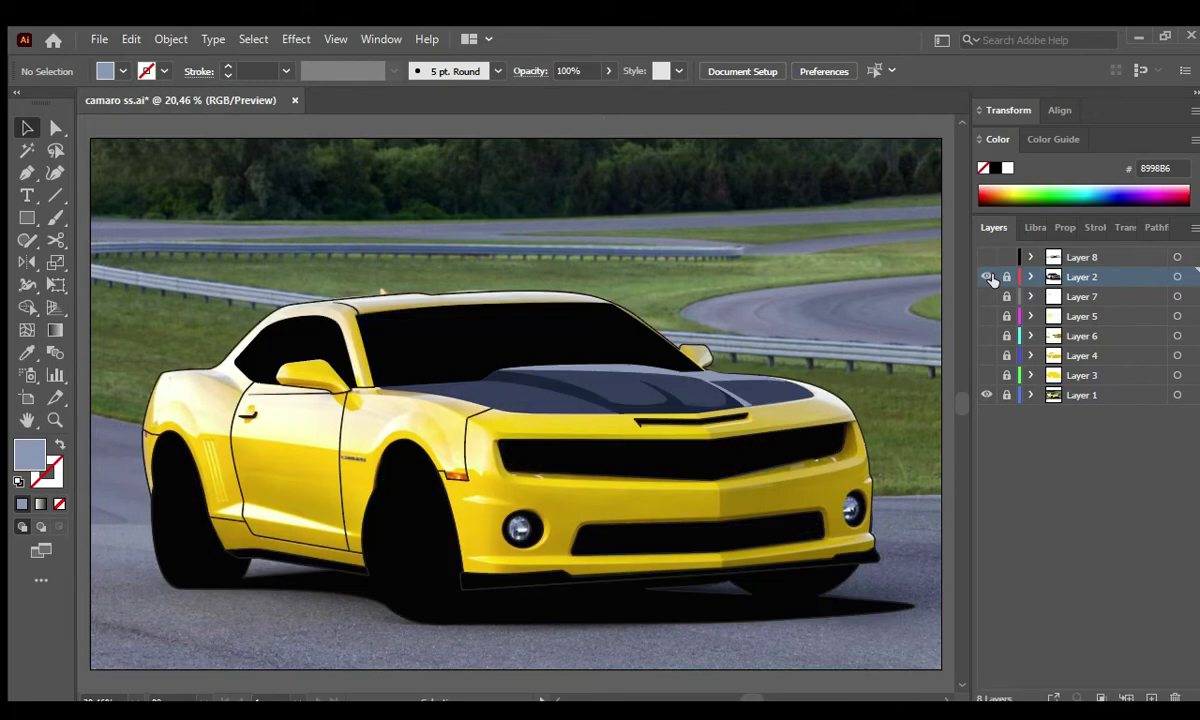
click(988, 276)
Zoom onto the left headlight and draw two concentric circles for the halo.
key(z)
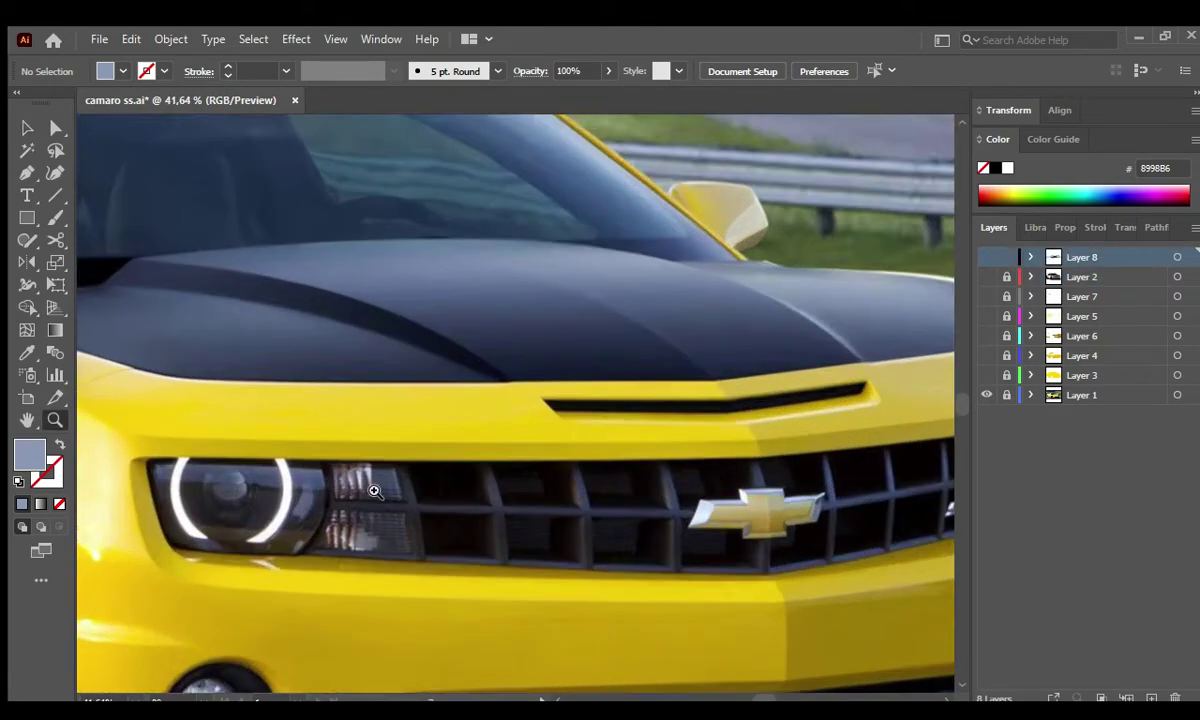
drag(300, 445, 431, 441)
click(988, 277)
click(988, 277)
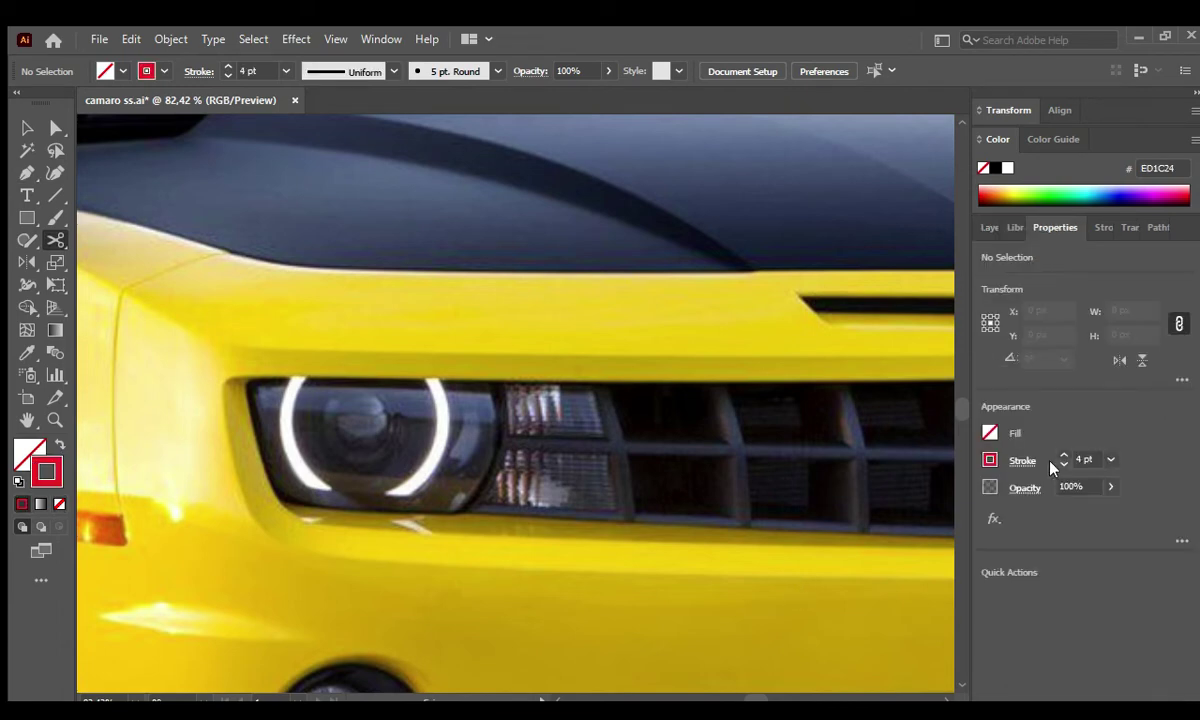
drag(437, 508, 447, 514)
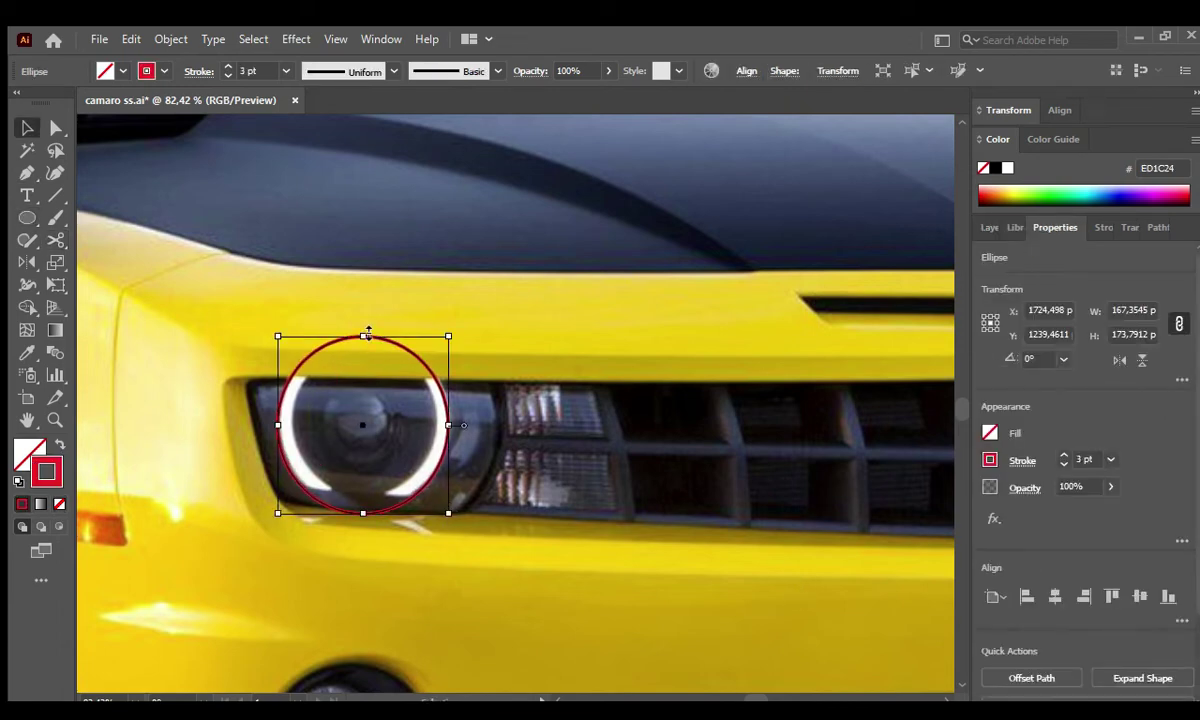
key(v)
key(l)
drag(296, 343, 431, 498)
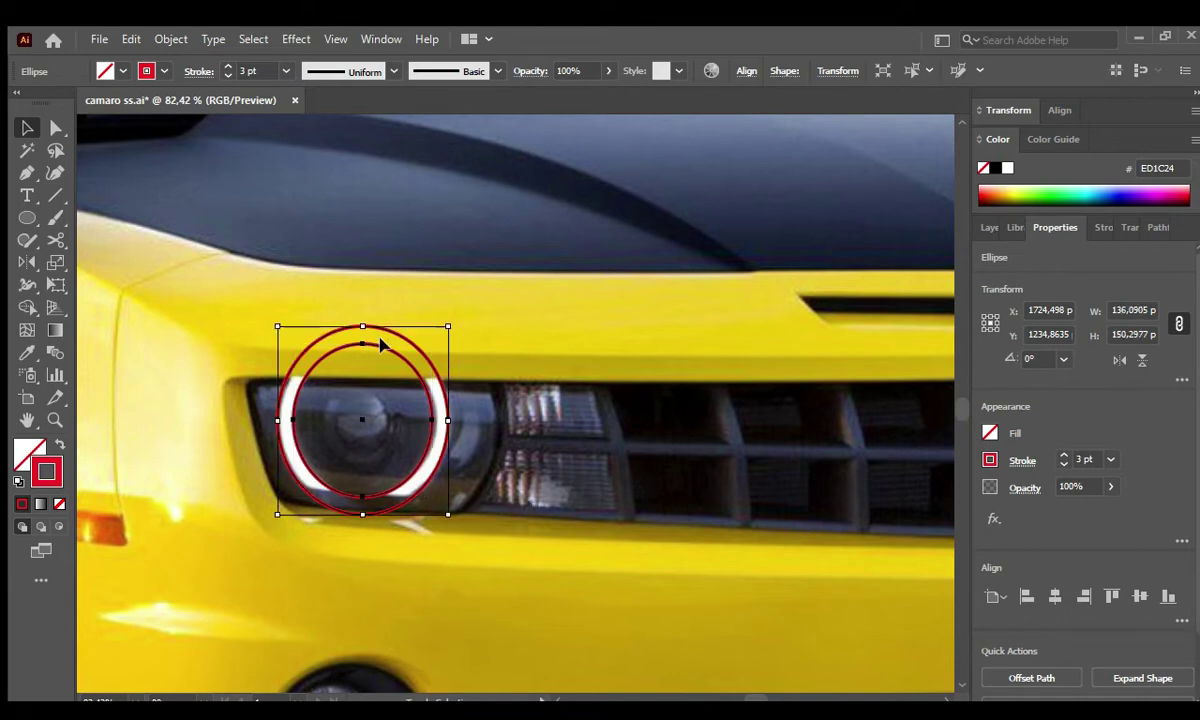
key(ctrl+shift+F9)
key(ctrl+shift+a)
Cut the top and bottom off the halo ring with Minus Front, leaving two arcs.
key(p)
click(265, 378)
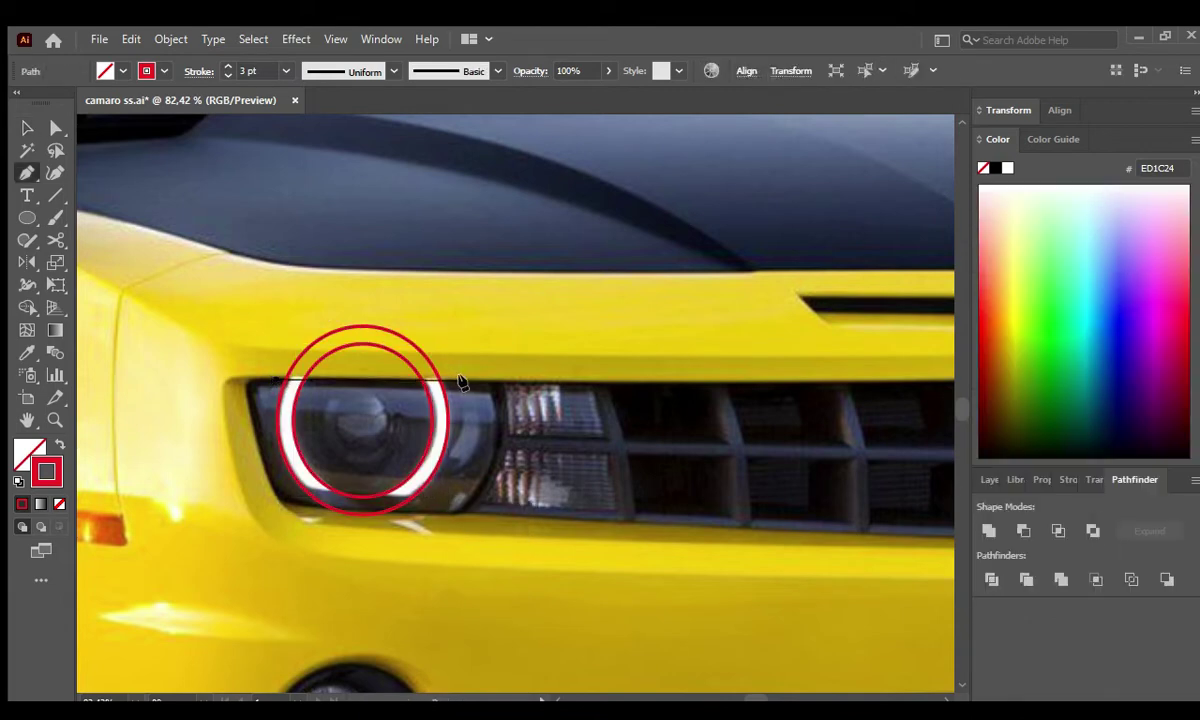
click(470, 378)
click(455, 300)
click(249, 300)
click(265, 378)
click(1023, 530)
click(253, 455)
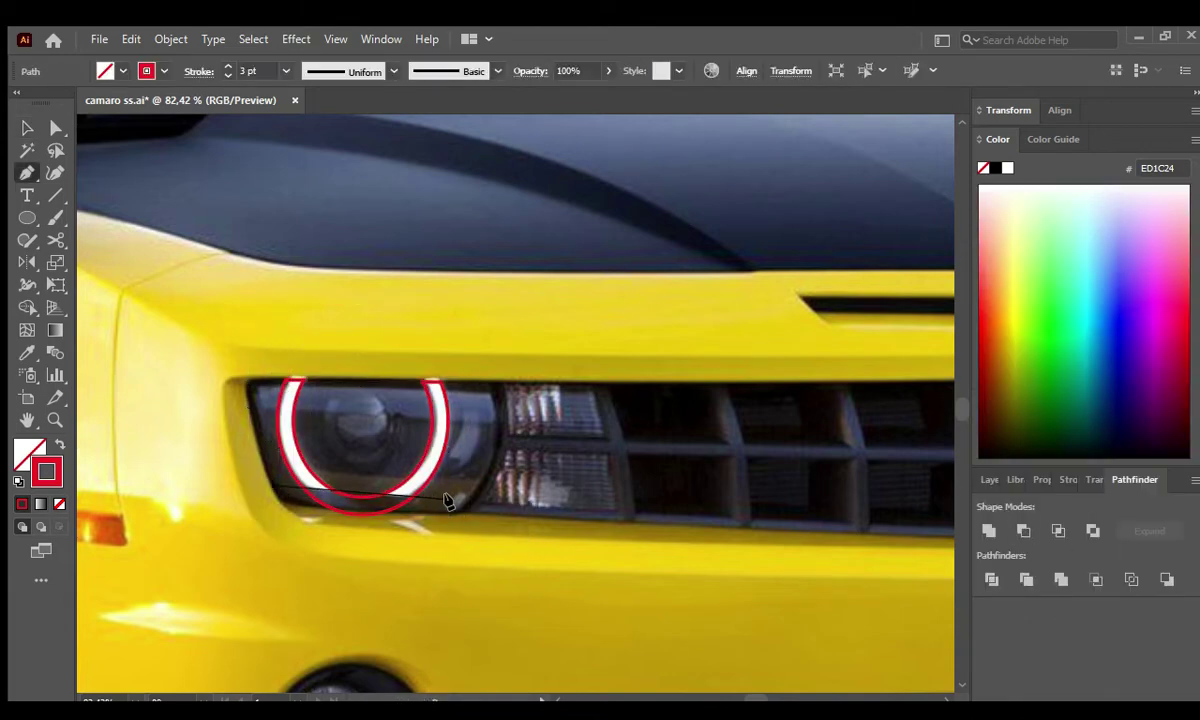
click(430, 455)
click(383, 515)
click(253, 455)
click(1023, 530)
Draw a circle around the projector lens and trim it with a curved path.
click(457, 483)
drag(457, 483, 352, 390)
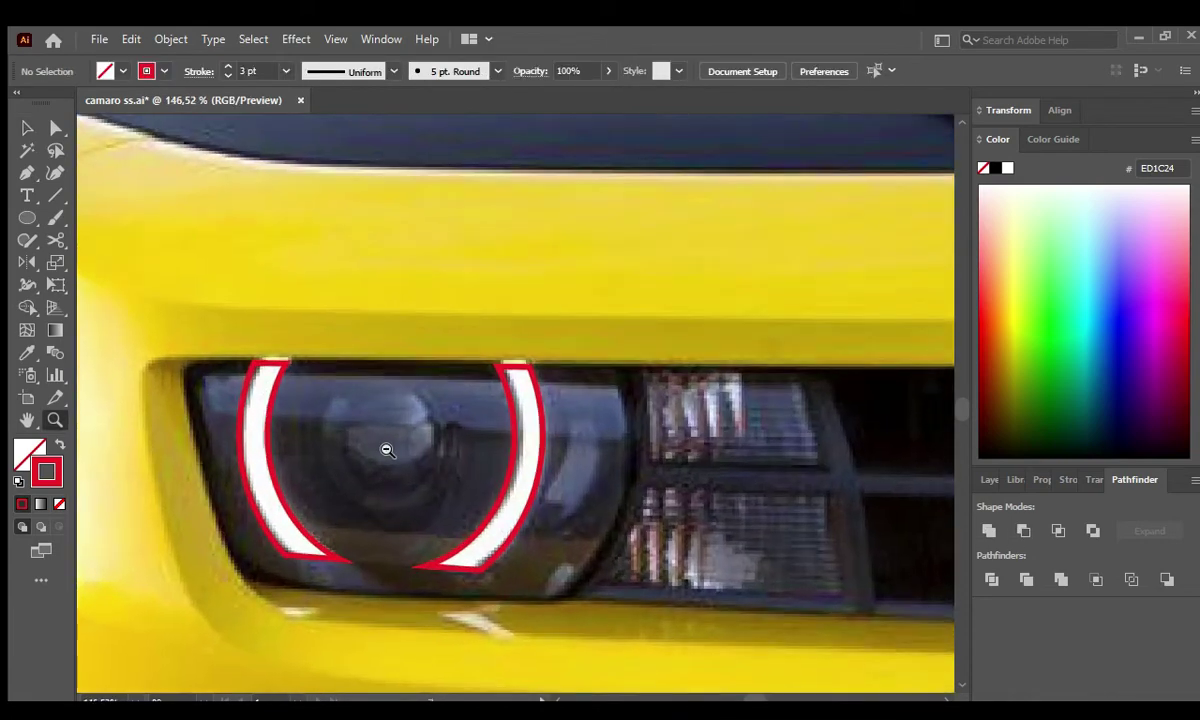
key(l)
key(v)
drag(413, 477, 447, 428)
click(1040, 480)
click(440, 432)
key(p)
click(322, 432)
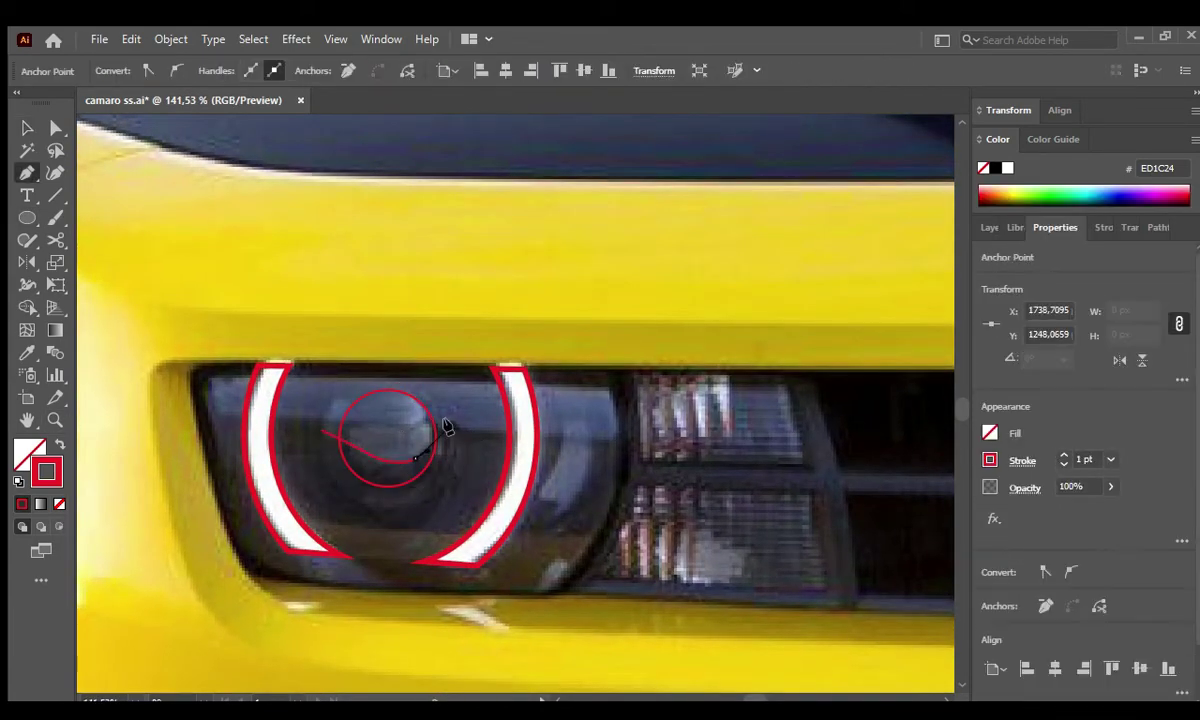
click(320, 432)
key(v)
shift+click(388, 392)
click(1135, 480)
click(1023, 530)
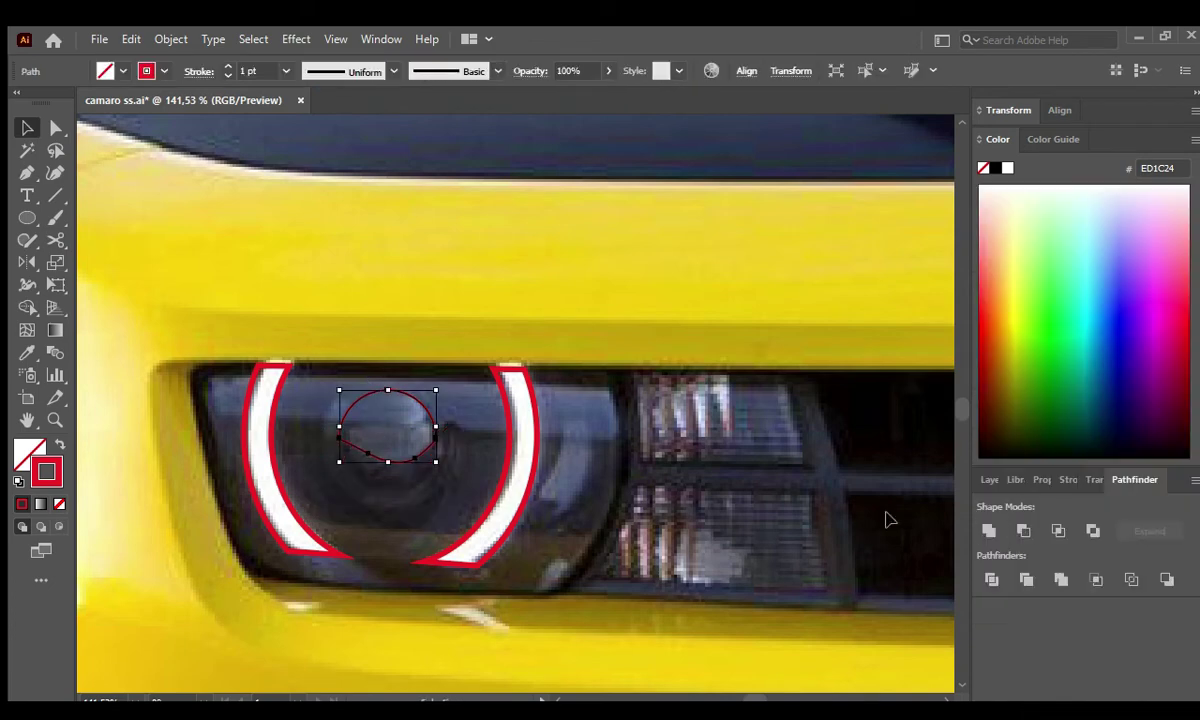
Resize a copy of the lens circle into a larger ring around the lens.
click(367, 477)
mouse_move(392, 367)
mouse_down()
mouse_move(322, 431)
mouse_move(470, 440)
mouse_up()
key(ctrl+z)
click(459, 374)
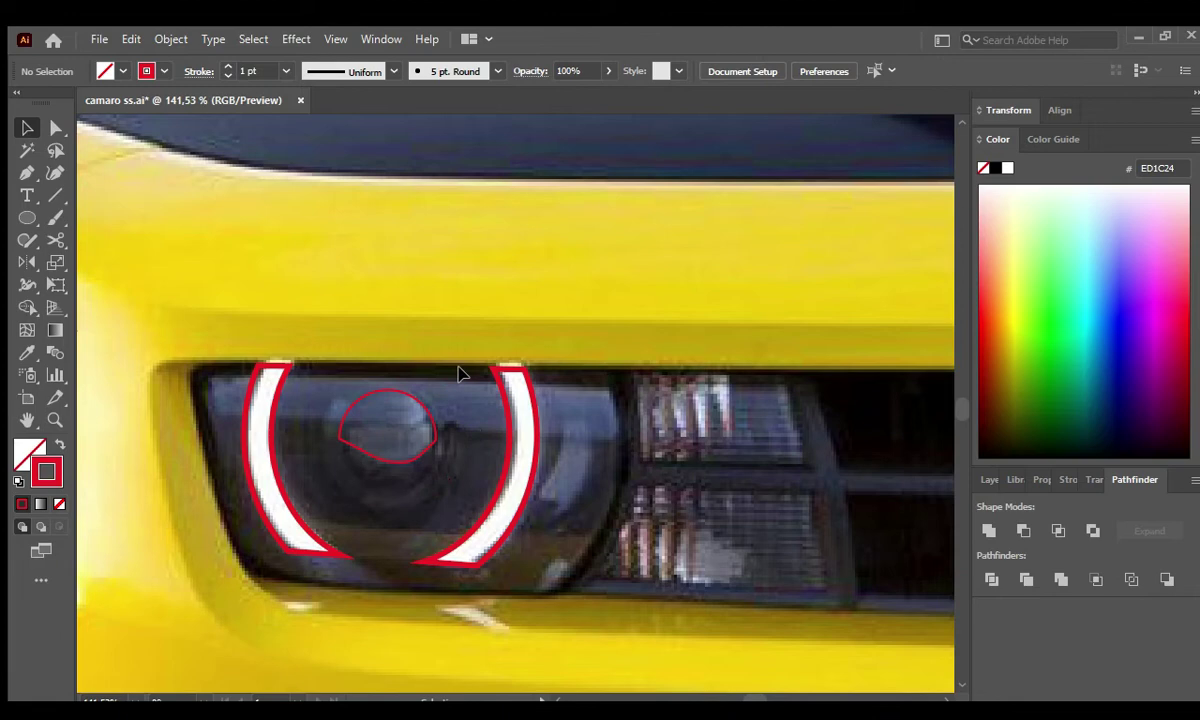
key(v)
click(393, 465)
drag(509, 514, 469, 514)
Enlarge the lens halo circle and pen-draw the curved band across the headlight top.
drag(469, 367, 445, 382)
click(474, 458)
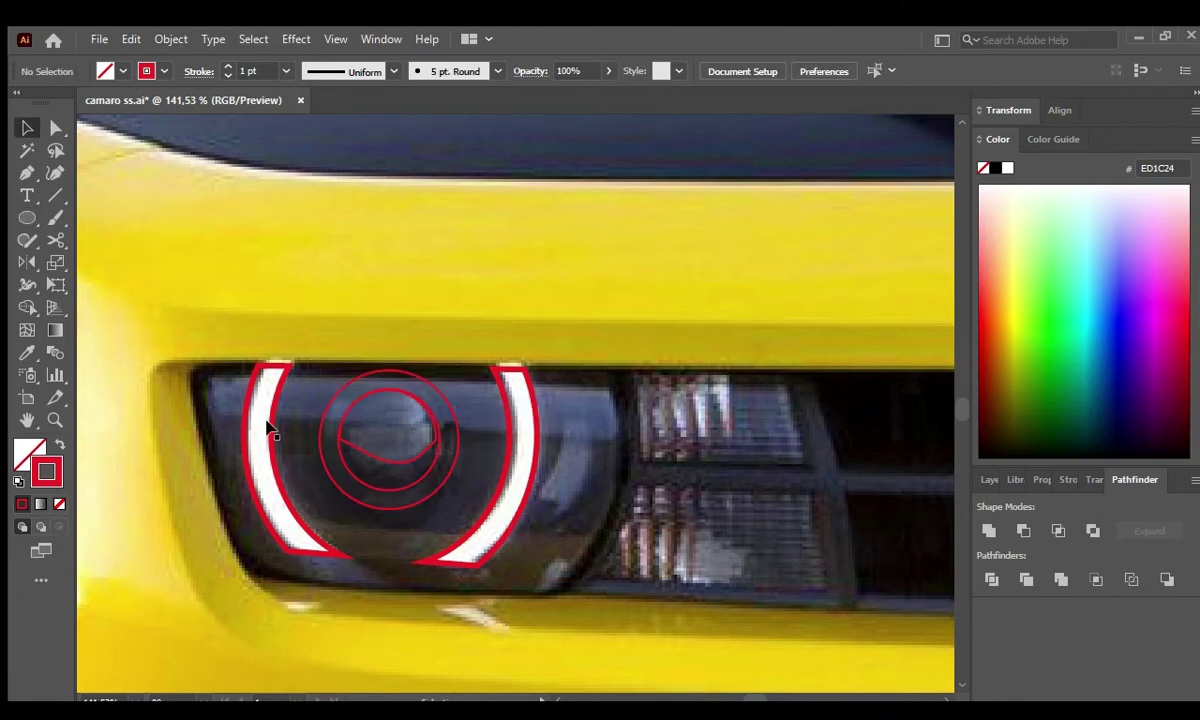
key(p)
click(210, 378)
drag(603, 390, 655, 396)
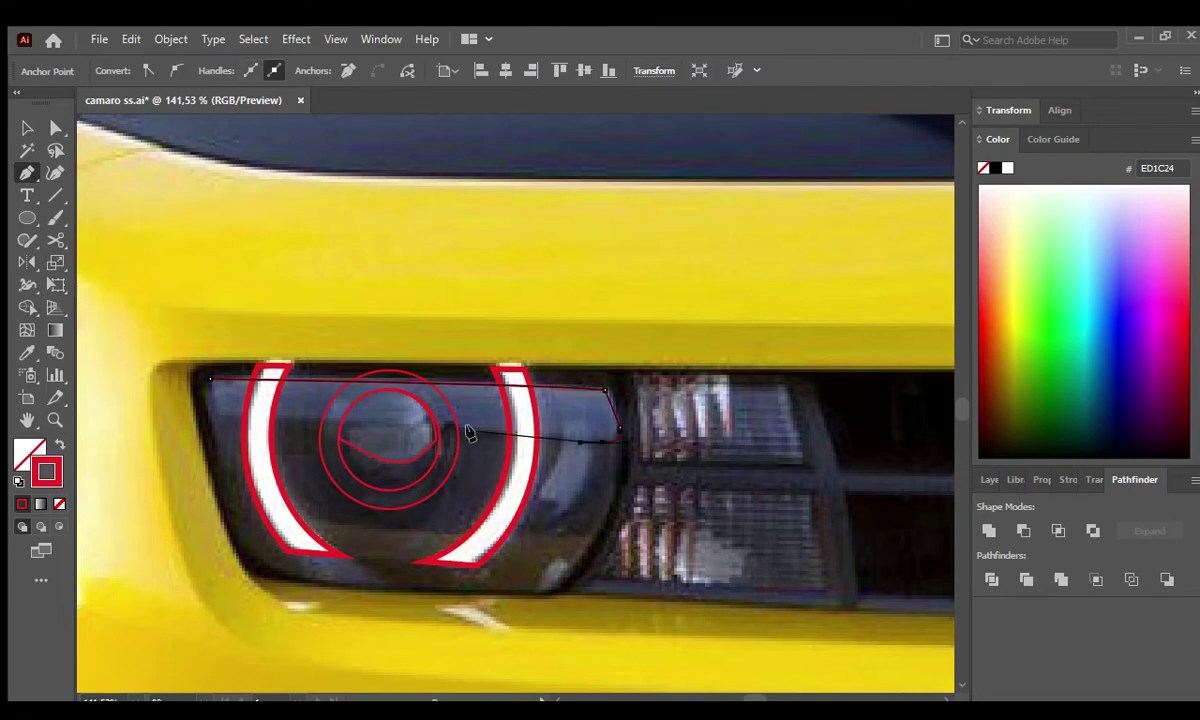
click(210, 412)
key(v)
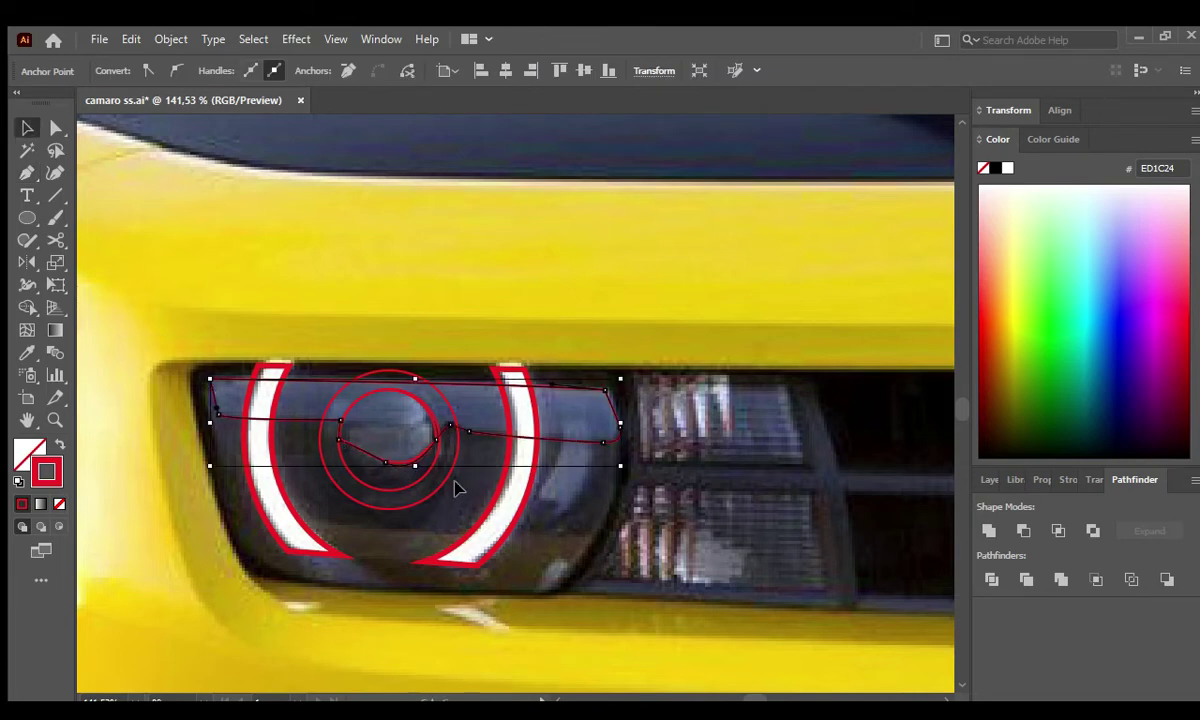
click(452, 486)
drag(449, 388, 449, 388)
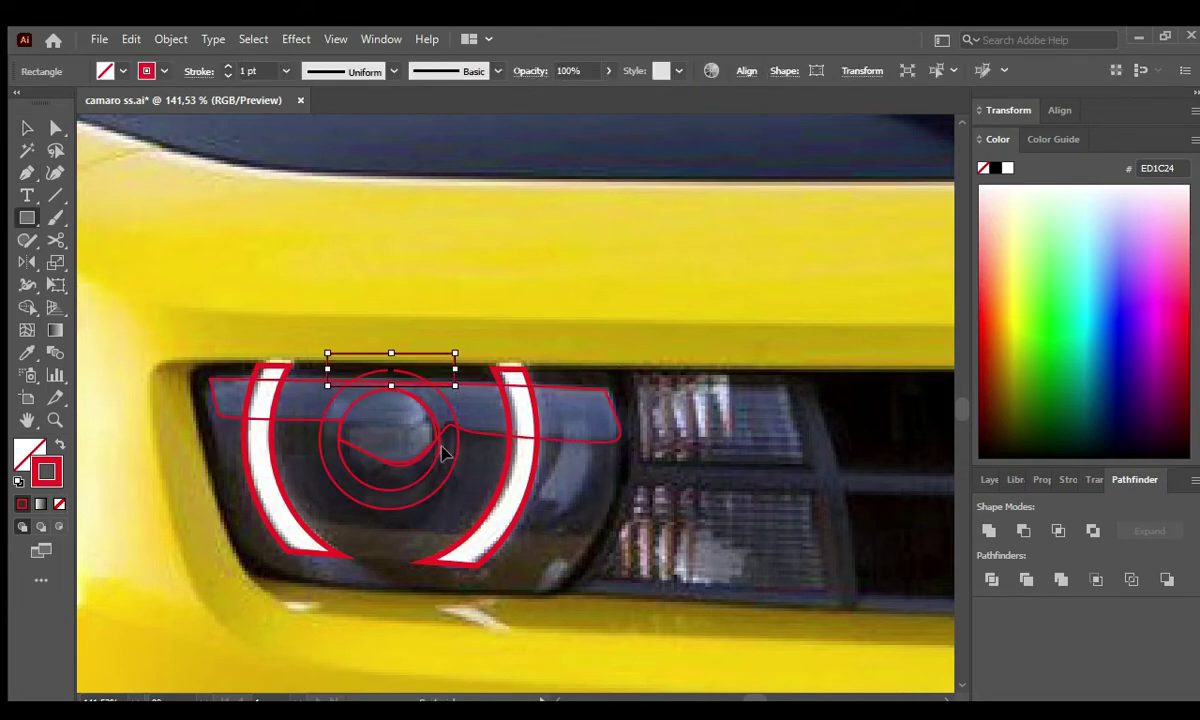
key(v)
key(Delete)
Trace the right-side lens detail shape and the headlight housing outline.
click(560, 421)
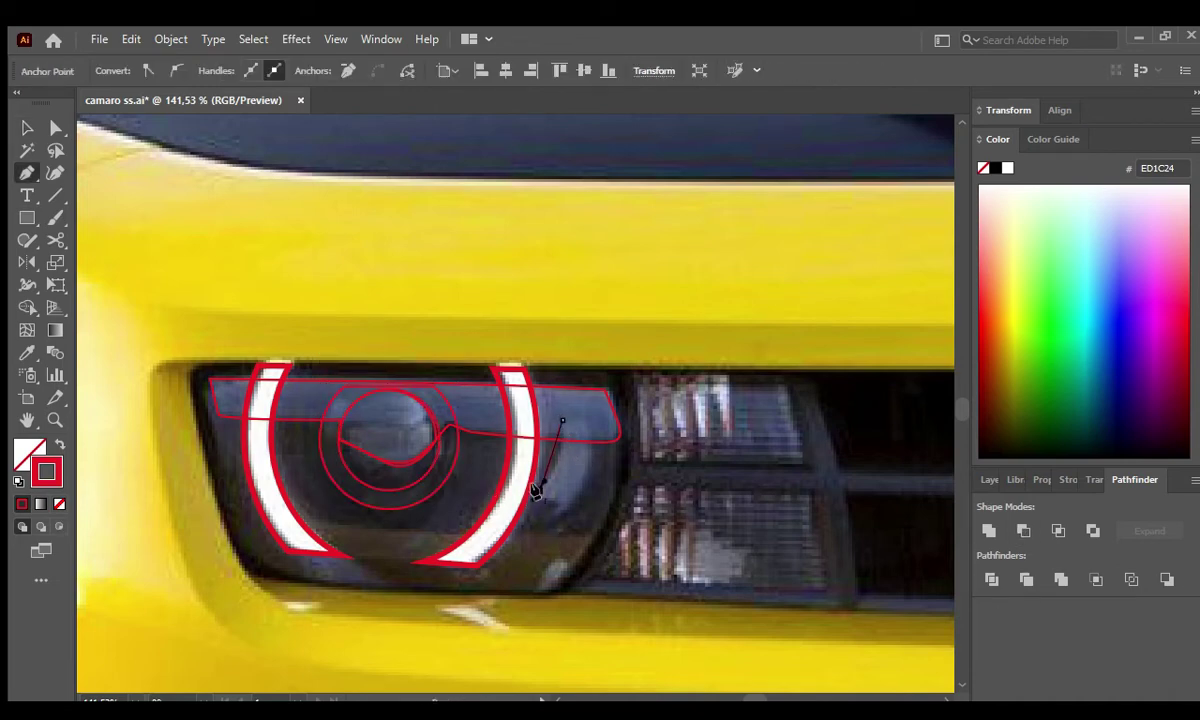
drag(553, 477, 541, 484)
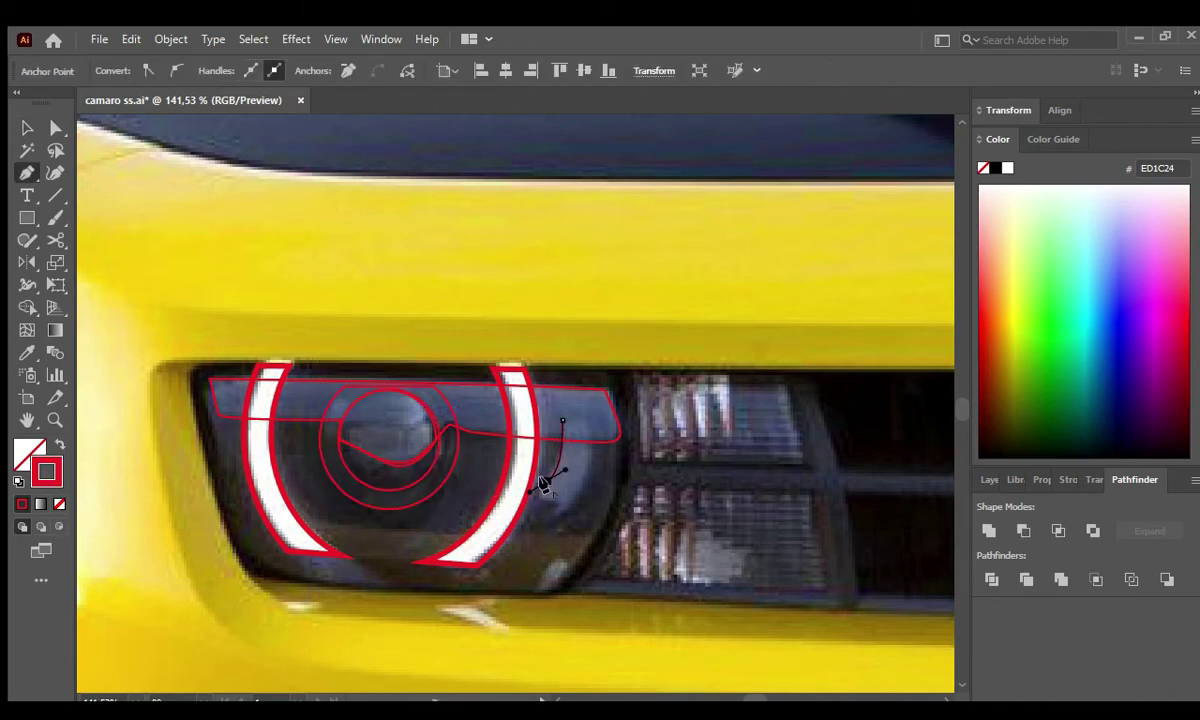
click(566, 424)
ctrl+click(549, 570)
drag(556, 553, 565, 567)
click(246, 552)
drag(604, 389, 585, 385)
key(v)
Fill the band, lens and side detail blue-grey, halo arcs white, housing dark grey.
click(228, 482)
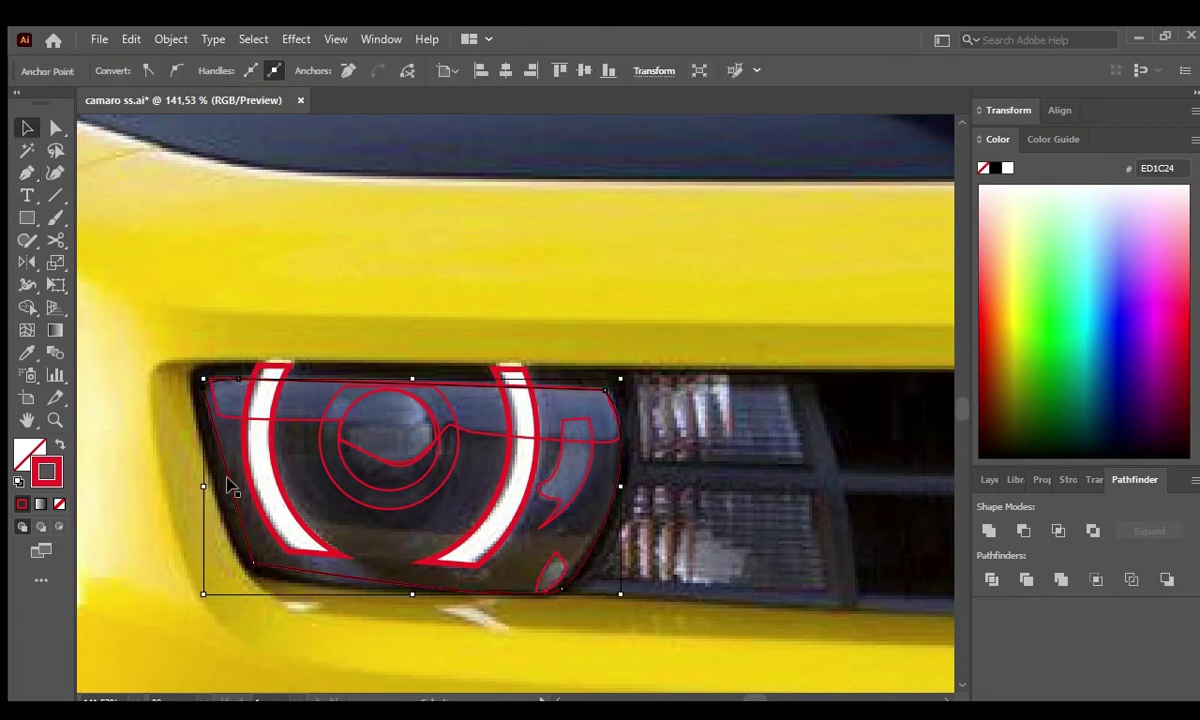
click(352, 413)
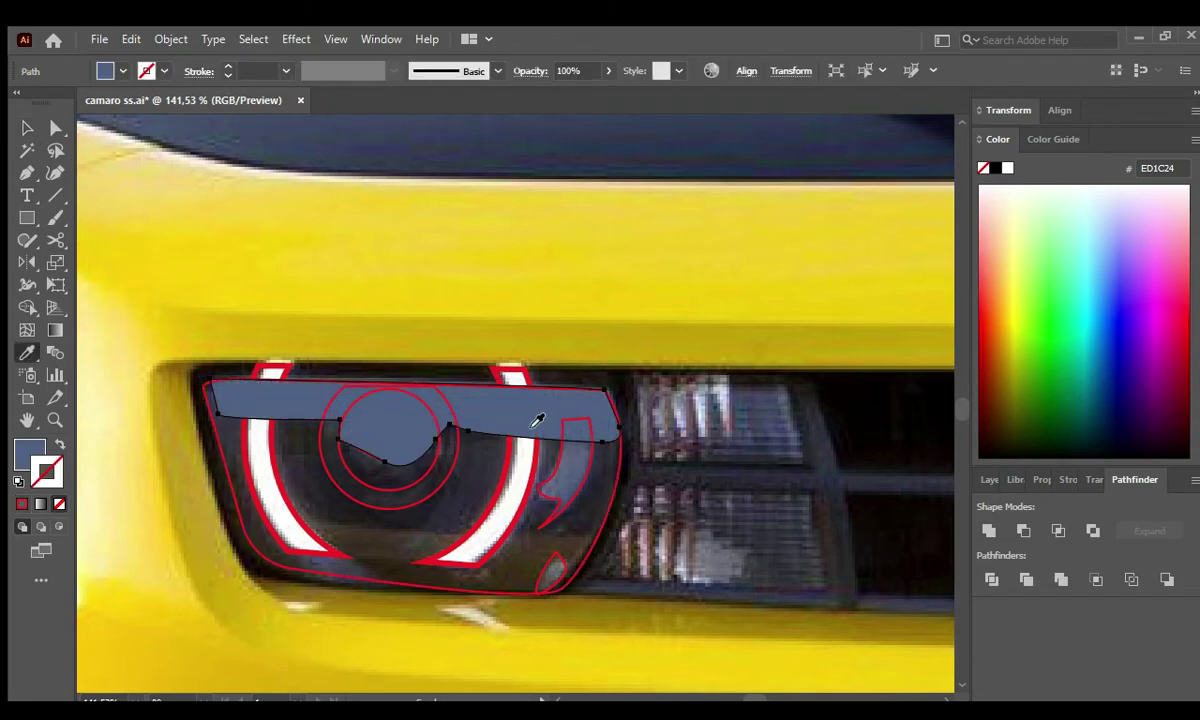
click(391, 495)
click(541, 497)
key(i)
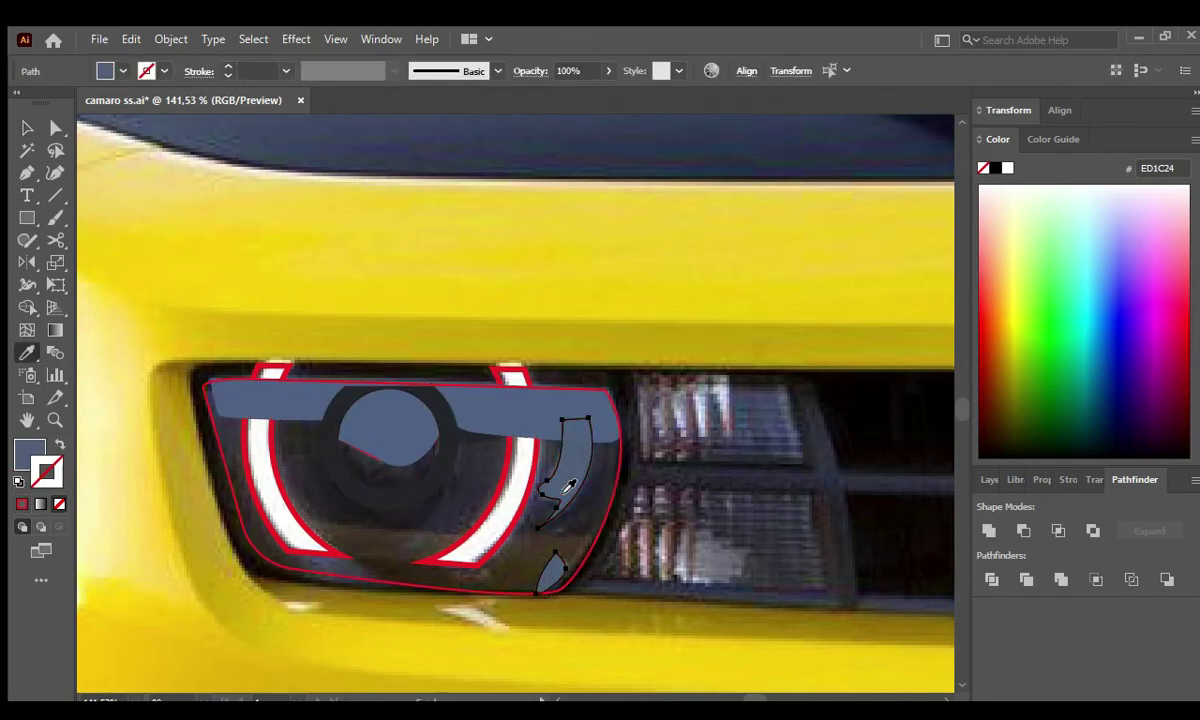
click(469, 536)
click(240, 550)
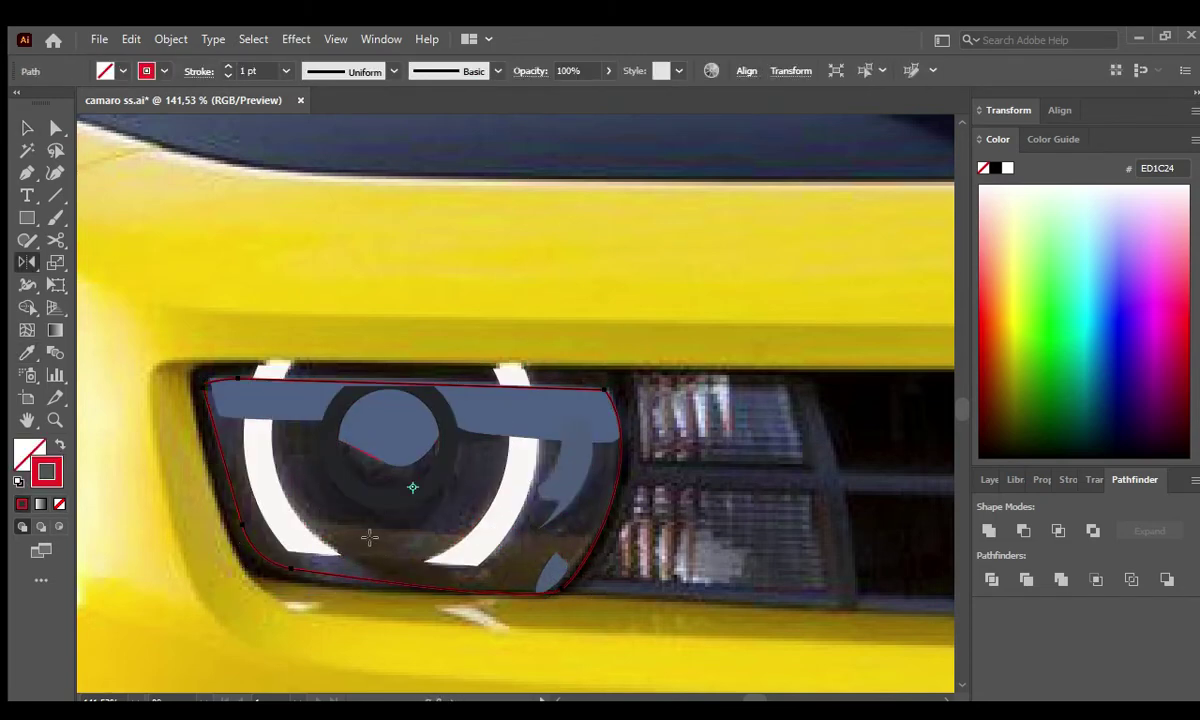
key(i)
click(250, 445)
click(537, 140)
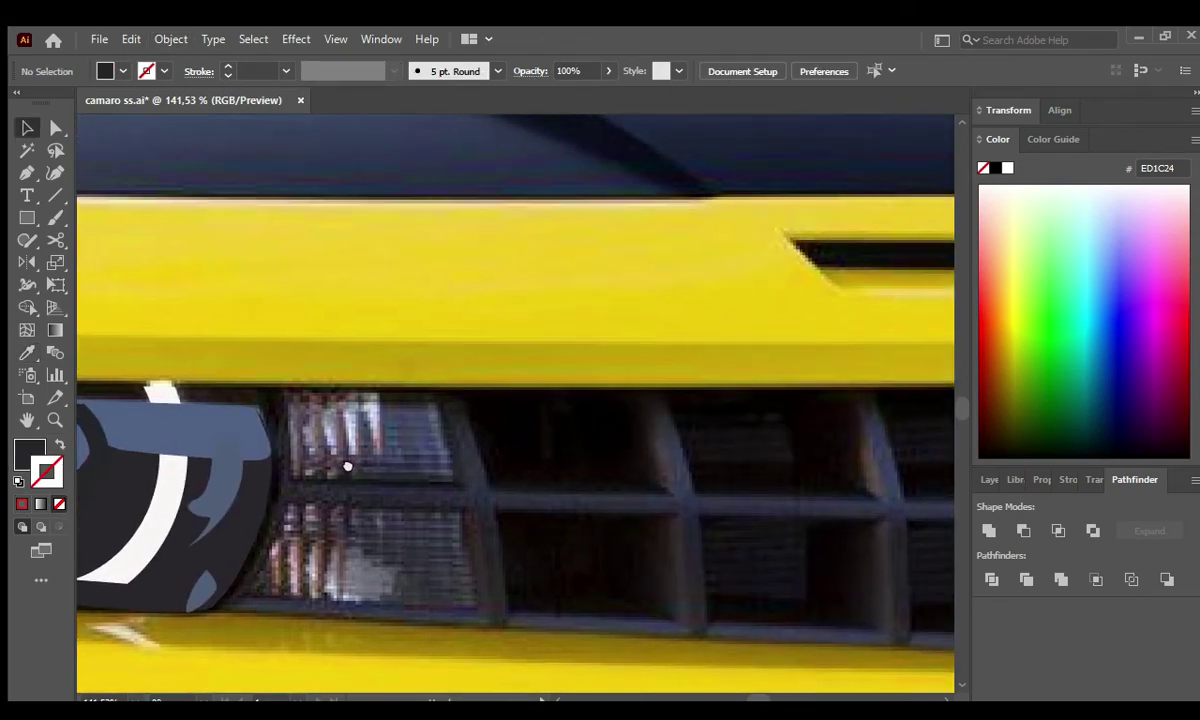
Save the drawing and trace a four-point lens shape with no fill on the upper light.
alt+click(409, 505)
key(ctrl+s)
click(356, 466)
key(p)
click(278, 428)
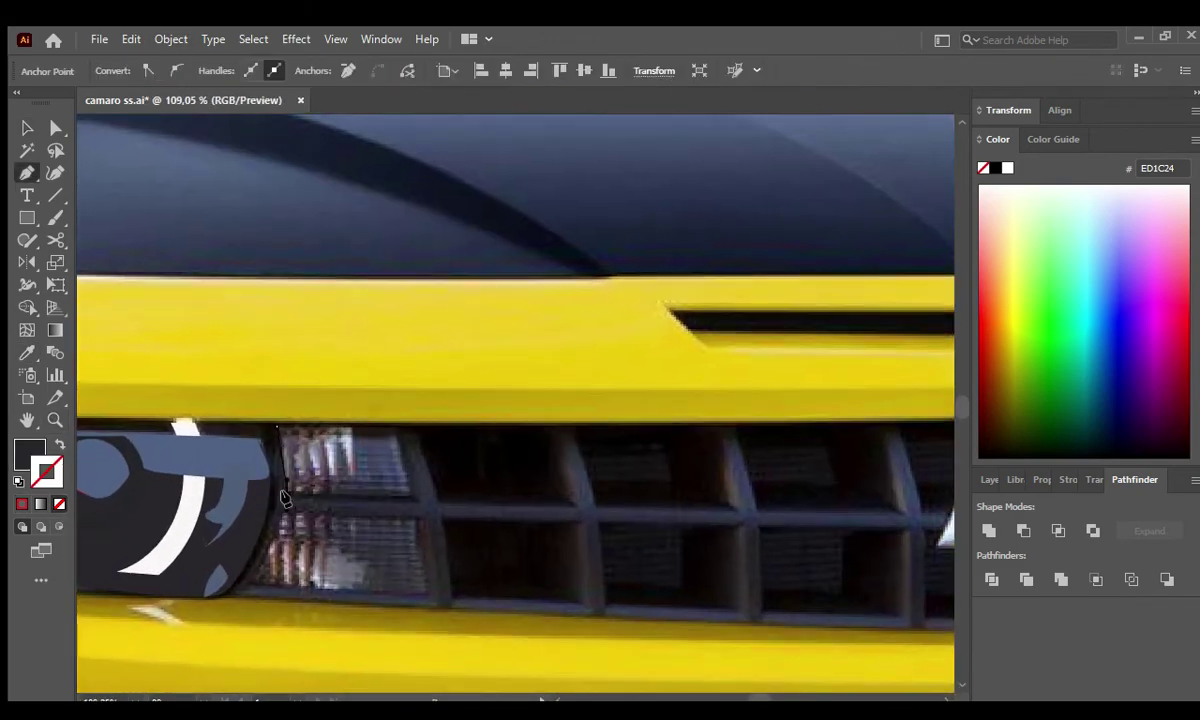
click(395, 430)
click(418, 495)
click(287, 495)
key(a)
key(slash)
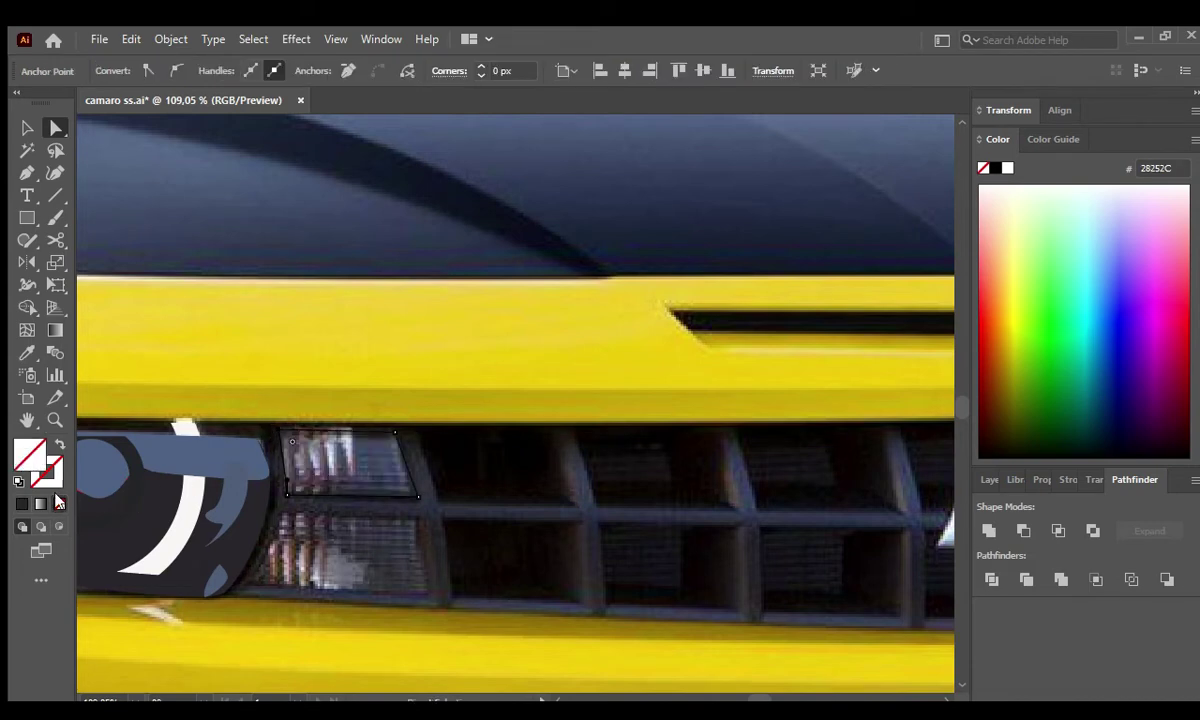
click(1041, 479)
Pen-draw a zigzag path inside the headlight insert.
scroll(319, 449, up, 2)
key(p)
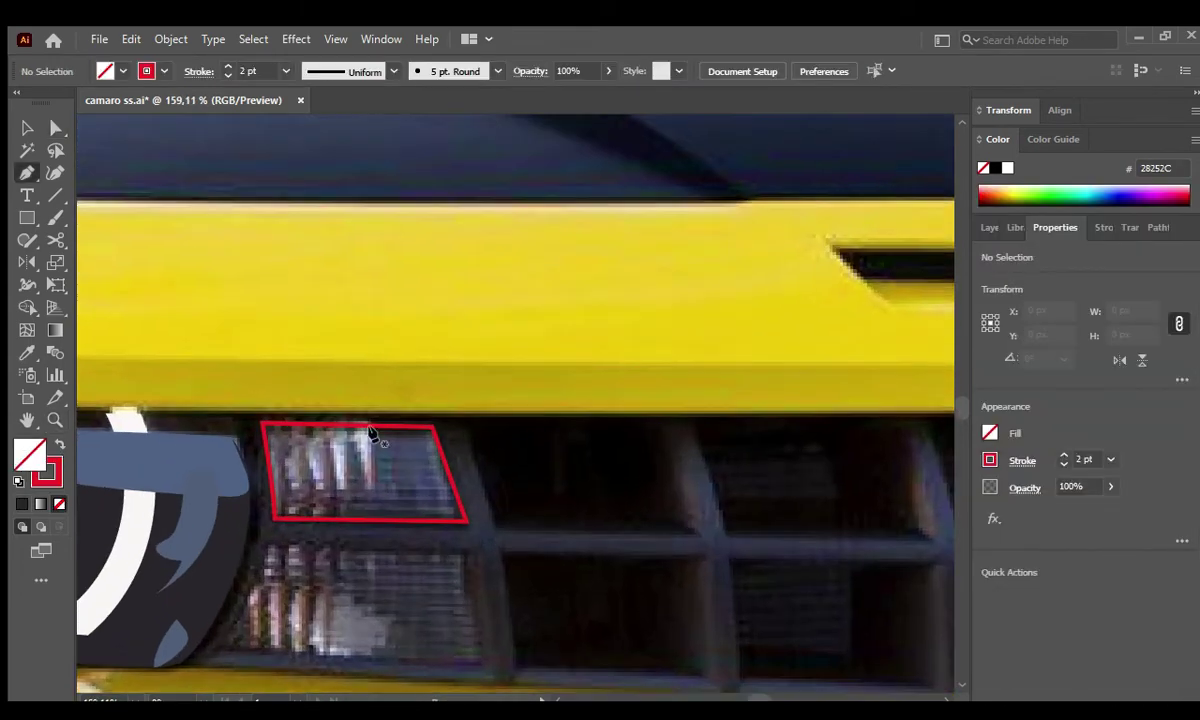
click(346, 432)
click(340, 493)
click(371, 423)
click(376, 491)
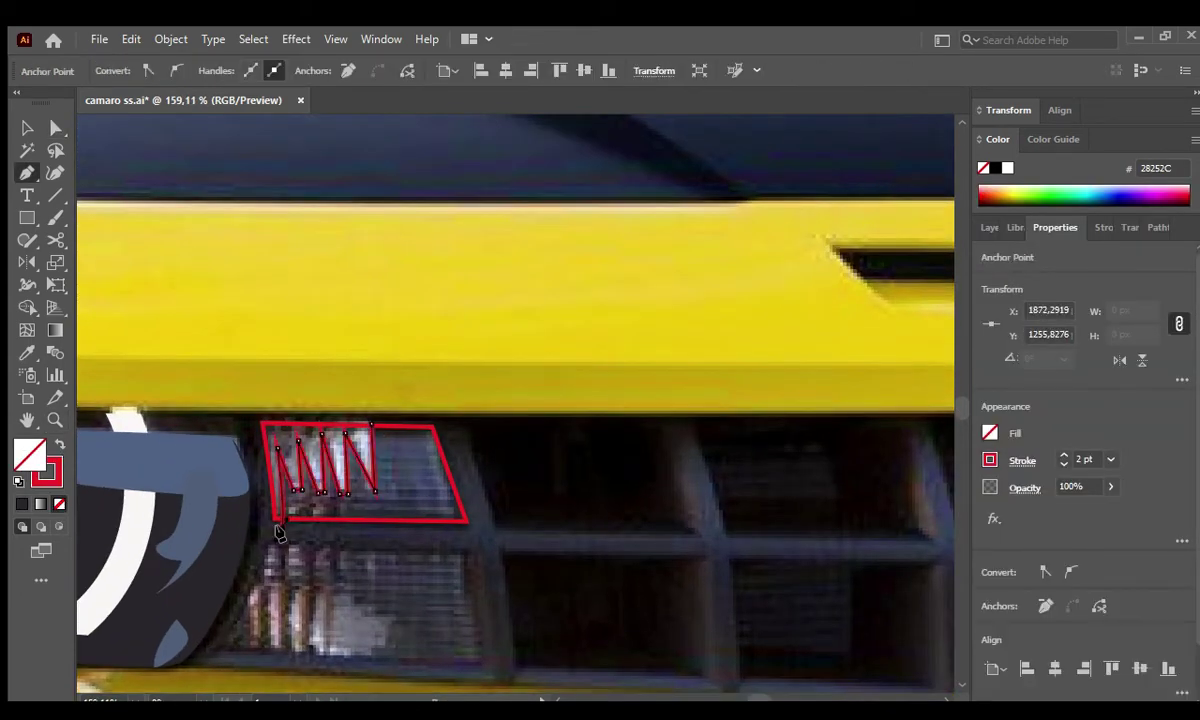
key(v)
Fill the zigzag teeth with white sampled from the photo.
click(254, 442)
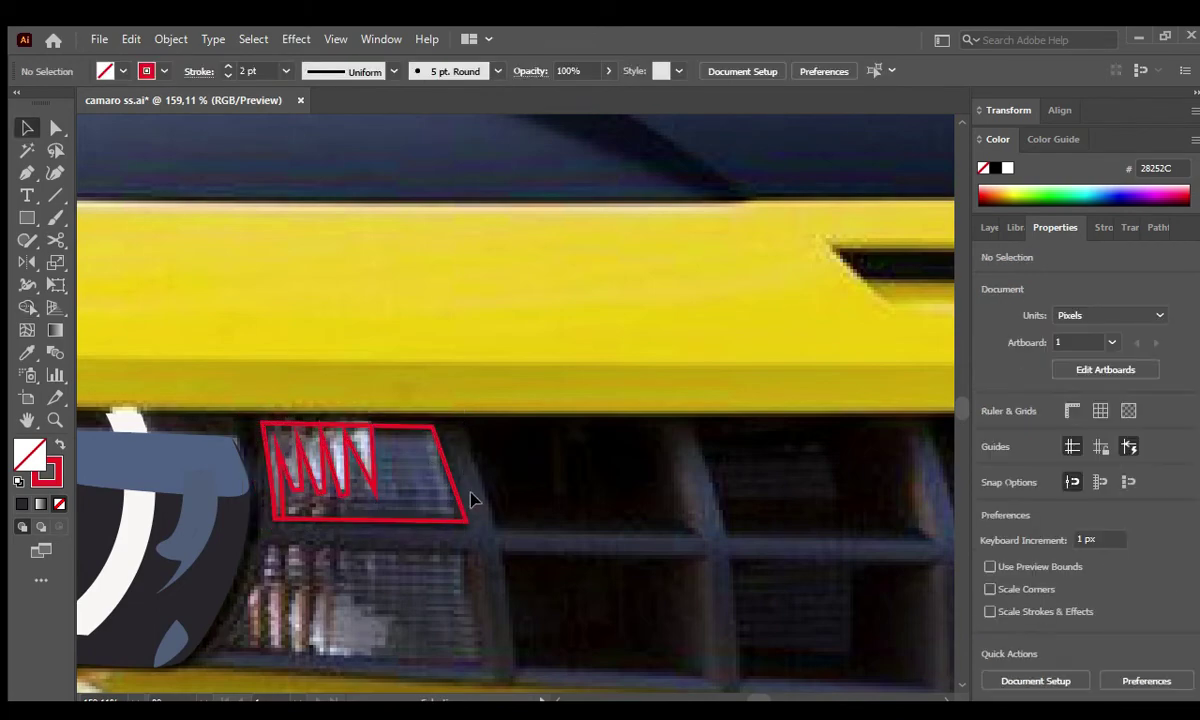
key(a)
click(463, 524)
click(402, 479)
key(v)
click(145, 525)
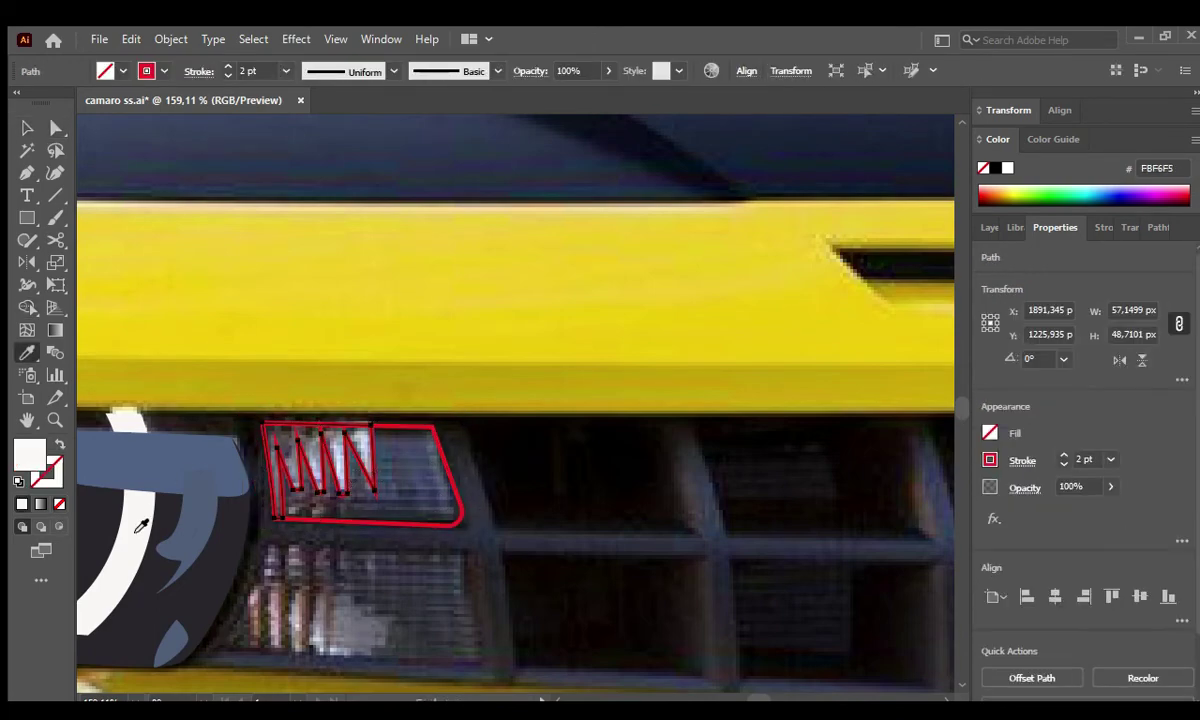
scroll(518, 580, down, 2)
scroll(498, 493, down, 3)
click(434, 517)
Draw the horizontal grille bar through the emblem and colour it dark navy.
key(p)
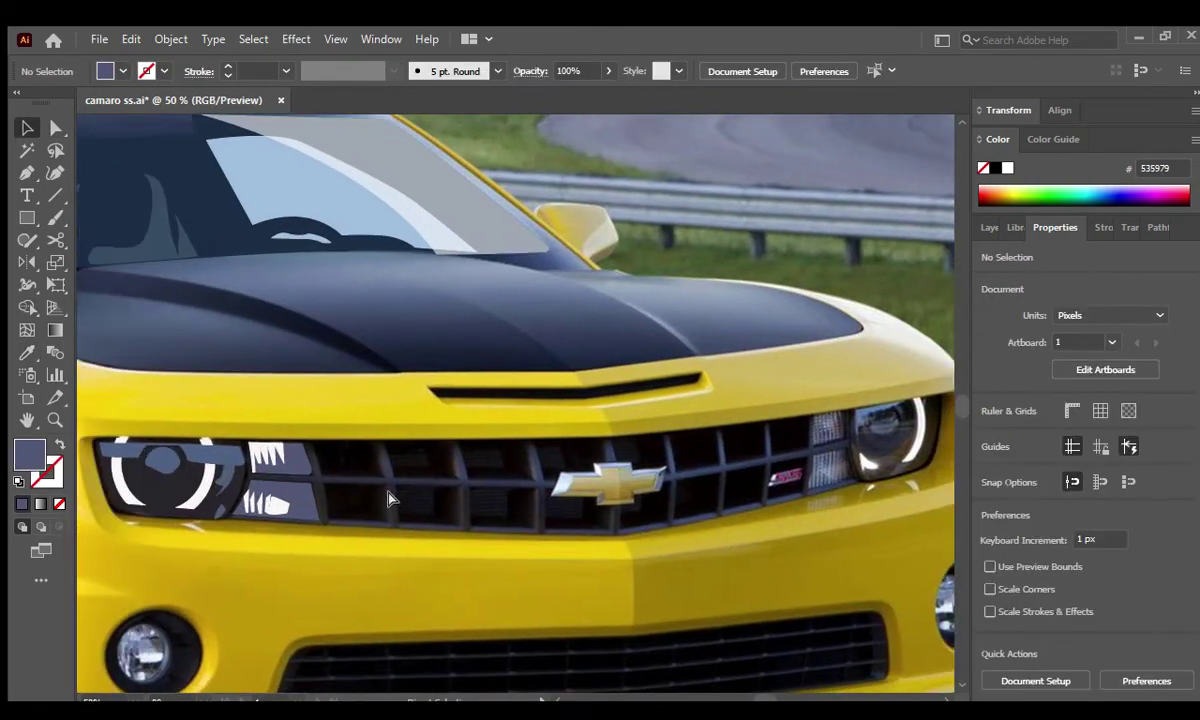
scroll(364, 461, up, 1)
click(215, 458)
scroll(580, 490, right, 3)
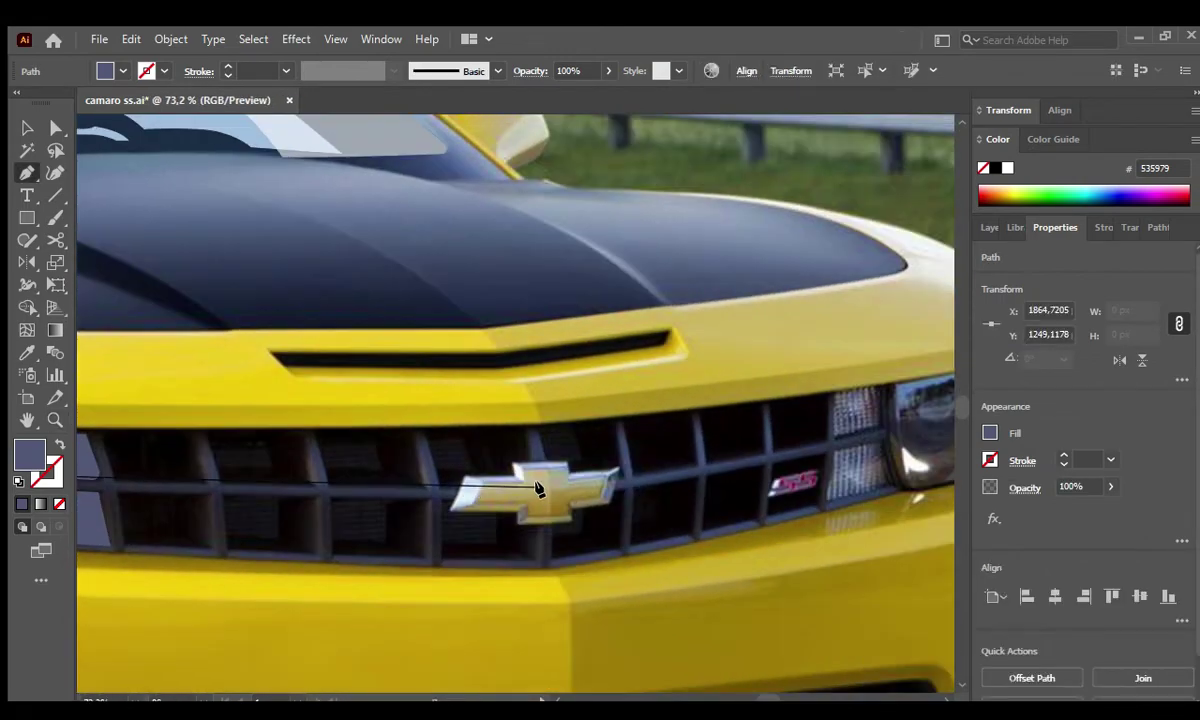
click(521, 490)
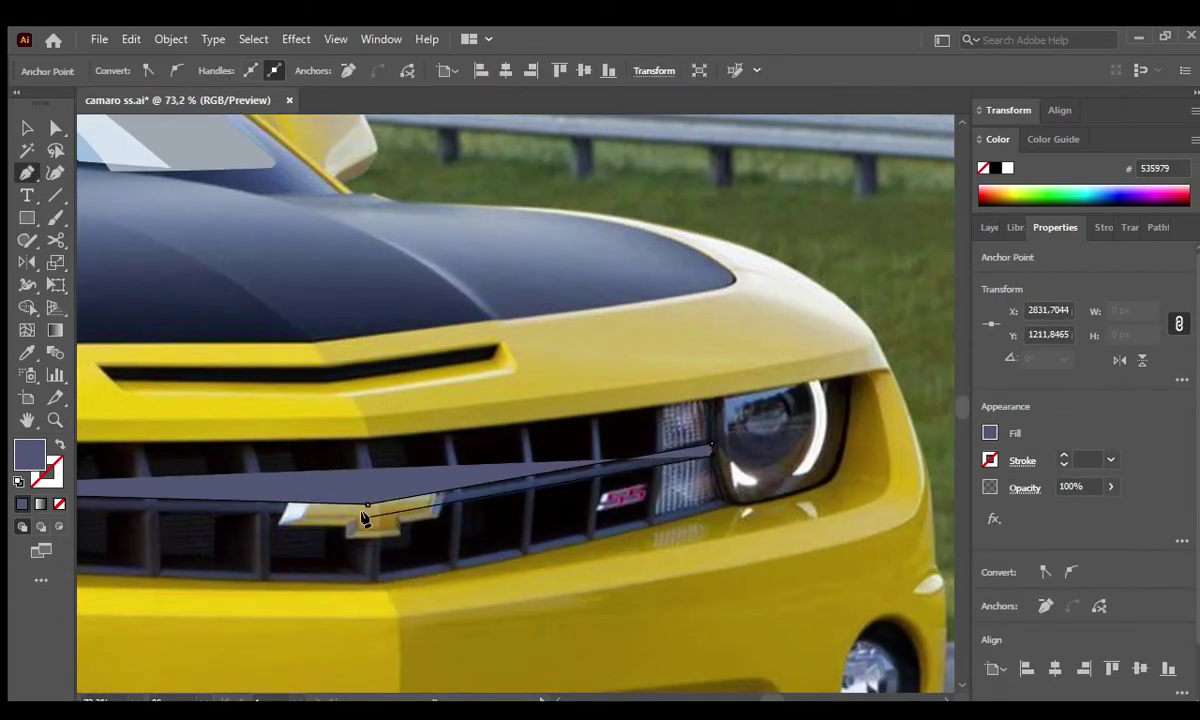
scroll(148, 500, left, 3)
key(v)
click(360, 516)
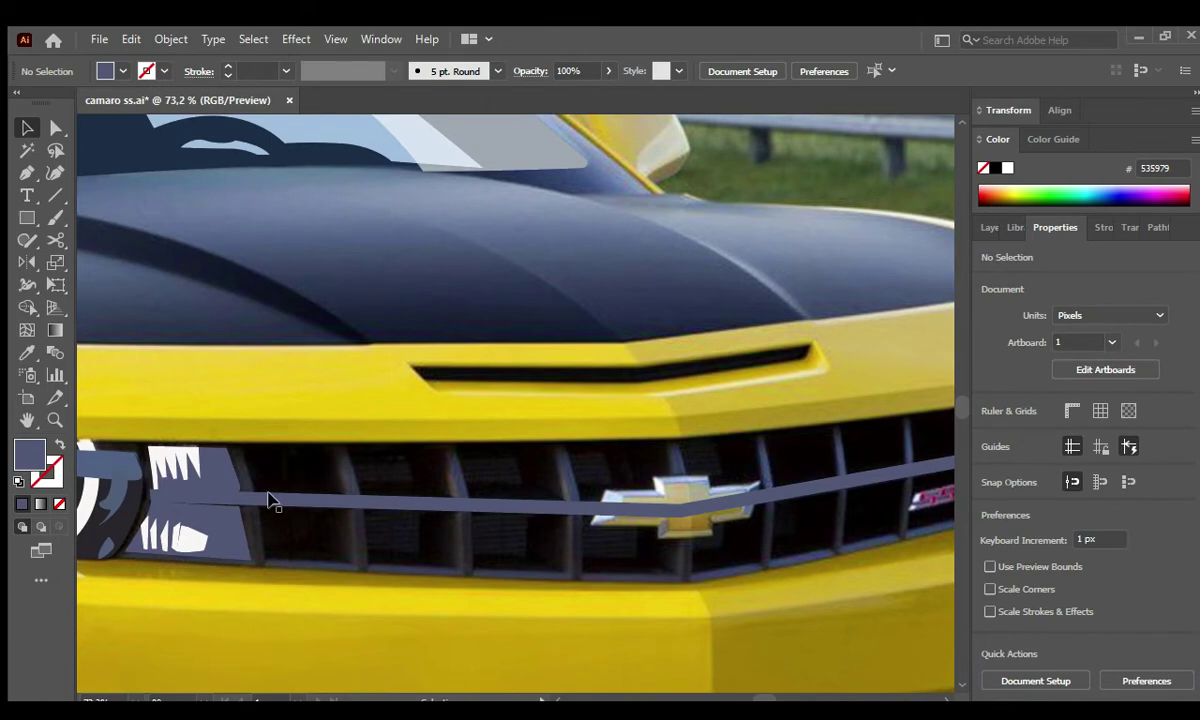
click(268, 500)
key(i)
click(541, 549)
click(576, 533)
key(ctrl+shift+a)
Draw the vertical grille slats.
key(p)
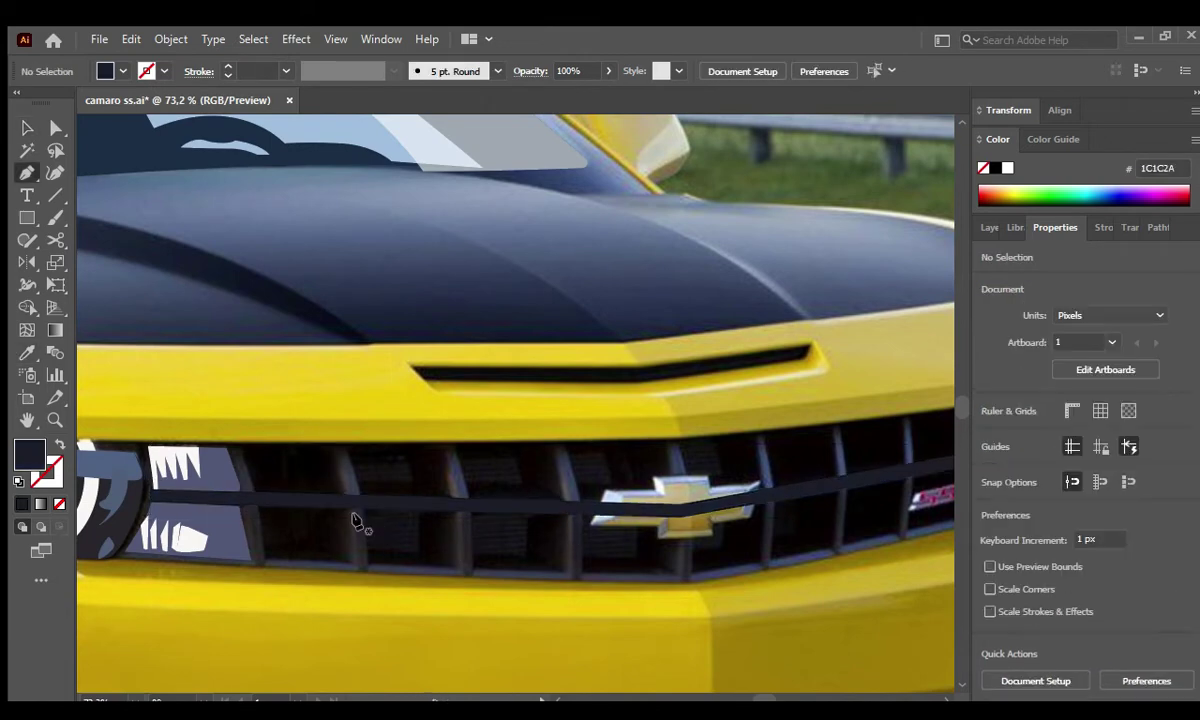
scroll(355, 520, left, 2)
click(290, 450)
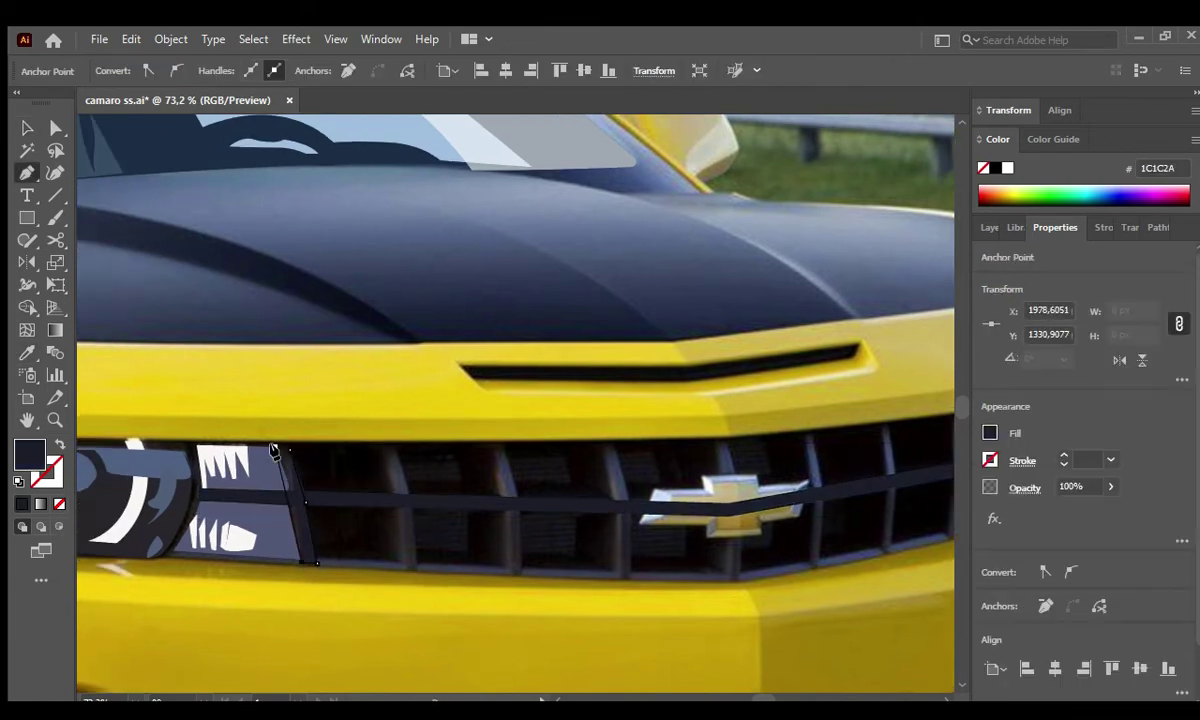
click(287, 450)
scroll(375, 495, right, 3)
click(303, 437)
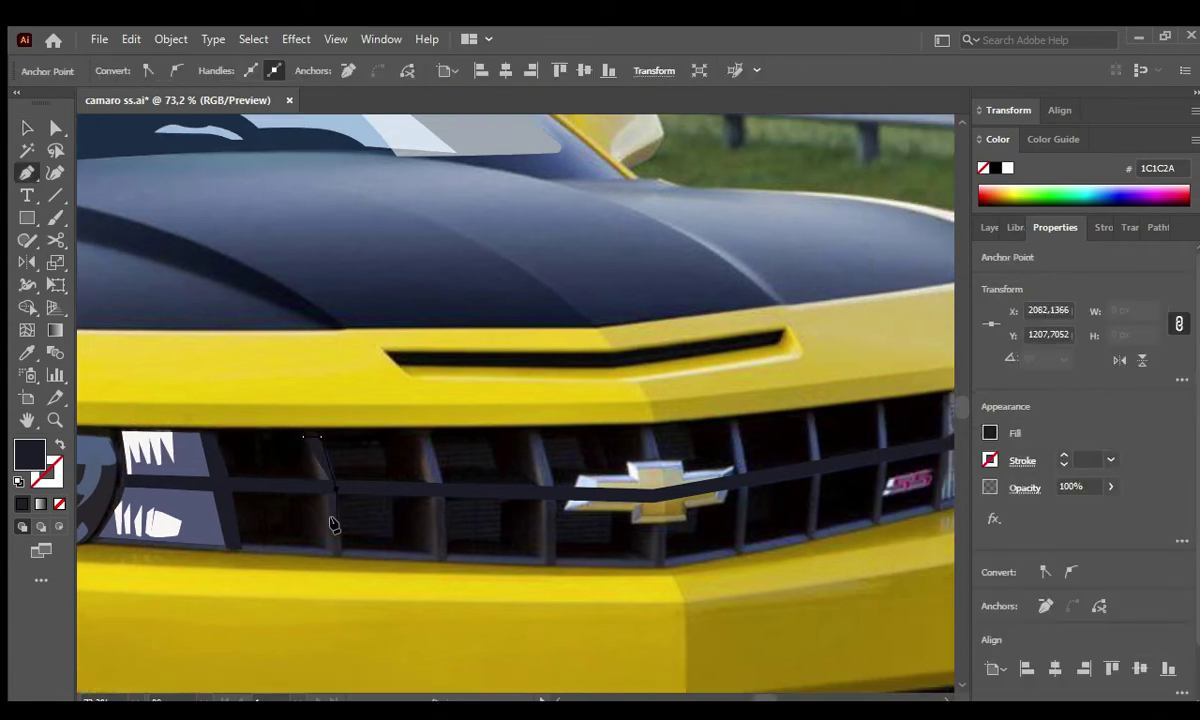
scroll(305, 437, up, 3)
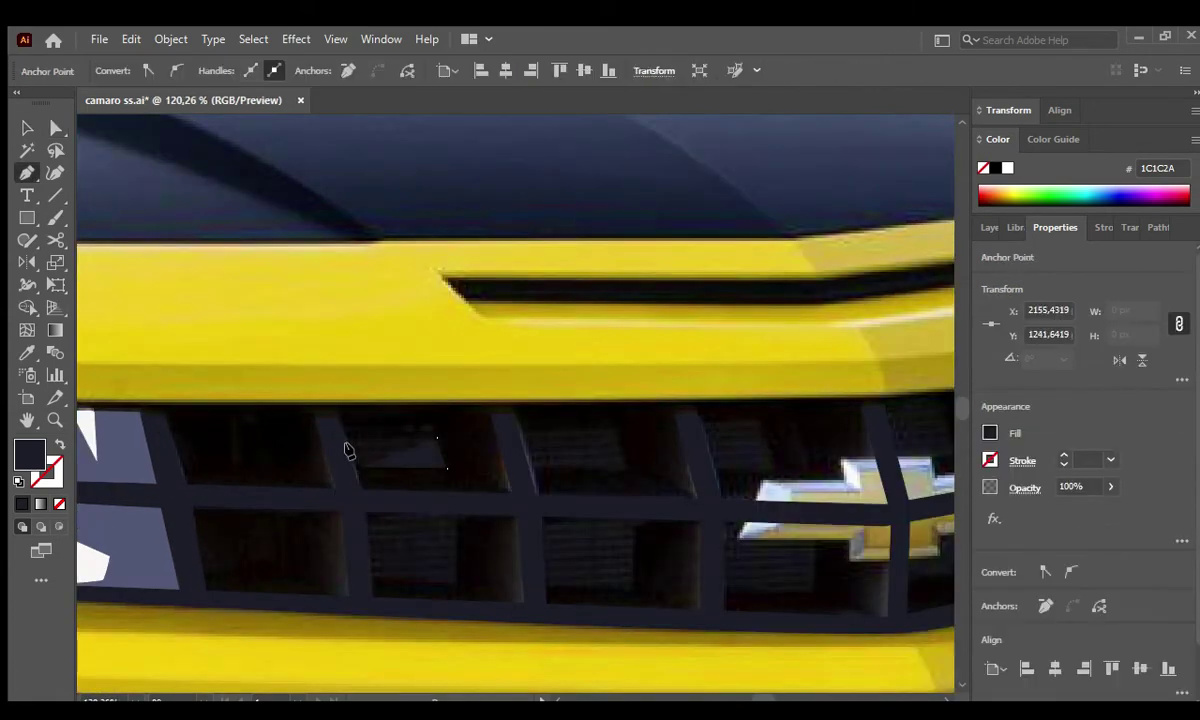
Trace a dark panel in the lower grille opening beside the emblem.
click(364, 516)
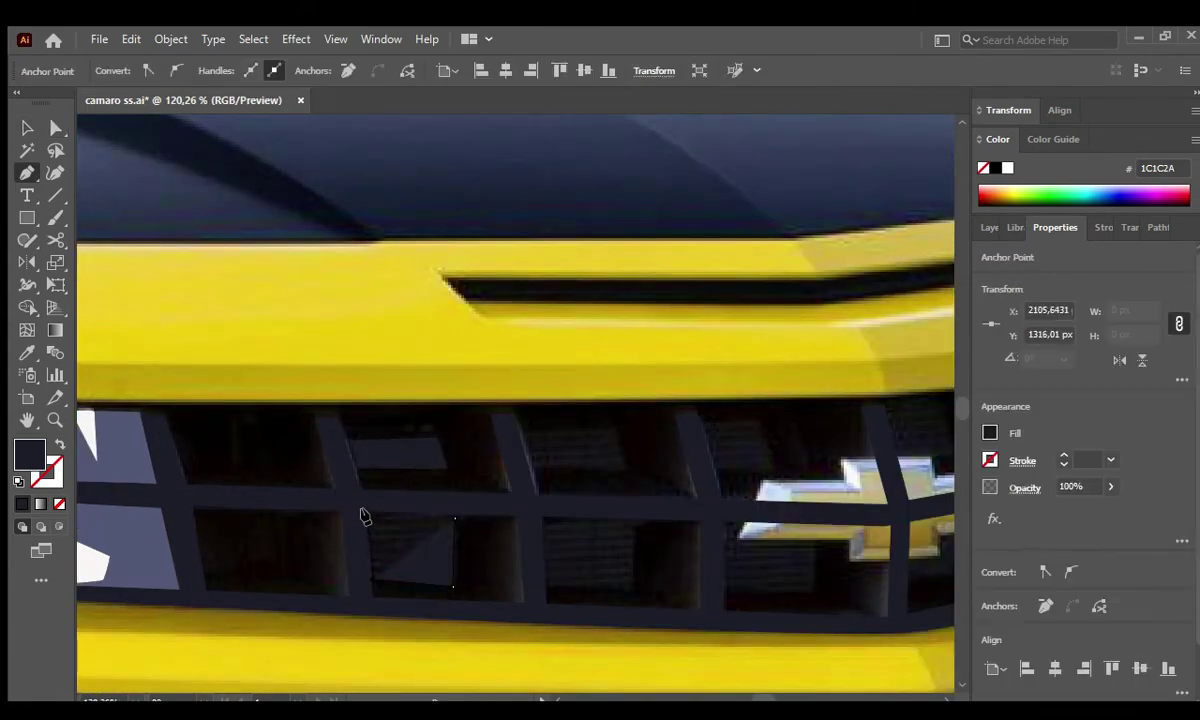
click(455, 515)
click(454, 585)
click(372, 583)
click(367, 515)
key(i)
key(v)
drag(601, 545, 470, 547)
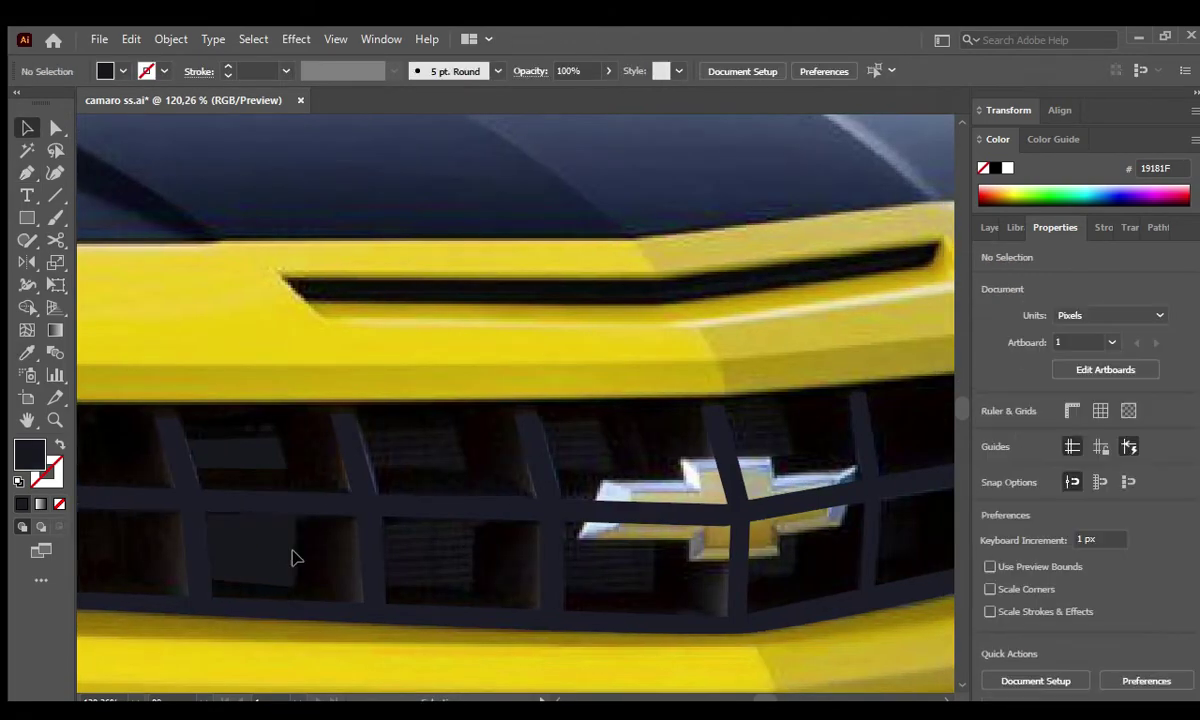
Trace a four-point panel in the upper grille opening.
key(p)
click(358, 436)
click(453, 433)
click(466, 472)
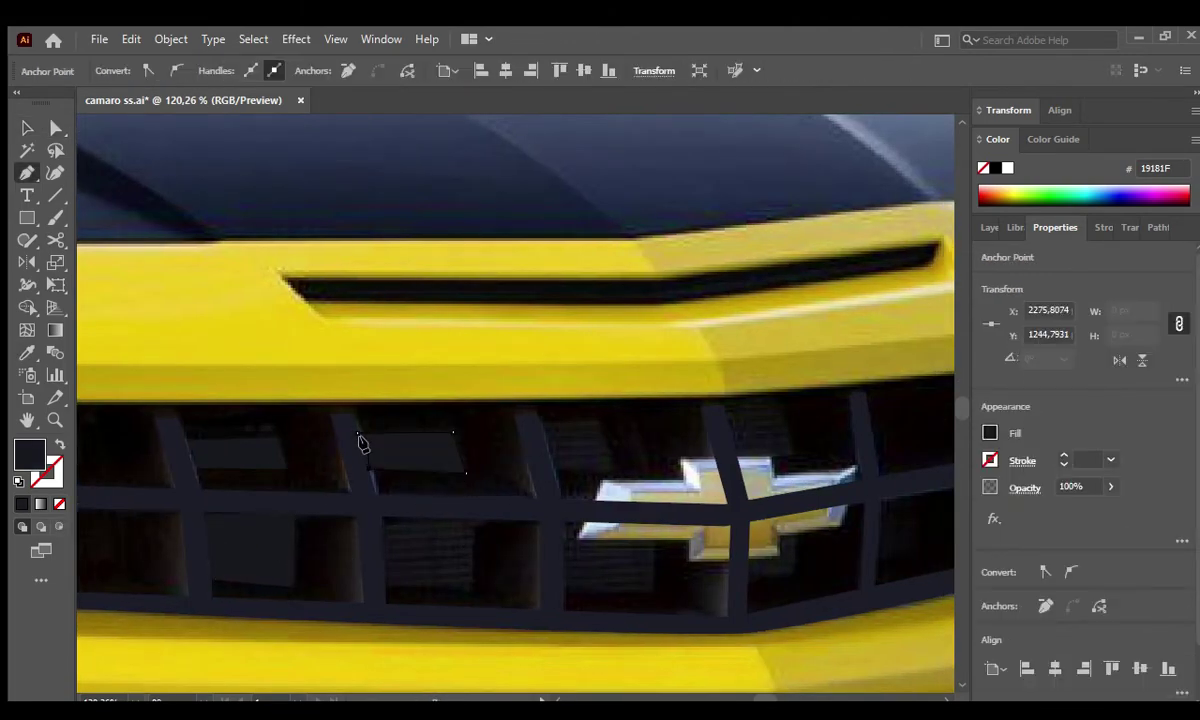
click(358, 436)
key(v)
click(476, 491)
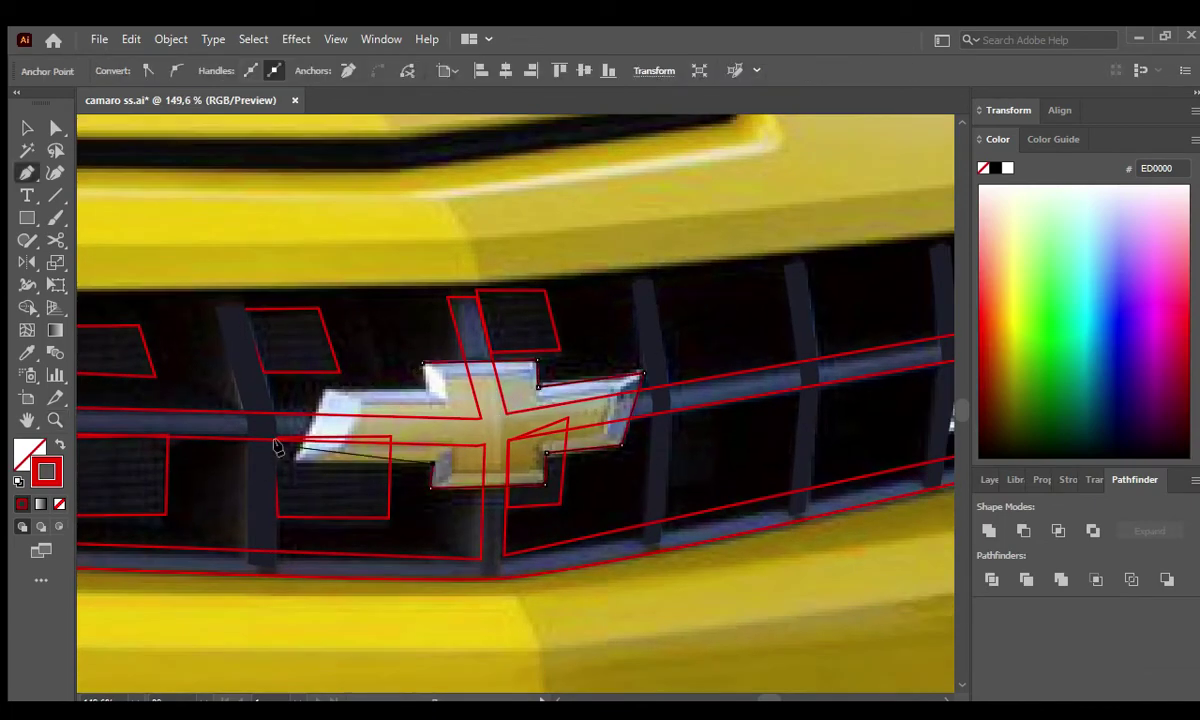
Trace the bowtie centre shape and fill it with the body yellow.
click(446, 378)
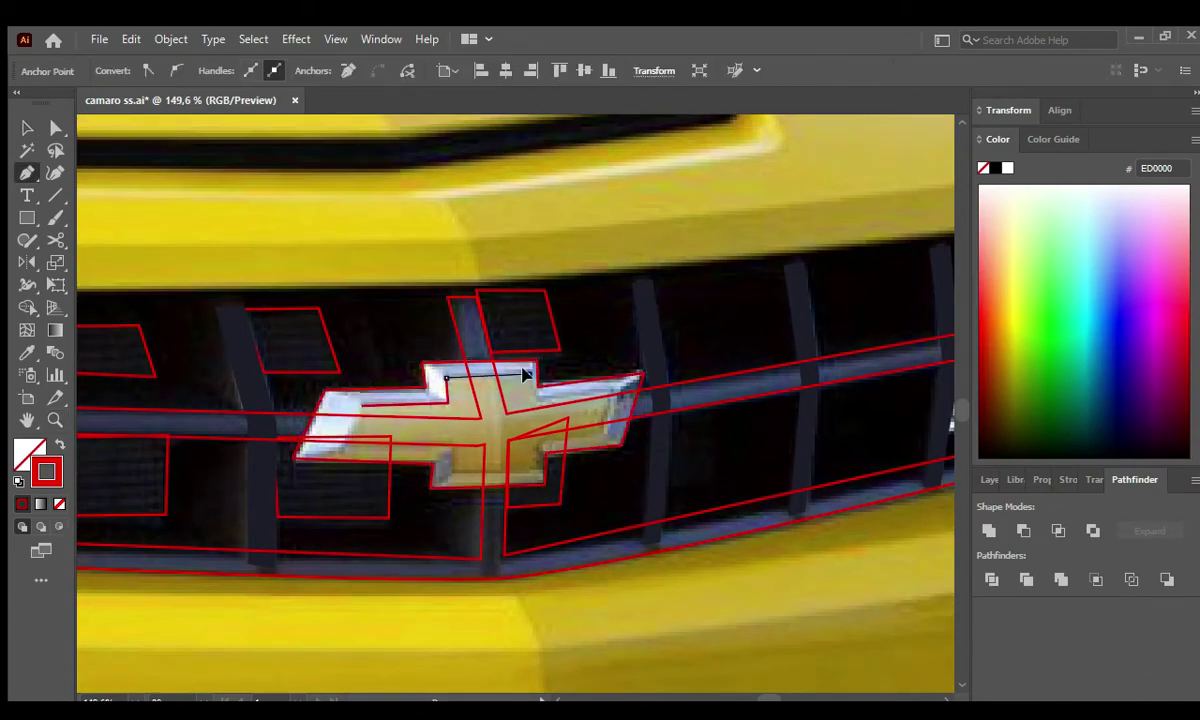
click(358, 404)
click(449, 404)
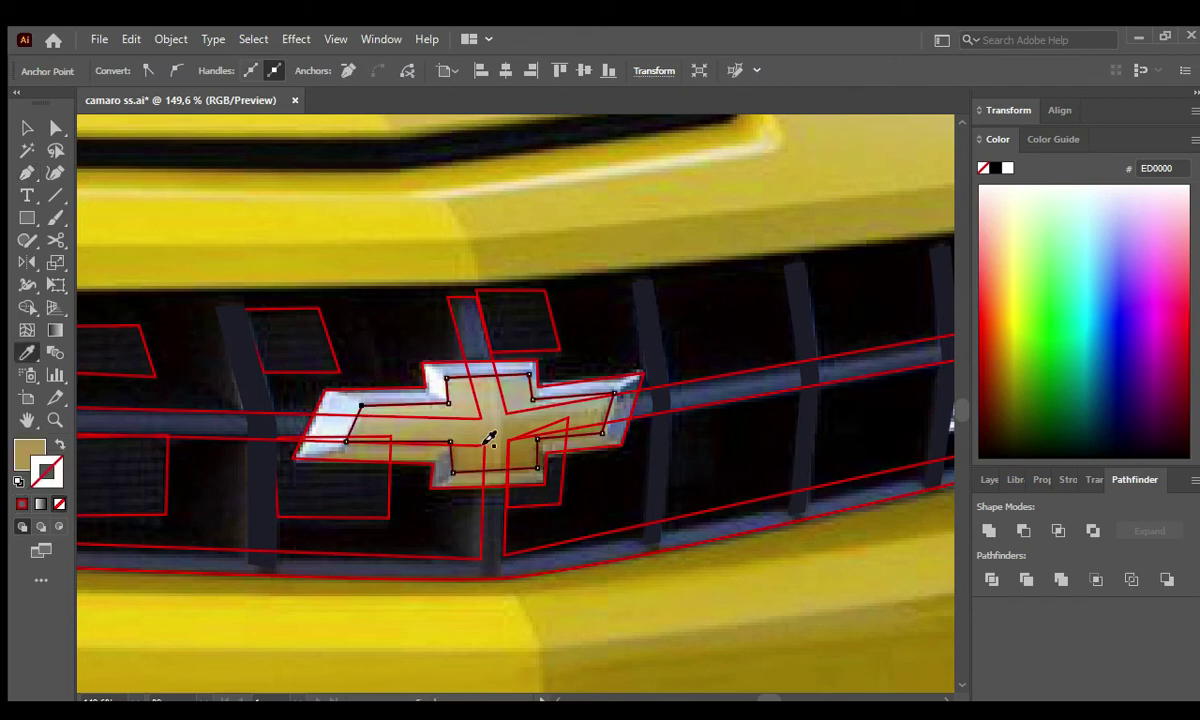
key(i)
click(565, 600)
key(v)
click(548, 453)
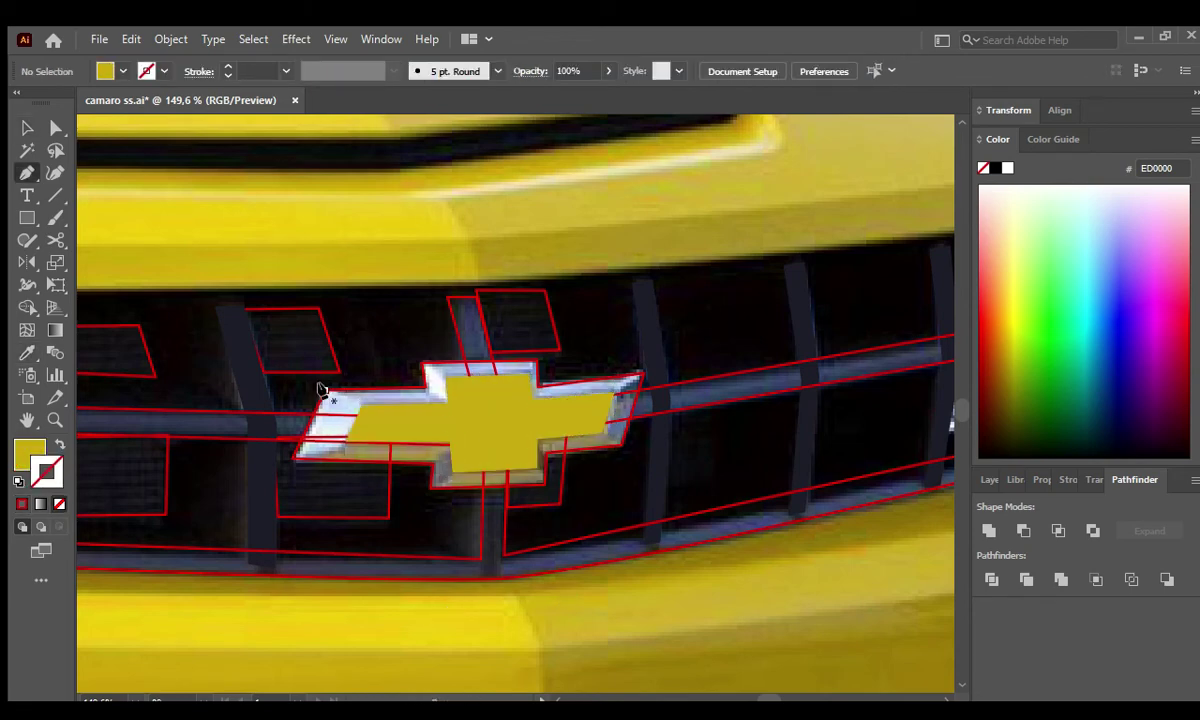
Draw the emblem's left and upper middle bevel highlights filled white.
click(325, 389)
click(364, 401)
click(348, 444)
click(322, 388)
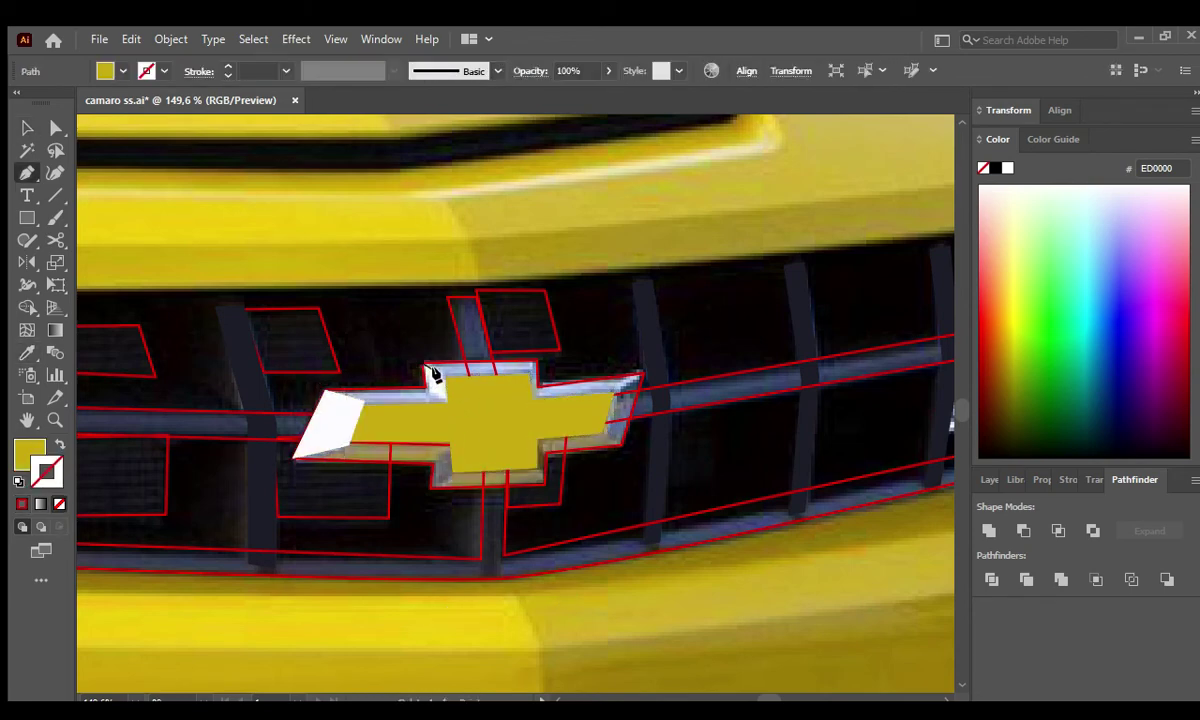
click(423, 363)
click(446, 378)
click(446, 402)
click(350, 418)
key(ctrl+shift+a)
key(v)
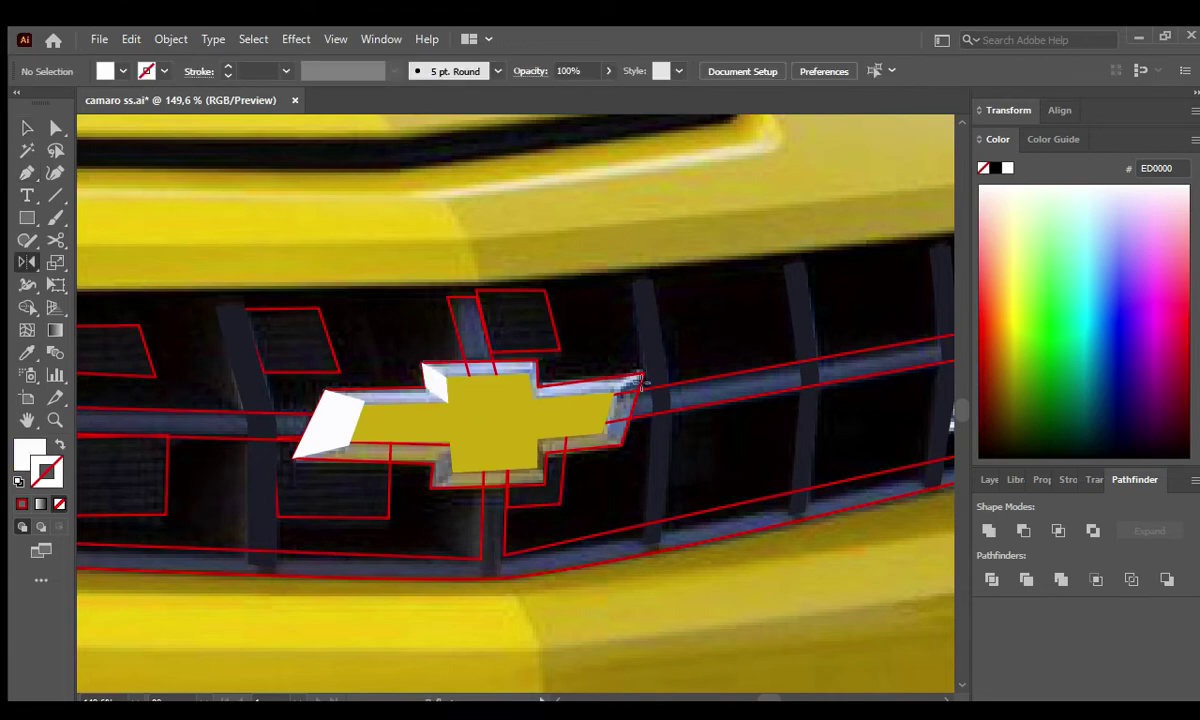
Add the right bevel highlight and colour the emblem's outer rim grey-blue.
click(640, 374)
click(613, 392)
click(533, 390)
key(i)
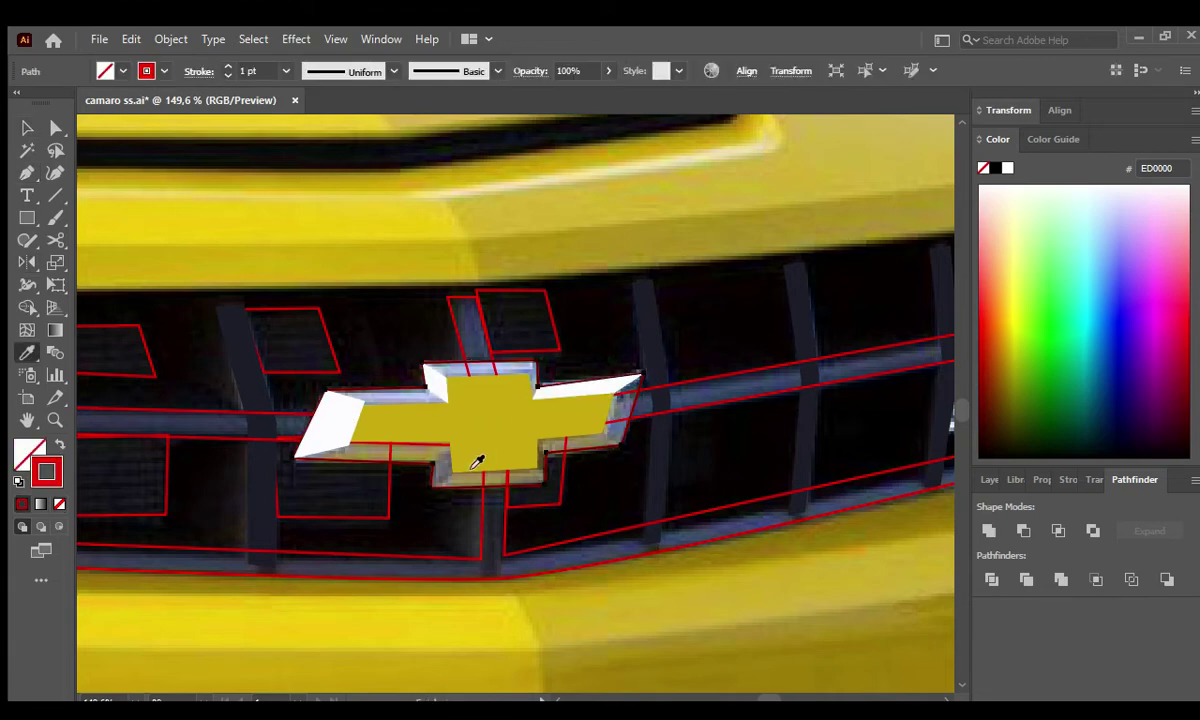
click(520, 375)
click(625, 412)
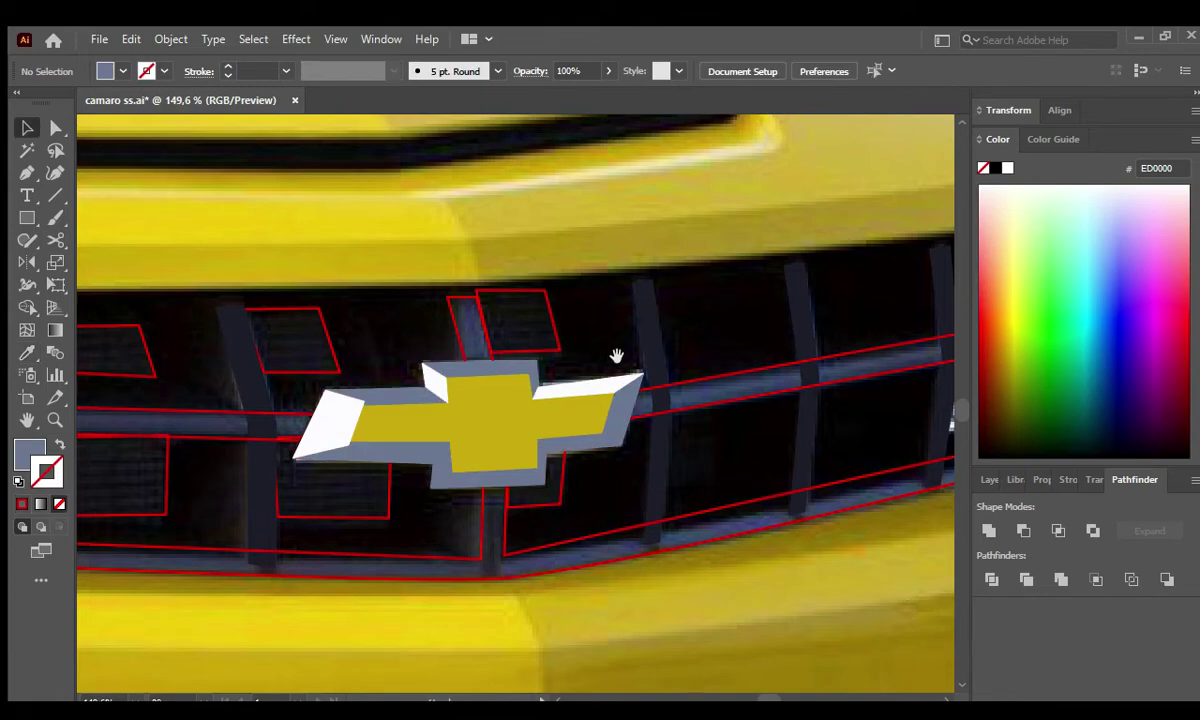
key(v)
scroll(407, 407, right, 5)
Close the grille panel beside the headlight and fill it light grey-blue.
click(450, 427)
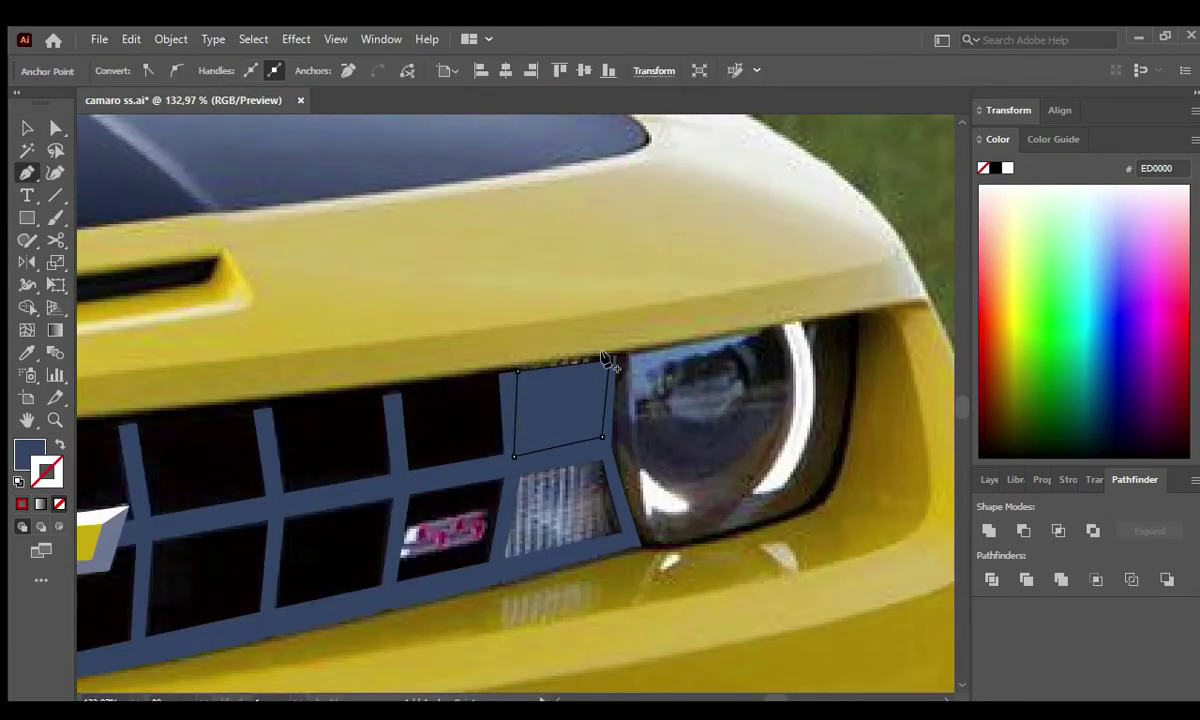
click(604, 356)
key(i)
click(560, 505)
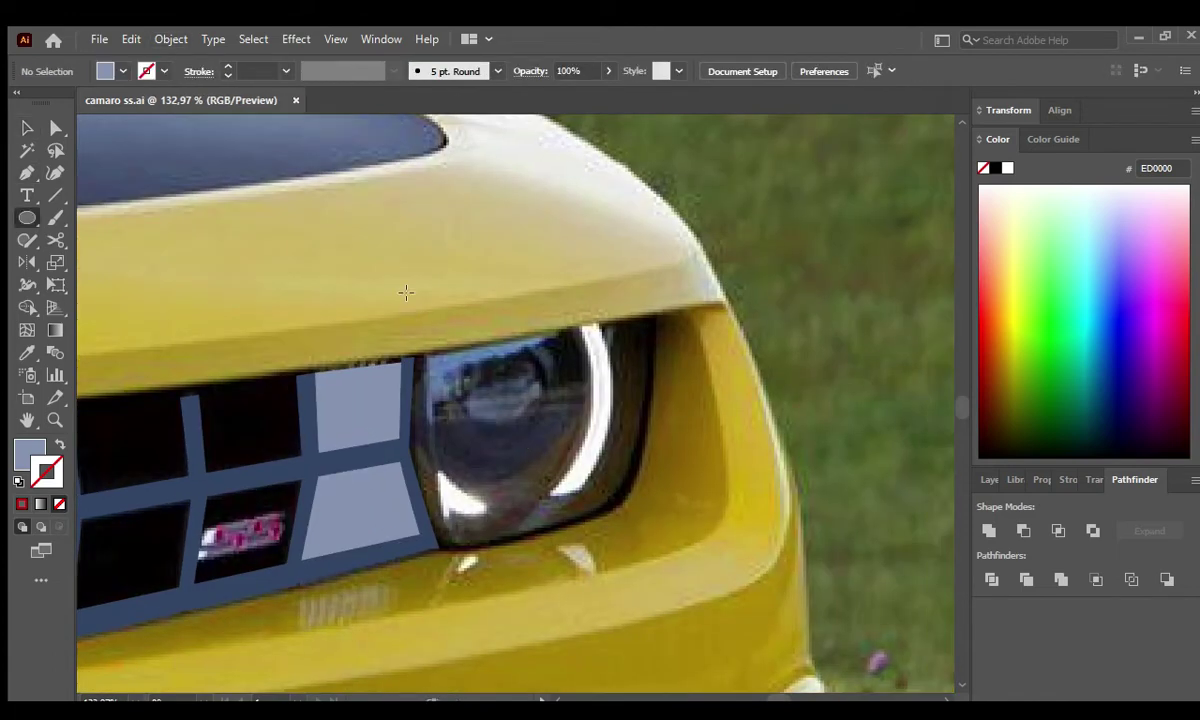
Draw two outlined concentric ellipses sized around the headlight lens.
drag(406, 292, 614, 544)
key(shift+x)
key(v)
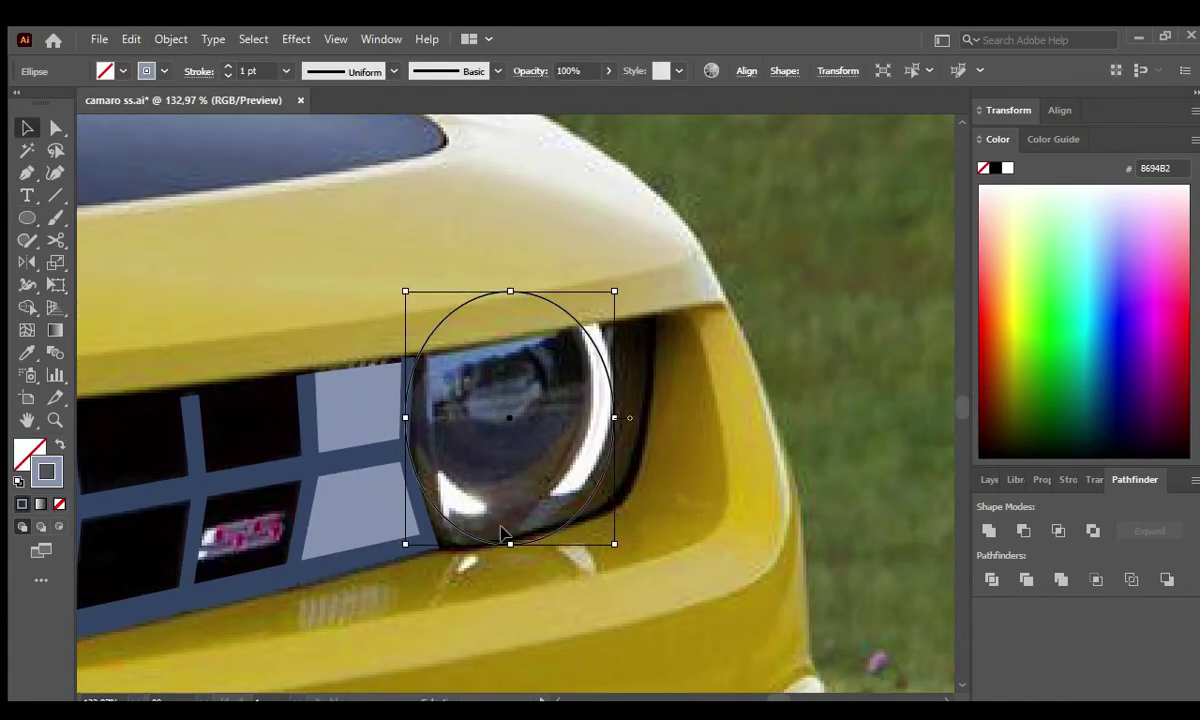
drag(510, 544, 510, 528)
drag(510, 291, 510, 257)
drag(510, 528, 510, 522)
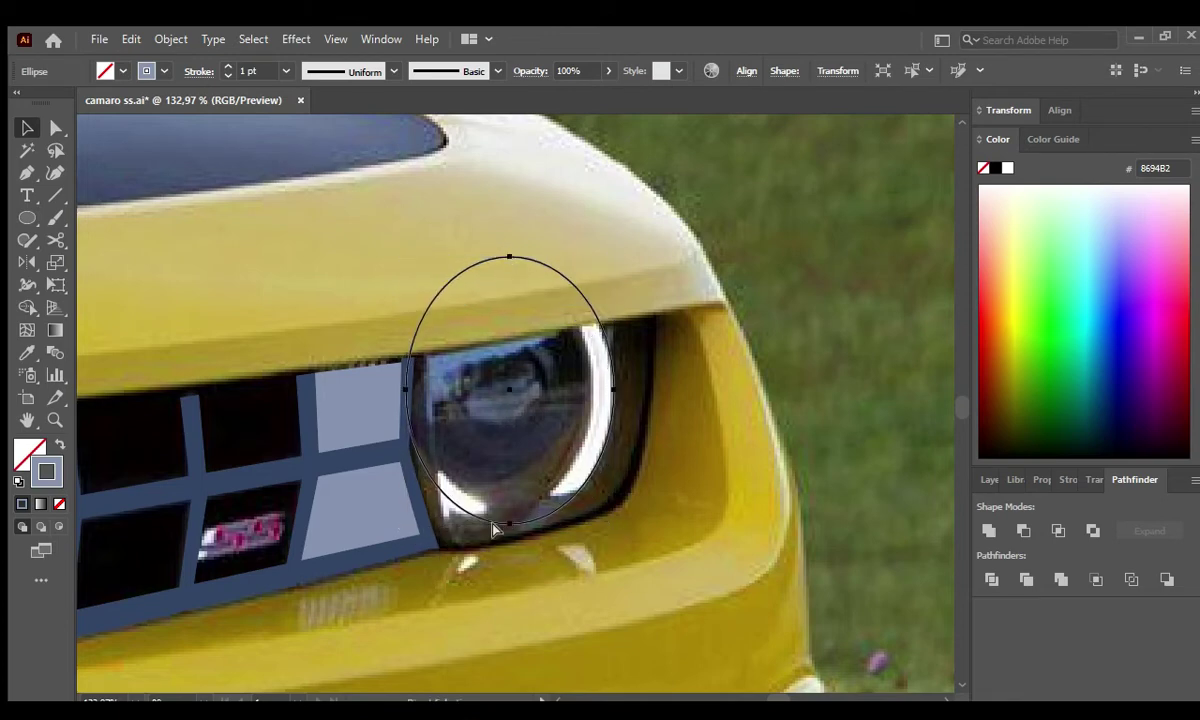
drag(612, 520, 577, 487)
drag(502, 350, 636, 322)
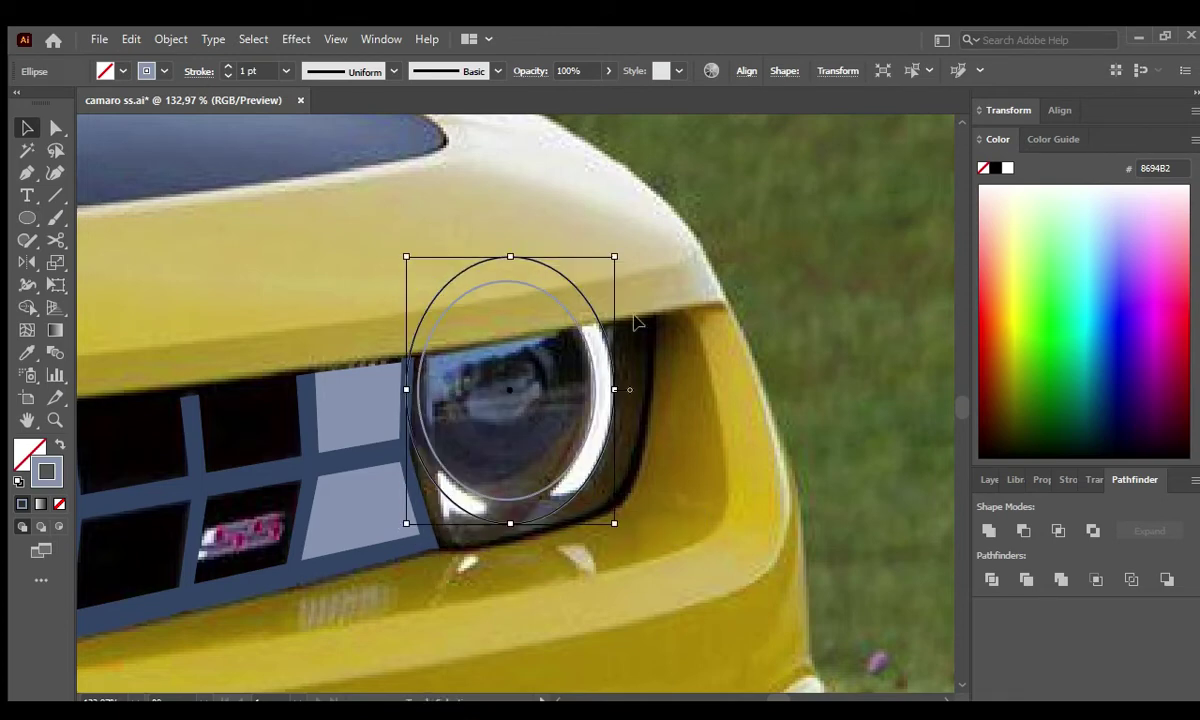
click(855, 450)
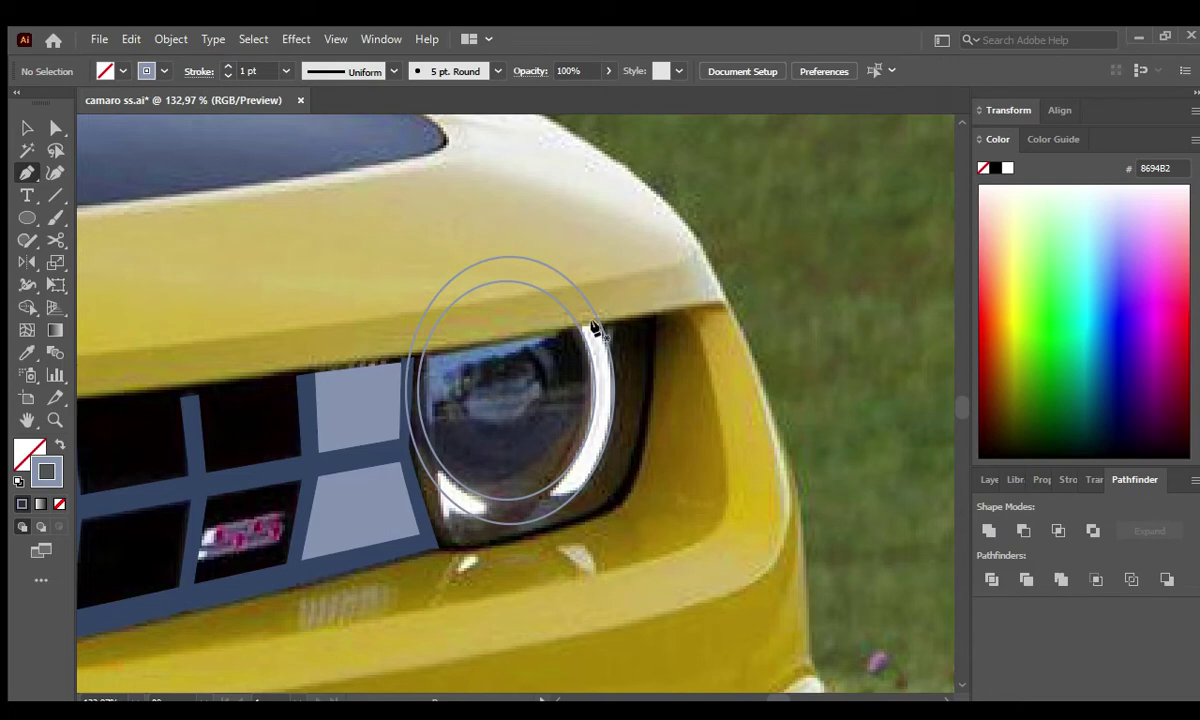
Trim away the upper arcs of both ellipses.
drag(397, 332, 622, 375)
key(Delete)
ctrl+click(654, 496)
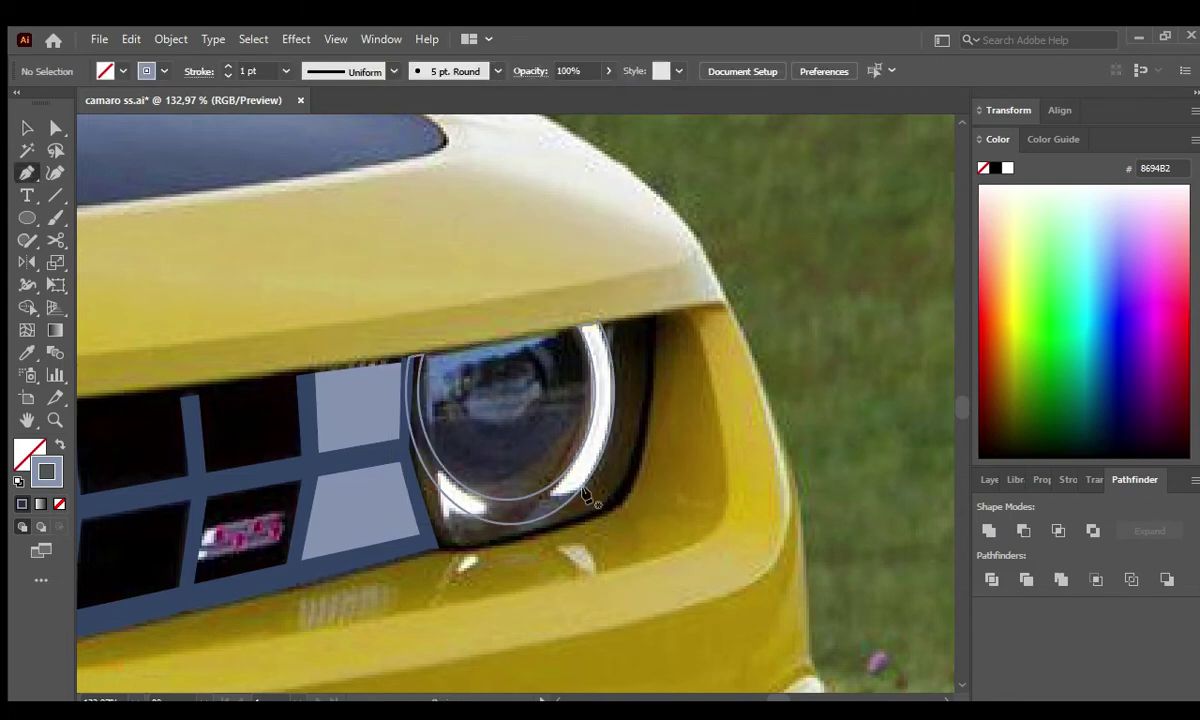
click(478, 492)
Trace a highlight shape along the headlight's lower left edge.
ctrl+click(588, 503)
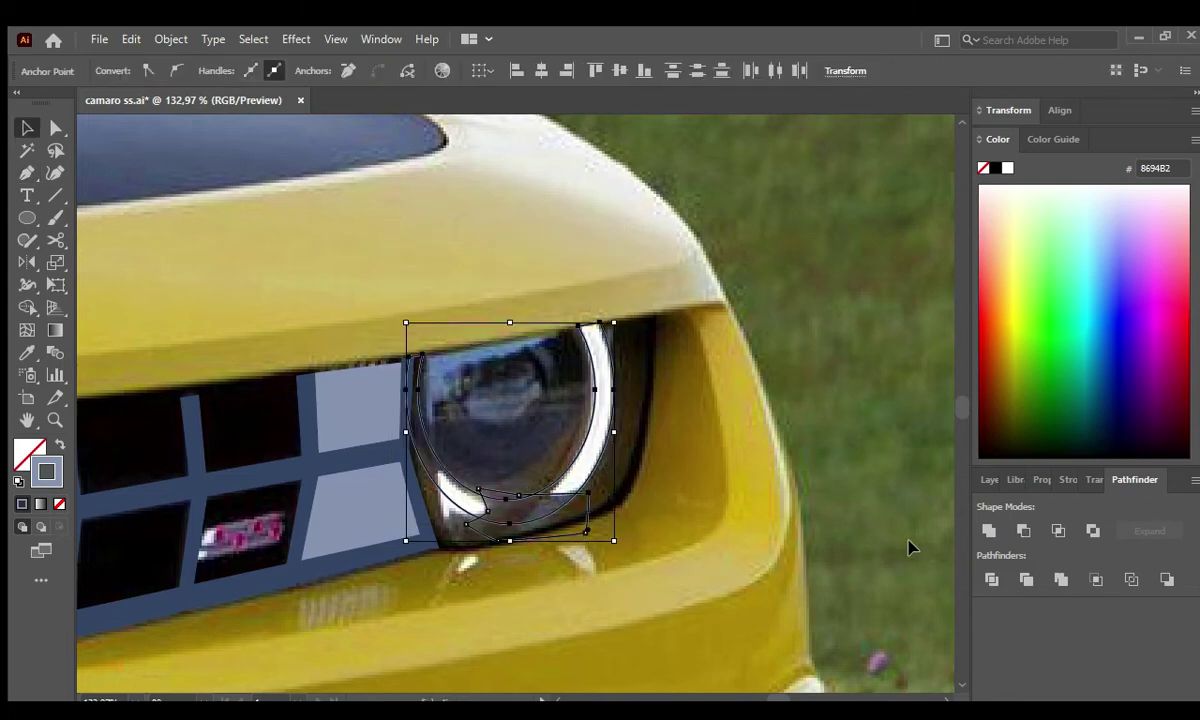
ctrl+click(911, 549)
click(440, 458)
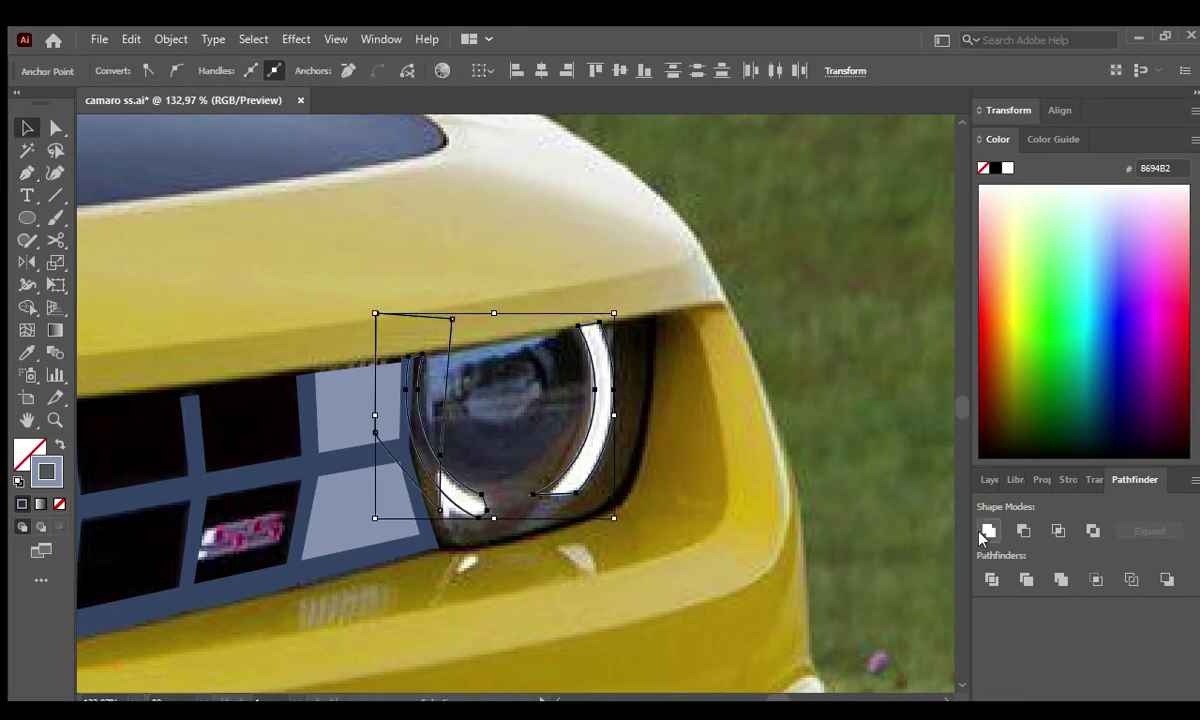
ctrl+shift+click(483, 466)
key(ctrl+shift+a)
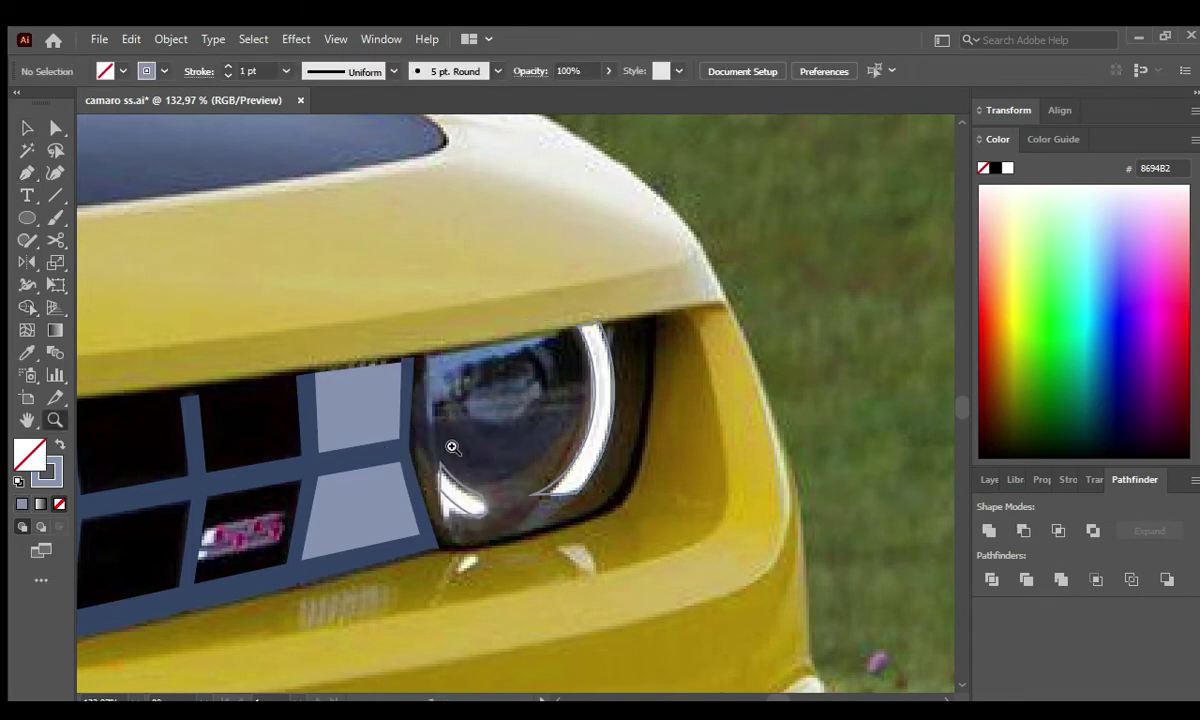
drag(450, 445, 495, 494)
click(438, 497)
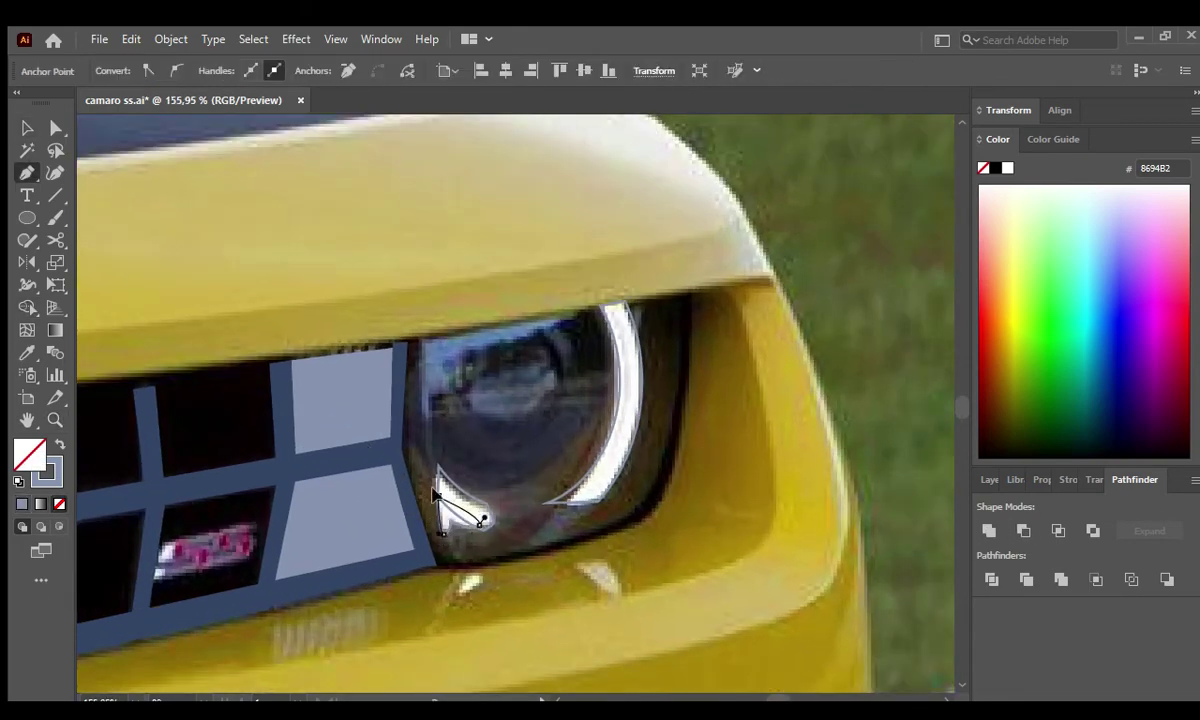
ctrl+click(527, 388)
Draw a lens ellipse with a smaller inner ring fitted to the headlight lens.
key(l)
drag(583, 488, 580, 485)
key(v)
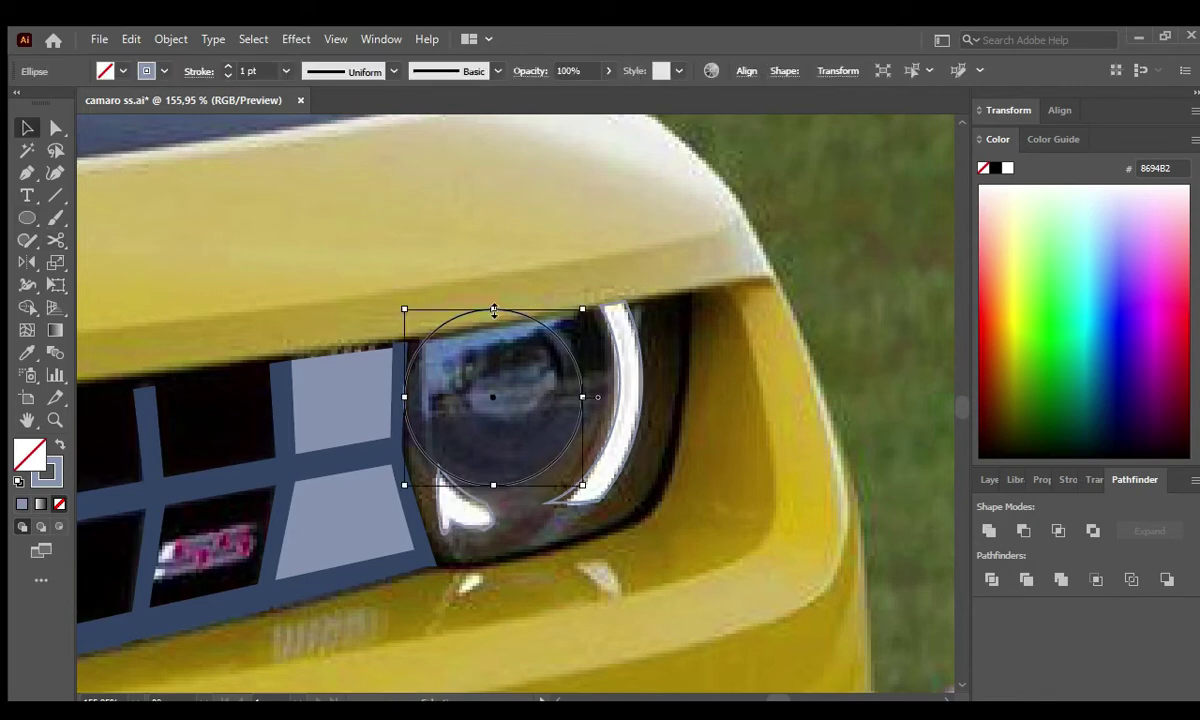
drag(491, 309, 491, 283)
drag(402, 384, 410, 386)
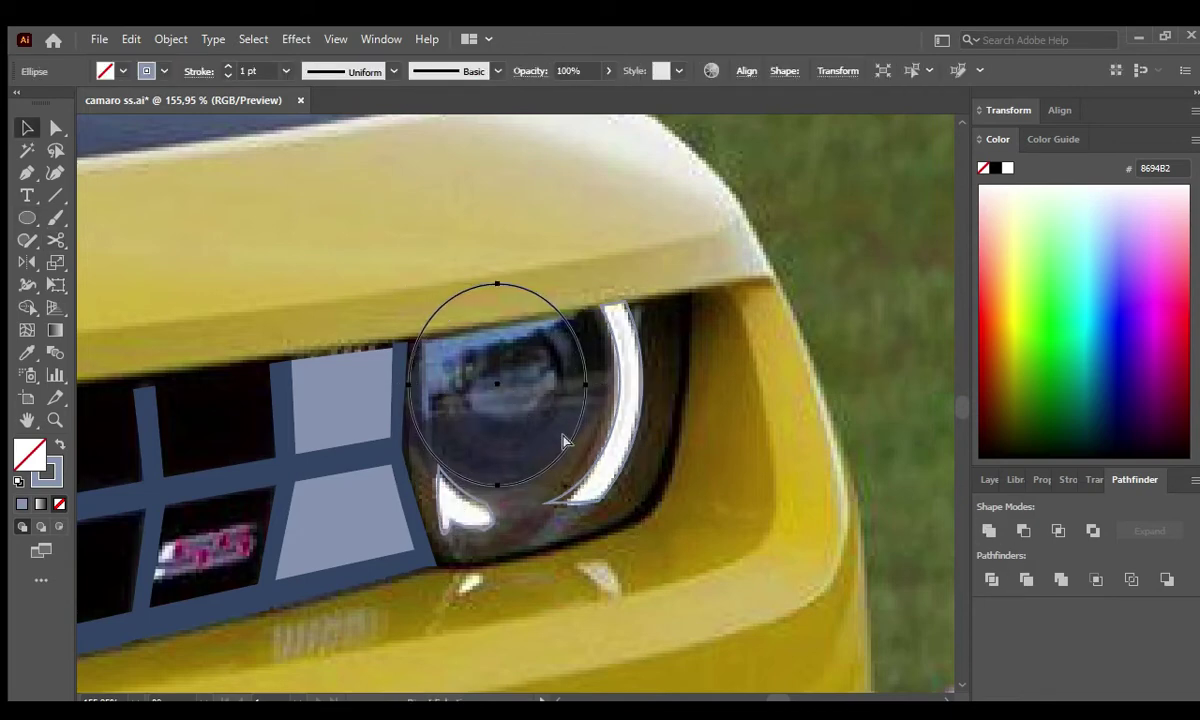
mouse_move(586, 486)
mouse_down()
mouse_move(549, 425)
mouse_move(550, 442)
mouse_up()
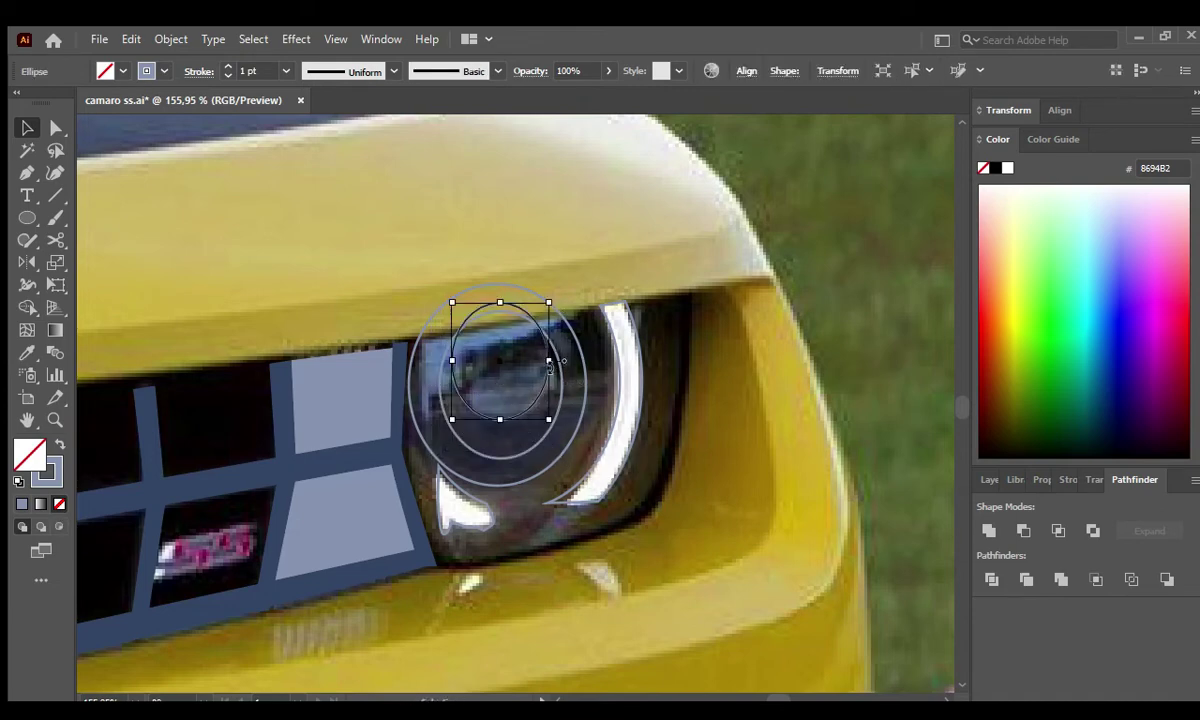
drag(549, 368, 563, 368)
drag(500, 302, 500, 311)
click(502, 407)
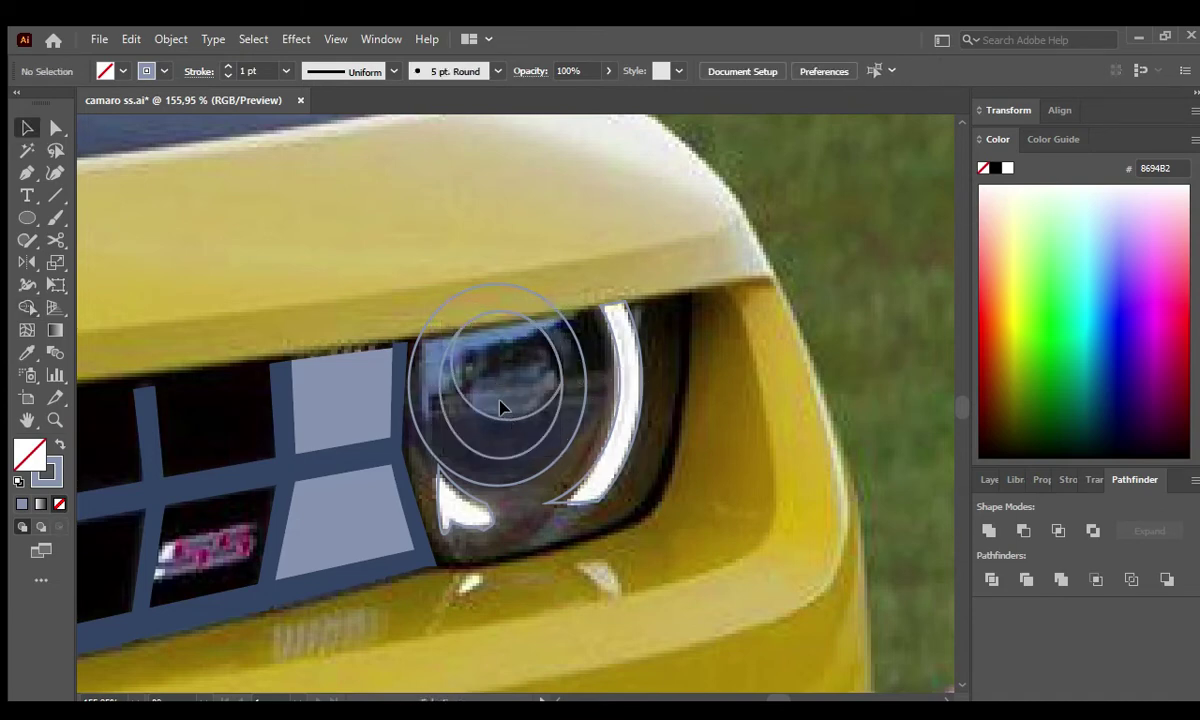
Draw an outline over the headlight opening and select it together with the rings.
click(405, 343)
click(588, 312)
click(548, 257)
drag(440, 250, 446, 245)
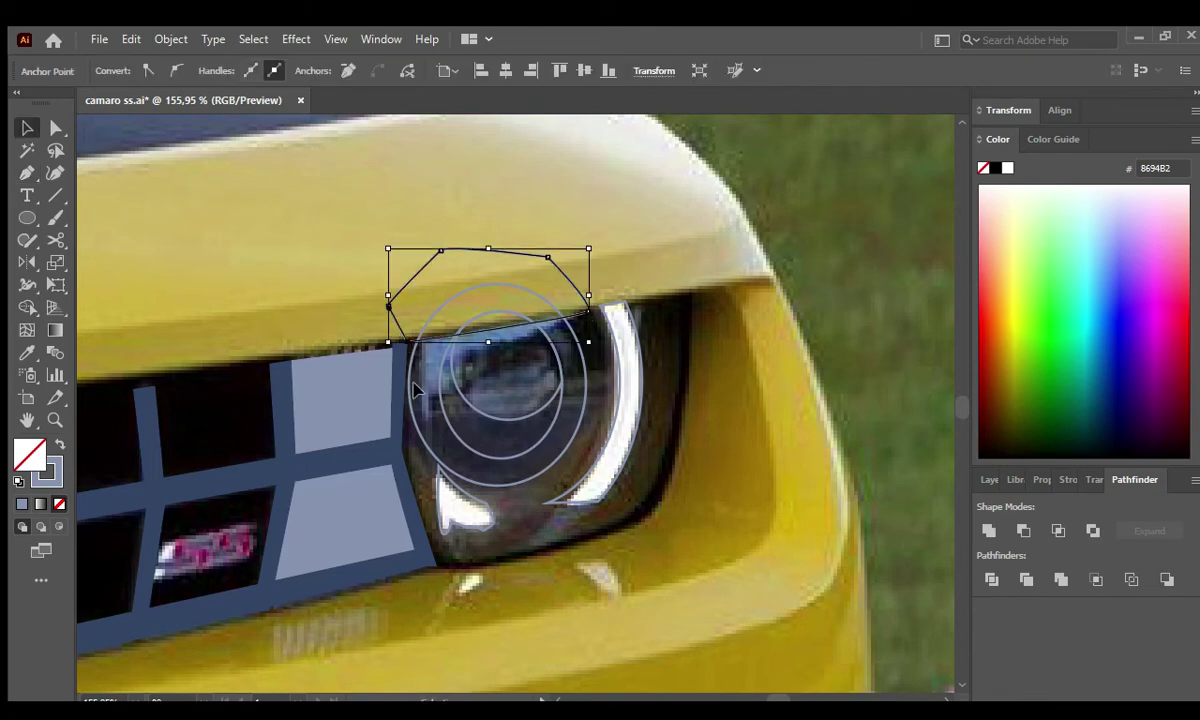
key(a)
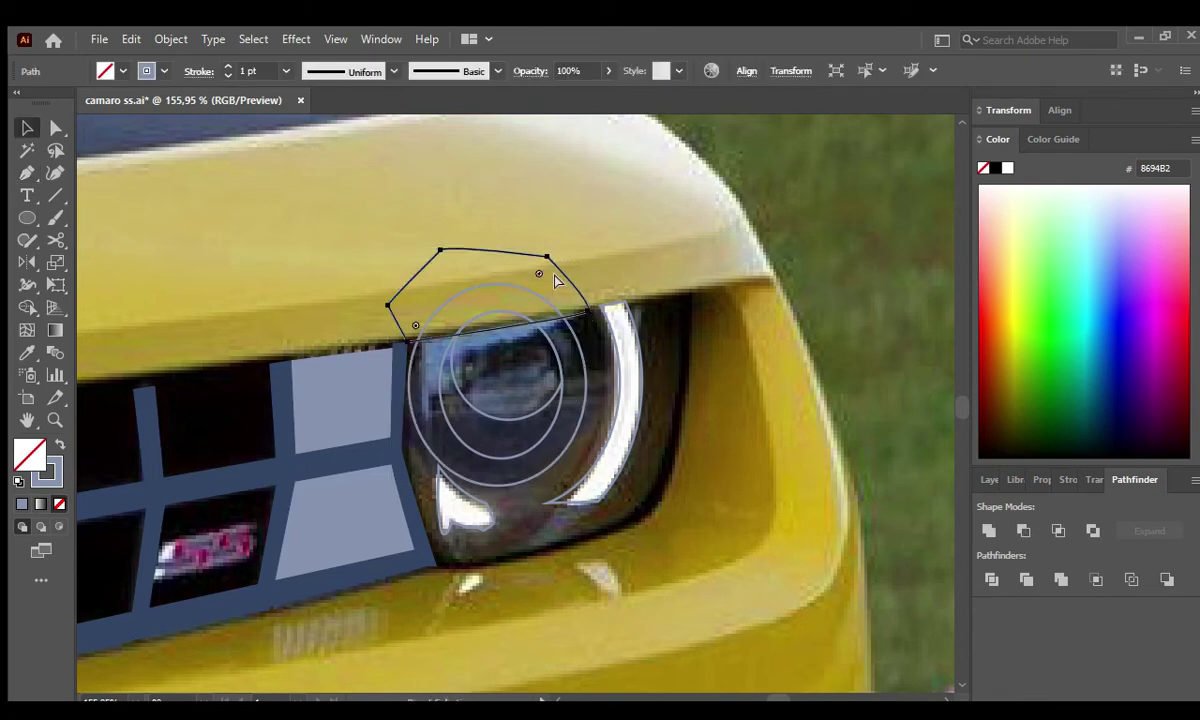
shift+click(572, 374)
Clip the rings to the headlight outline and discard a stray four-point shape.
key(ctrl+7)
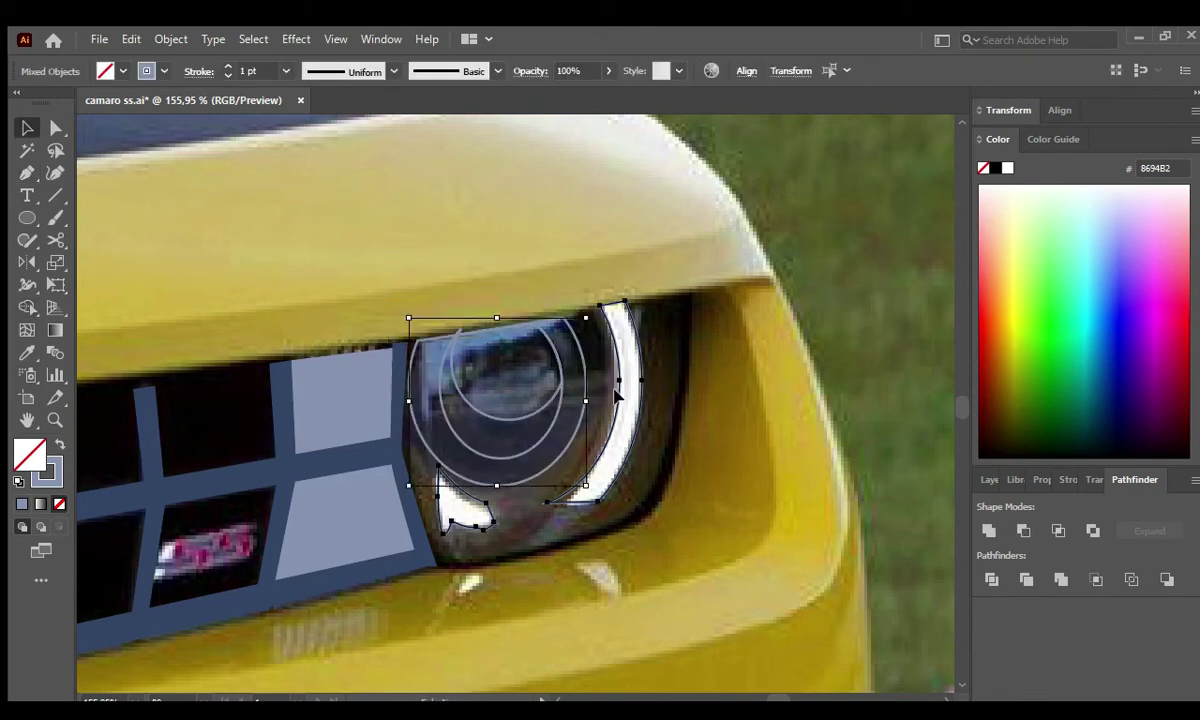
key(p)
click(400, 321)
click(421, 320)
click(426, 475)
click(390, 437)
click(400, 321)
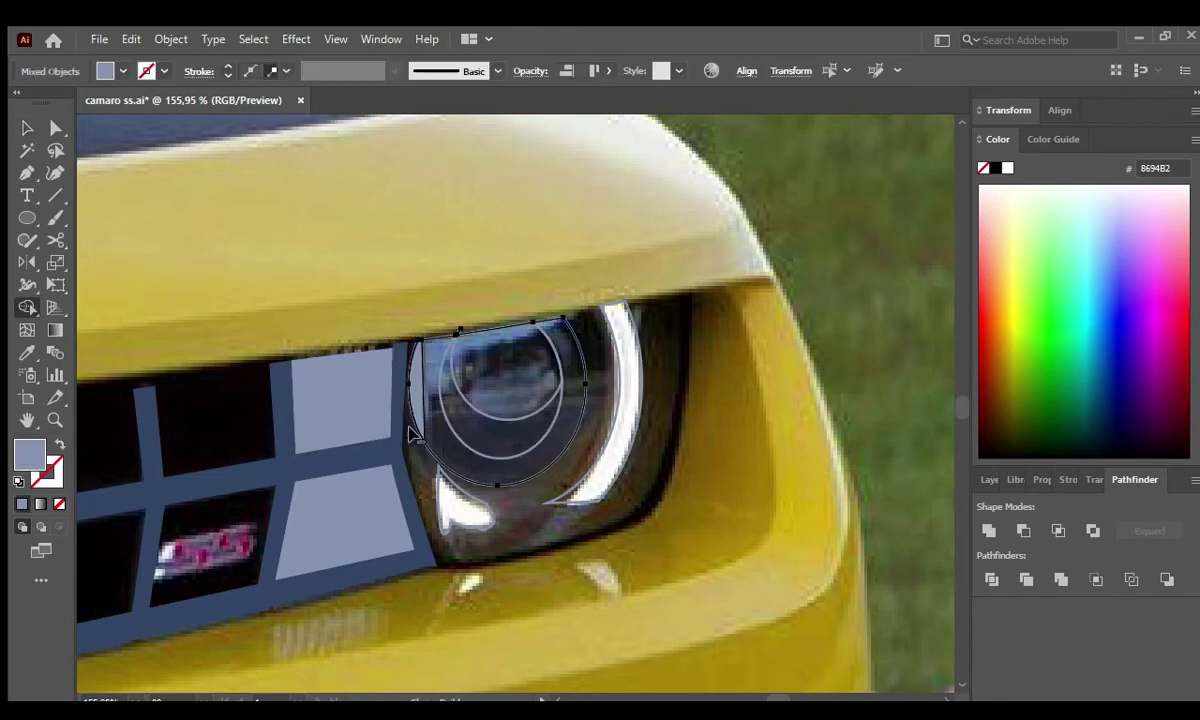
key(ctrl+shift+a)
Trace the reflection along the headlight top and fill it with sampled blue.
key(p)
click(415, 435)
click(433, 402)
click(450, 385)
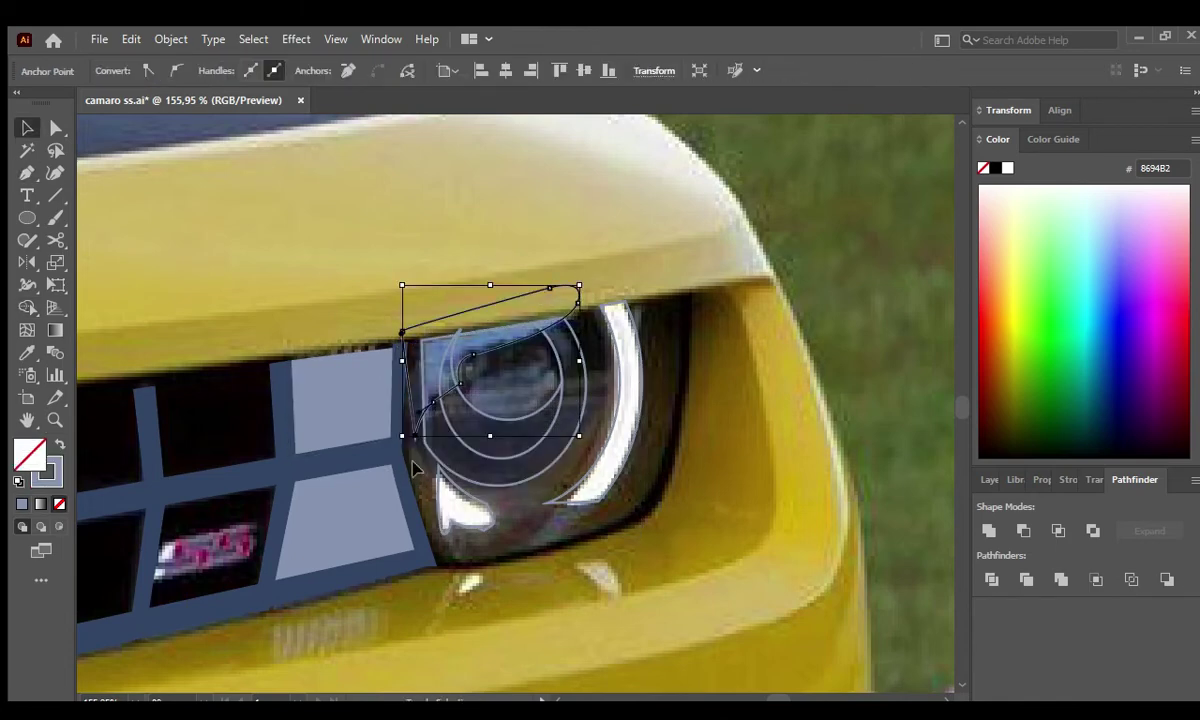
click(415, 435)
key(i)
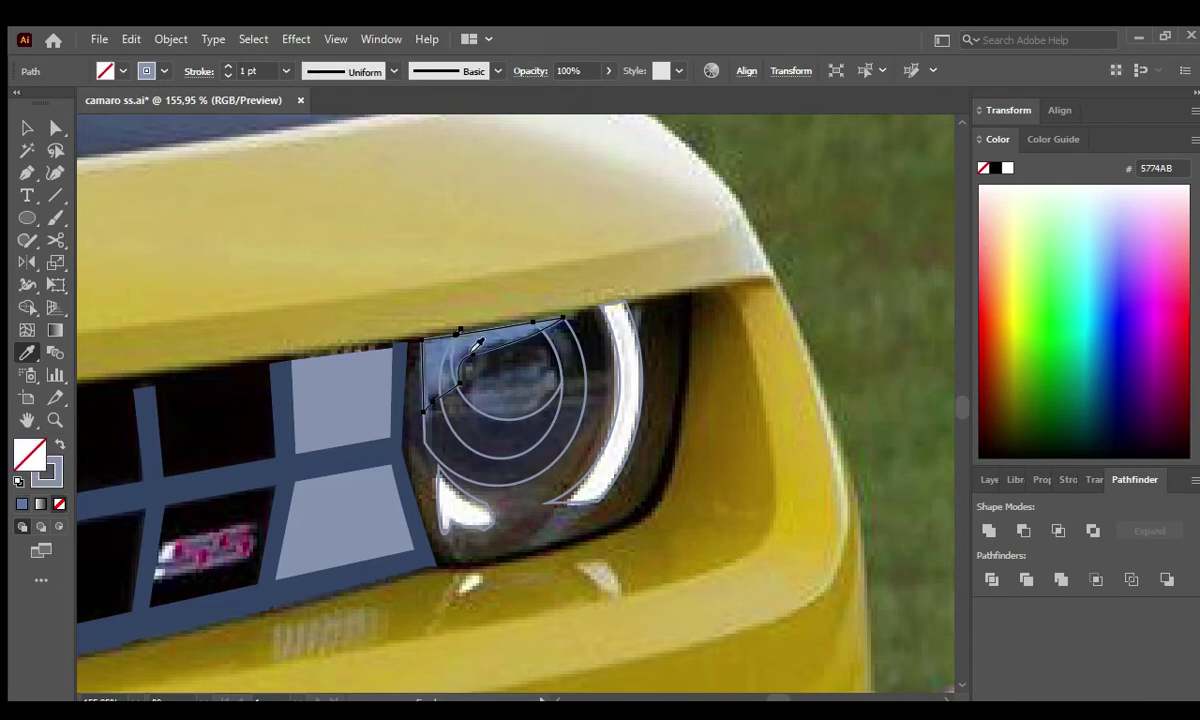
click(517, 383)
key(v)
Fill a newly traced inner lens shape grey and give the lens ellipse a dark fill.
key(p)
click(557, 347)
click(470, 425)
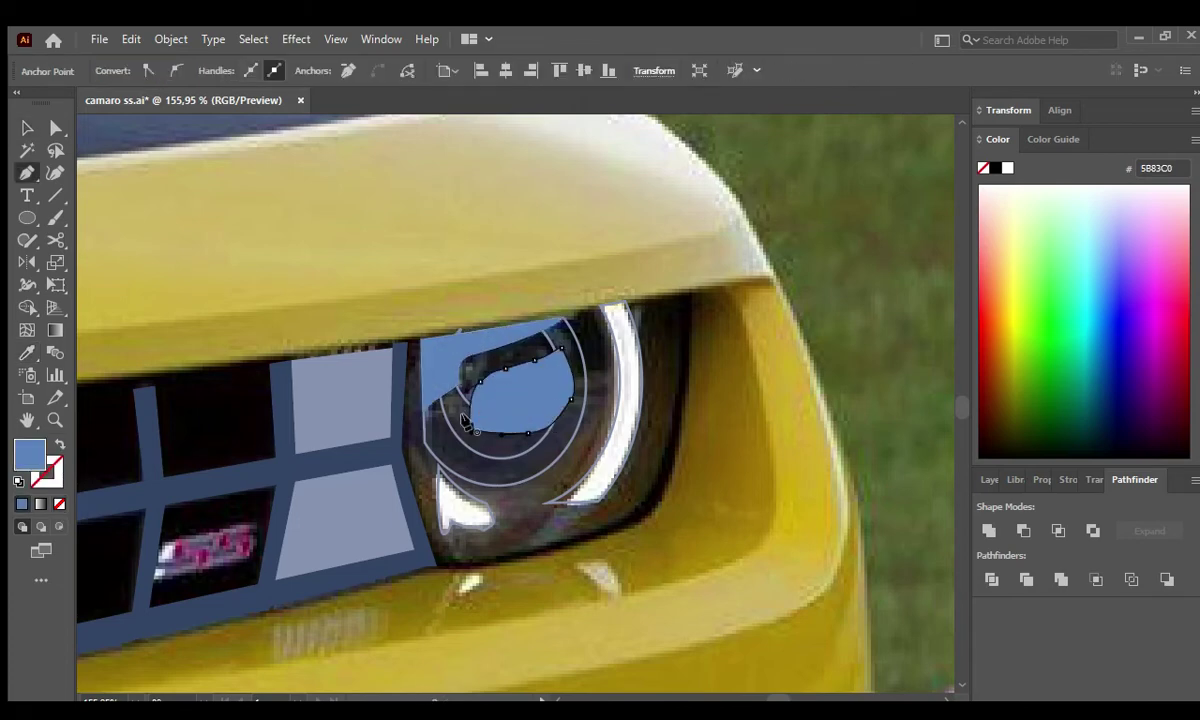
key(v)
click(515, 385)
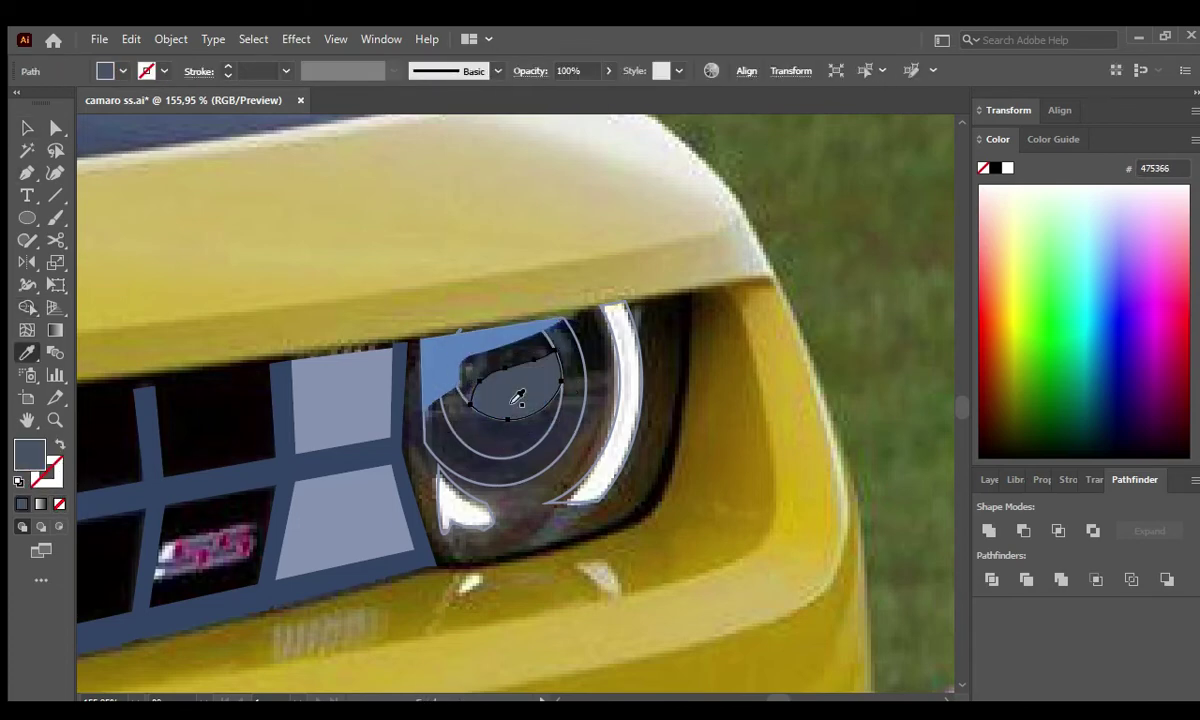
key(i)
click(495, 366)
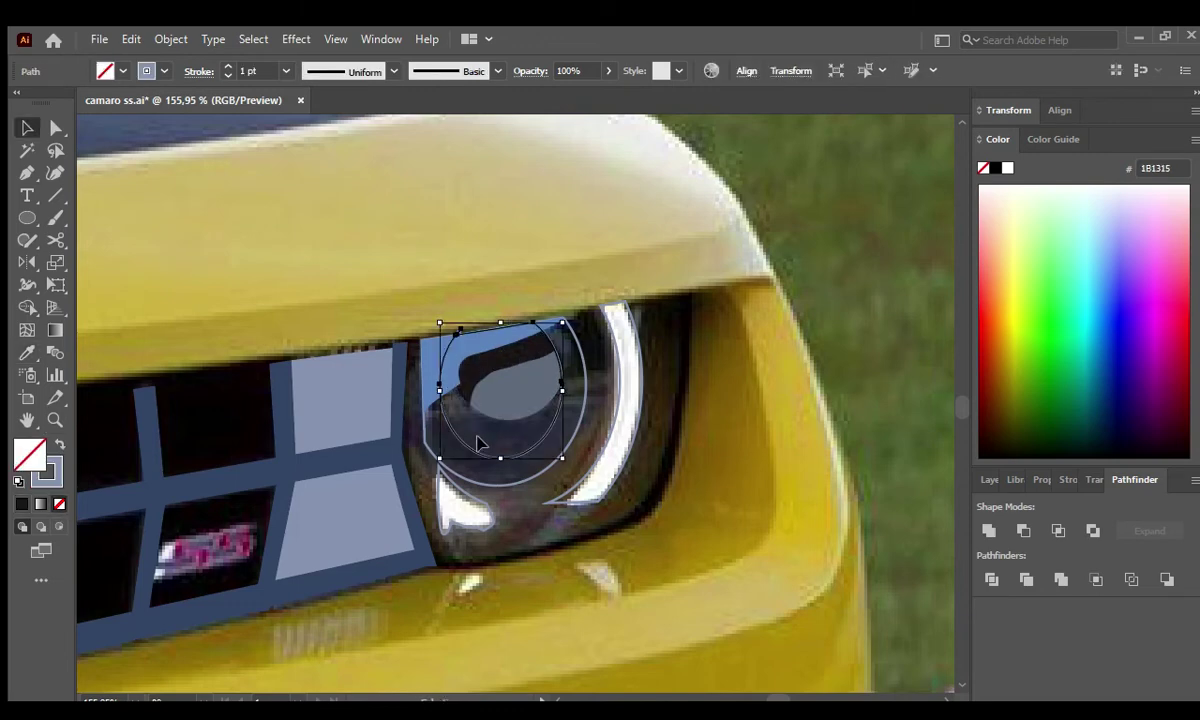
key(v)
click(505, 437)
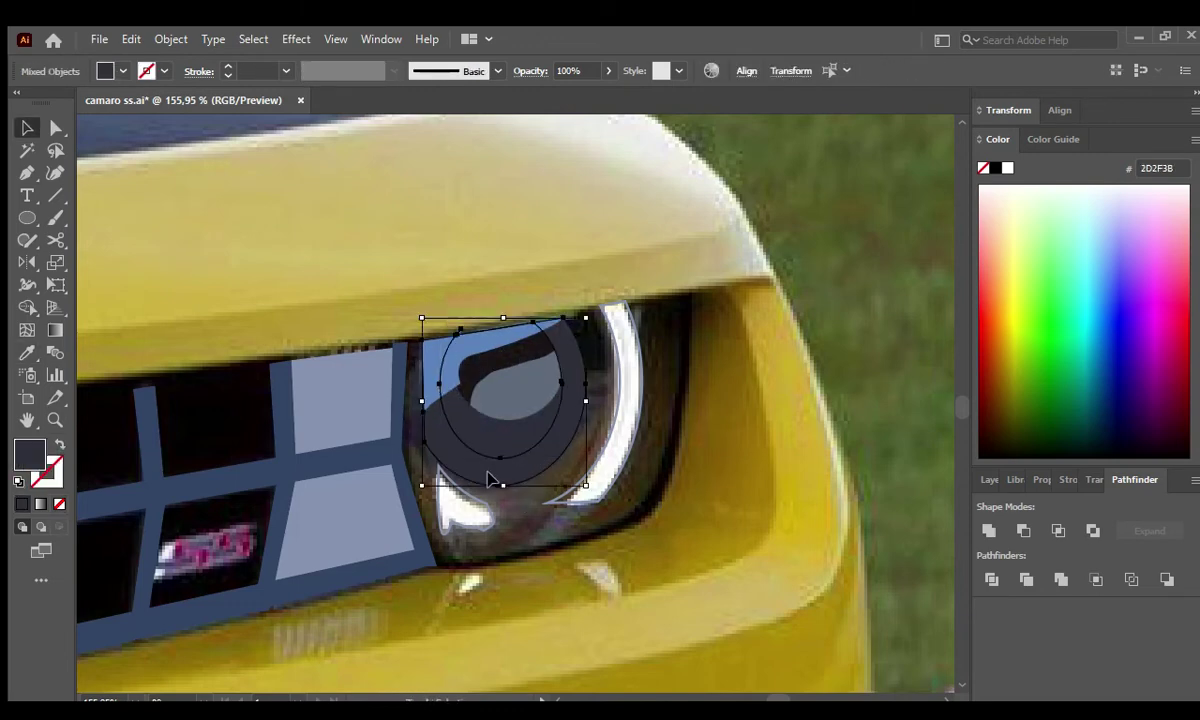
click(584, 477)
Add a dark olive headlight backing behind the white ring, then zoom out to the whole car.
click(595, 477)
click(640, 478)
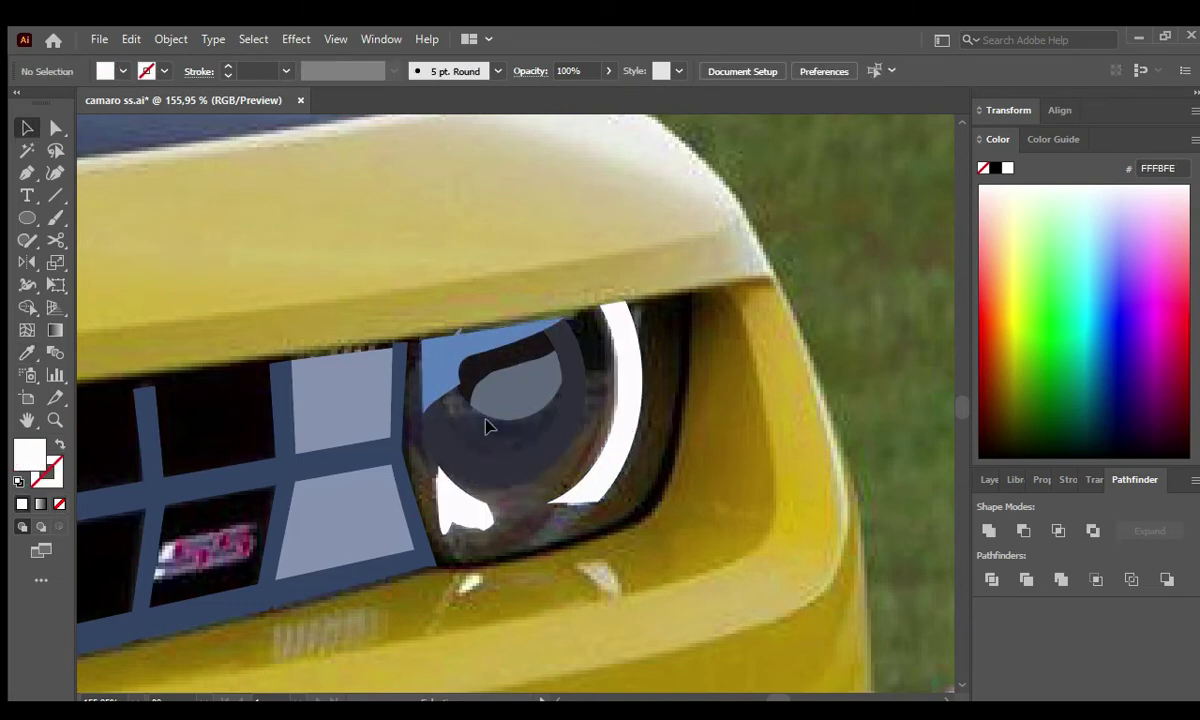
key(p)
click(681, 298)
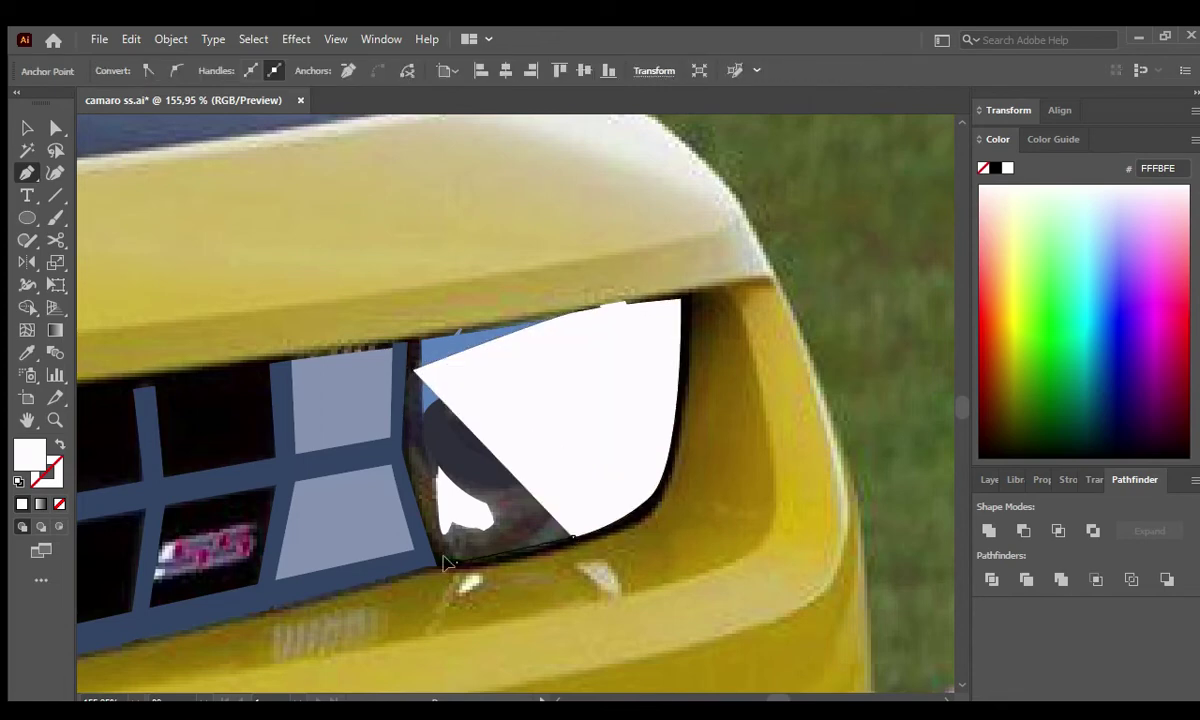
key(v)
key(slash)
key(i)
click(635, 478)
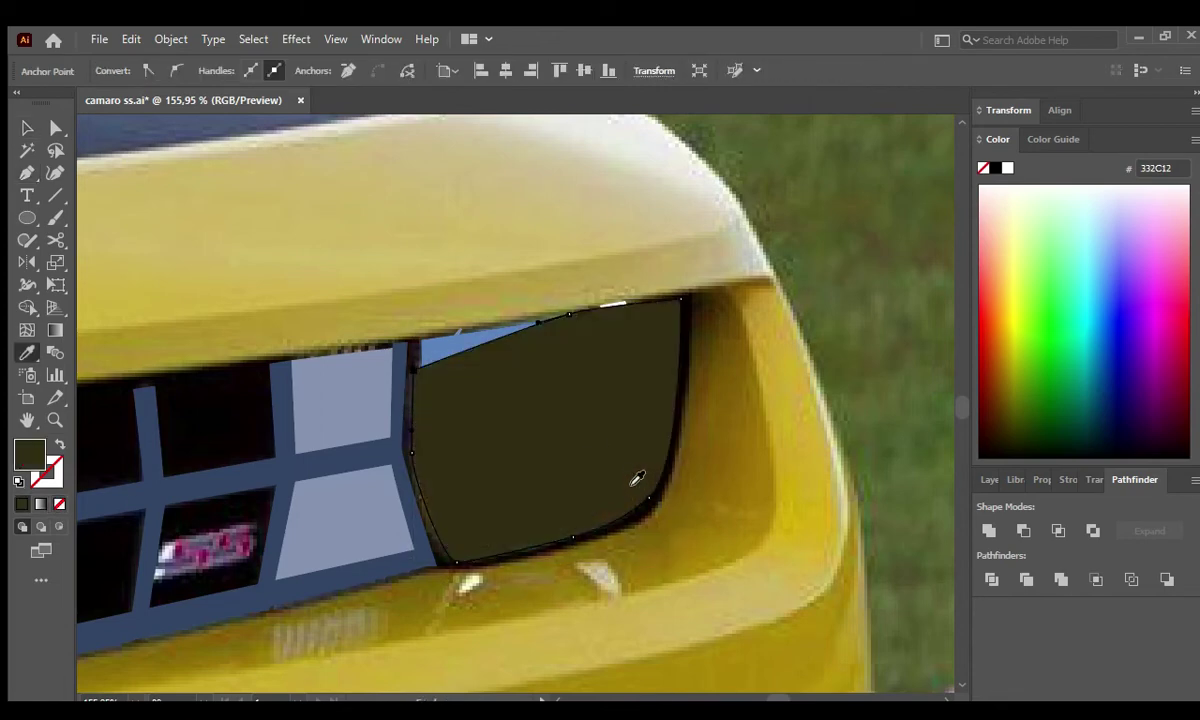
key(v)
key(ctrl+bracketleft)
key(ctrl+shift+a)
key(ctrl+0)
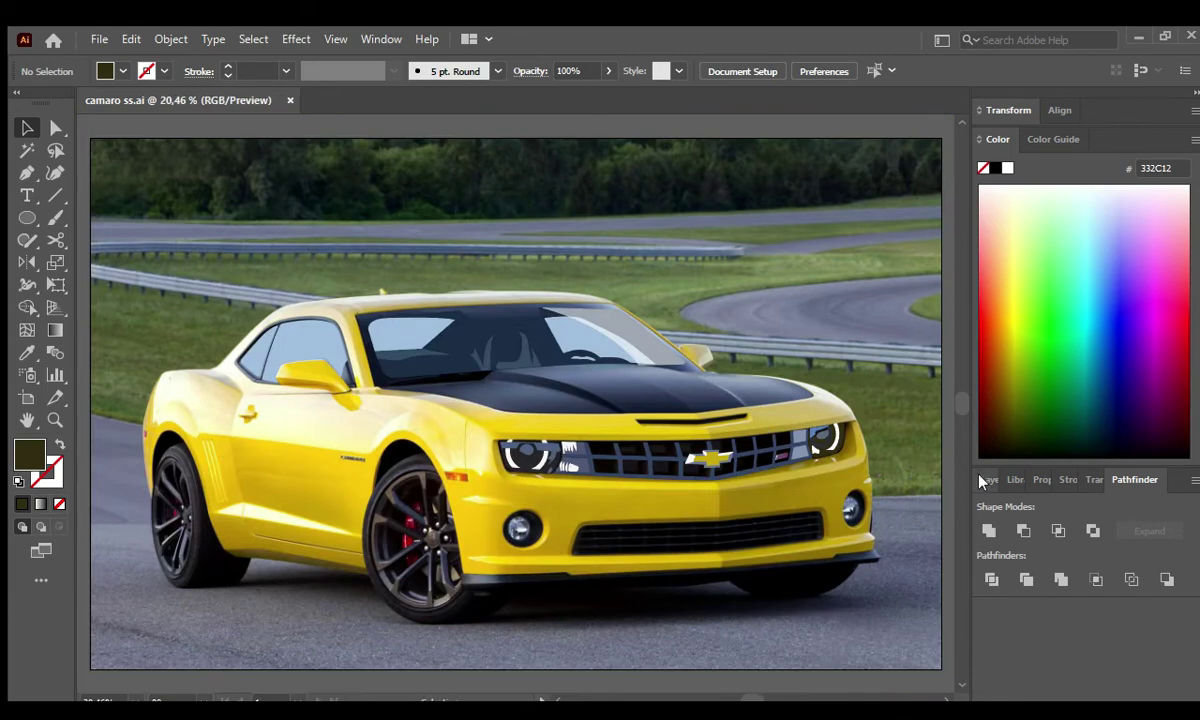
Zoom in on the lower fog light and draw a circle around its lens.
click(986, 480)
key(z)
mouse_move(524, 525)
mouse_down()
mouse_move(624, 594)
mouse_move(477, 530)
mouse_up()
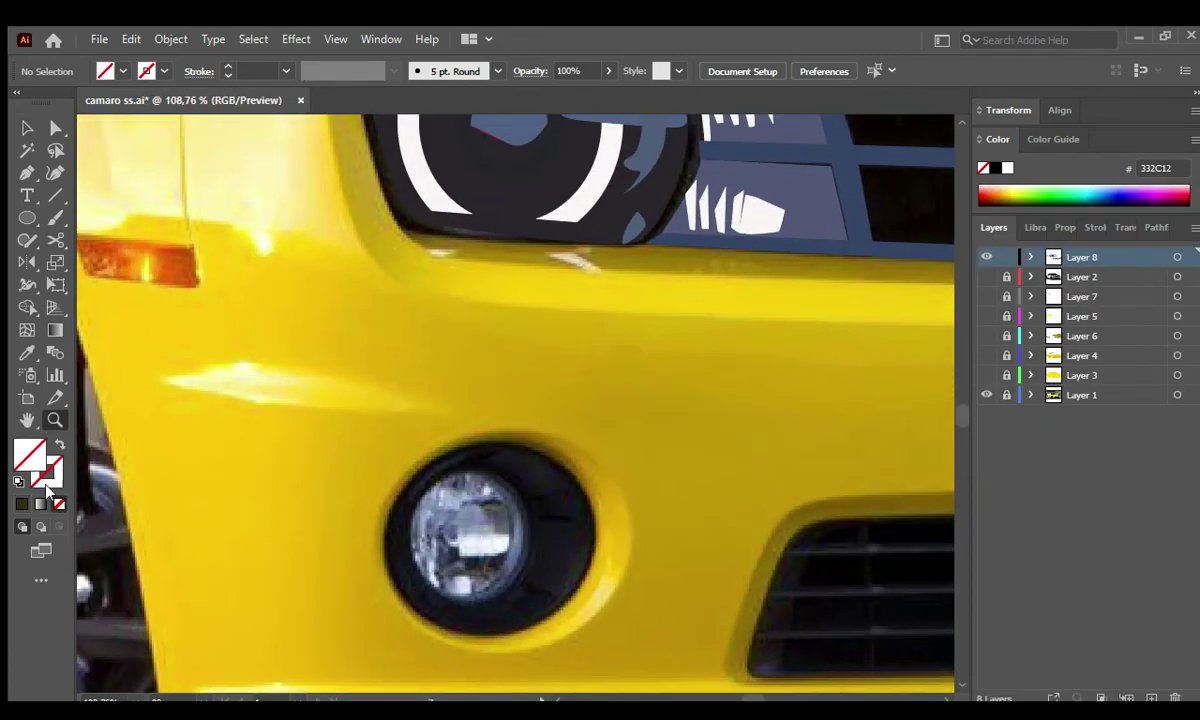
drag(522, 490, 540, 490)
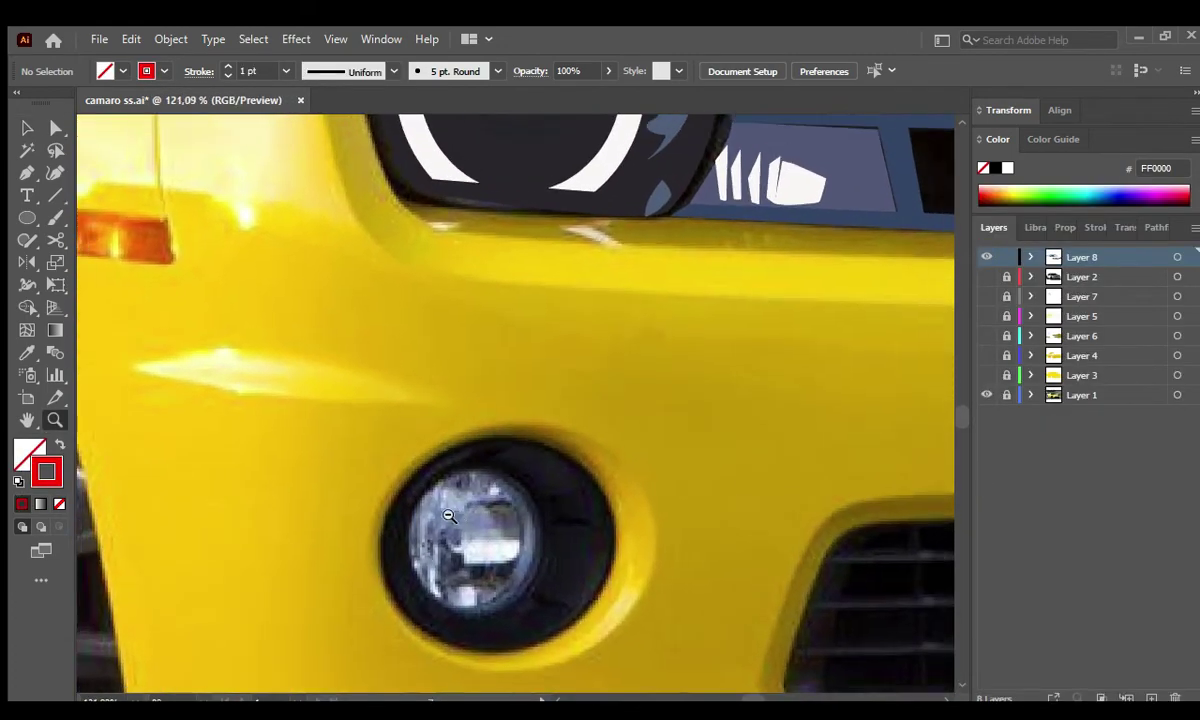
key(l)
drag(410, 472, 540, 610)
key(v)
key(ctrl+shift+a)
key(ctrl+plus)
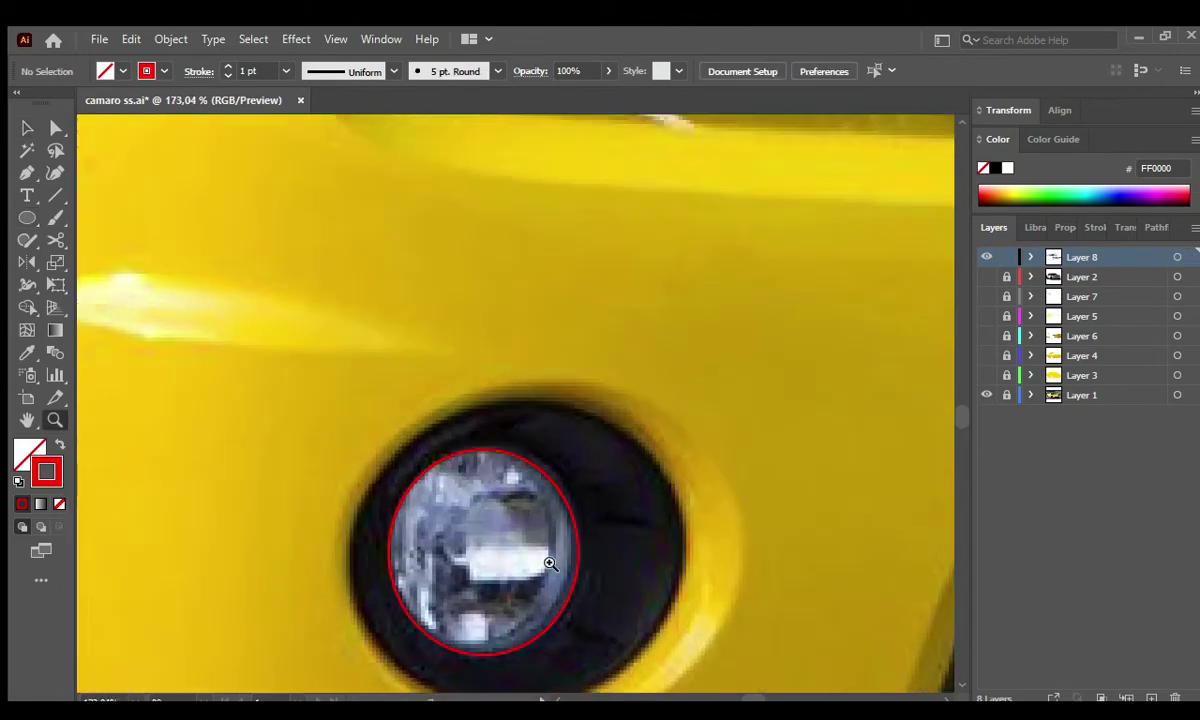
Trace the fog light's highlight and reflection shapes freehand, and shrink the circle to the lens.
click(28, 239)
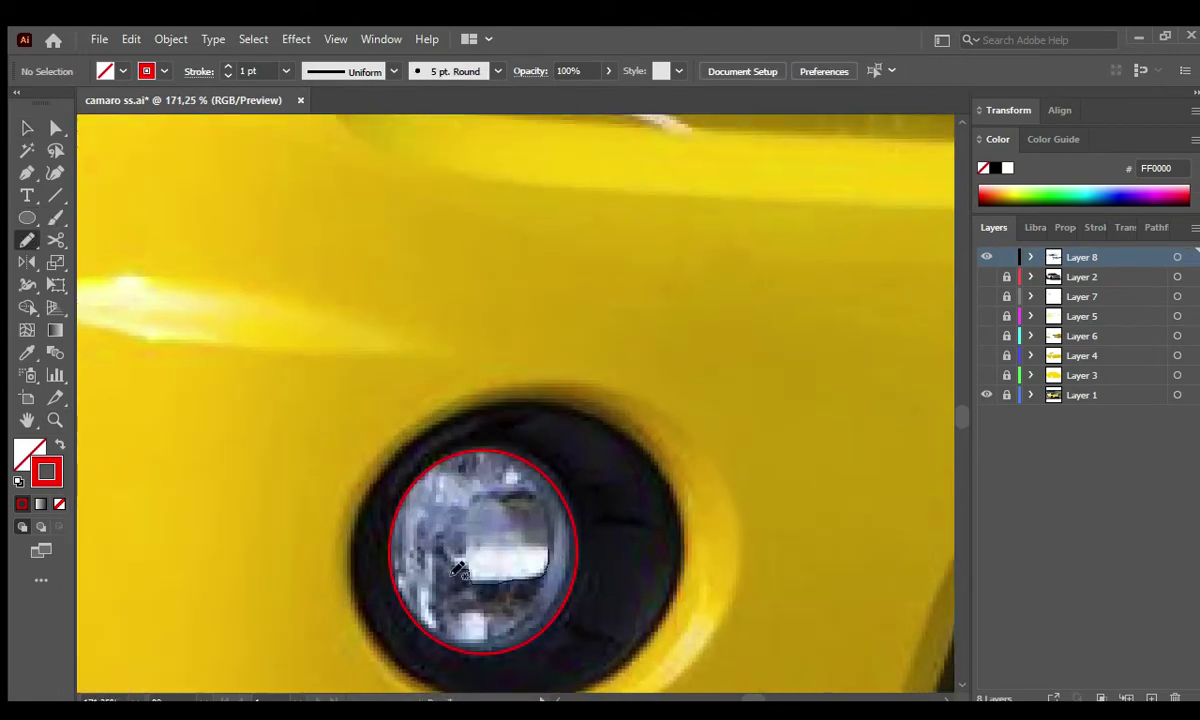
drag(545, 550, 526, 537)
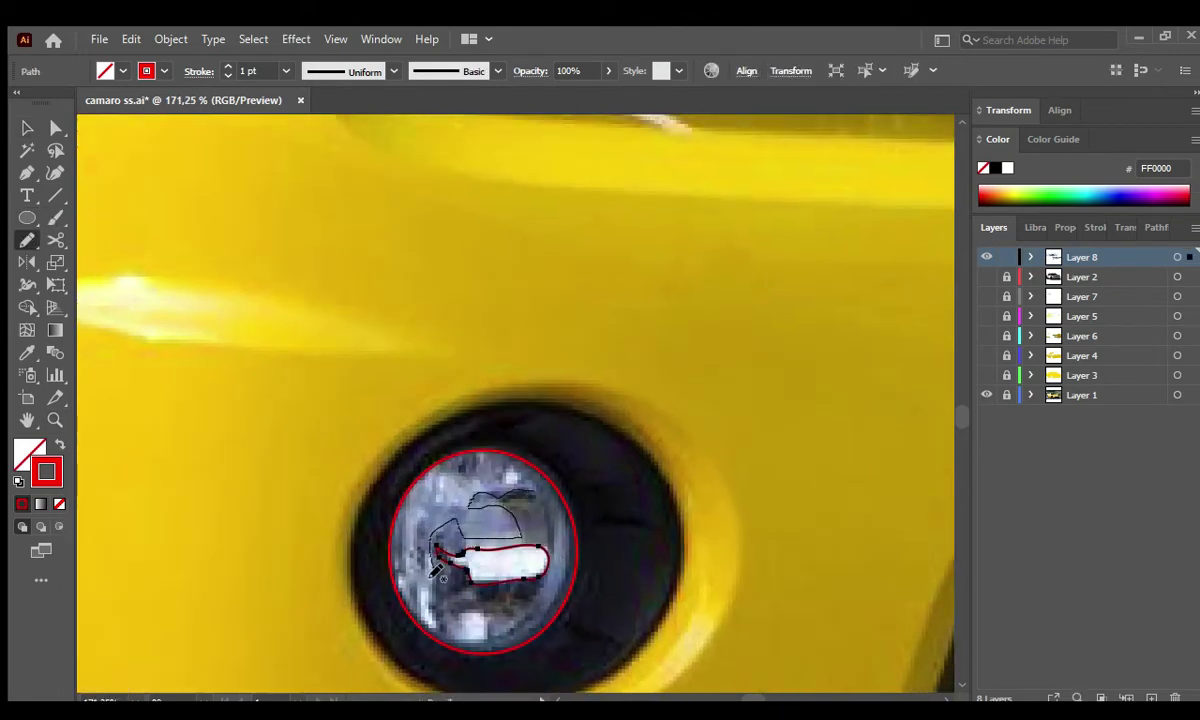
drag(495, 460, 525, 485)
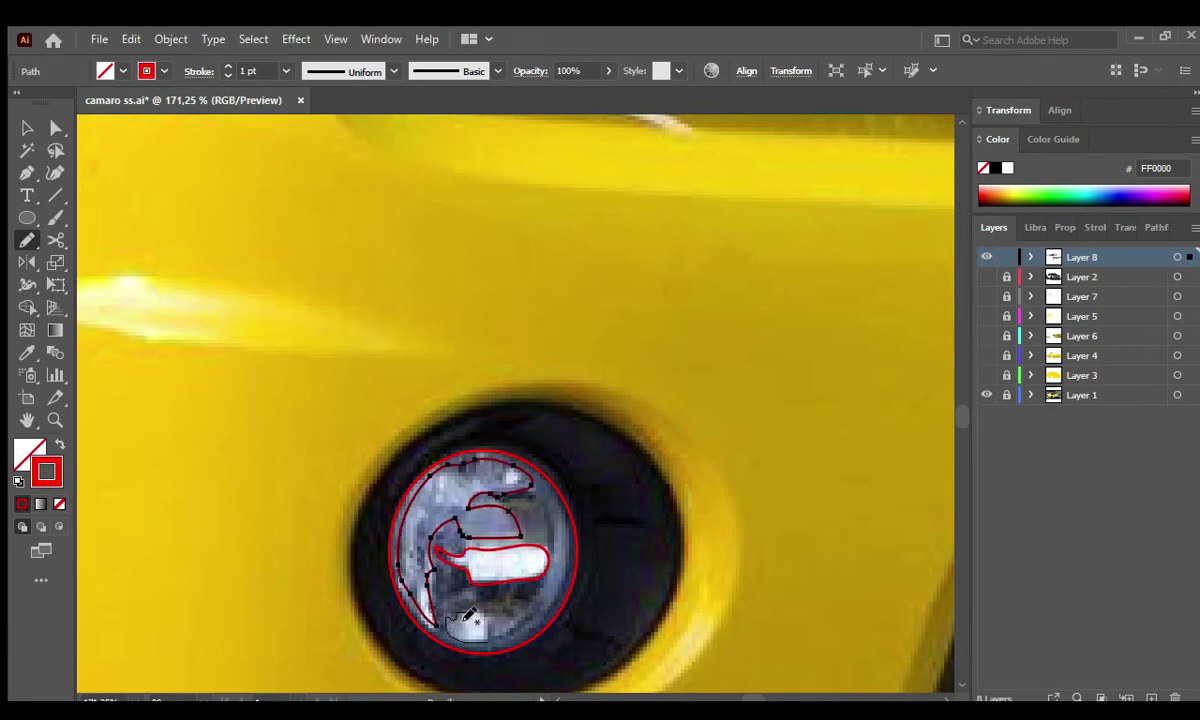
click(572, 590)
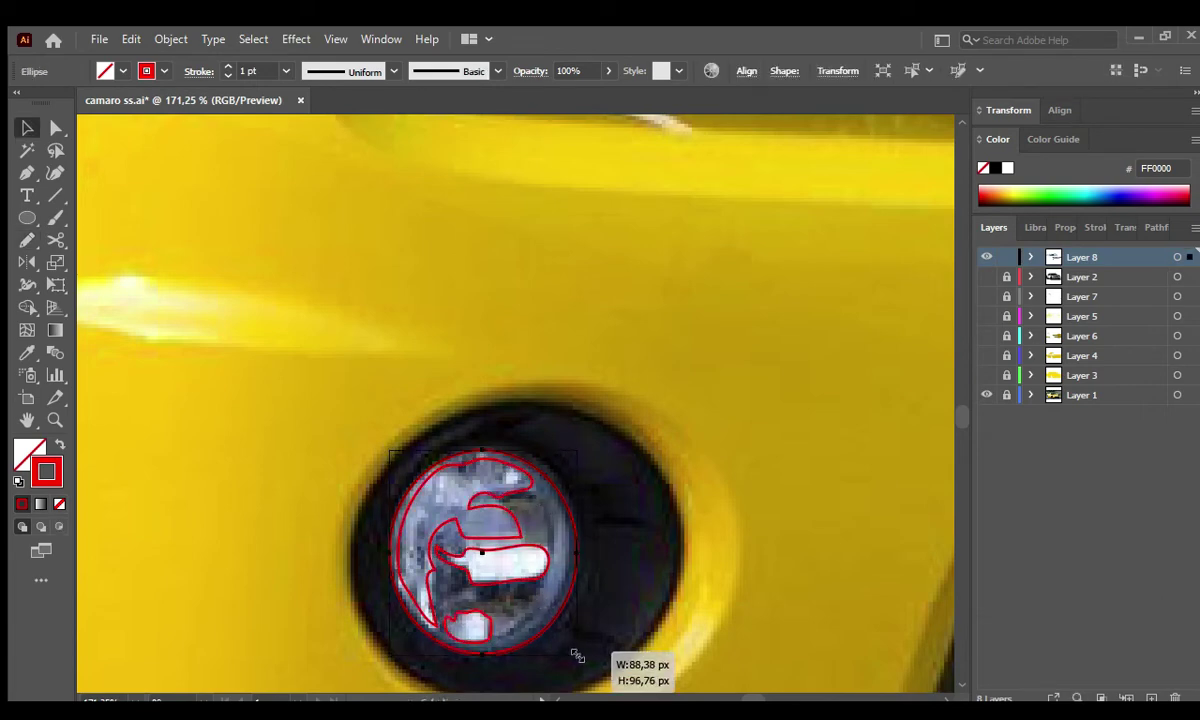
drag(577, 655, 555, 630)
Fill the lens blue-grey and highlights white, and remove the circle's red outline.
key(i)
click(540, 582)
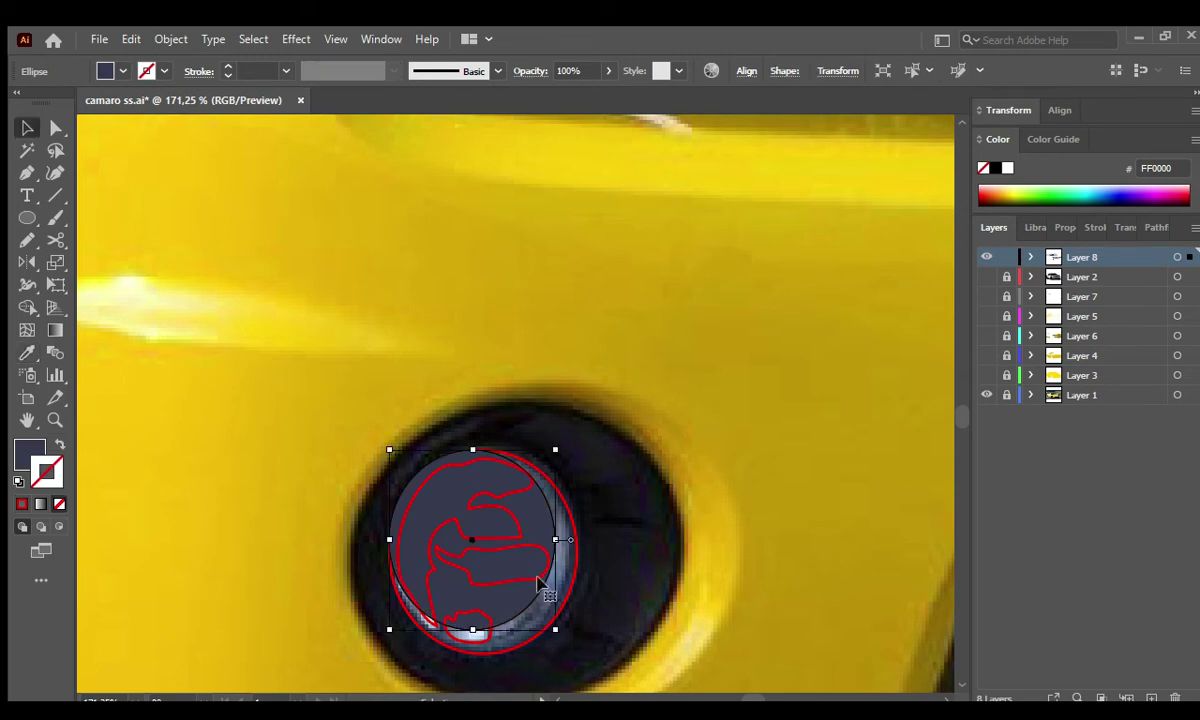
click(59, 504)
key(i)
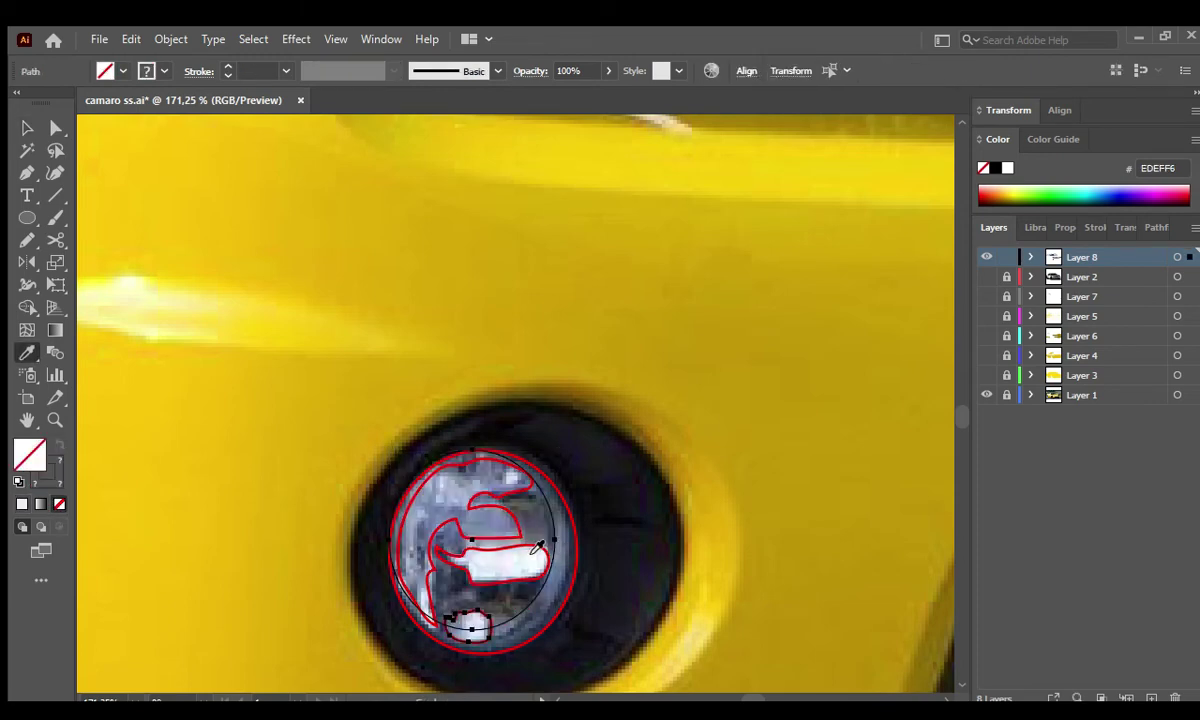
click(469, 621)
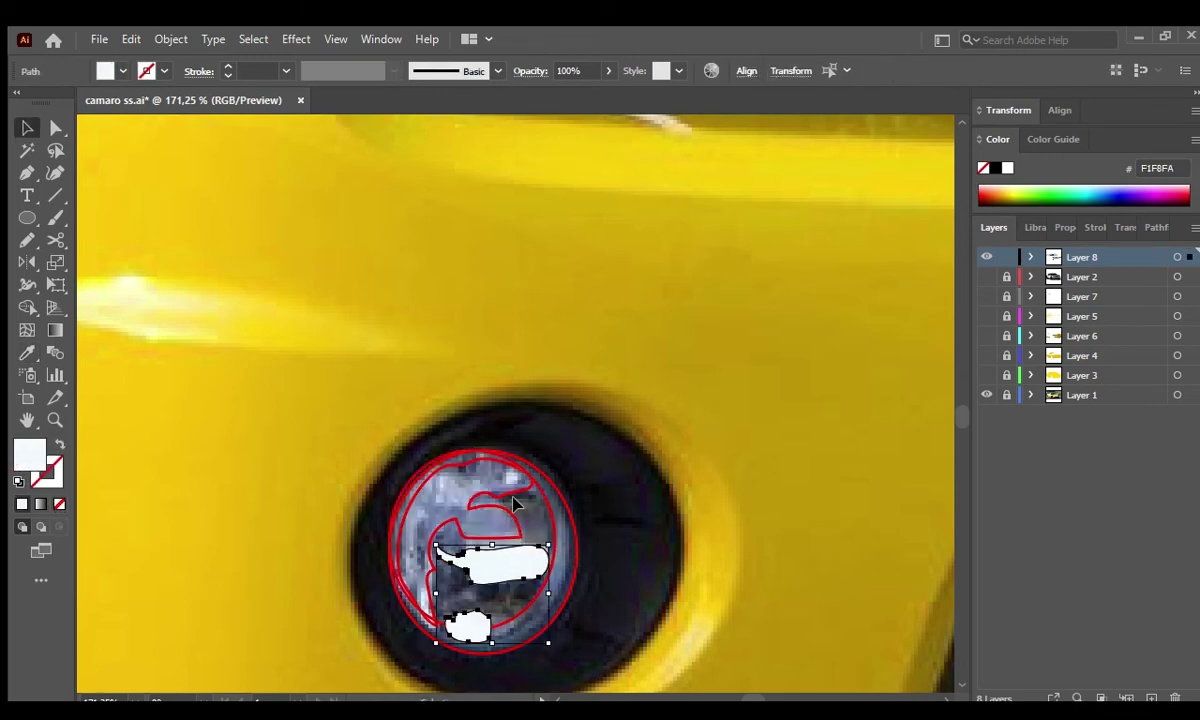
key(i)
click(490, 525)
key(v)
click(574, 541)
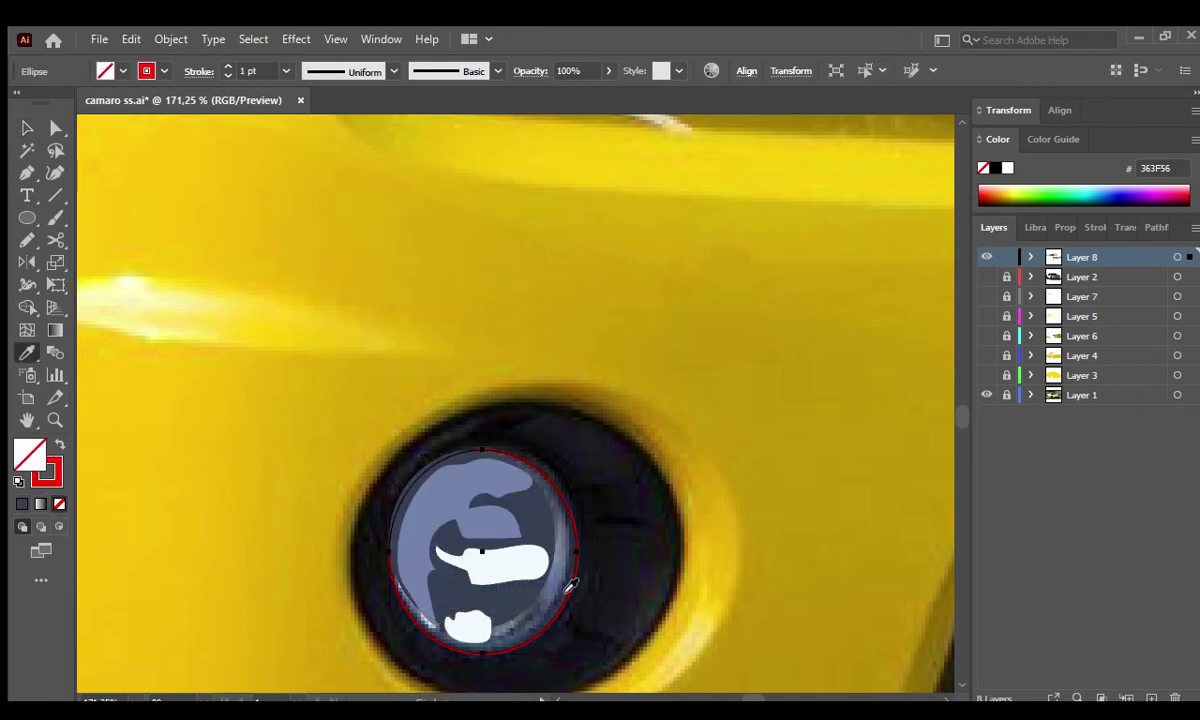
click(560, 490)
key(ctrl+minus)
key(ctrl+minus)
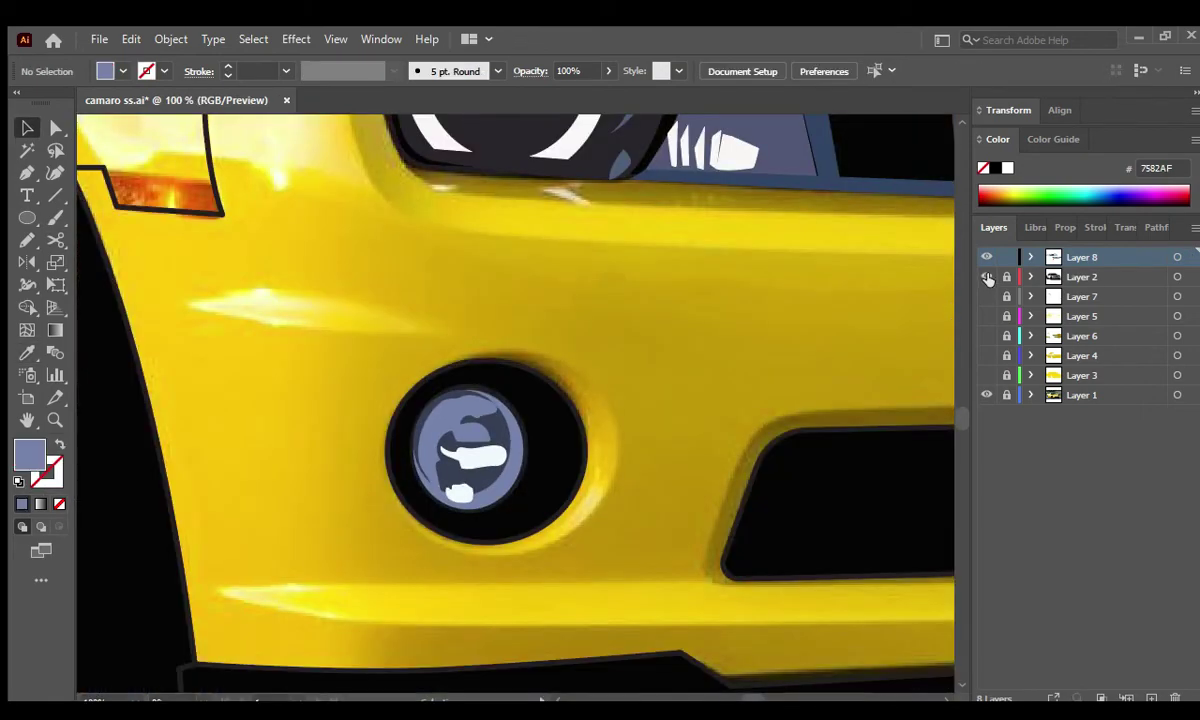
key(ctrl+0)
Hide Layer 2, zoom to the lower grille and outline its curved left end piece.
click(987, 277)
key(z)
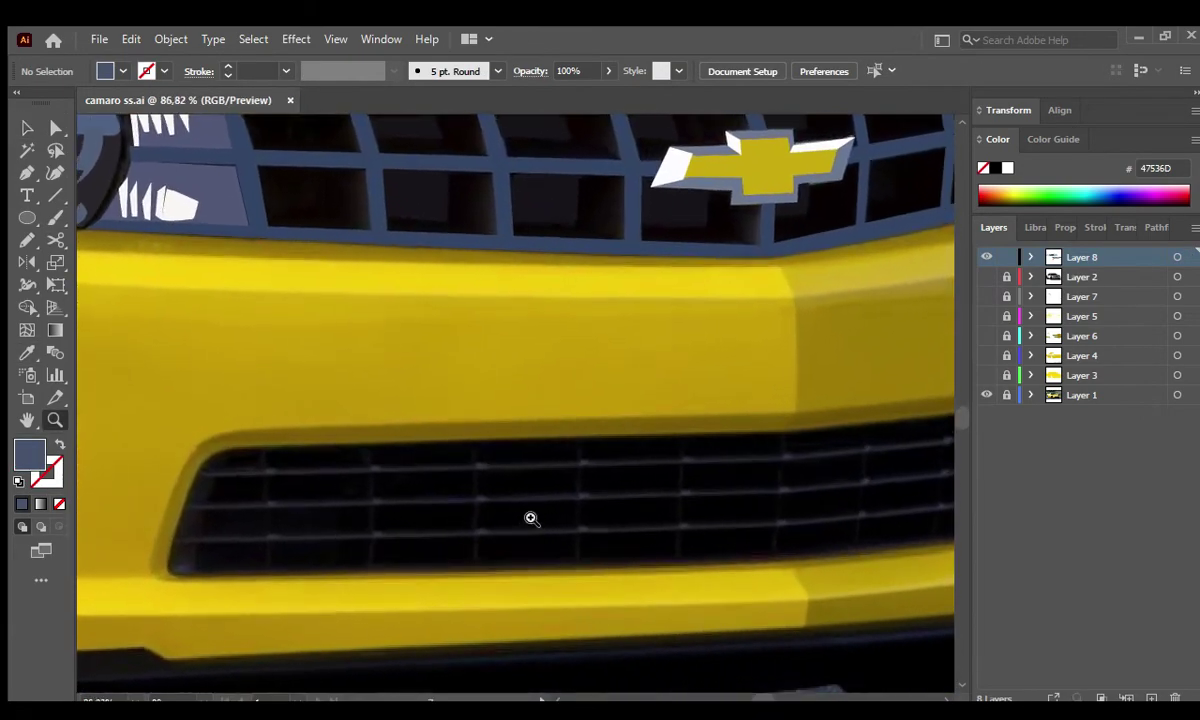
drag(479, 498, 618, 490)
drag(245, 514, 225, 534)
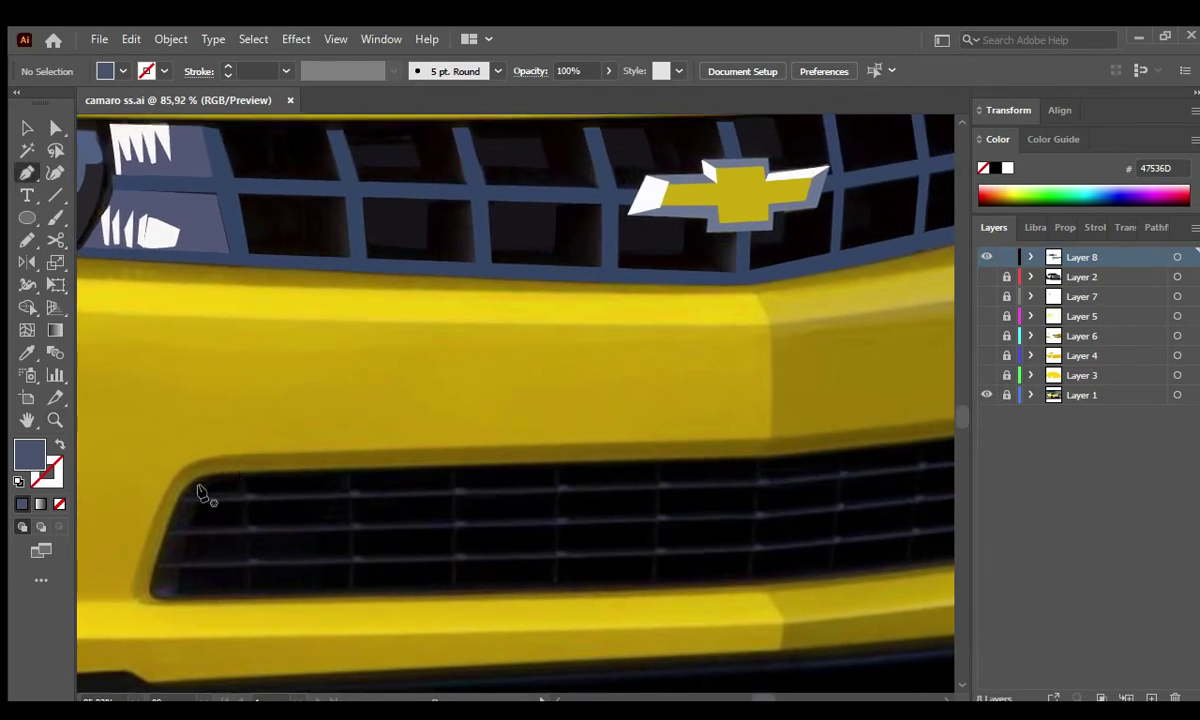
click(197, 483)
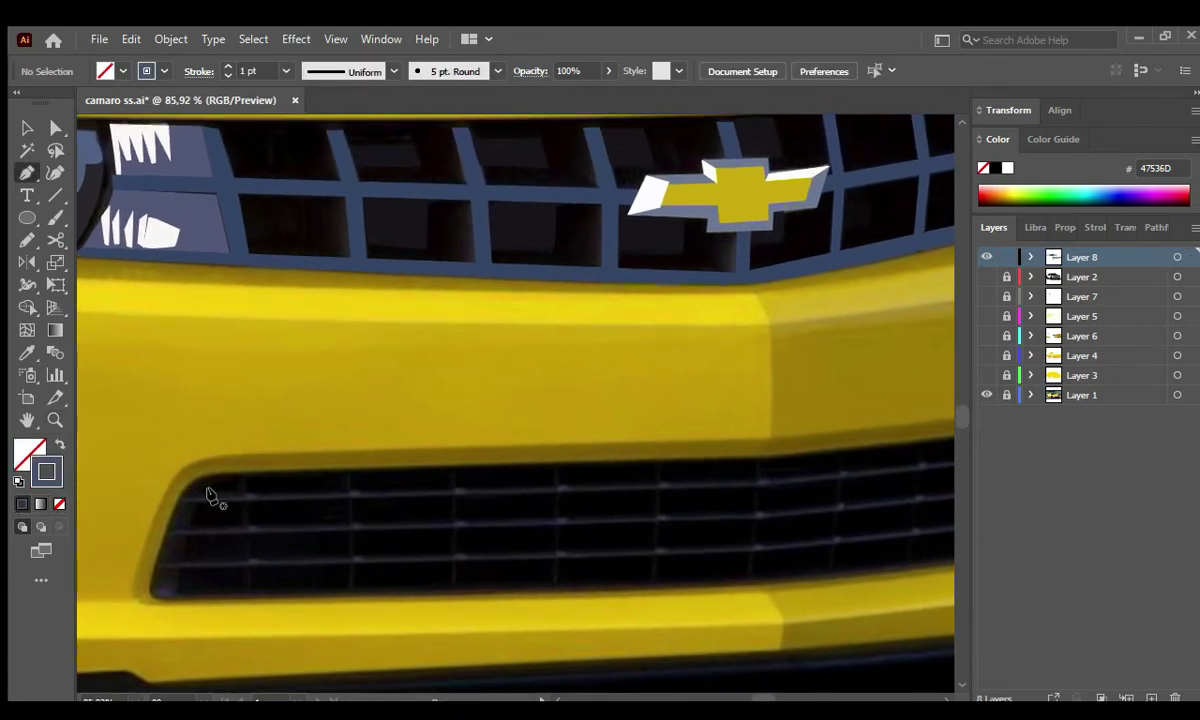
drag(206, 474, 243, 483)
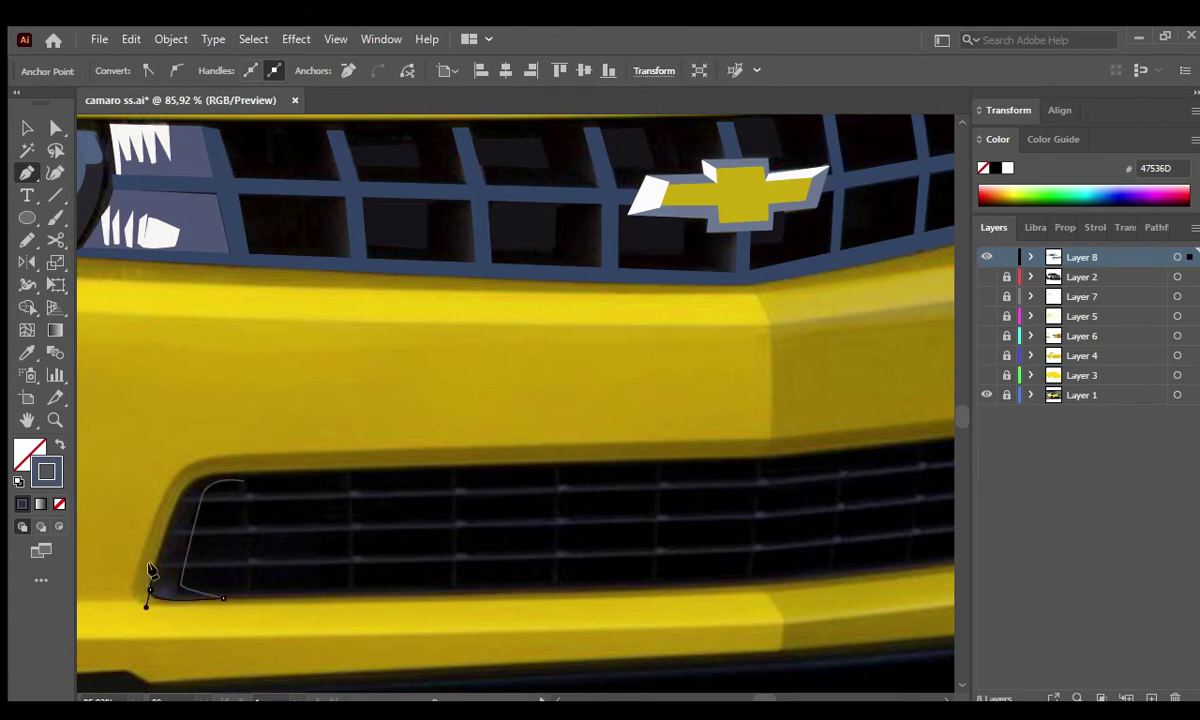
click(160, 540)
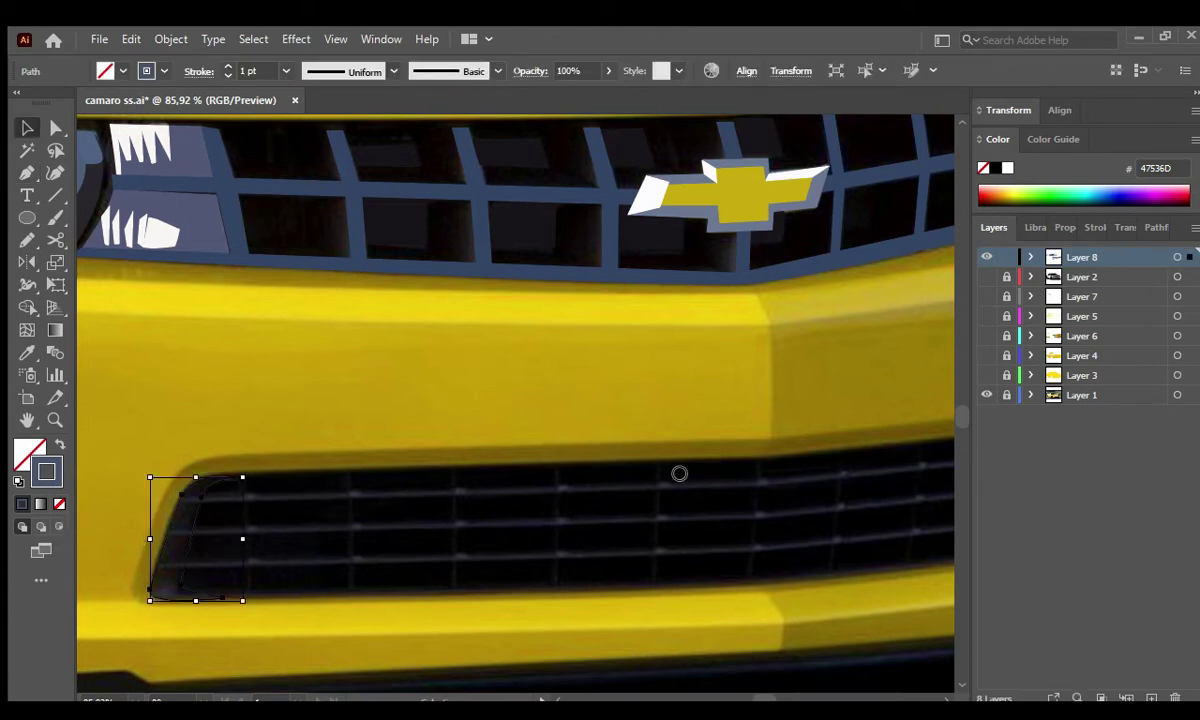
click(277, 531)
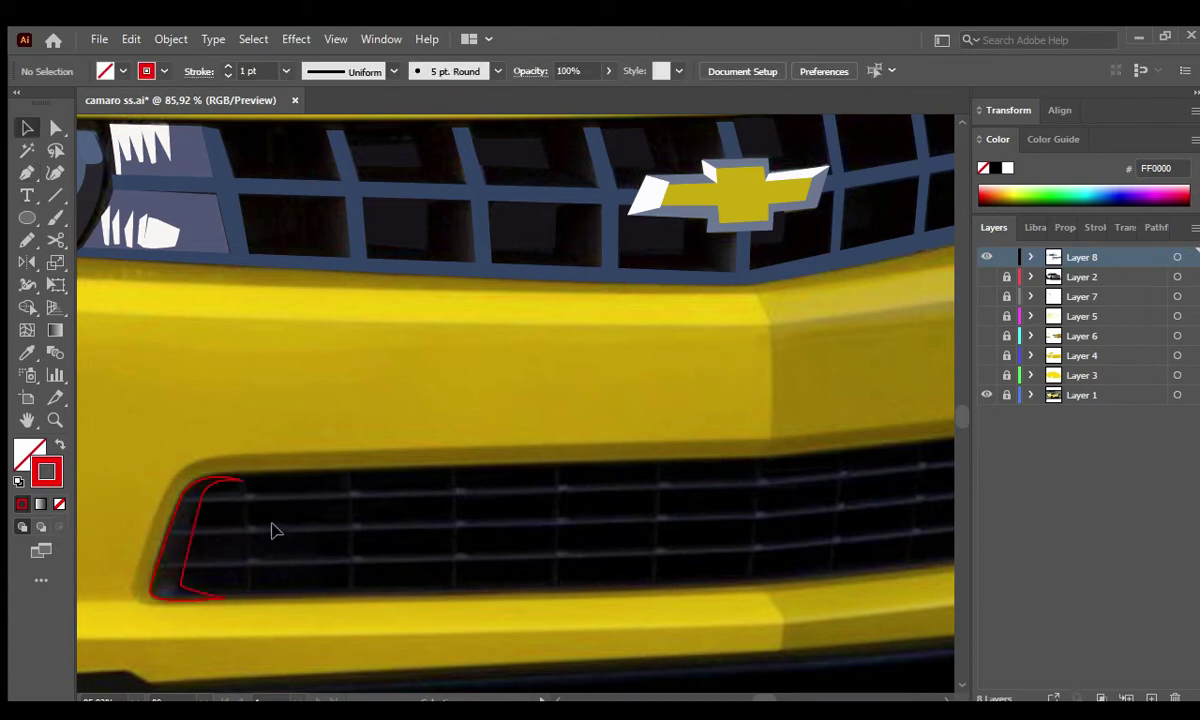
Draw a 3 pt red horizontal bar line across the grille and duplicate it.
click(183, 500)
scroll(418, 485, right, 5)
click(670, 440)
key(v)
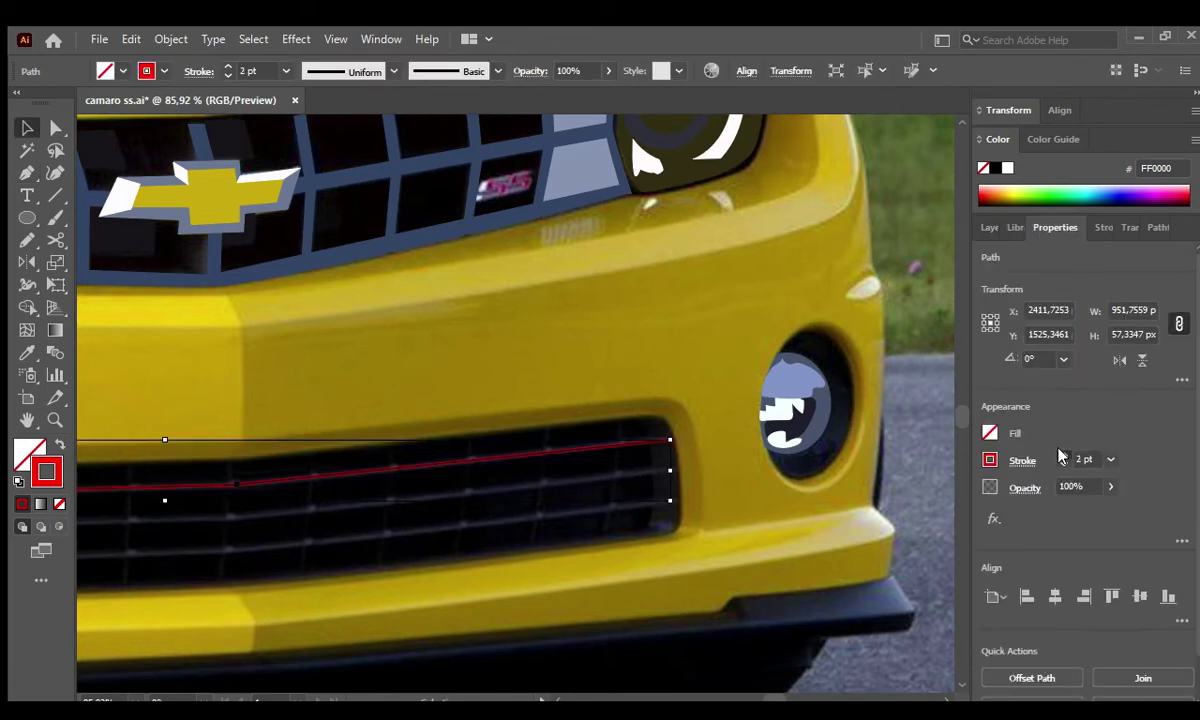
click(1063, 456)
scroll(771, 415, up, 2)
click(758, 388)
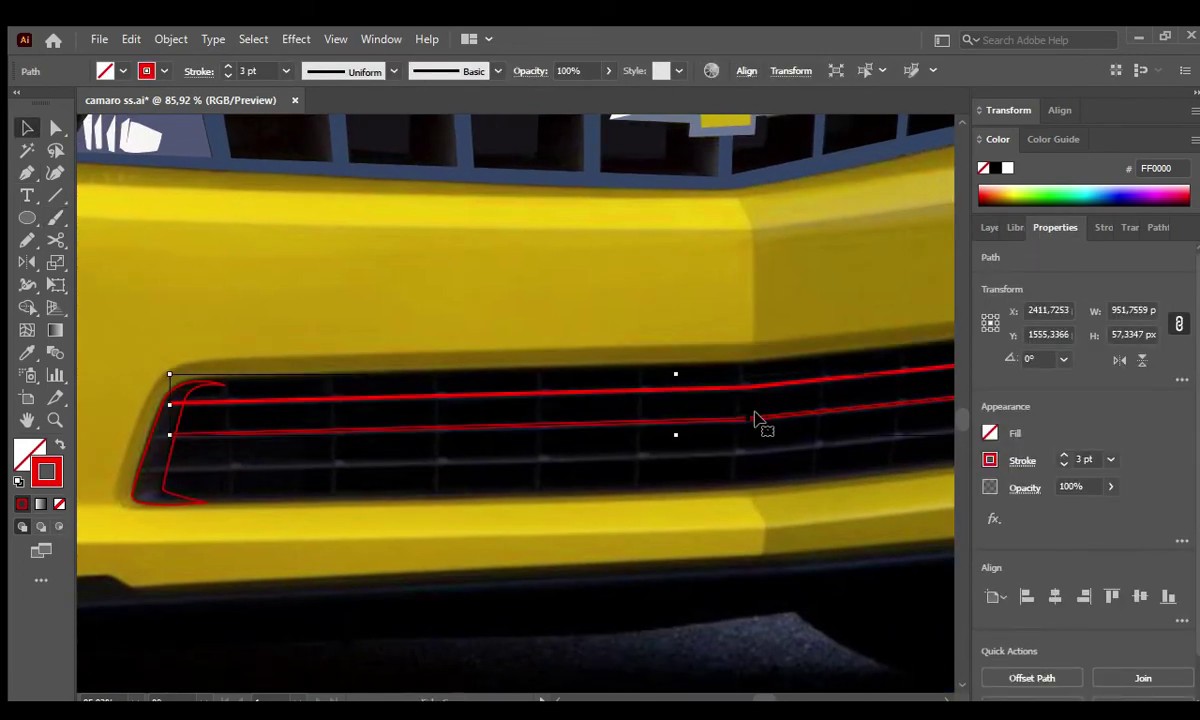
key(ctrl+d)
click(166, 469)
Adjust a bar line's end point, then draw the first vertical grille bar.
key(a)
click(166, 428)
scroll(590, 527, right, 10)
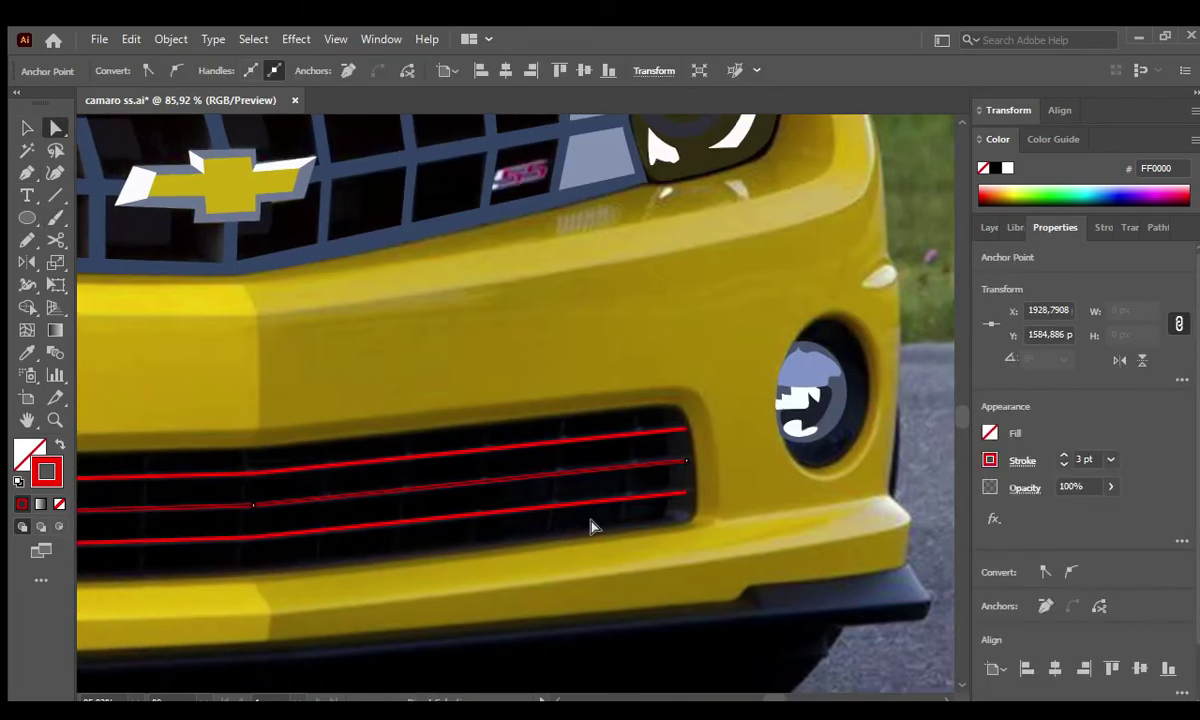
scroll(590, 527, left, 10)
key(p)
key(ctrl+shift+a)
click(290, 504)
click(287, 393)
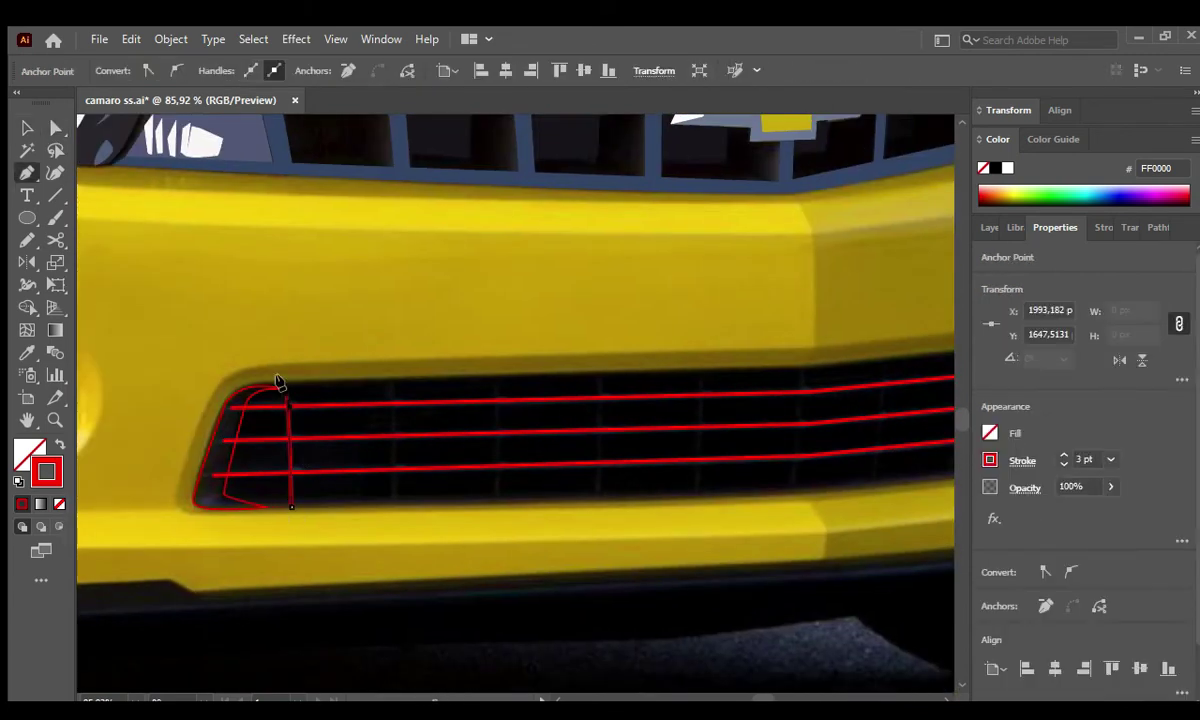
ctrl+click(285, 490)
Duplicate the first vertical bar with Ctrl+D to add evenly spaced copies.
click(289, 505)
key(ctrl+shift+a)
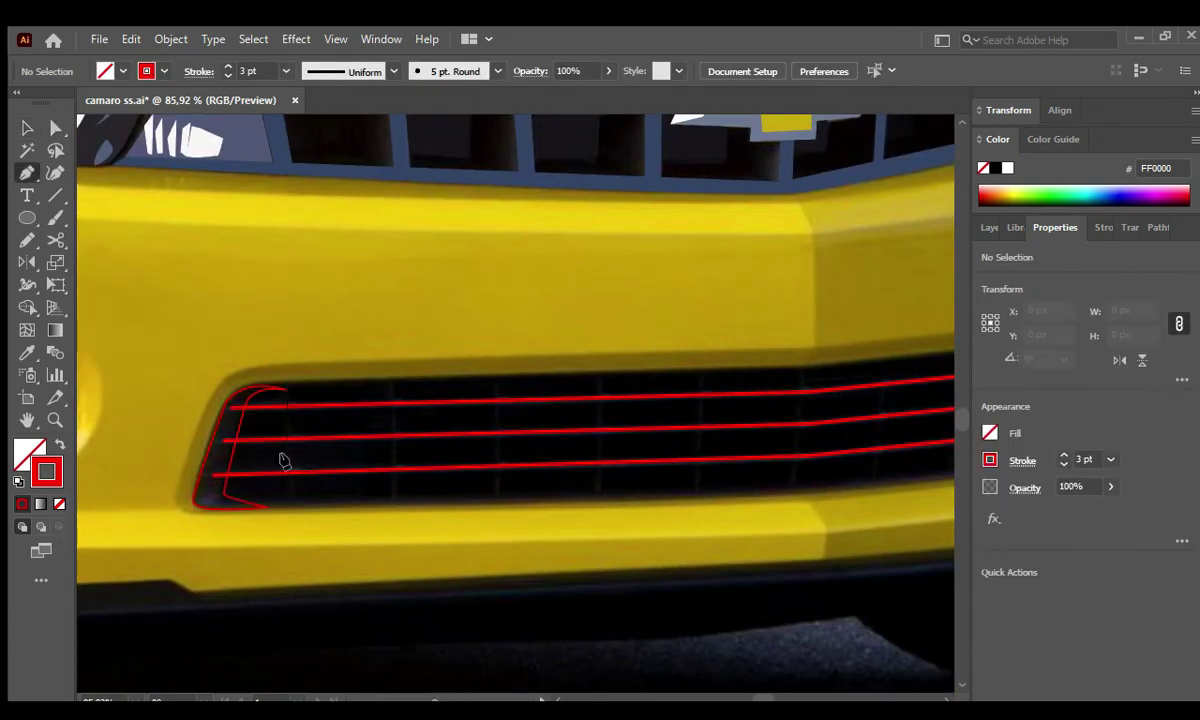
key(p)
click(290, 505)
key(ctrl+d)
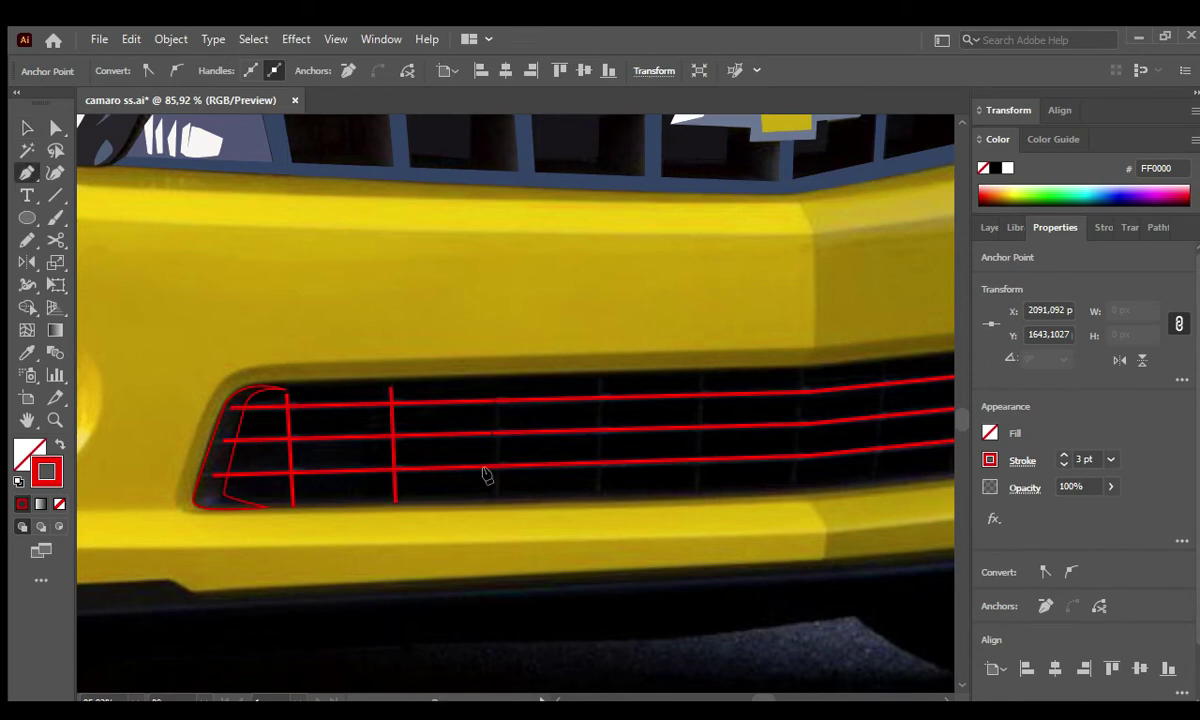
scroll(485, 475, right, 3)
key(ctrl+d)
key(ctrl+d)
key(ctrl+d)
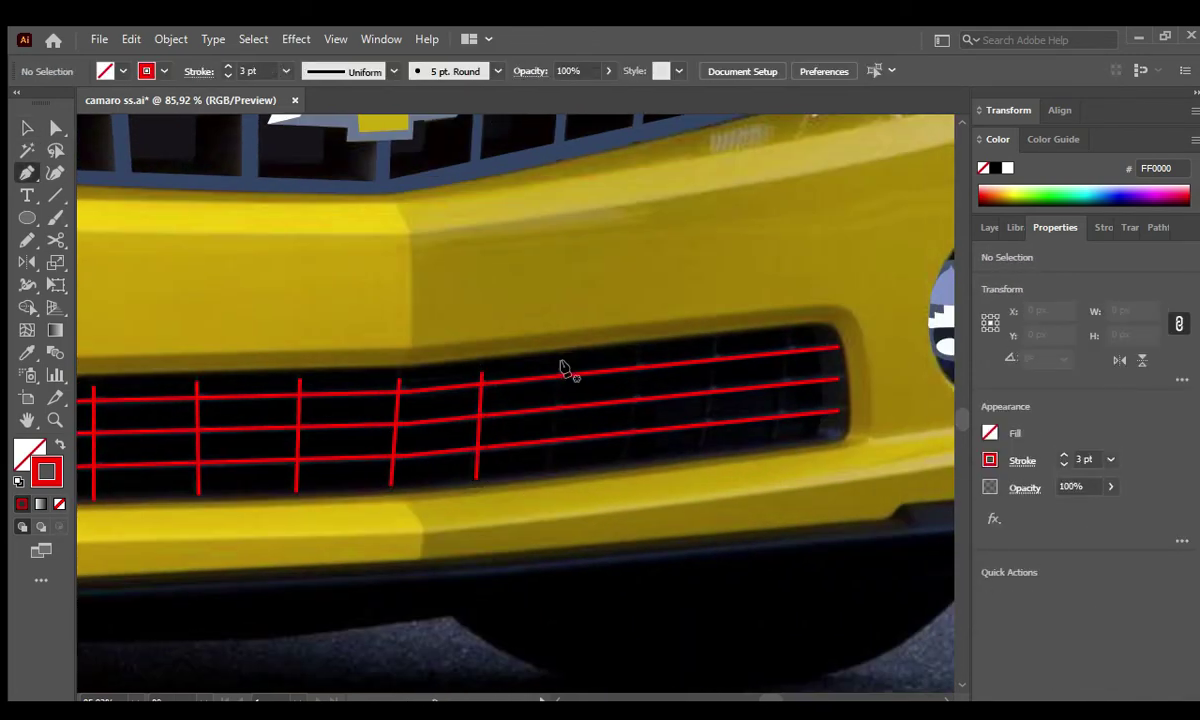
Draw four more vertical bars across the grille toward its right end.
click(566, 368)
click(555, 468)
click(642, 357)
click(633, 460)
click(716, 346)
click(703, 450)
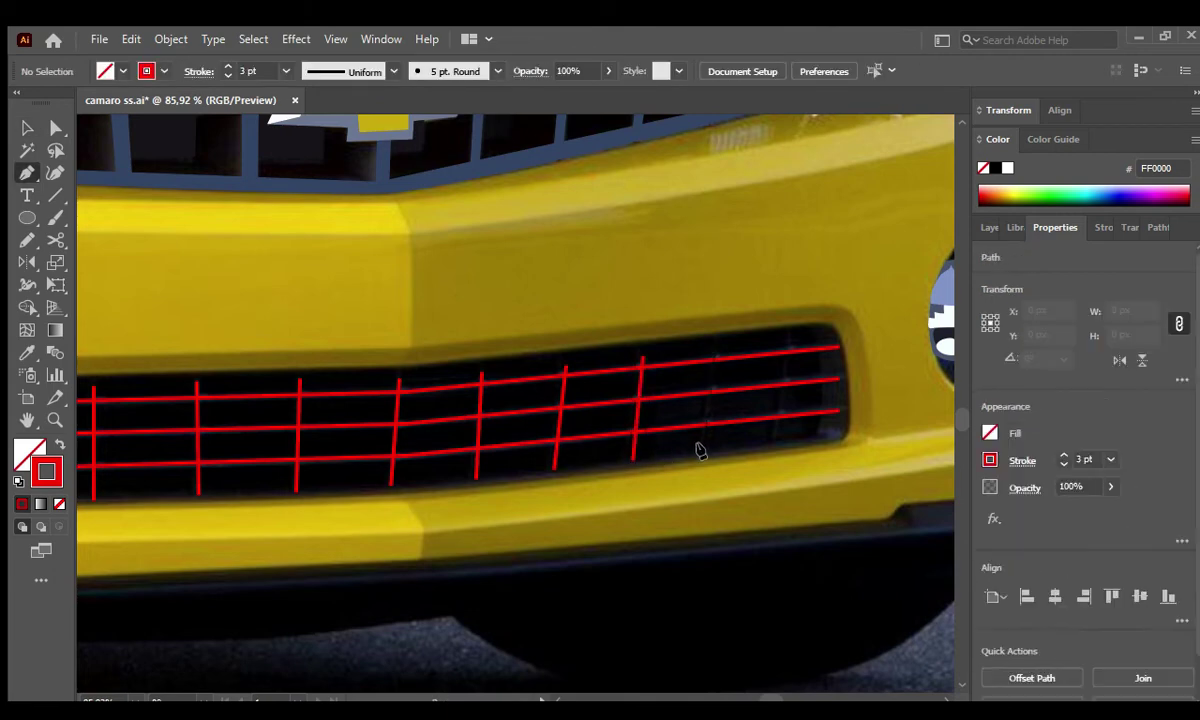
click(792, 342)
click(779, 437)
key(Escape)
Outline the grille's right end and eyedropper the dark grille colour into the left end piece.
click(812, 333)
click(824, 437)
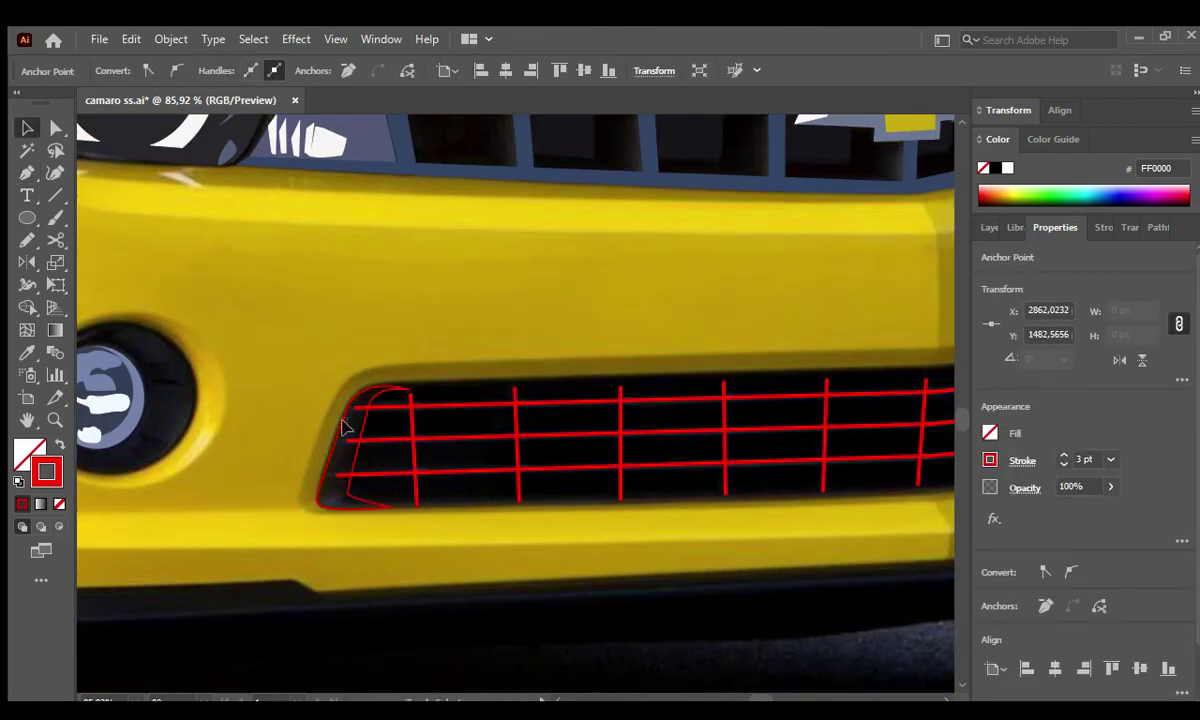
key(i)
click(356, 422)
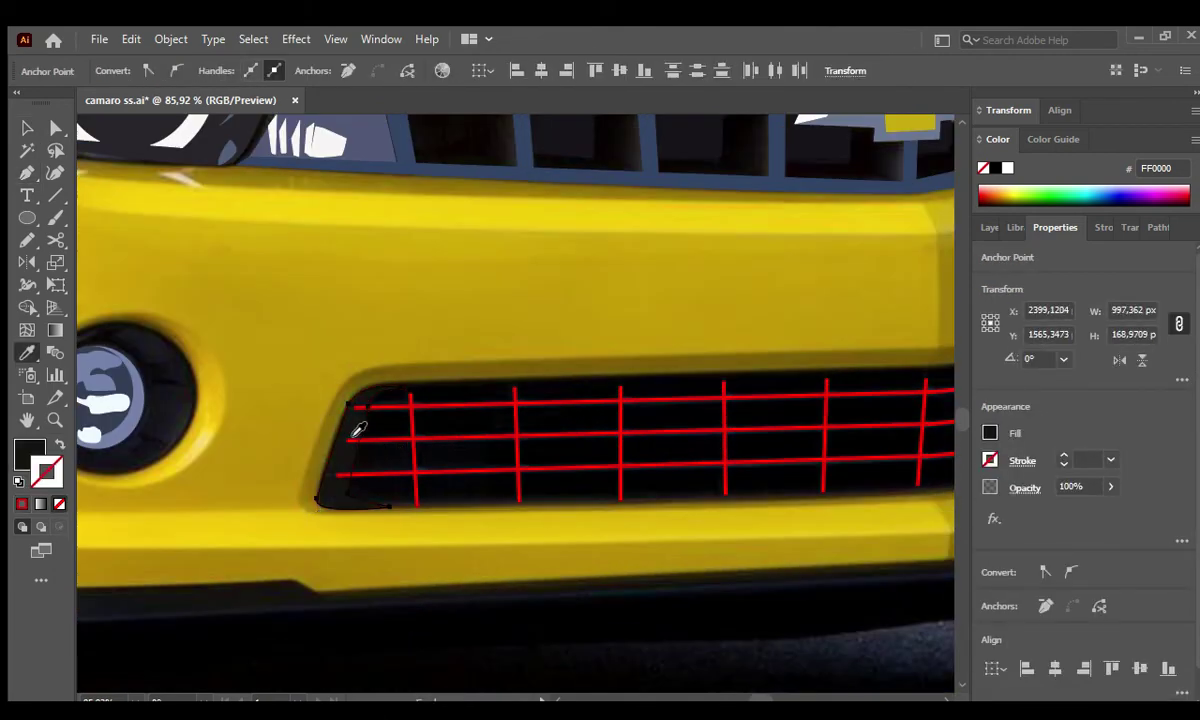
key(ctrl+0)
key(v)
scroll(330, 466, up, 3)
Set a red 3 pt stroke with no fill and fit an ellipse around the front tyre.
click(517, 490)
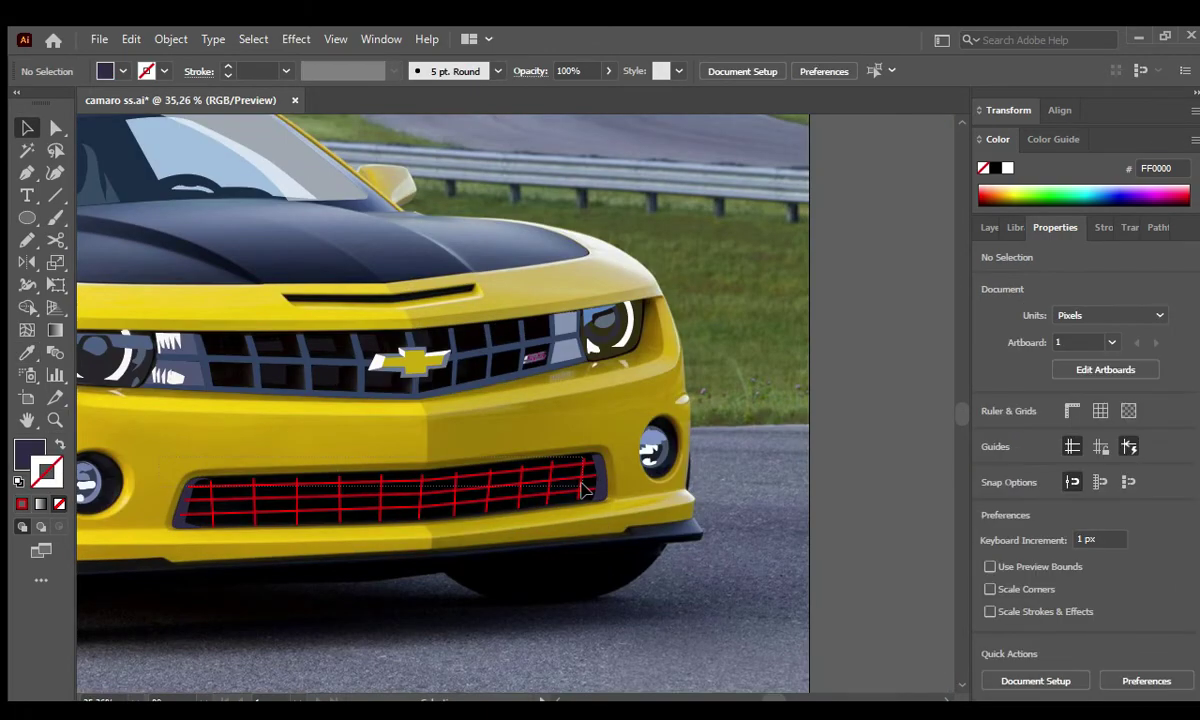
click(590, 490)
click(185, 490)
scroll(184, 484, up, 4)
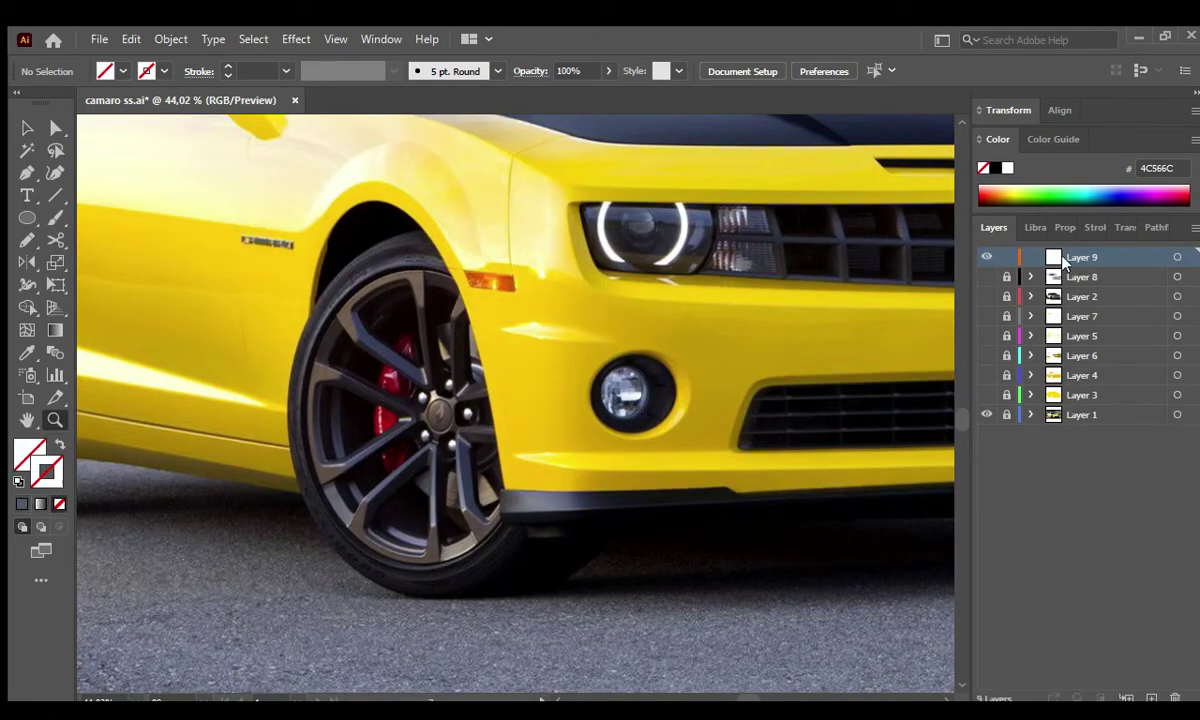
click(1065, 227)
drag(540, 582, 554, 590)
key(v)
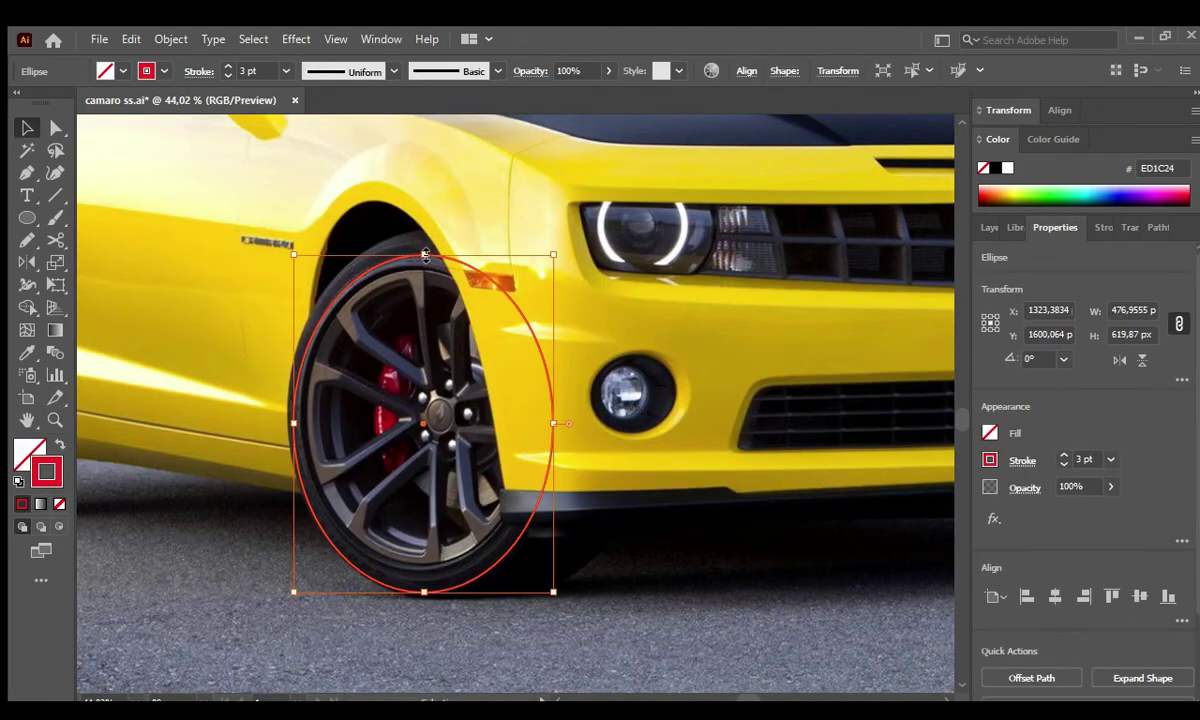
drag(421, 259, 421, 232)
drag(290, 418, 288, 412)
Resize a smaller inner ellipse to the rim edge and save the document.
drag(555, 596, 434, 650)
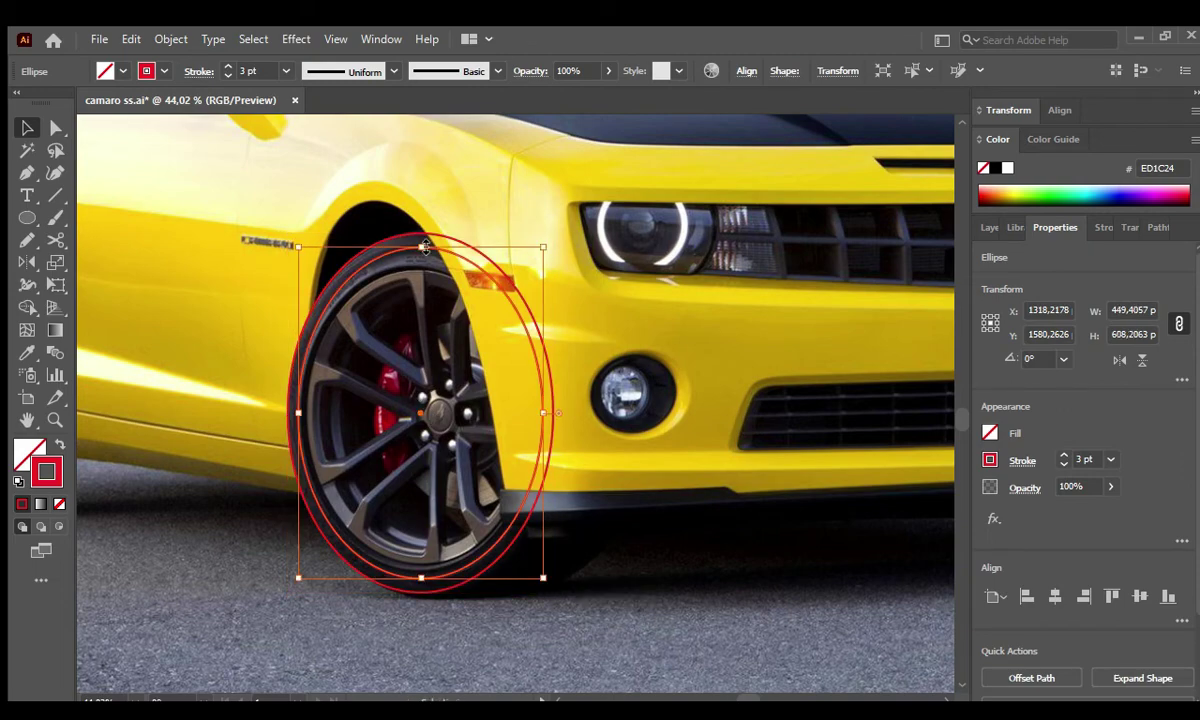
scroll(407, 410, up, 2)
drag(620, 413, 611, 413)
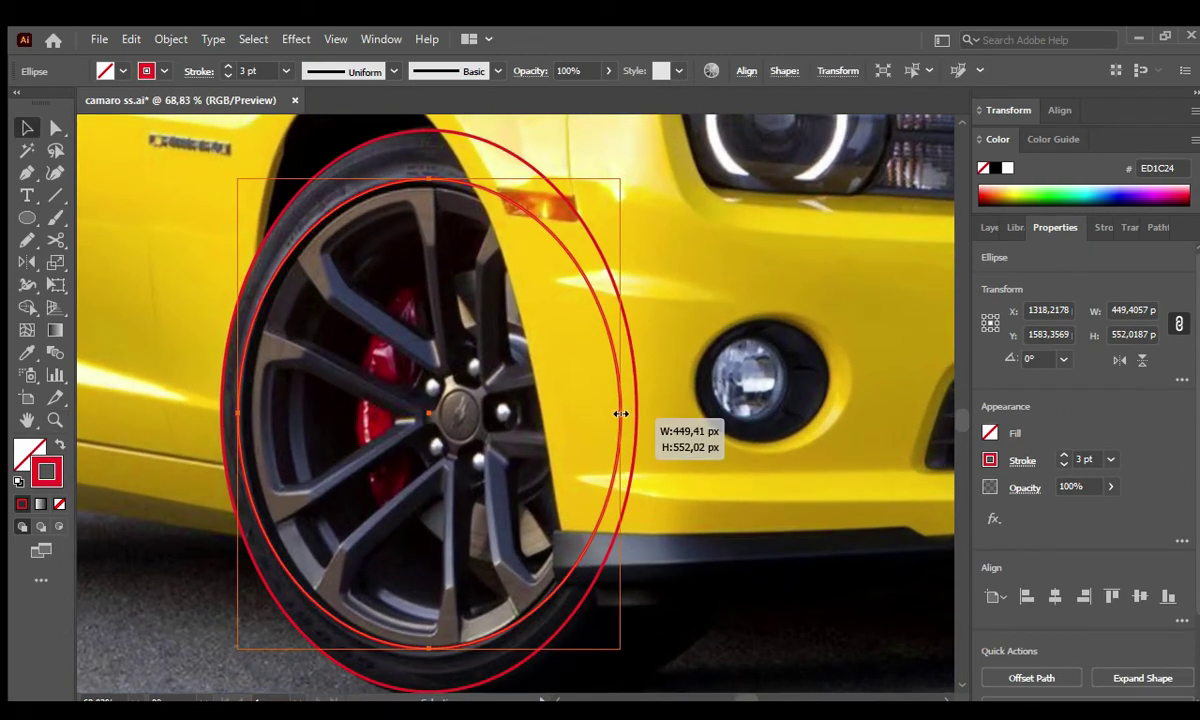
drag(611, 180, 594, 193)
drag(421, 646, 425, 645)
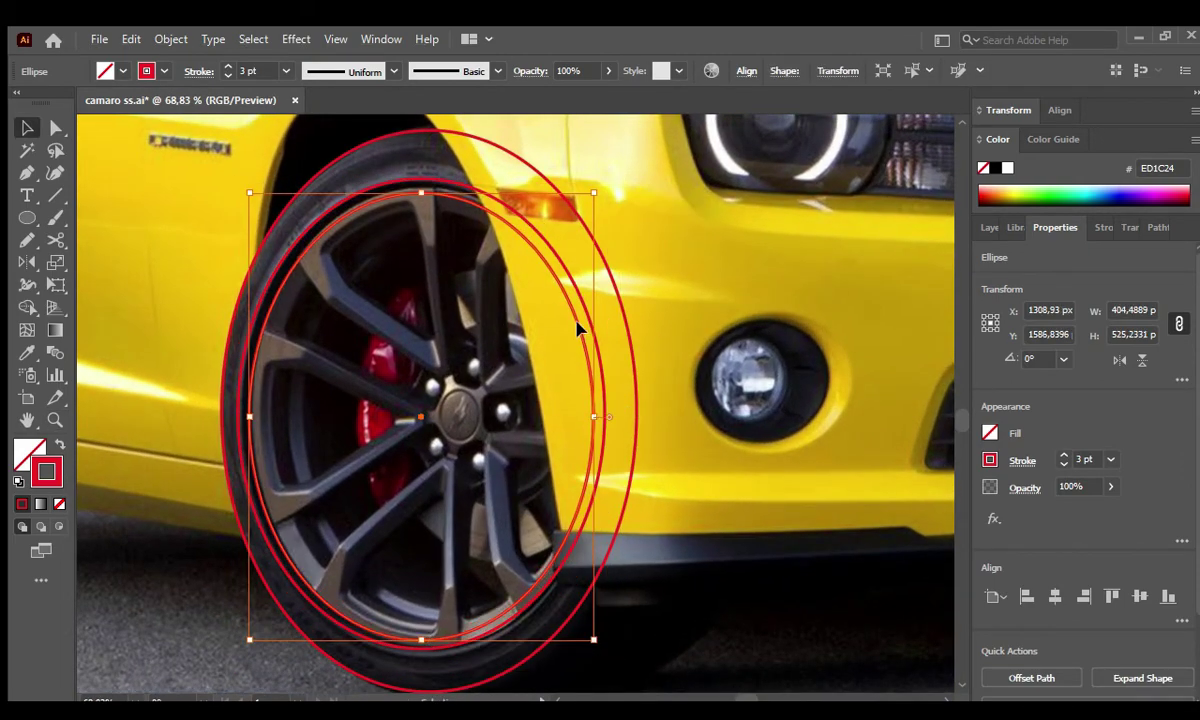
drag(597, 415, 609, 419)
click(503, 380)
key(ctrl+s)
Trace four closed outlines of the spoke gaps around the wheel's upper left.
key(p)
scroll(402, 242, up, 2)
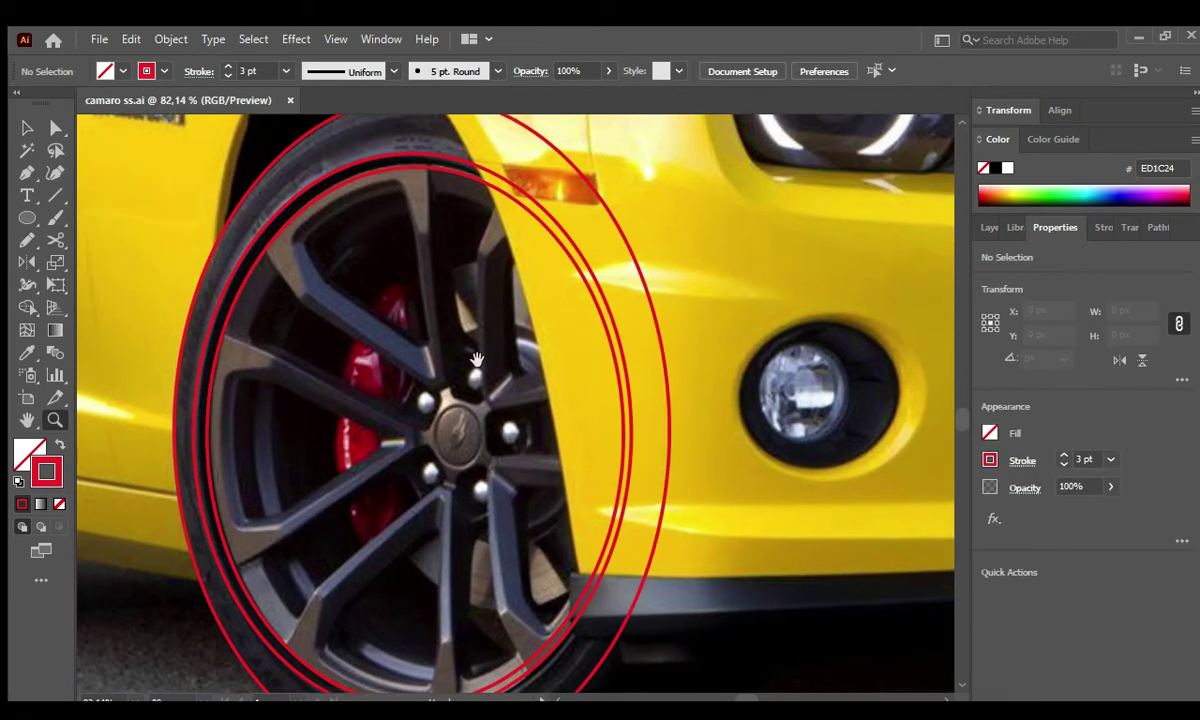
click(316, 245)
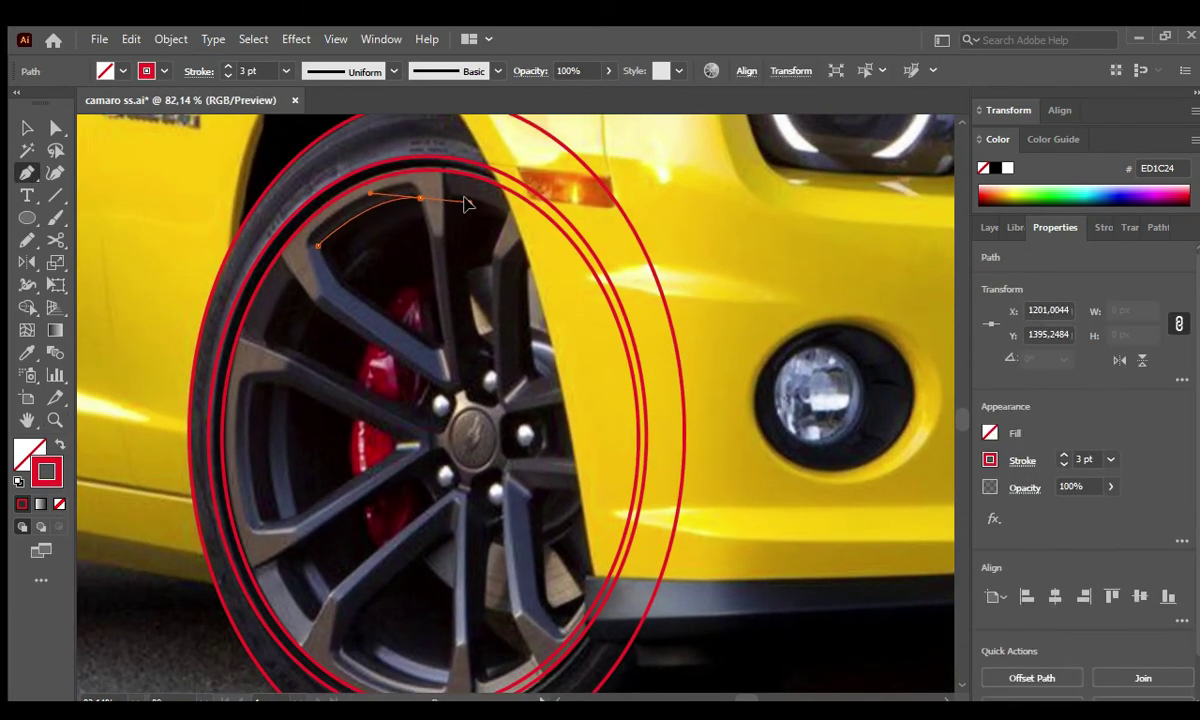
drag(465, 203, 428, 233)
click(318, 250)
drag(316, 306, 341, 334)
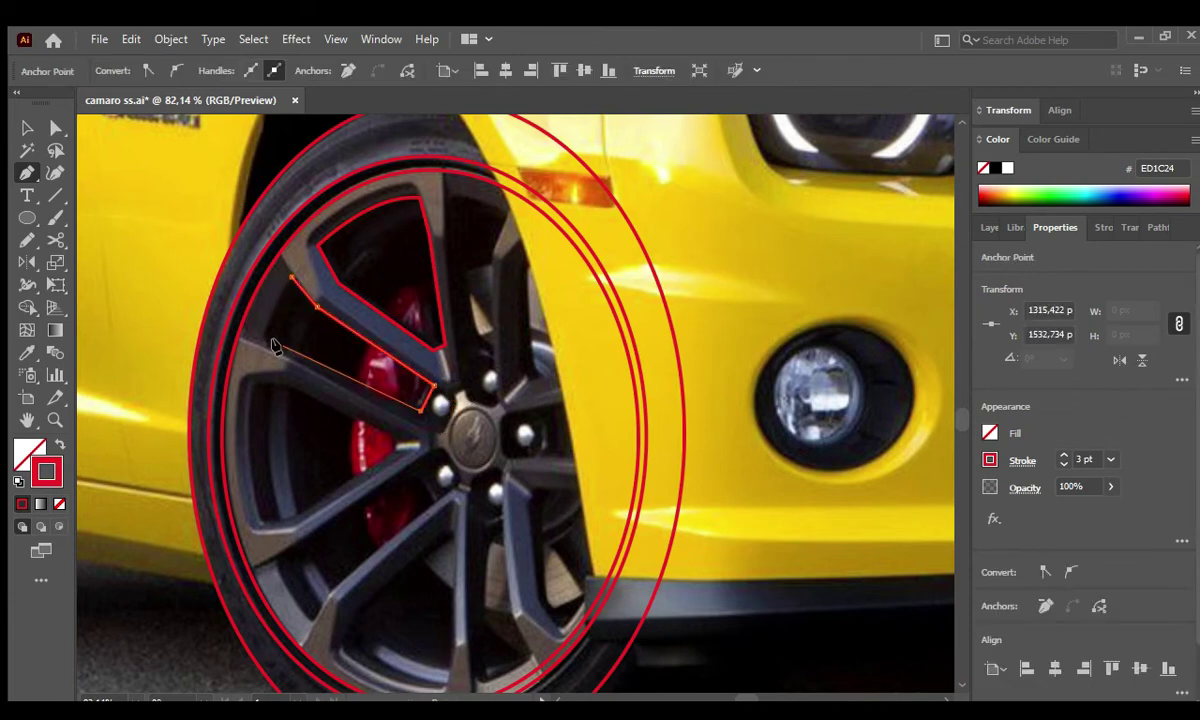
click(290, 279)
drag(252, 384, 291, 388)
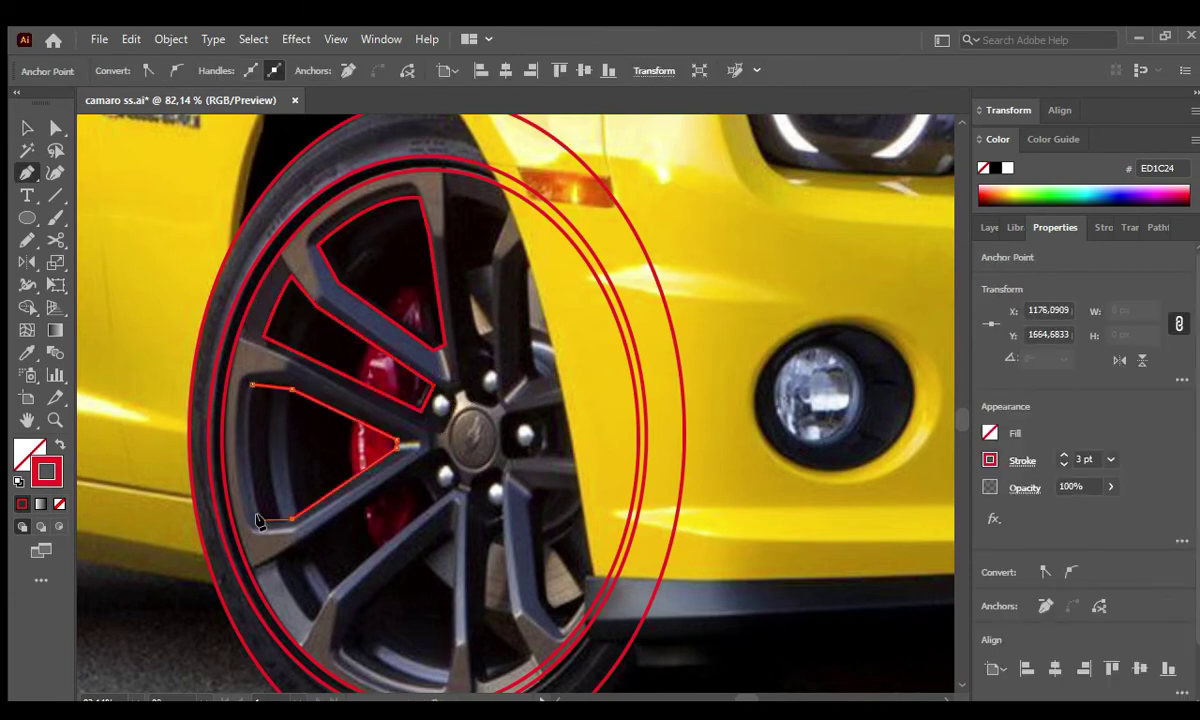
click(252, 384)
drag(282, 556, 308, 540)
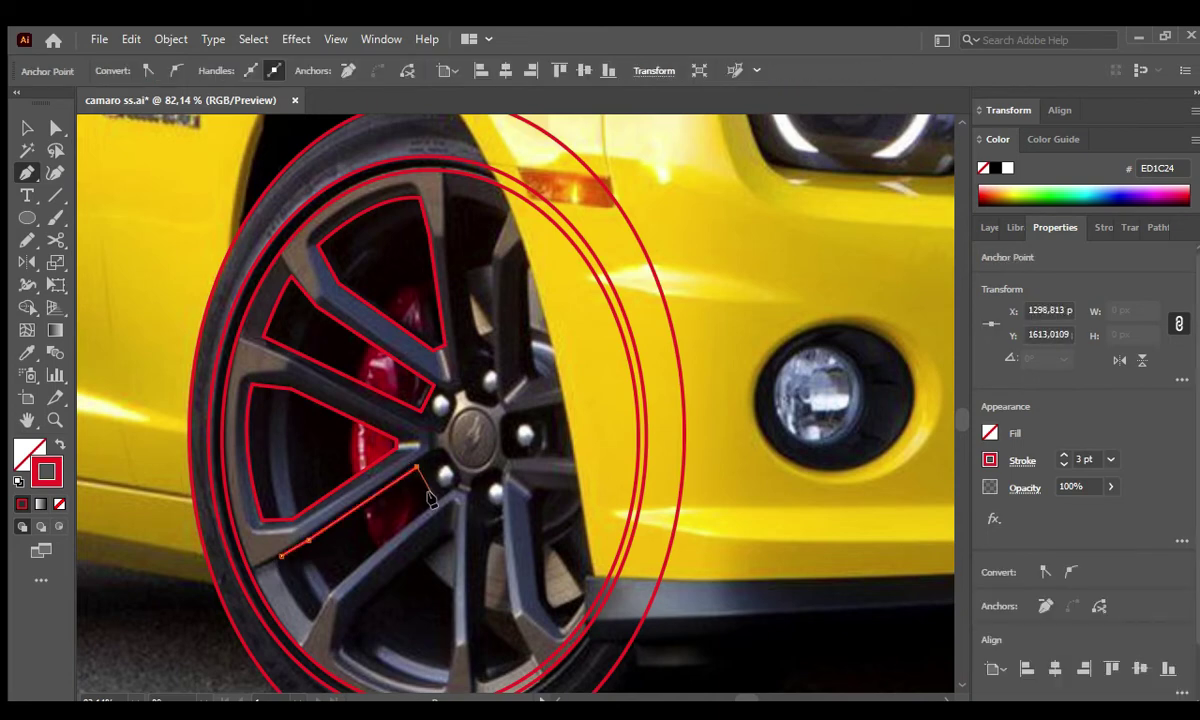
click(282, 556)
Outline the lower-left, bottom and lower-right spoke gaps.
key(v)
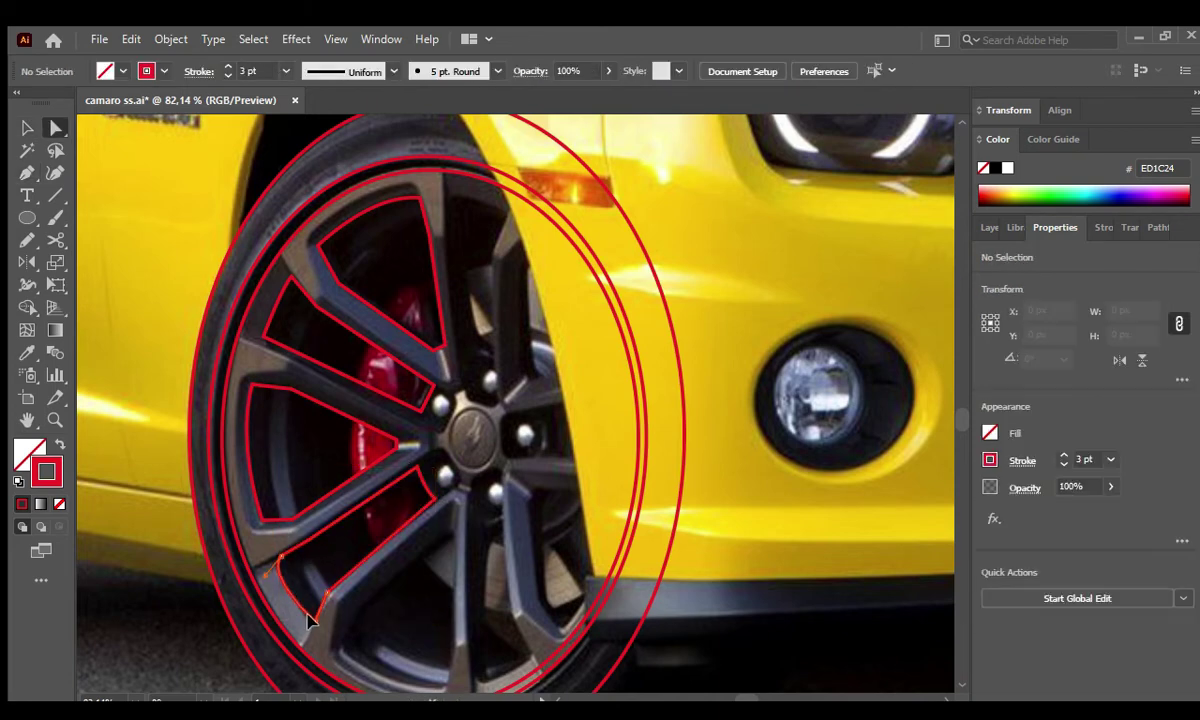
scroll(360, 550, down, 3)
click(305, 584)
click(320, 543)
click(416, 472)
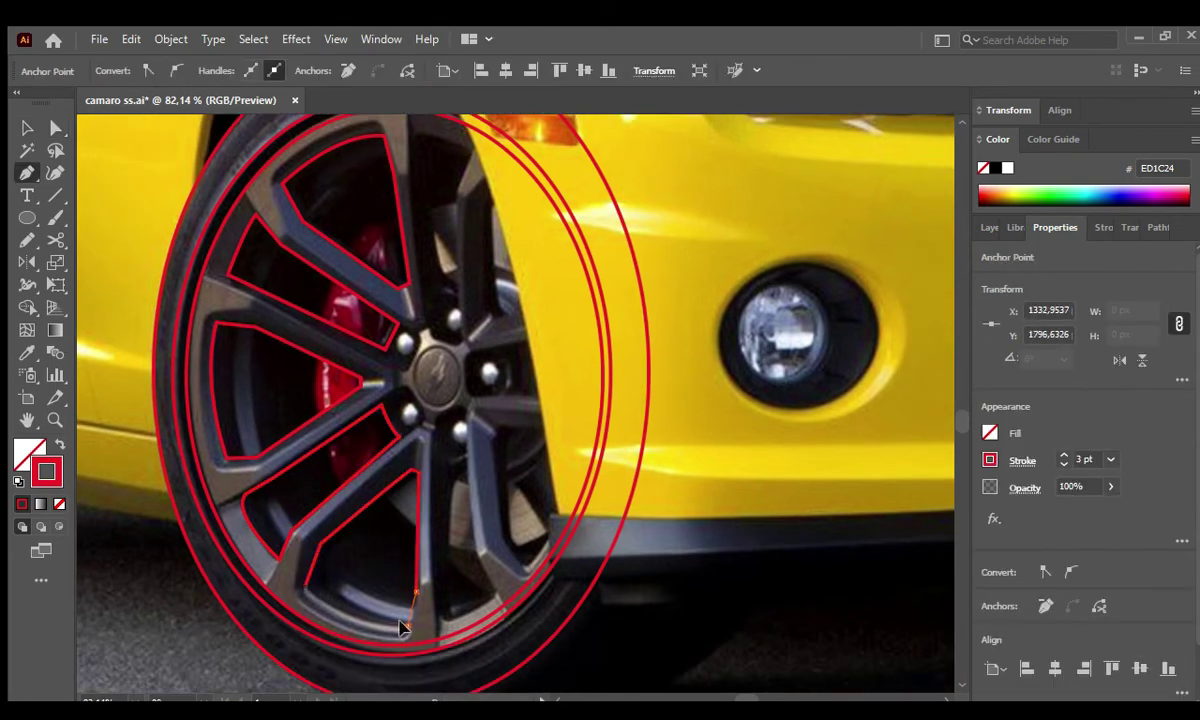
click(468, 462)
click(476, 550)
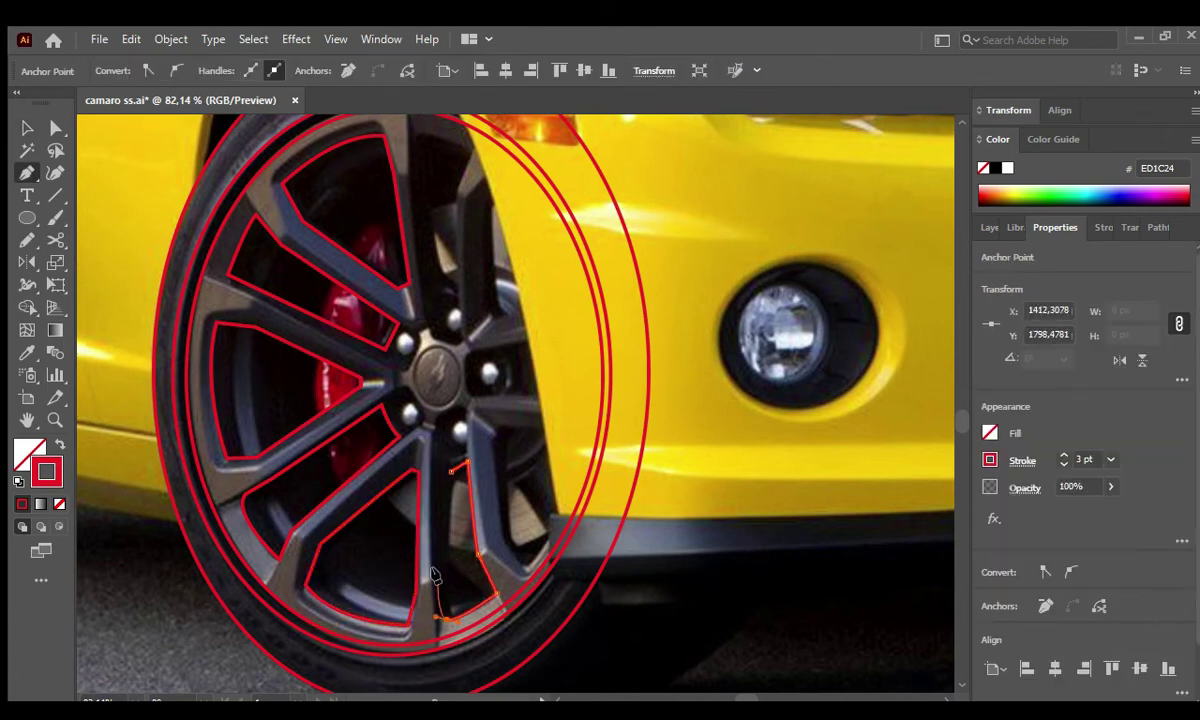
ctrl+click(447, 473)
click(500, 427)
click(593, 433)
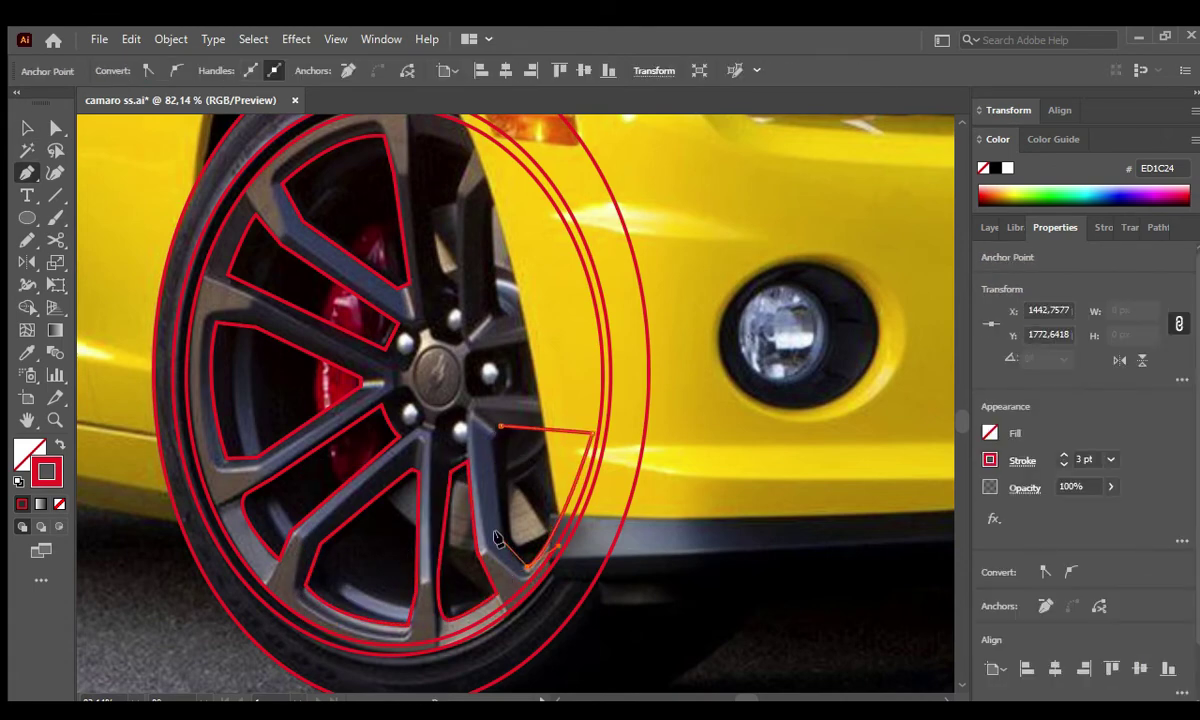
click(500, 428)
ctrl+click(447, 495)
scroll(447, 495, up, 2)
Outline the right-side, wedge-shaped and upper spoke gaps.
click(585, 411)
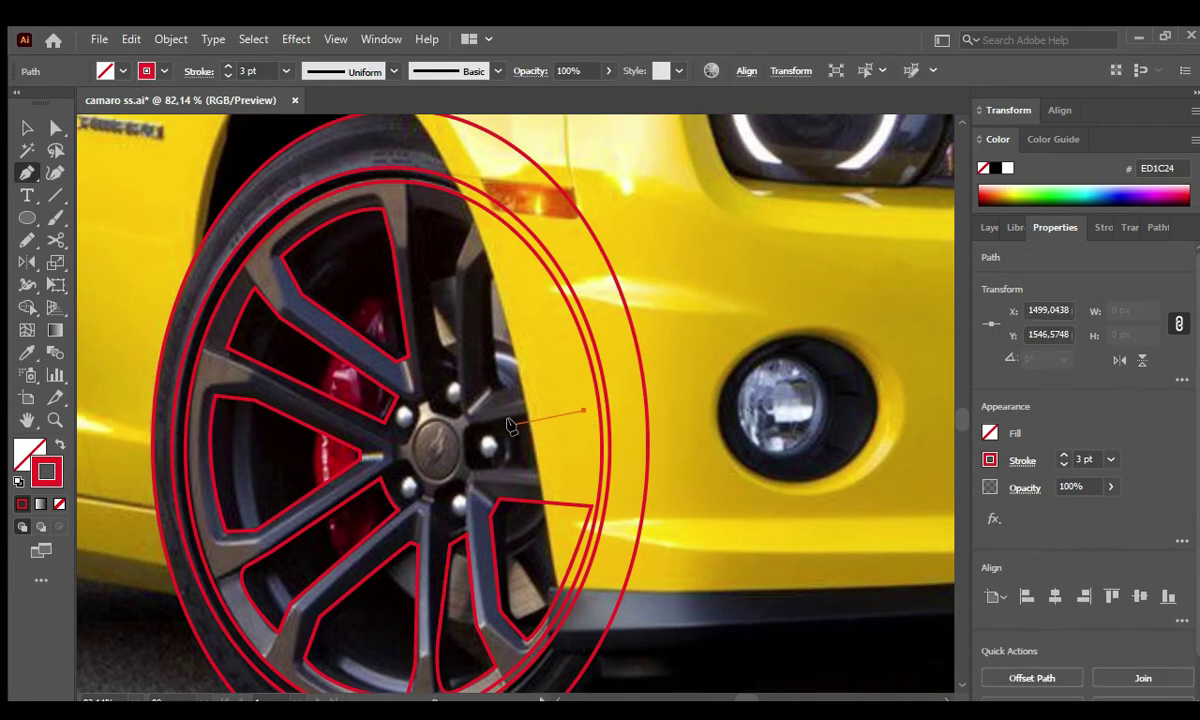
click(512, 424)
click(586, 472)
click(585, 412)
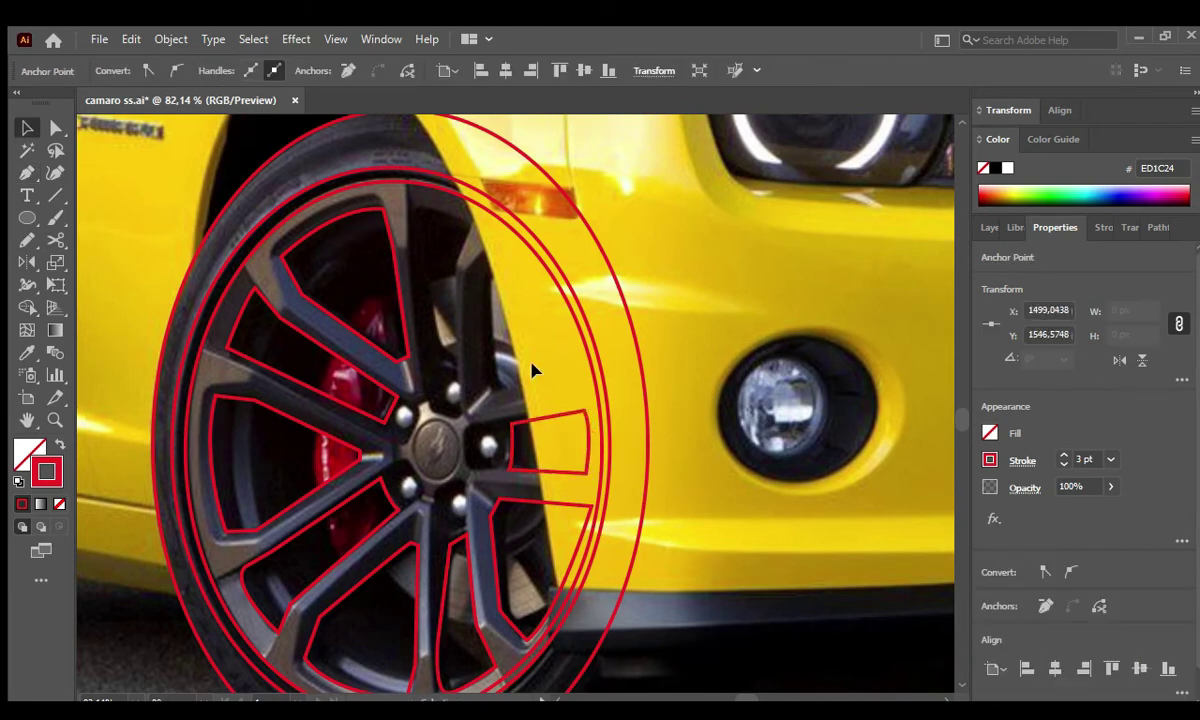
click(487, 384)
click(490, 275)
click(512, 245)
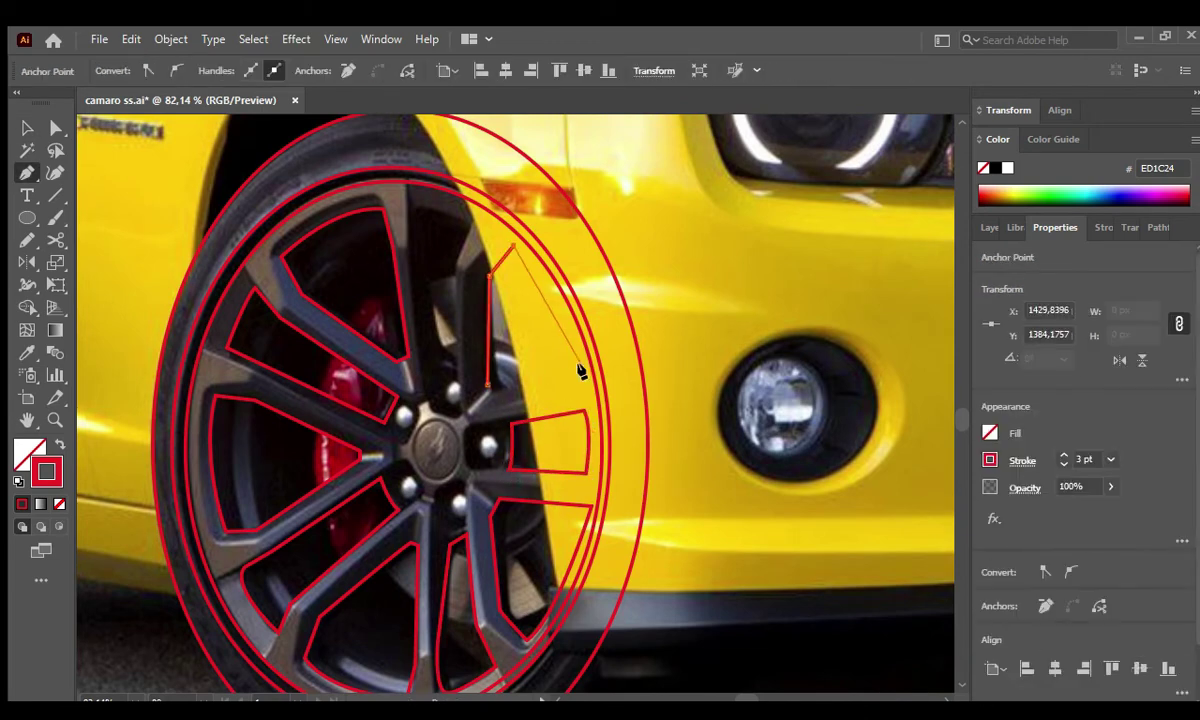
click(487, 387)
click(421, 209)
drag(470, 224, 450, 267)
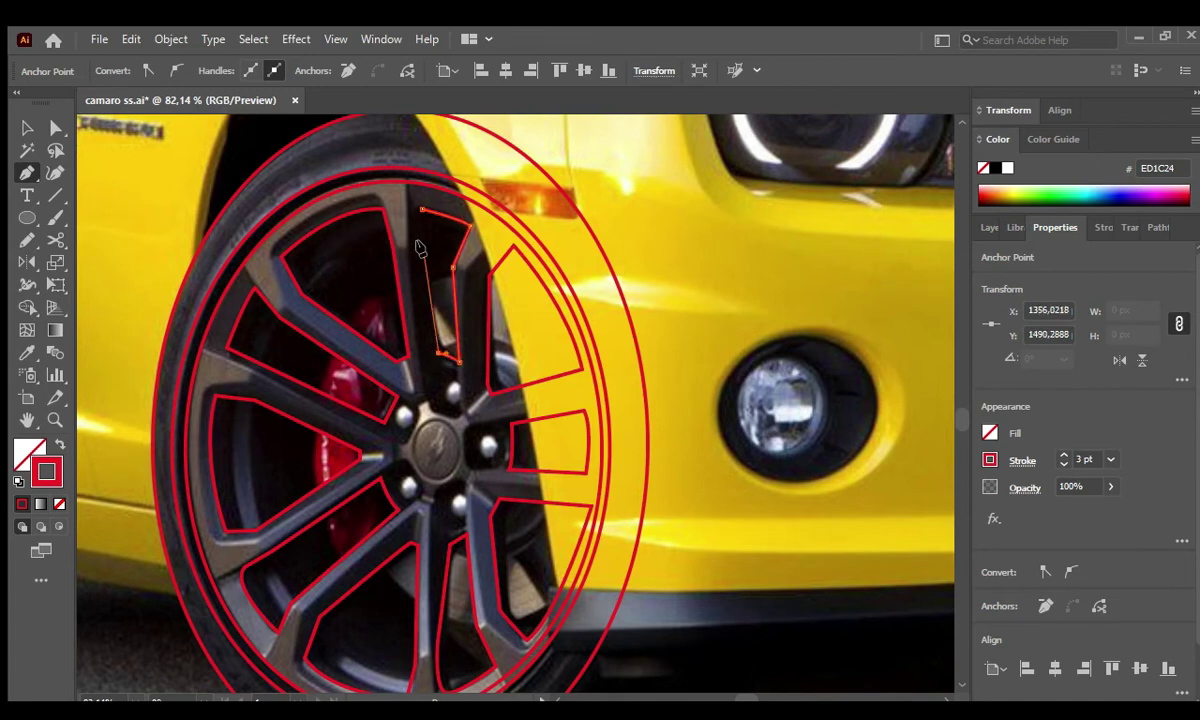
click(421, 209)
Select all wheel paths and combine them into a compound path with Ctrl+8.
key(v)
click(405, 175)
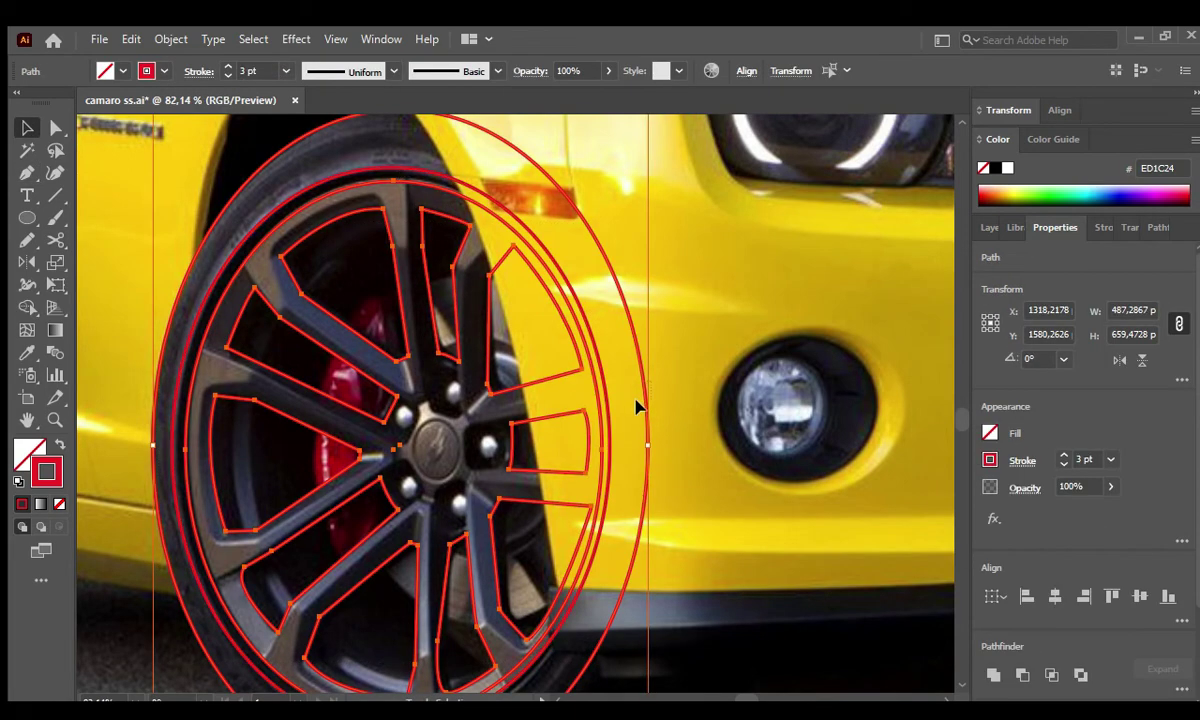
key(ctrl+8)
click(421, 446)
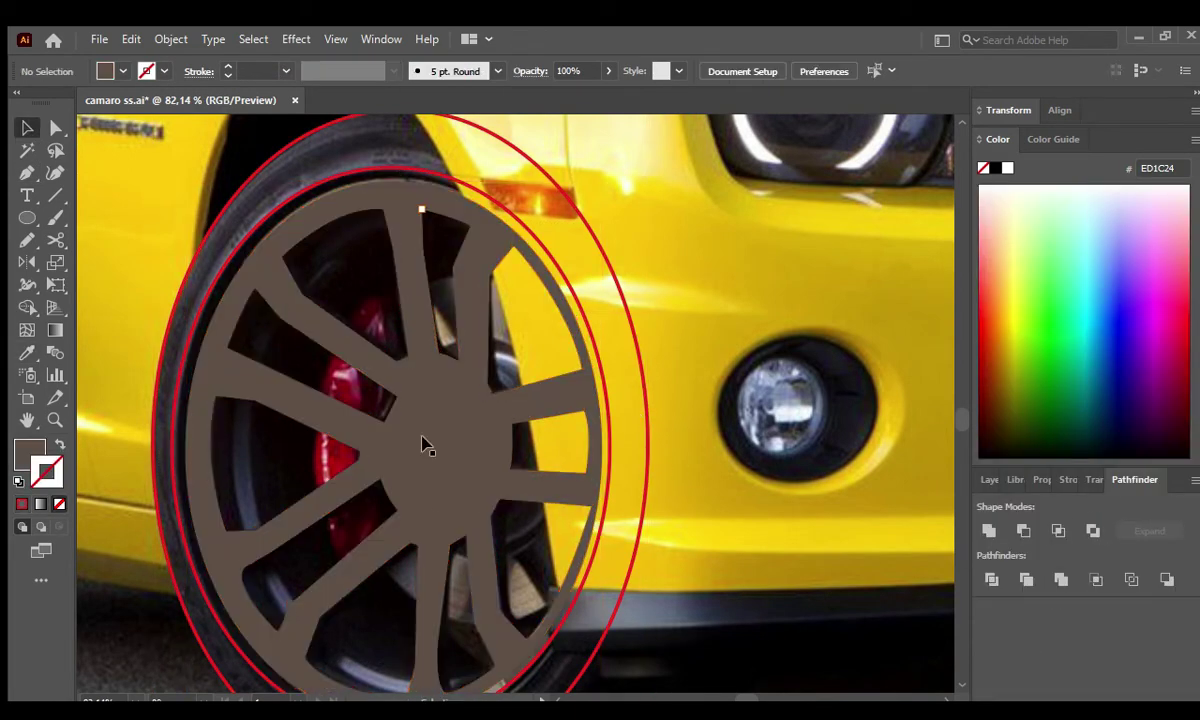
Draw a hub ellipse and swap the wheel shape back to red outlines.
drag(514, 551, 512, 549)
key(v)
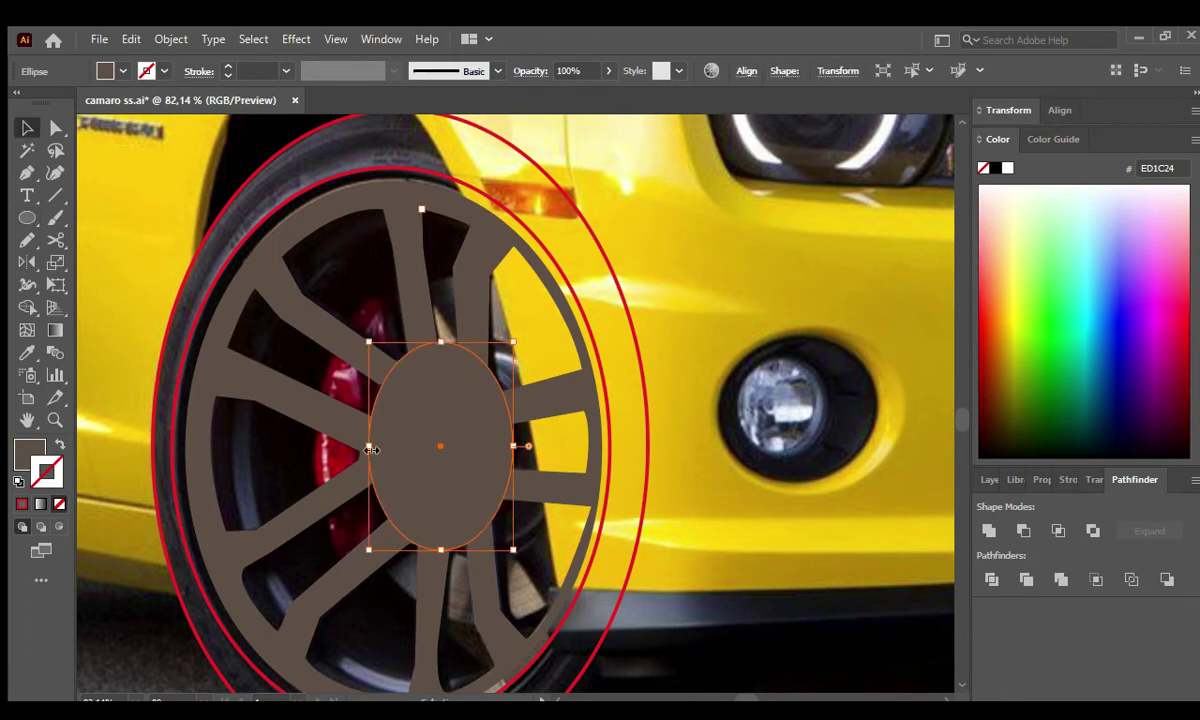
shift+click(536, 402)
key(ctrl+shift+a)
click(471, 469)
key(shift+x)
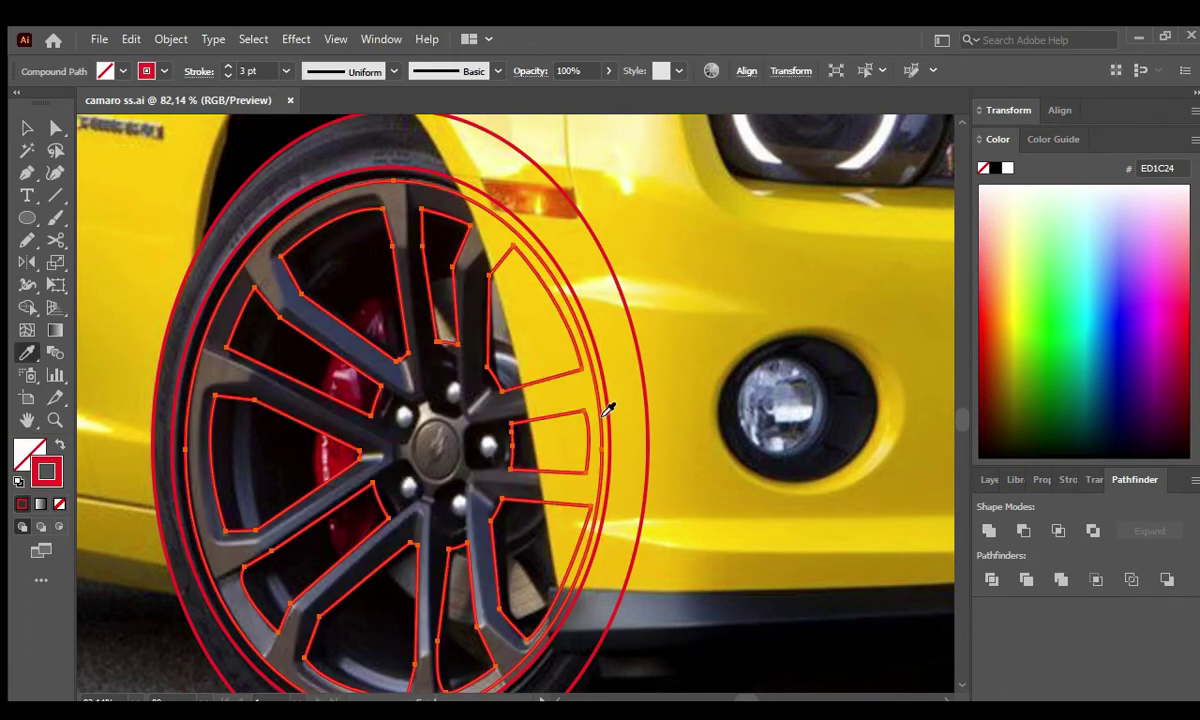
key(ctrl+shift+a)
key(ctrl+minus)
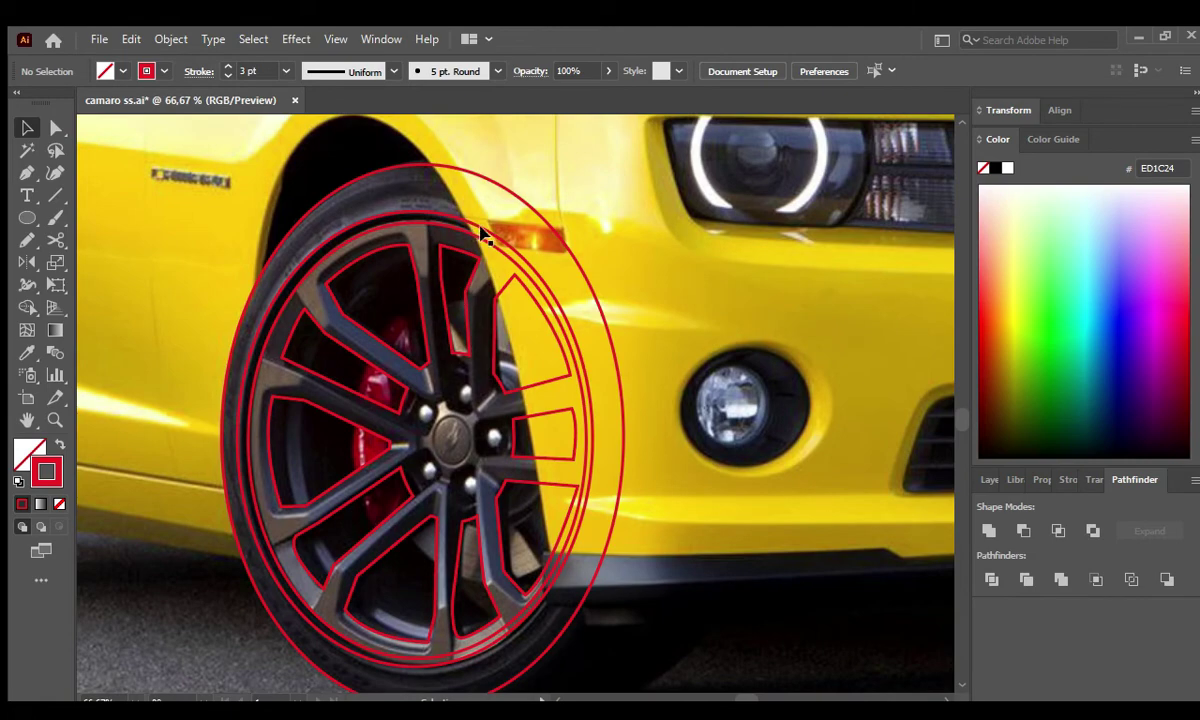
Move the centre ellipse onto the hub and shrink it around the lug nuts.
click(482, 233)
shift+click(383, 292)
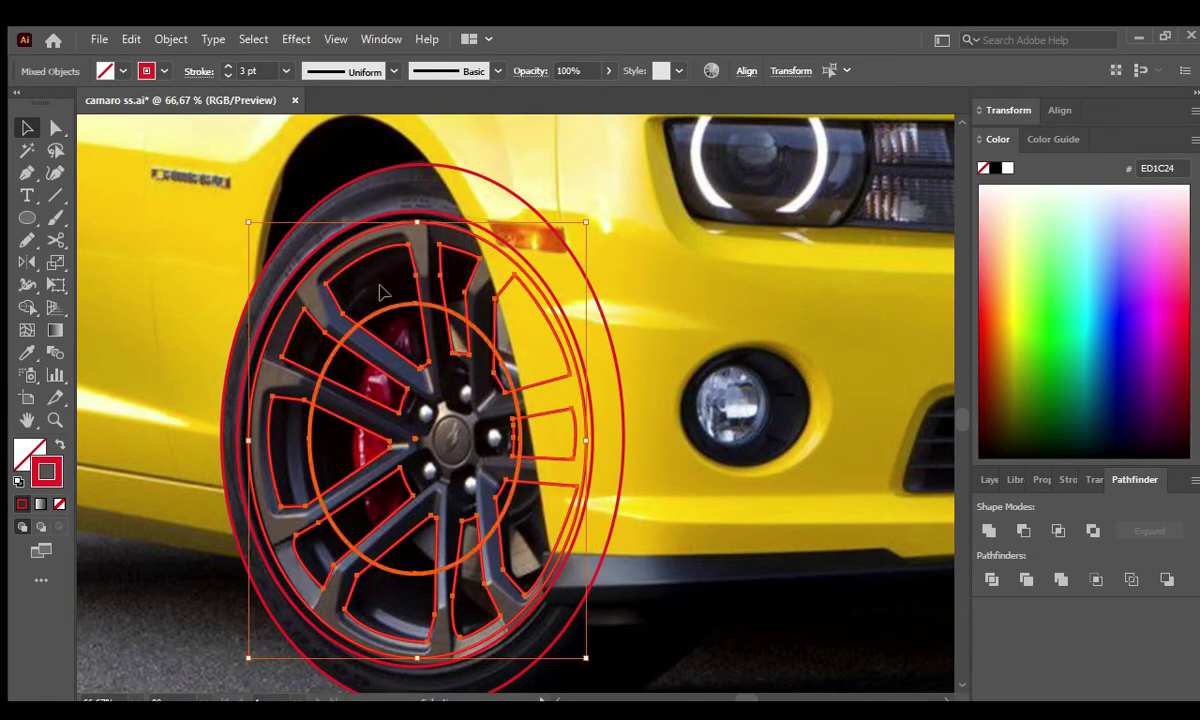
click(396, 313)
drag(396, 313, 490, 585)
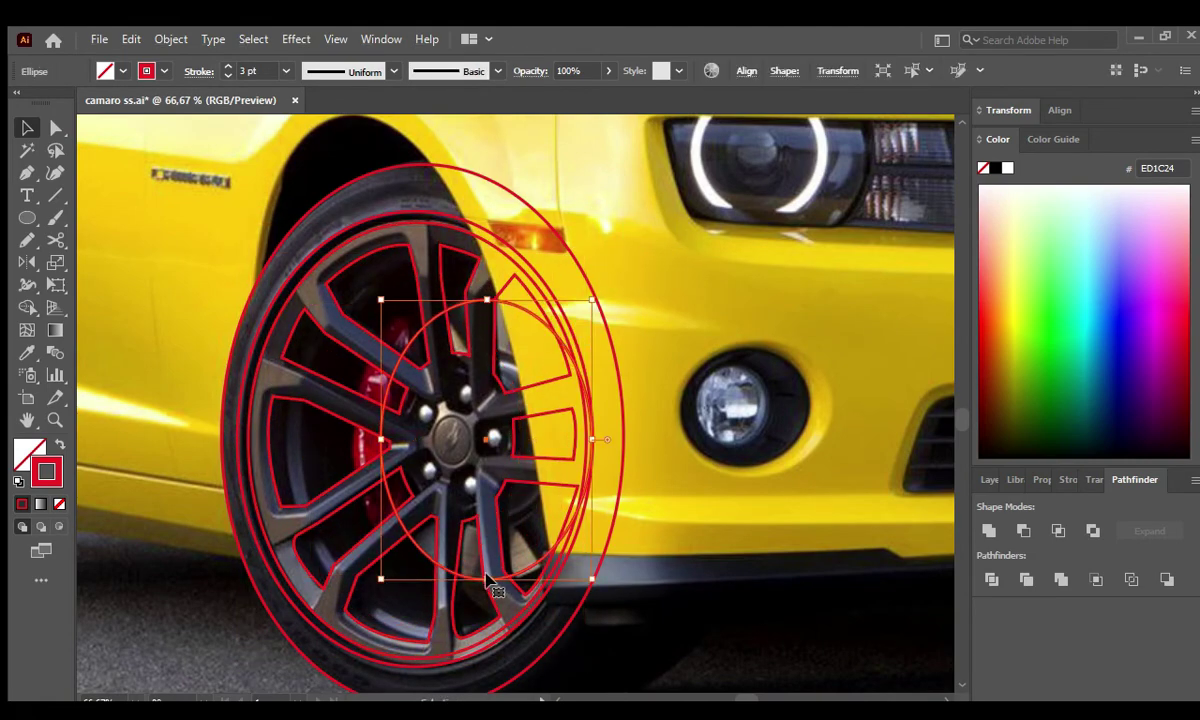
click(509, 327)
click(540, 316)
drag(592, 300, 562, 355)
Abandon a stray outline, resize the hub ellipse and frame the brake caliper area.
click(642, 463)
scroll(557, 491, up, 2)
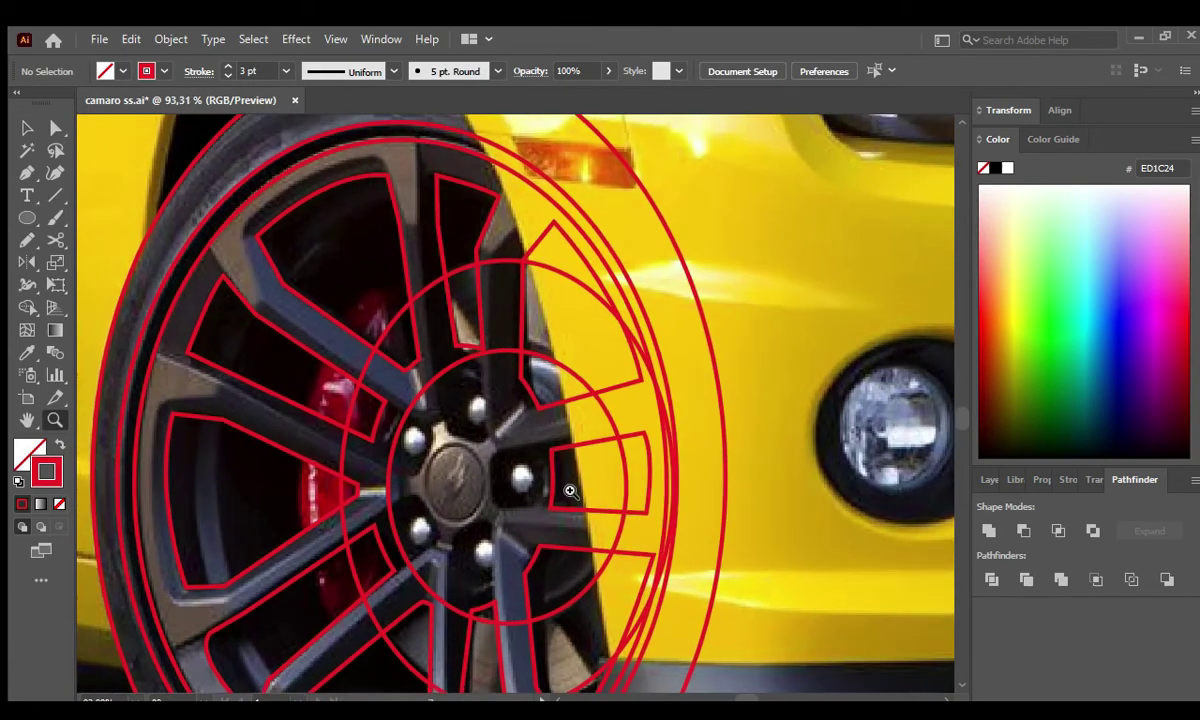
scroll(415, 397, down, 1)
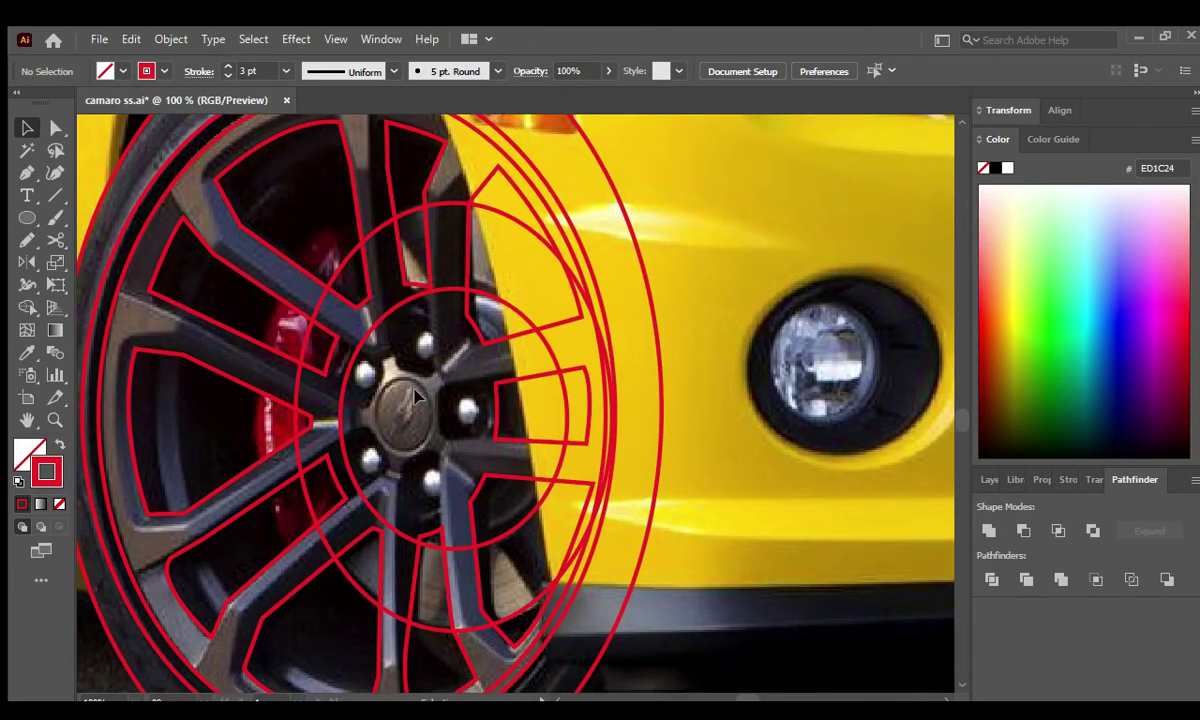
click(328, 222)
key(Escape)
key(v)
drag(362, 308, 328, 256)
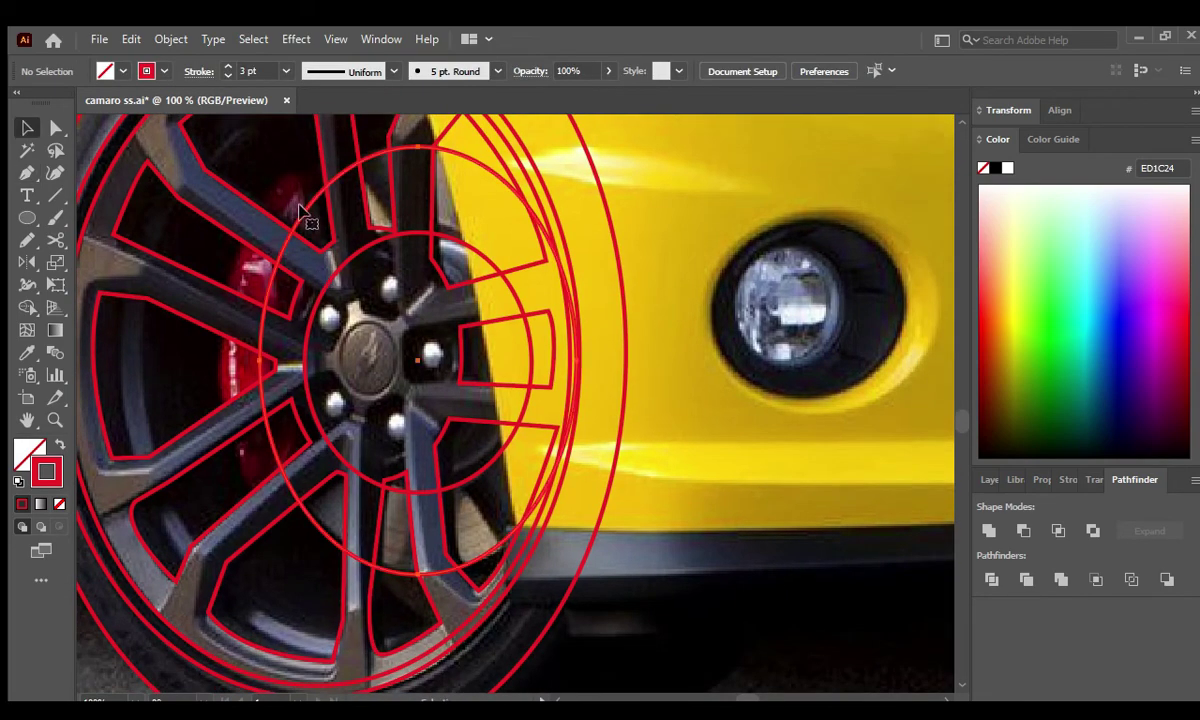
drag(260, 578, 214, 630)
scroll(214, 630, down, 2)
key(ctrl+shift+a)
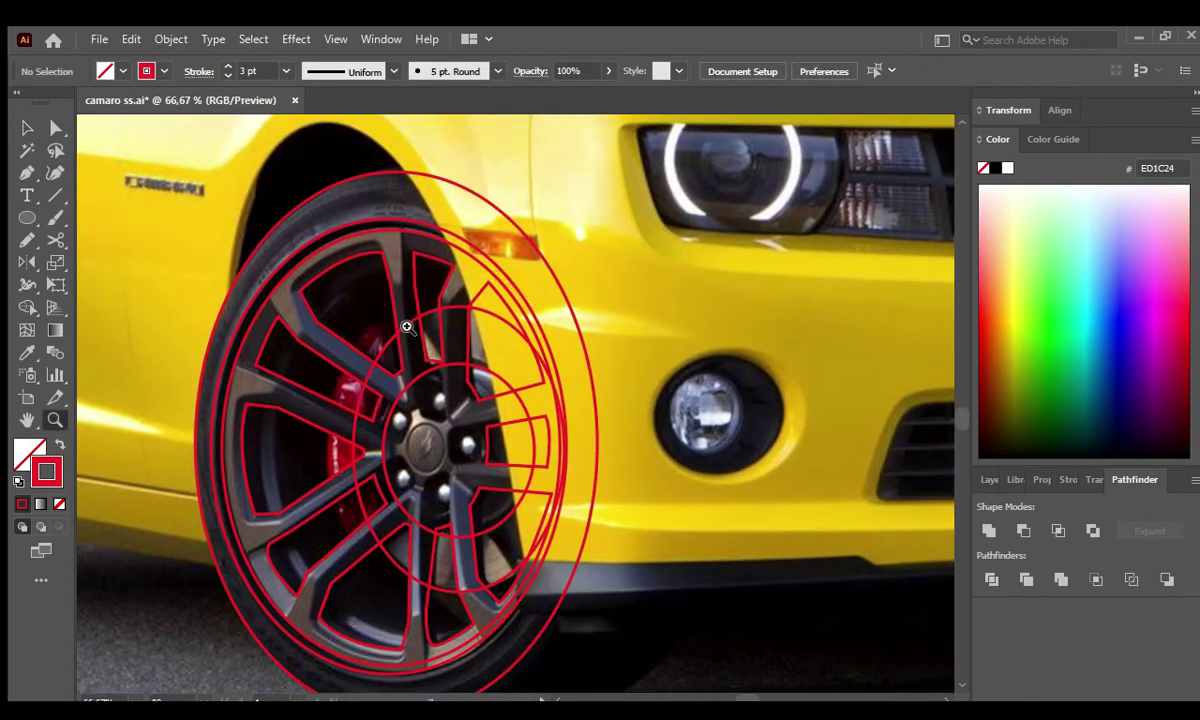
scroll(376, 313, up, 2)
Draw the brake caliper shape and fill it with the photo's dark red.
key(p)
click(386, 308)
click(409, 379)
click(391, 404)
scroll(385, 480, down, 1)
click(379, 448)
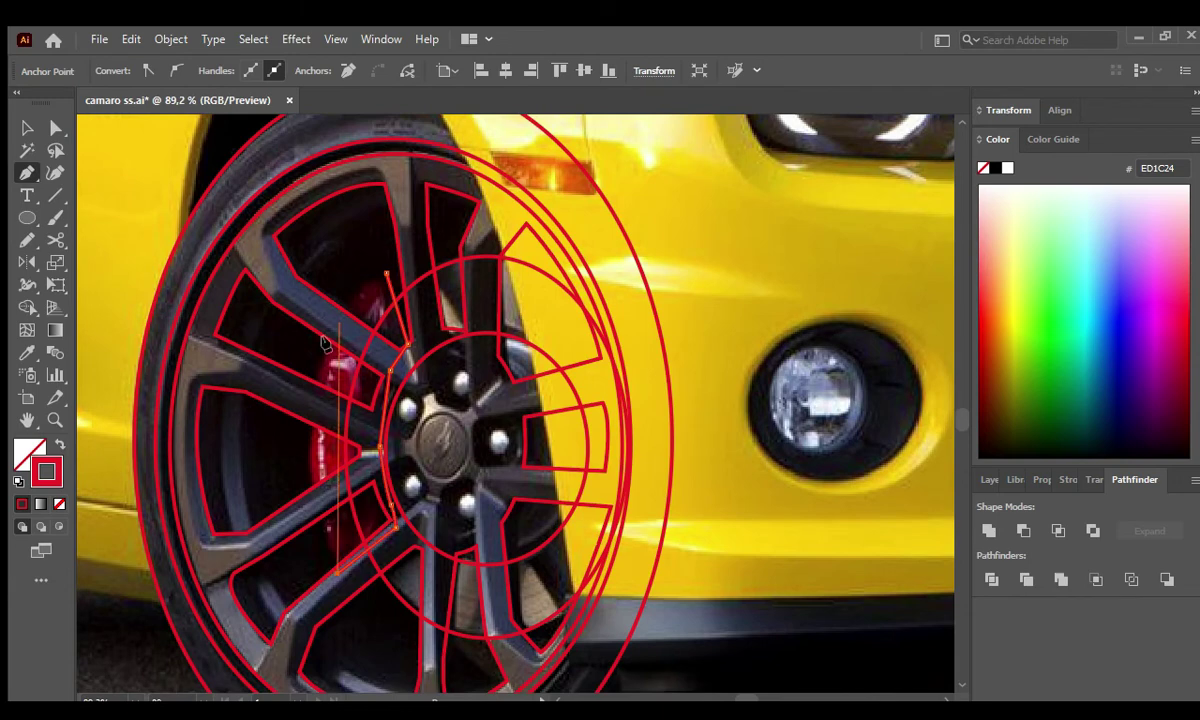
click(385, 275)
key(i)
click(335, 452)
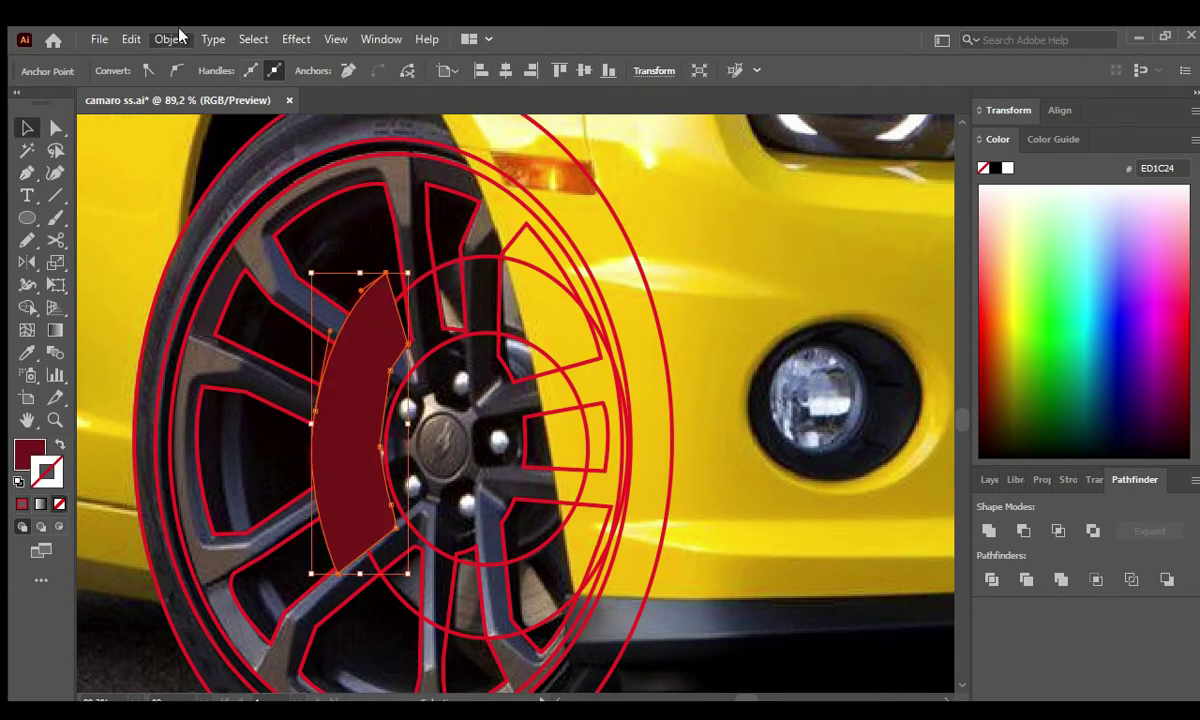
click(350, 248)
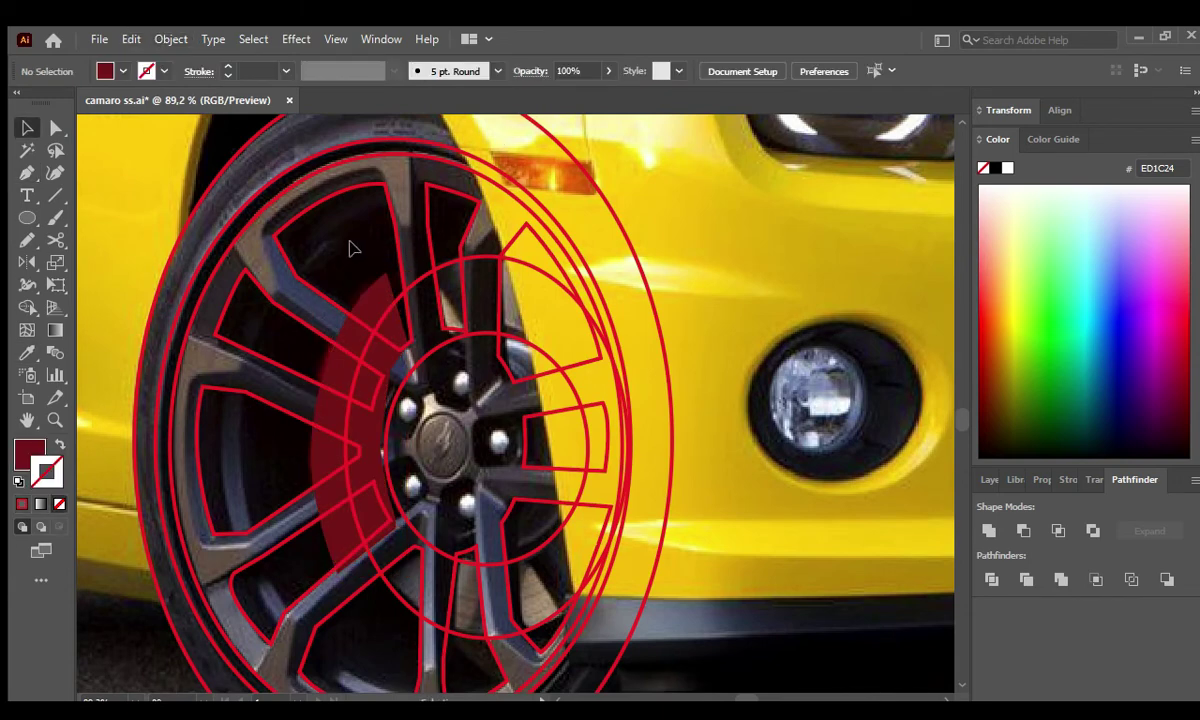
Merge the hub ellipse and spoke outlines into one brown compound path.
key(v)
click(378, 312)
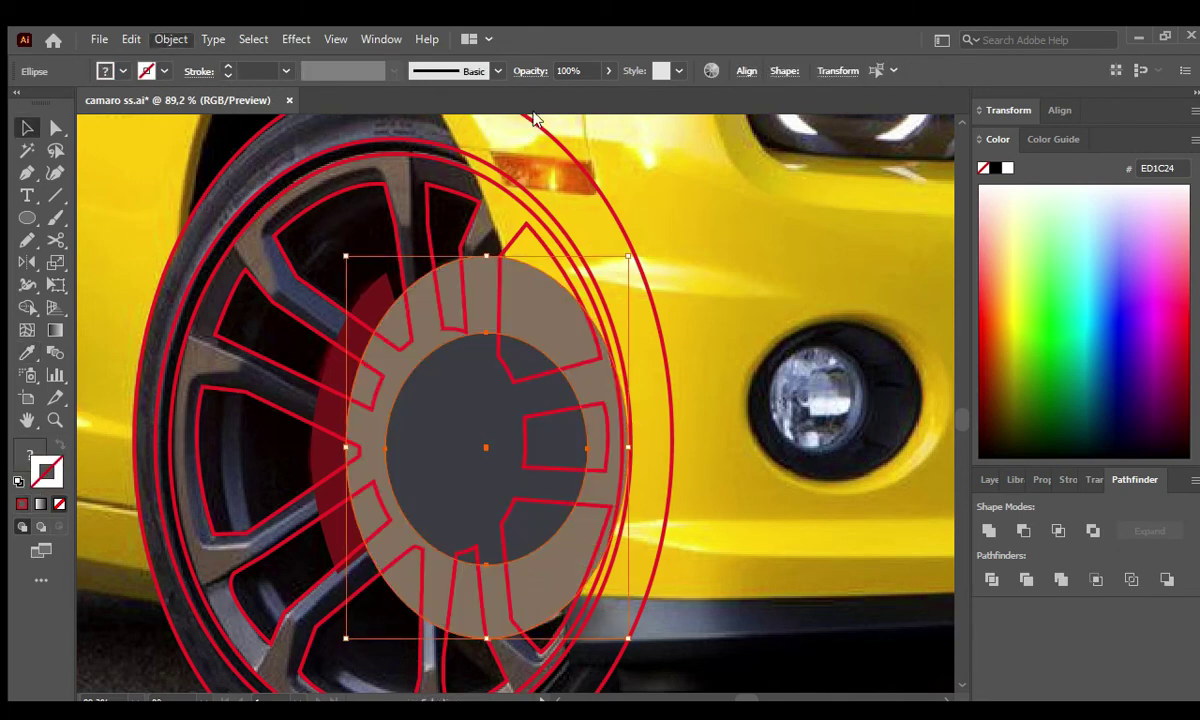
click(330, 228)
key(ctrl+8)
Add a smaller inner ellipse fitted to the rim and combine both ellipses into a ring.
click(281, 241)
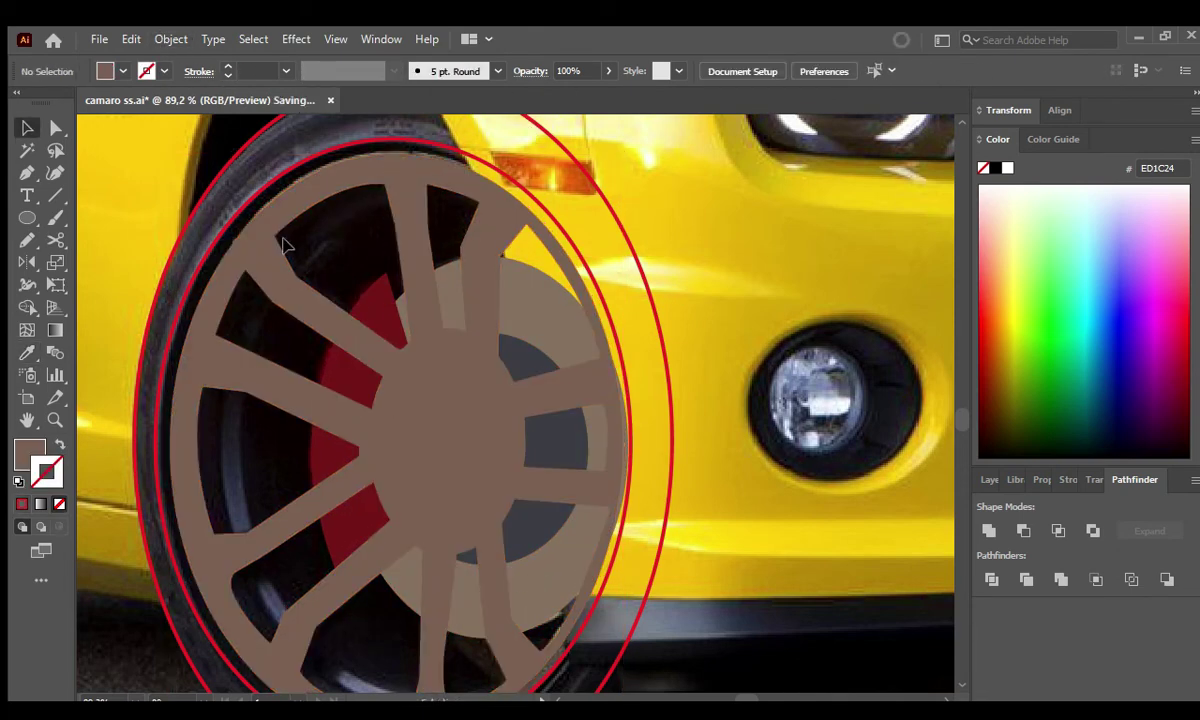
click(383, 370)
key(ctrl+minus)
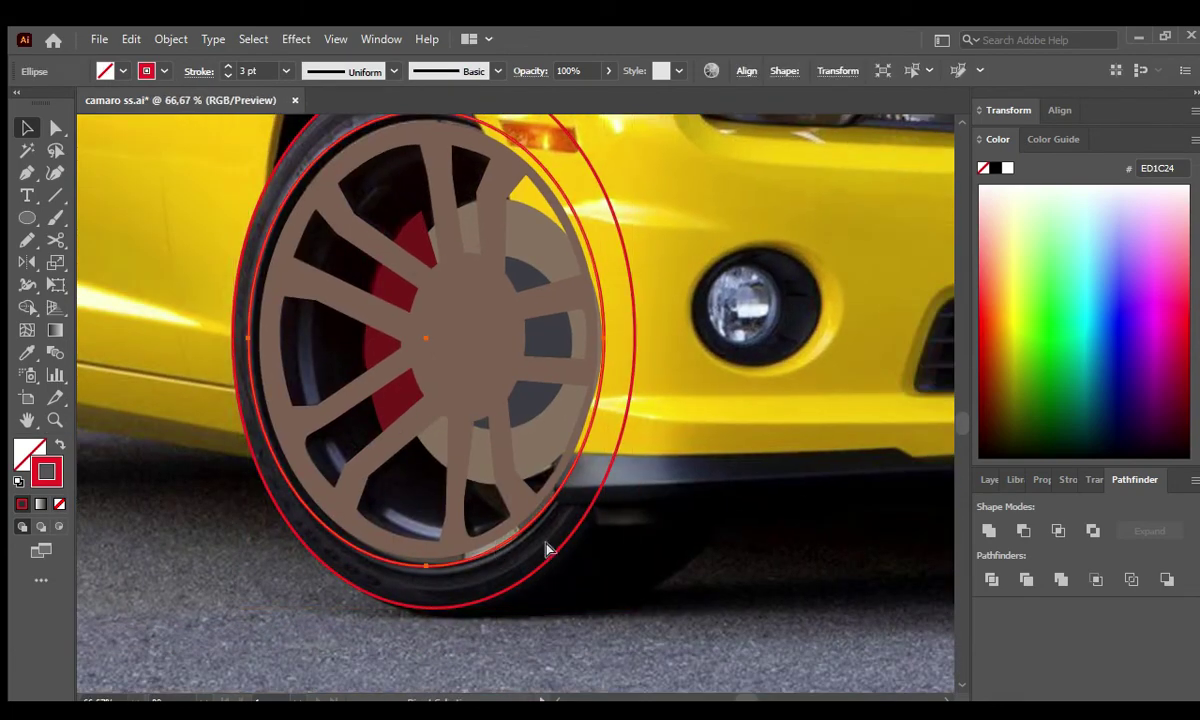
drag(297, 172, 556, 527)
drag(556, 349, 589, 352)
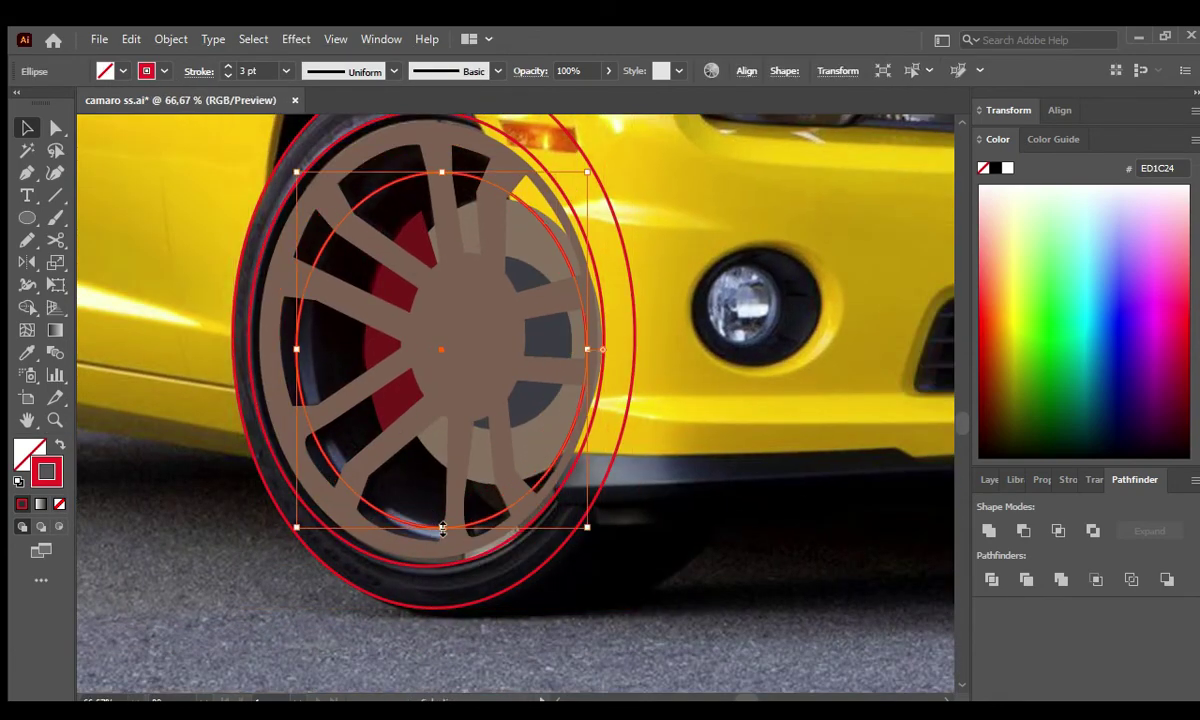
drag(426, 527, 440, 537)
drag(297, 349, 302, 354)
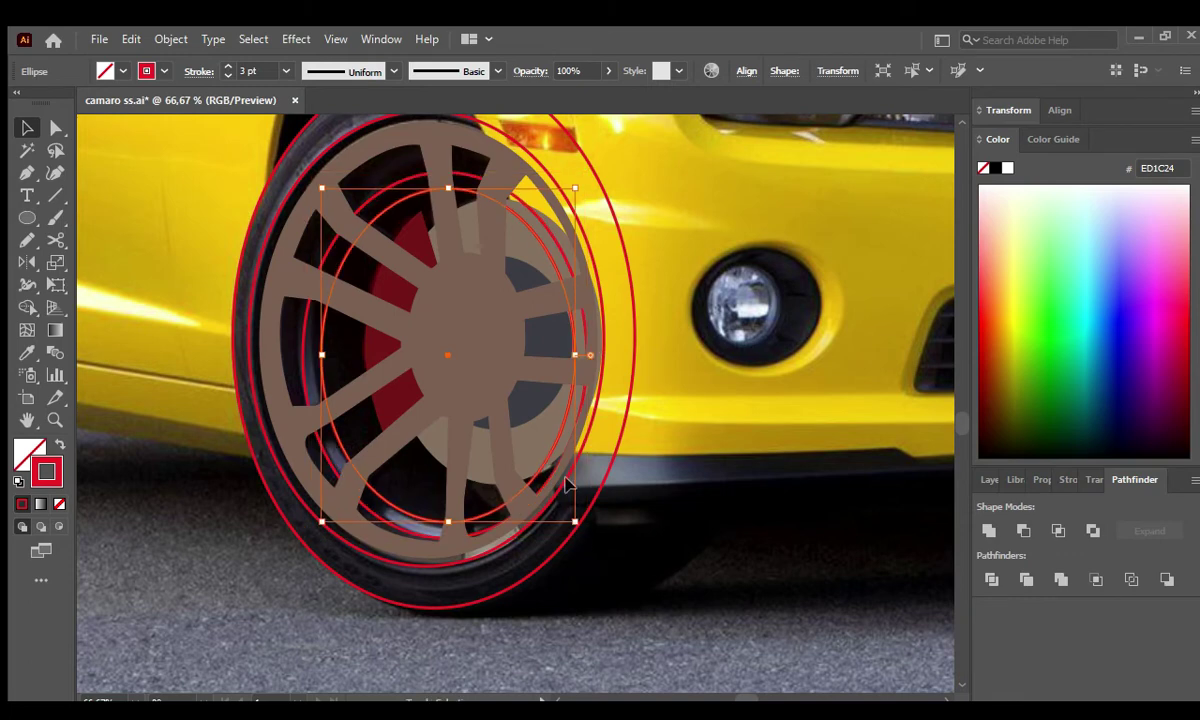
drag(587, 354, 575, 354)
key(ctrl+8)
Cut the ring down to a pale grey inner-rim crescent with a Pathfinder cutting shape.
key(p)
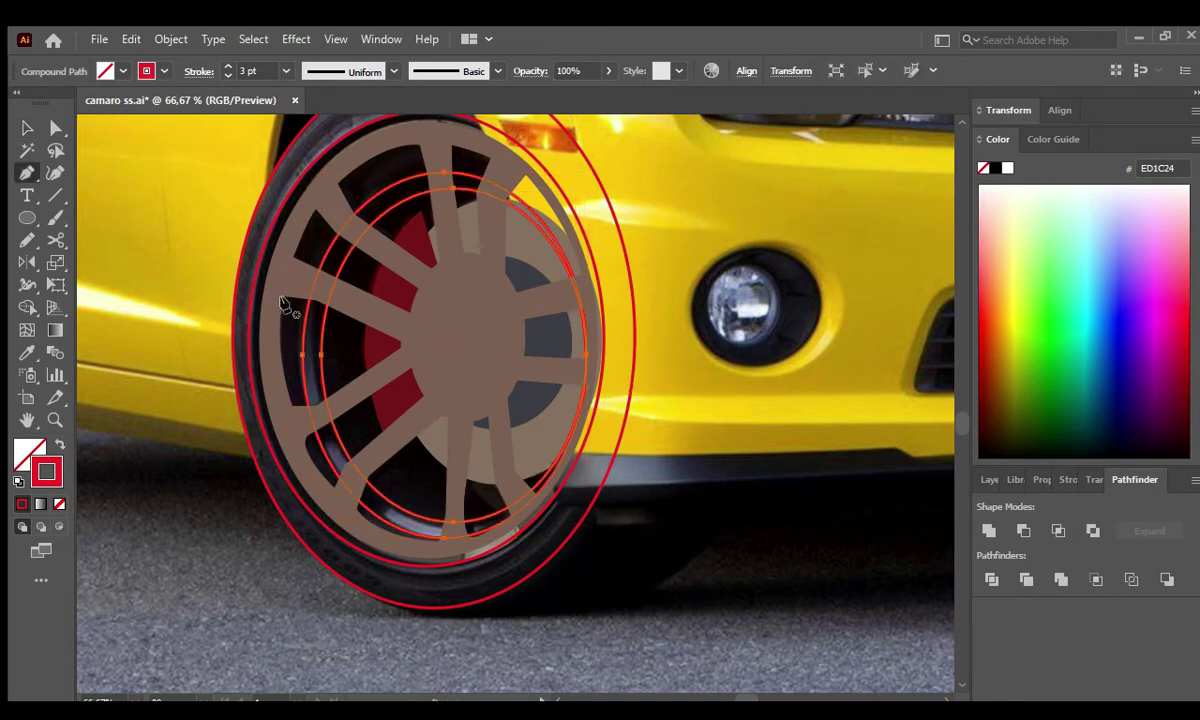
click(293, 304)
click(420, 140)
click(293, 304)
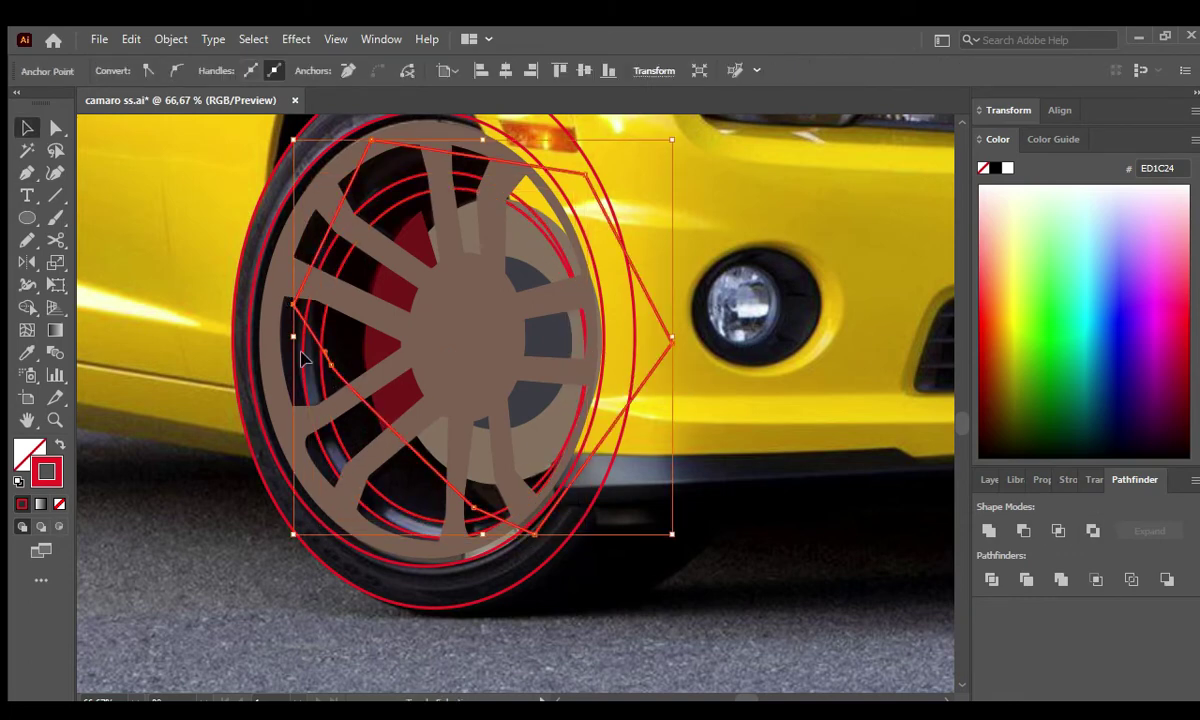
click(1023, 530)
key(v)
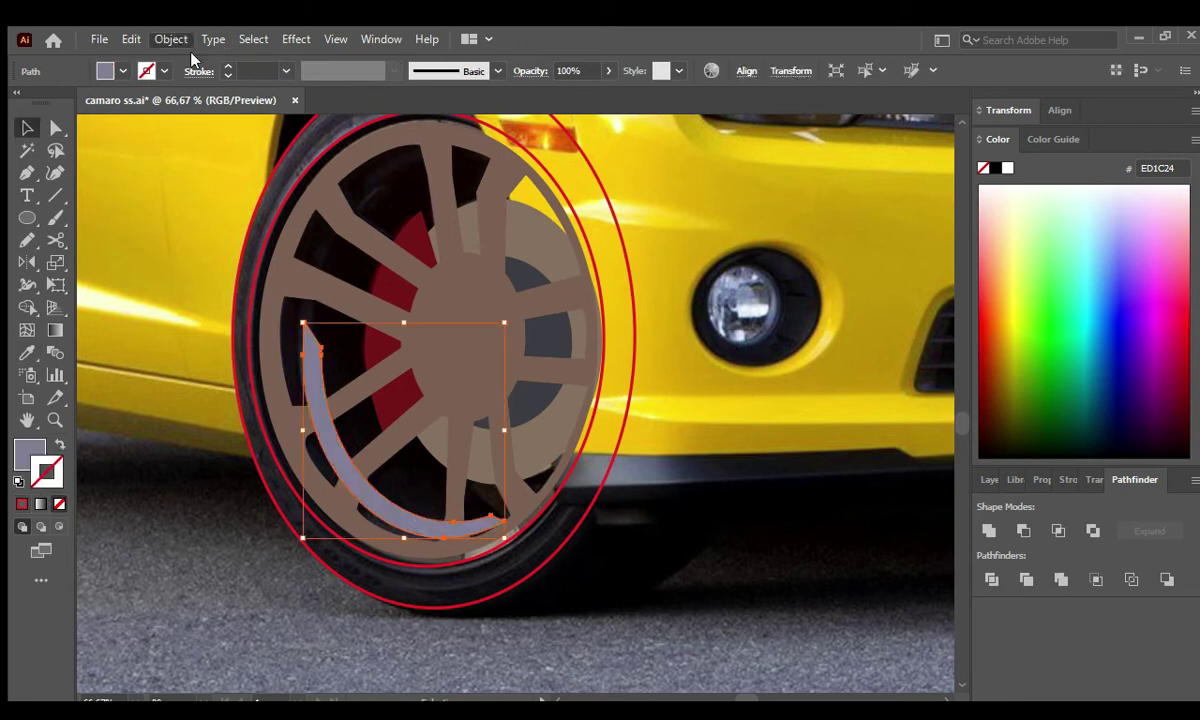
Fill the inner ellipse black, send it behind the spokes and stretch it to the tyre edge.
click(249, 429)
key(shift+x)
key(ctrl+shift+[)
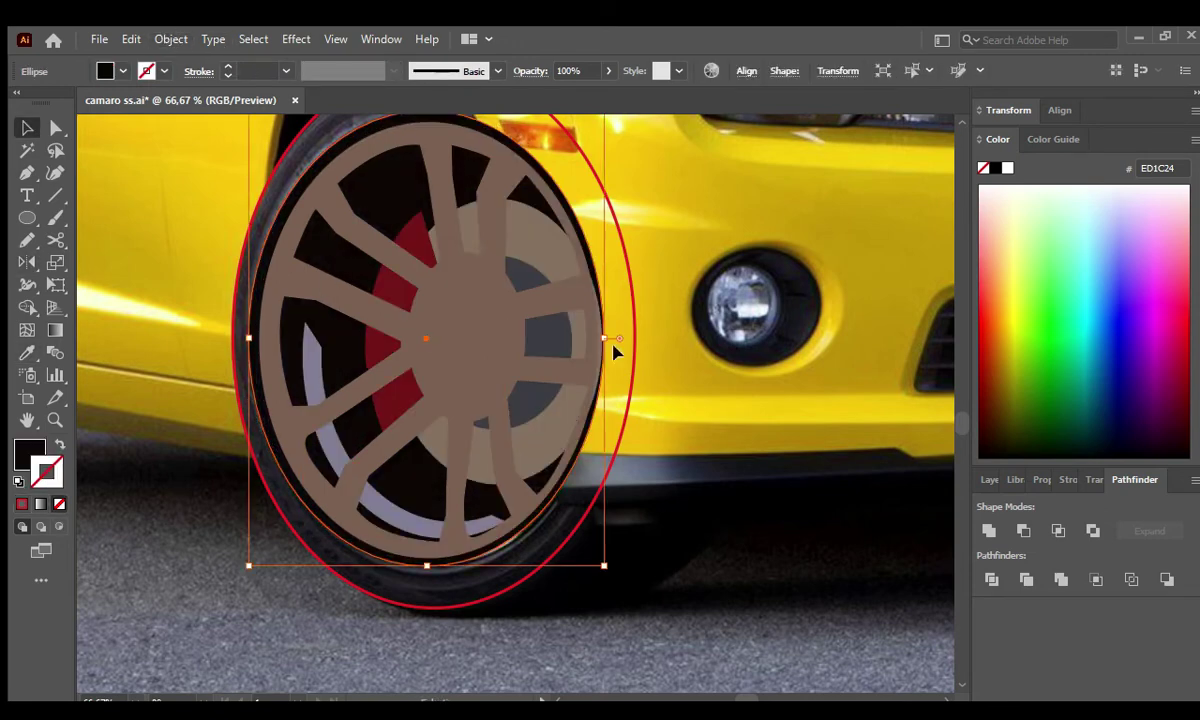
drag(604, 338, 610, 340)
drag(426, 565, 428, 566)
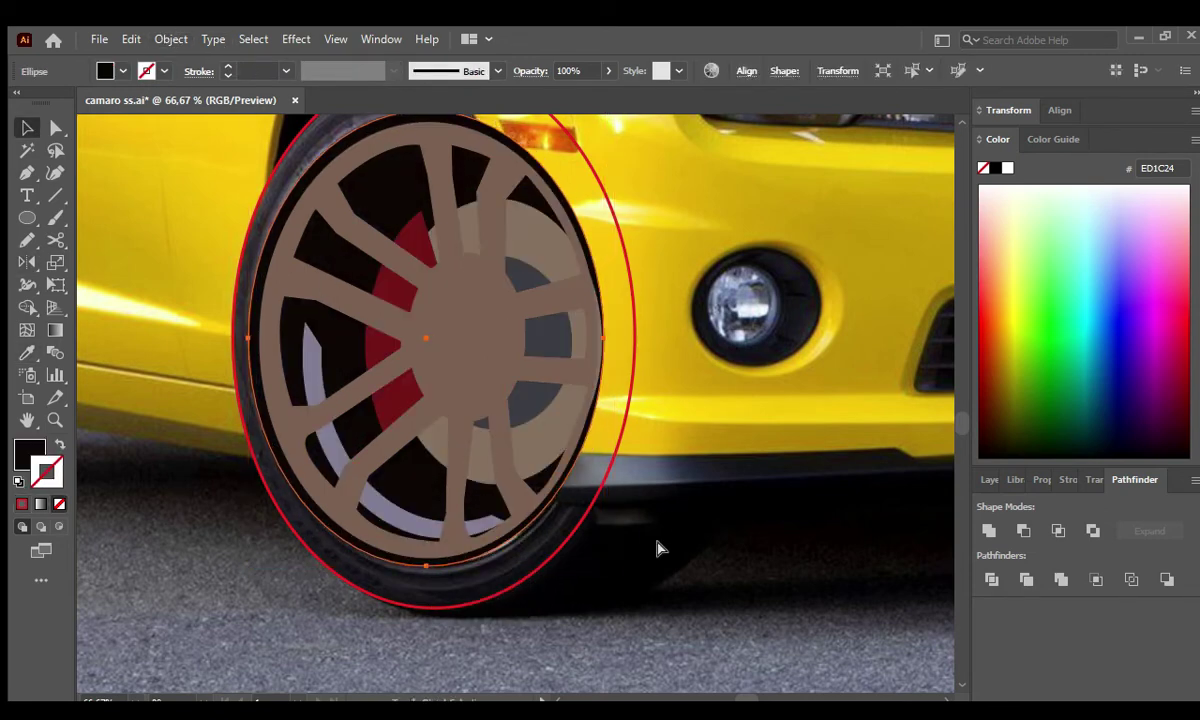
Hide the wheel artwork layer and make Layer 10 the active drawing layer.
click(707, 519)
key(ctrl+minus)
key(ctrl+minus)
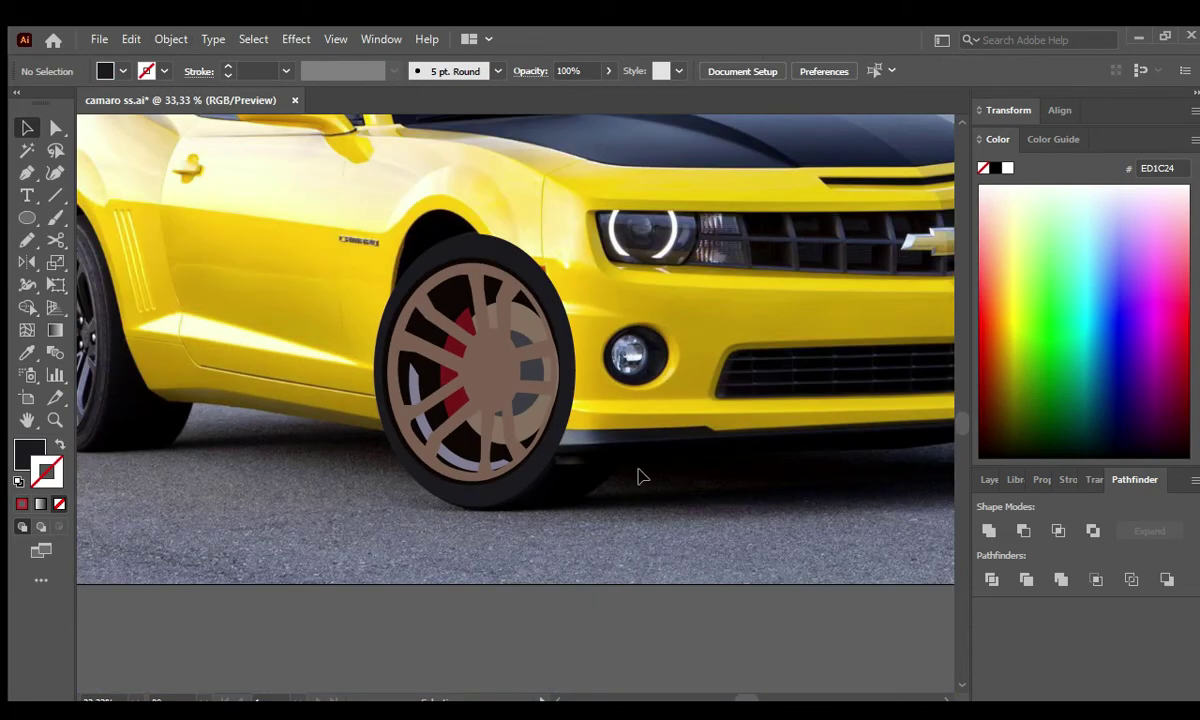
key(z)
drag(456, 260, 500, 262)
click(989, 479)
click(986, 257)
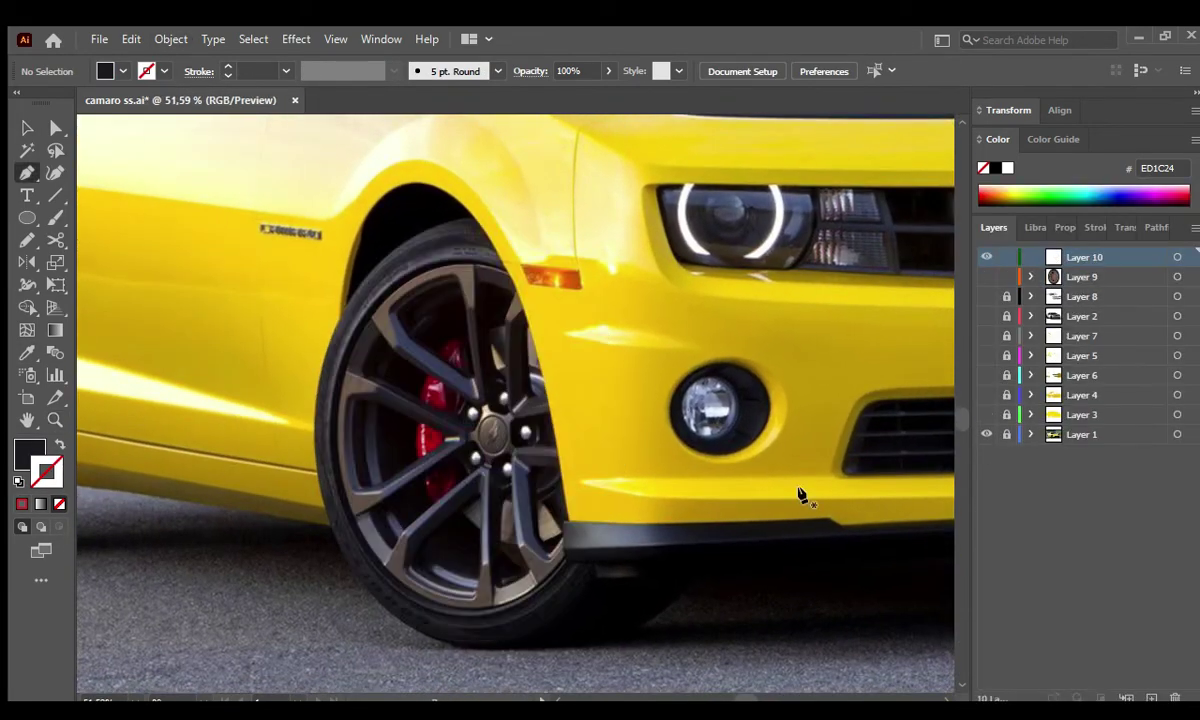
Draw a closed fender shape following the front wheel arch.
click(439, 187)
drag(529, 326, 562, 433)
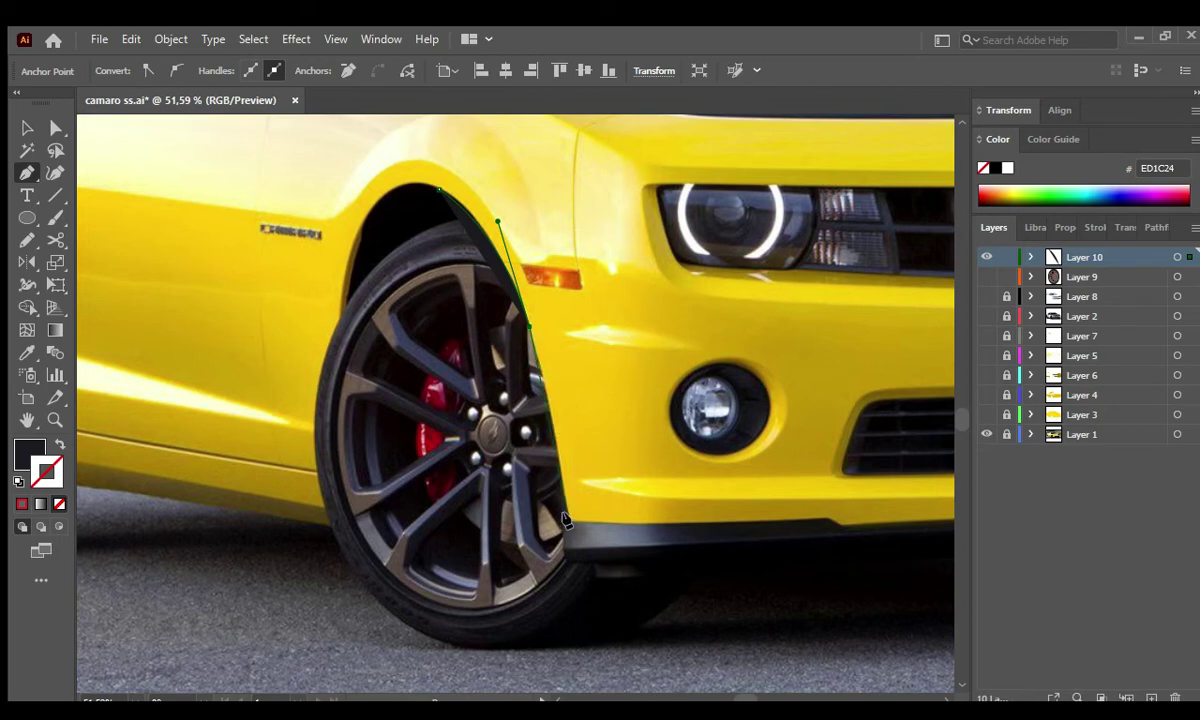
drag(565, 519, 573, 568)
click(568, 563)
click(670, 563)
click(638, 300)
click(555, 168)
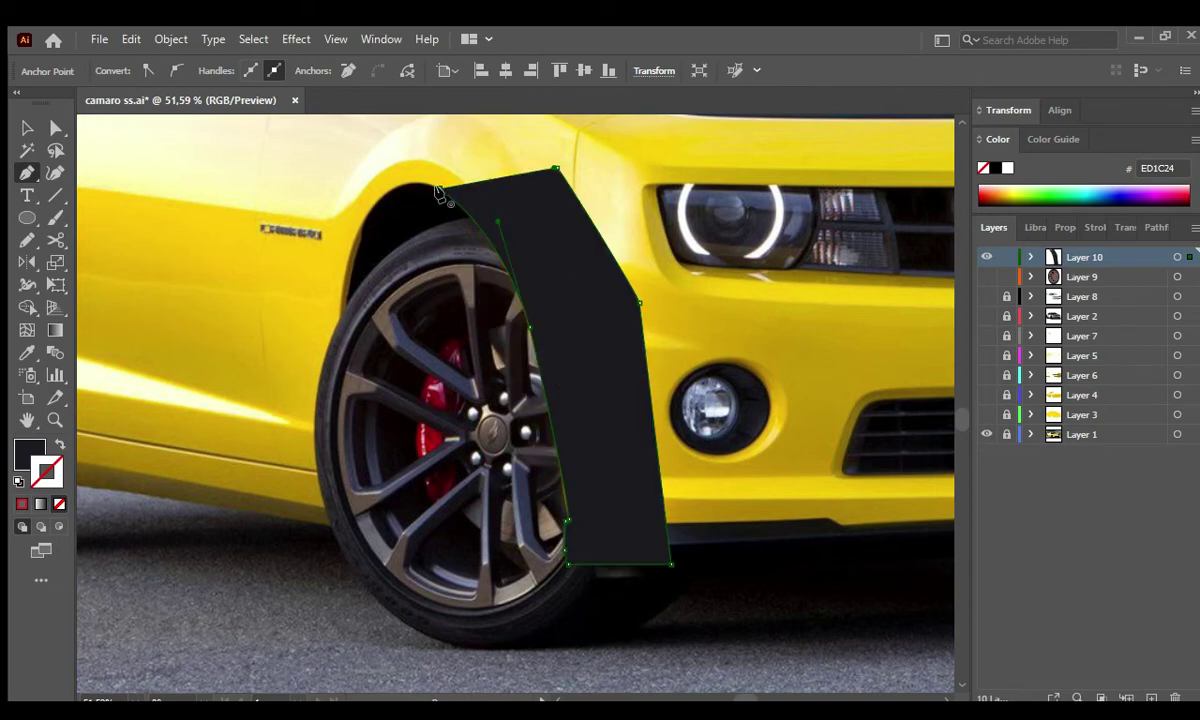
Move the fender shape from Layer 10 into Layer 9 with paste in front.
key(ctrl+x)
click(1081, 276)
click(986, 276)
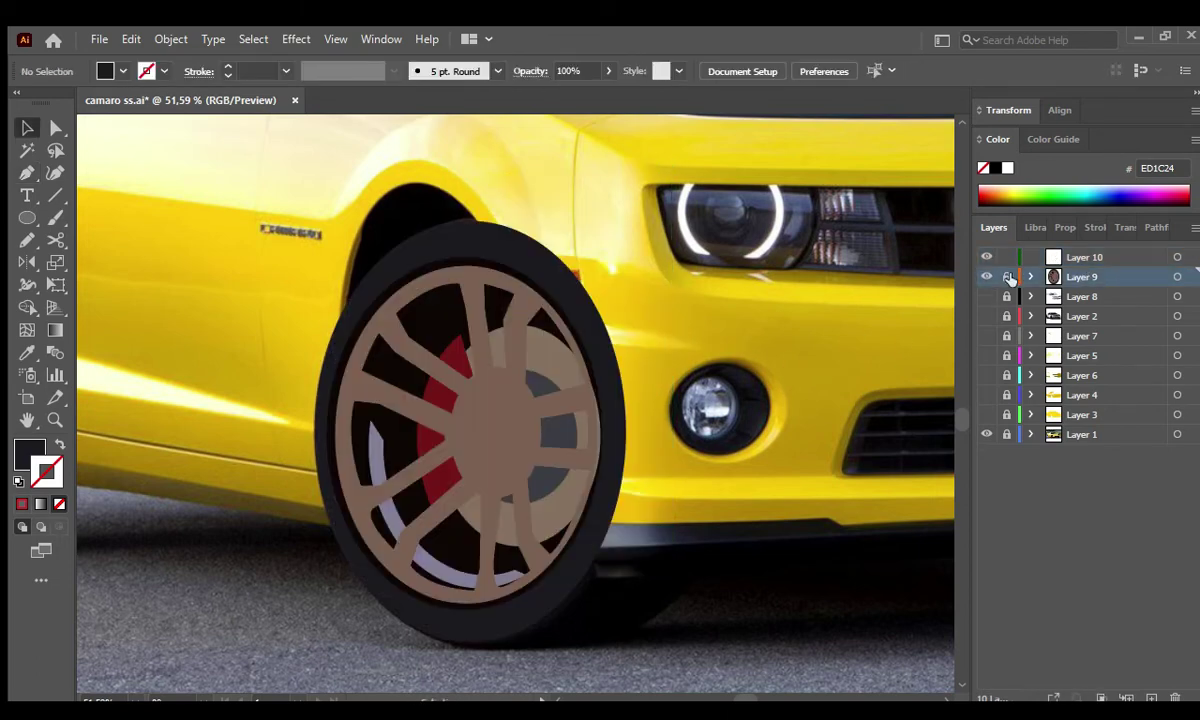
key(ctrl+f)
Lasso the wheel parts with the fender and subtract the fender using Minus Front.
click(594, 591)
key(q)
drag(259, 212, 580, 425)
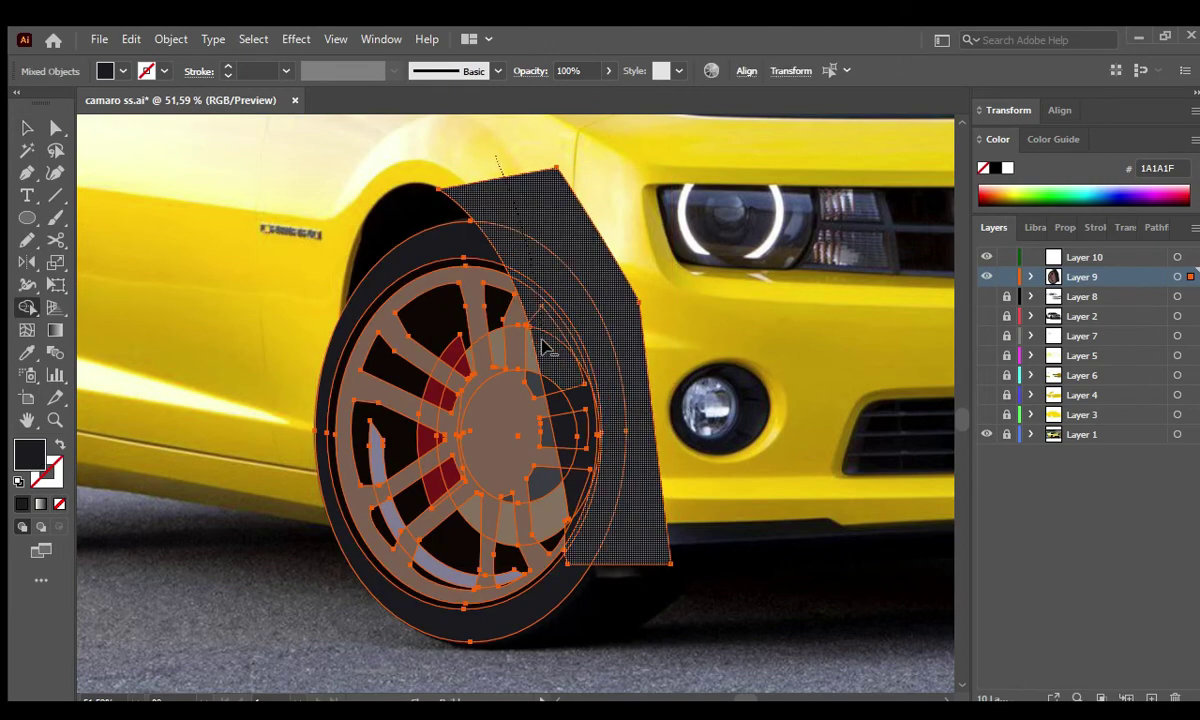
key(v)
click(209, 578)
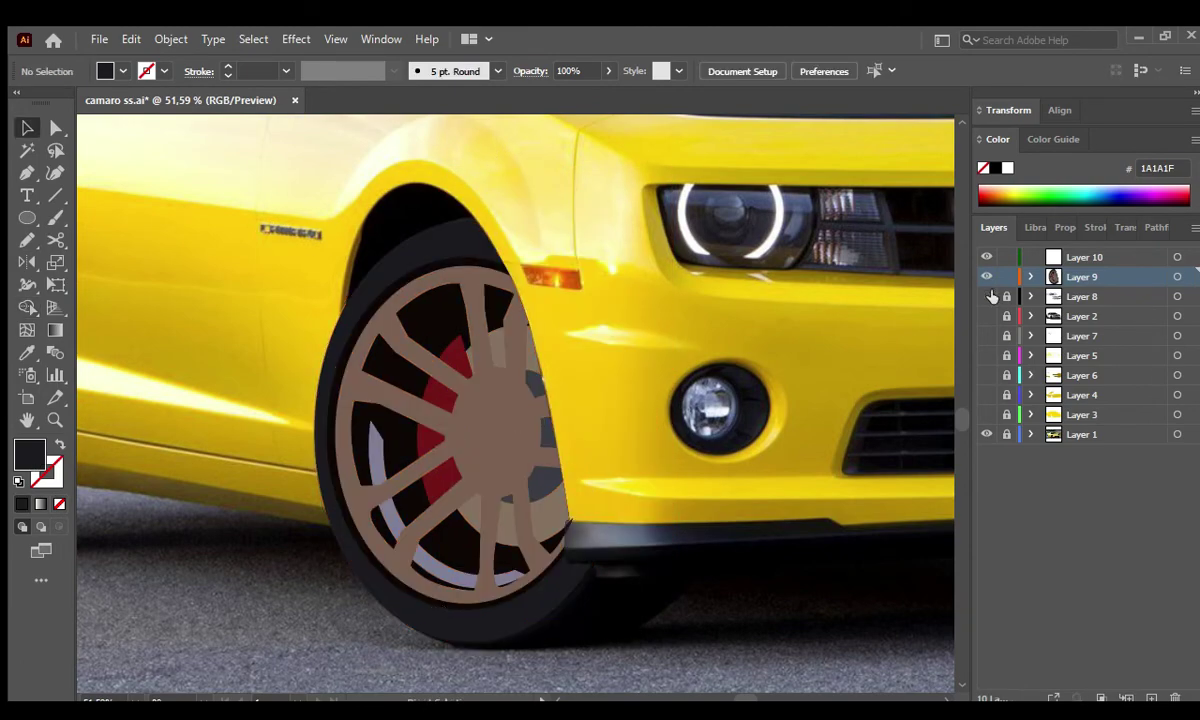
Hide Layers 2 and 9 and add a new Layer 10 for retracing.
key(ctrl+0)
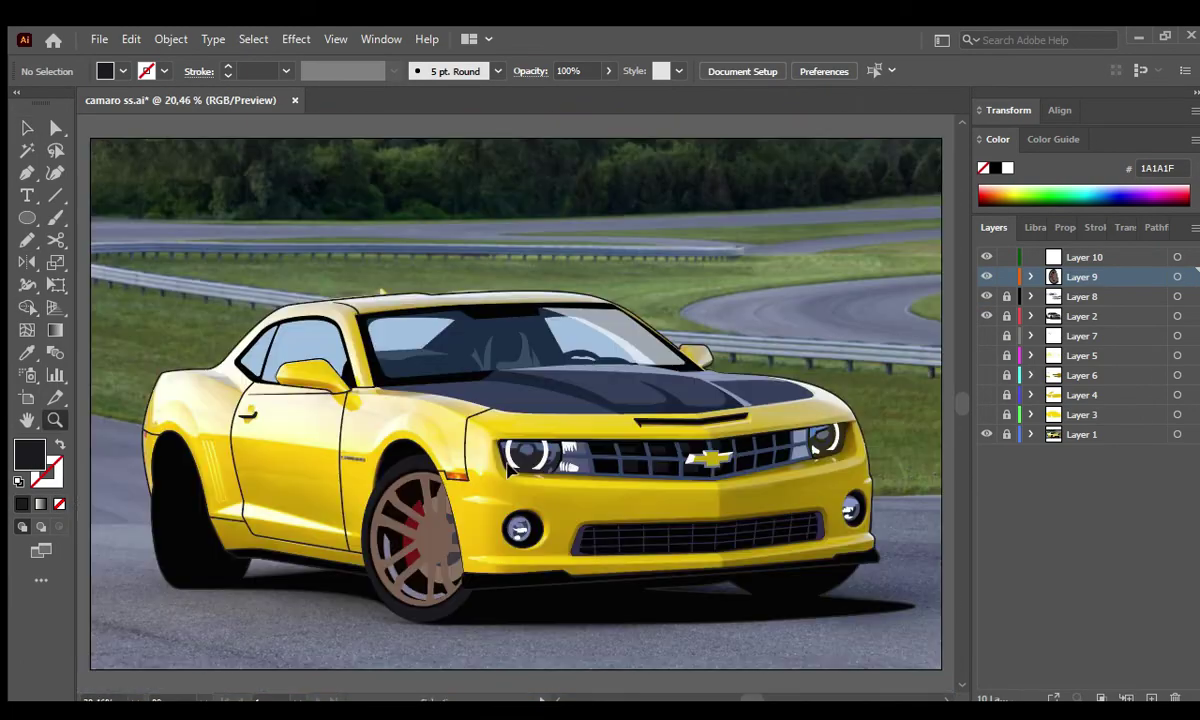
scroll(503, 623, up, 2)
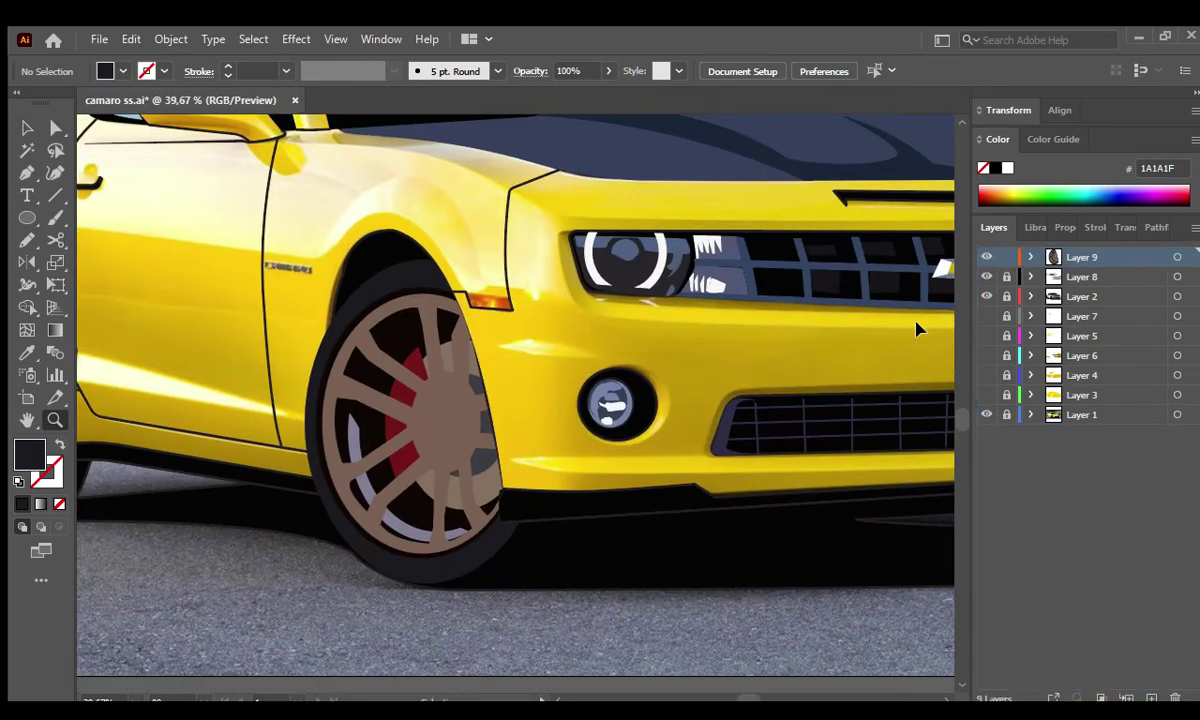
click(986, 257)
click(986, 296)
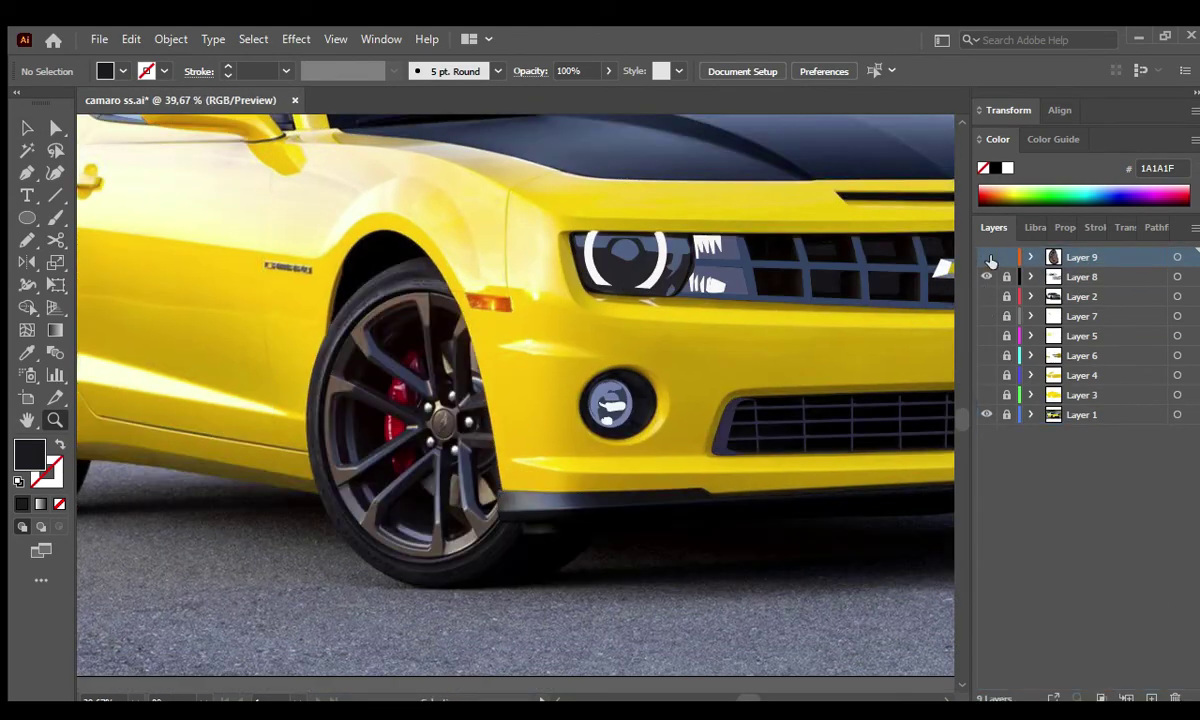
click(986, 257)
click(986, 257)
key(ctrl+l)
Trace a grey-filled hub circle and duplicated lug nut circles over the photo wheel.
drag(429, 411, 659, 554)
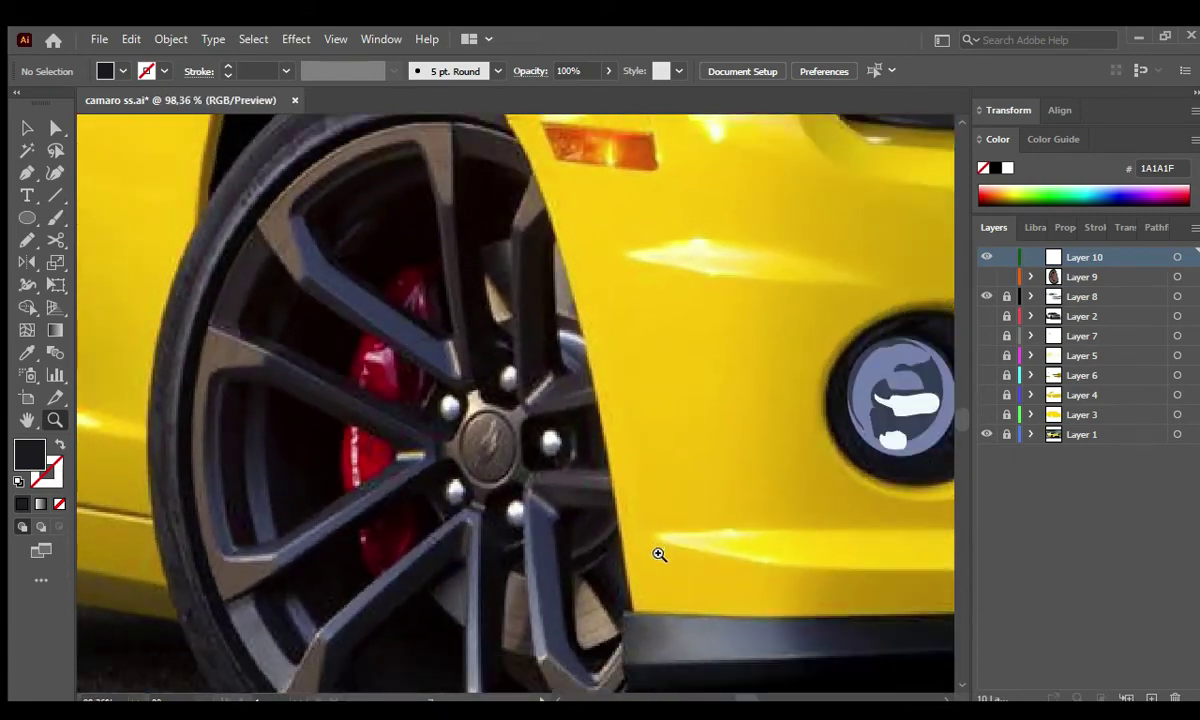
mouse_move(482, 480)
mouse_down()
mouse_move(520, 470)
mouse_move(545, 441)
mouse_move(538, 403)
mouse_move(440, 430)
mouse_up()
key(i)
click(490, 445)
key(z)
key(v)
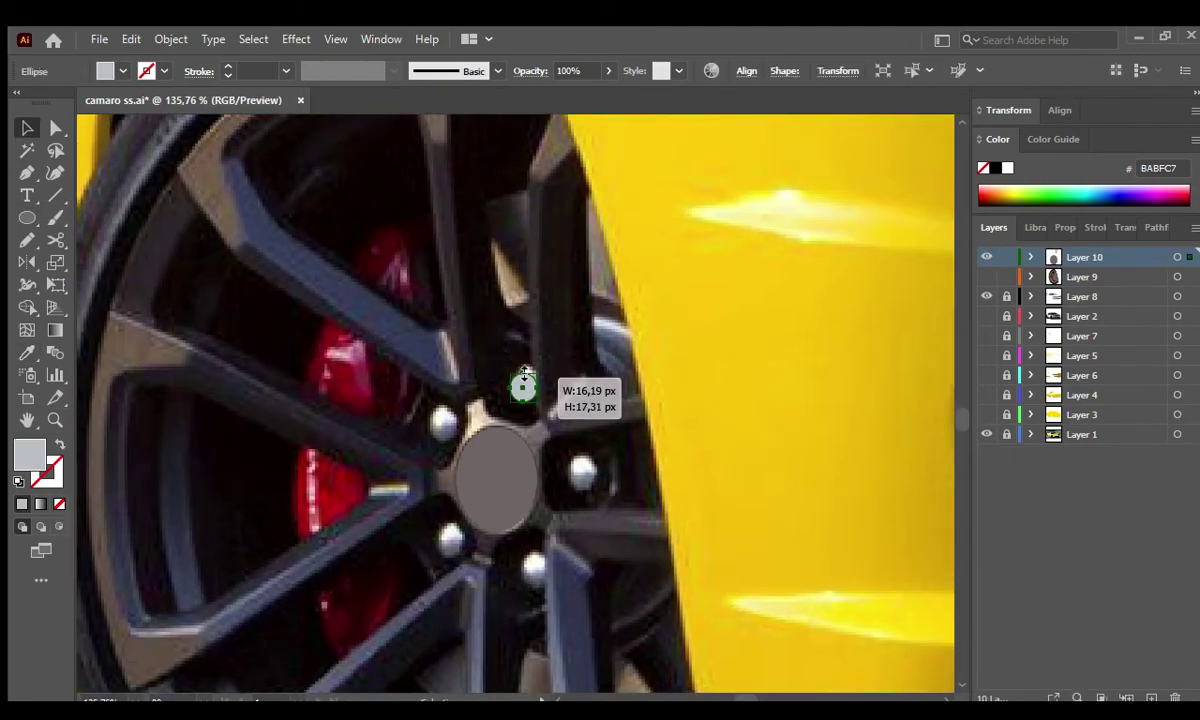
key(z)
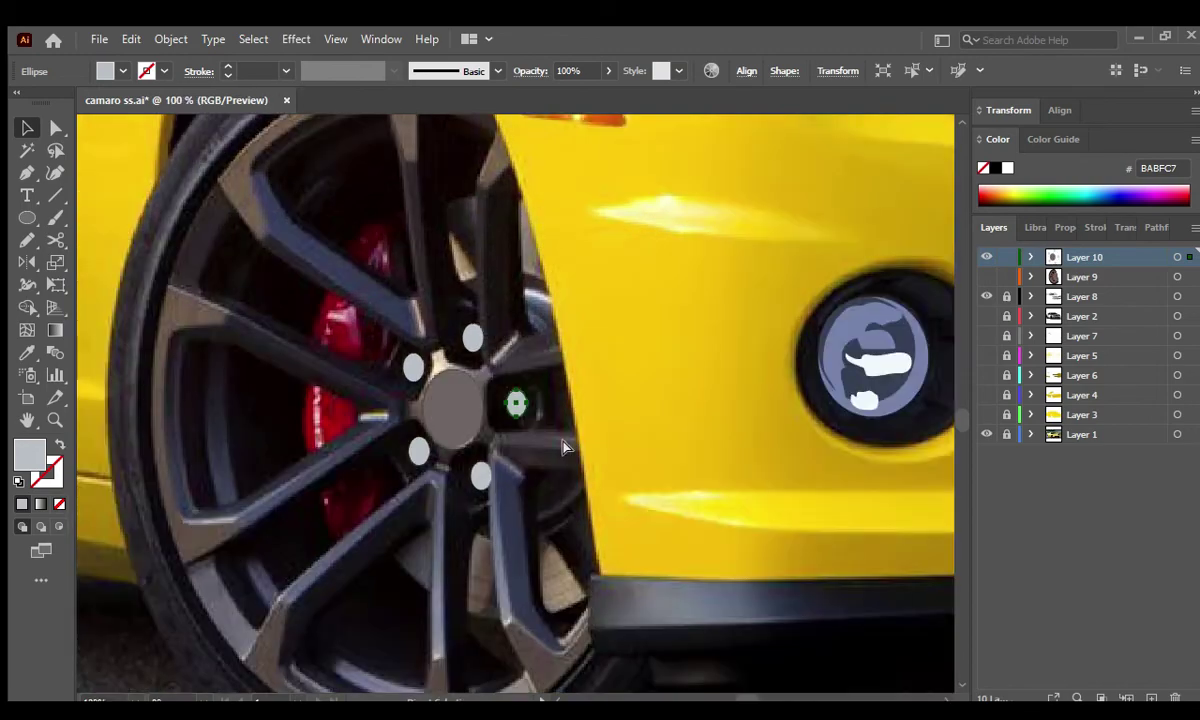
drag(580, 478, 461, 381)
Outline the top spoke as a closed, stroke-only path with a red outline.
click(484, 389)
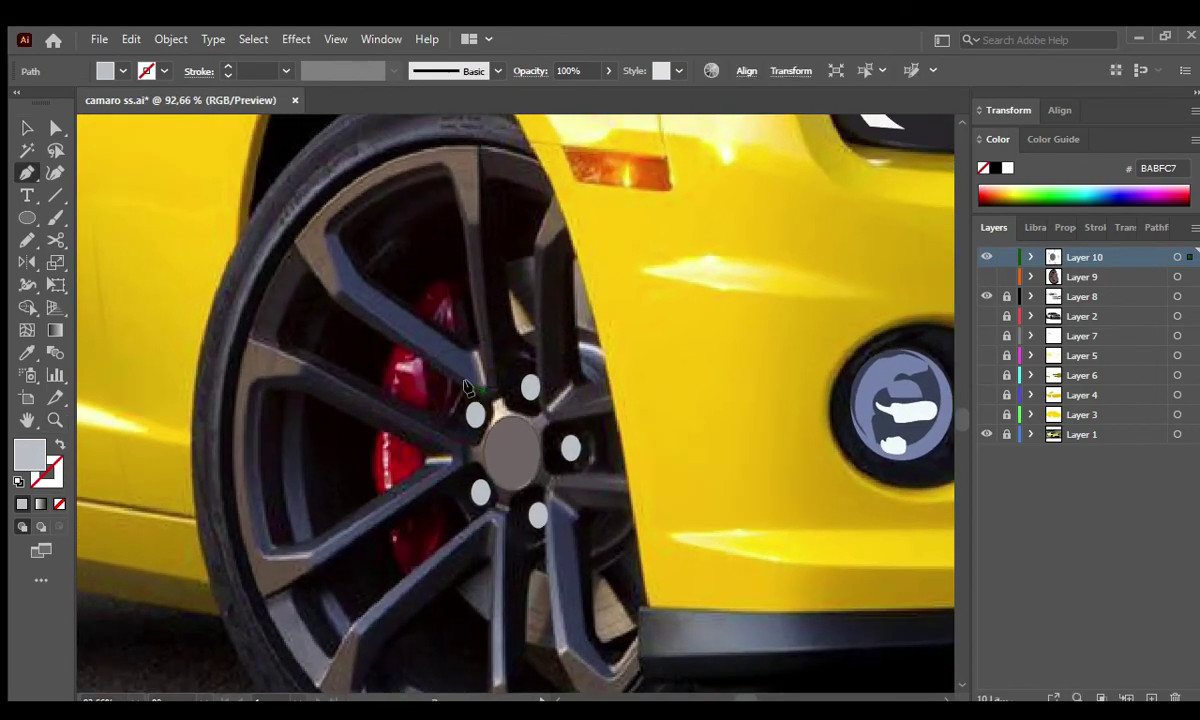
click(340, 291)
click(324, 222)
click(386, 162)
drag(445, 165, 478, 168)
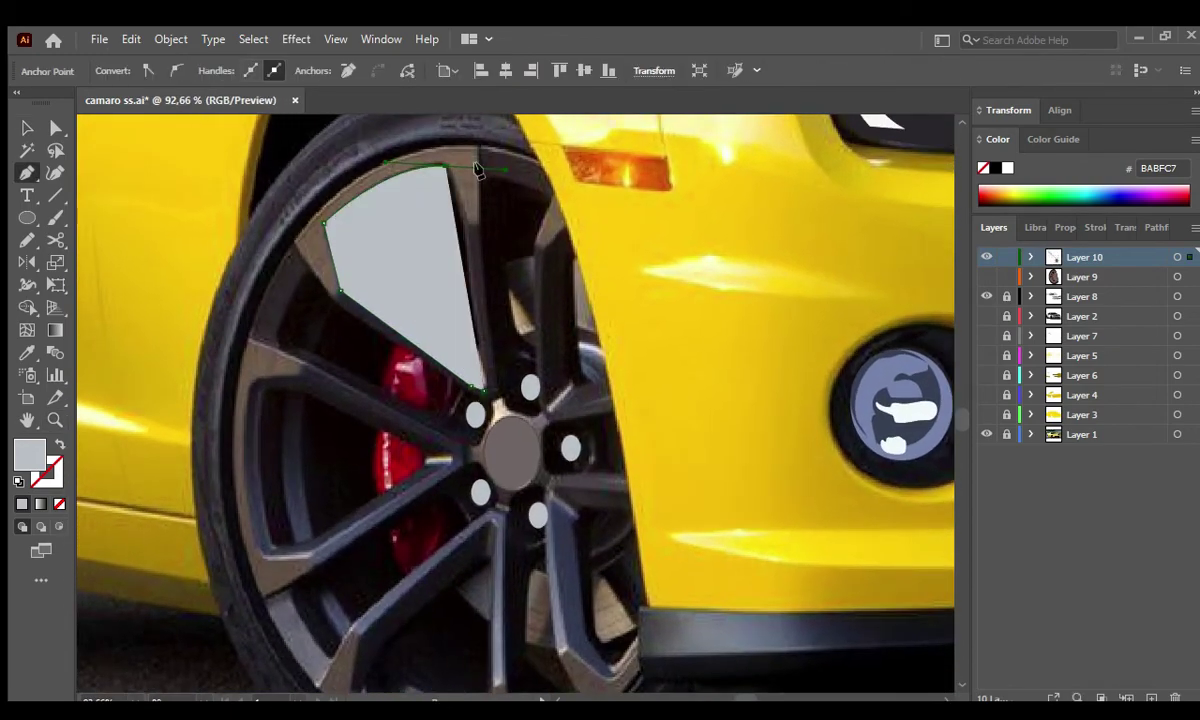
click(484, 389)
key(v)
key(slash)
click(1065, 227)
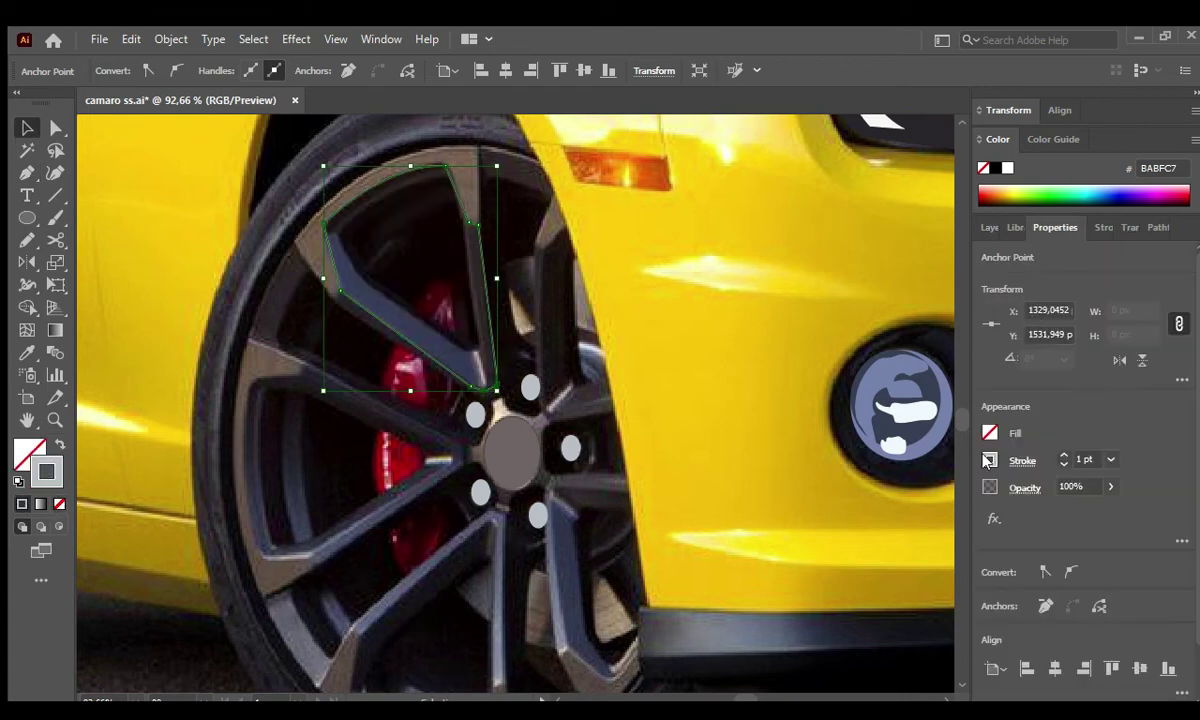
click(460, 323)
Refine the top spoke's upper edge to curve along the rim.
key(p)
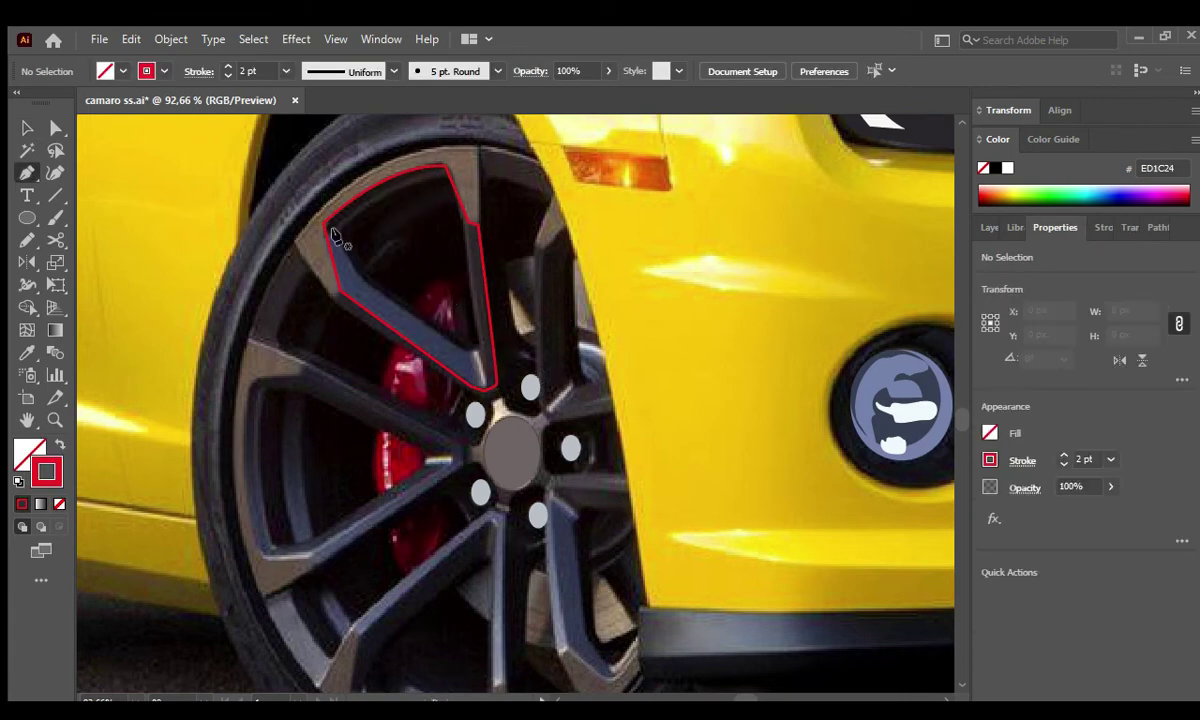
drag(449, 170, 452, 176)
ctrl+click(424, 229)
ctrl+click(335, 230)
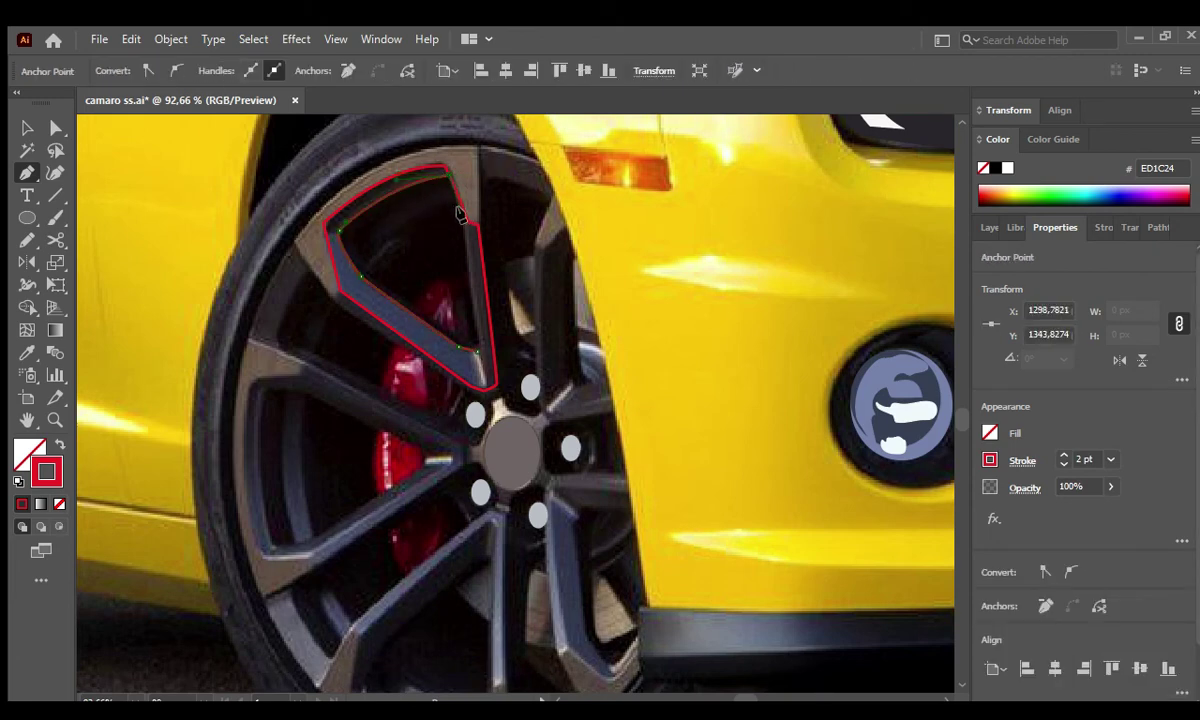
key(ctrl+shift+F9)
ctrl+click(510, 450)
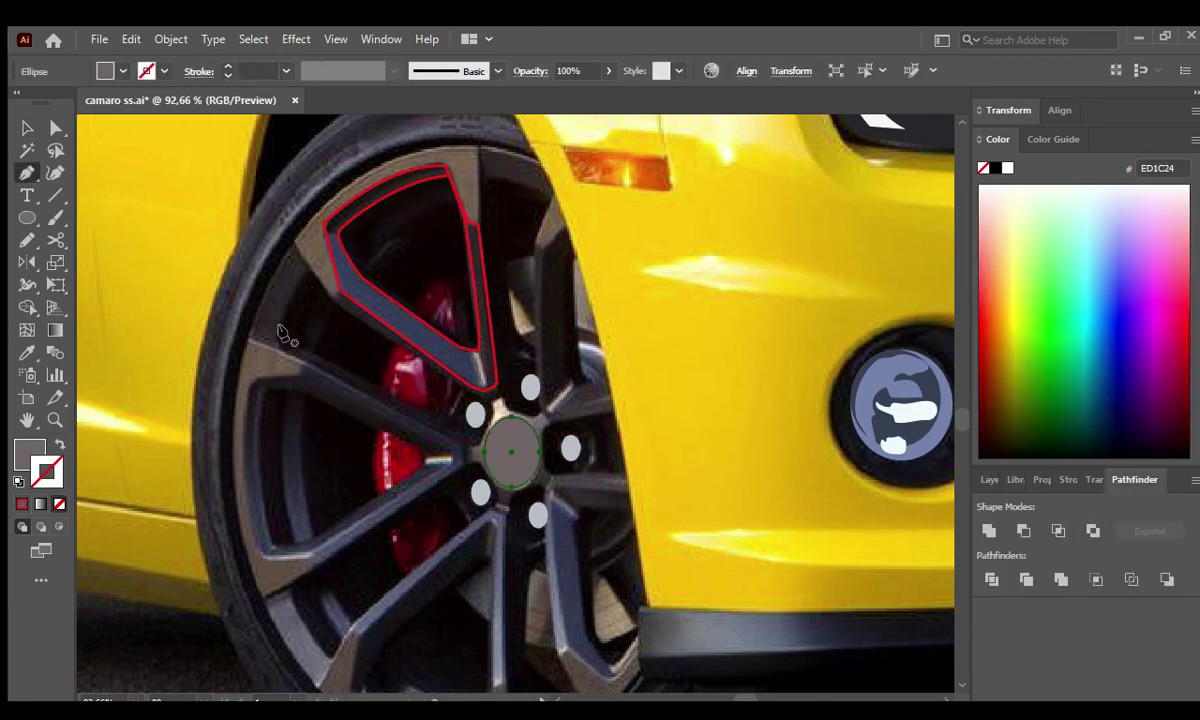
Outline the second spoke along the rim and give it a red stroke.
click(293, 243)
drag(253, 315, 248, 360)
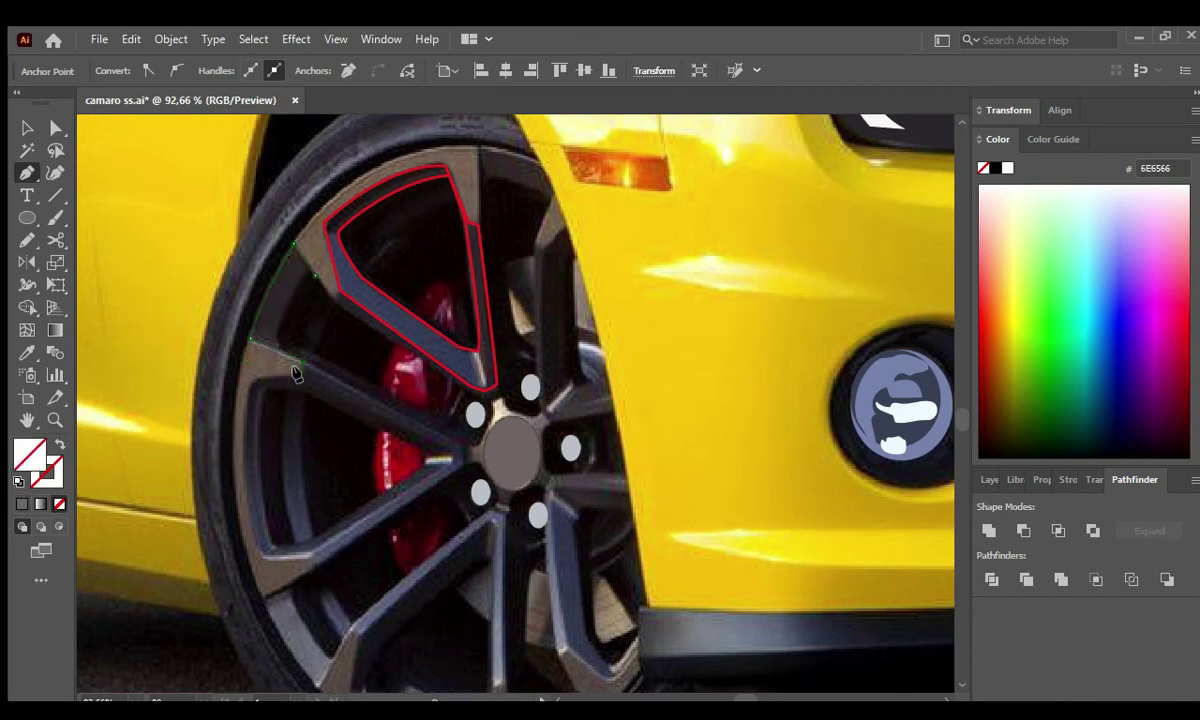
scroll(300, 556, down, 3)
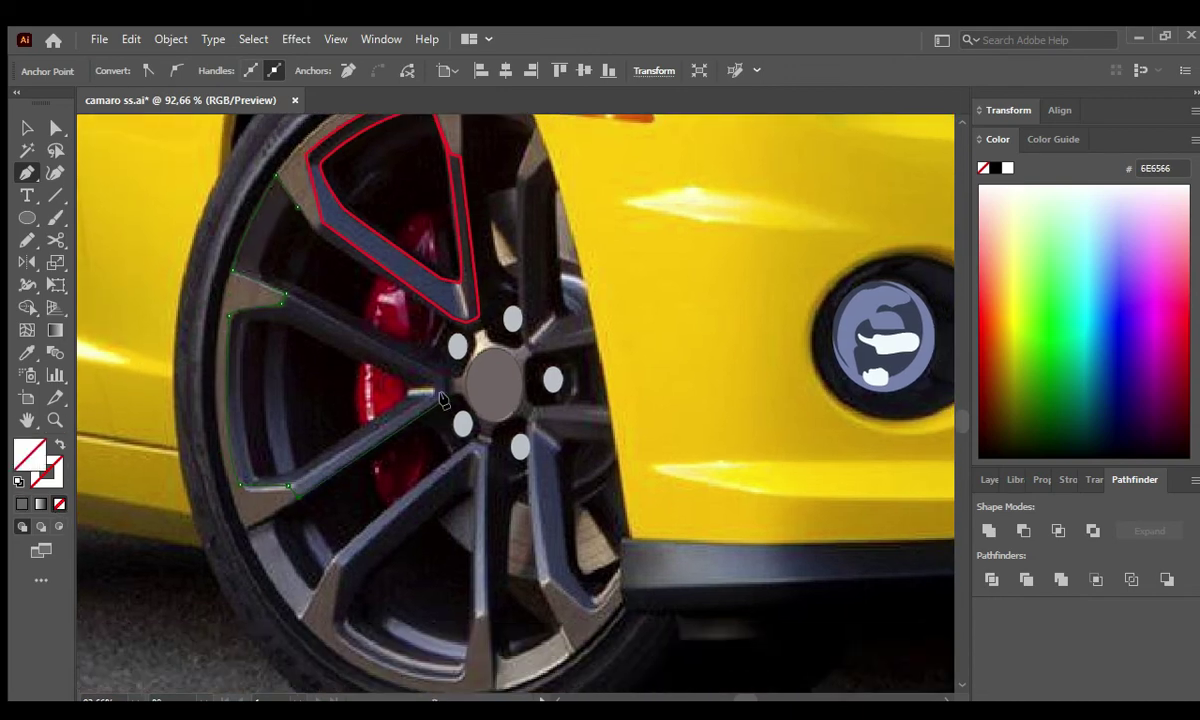
click(284, 215)
ctrl+click(308, 226)
key(i)
click(360, 283)
key(a)
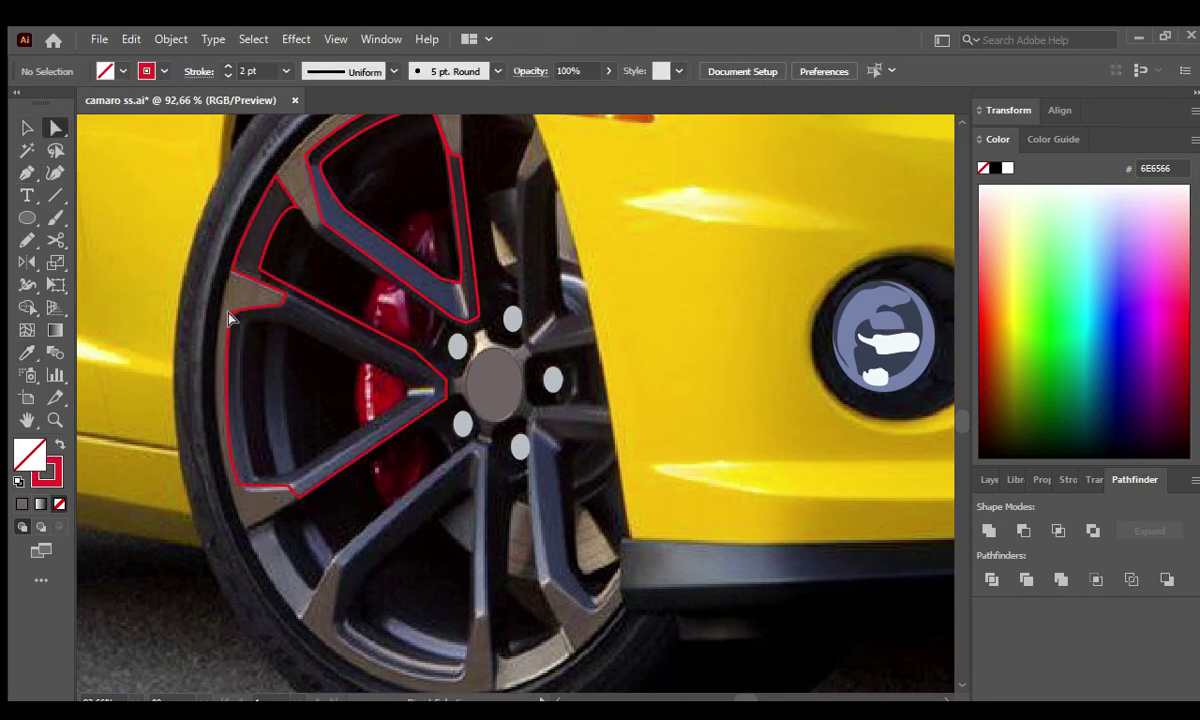
Outline the third spoke as a closed path from rim to hub.
click(225, 320)
click(248, 322)
click(283, 322)
click(408, 385)
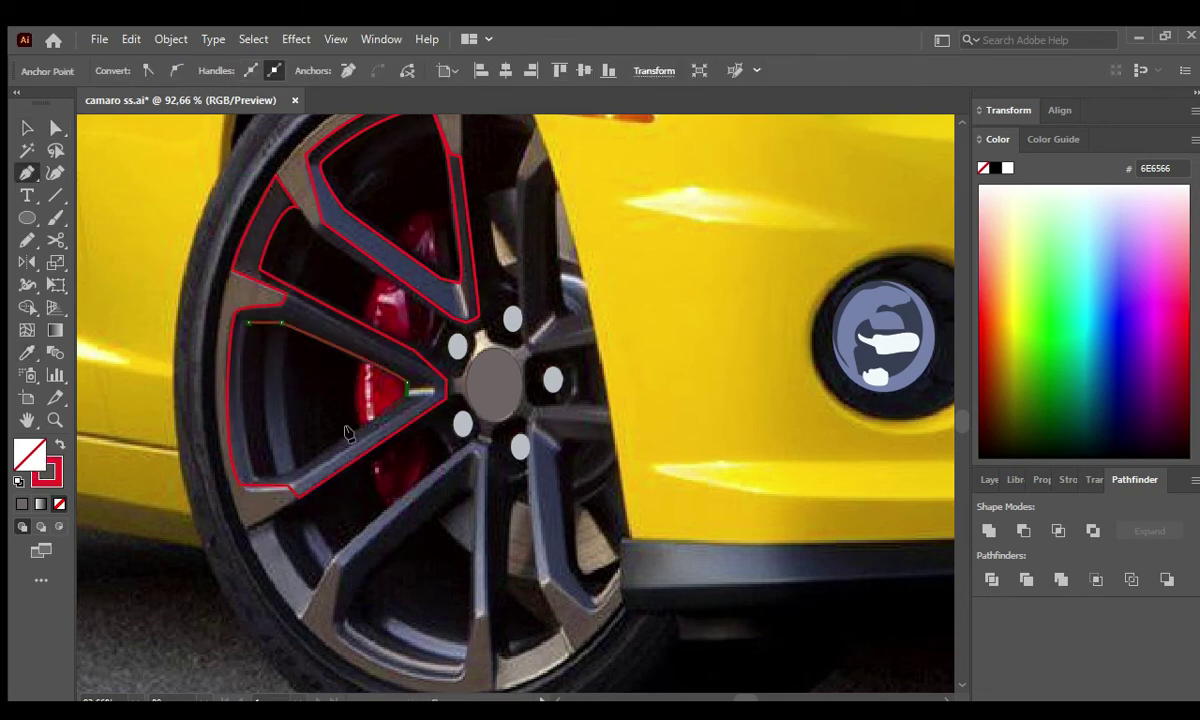
click(245, 322)
ctrl+click(243, 425)
key(v)
click(490, 380)
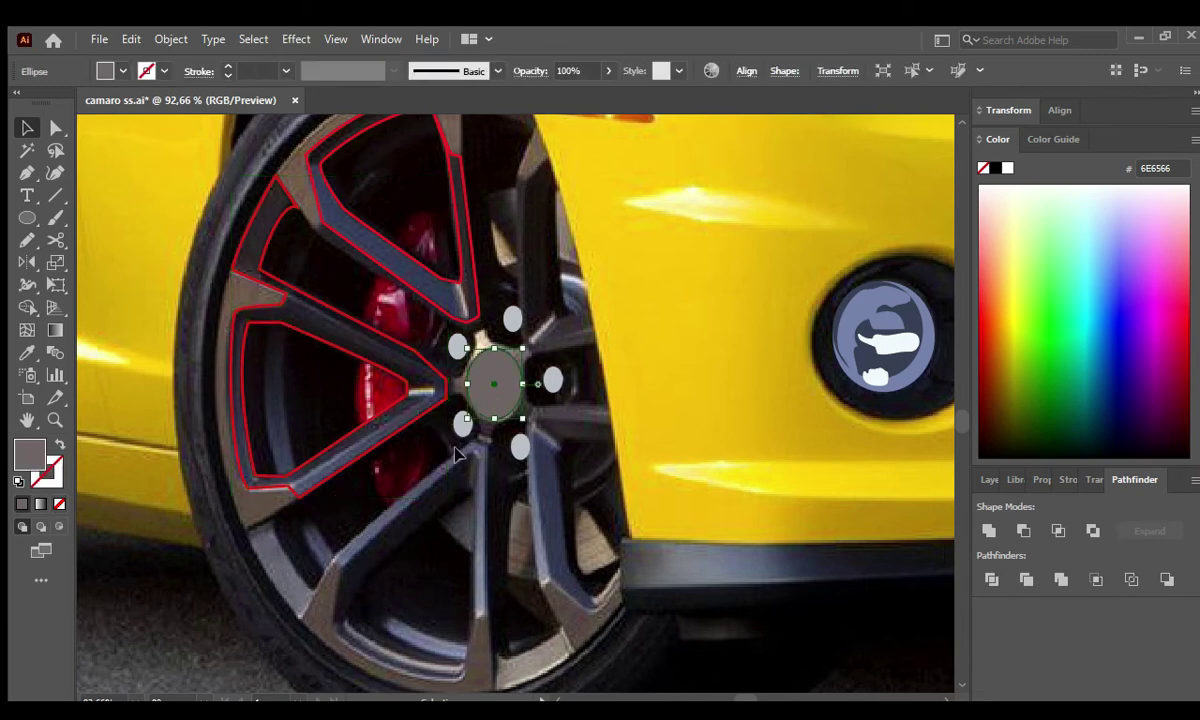
key(p)
Outline the two lower spokes as unfilled paths.
scroll(345, 470, down, 3)
click(331, 455)
click(474, 342)
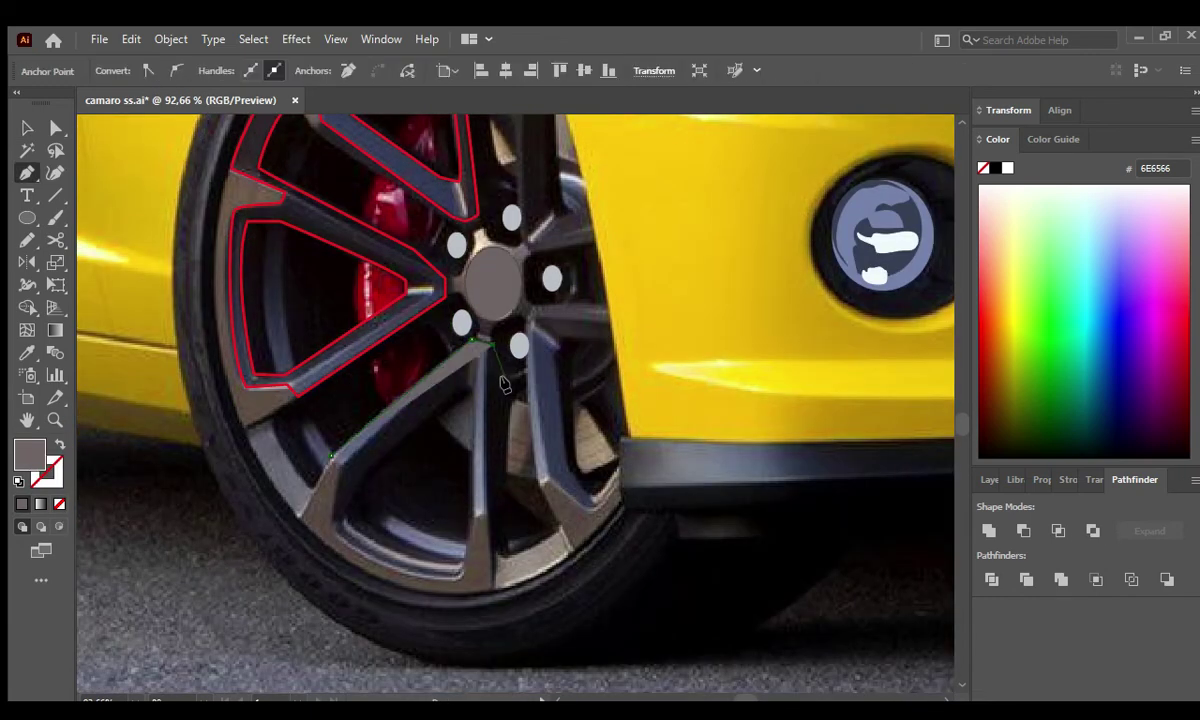
click(491, 345)
click(486, 512)
key(/)
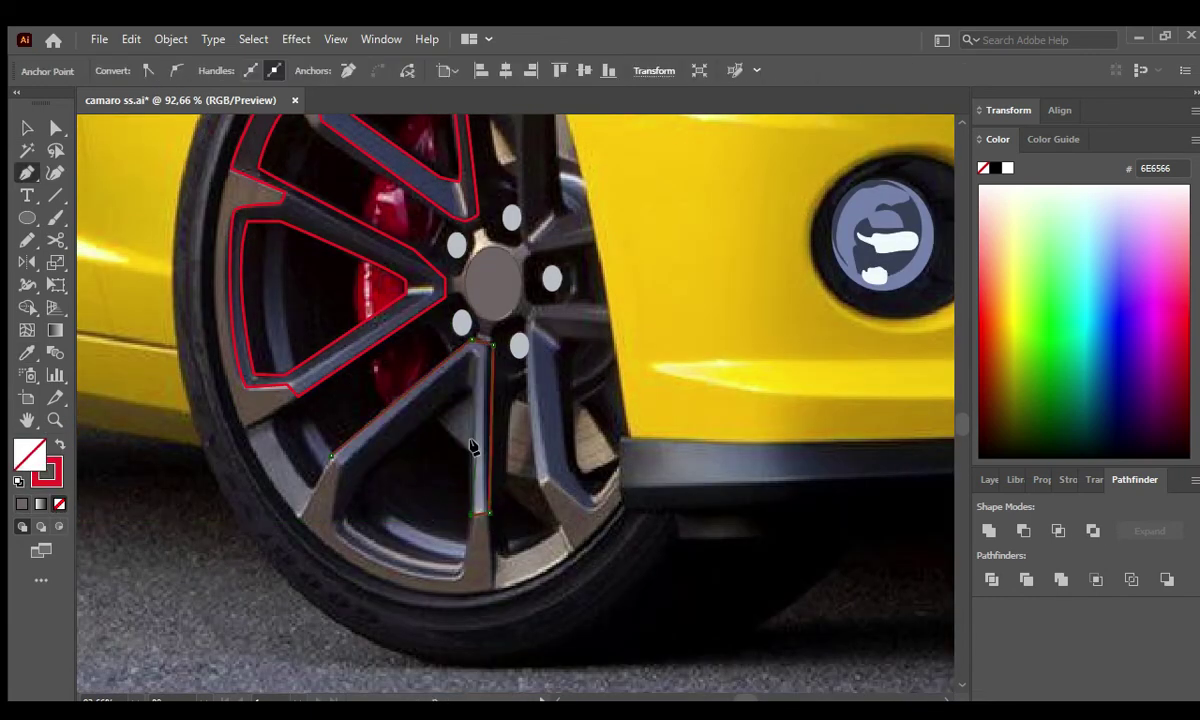
ctrl+click(405, 497)
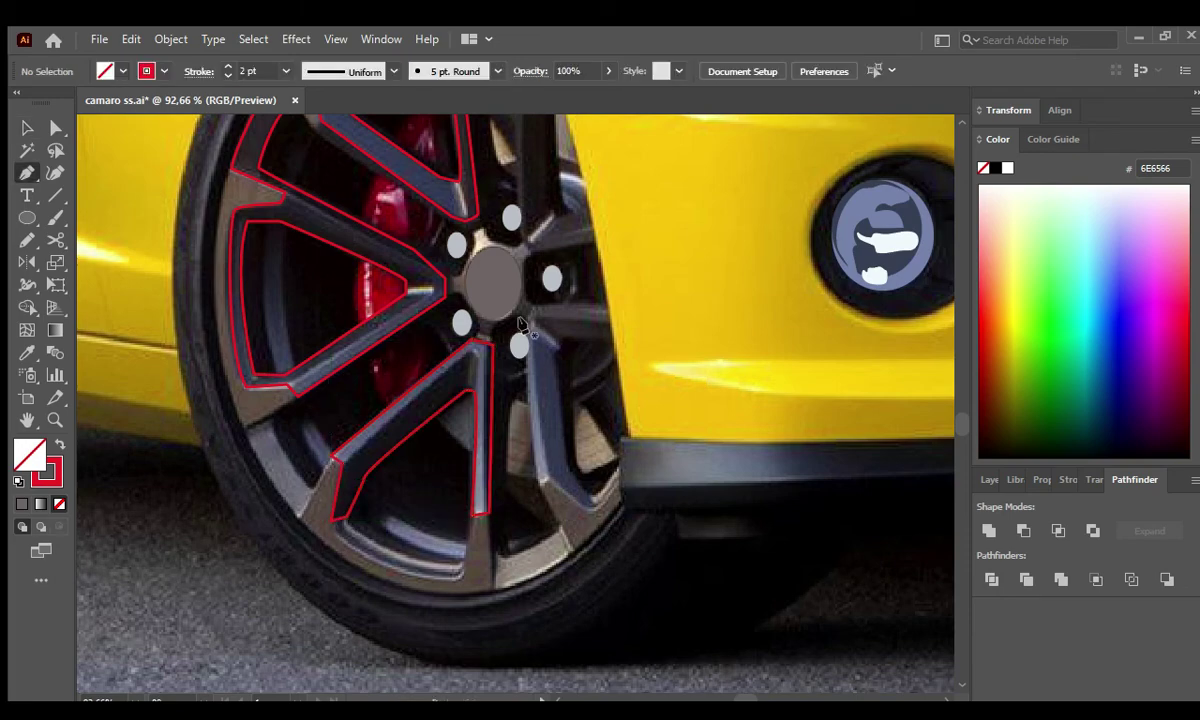
click(524, 323)
click(540, 483)
scroll(508, 350, down, 3)
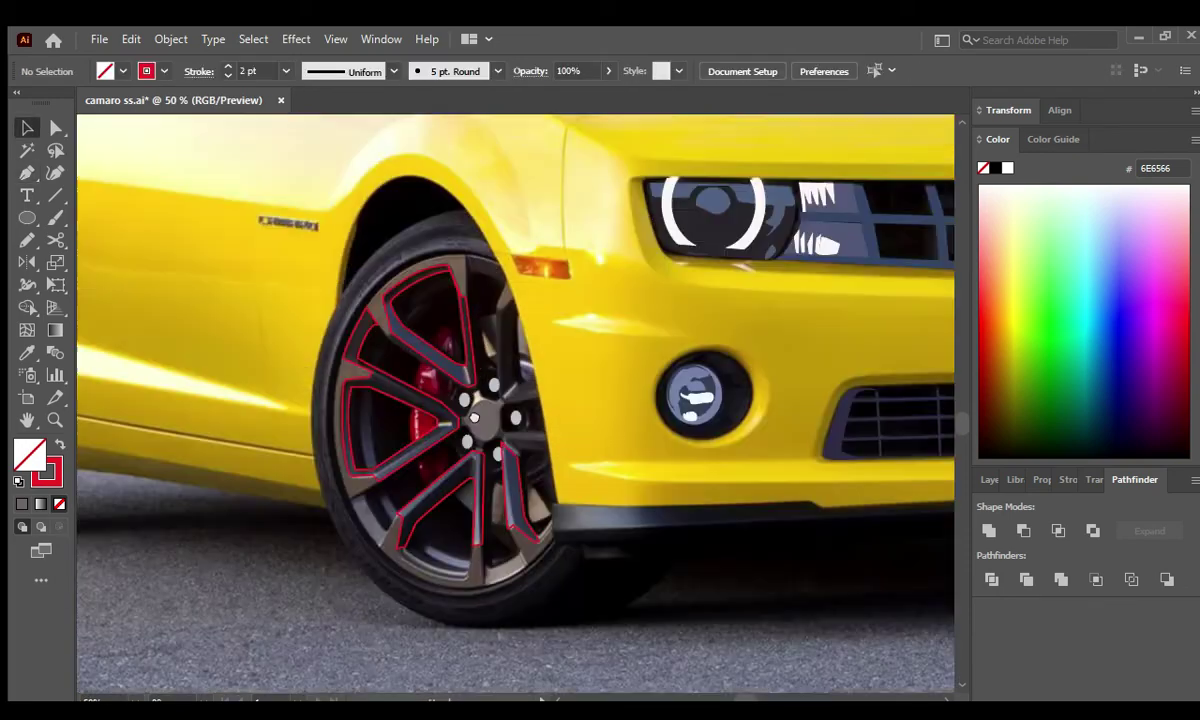
Outline the right-hand spoke and the short spoke at lower right.
key(p)
click(491, 322)
click(497, 440)
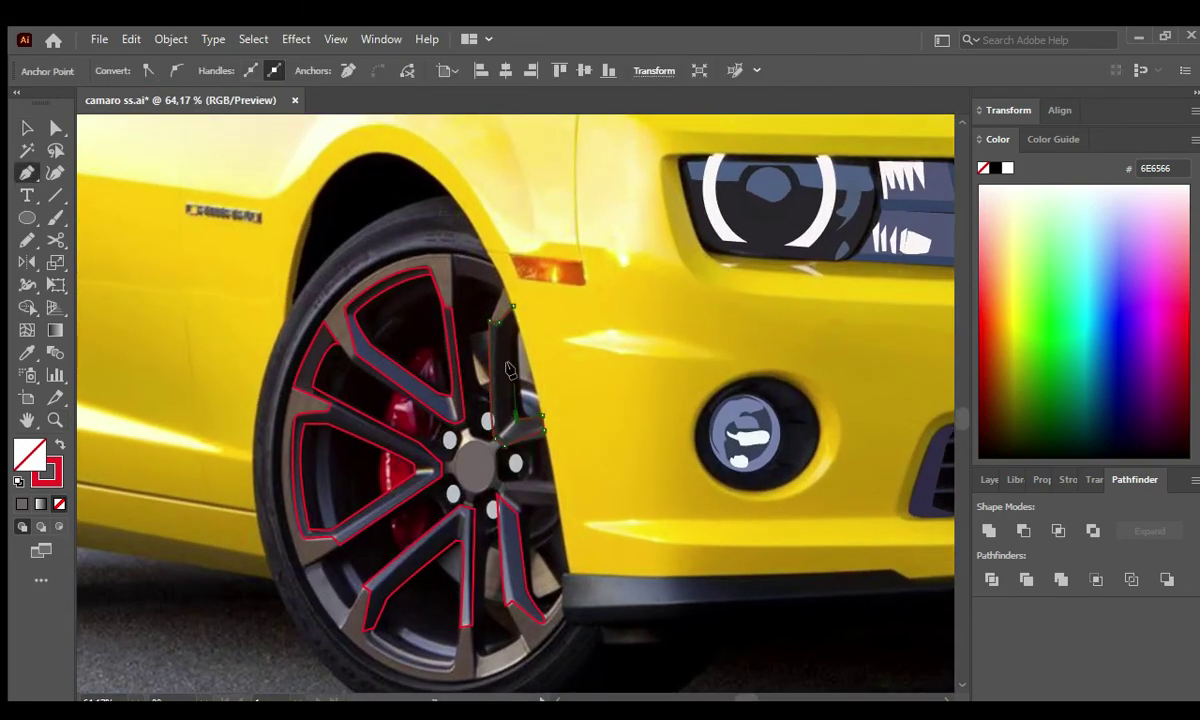
ctrl+click(540, 395)
click(503, 492)
click(558, 497)
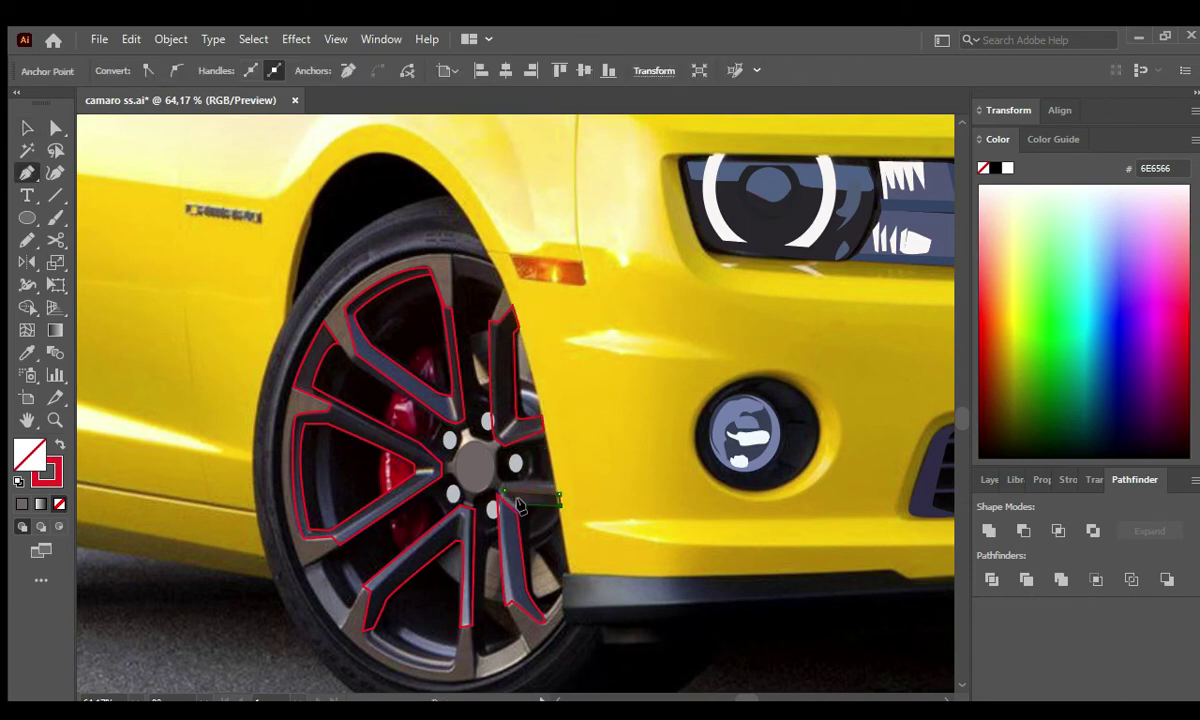
click(470, 468)
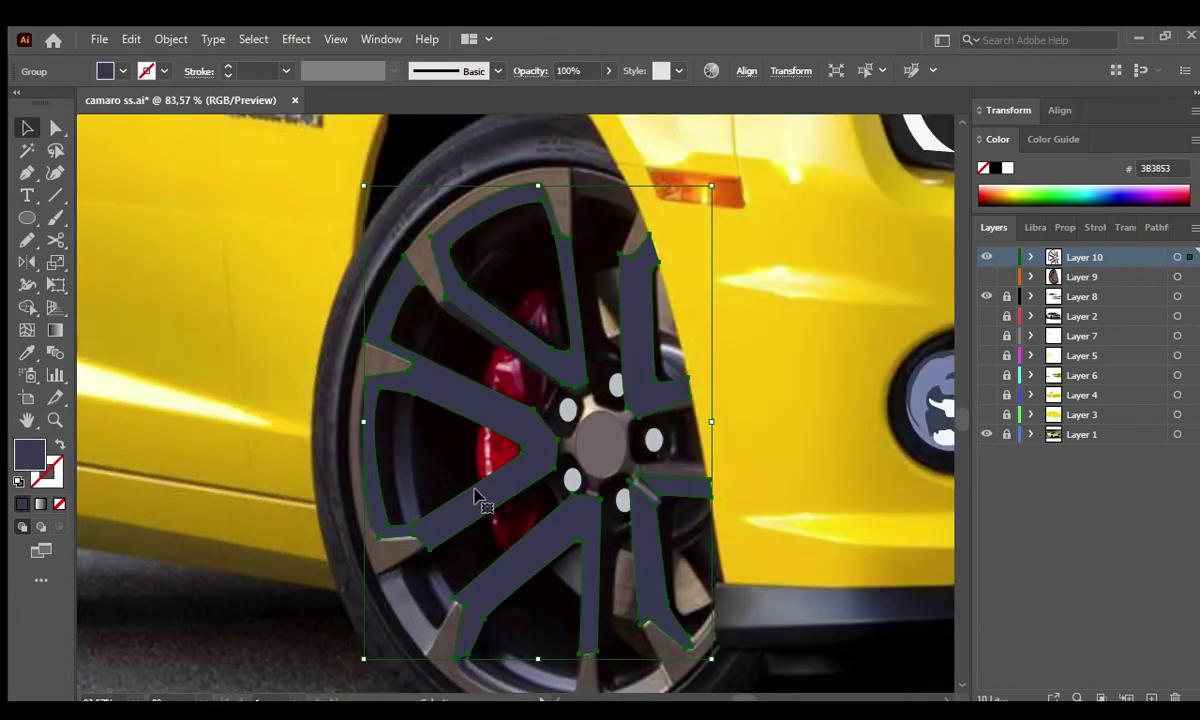
Fill the spoke outlines with a dark blue-grey sampled from the photo.
key(i)
click(397, 593)
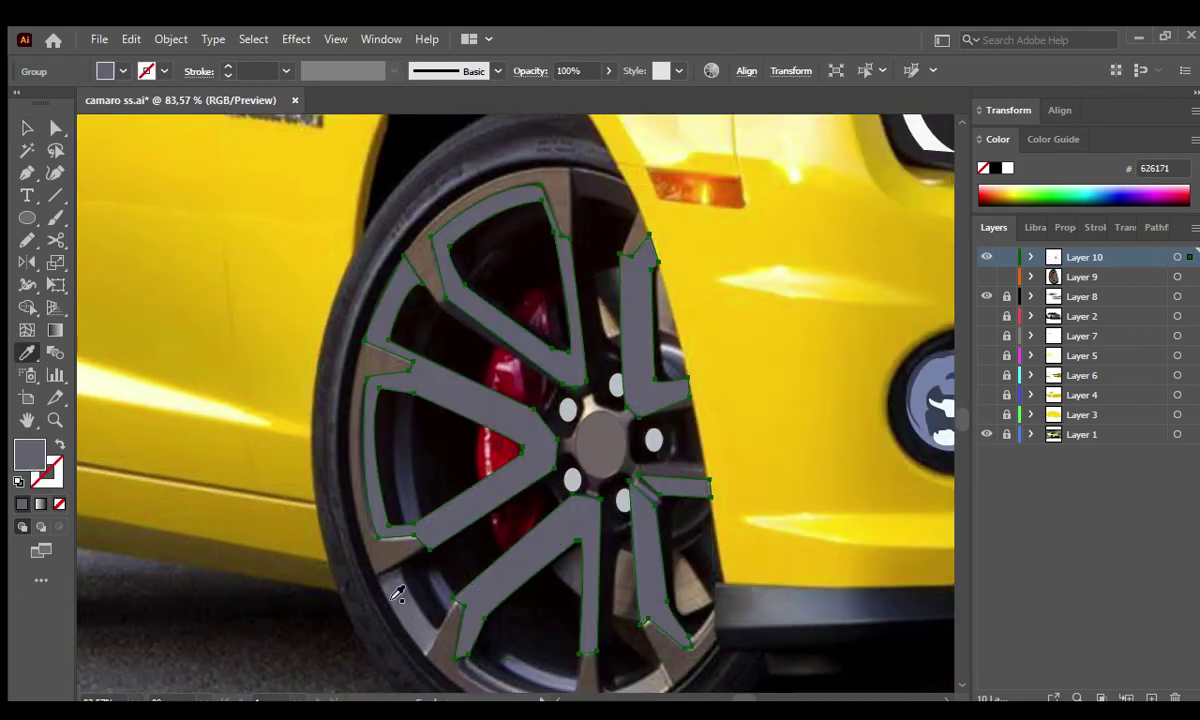
click(986, 277)
key(v)
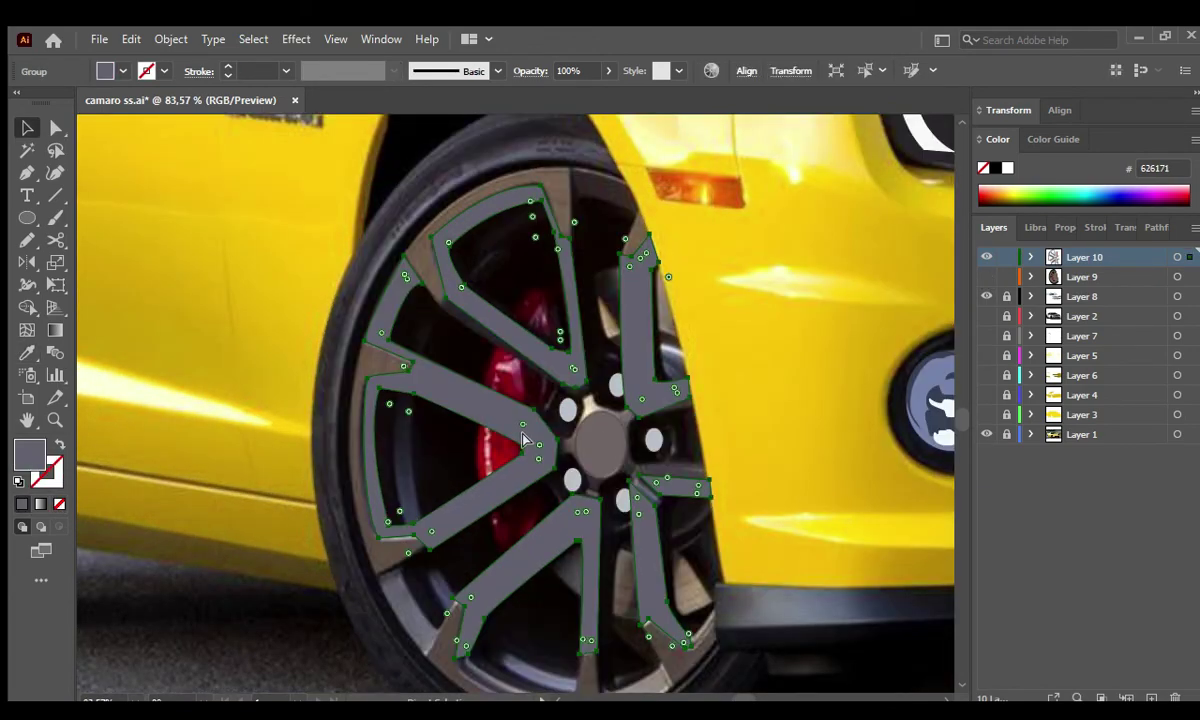
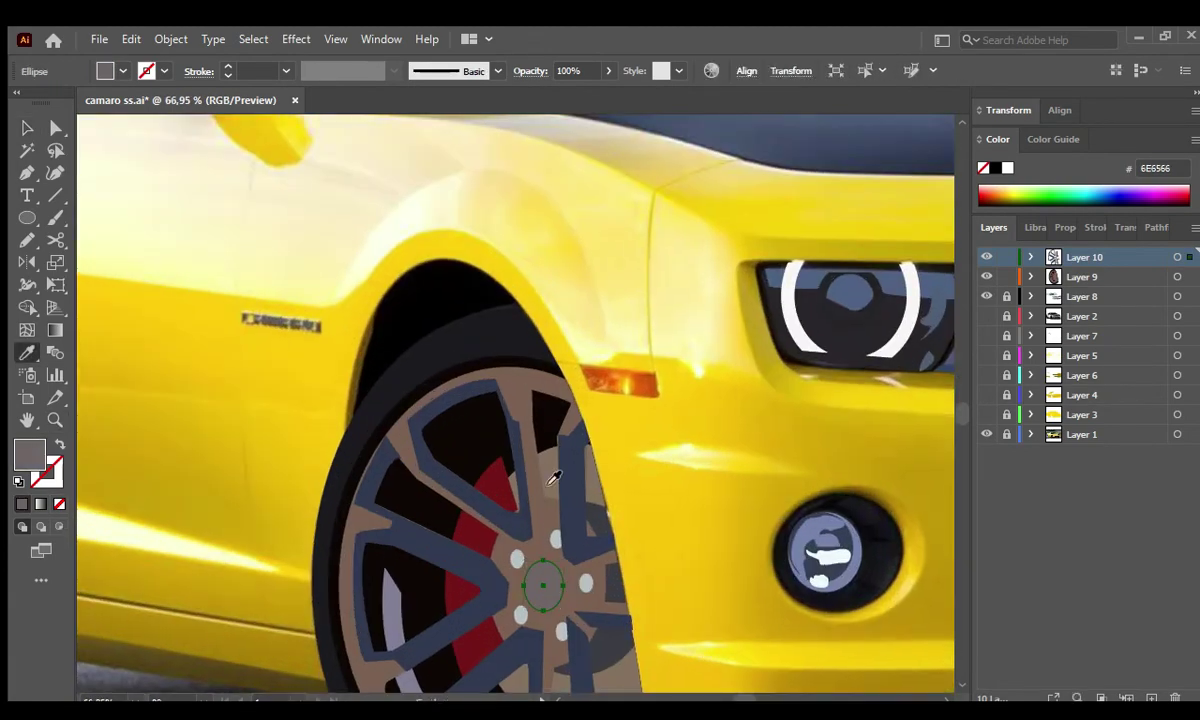
Delete Layer 10's artwork, then delete the emptied Layer 10 itself.
click(432, 520)
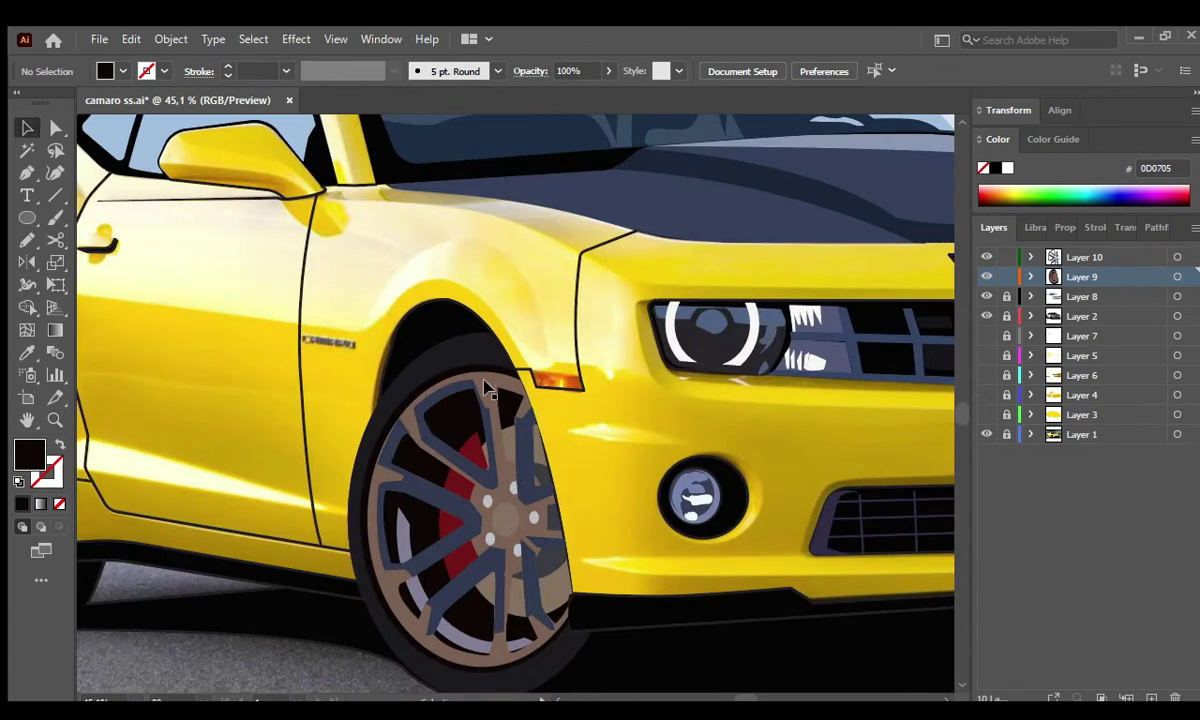
click(487, 388)
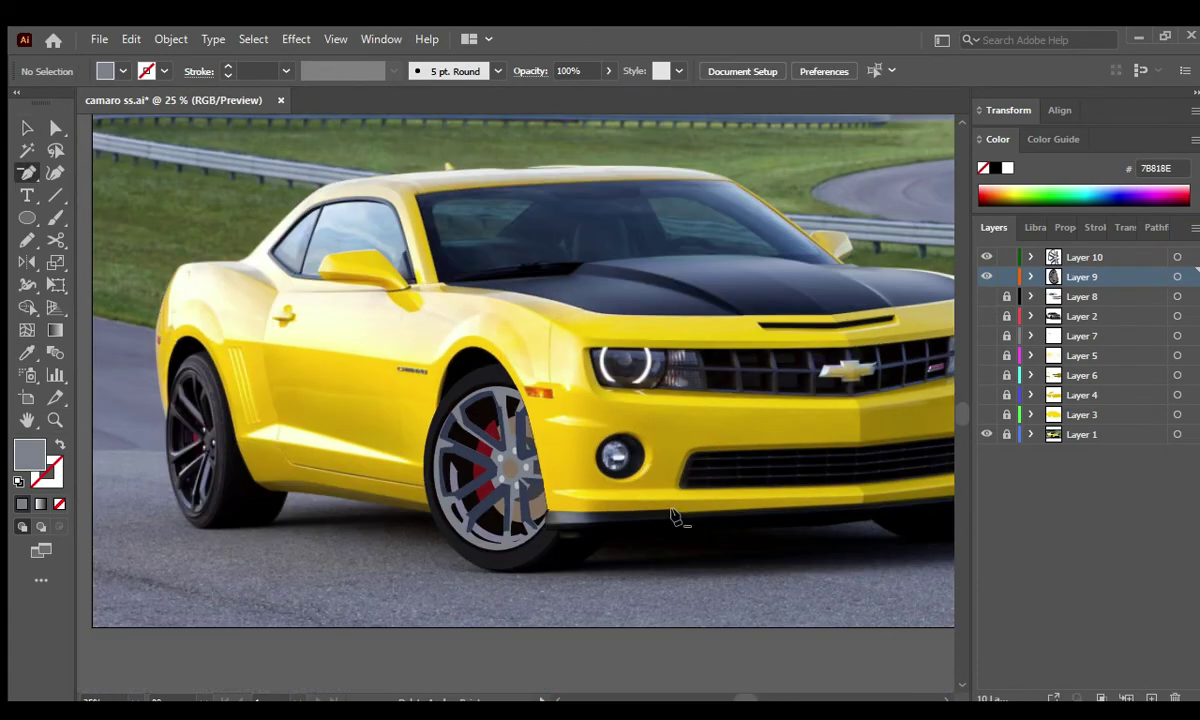
key(z)
scroll(473, 494, up, 1)
click(986, 258)
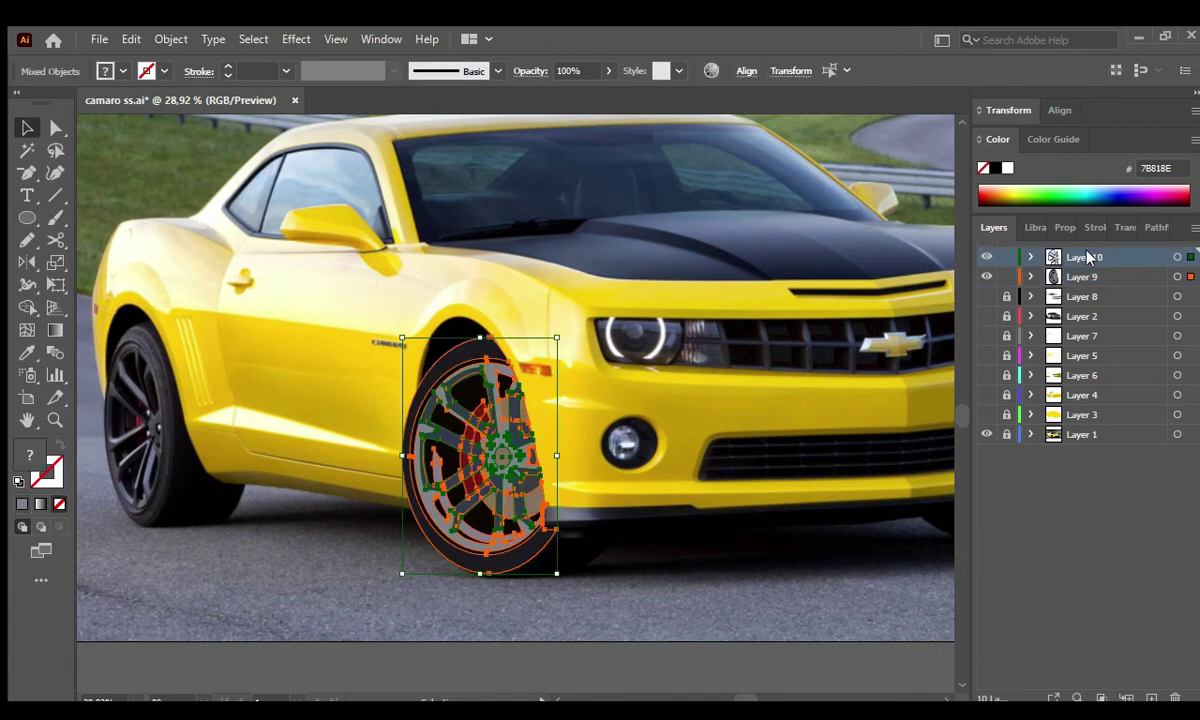
key(Delete)
click(1058, 277)
click(1038, 257)
key(Delete)
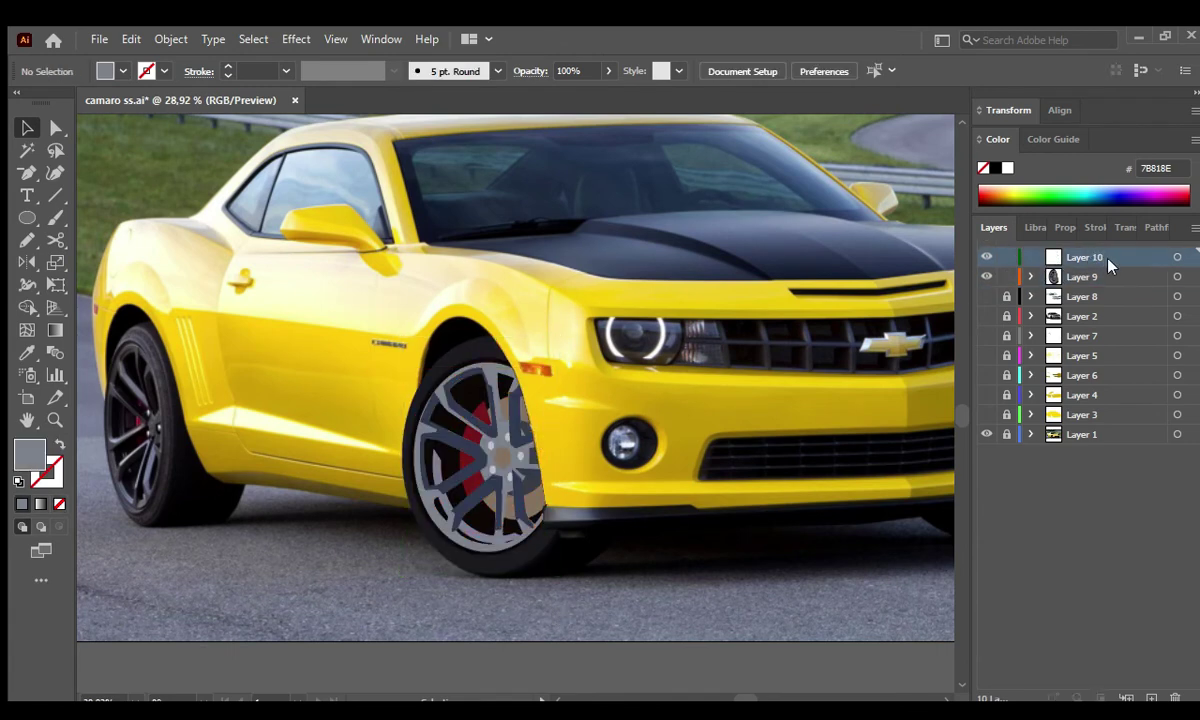
key(ctrl+a)
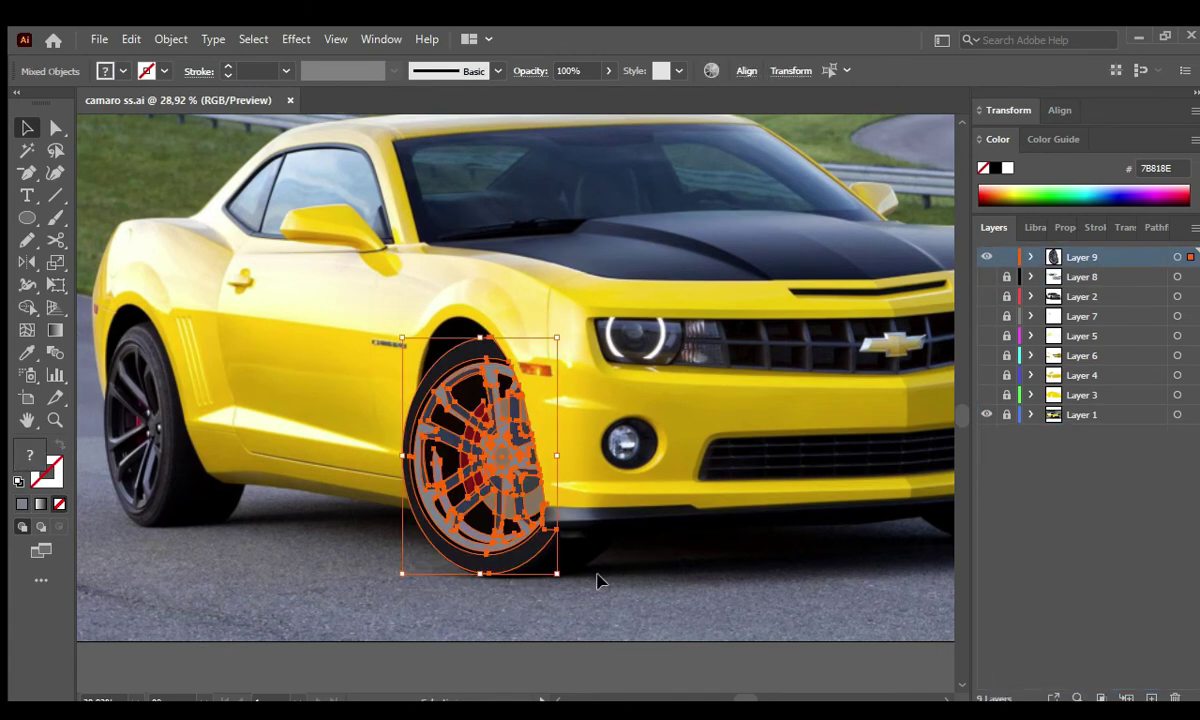
Zoom in on the rear wheel and add a new empty top layer.
click(313, 565)
key(ctrl+a)
drag(348, 549, 455, 525)
key(z)
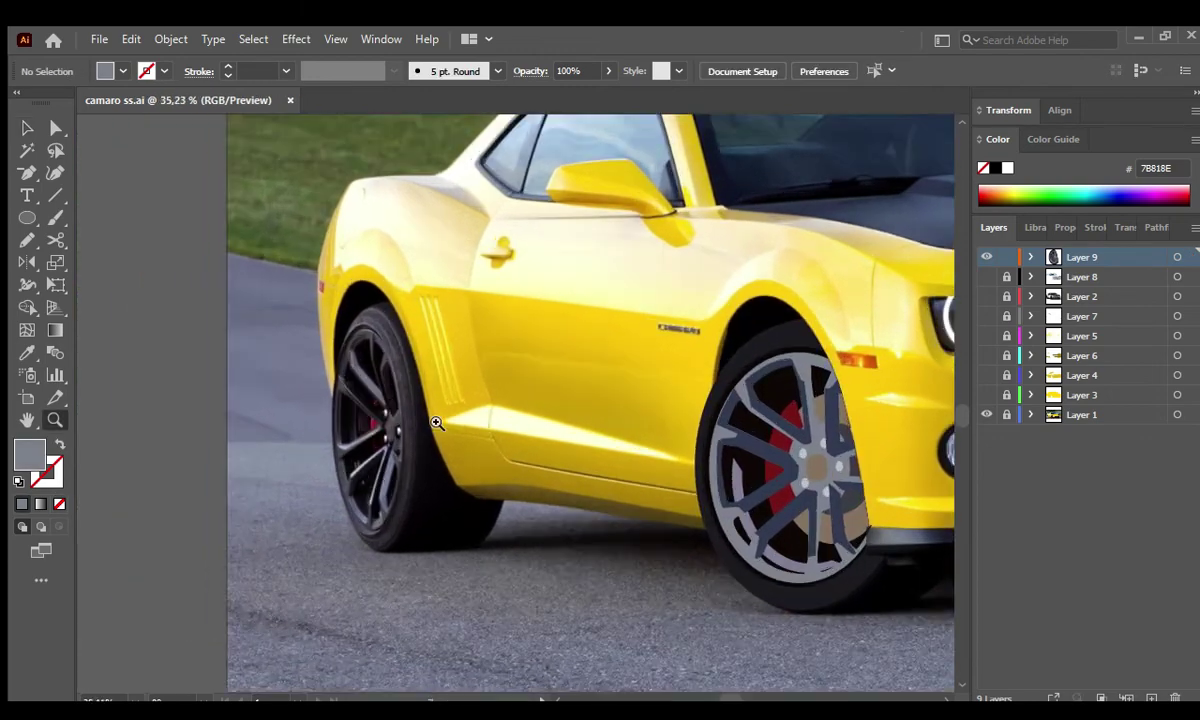
drag(436, 423, 297, 450)
key(ctrl+l)
Draw a red-stroked, unfilled ellipse fitted to the rear wheel rim.
key(l)
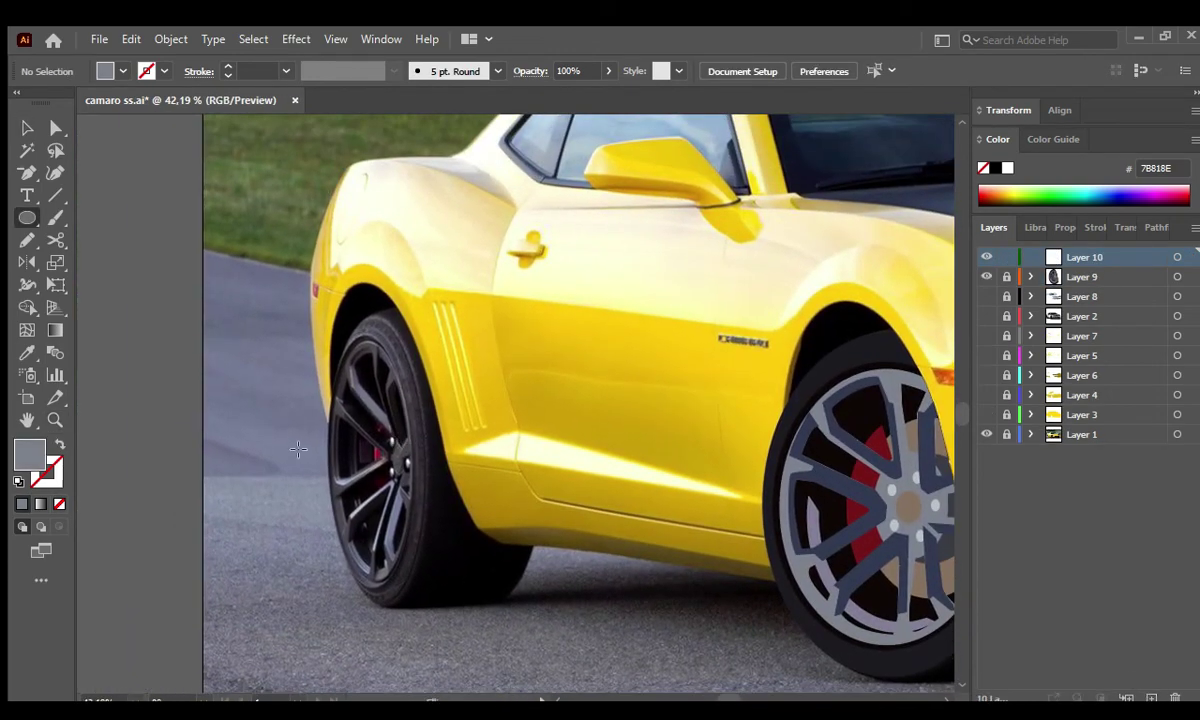
click(1065, 227)
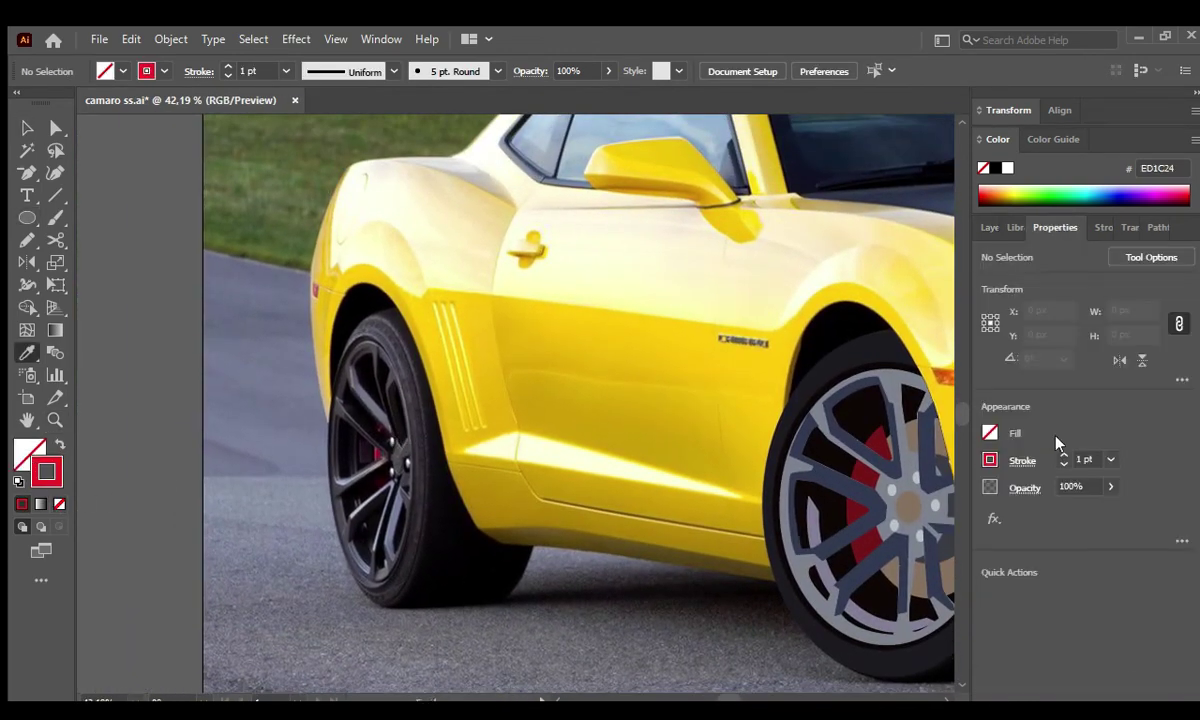
scroll(331, 325, up, 4)
drag(400, 188, 536, 589)
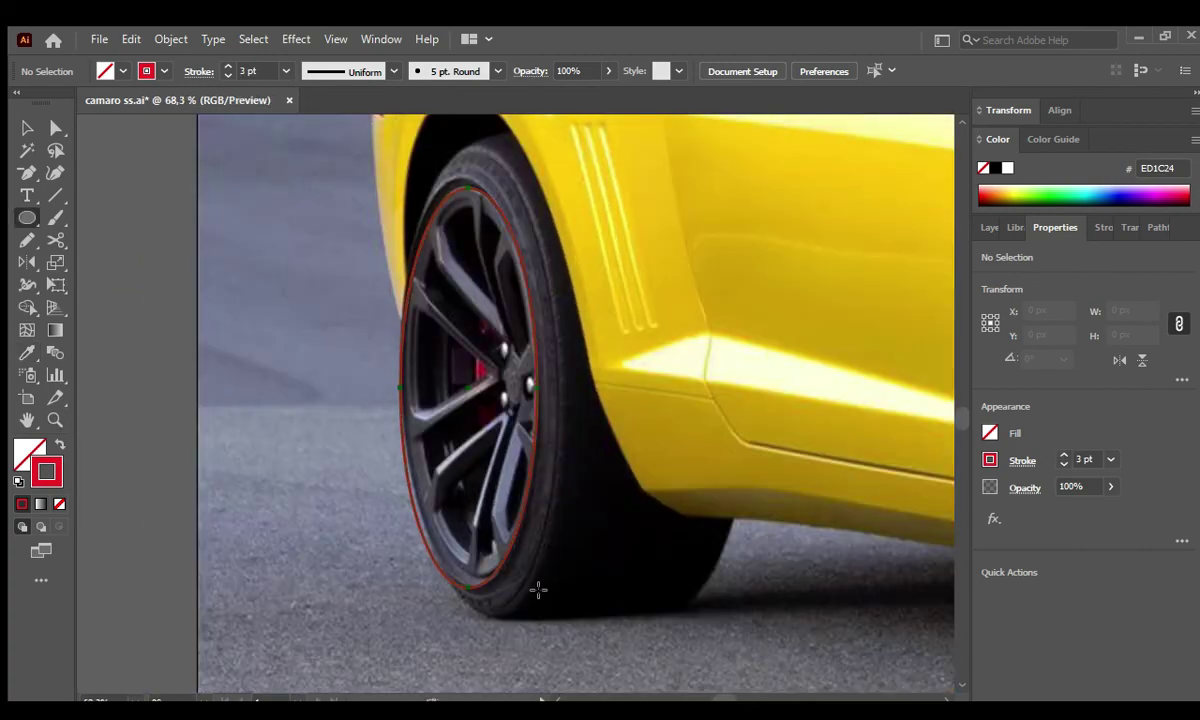
key(v)
mouse_move(400, 387)
mouse_down()
mouse_move(417, 387)
mouse_move(404, 387)
mouse_up()
drag(470, 588, 470, 585)
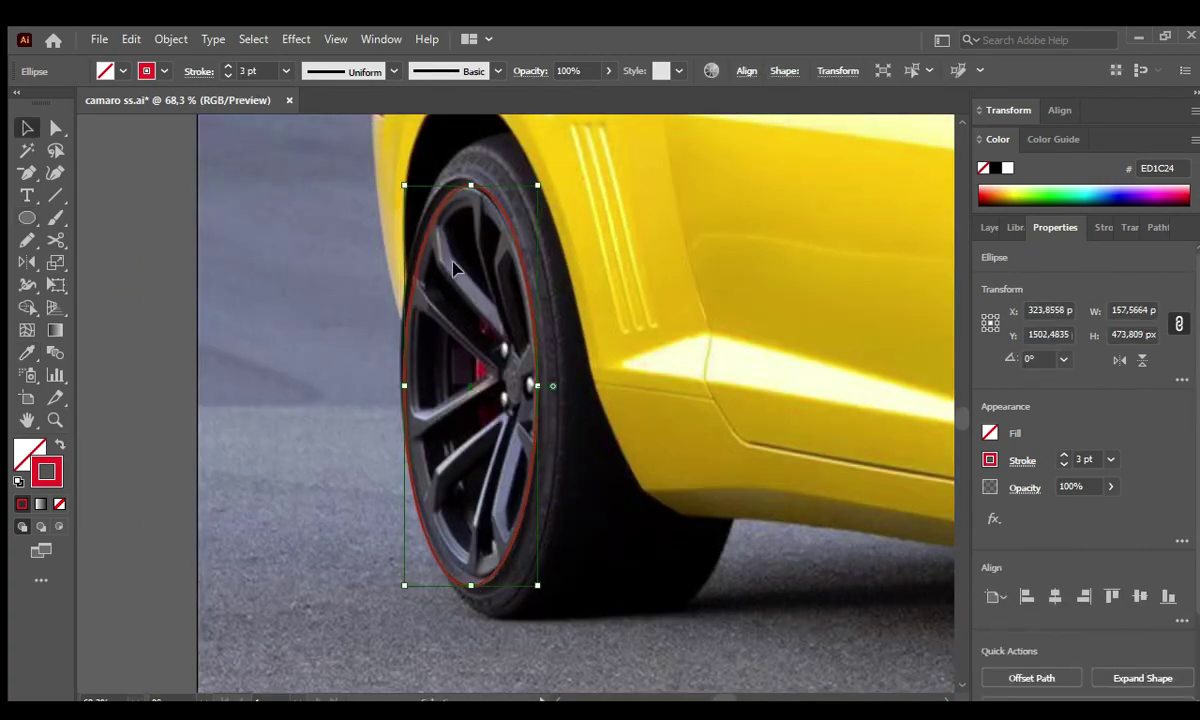
scroll(453, 268, up, 3)
scroll(453, 268, up, 2)
Trace the upper rear-wheel spokes as red outlines with the Pen tool.
key(p)
click(472, 290)
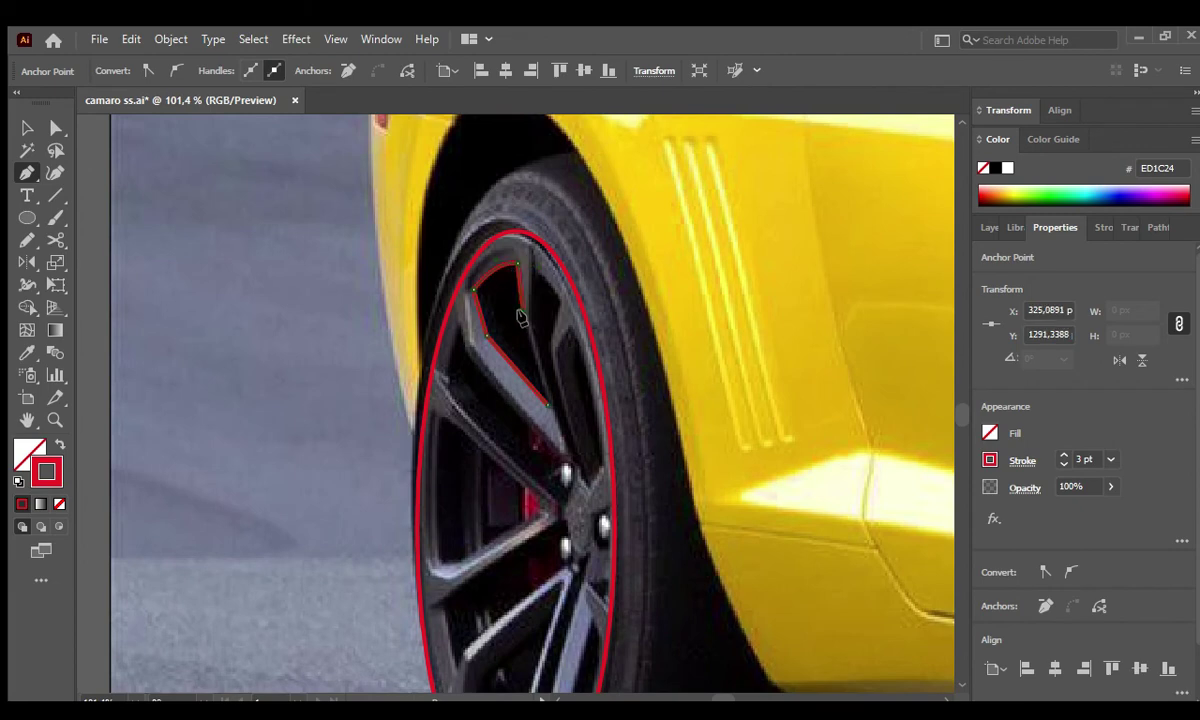
key(p)
click(537, 268)
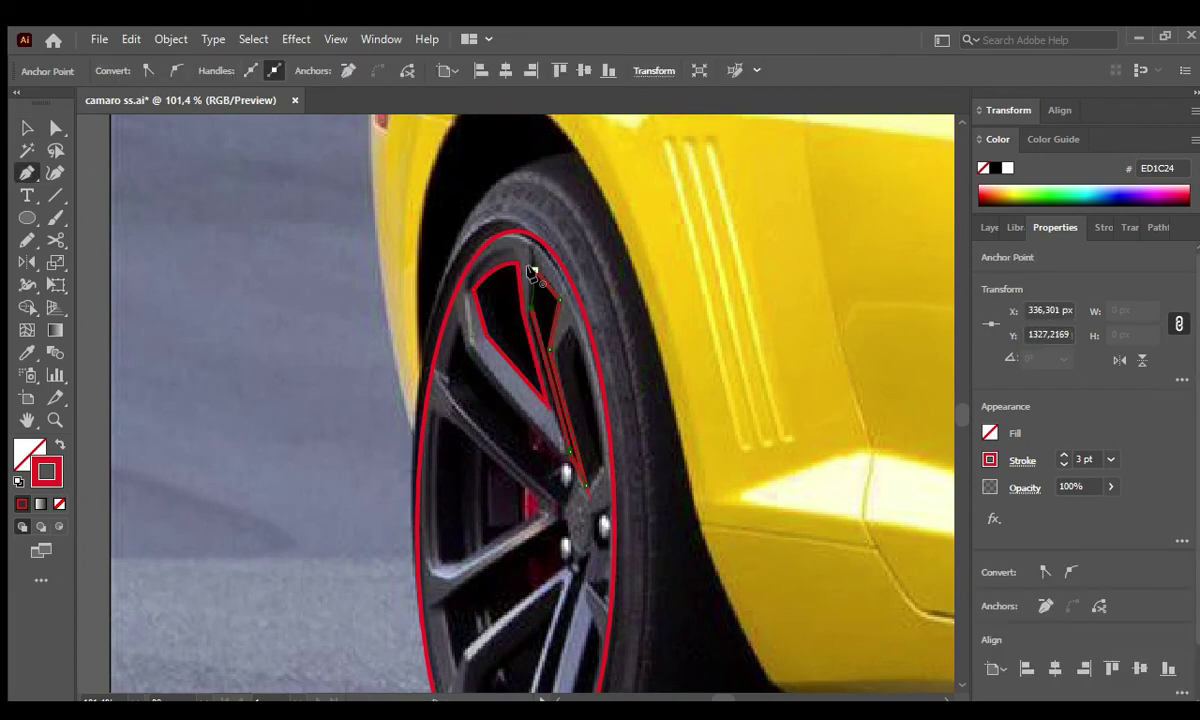
click(545, 297)
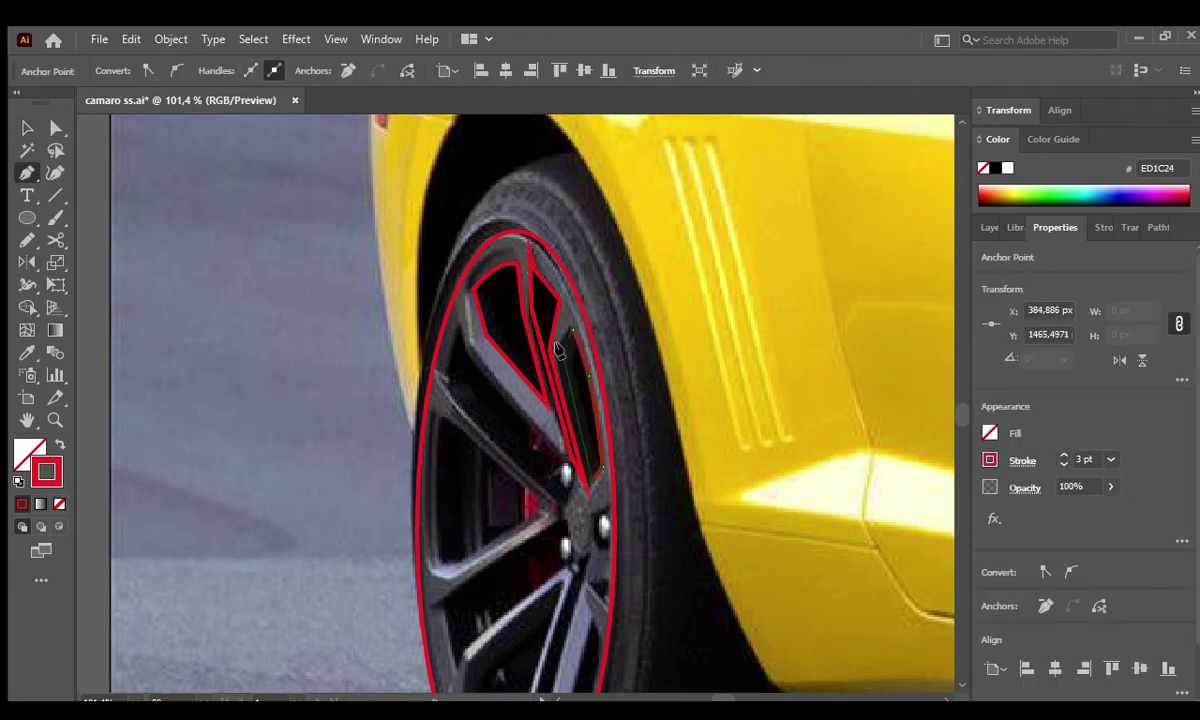
ctrl+click(478, 382)
click(459, 323)
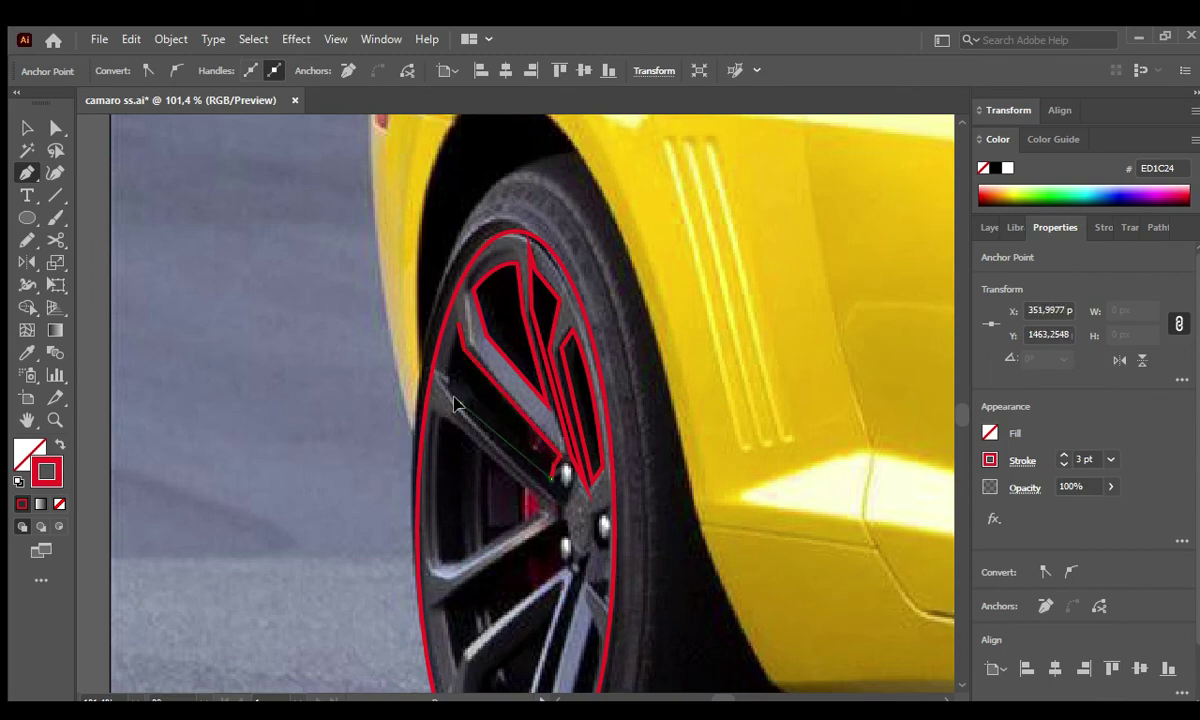
scroll(454, 330, up, 5)
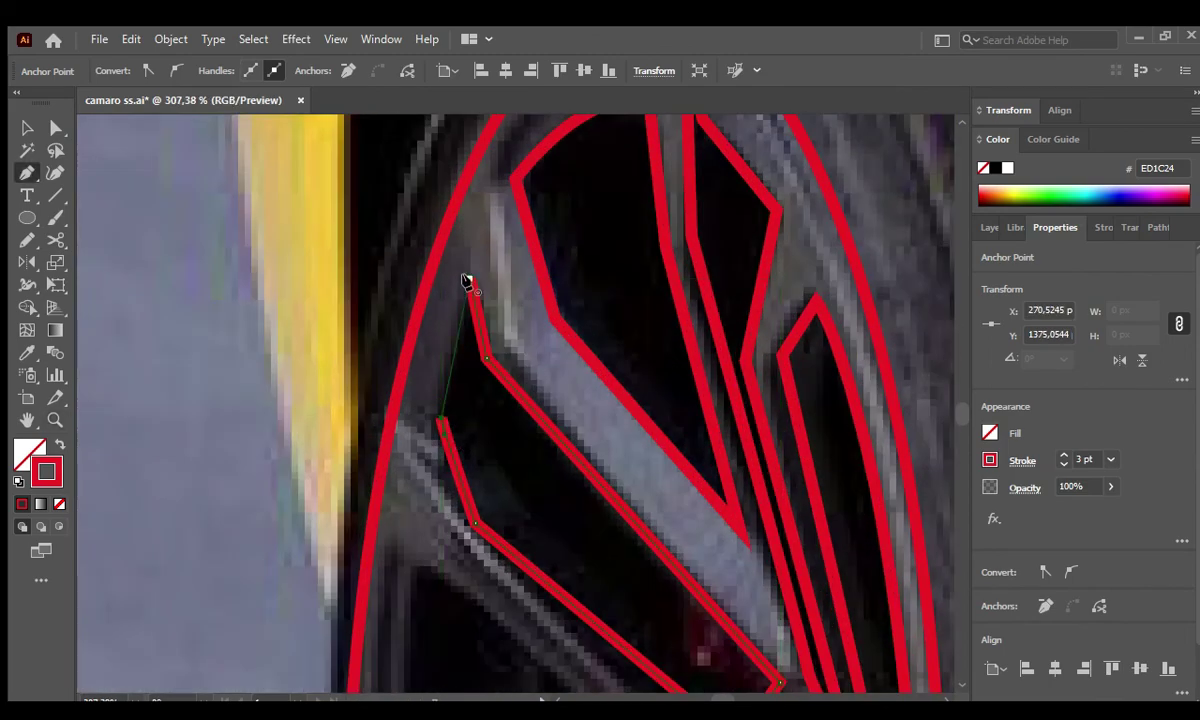
scroll(465, 280, down, 8)
scroll(447, 485, up, 3)
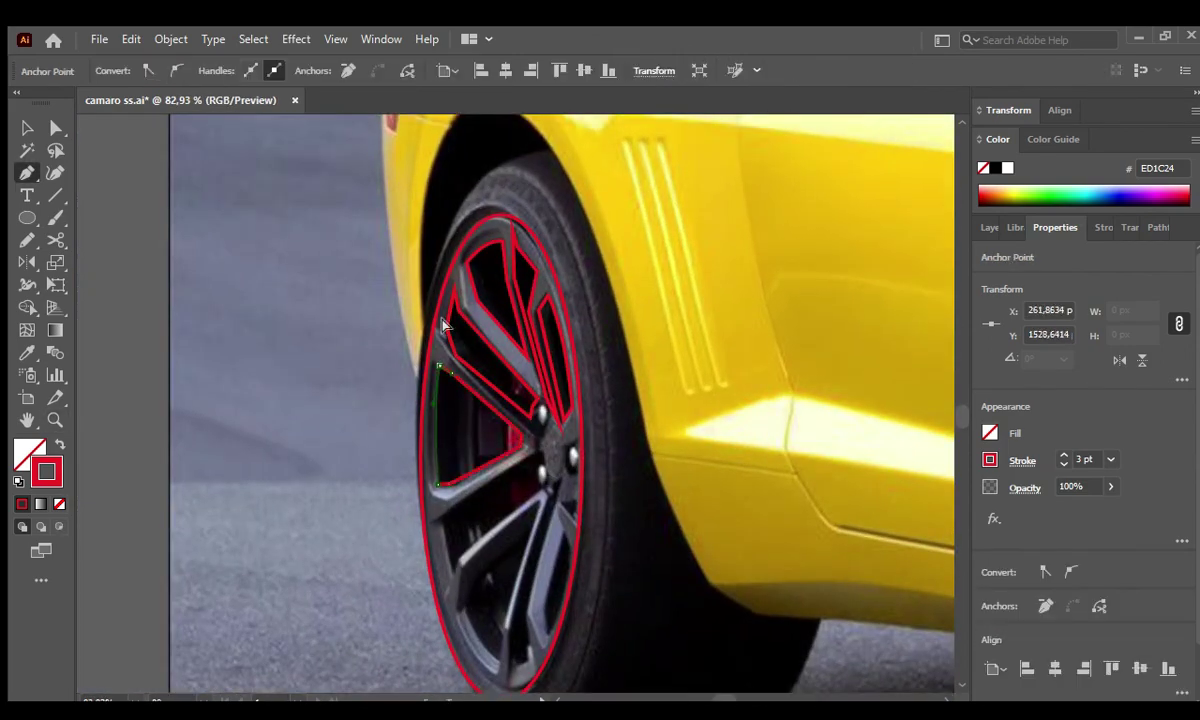
key(Escape)
scroll(470, 345, down, 2)
drag(488, 351, 497, 378)
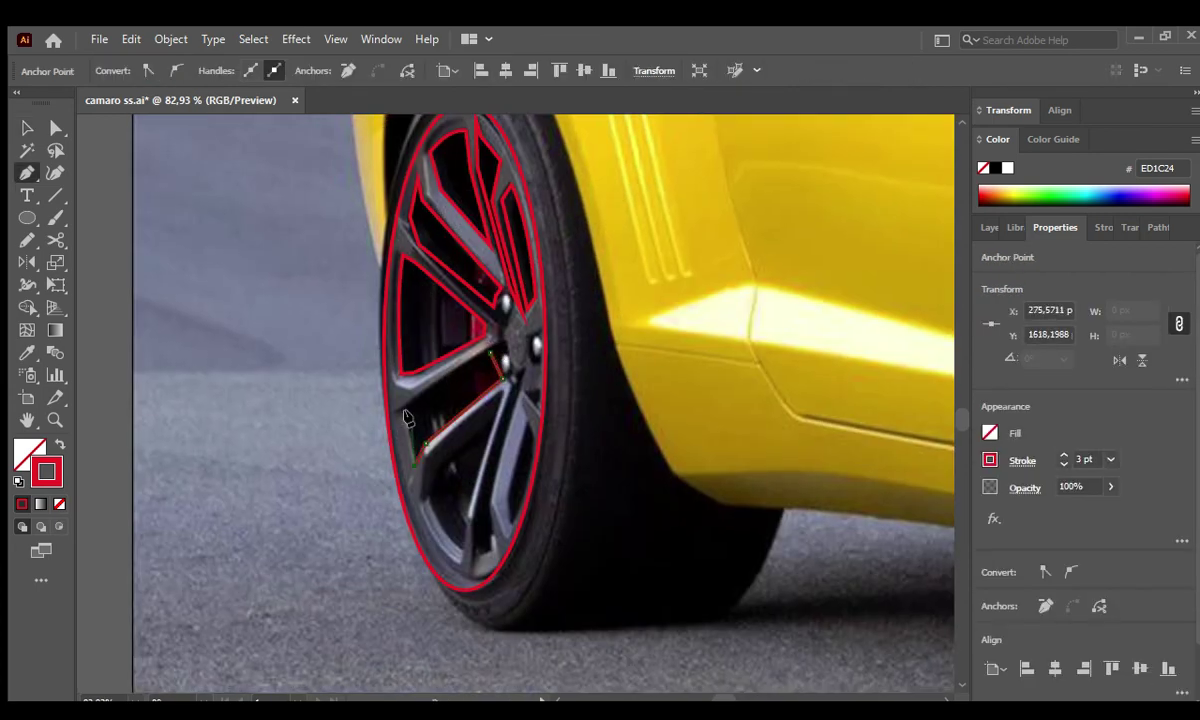
Trace the remaining lower spokes of the rear wheel with the Pen tool.
key(Escape)
click(495, 410)
mouse_move(465, 513)
mouse_down()
mouse_move(449, 540)
mouse_move(478, 553)
mouse_up()
key(Escape)
click(520, 380)
click(489, 502)
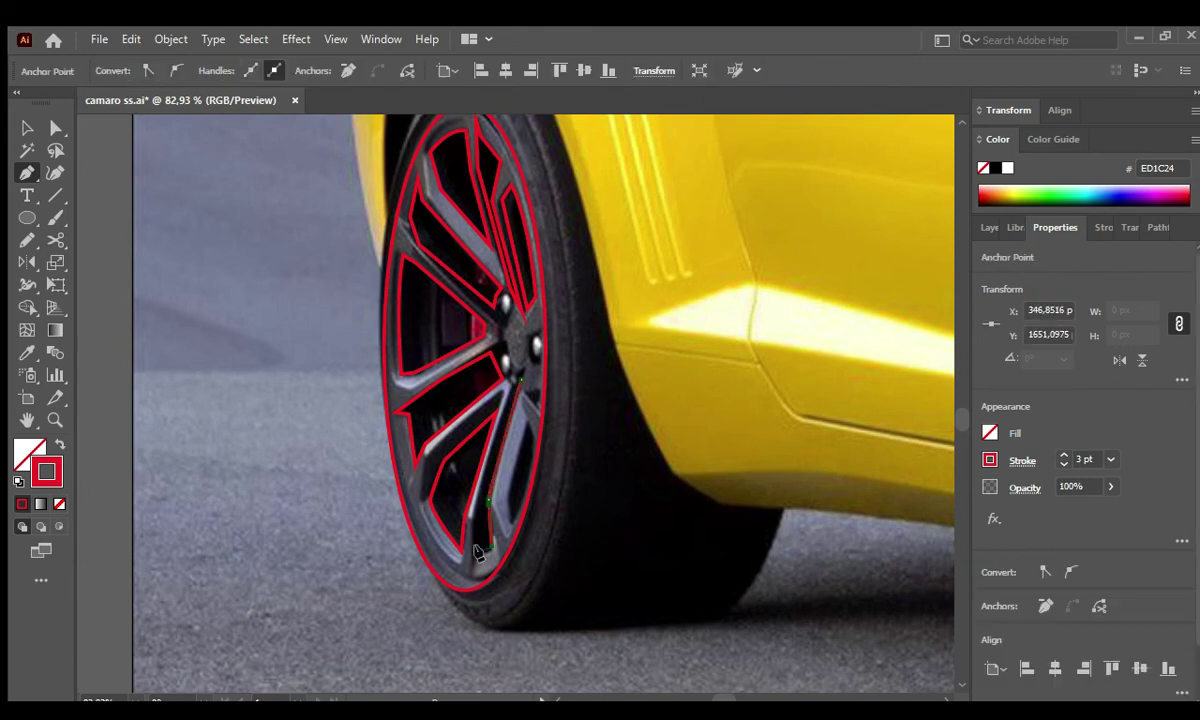
key(Escape)
click(530, 421)
click(537, 452)
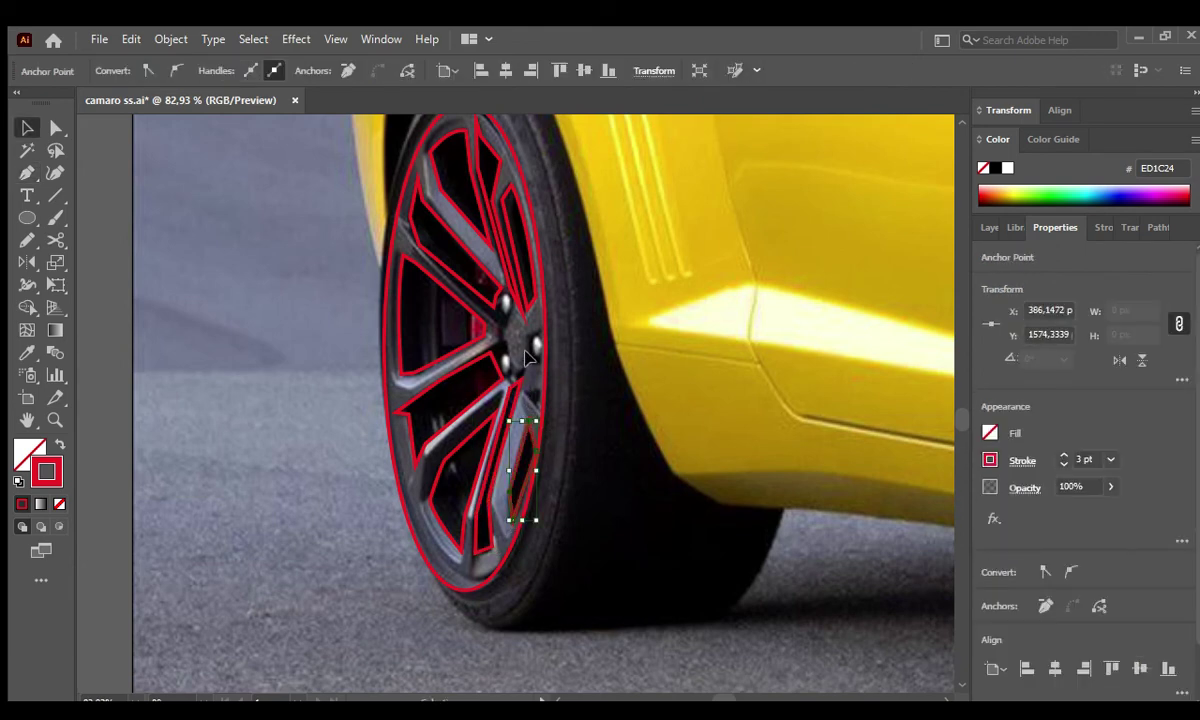
Combine all the traced rim and spoke paths into one compound path.
key(ctrl+a)
scroll(378, 438, up, 1)
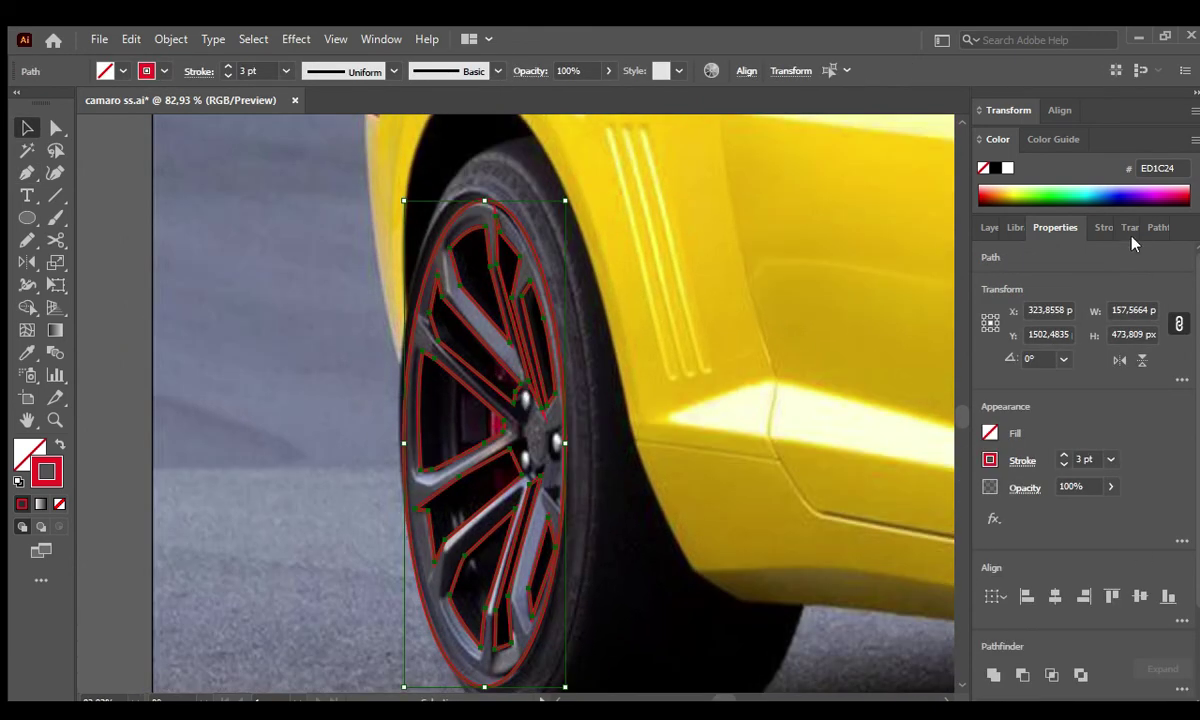
key(ctrl+shift+a)
key(z)
drag(504, 348, 633, 528)
Draw white-filled ellipses over the rear wheel's lug nuts.
click(633, 528)
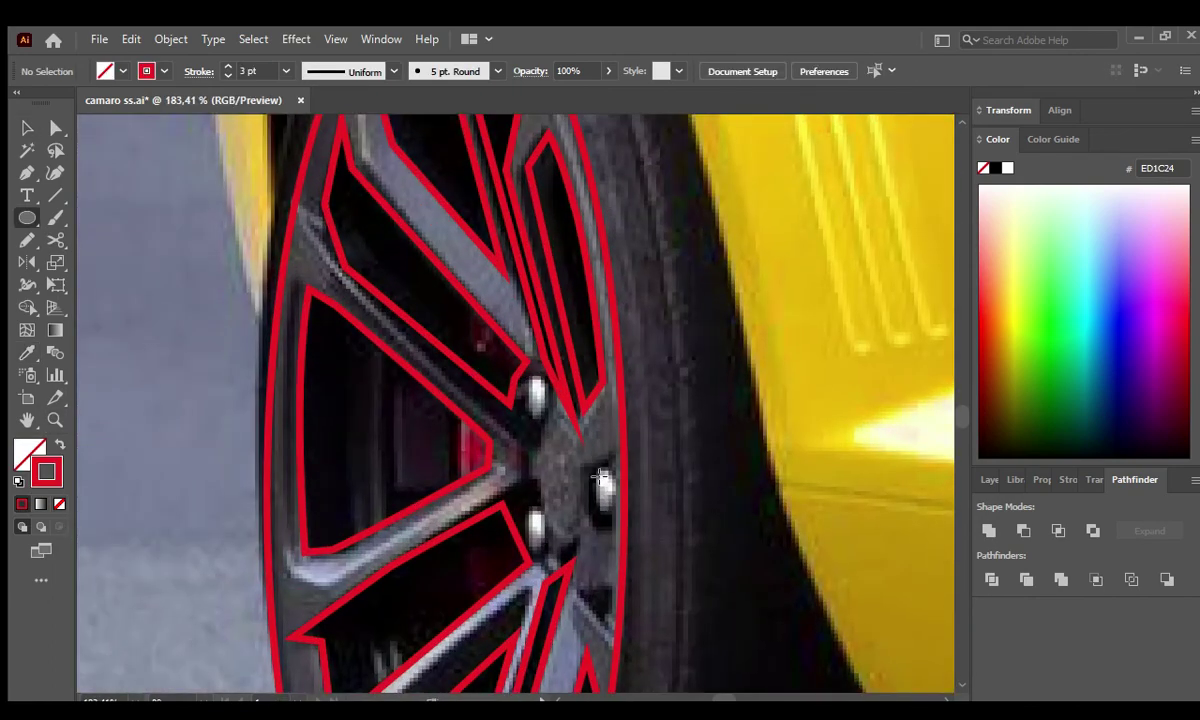
key(l)
drag(599, 467, 613, 515)
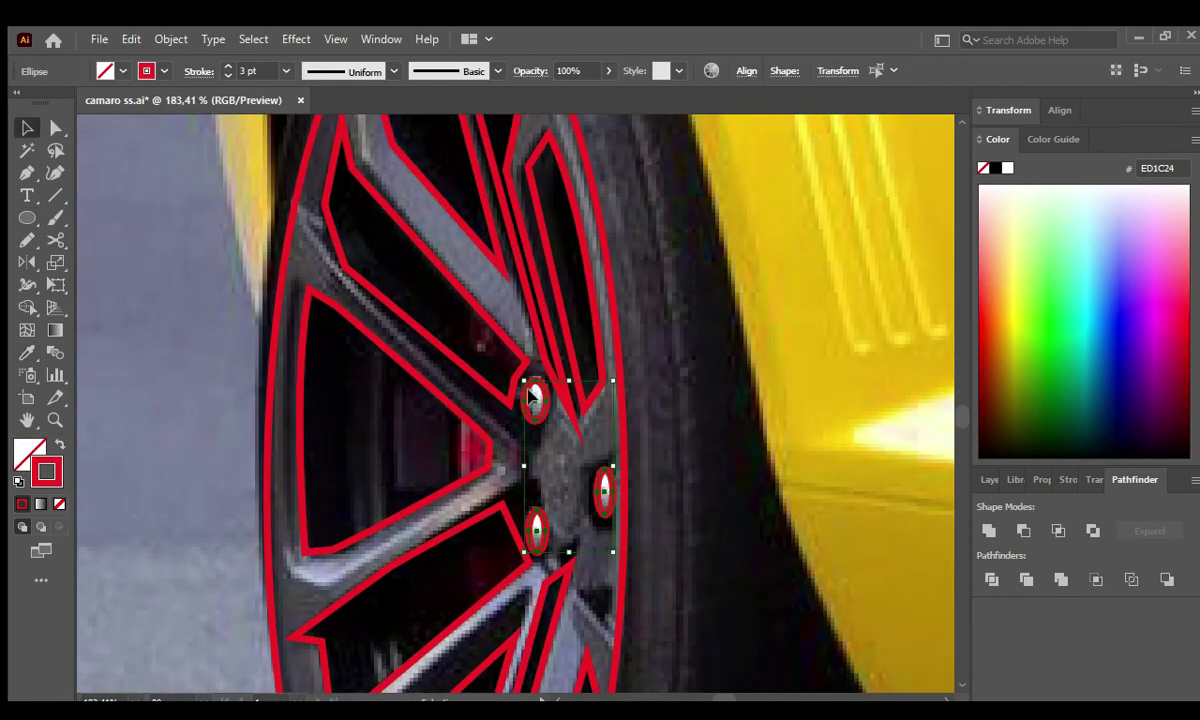
key(v)
key(d)
key(ctrl+shift+a)
key(ctrl+minus)
key(ctrl+minus)
key(ctrl+minus)
Fill the rear rim grey and place a red brake-caliper ellipse behind it.
click(502, 274)
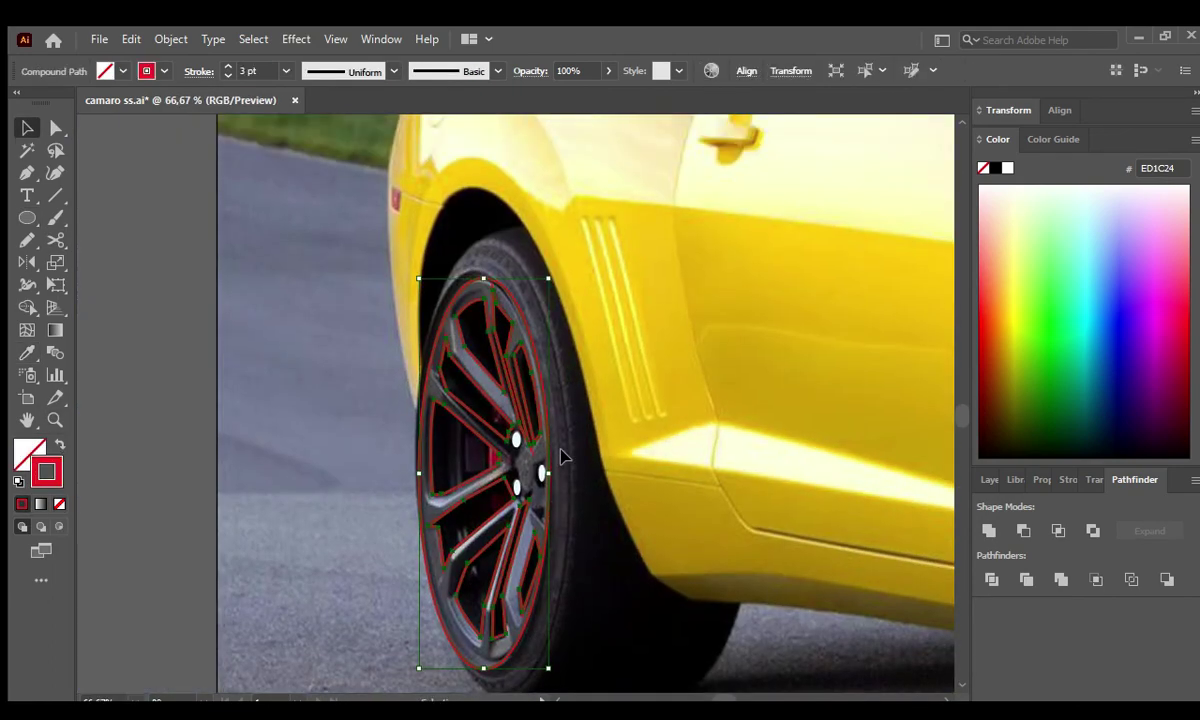
click(485, 380)
key(l)
drag(488, 378, 548, 548)
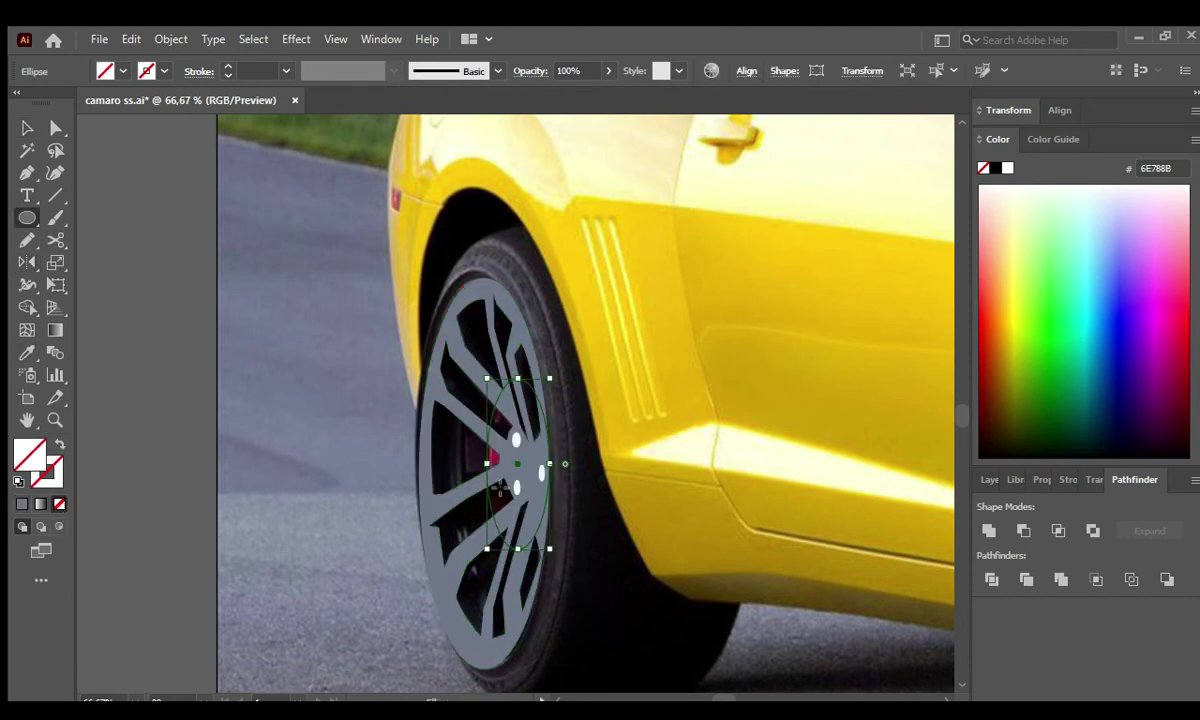
key(i)
click(497, 463)
key(v)
key(ctrl+bracketleft)
key(ctrl+shift+a)
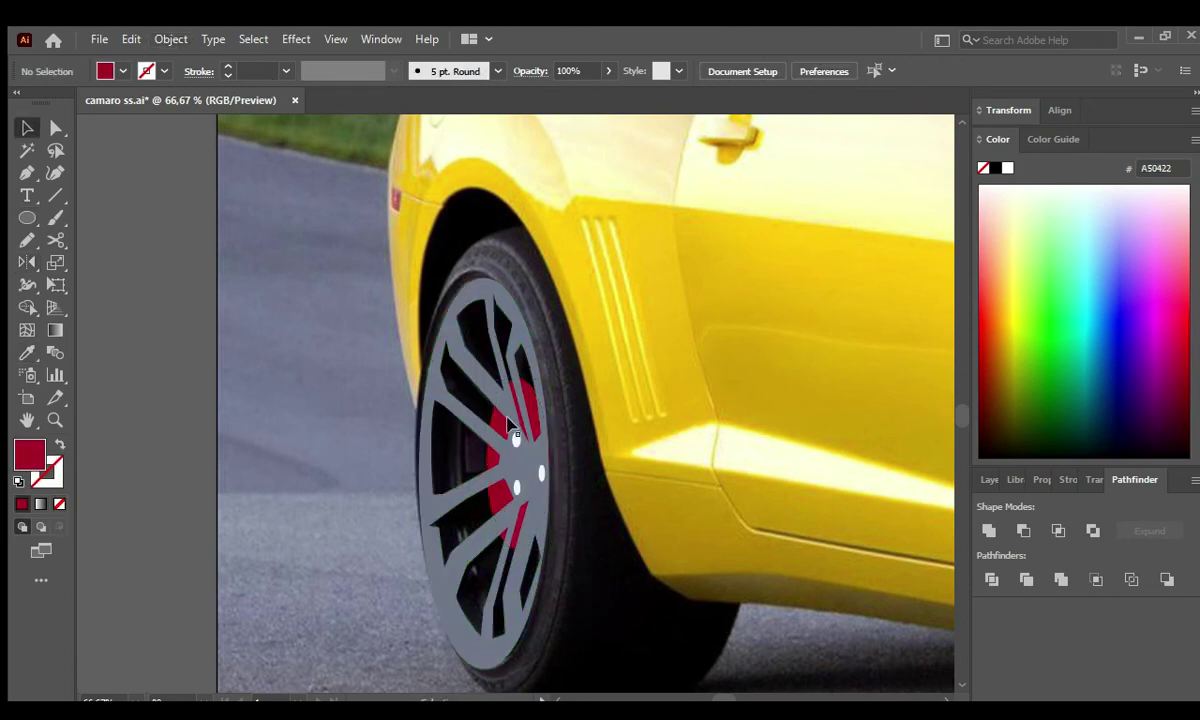
Turn the red ellipse into an outline and enlarge it around the whole wheel.
click(510, 425)
key(shift+x)
drag(548, 378, 589, 268)
drag(442, 462, 402, 459)
drag(495, 268, 495, 233)
drag(402, 445, 414, 445)
scroll(514, 524, down, 3)
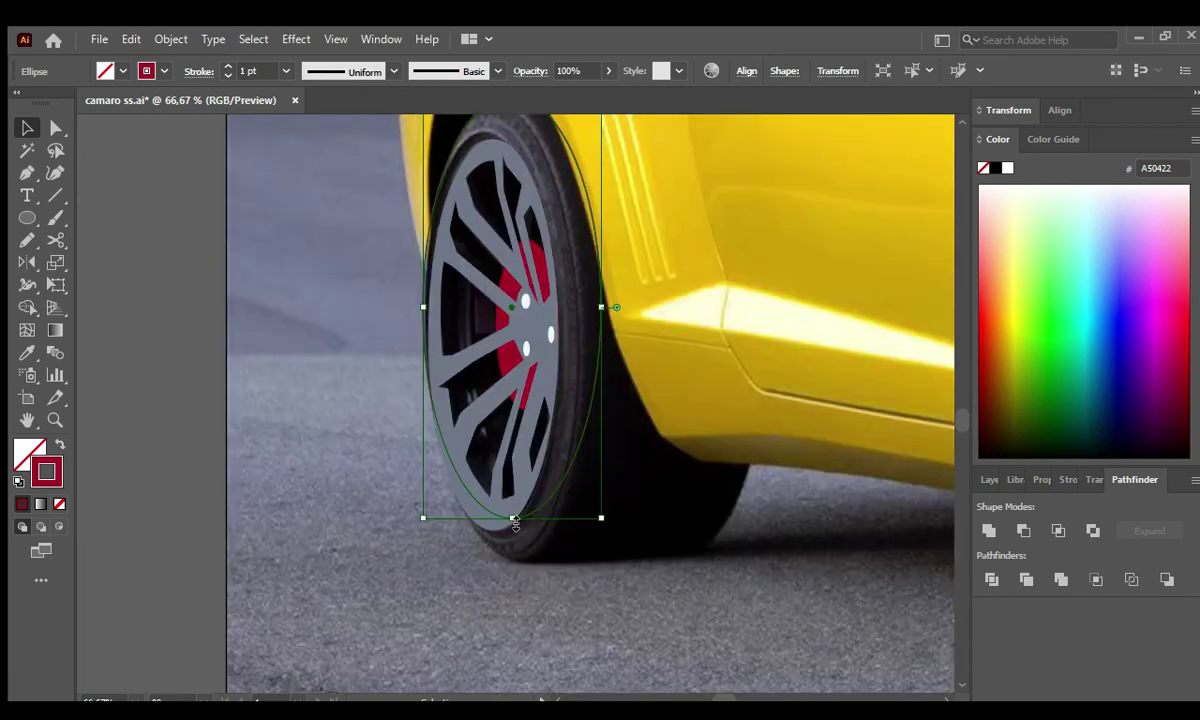
drag(513, 522, 513, 558)
drag(423, 327, 430, 330)
drag(511, 560, 513, 580)
scroll(513, 560, up, 2)
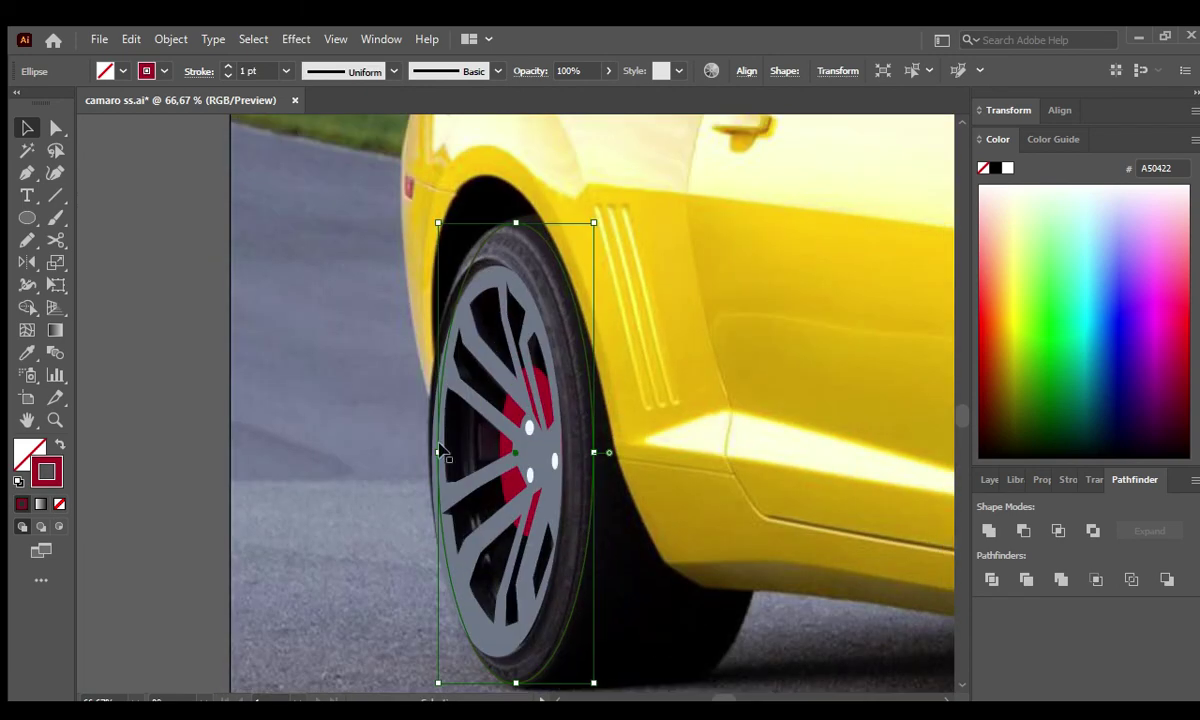
Tilt and reshape the ellipse so it hugs the rim's edges.
drag(440, 452, 431, 468)
scroll(500, 420, down, 1)
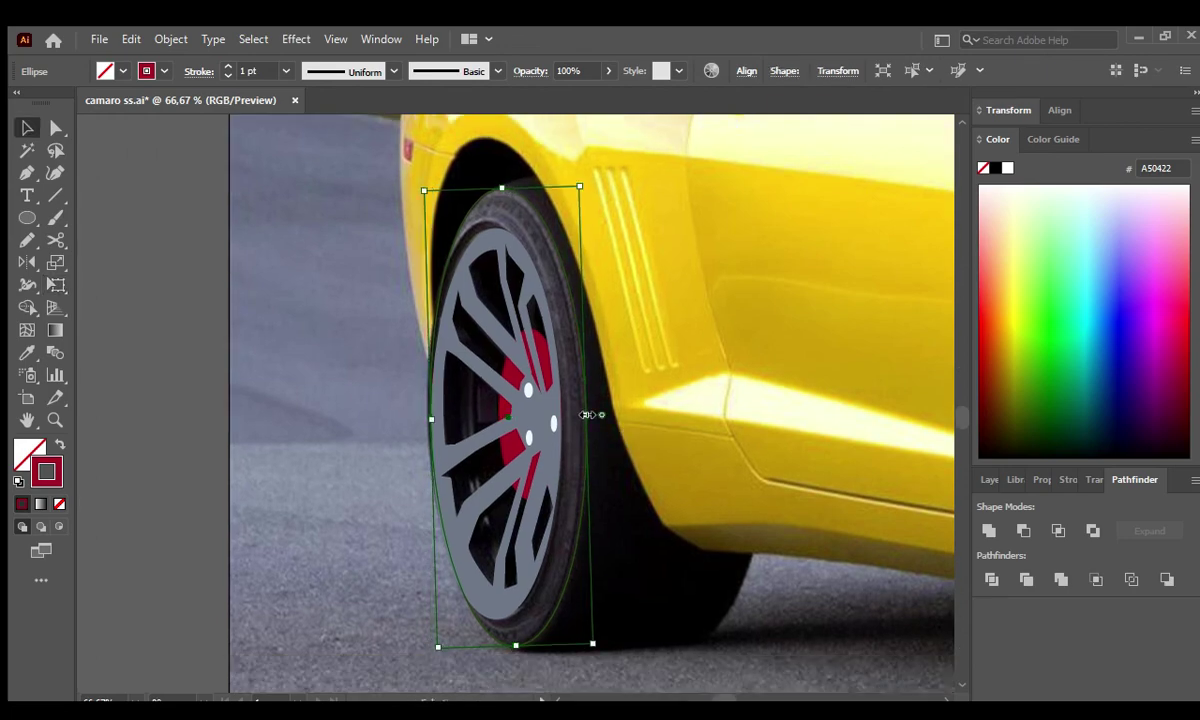
drag(583, 187, 575, 200)
scroll(571, 330, up, 3)
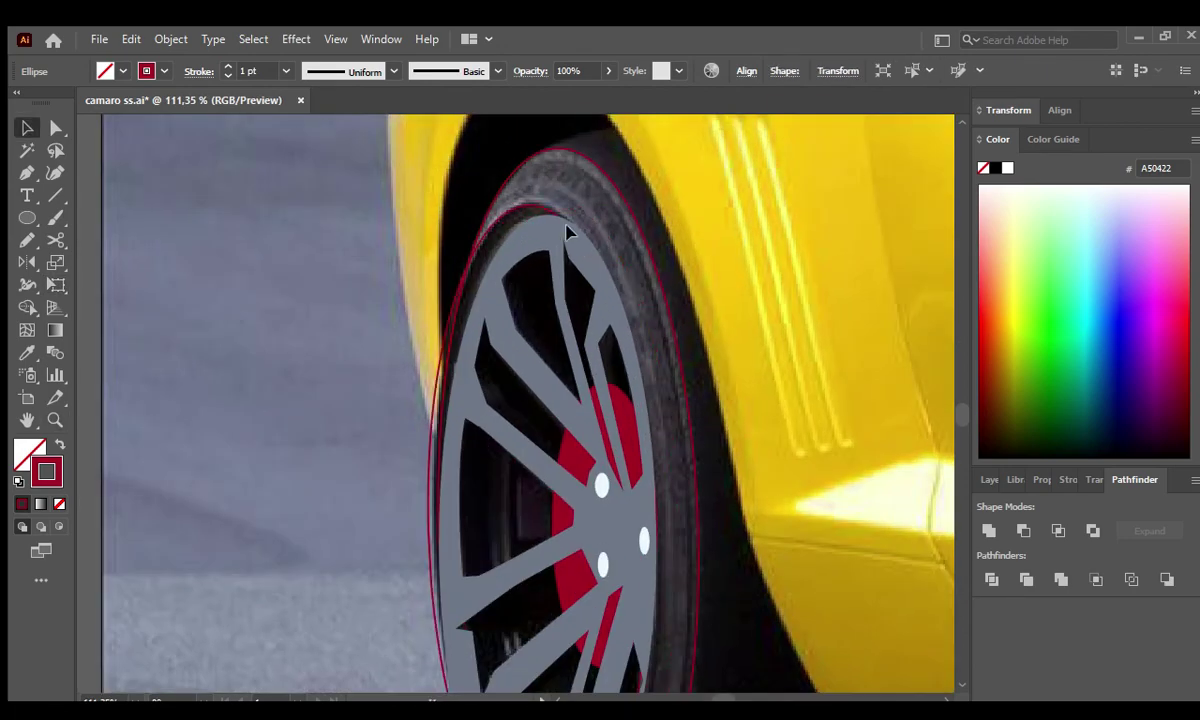
scroll(531, 450, down, 2)
drag(531, 558, 531, 570)
scroll(482, 420, up, 3)
drag(367, 468, 372, 468)
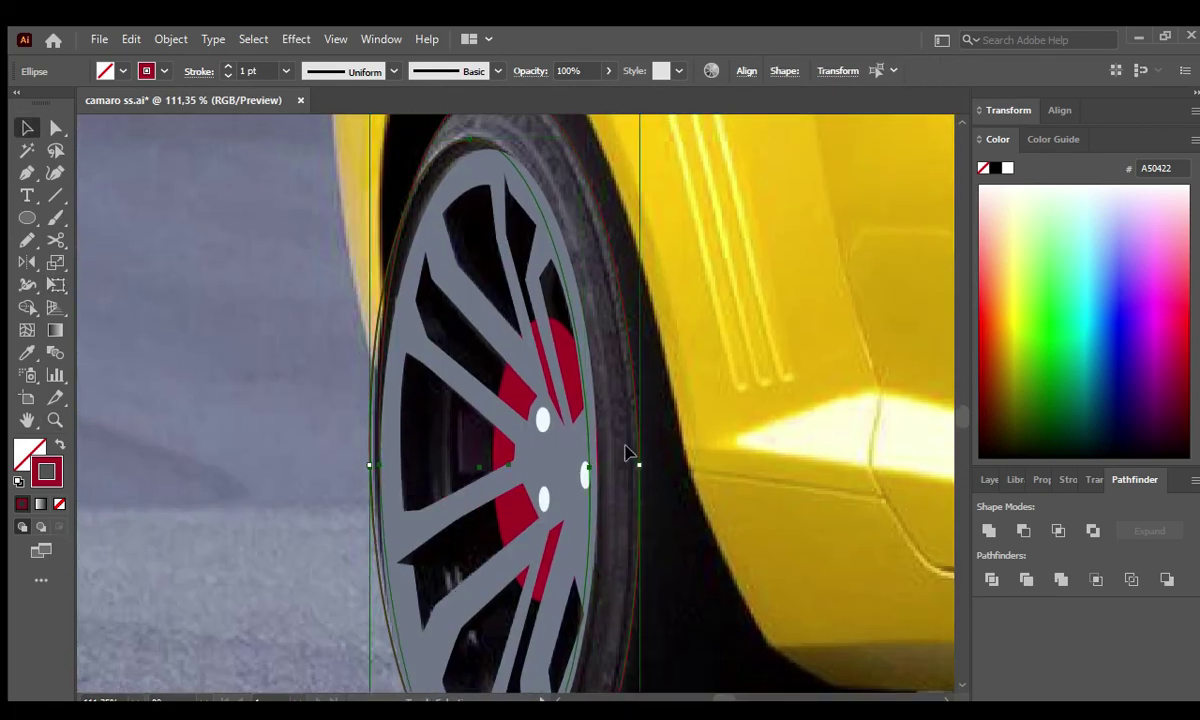
Trim the overlaps with Shape Builder and show Layer 8 and Layer 2 over the whole car.
key(shift+m)
key(ctrl+minus)
key(v)
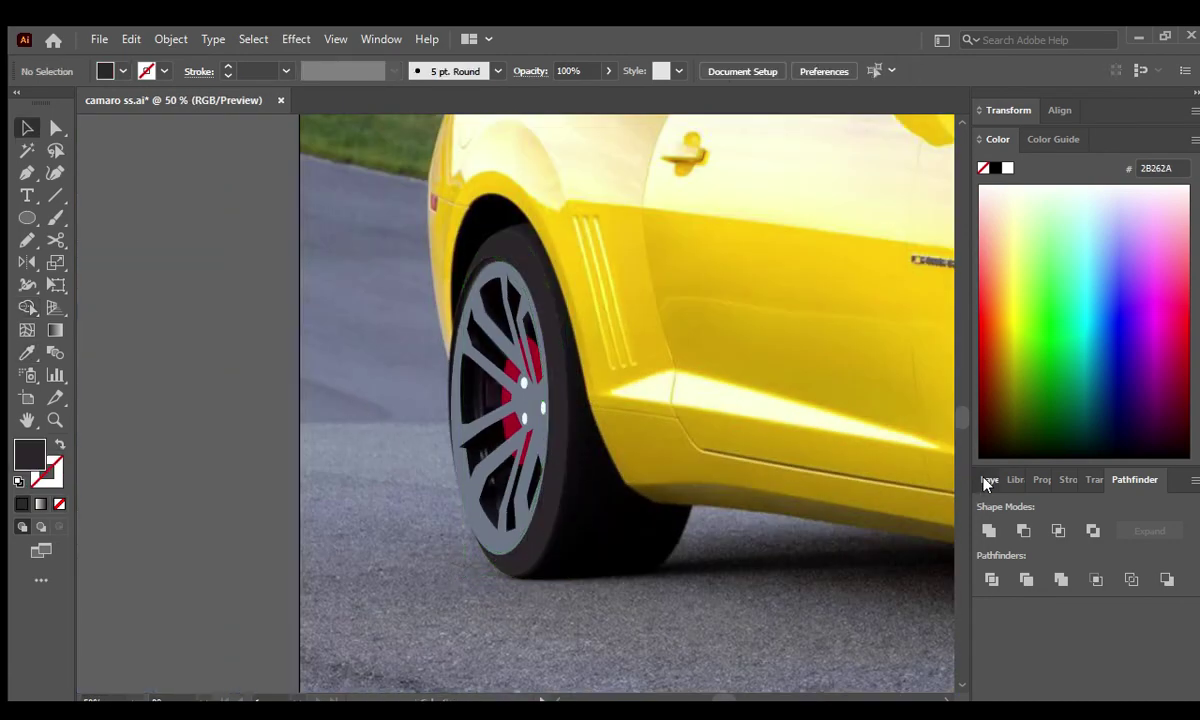
click(989, 479)
key(ctrl+0)
drag(989, 293, 989, 414)
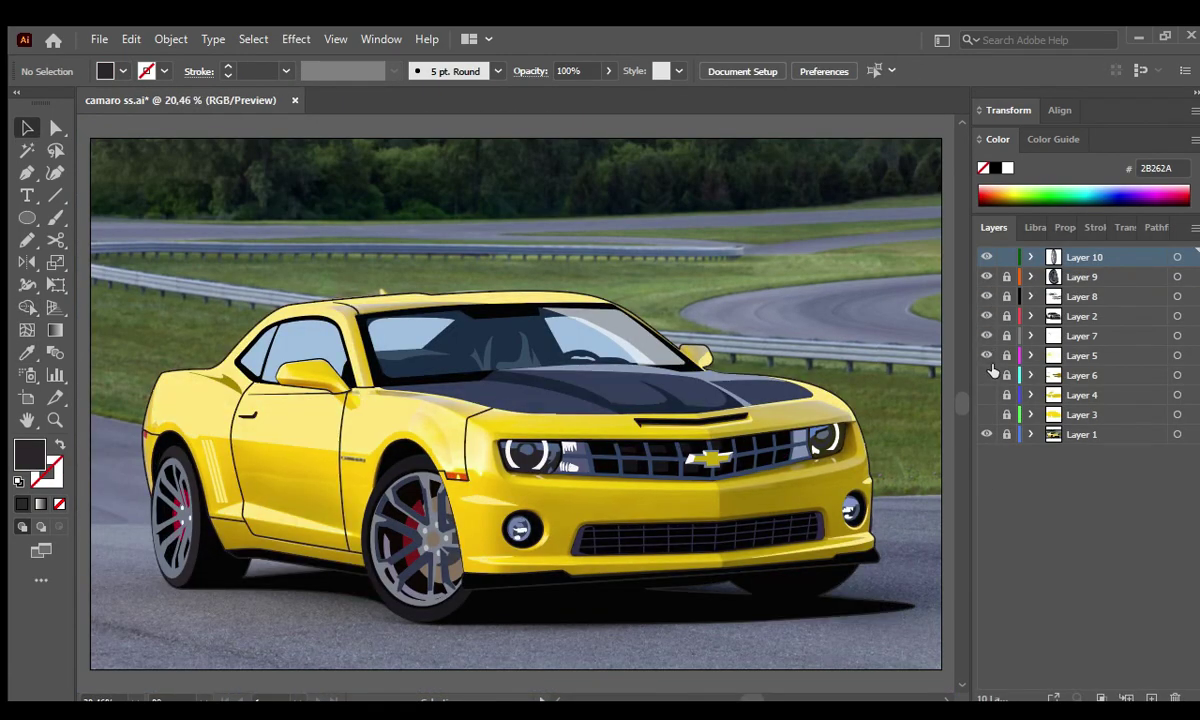
Hide Layers 10 through 3 and make Layer 8 the active drawing layer.
key(z)
drag(560, 549, 587, 549)
key(ctrl+0)
drag(986, 257, 986, 414)
scroll(410, 471, up, 4)
scroll(385, 475, up, 2)
scroll(385, 475, down, 1)
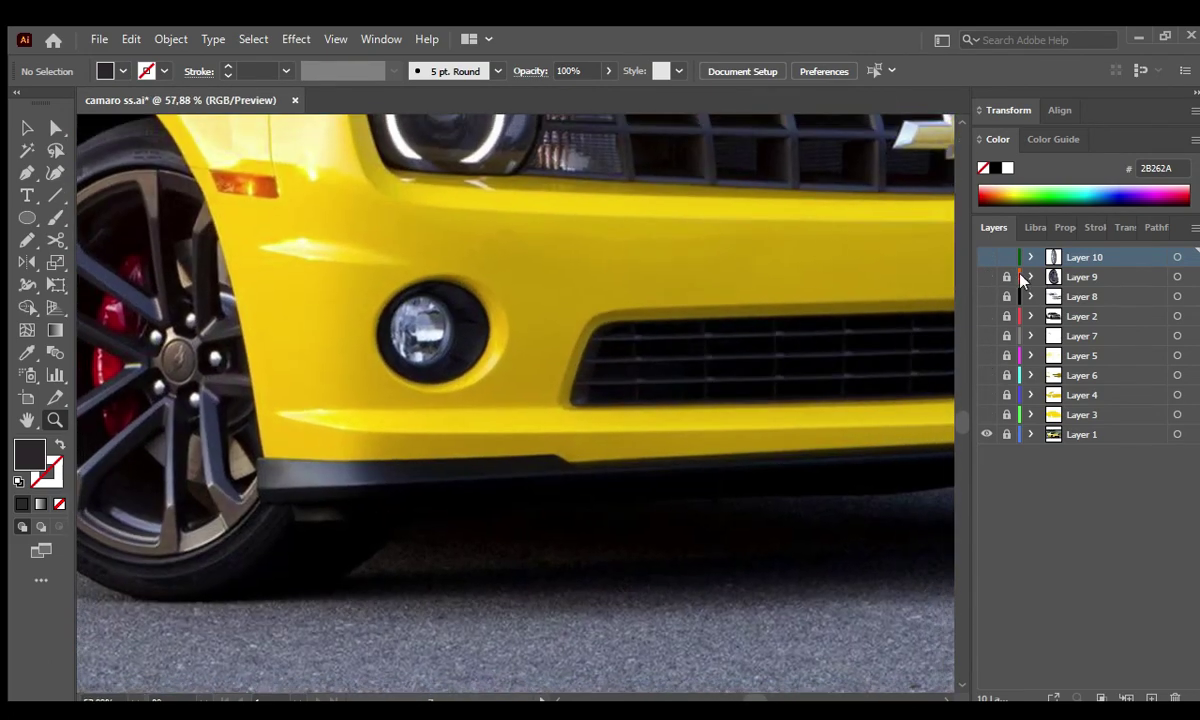
click(1080, 316)
click(986, 296)
click(1065, 294)
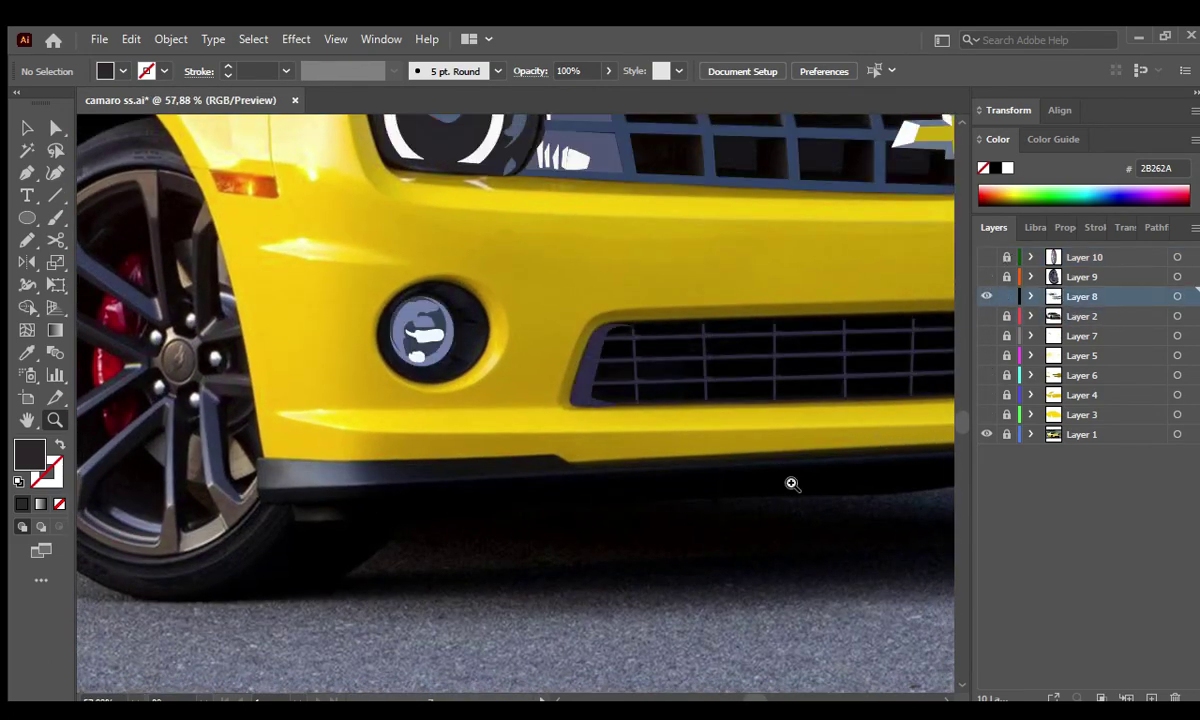
Draw the front lip shape under the bumper and fill it with the photo's grey-blue.
key(p)
click(262, 461)
click(262, 490)
click(335, 488)
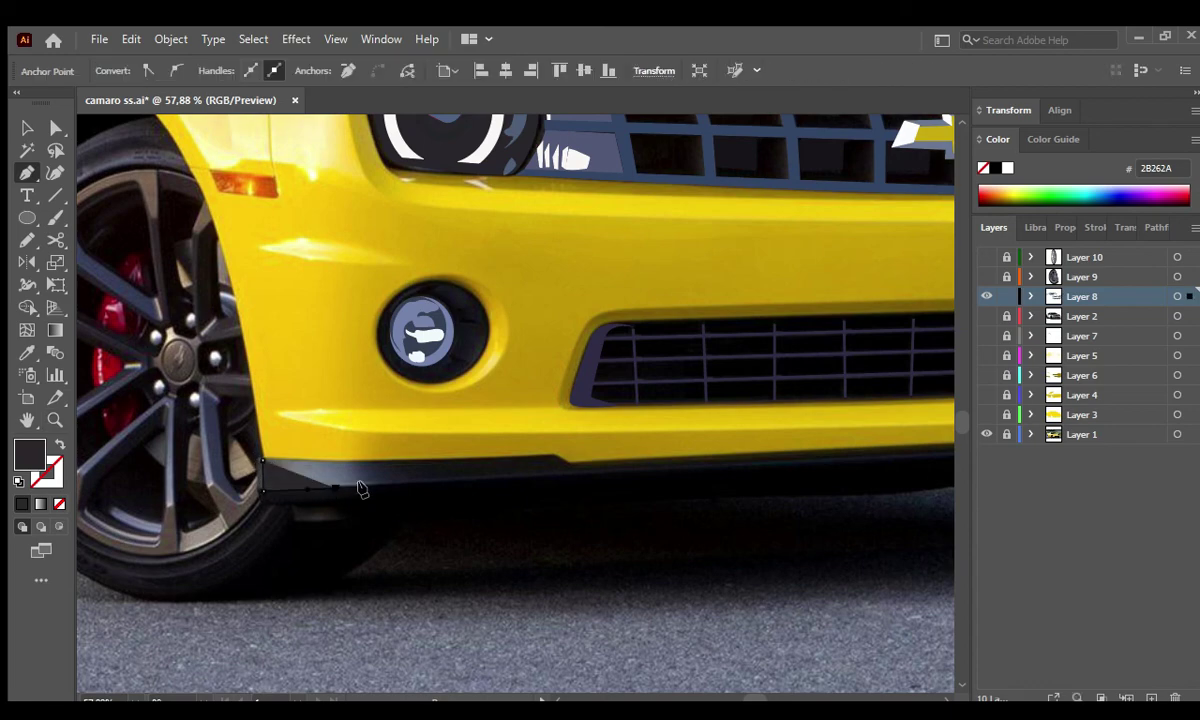
click(262, 461)
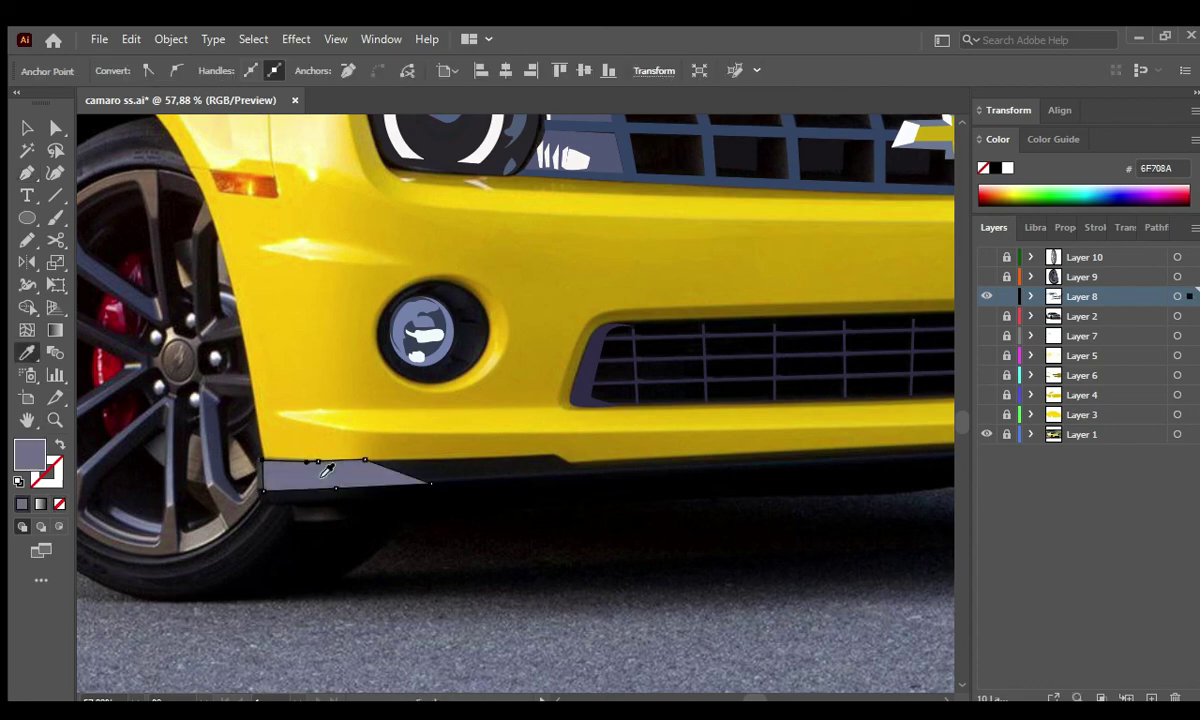
scroll(509, 514, up, 1)
scroll(466, 452, down, 2)
scroll(297, 472, up, 1)
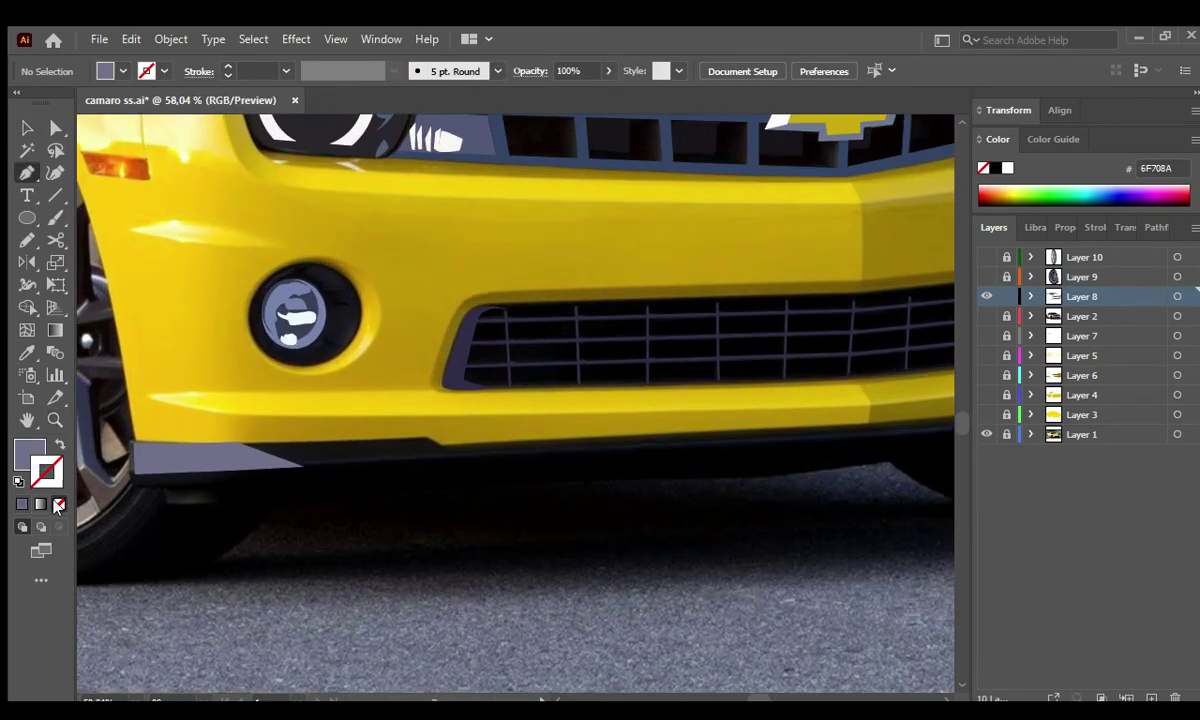
Draw a thin unfilled edge line along the bumper's lower edge.
key(shift+x)
click(522, 455)
scroll(860, 440, right, 5)
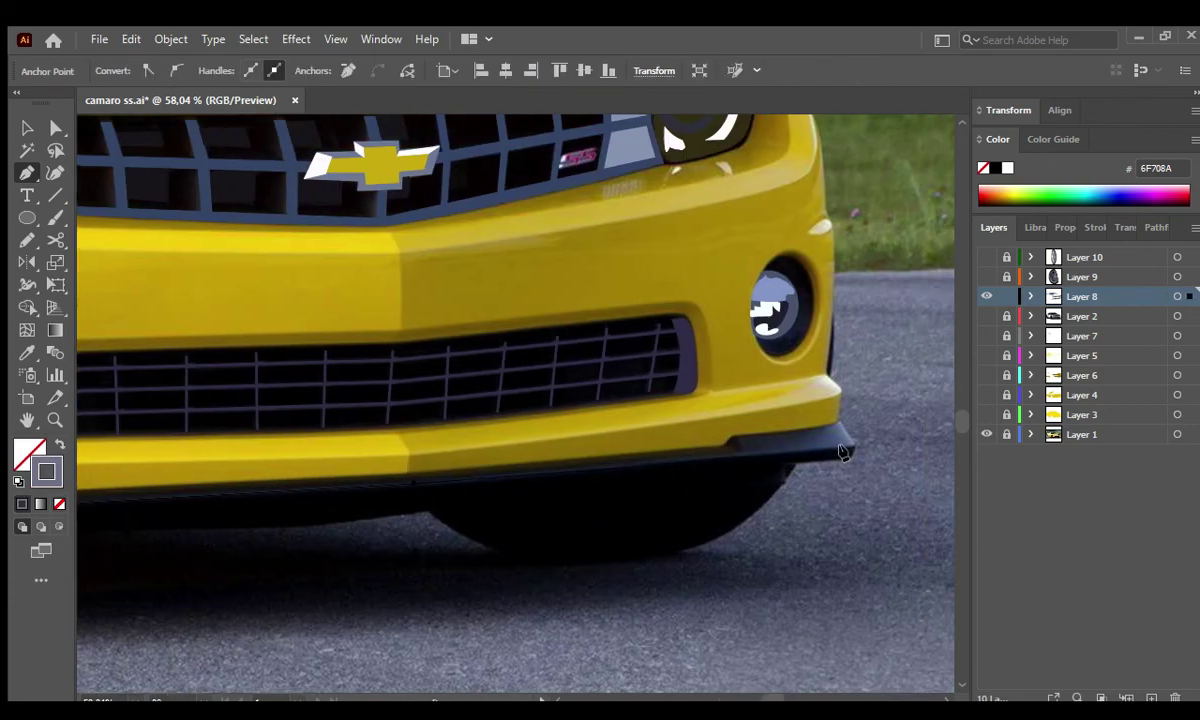
click(842, 452)
click(1055, 227)
key(ctrl+shift+a)
scroll(638, 517, up, 2)
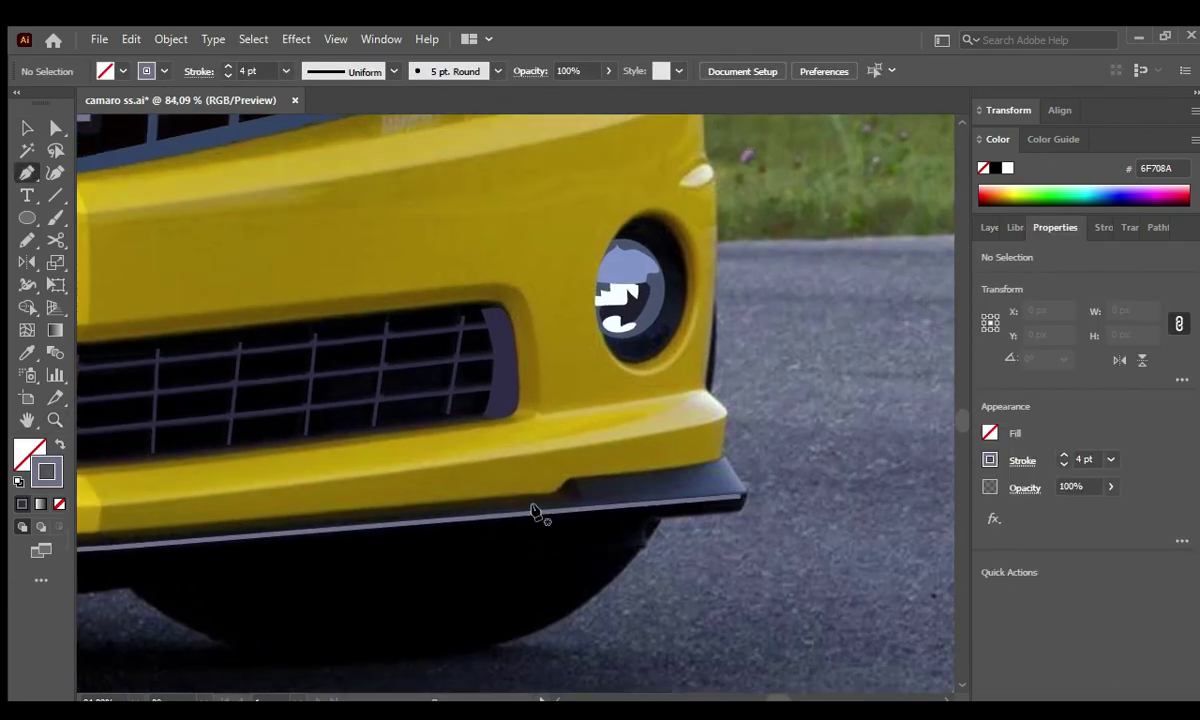
Add another path running along the lip edge to its tip.
click(500, 516)
click(580, 490)
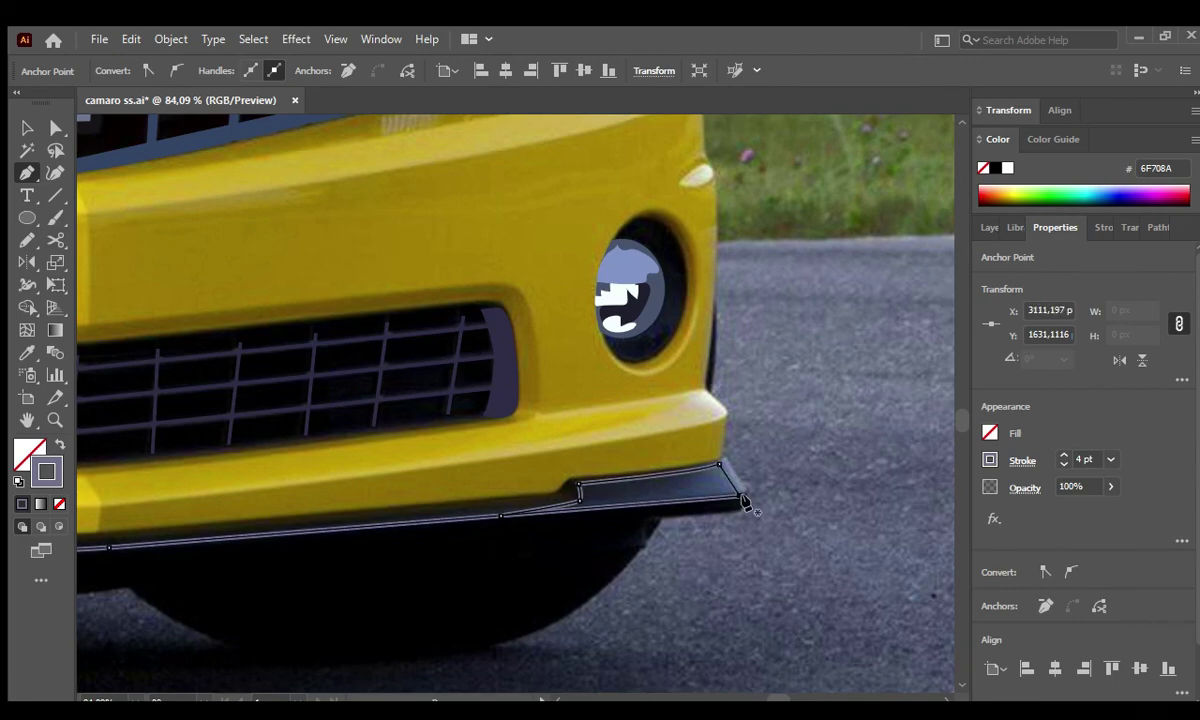
click(742, 496)
scroll(660, 490, up, 3)
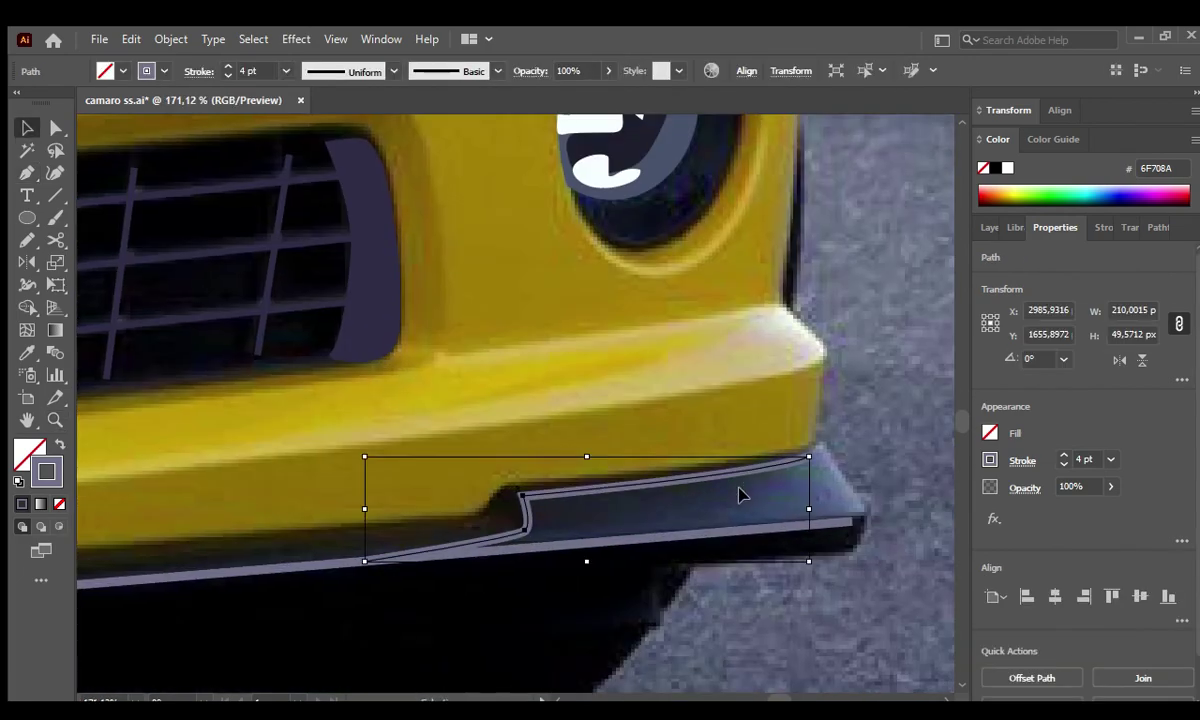
key(ctrl+0)
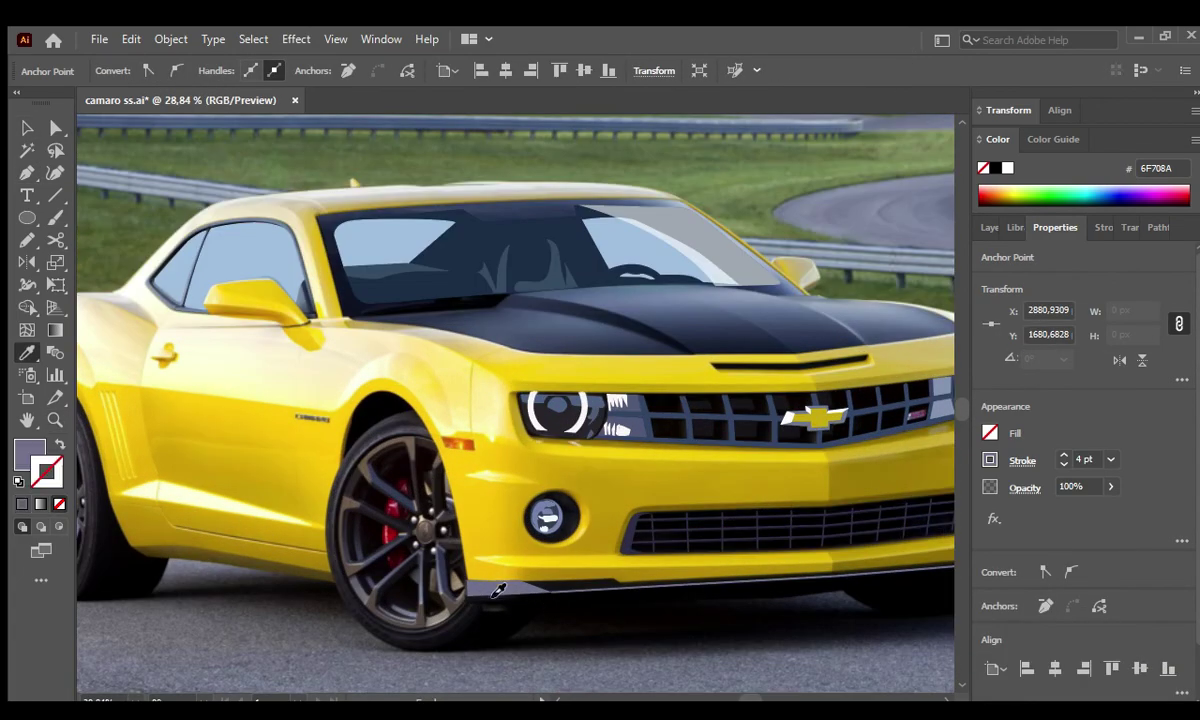
scroll(903, 583, up, 3)
key(v)
Zoom out to the whole car and show the yellow vector car layer.
click(672, 522)
click(291, 477)
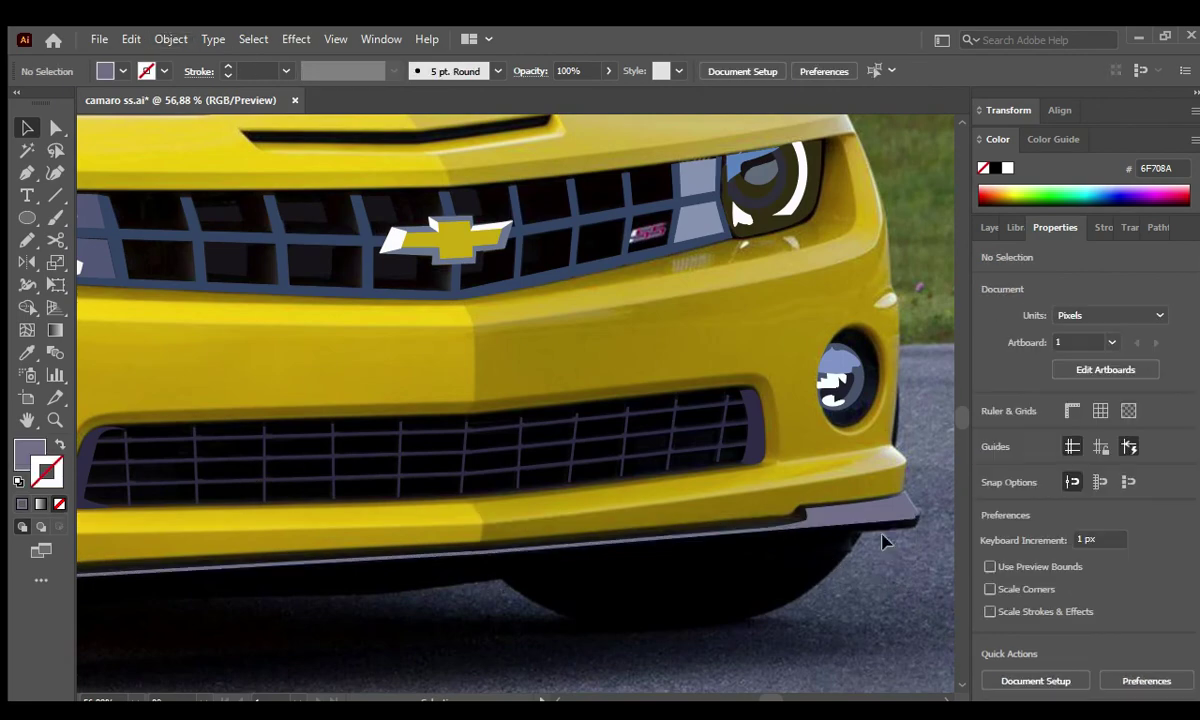
key(ctrl+0)
click(993, 227)
click(987, 395)
Show all traced layers, hide the Layer 1 photo, zoom out and unlock the artwork layers.
drag(987, 375, 987, 257)
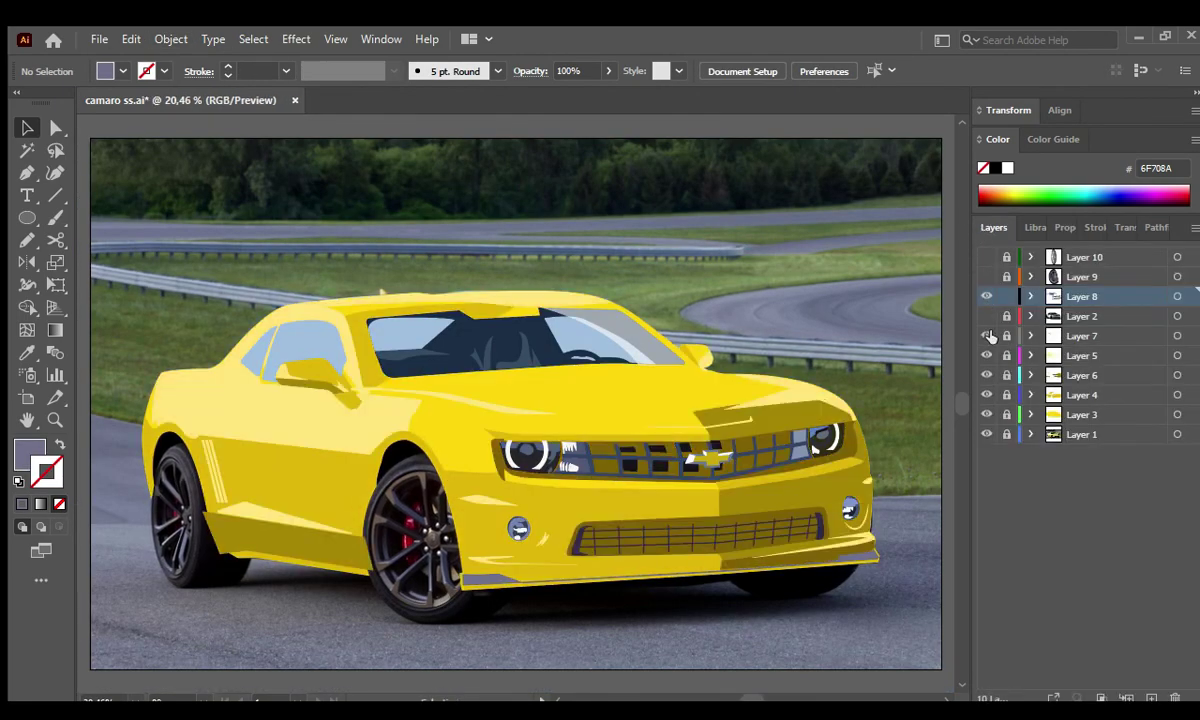
click(987, 434)
key(ctrl+minus)
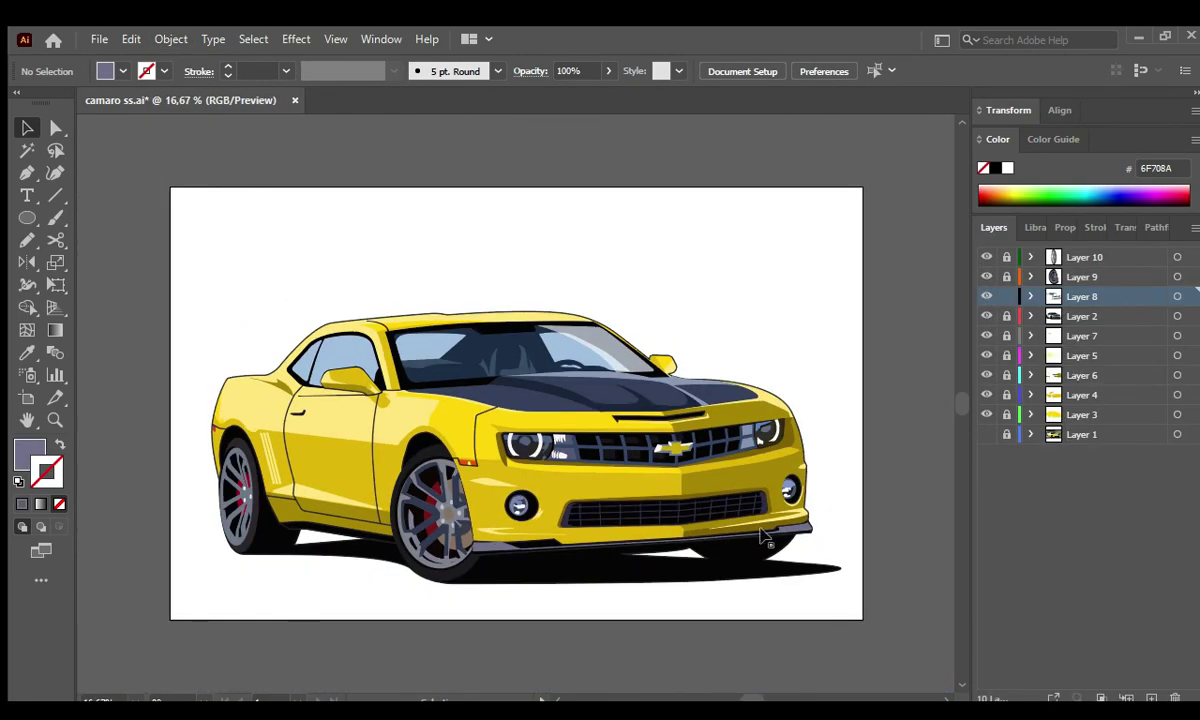
click(1007, 296)
click(1007, 257)
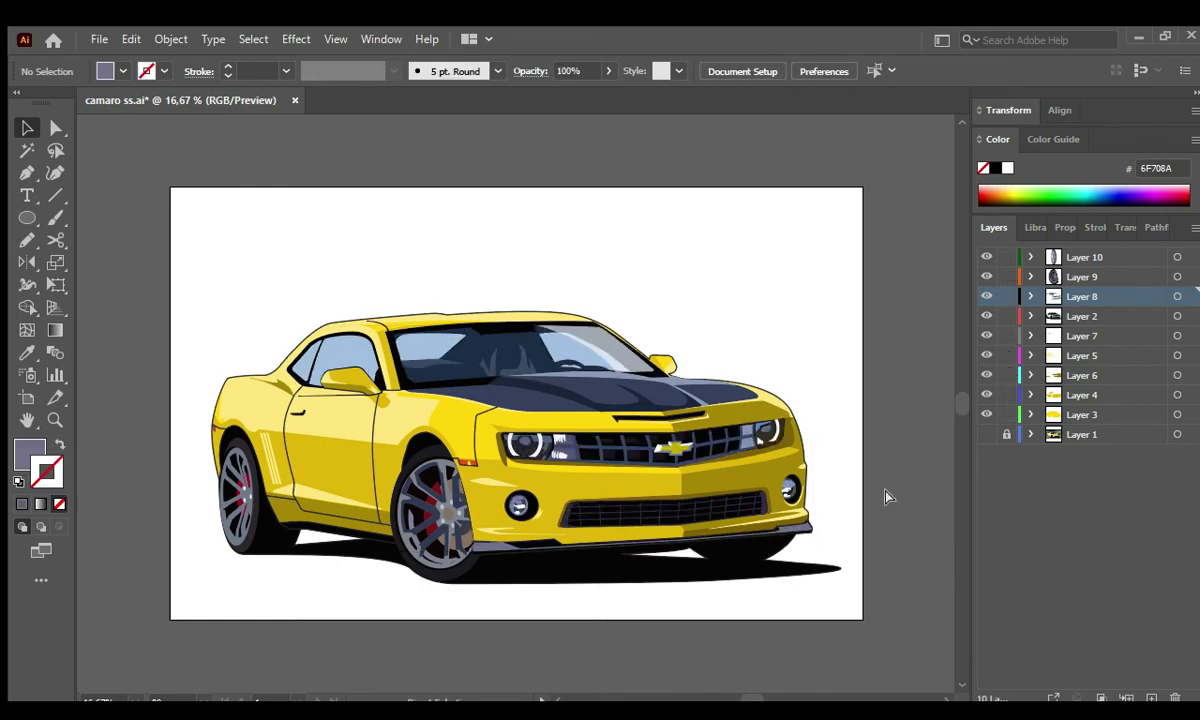